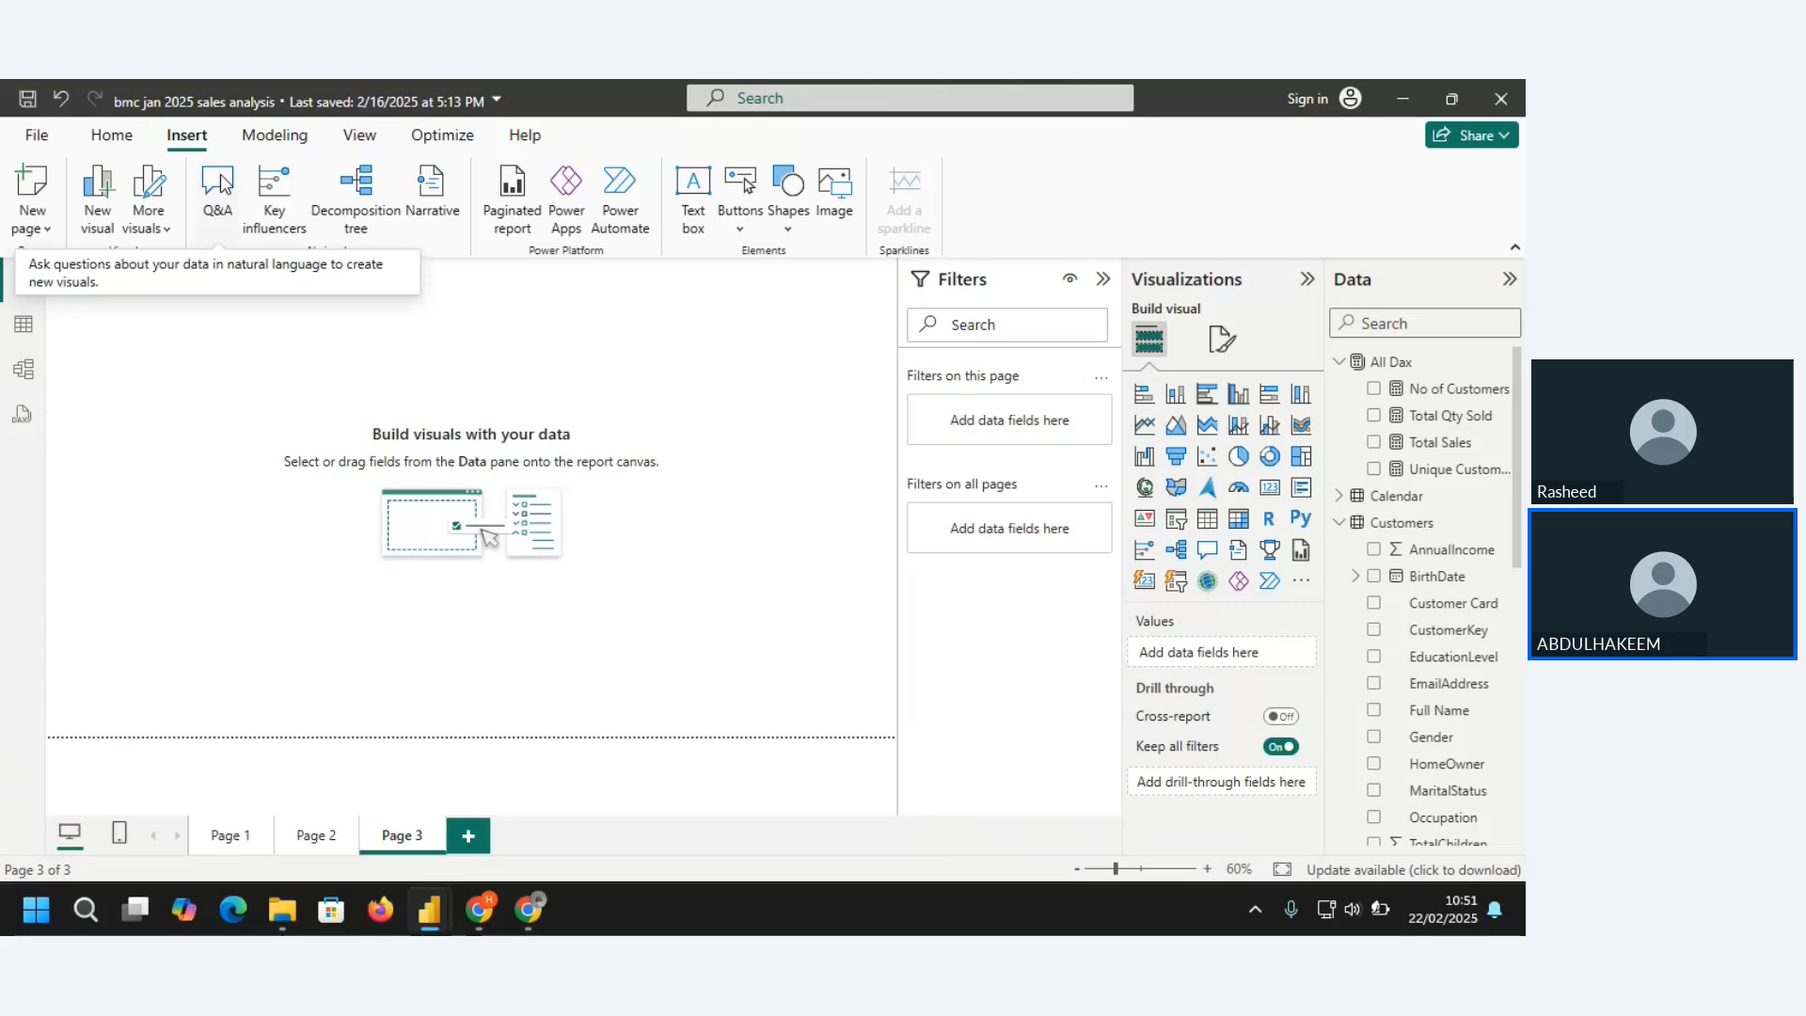
Add an enlarged Q&A visual to Page 3 and ask it for TOTAL CUSTOMERS BY HOME OWNERS
click(218, 188)
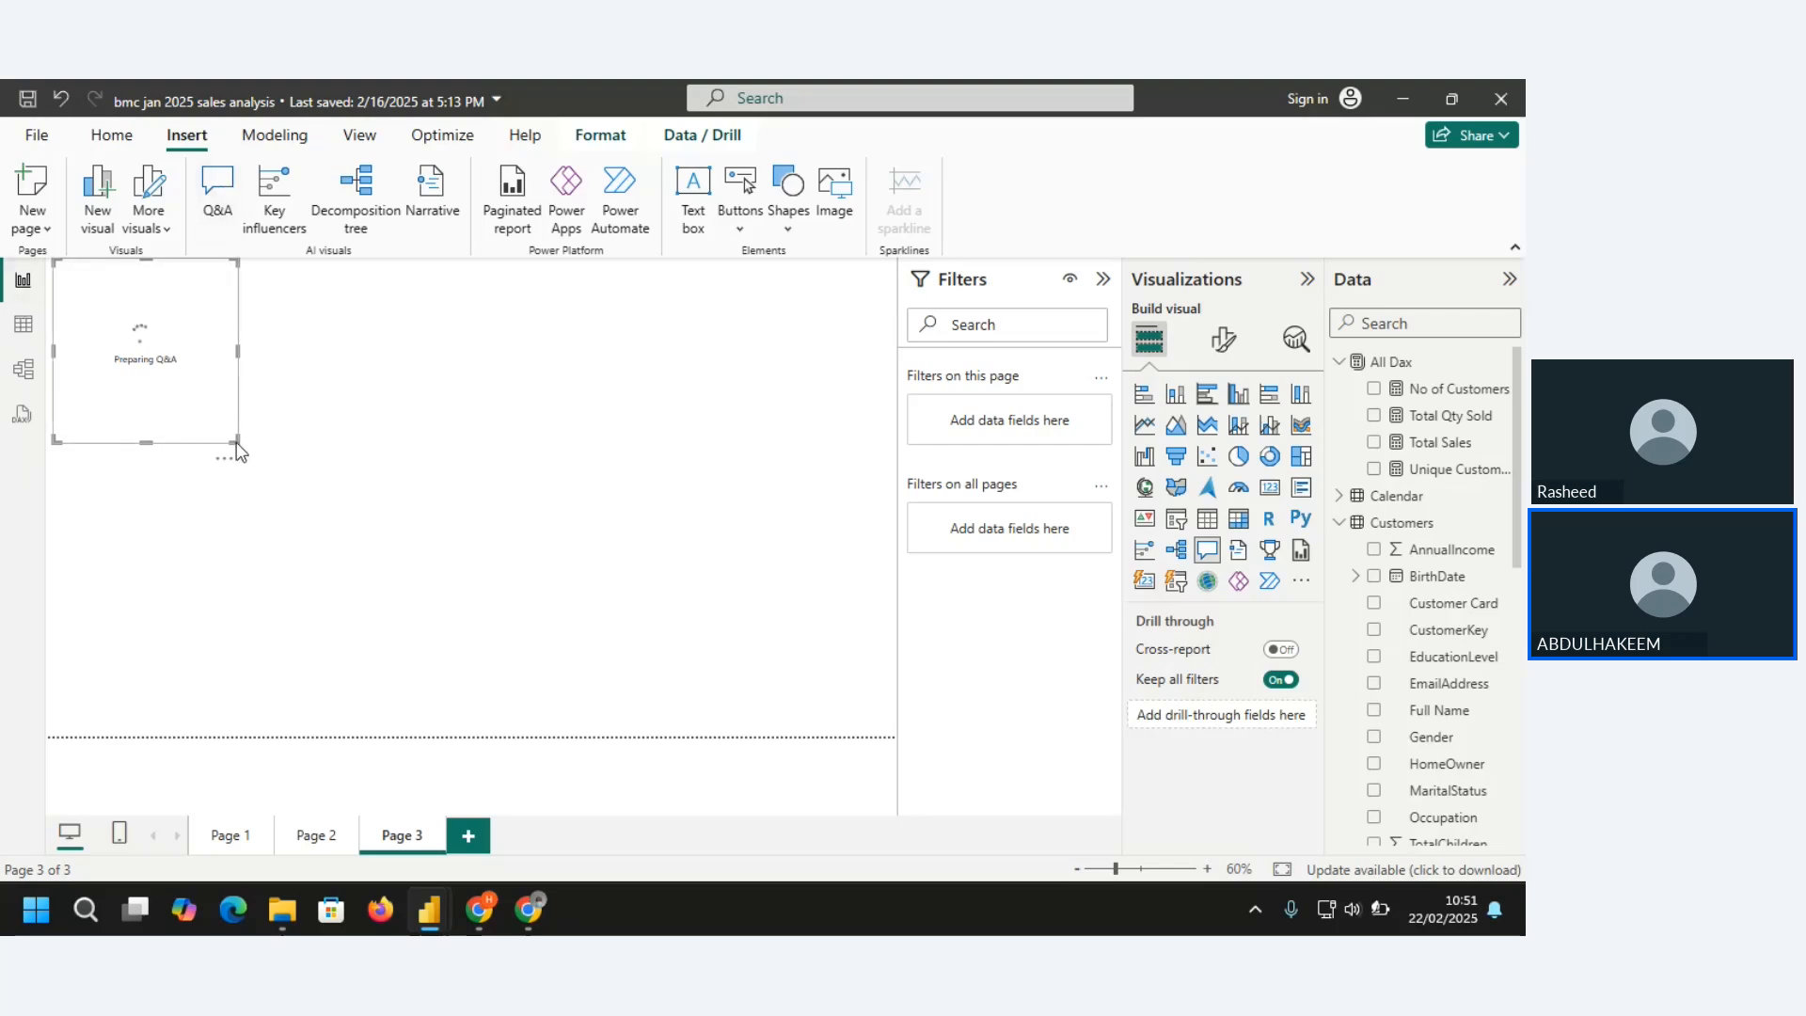
drag(236, 440, 358, 598)
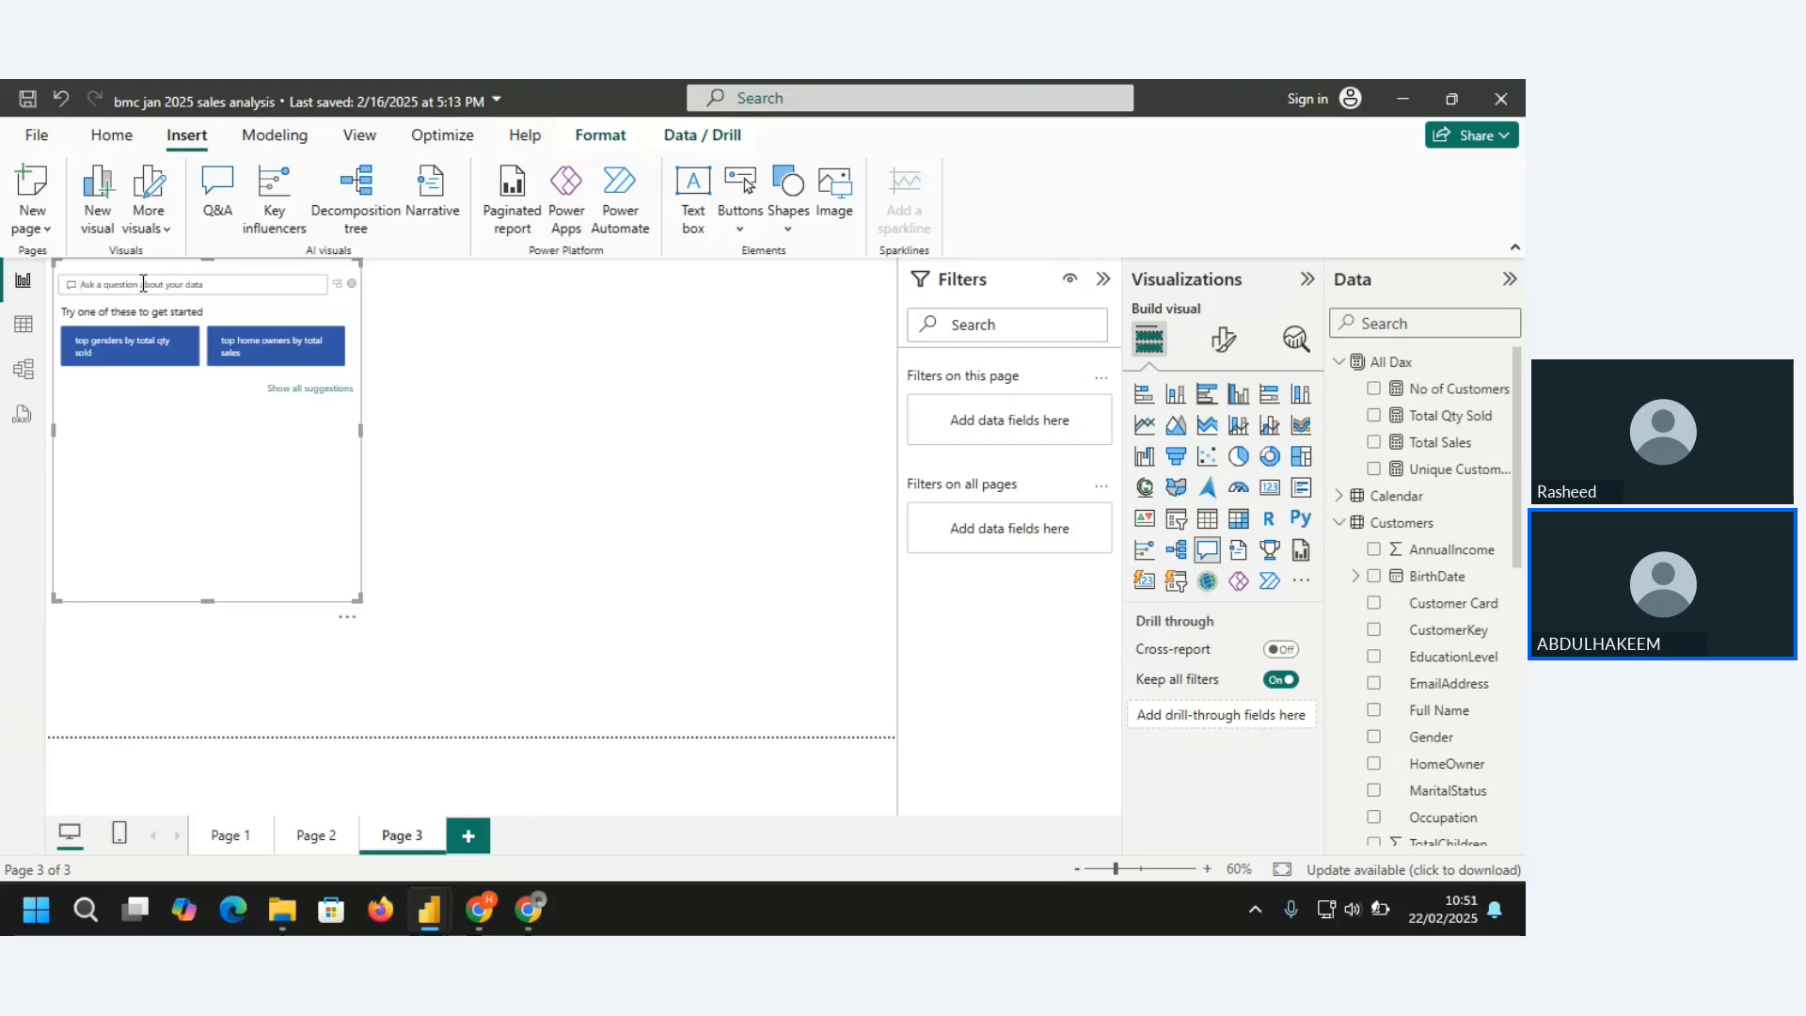
text(customer)
key(BackSpace)
key(BackSpace)
key(BackSpace)
key(BackSpace)
key(BackSpace)
key(BackSpace)
key(BackSpace)
key(BackSpace)
text(to)
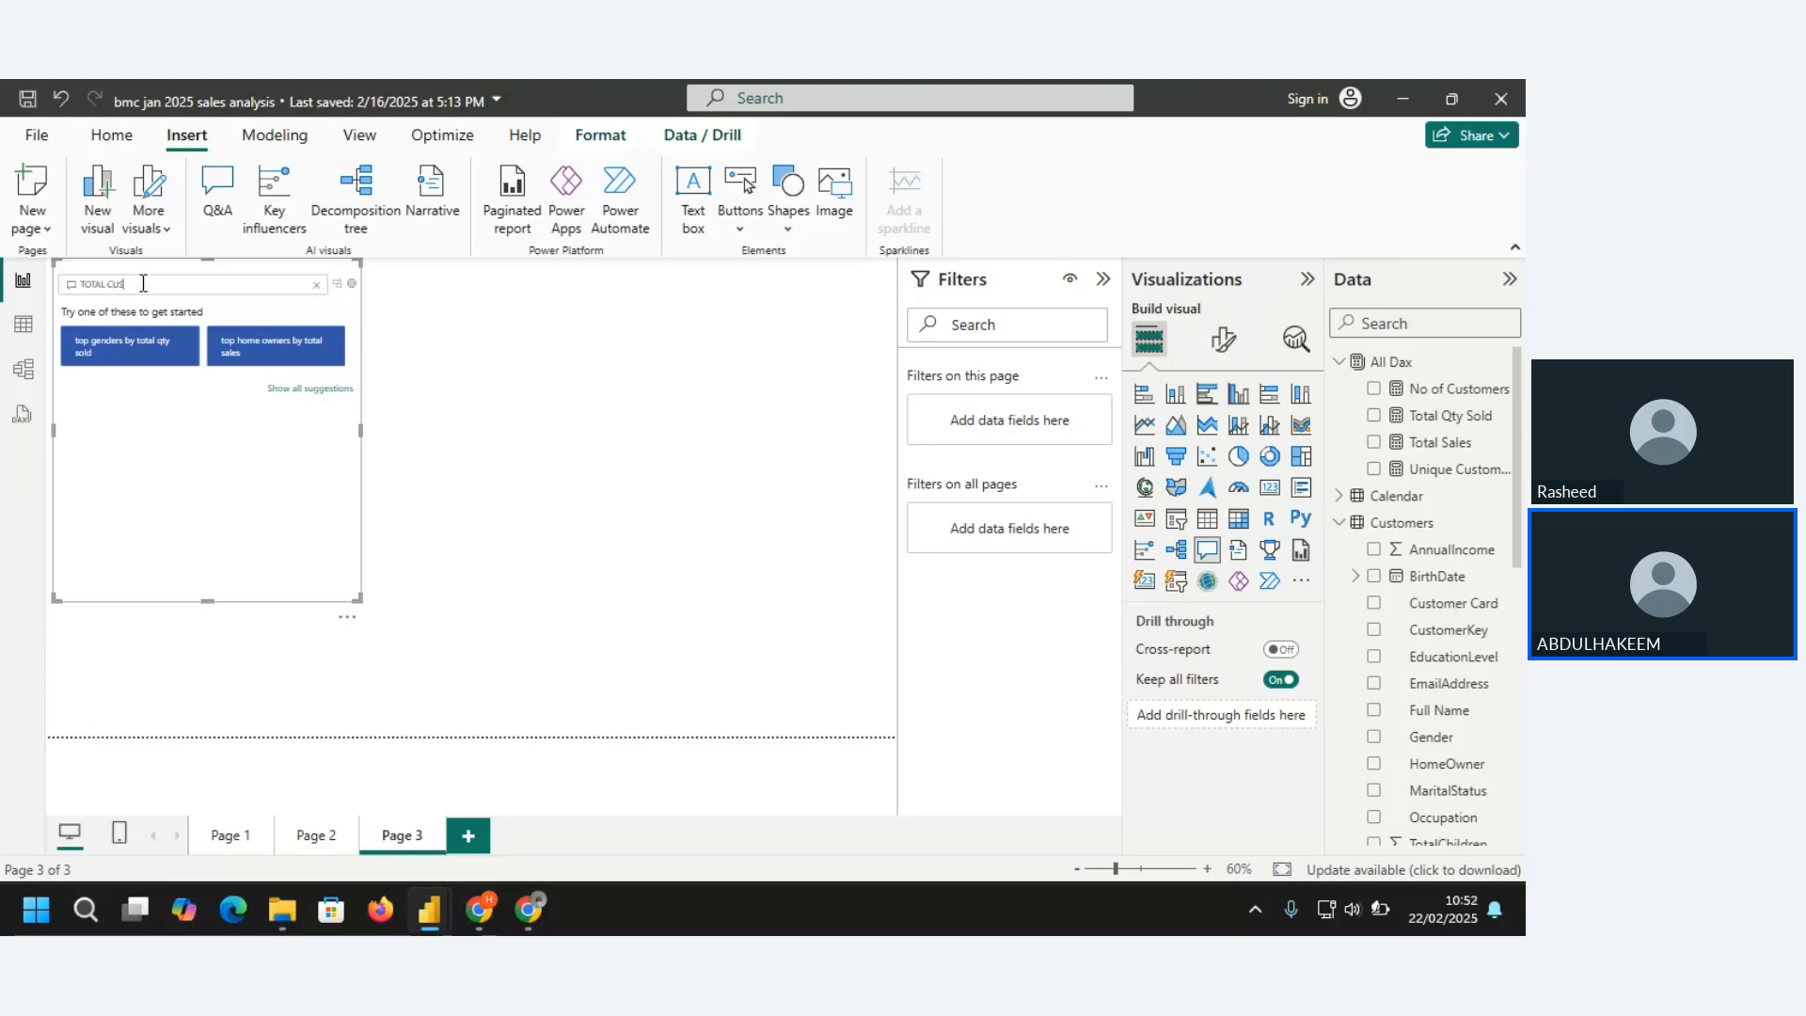
text(TAL CUSTOMERS BY HOM)
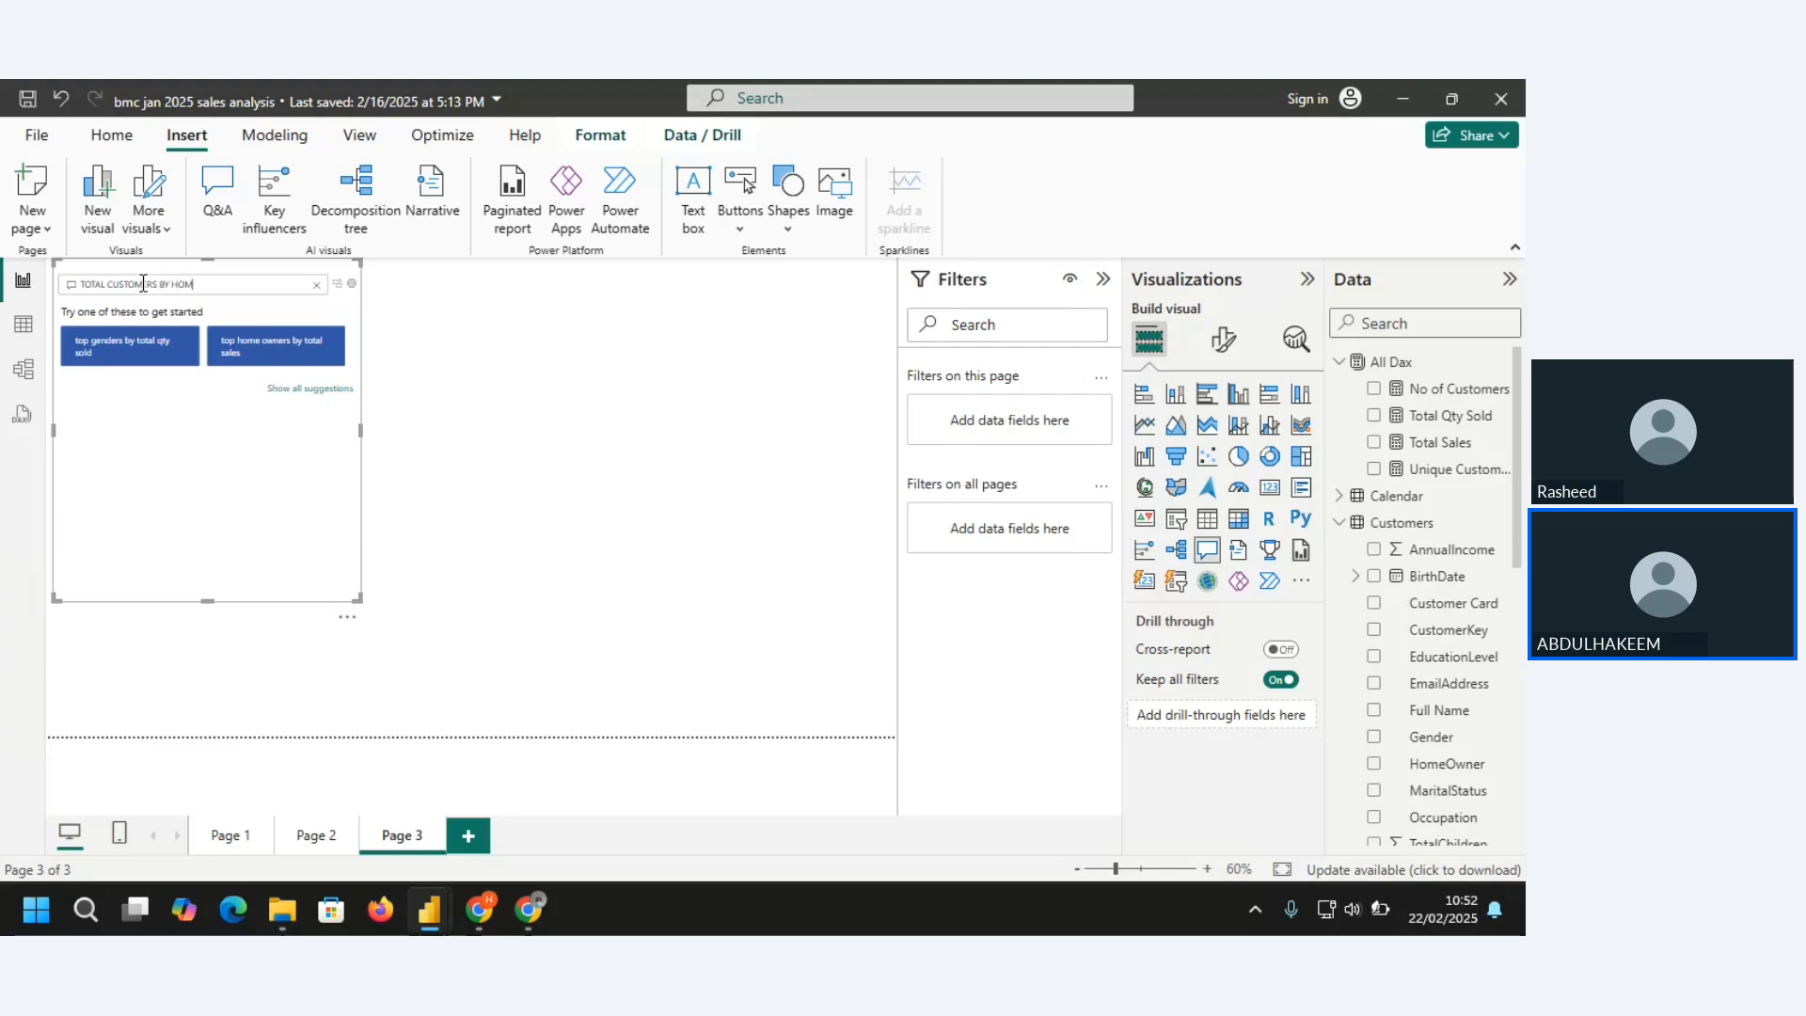
text(E OWNERS)
key(Return)
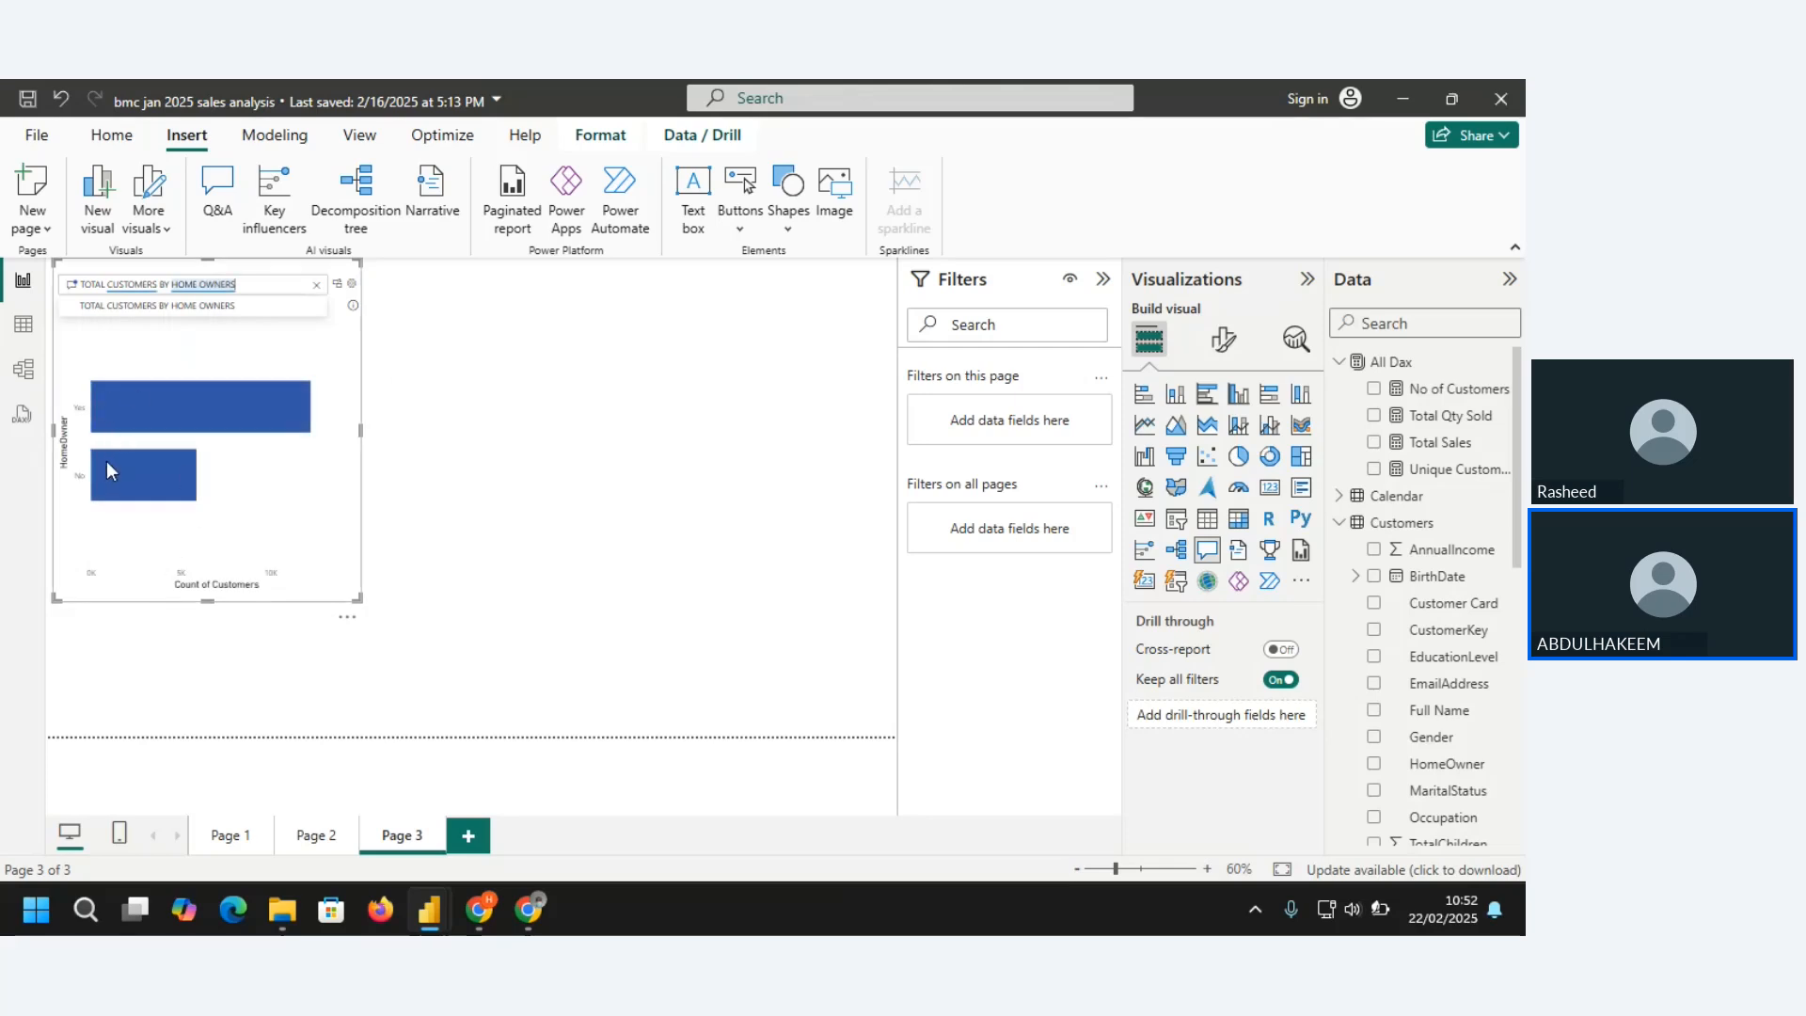
click(106, 462)
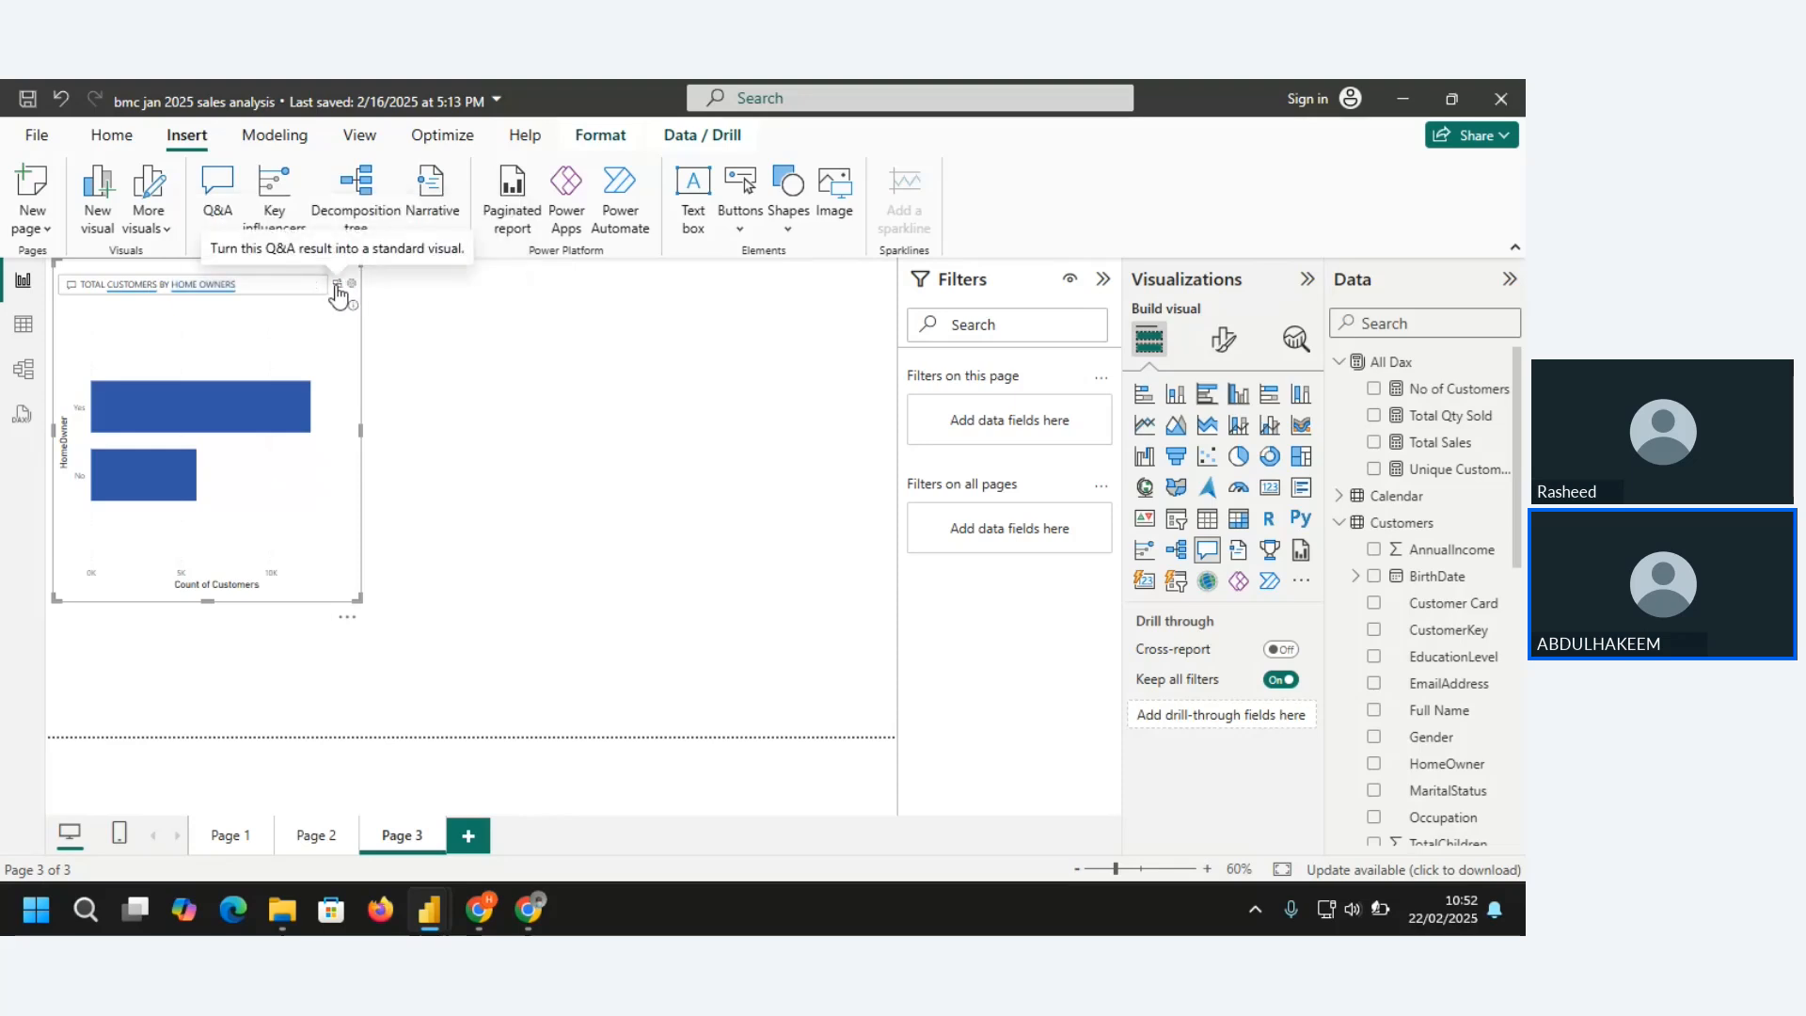
Convert the Q&A result into a standard clustered column chart and shrink it
click(335, 287)
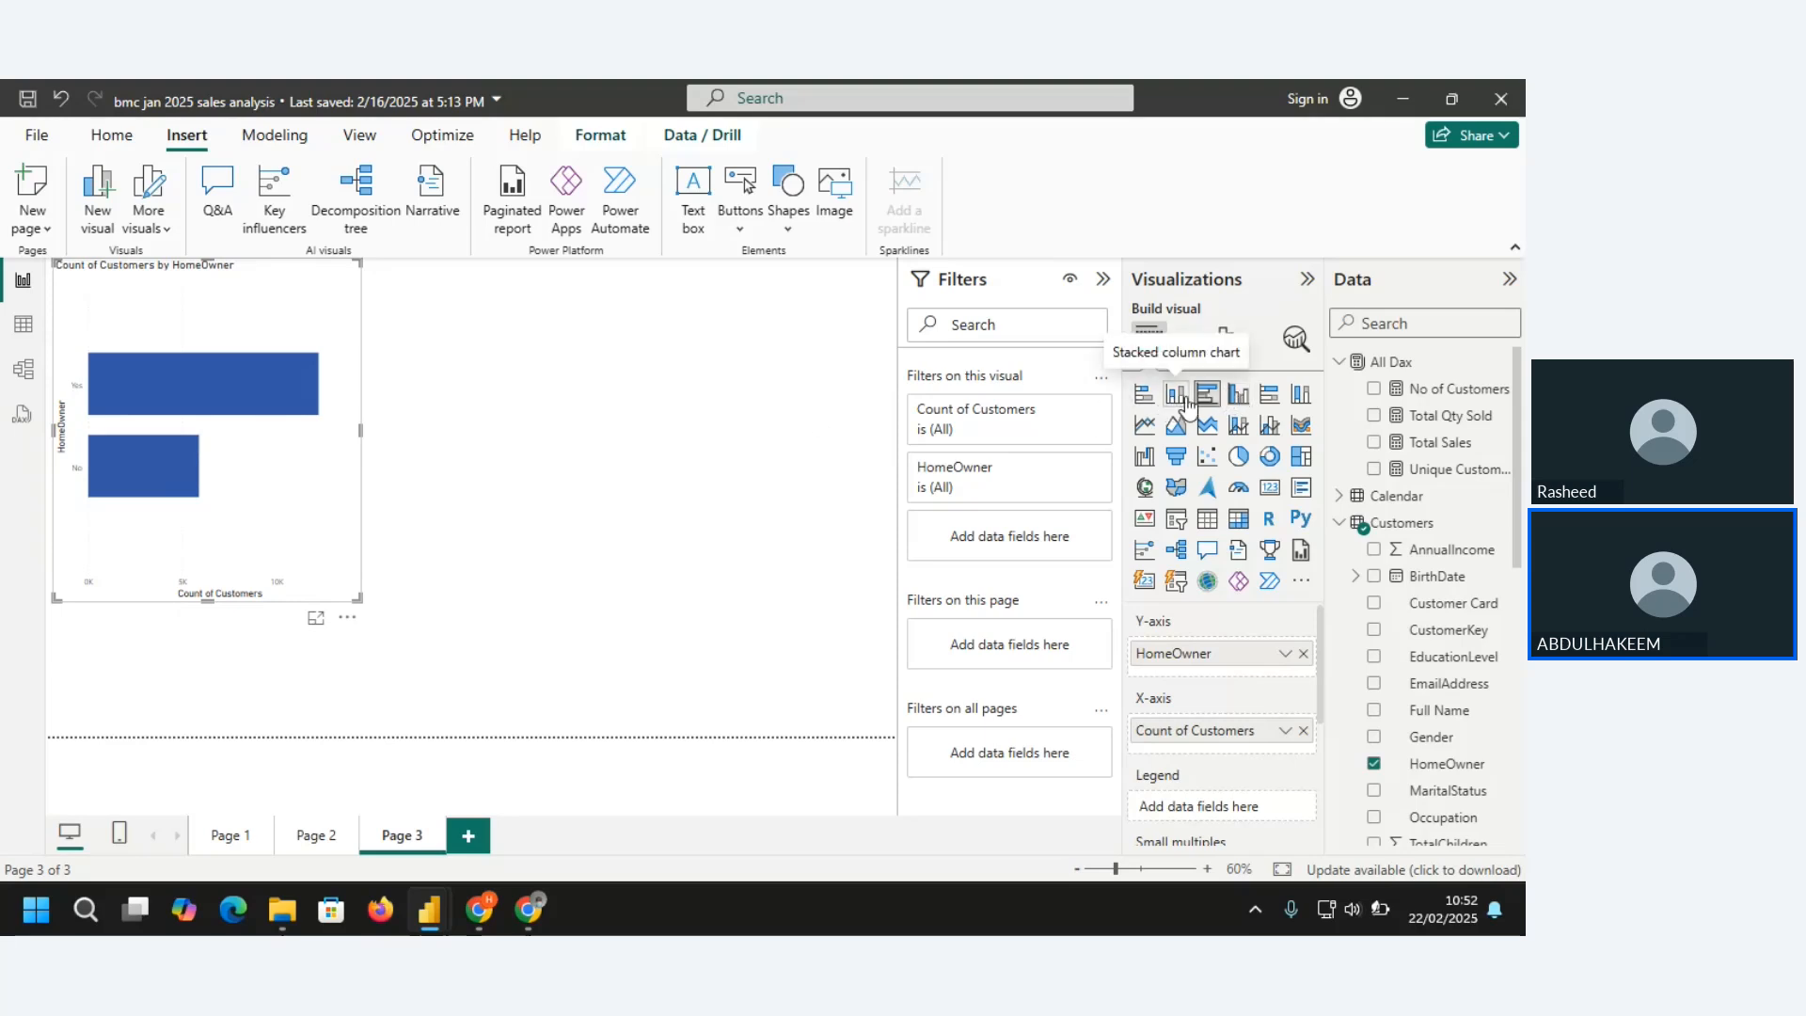
click(1238, 397)
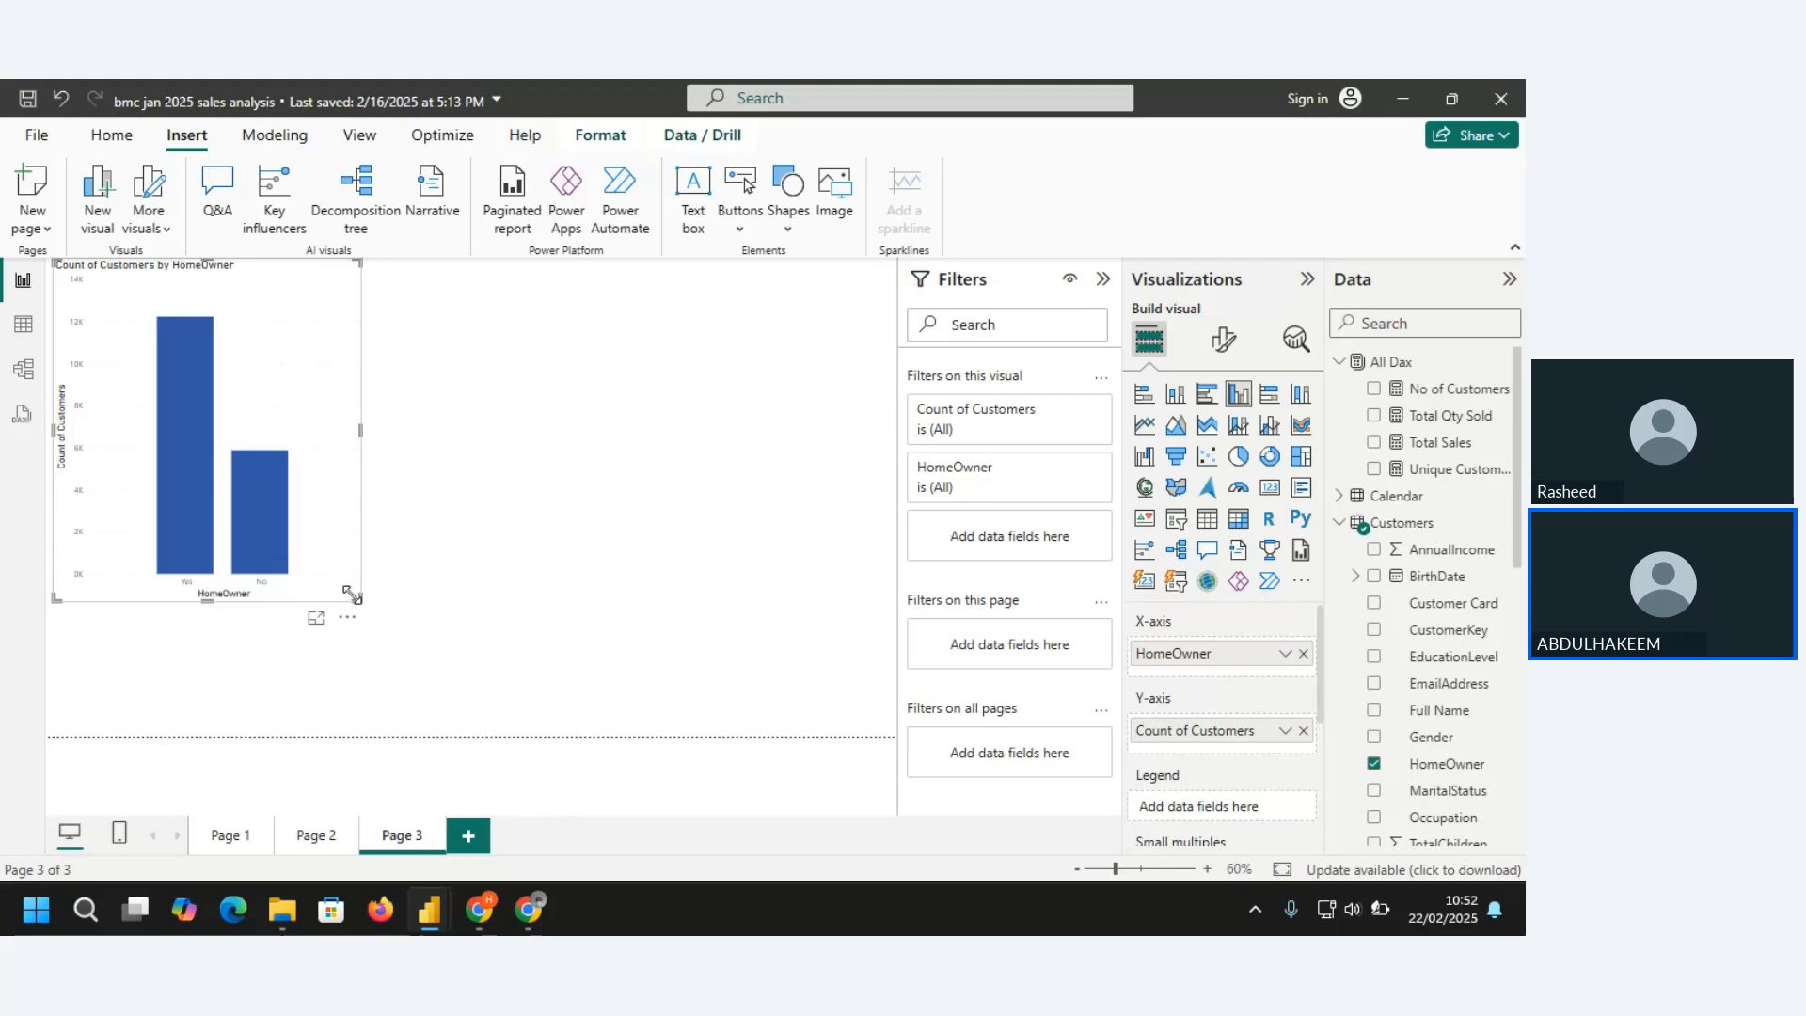
drag(356, 597, 216, 498)
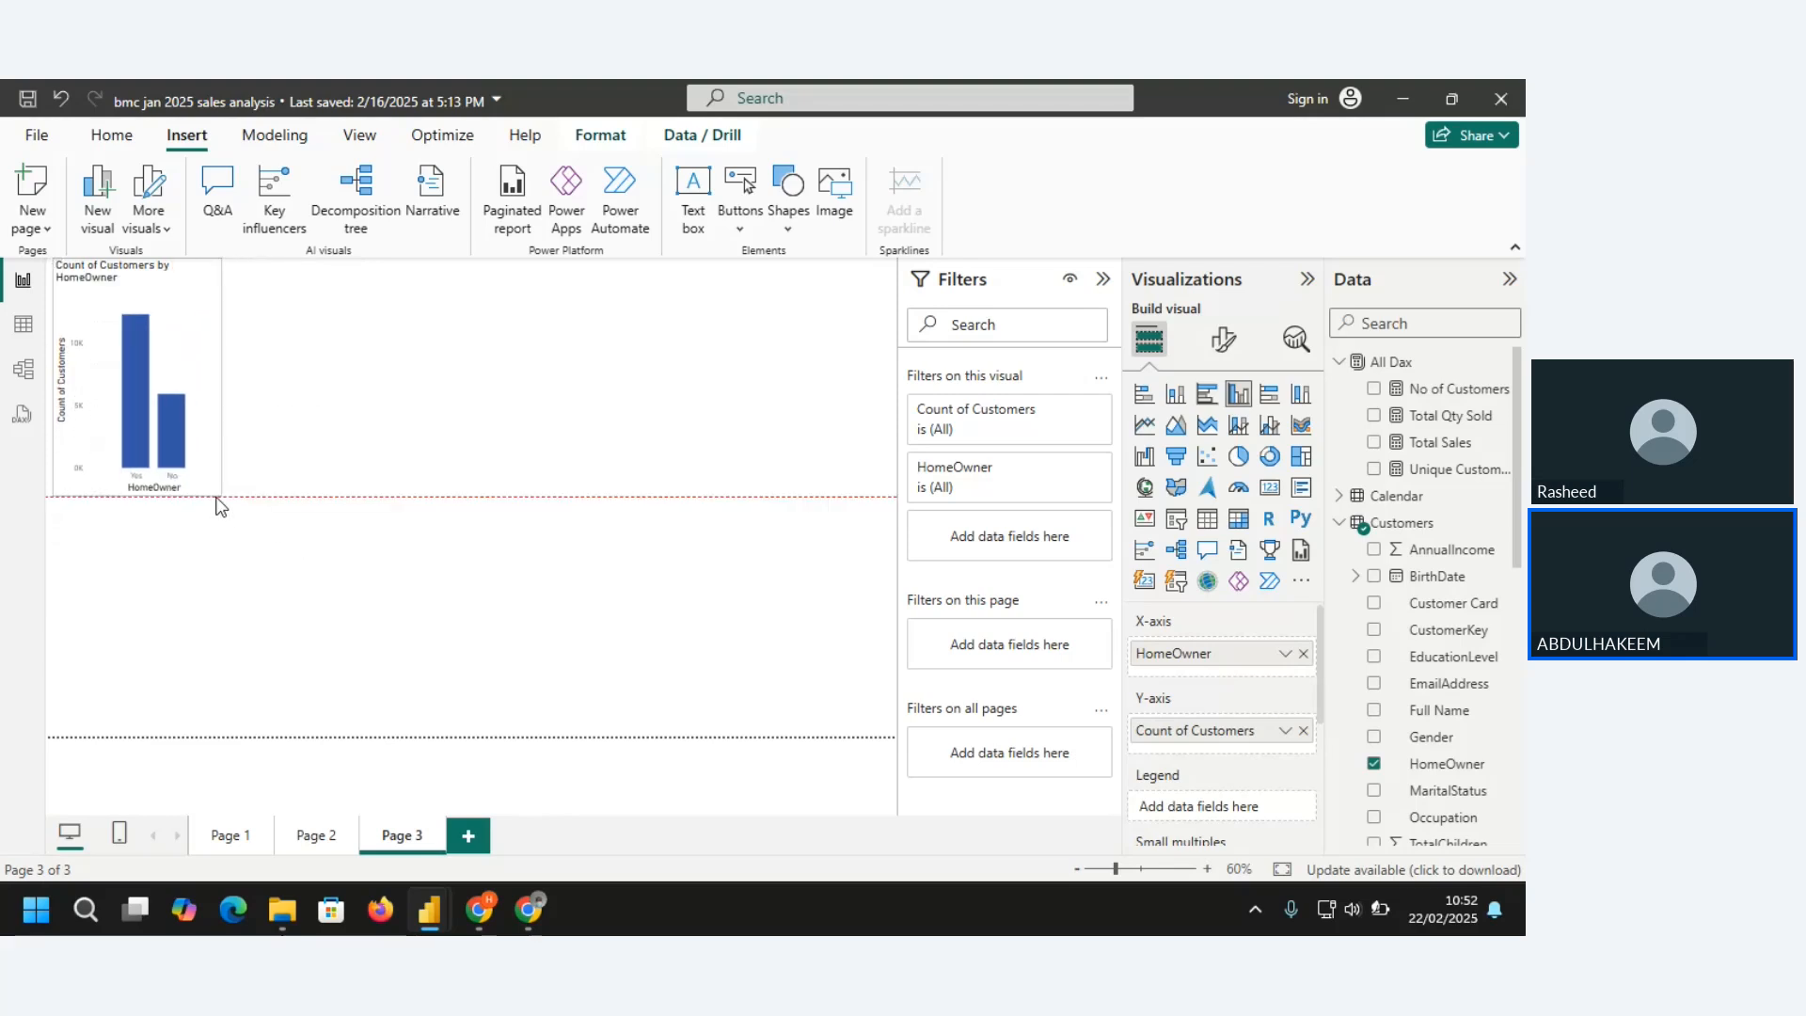
Copy the formatting of Page 1's Total Sales by Occupation and Gender chart onto the Page 3 column chart, and enlarge that chart slightly
click(227, 833)
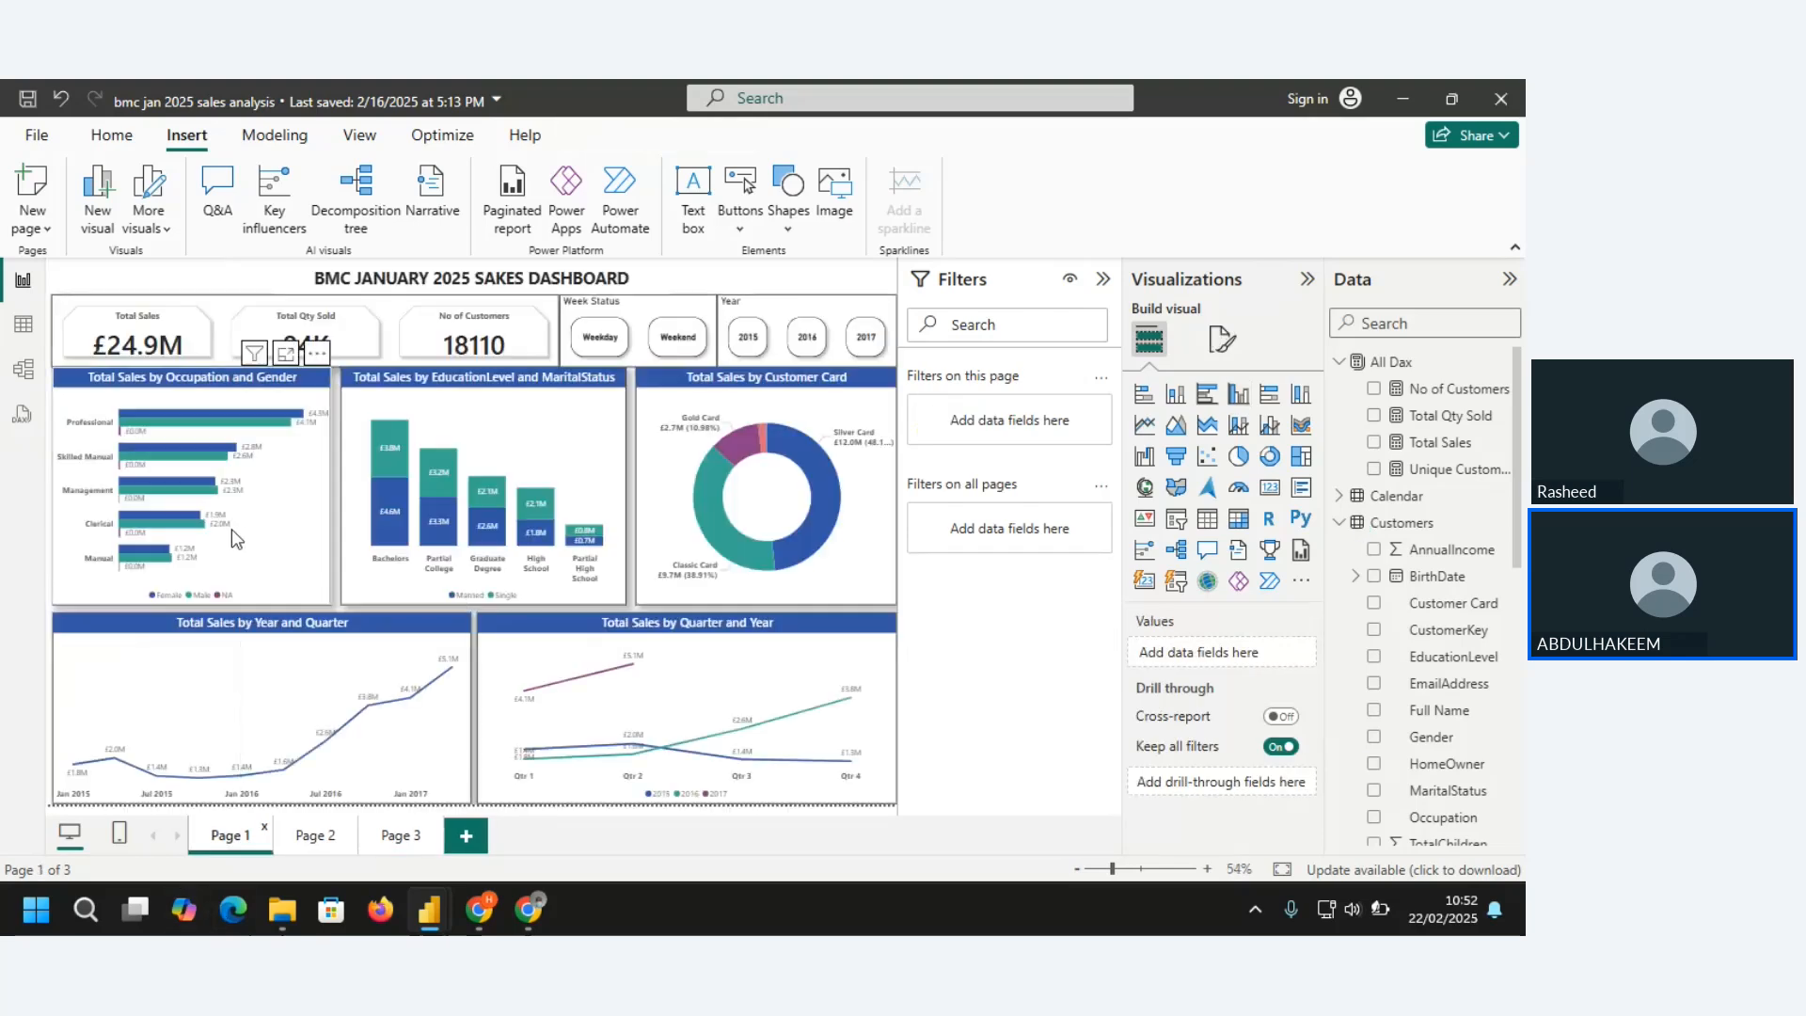
click(273, 534)
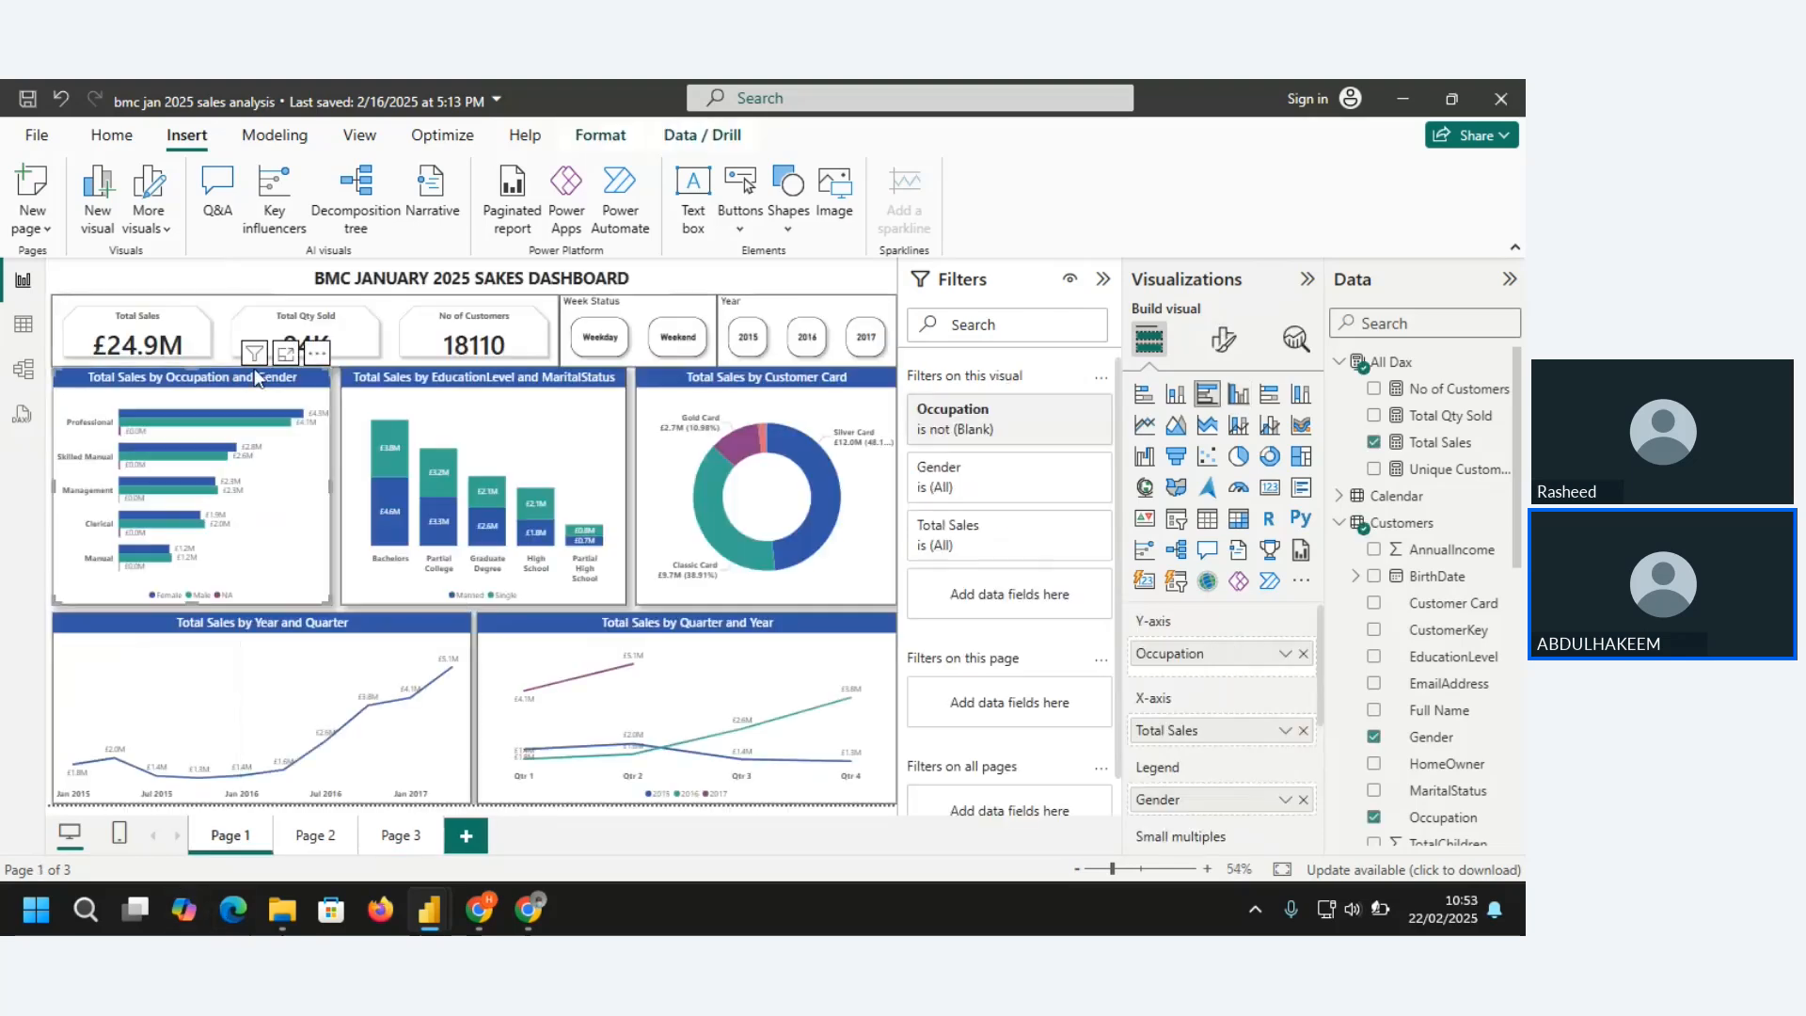
click(111, 138)
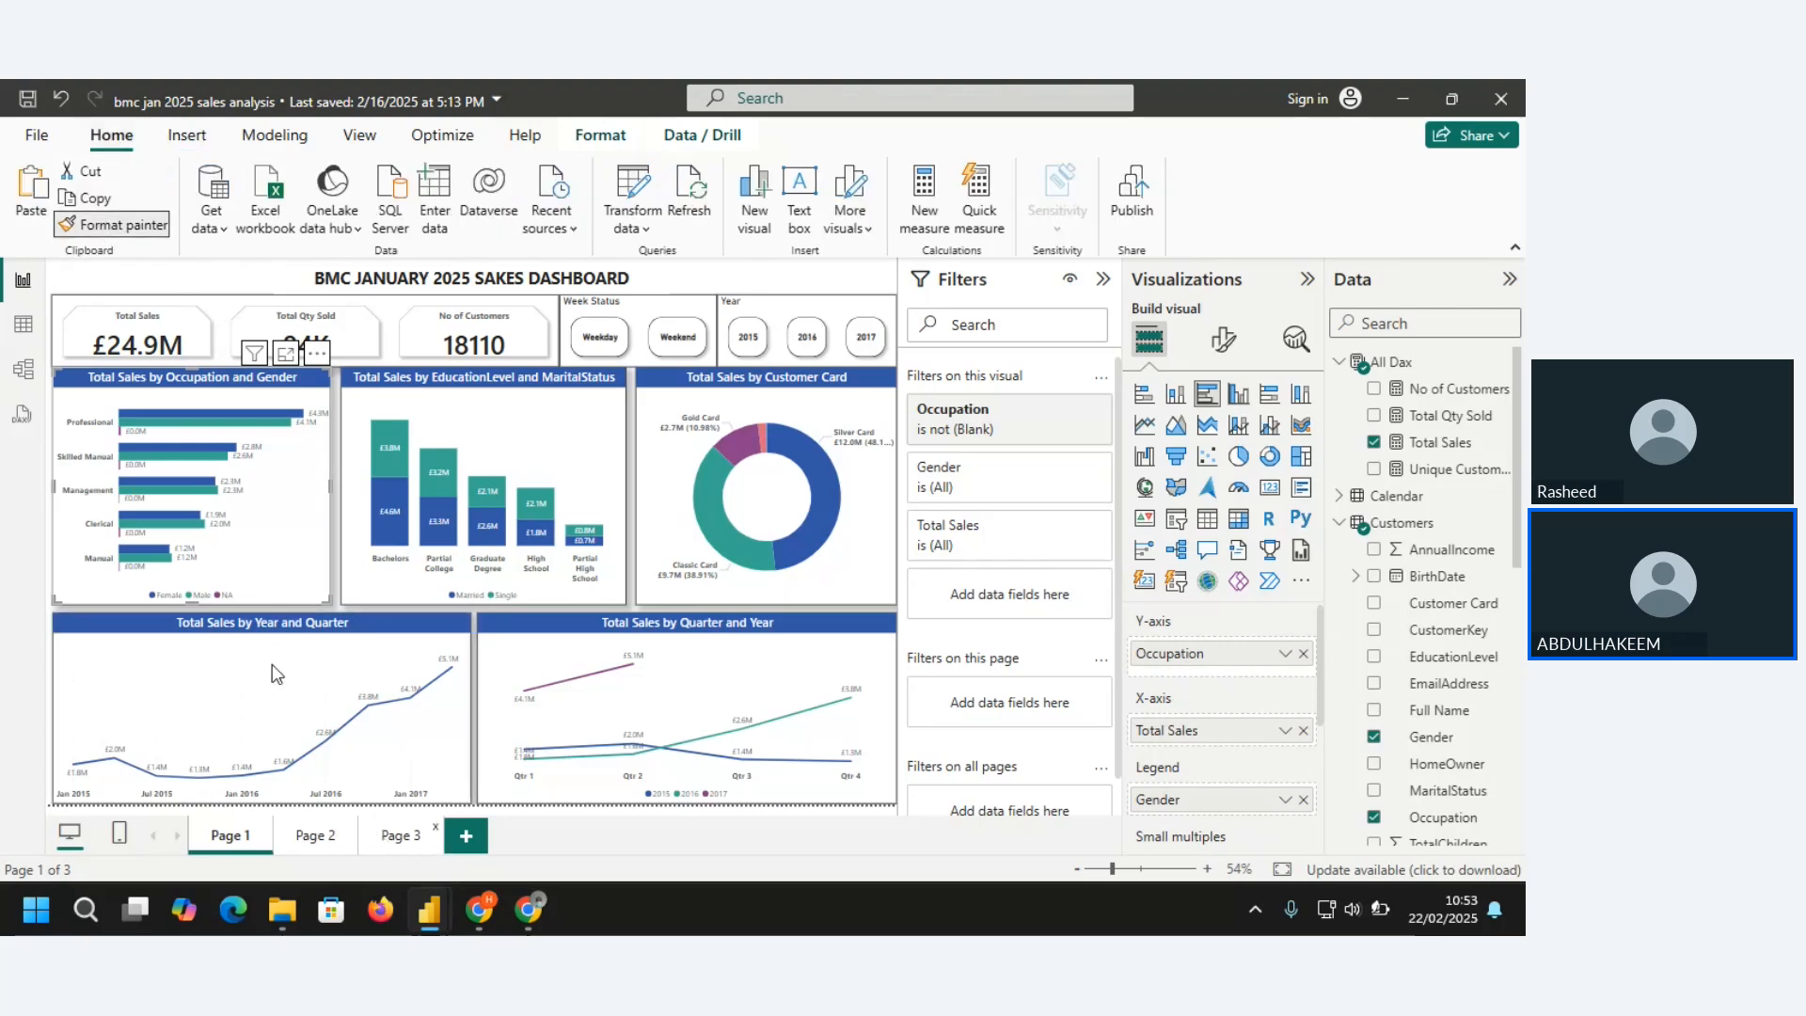
click(401, 835)
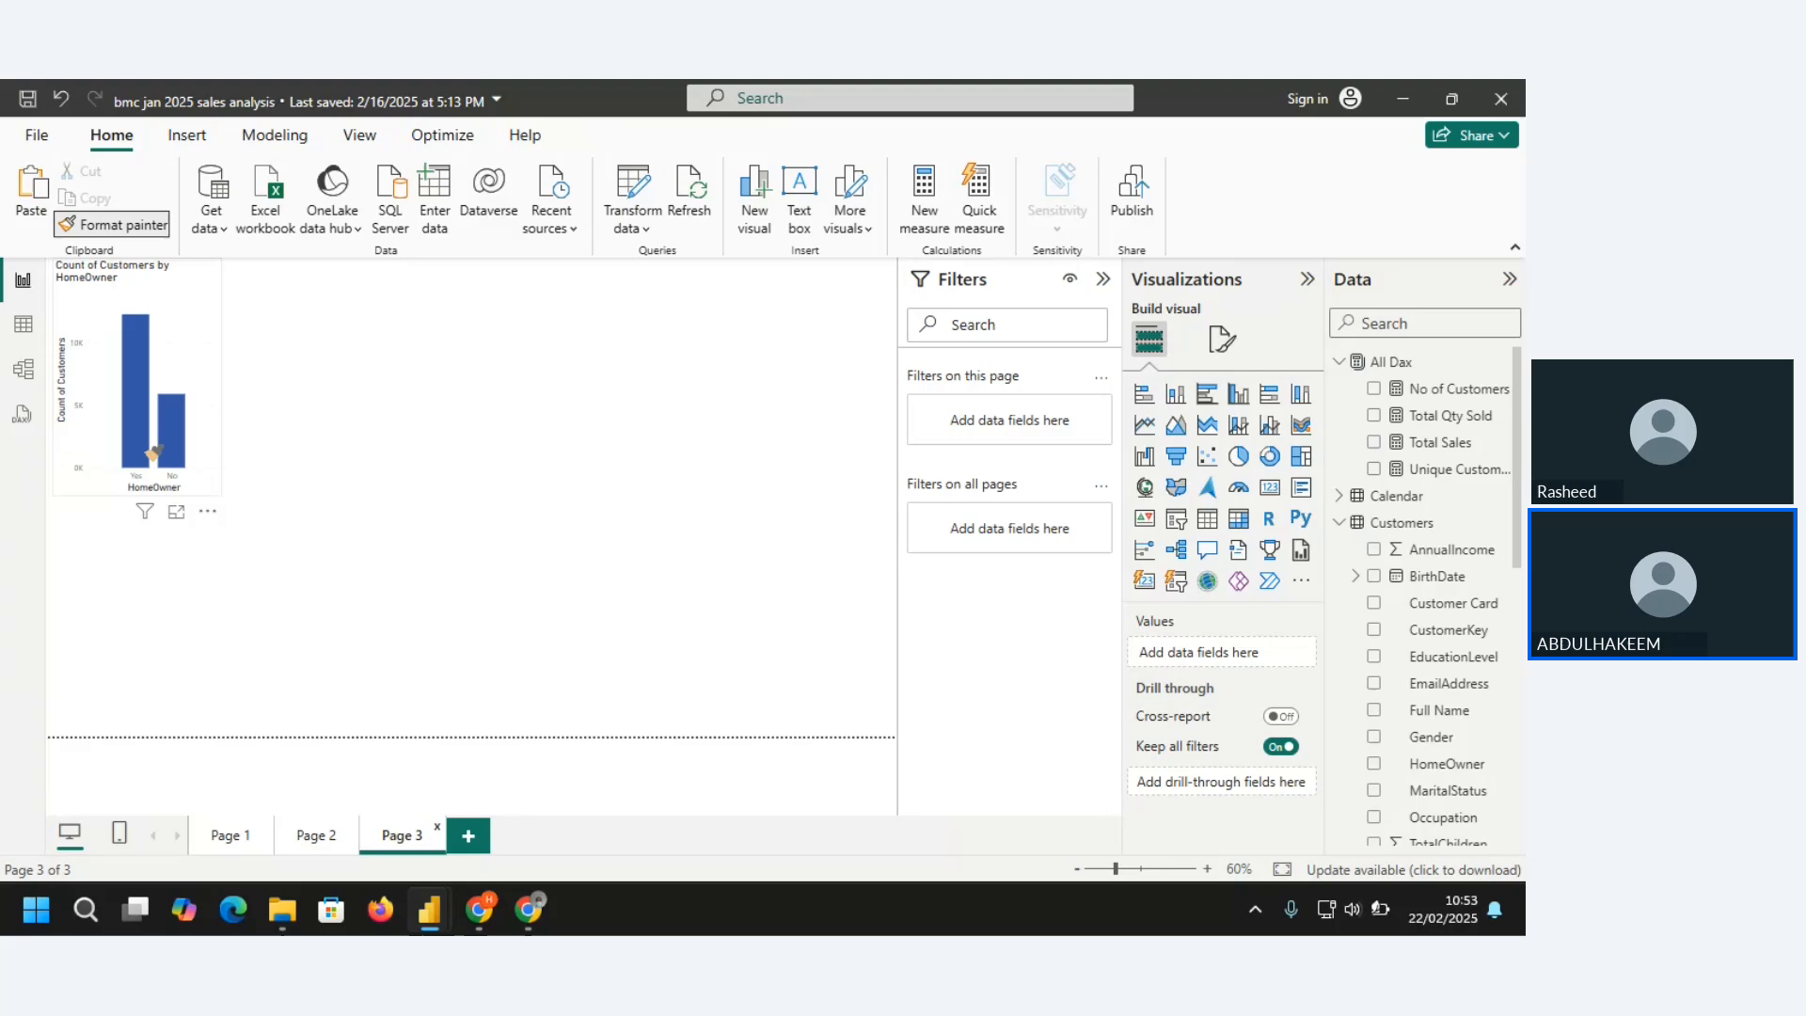
click(184, 346)
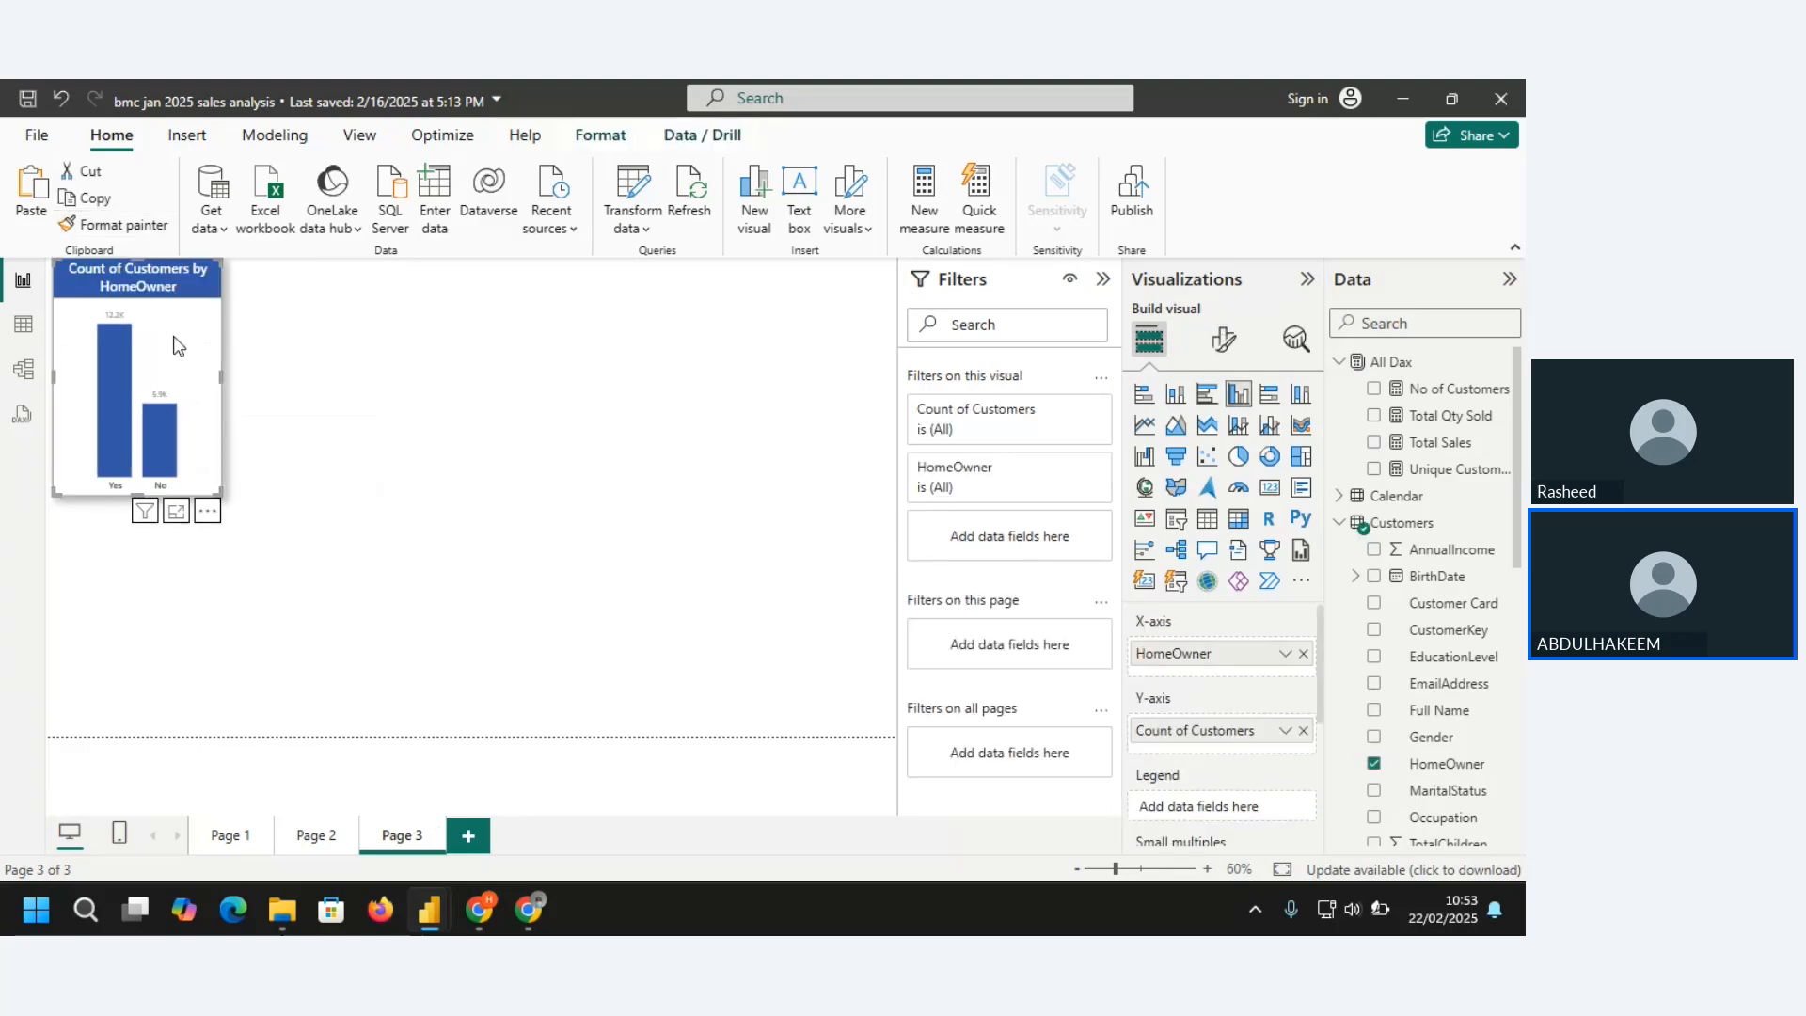
drag(220, 490, 290, 530)
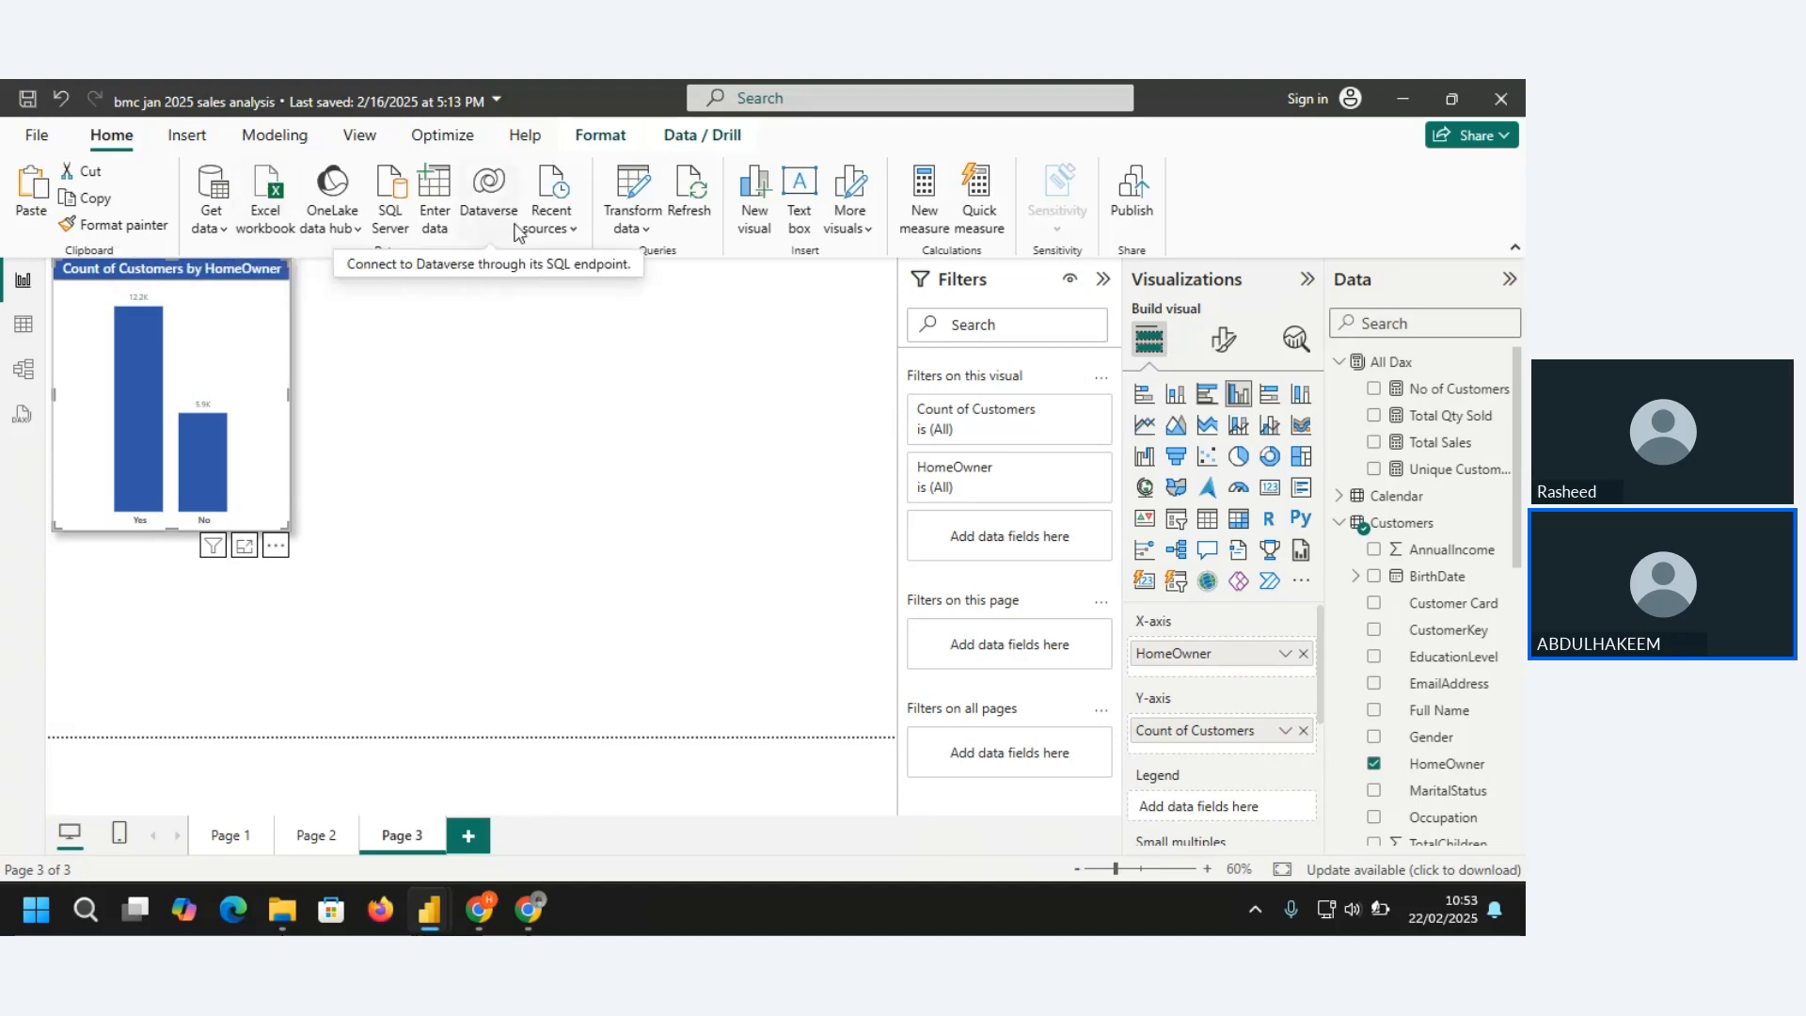
Insert a key influencers visual on Page 3 and extend it up to the column chart's lower edge
click(186, 137)
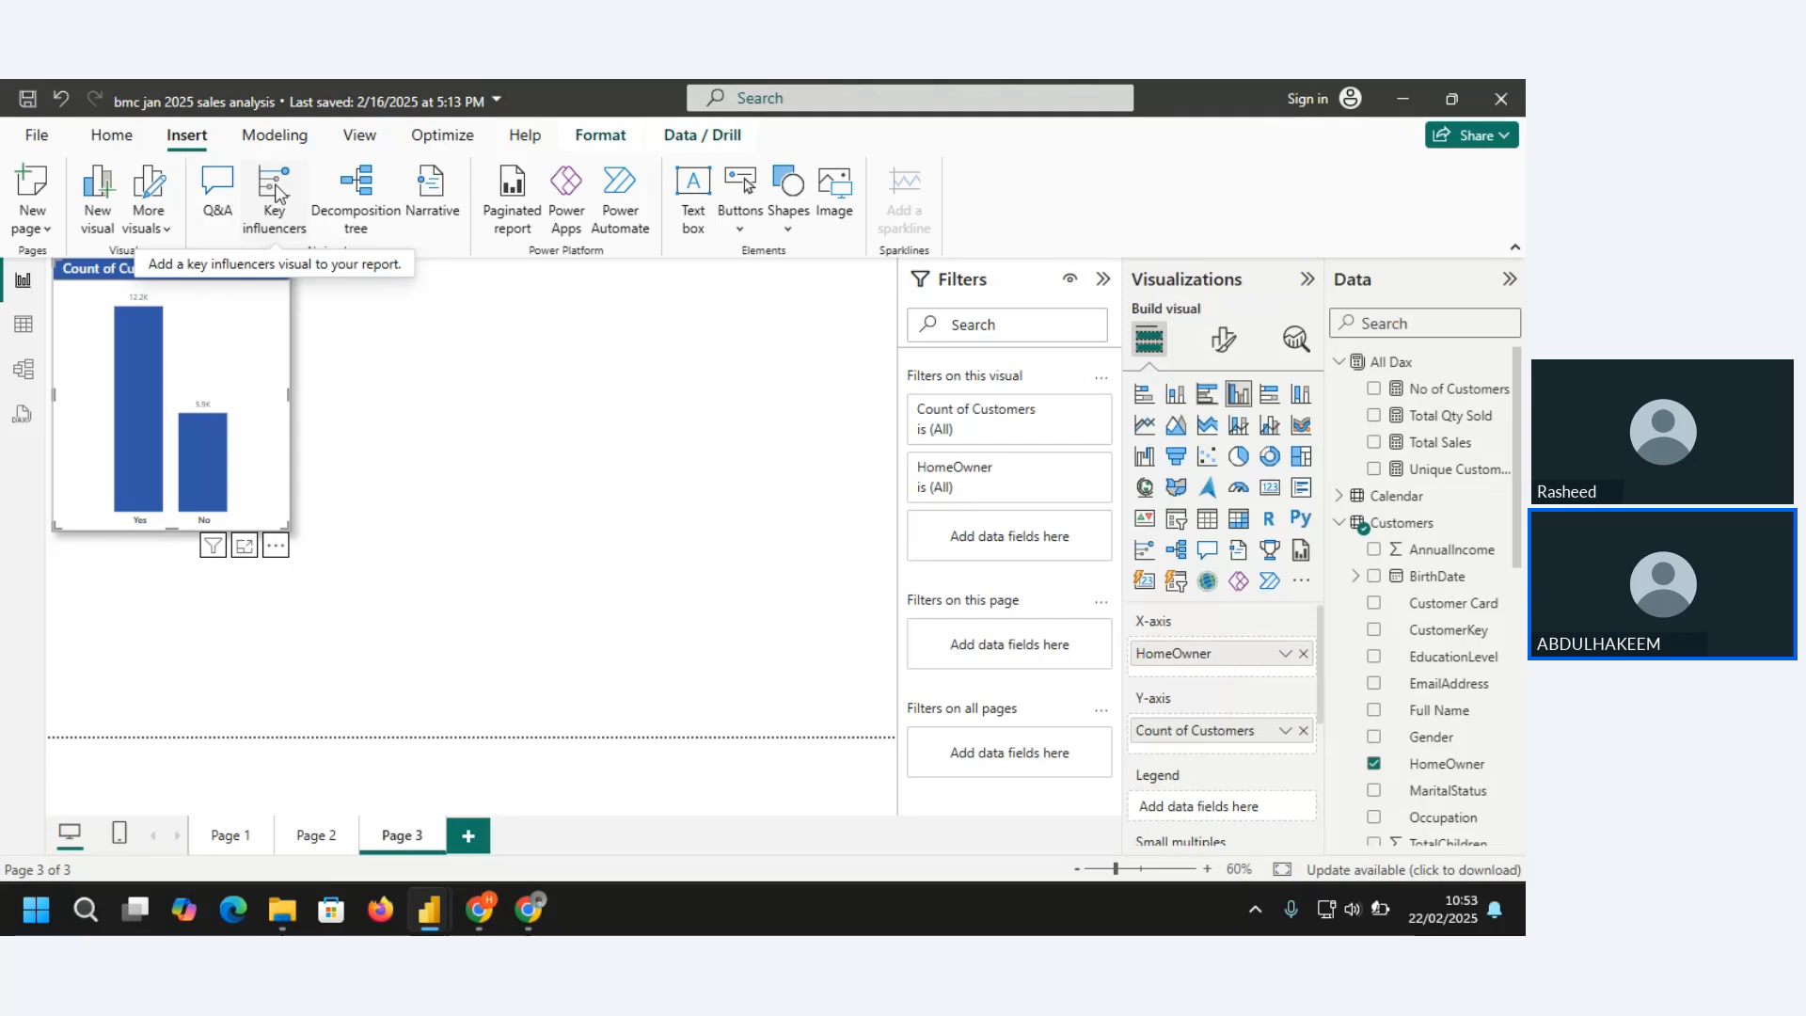
click(410, 419)
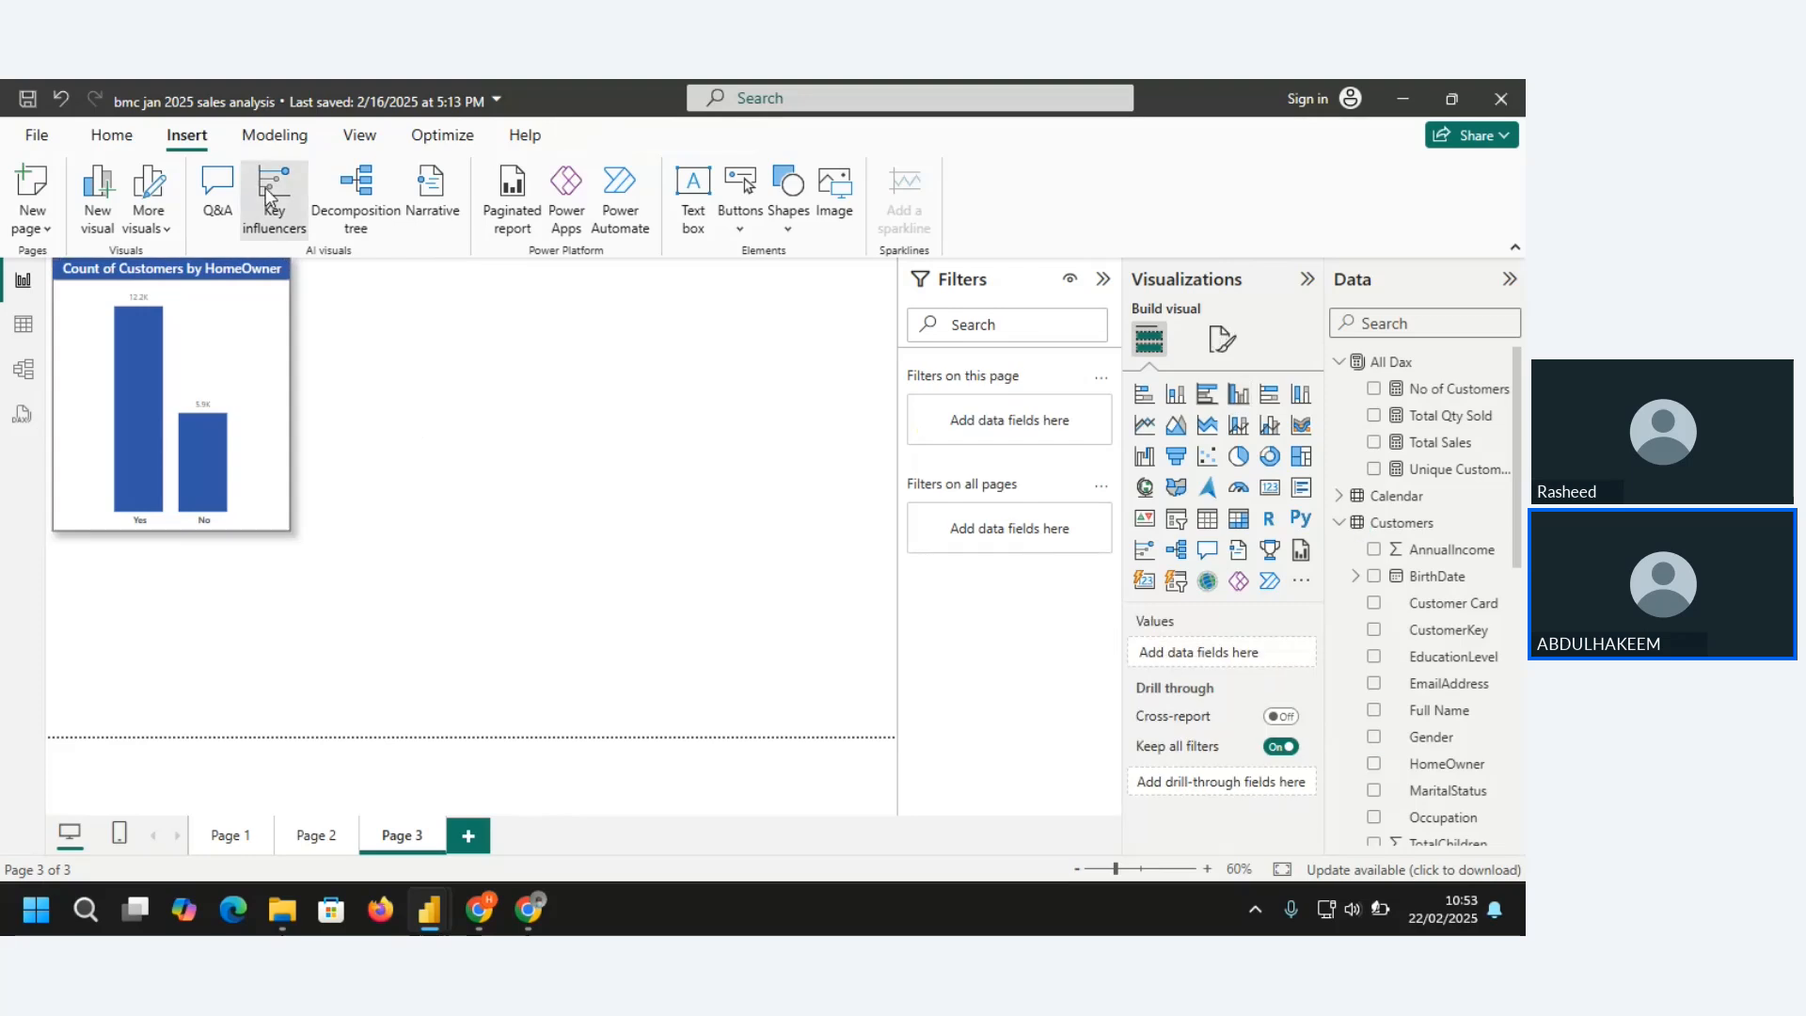
click(268, 195)
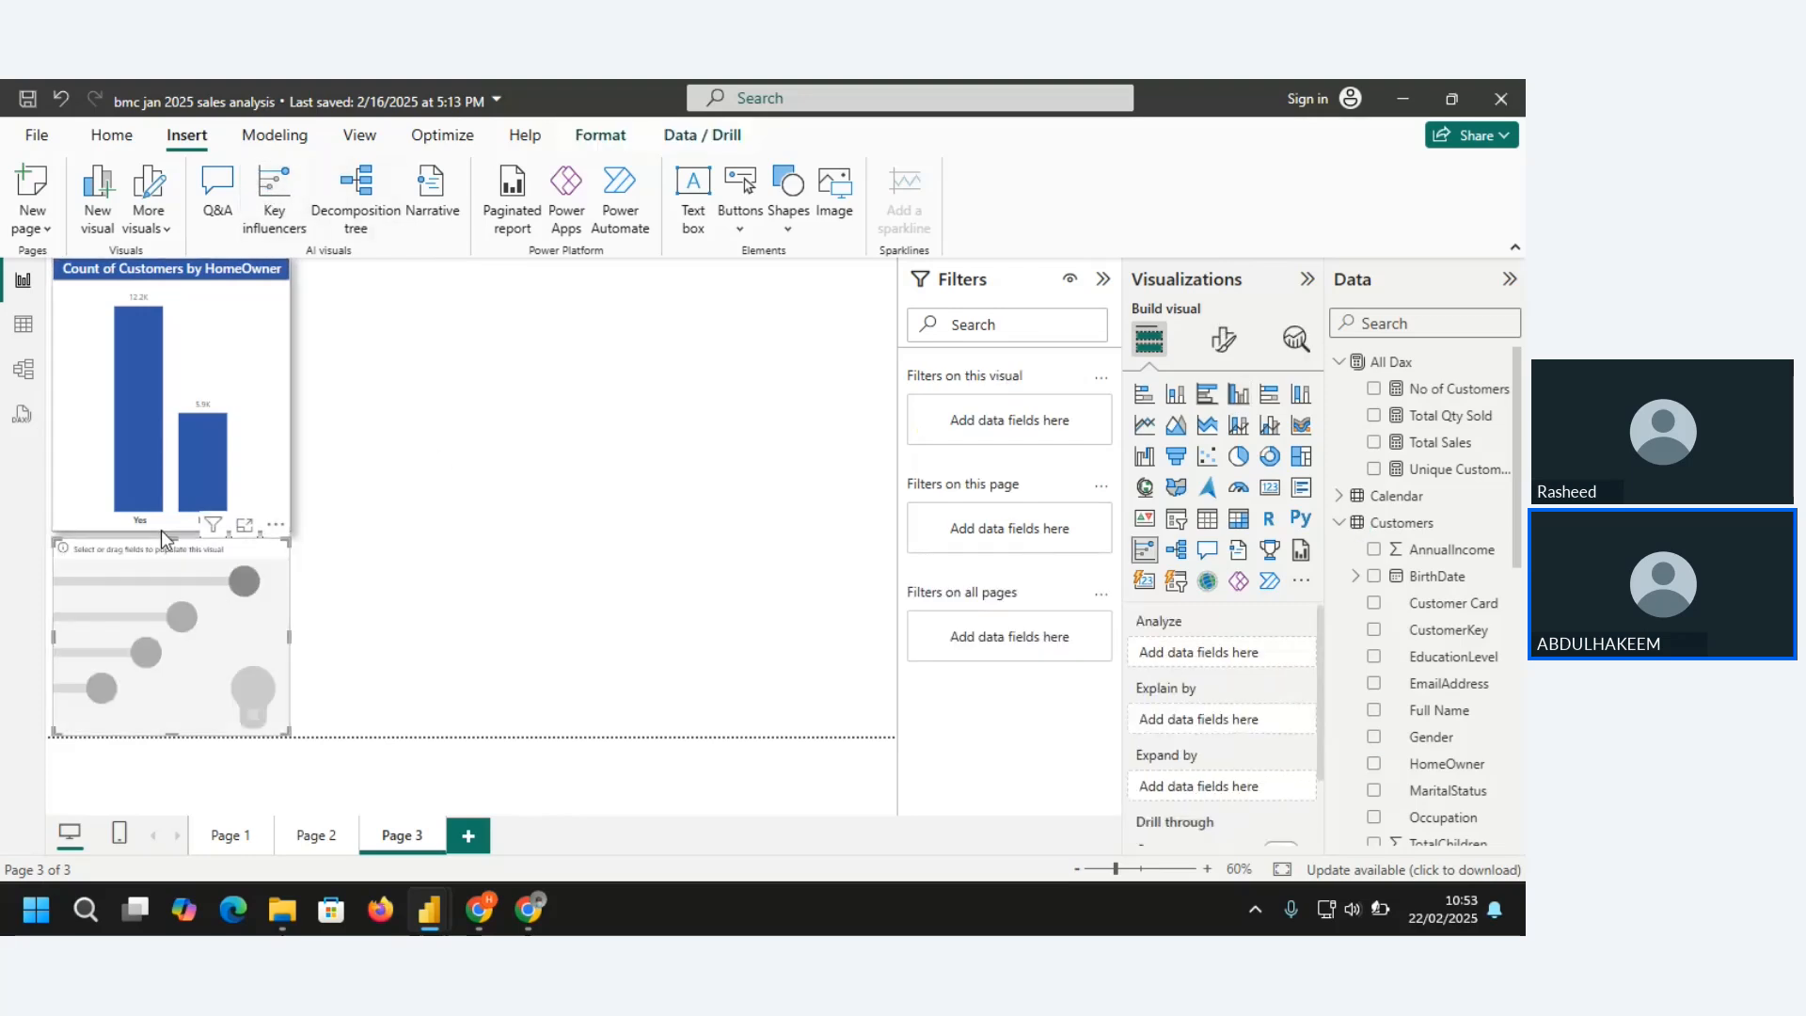
drag(166, 531, 249, 542)
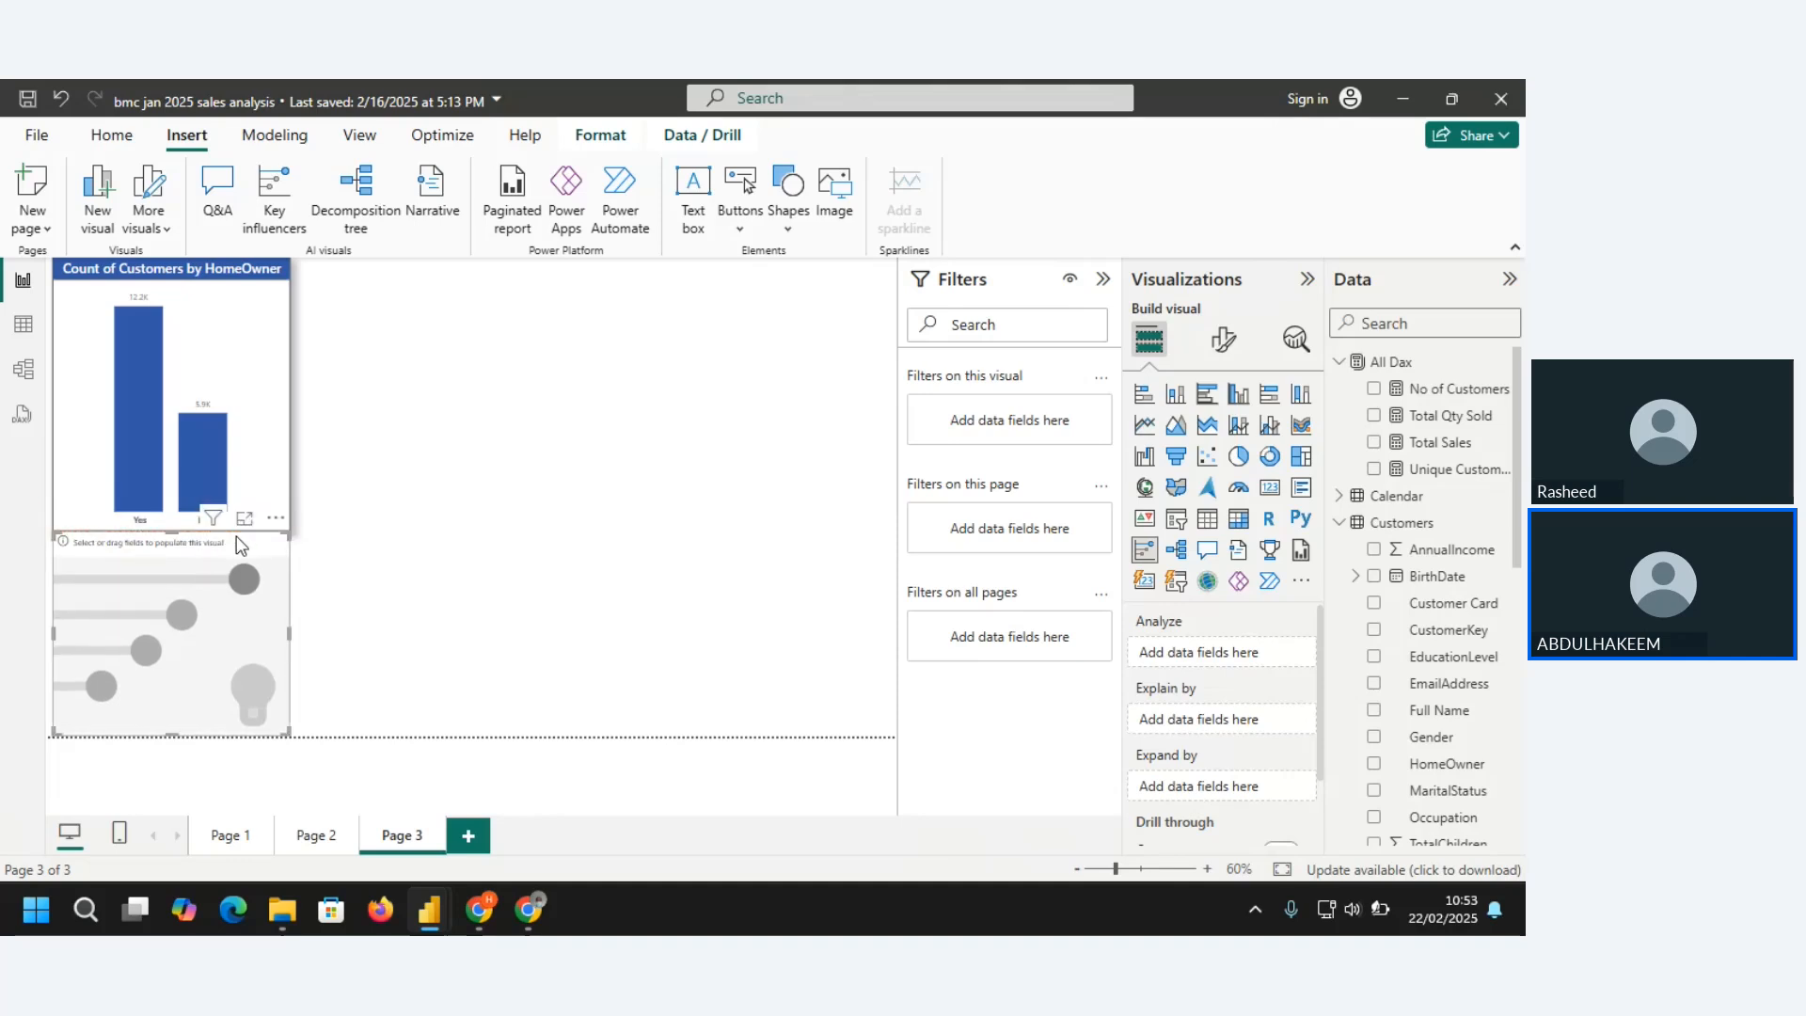
Shorten the column chart from below and stretch the key influencers visual upward into the freed space
click(188, 508)
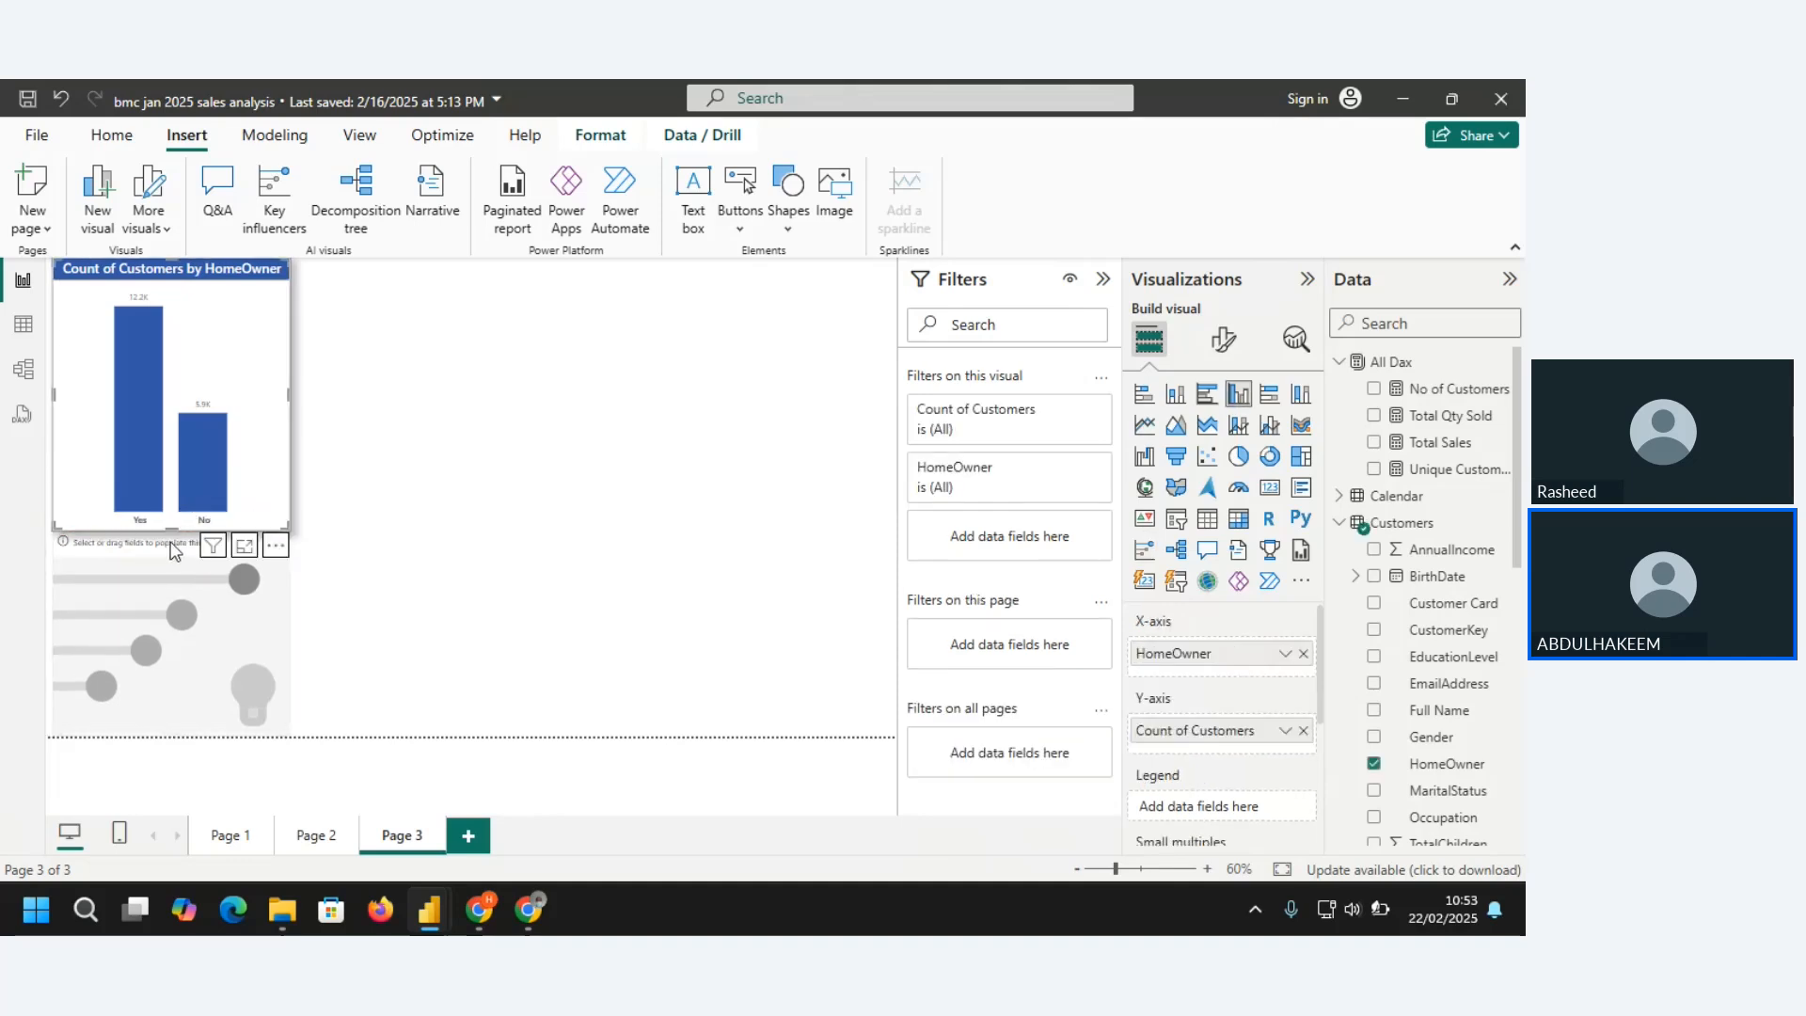
drag(172, 529, 169, 478)
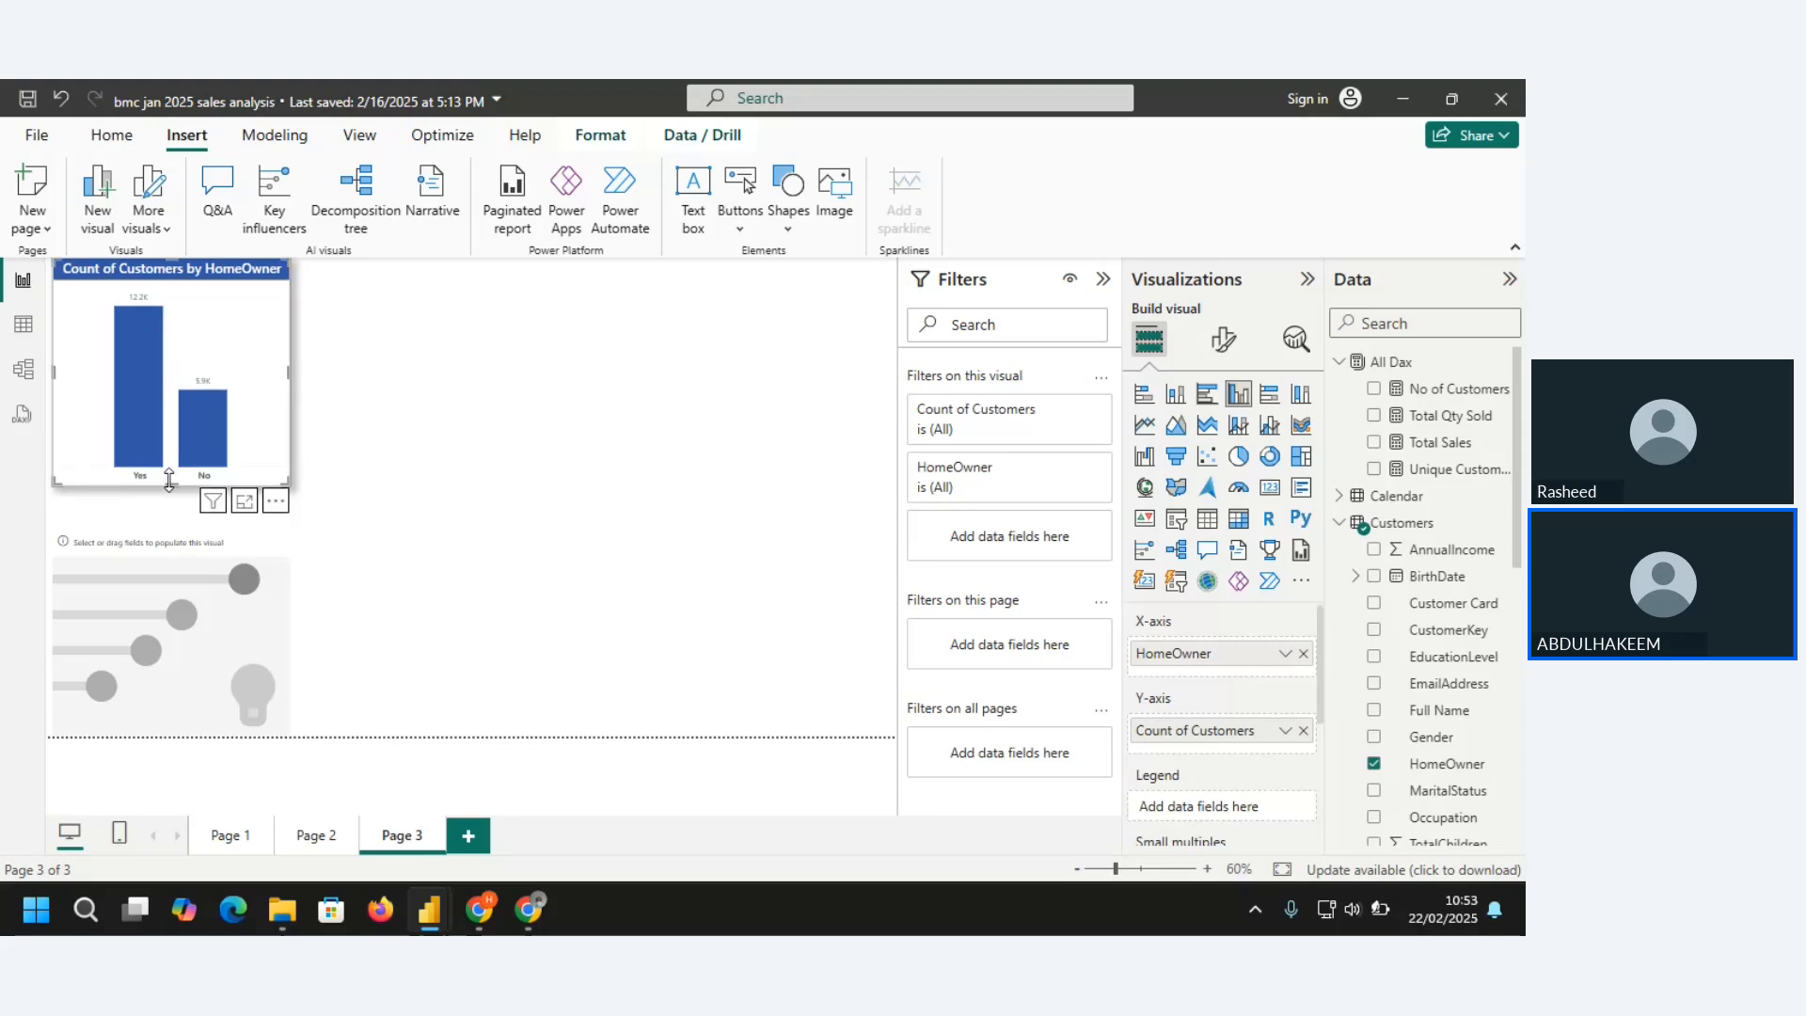
click(166, 509)
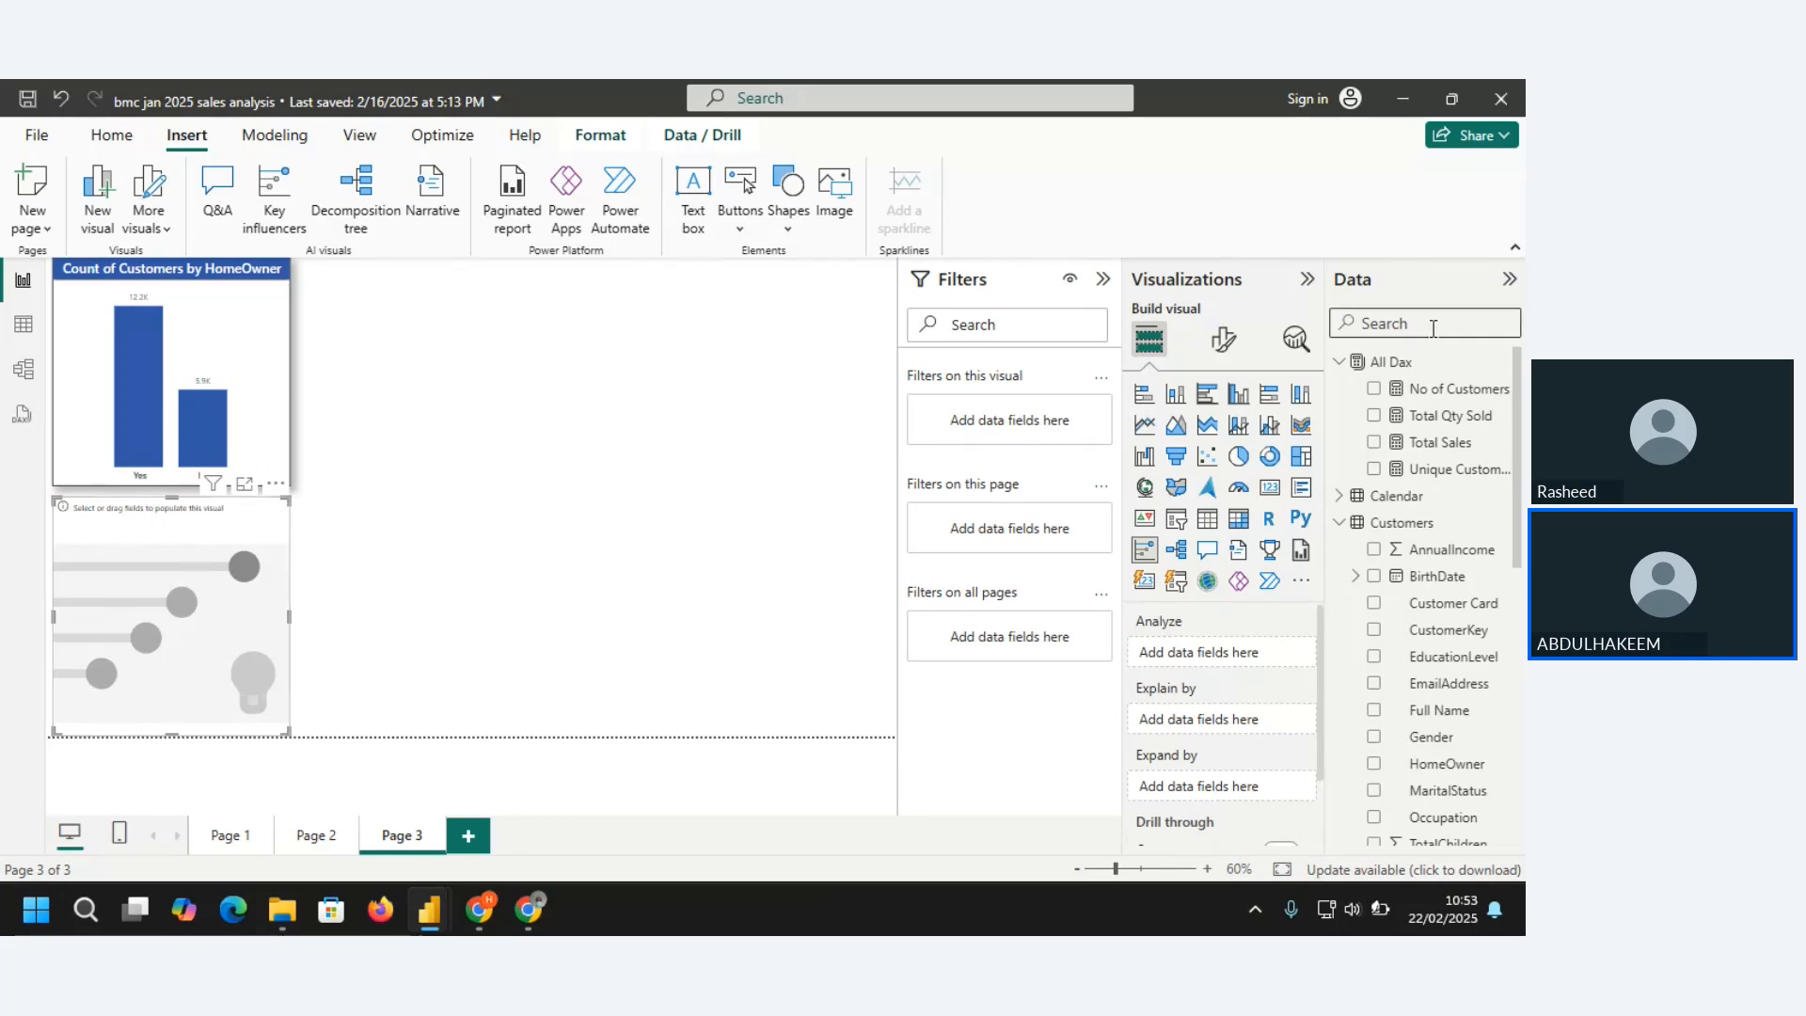
Analyze Total Sales in the key influencers visual and, in focus mode, choose Increase as the direction to explain
click(1374, 442)
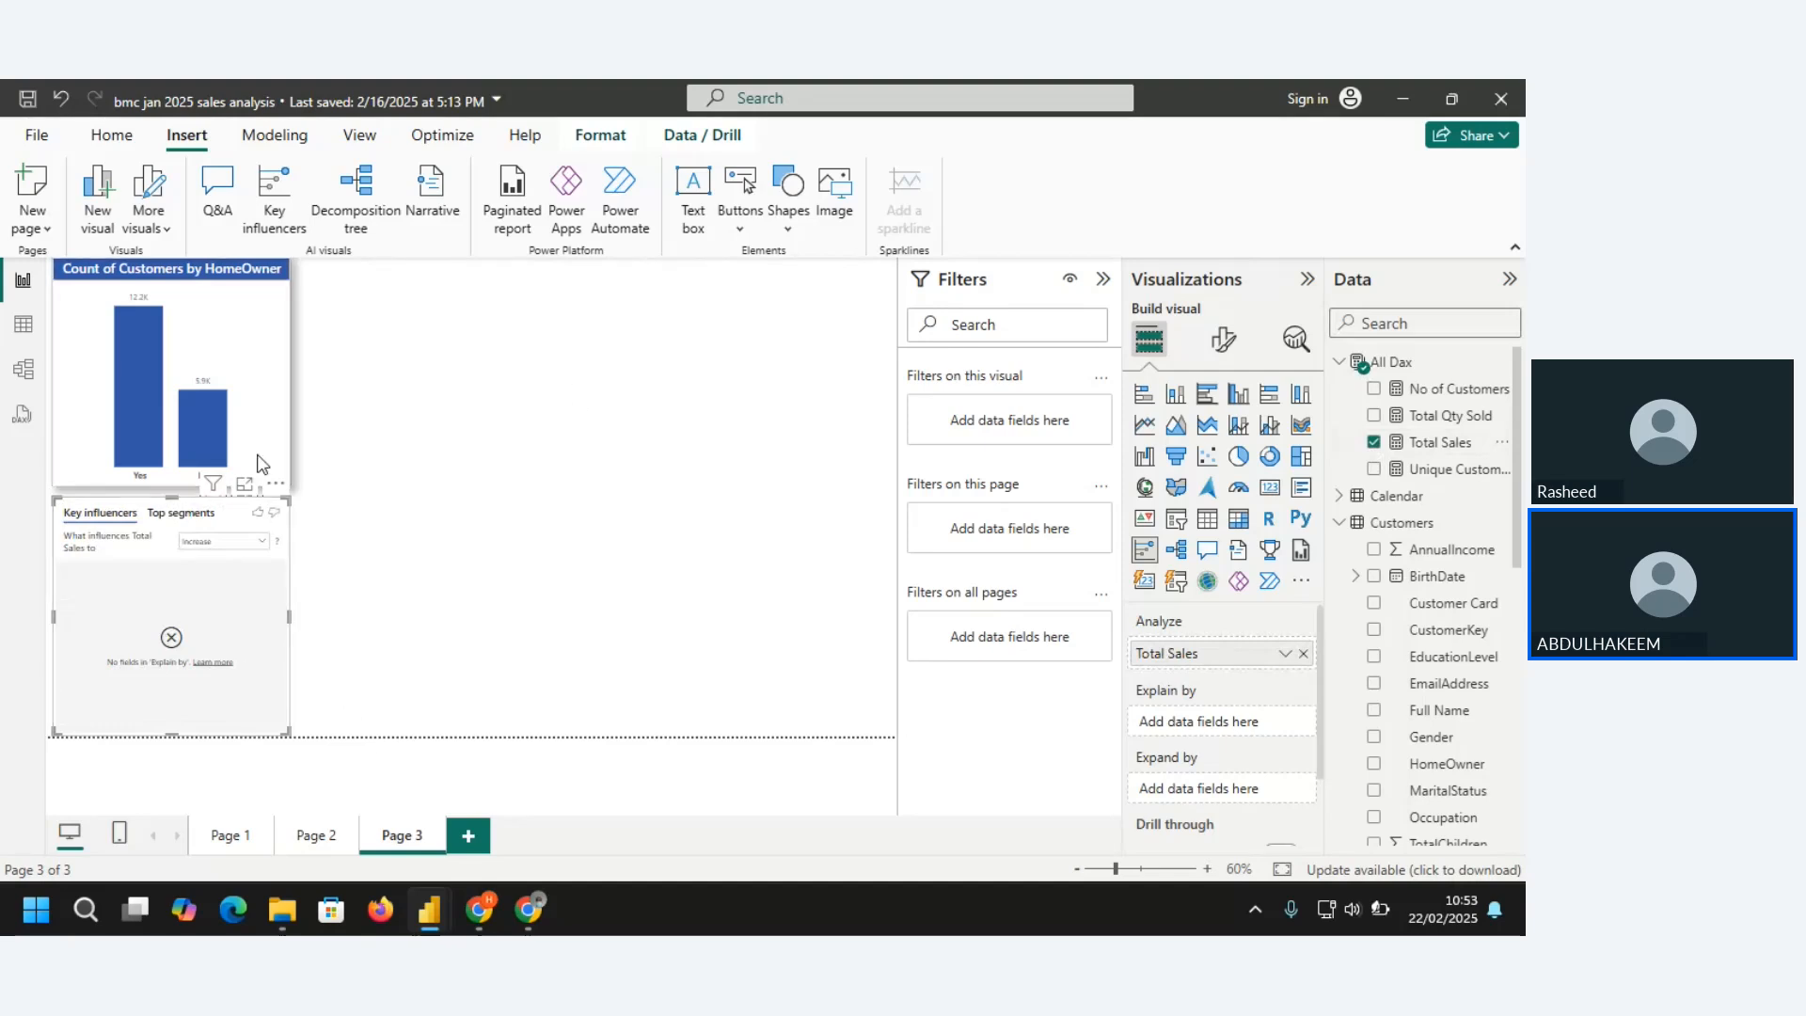
click(243, 486)
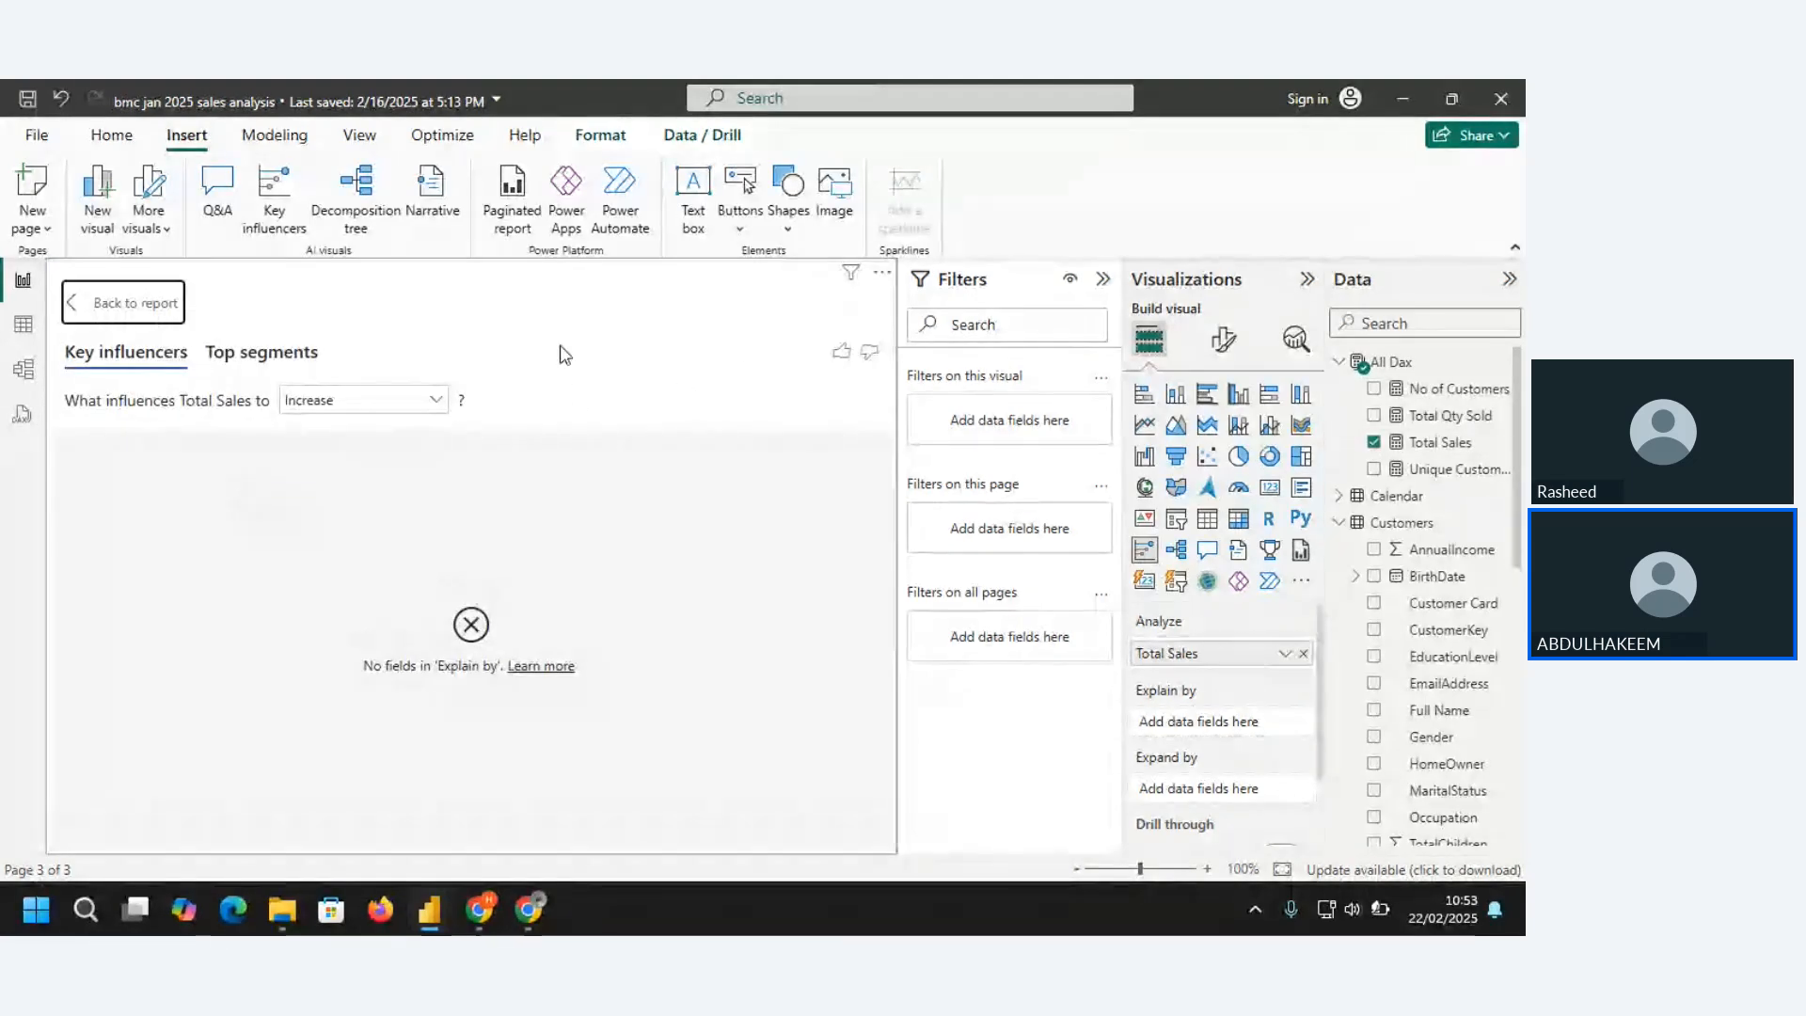
click(264, 353)
click(128, 360)
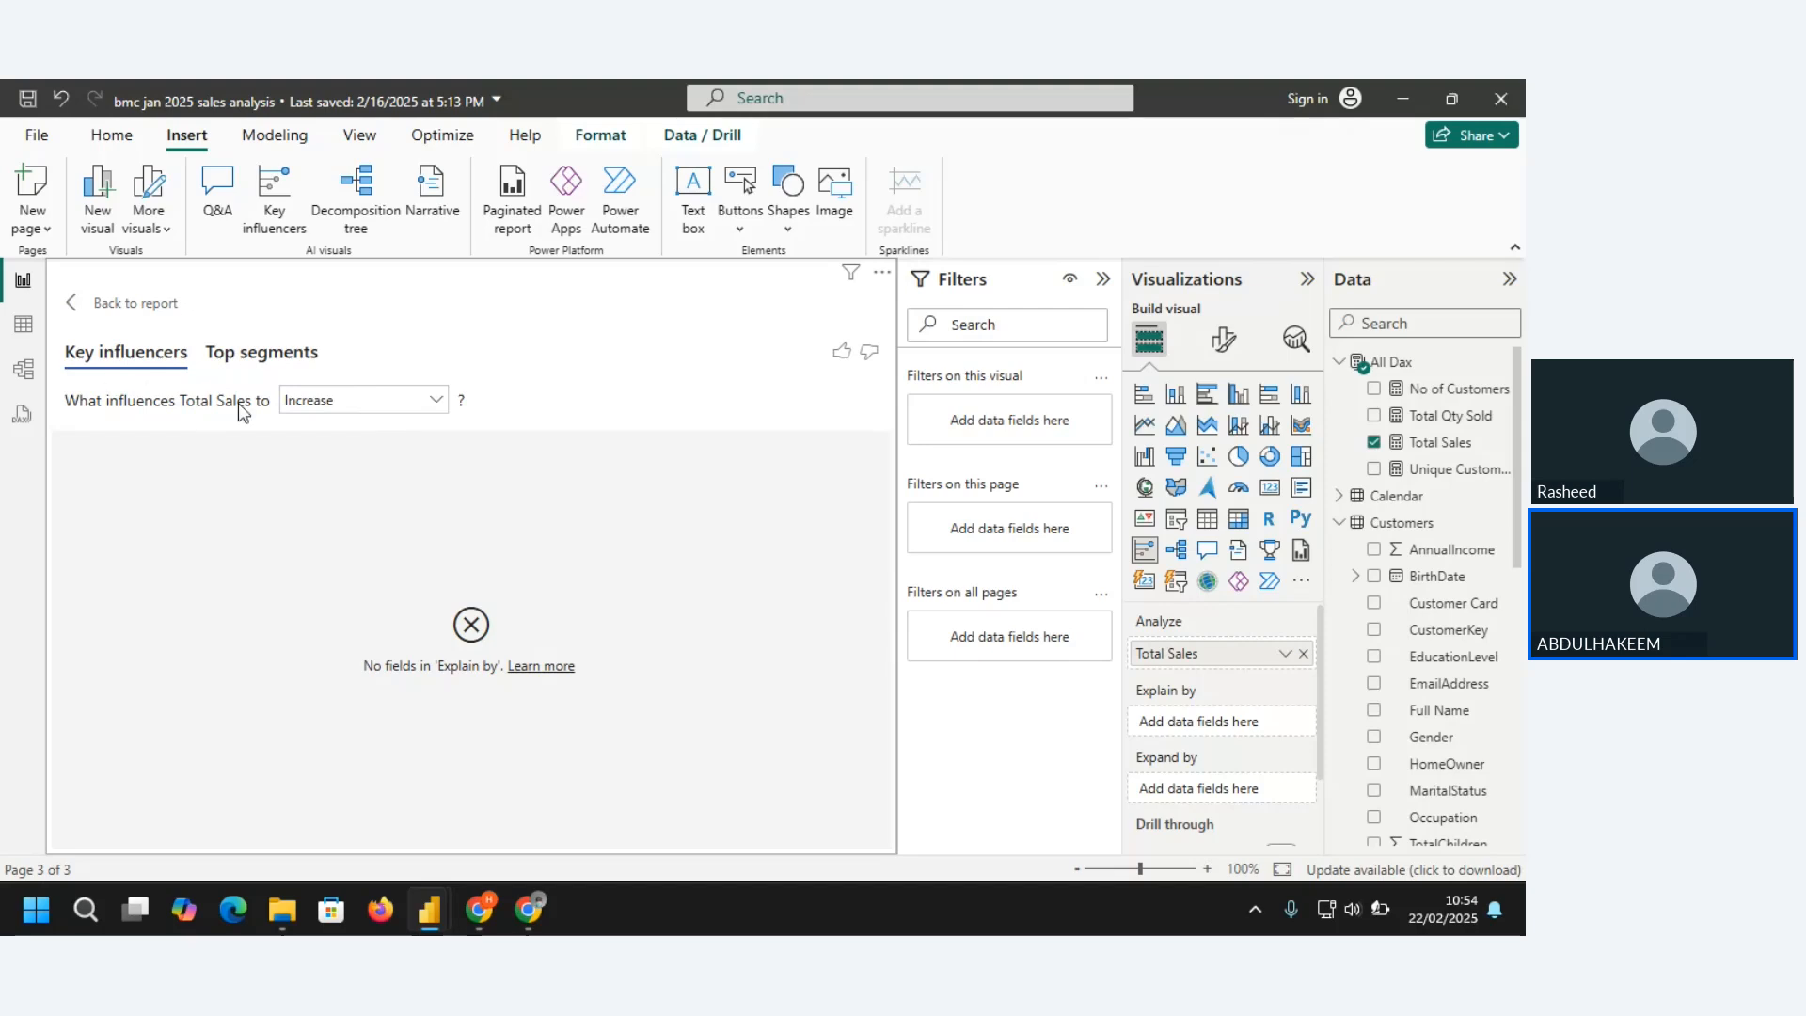
click(438, 406)
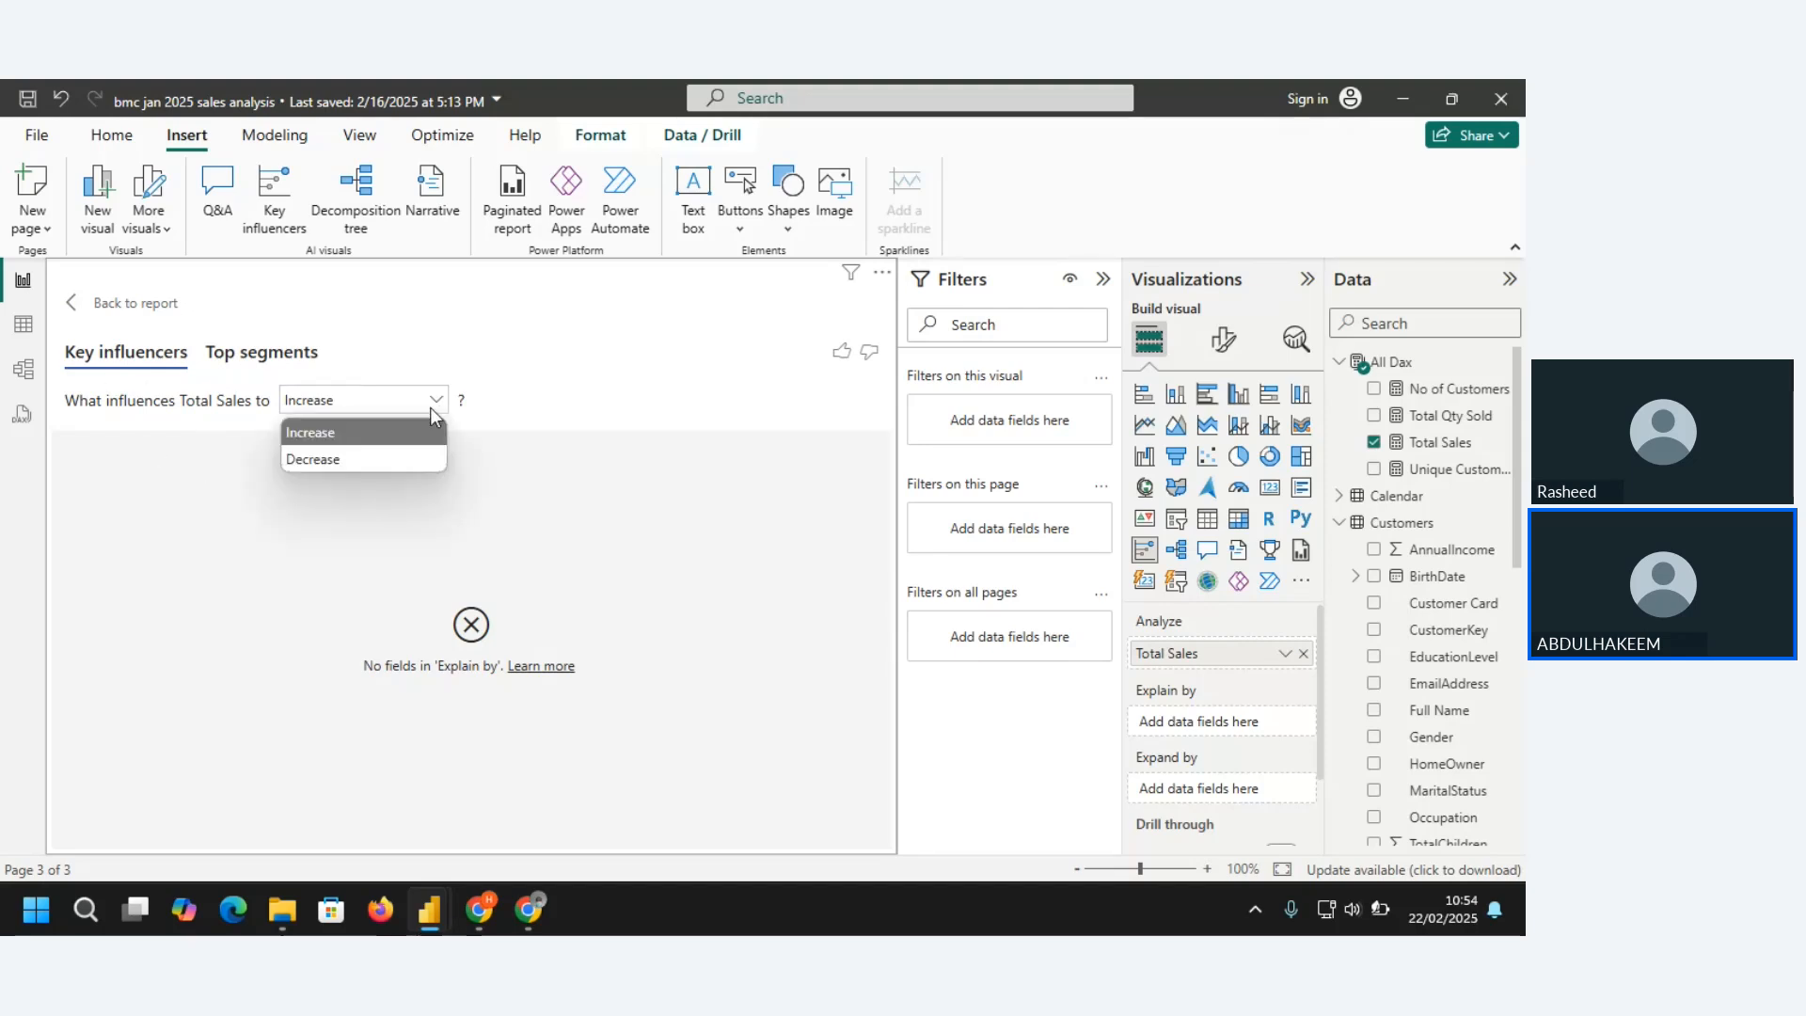
click(379, 434)
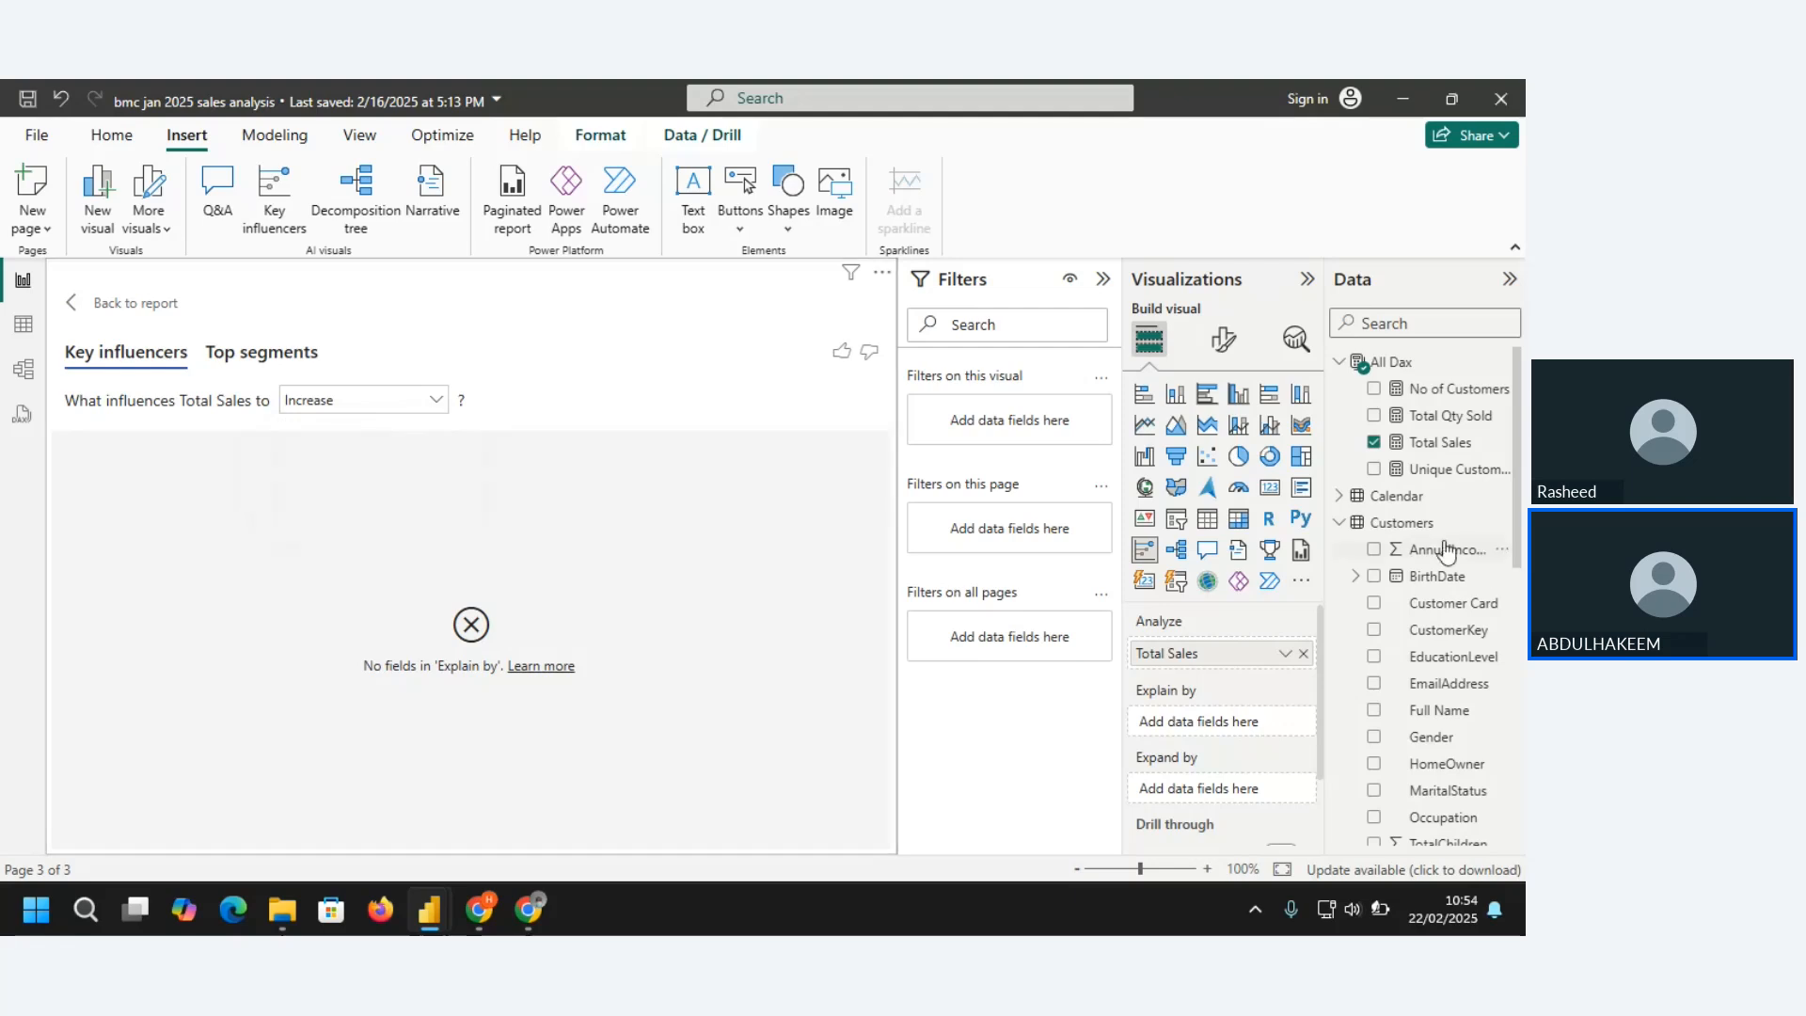
Add Month Name from the Calendar table as the Explain by field of the key influencers visual
click(1339, 362)
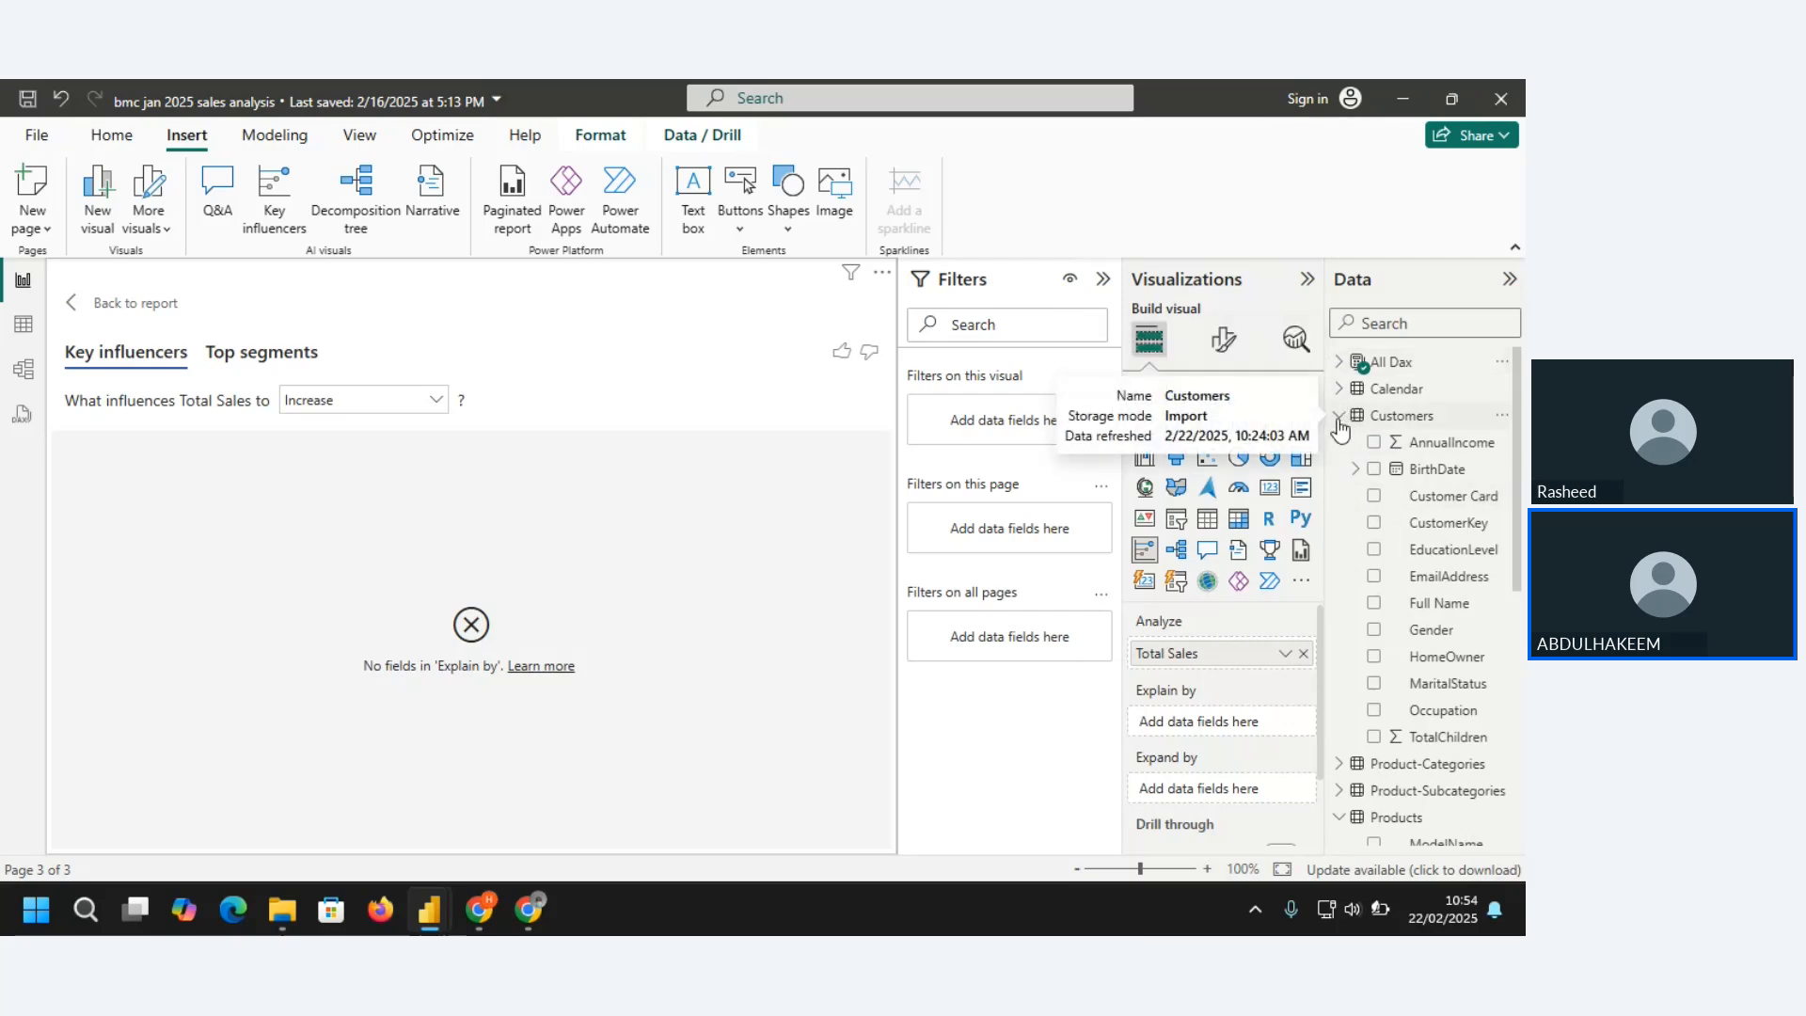
click(1339, 389)
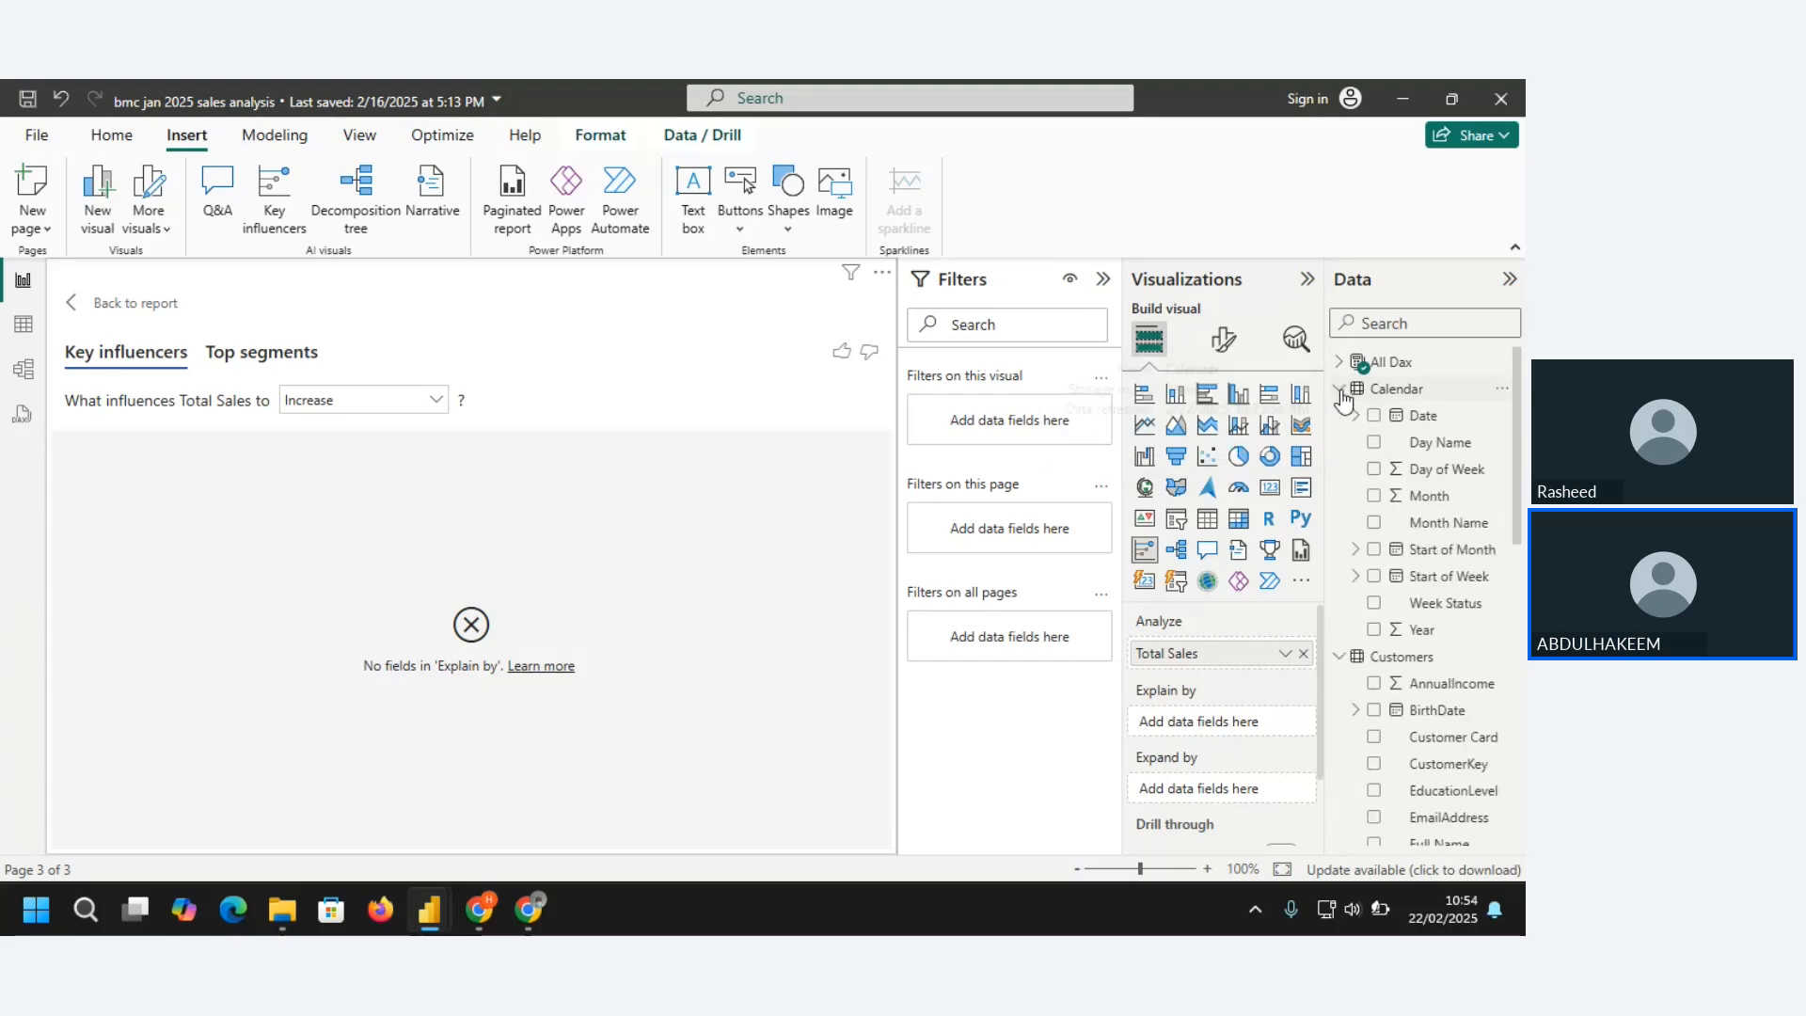
click(1373, 523)
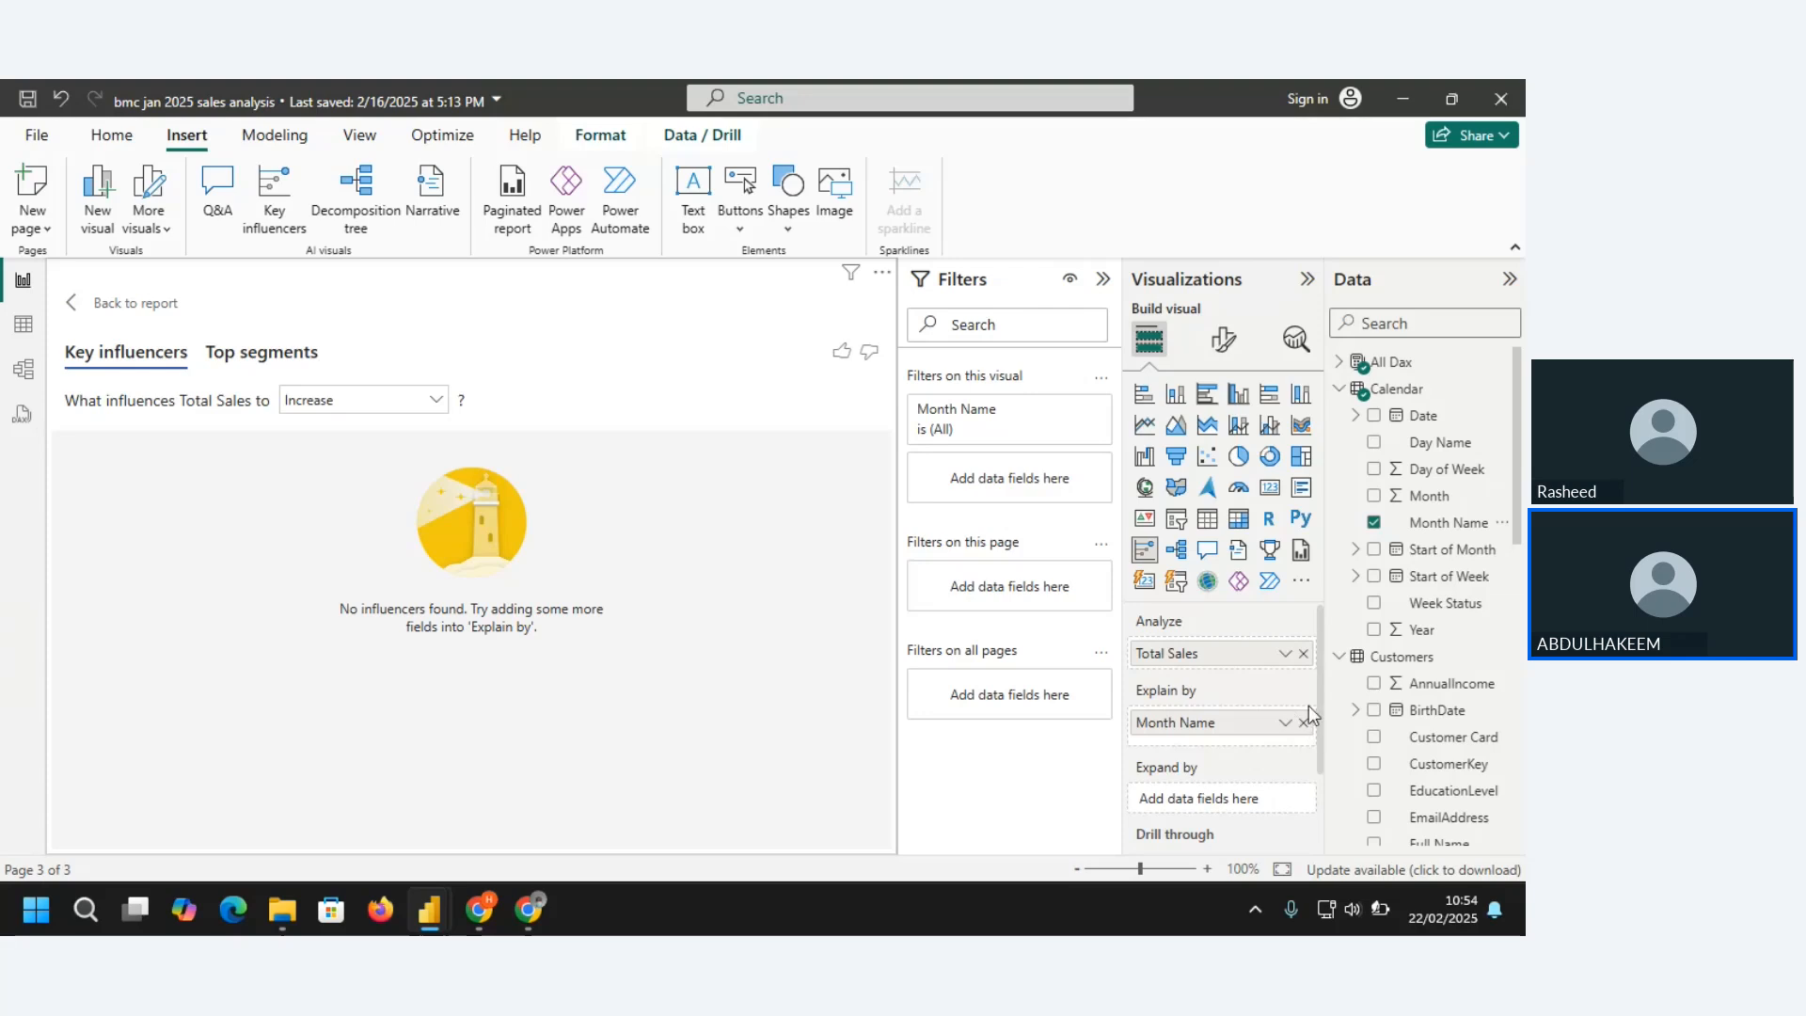
Replace the Total Sales measure with TURNOVER from the Sales Table as the analyzed field
click(1339, 361)
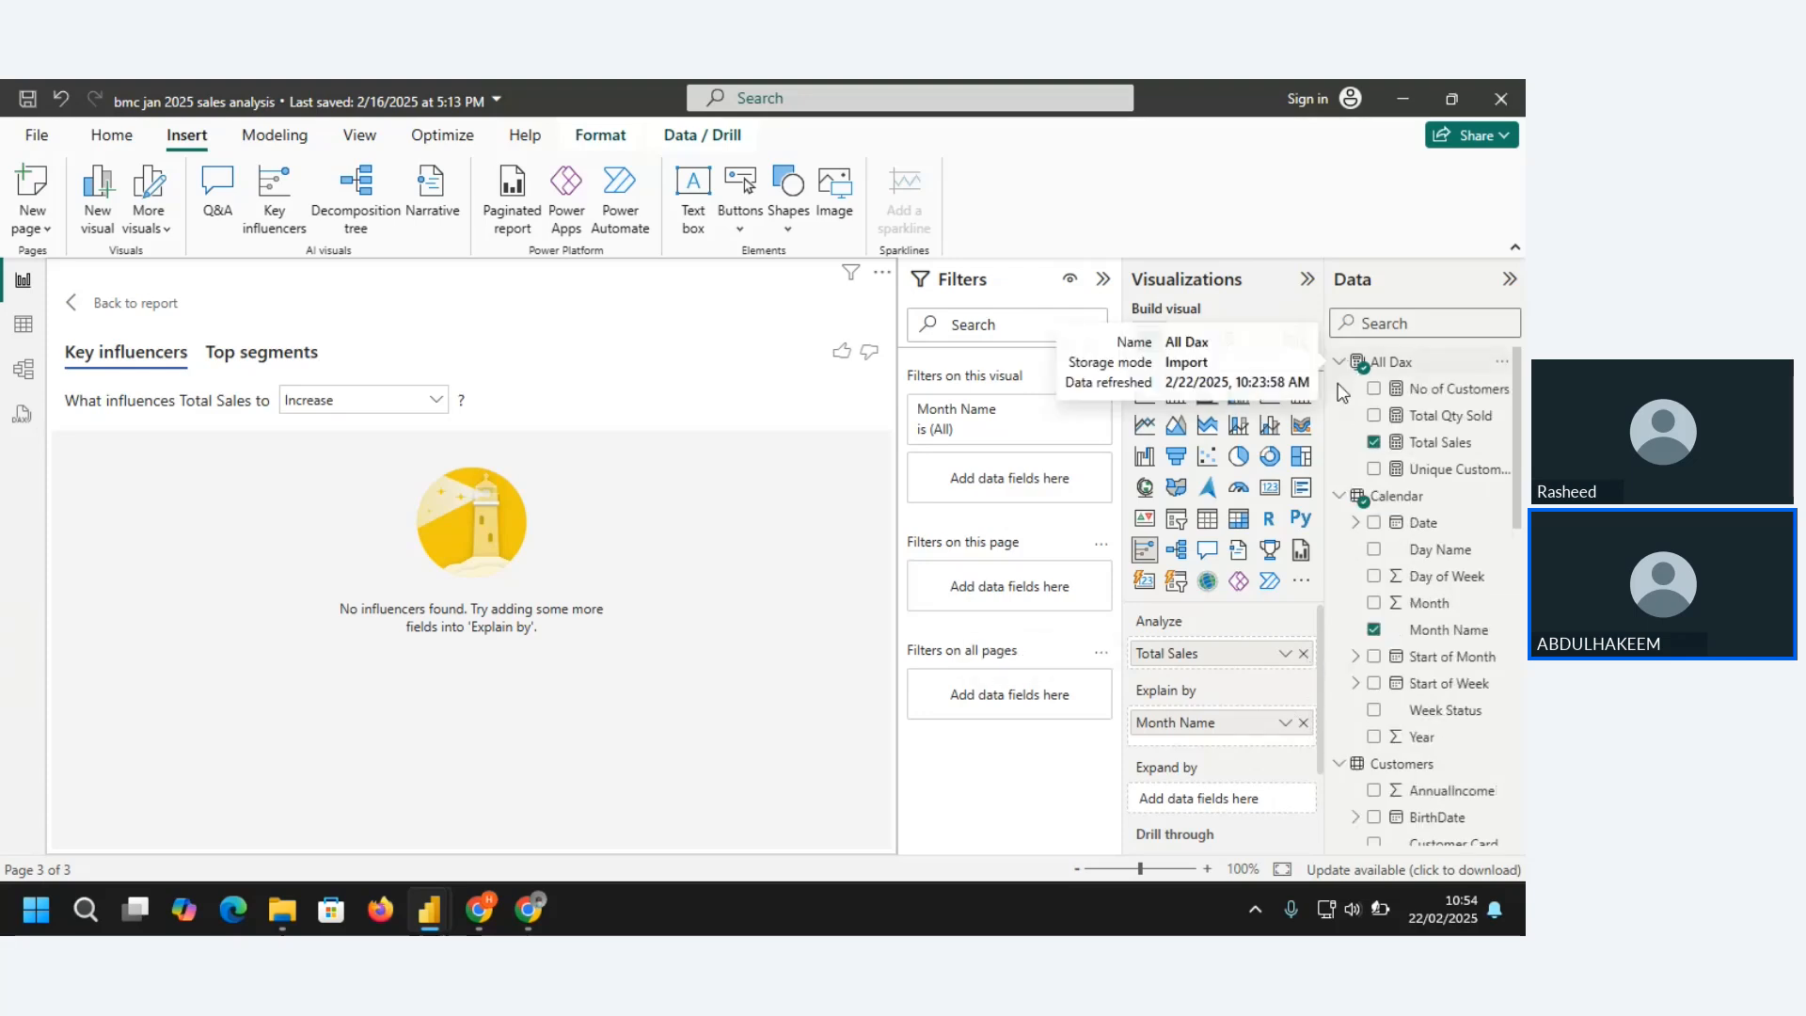
click(1373, 442)
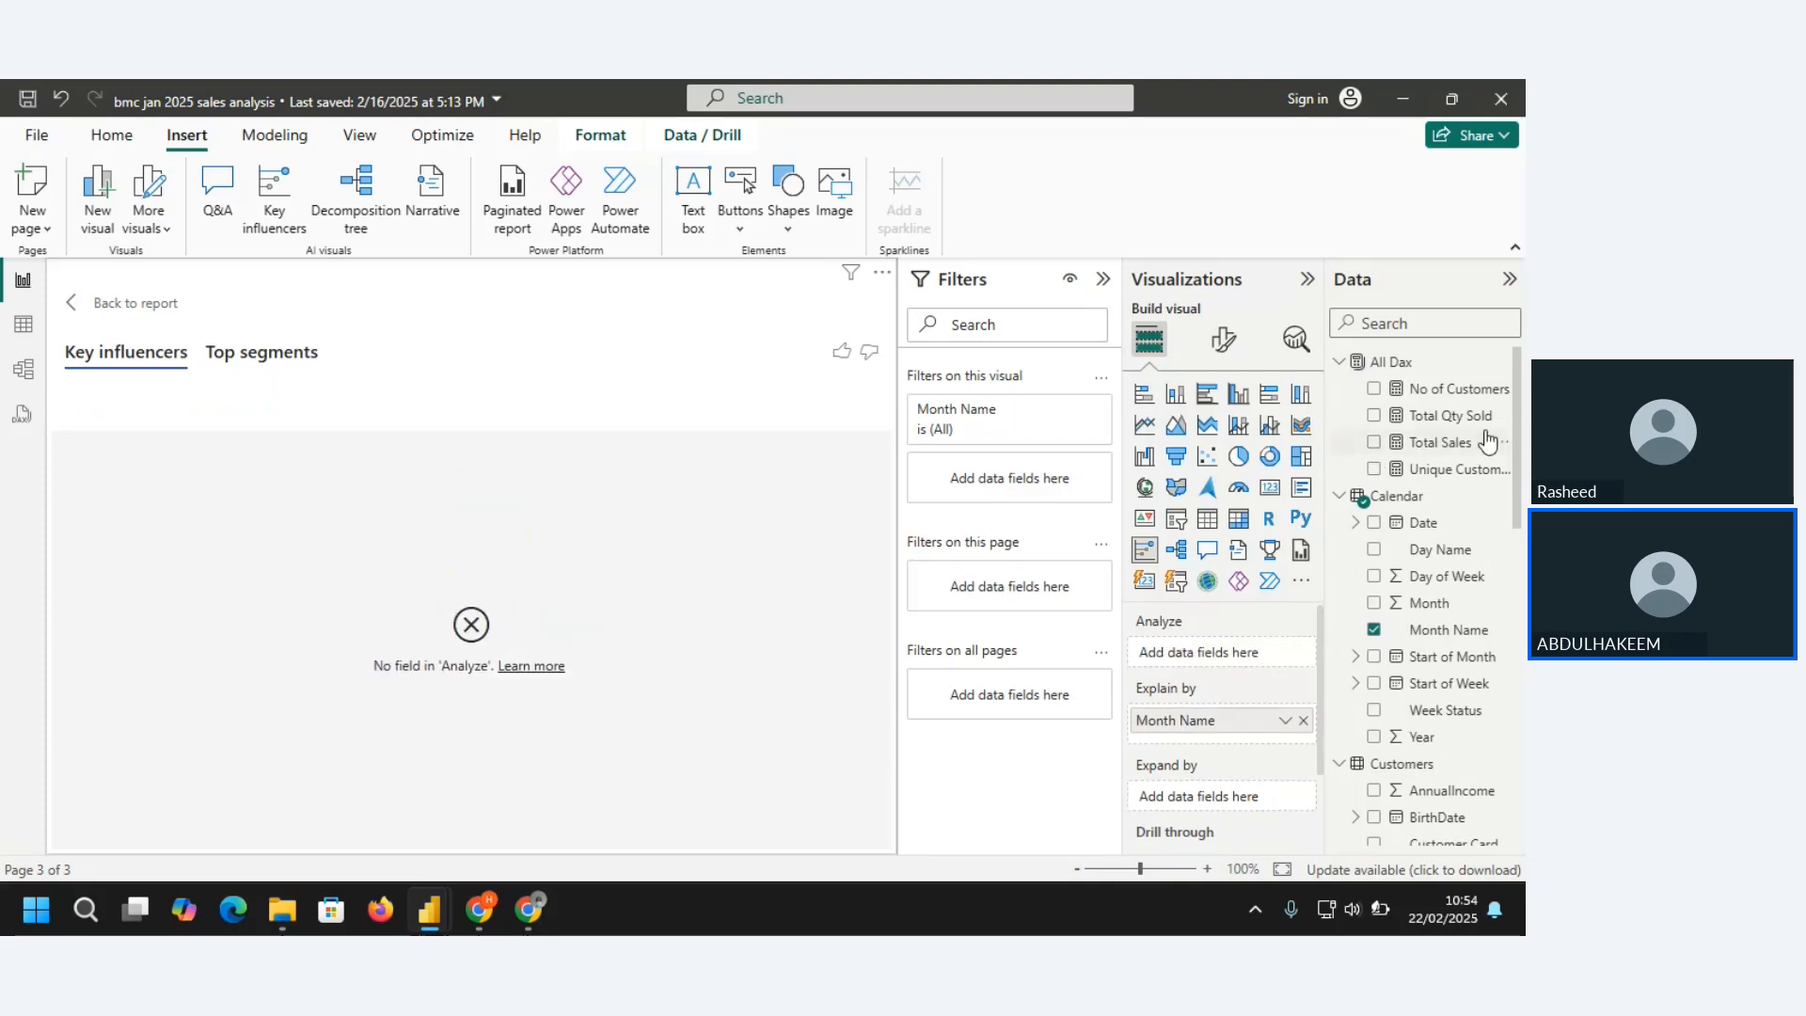
drag(1517, 442, 1525, 791)
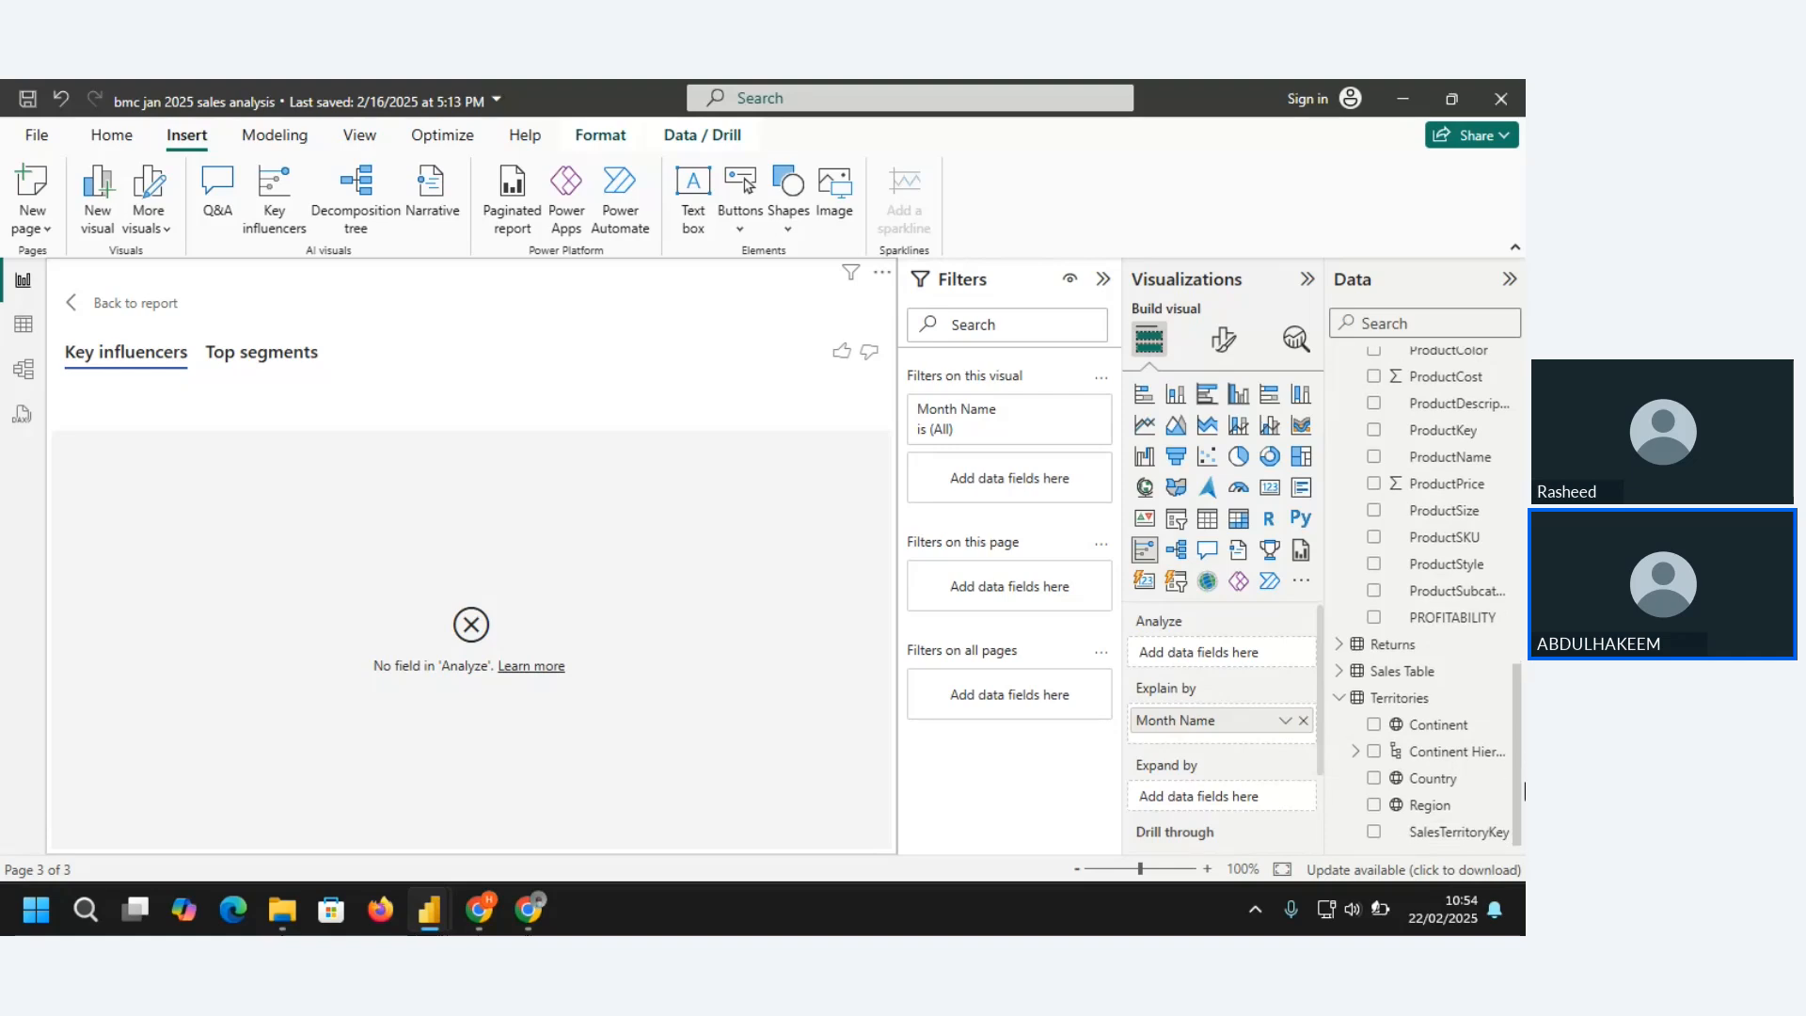
click(1339, 670)
drag(1521, 672, 1525, 762)
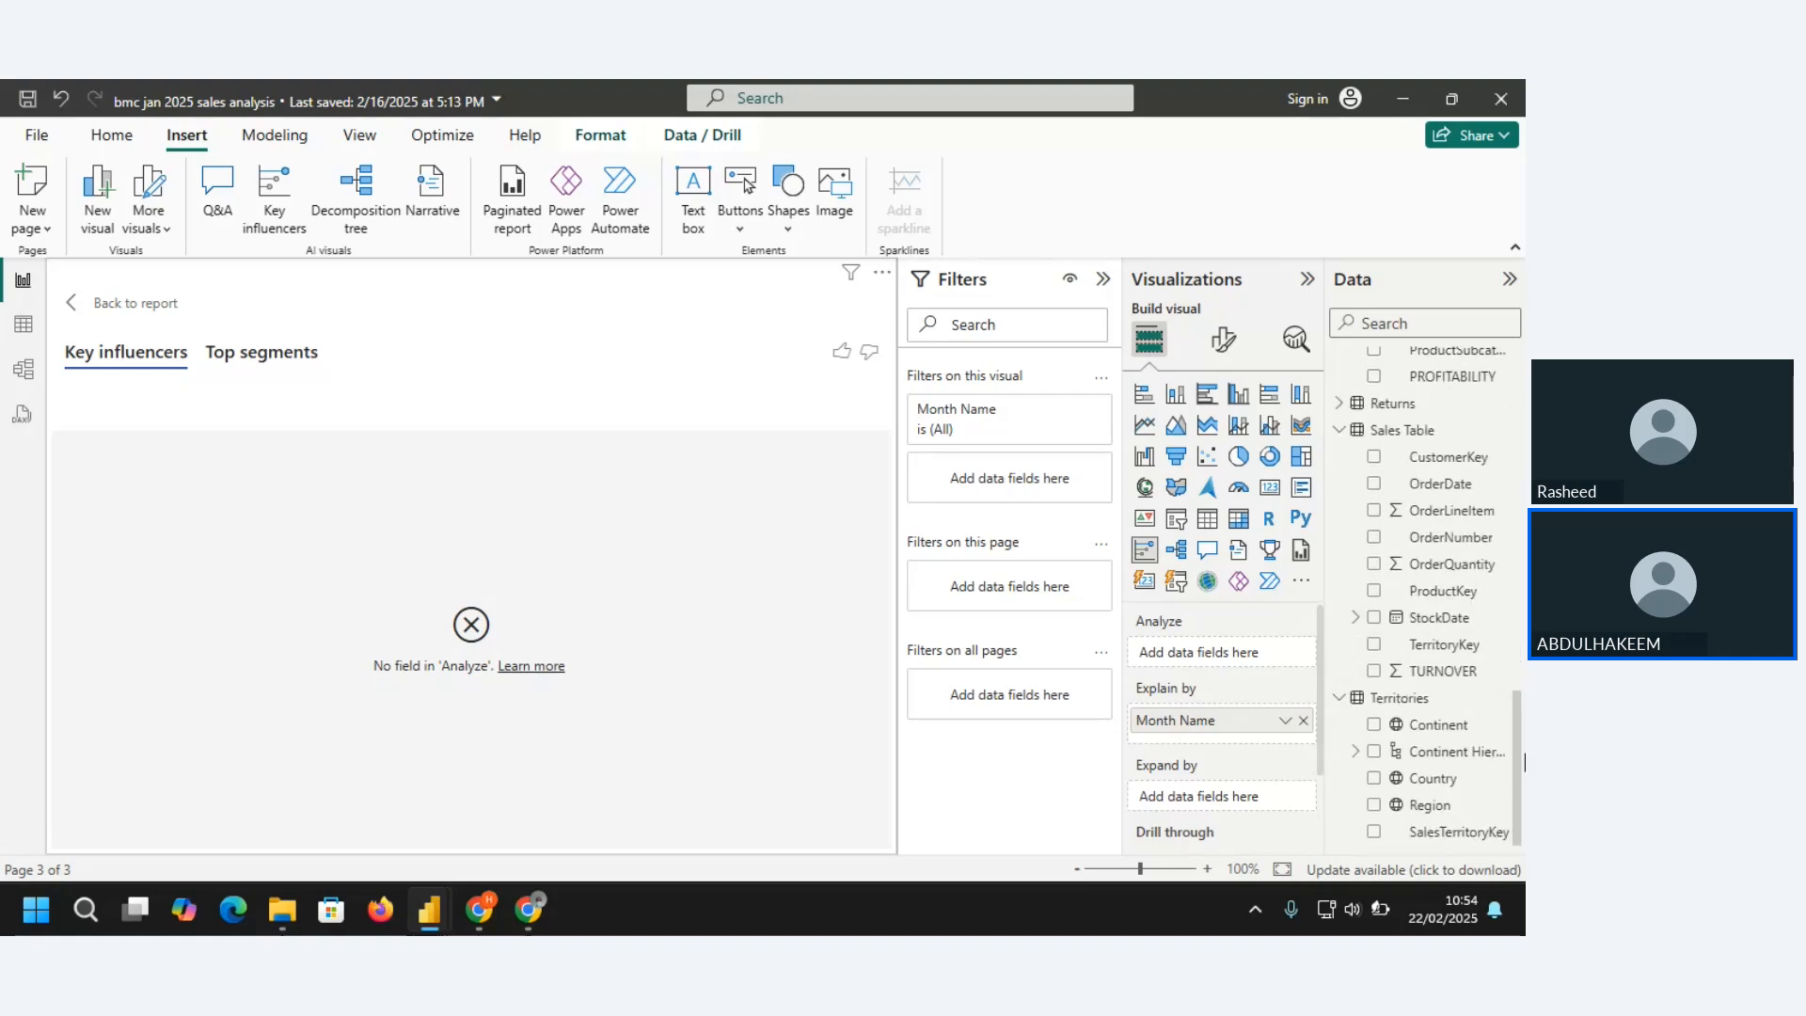
click(1375, 671)
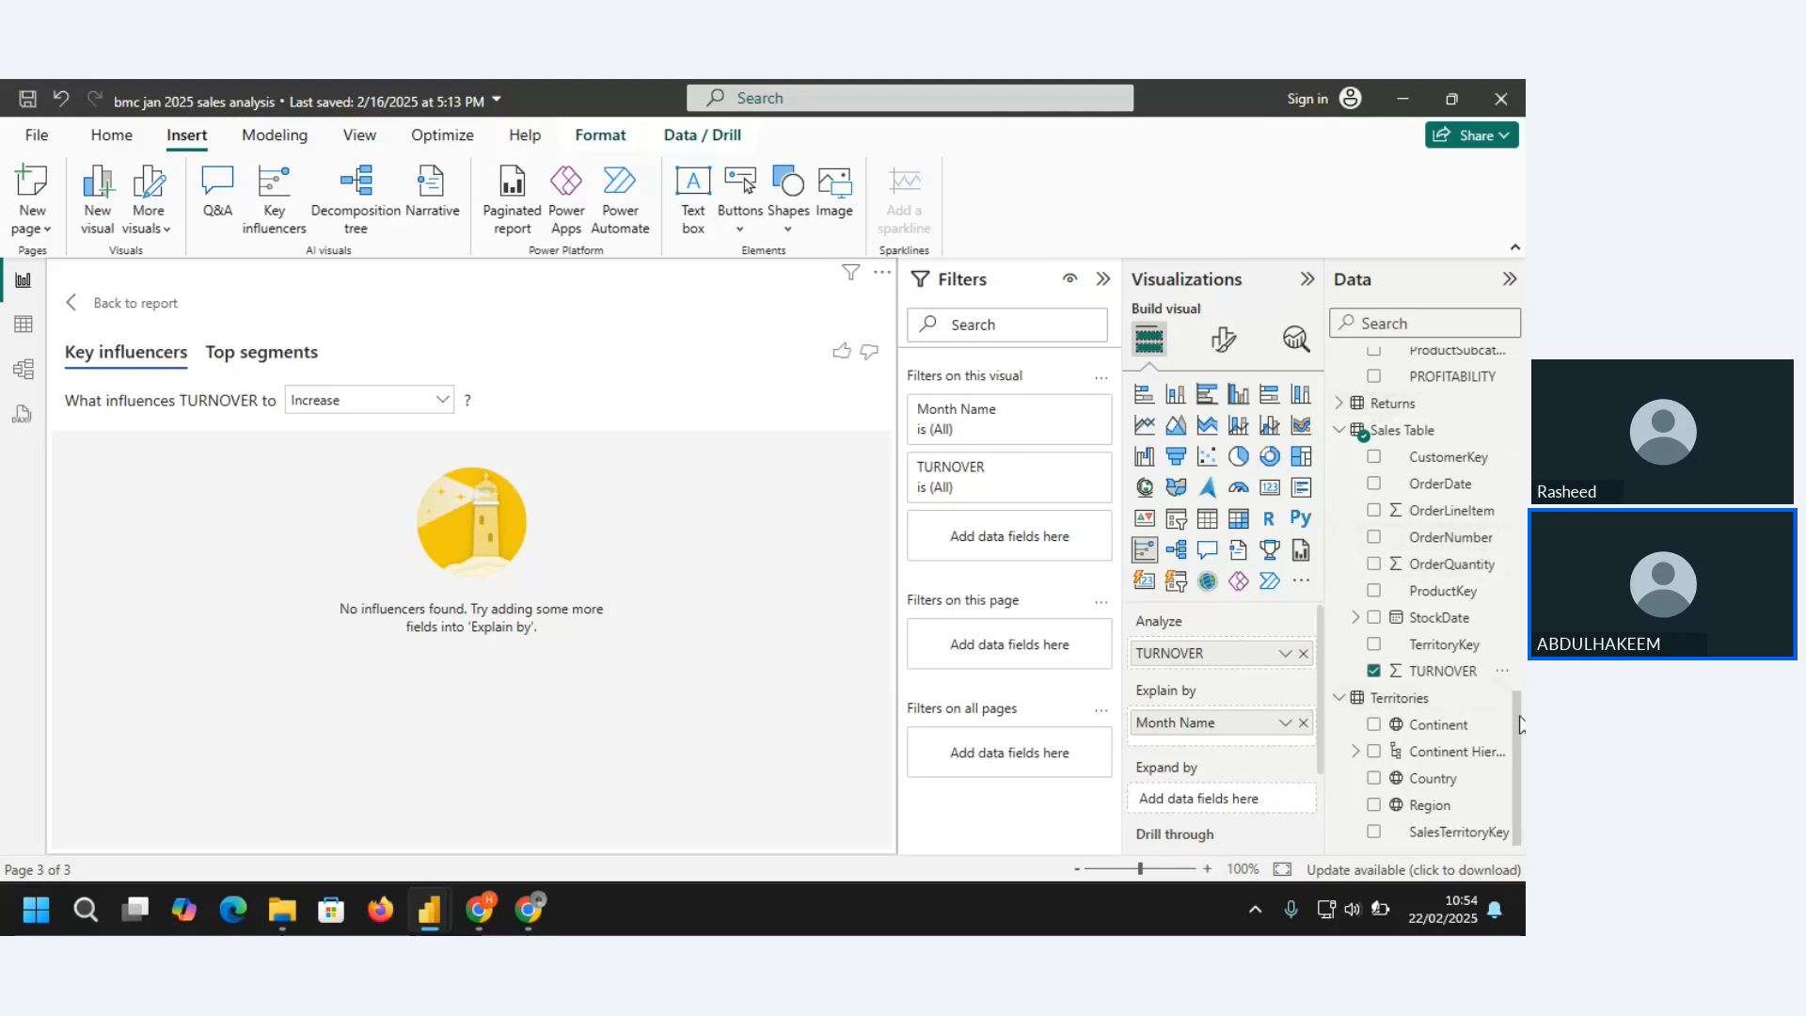
Replace Month Name with ProductStyle and ProductSize from the Products table as the Explain by fields of the key influencers visual
drag(1520, 724, 1507, 590)
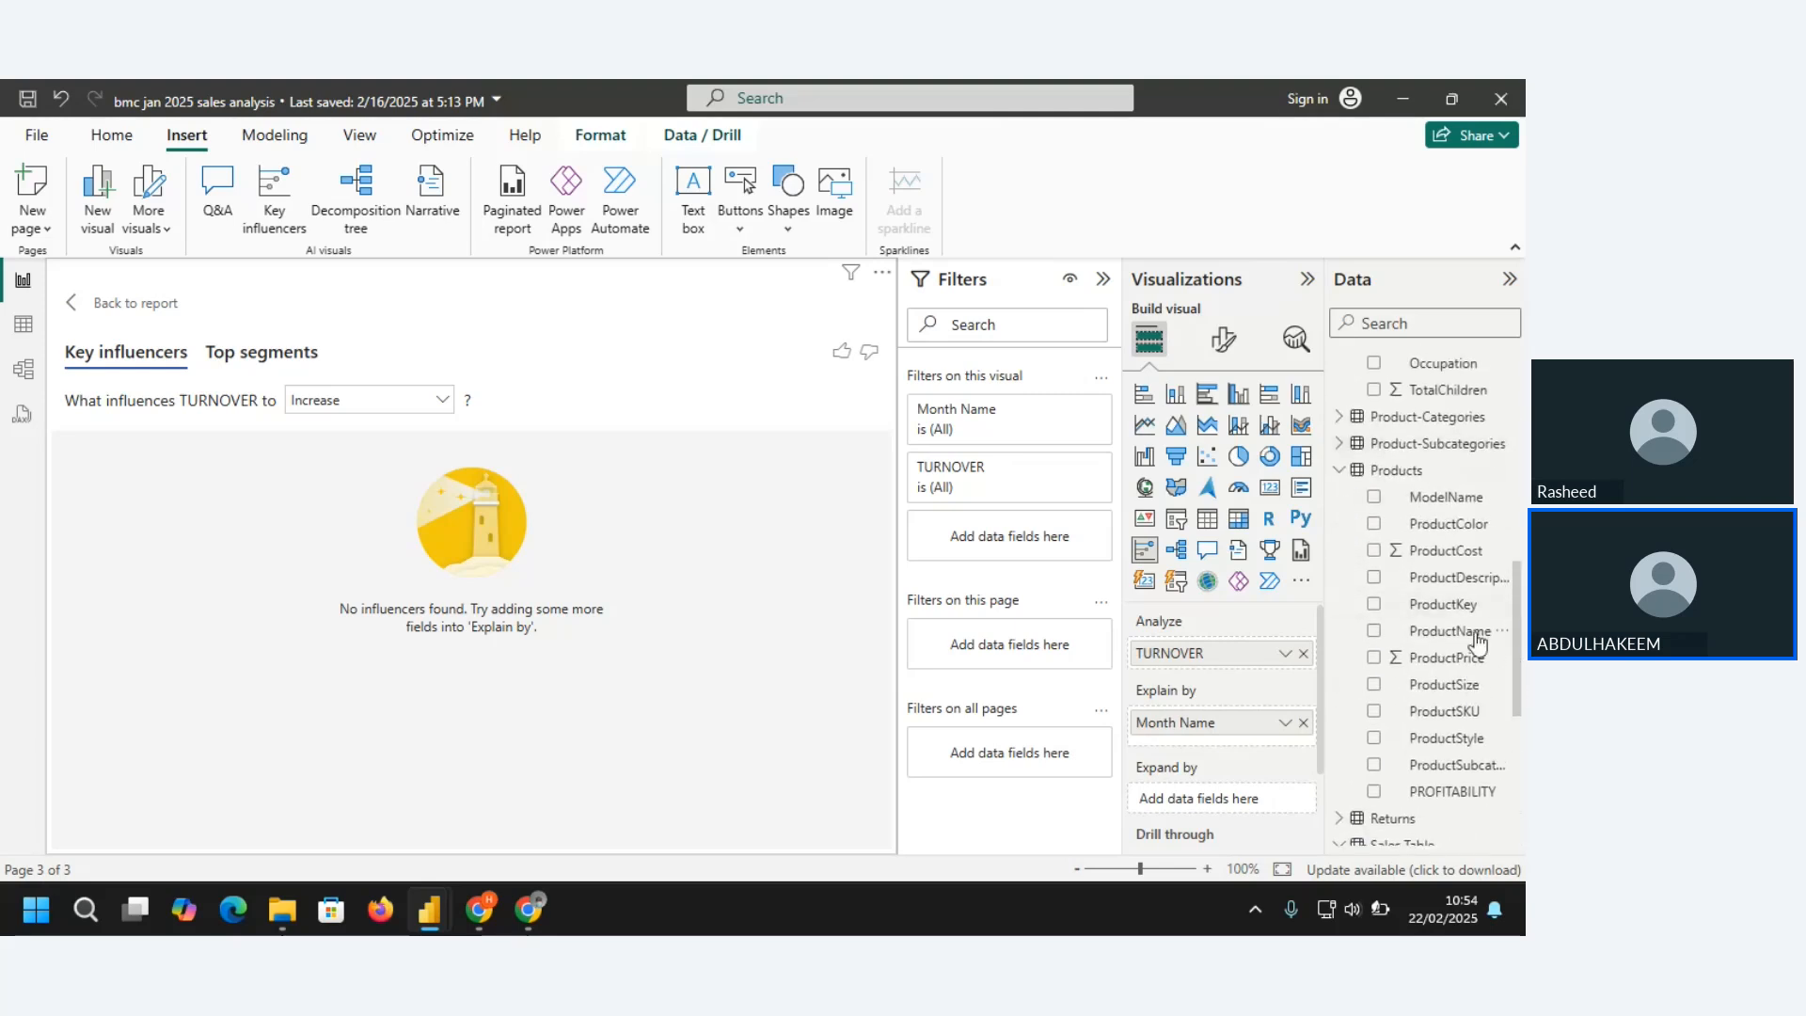
click(1303, 723)
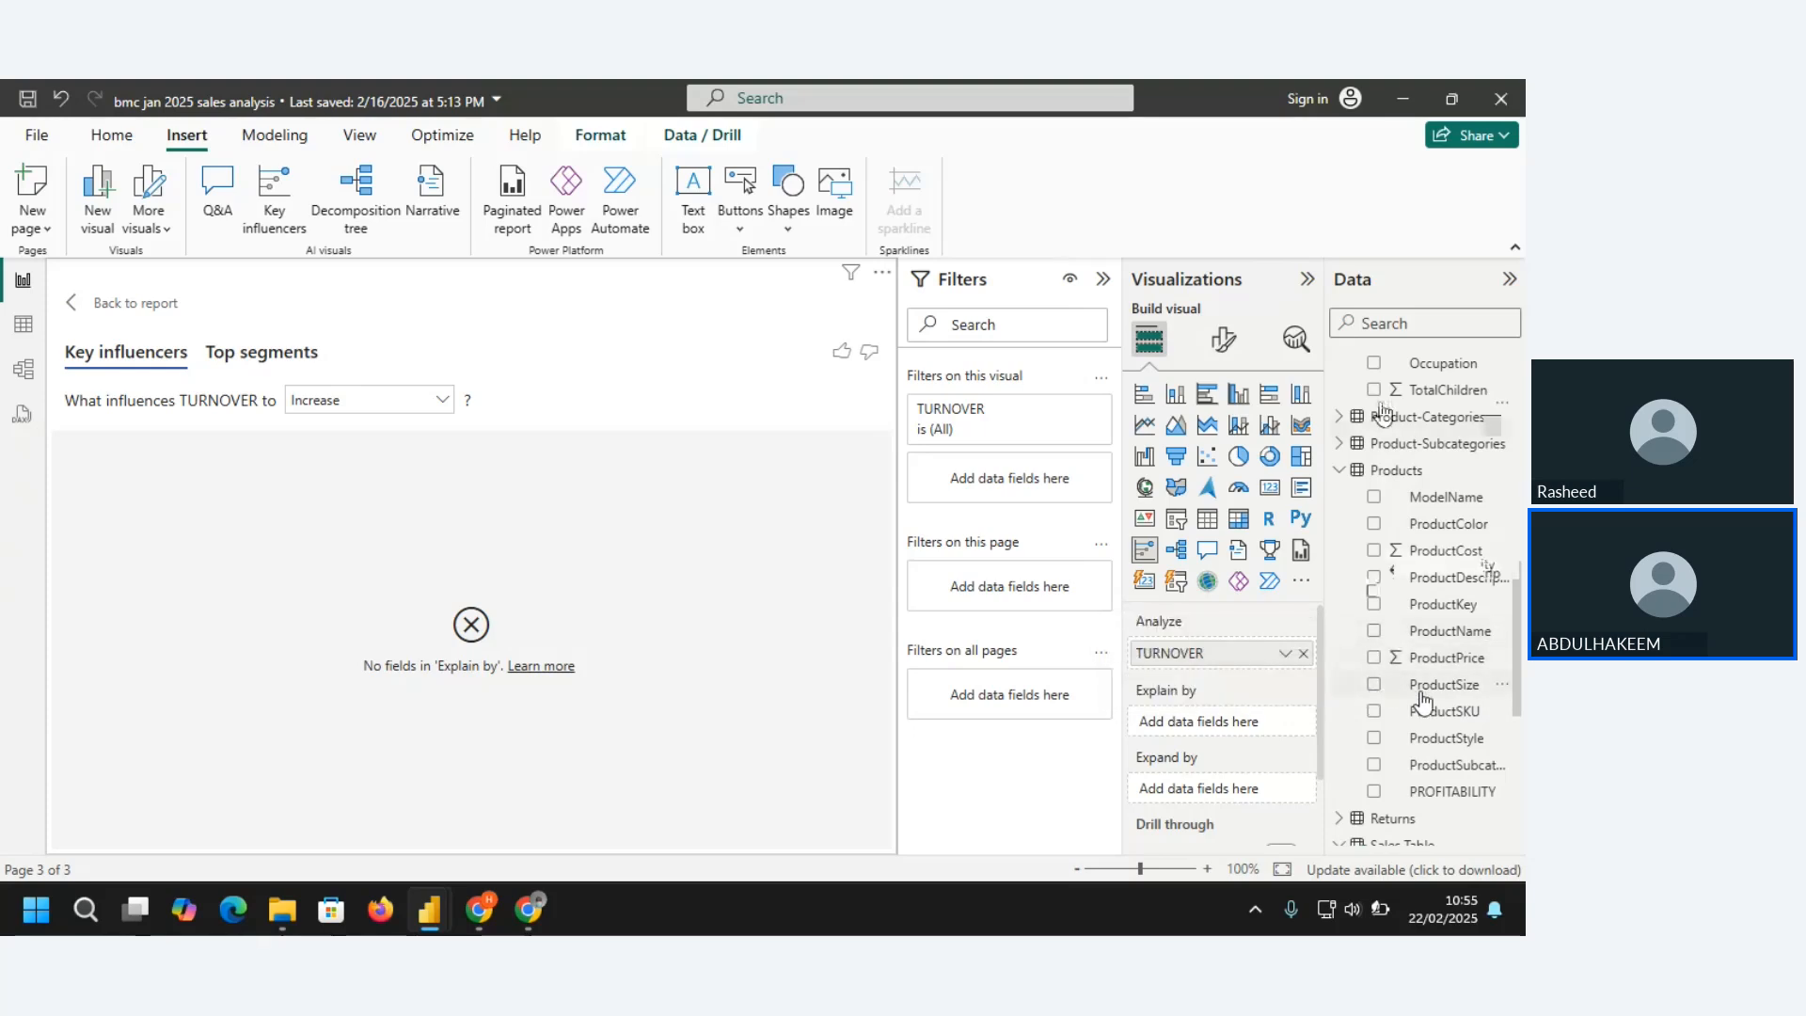
click(1374, 738)
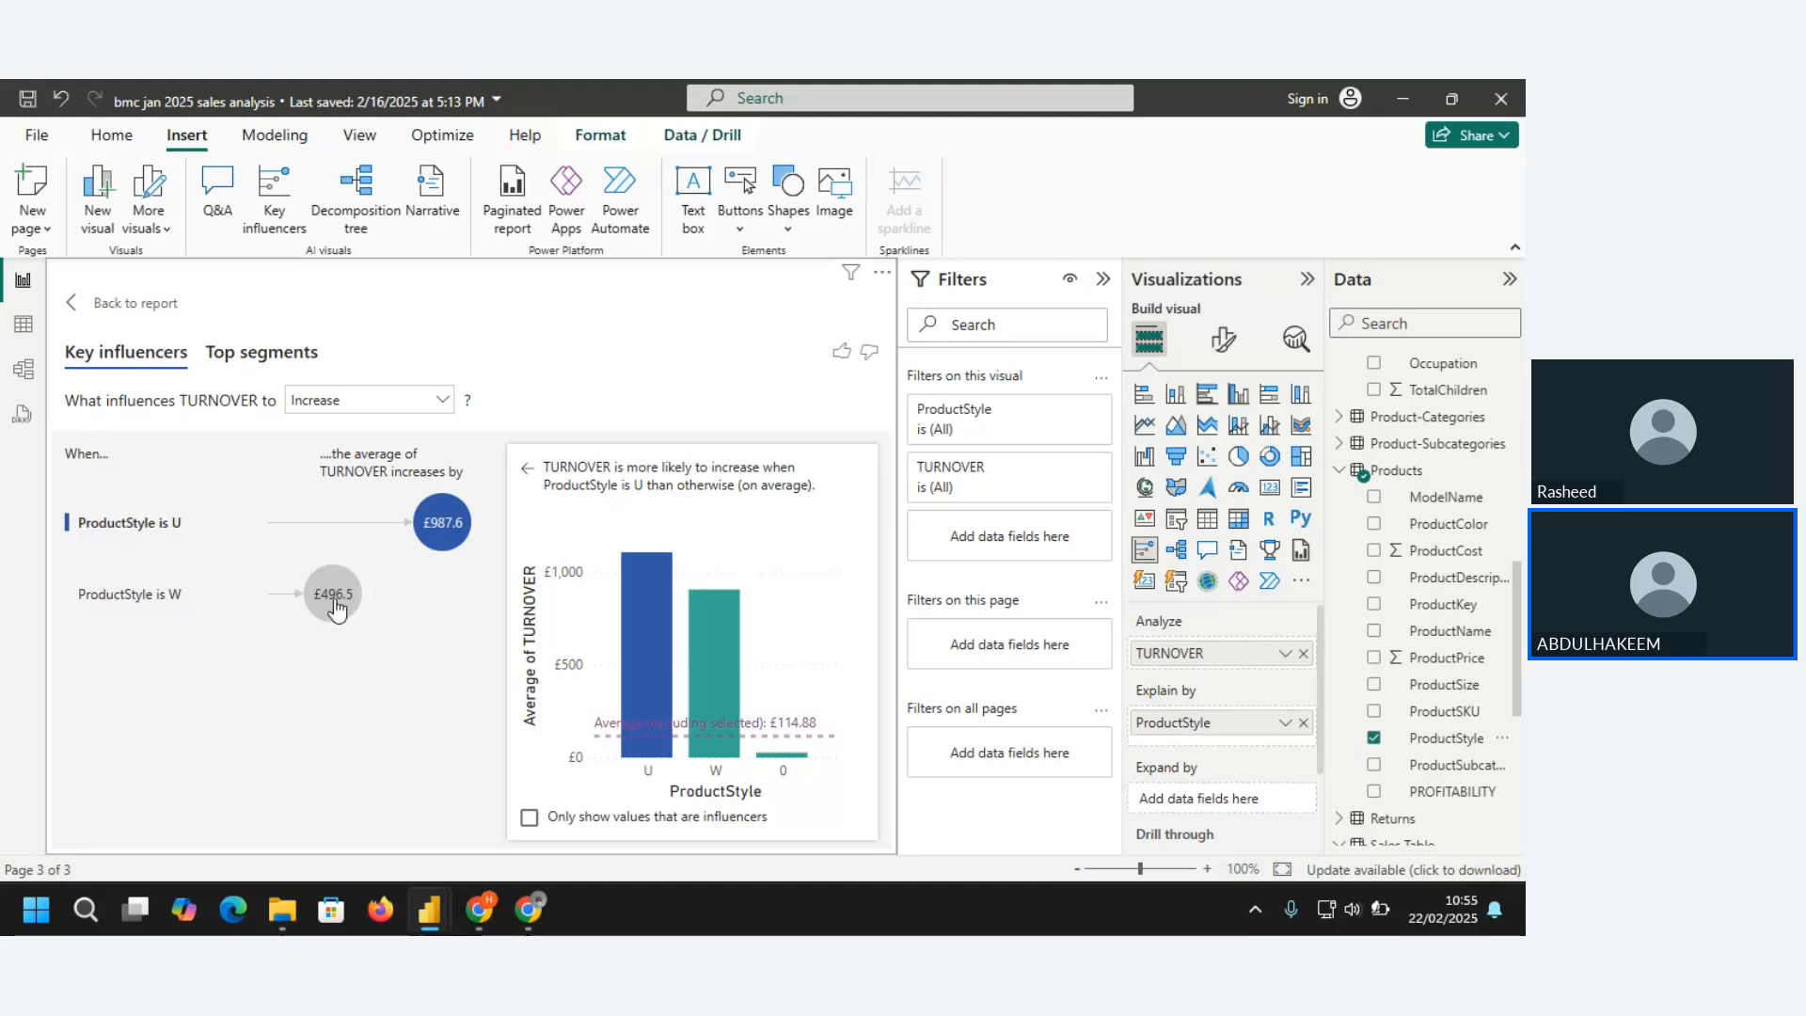
mouse_move(335, 607)
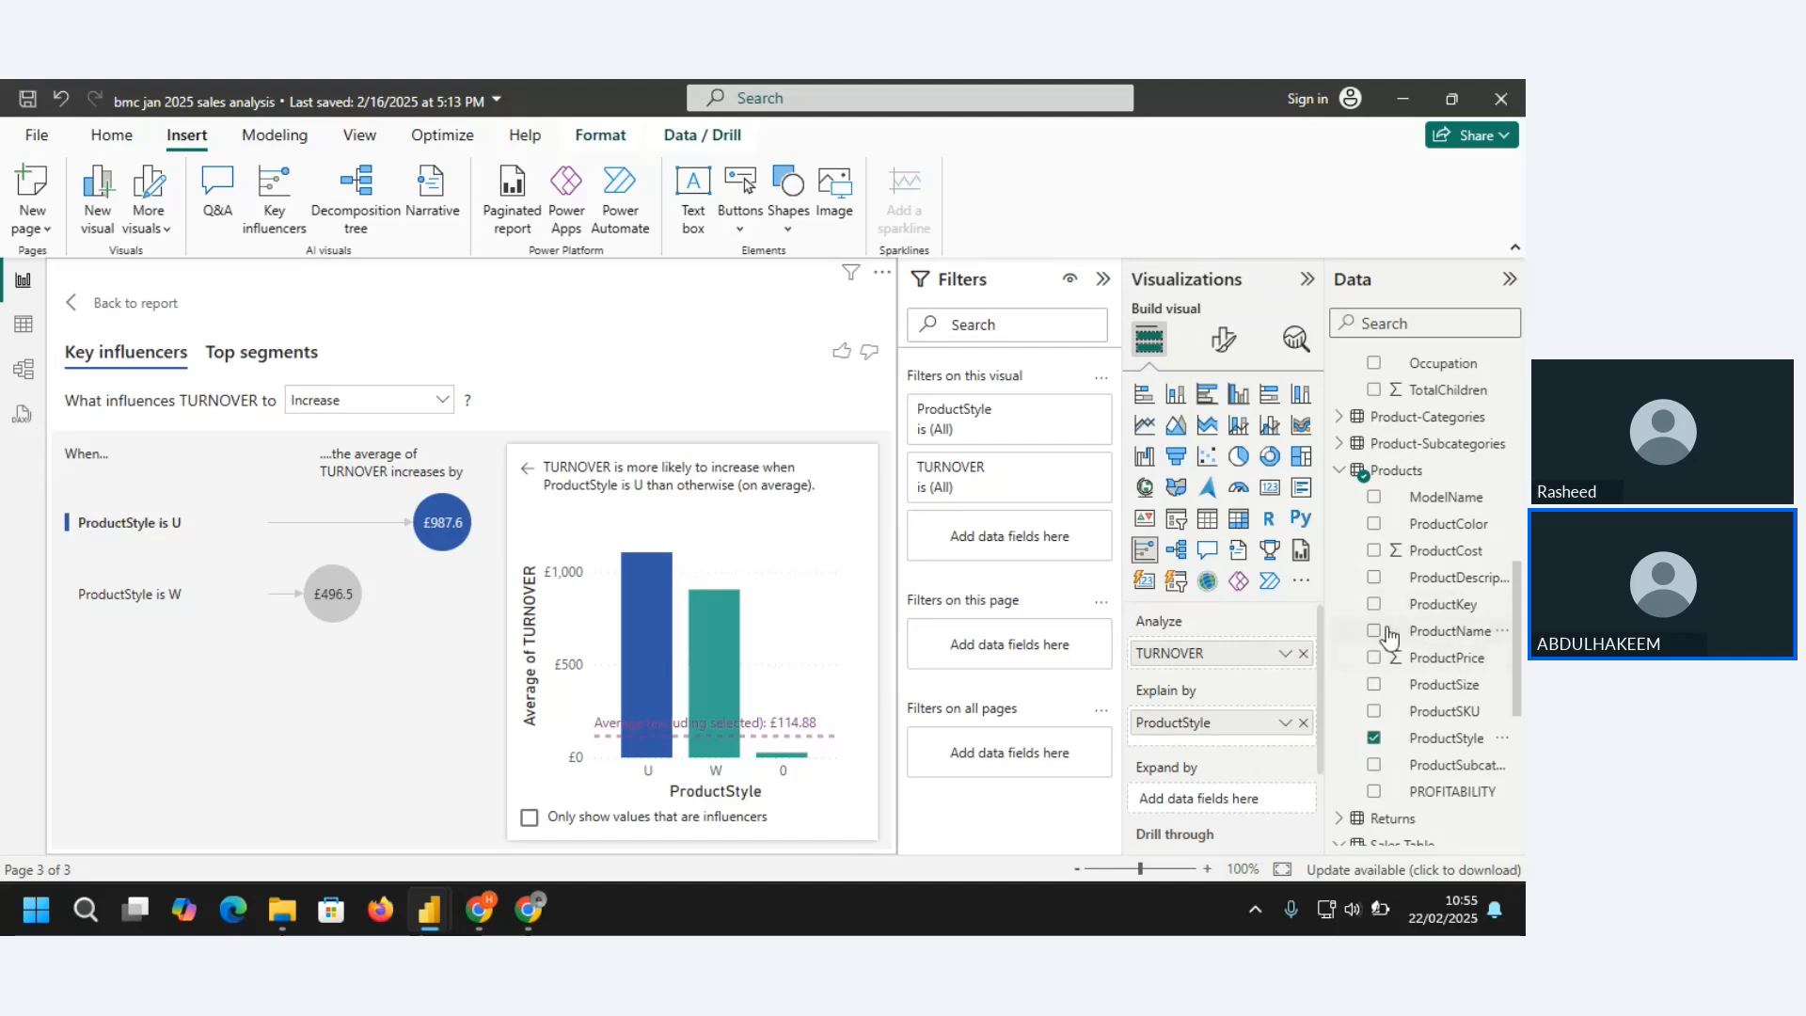
click(1373, 686)
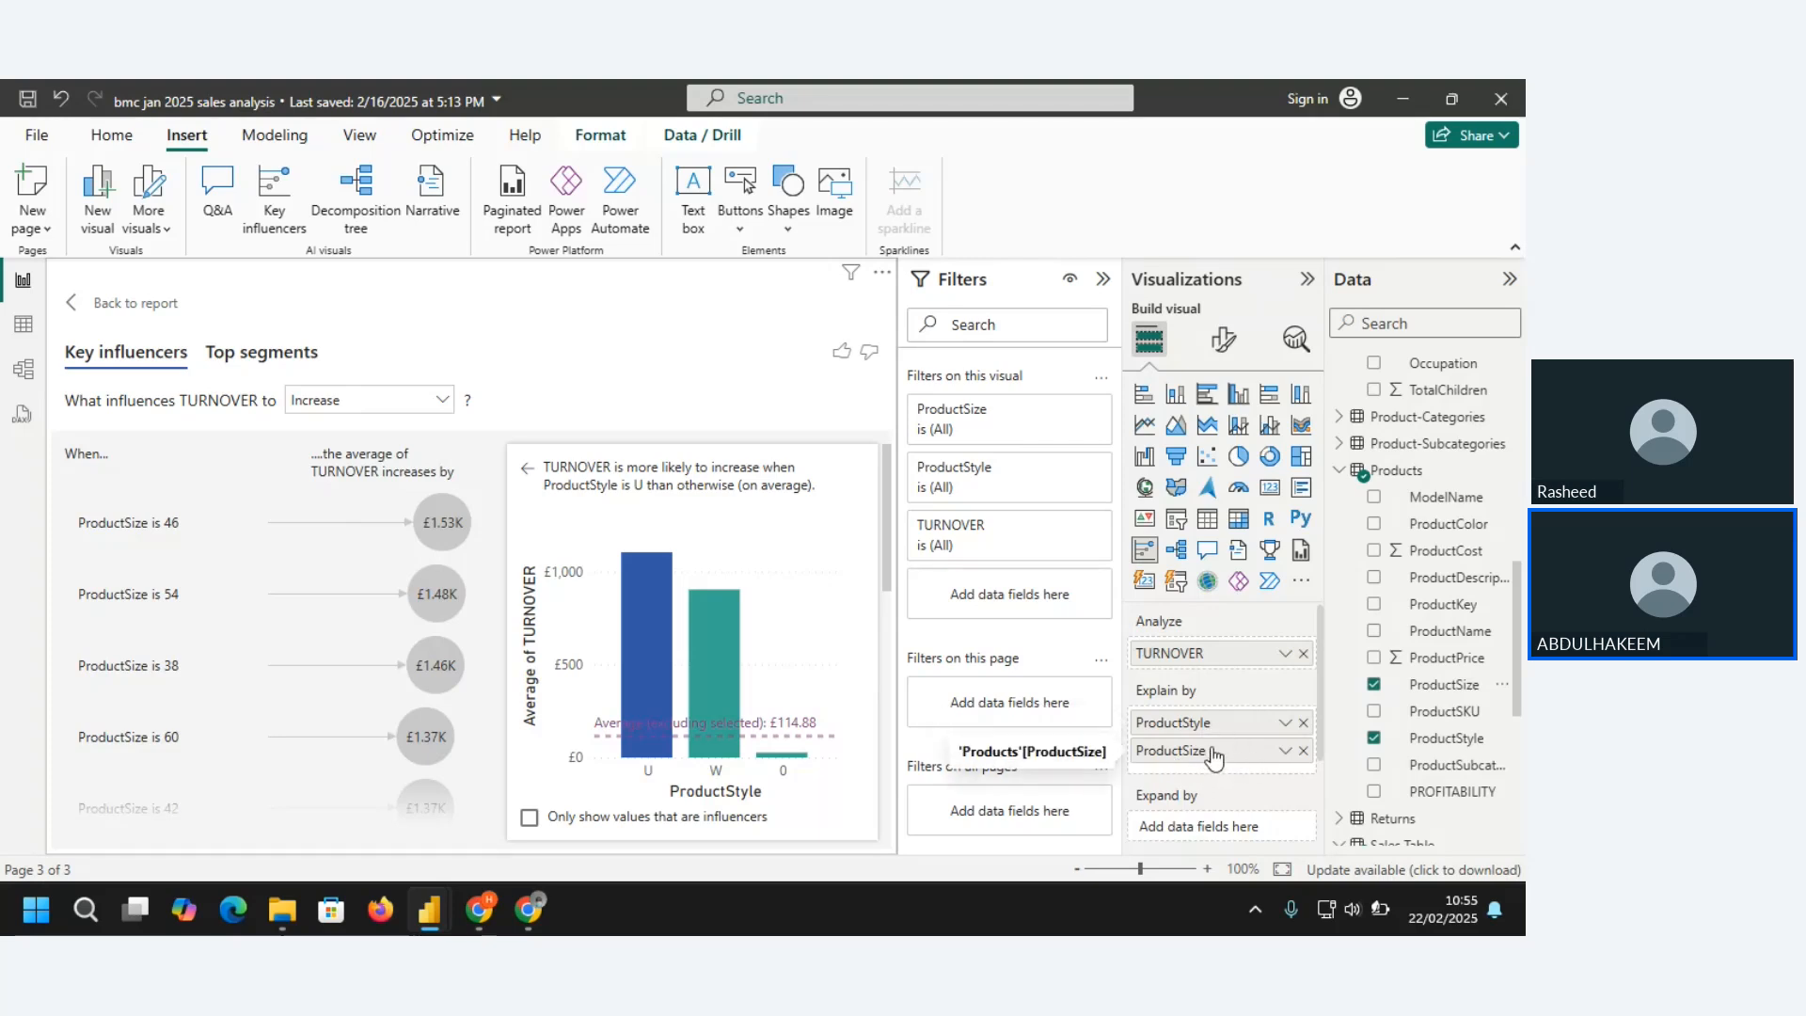
Examine the average turnover by product size for the ProductSize 46 influencer, then clear the selection and return to the report page
click(435, 537)
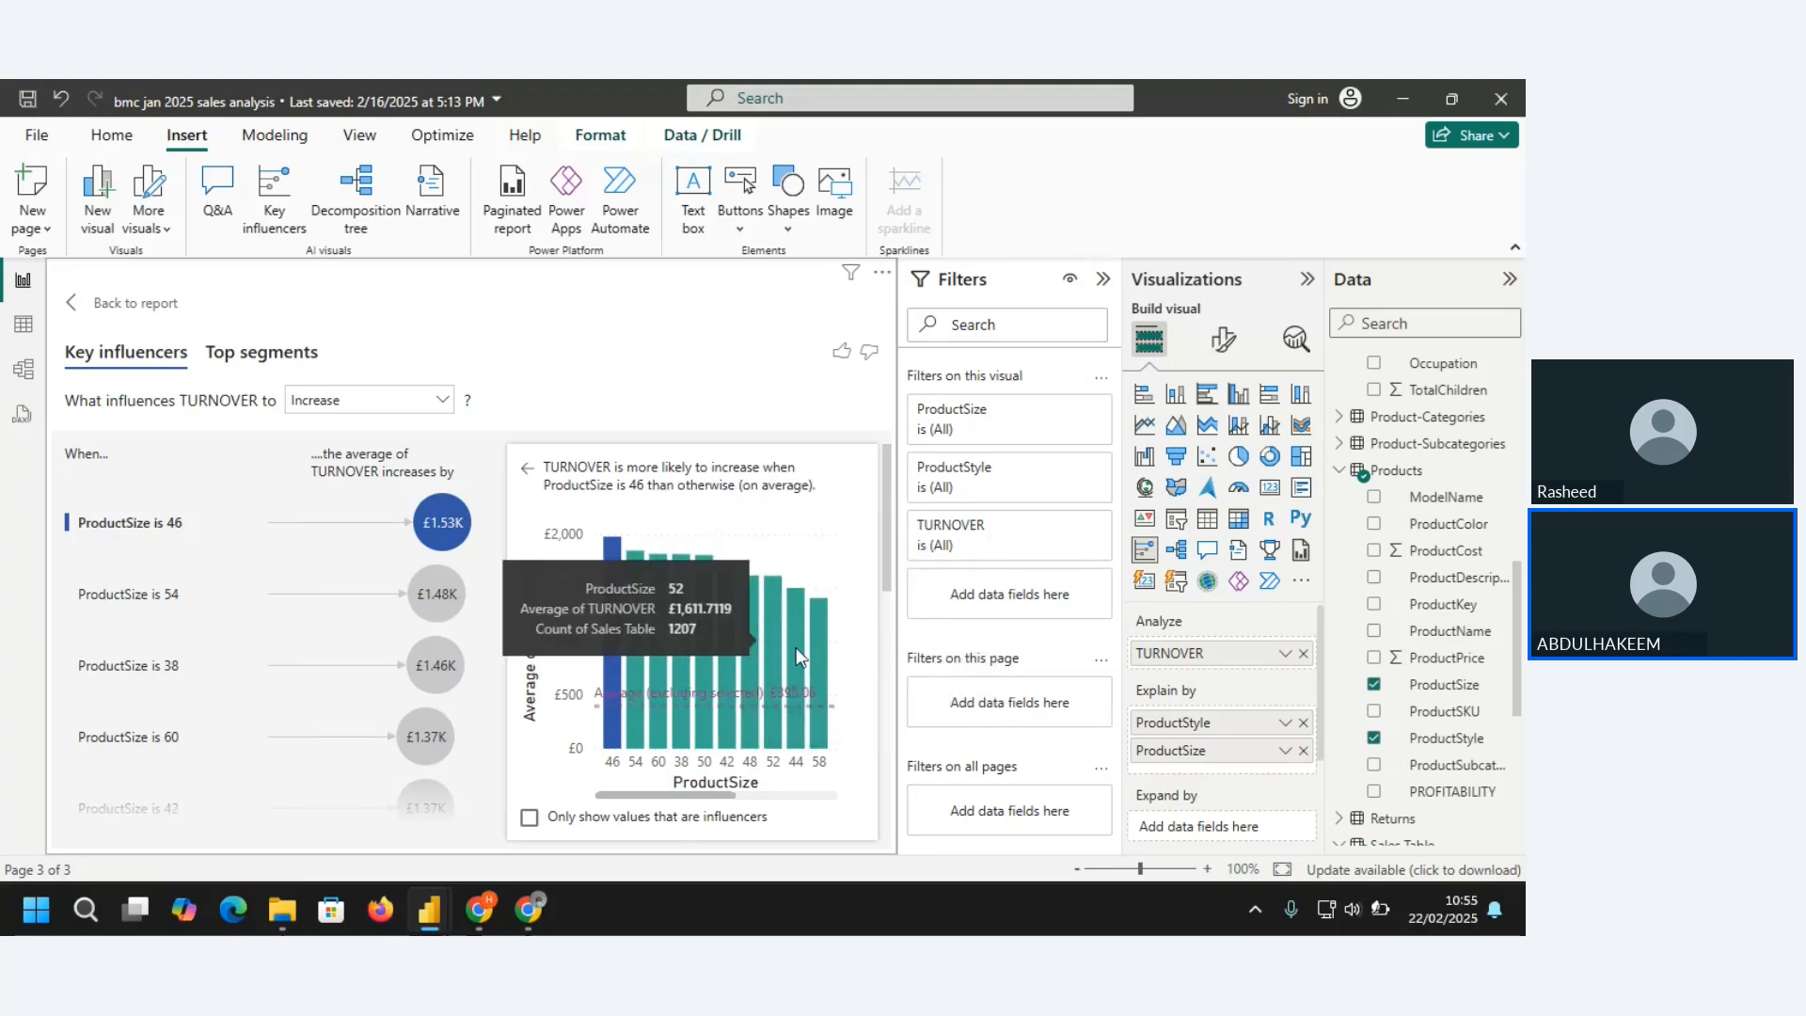
drag(726, 796, 820, 802)
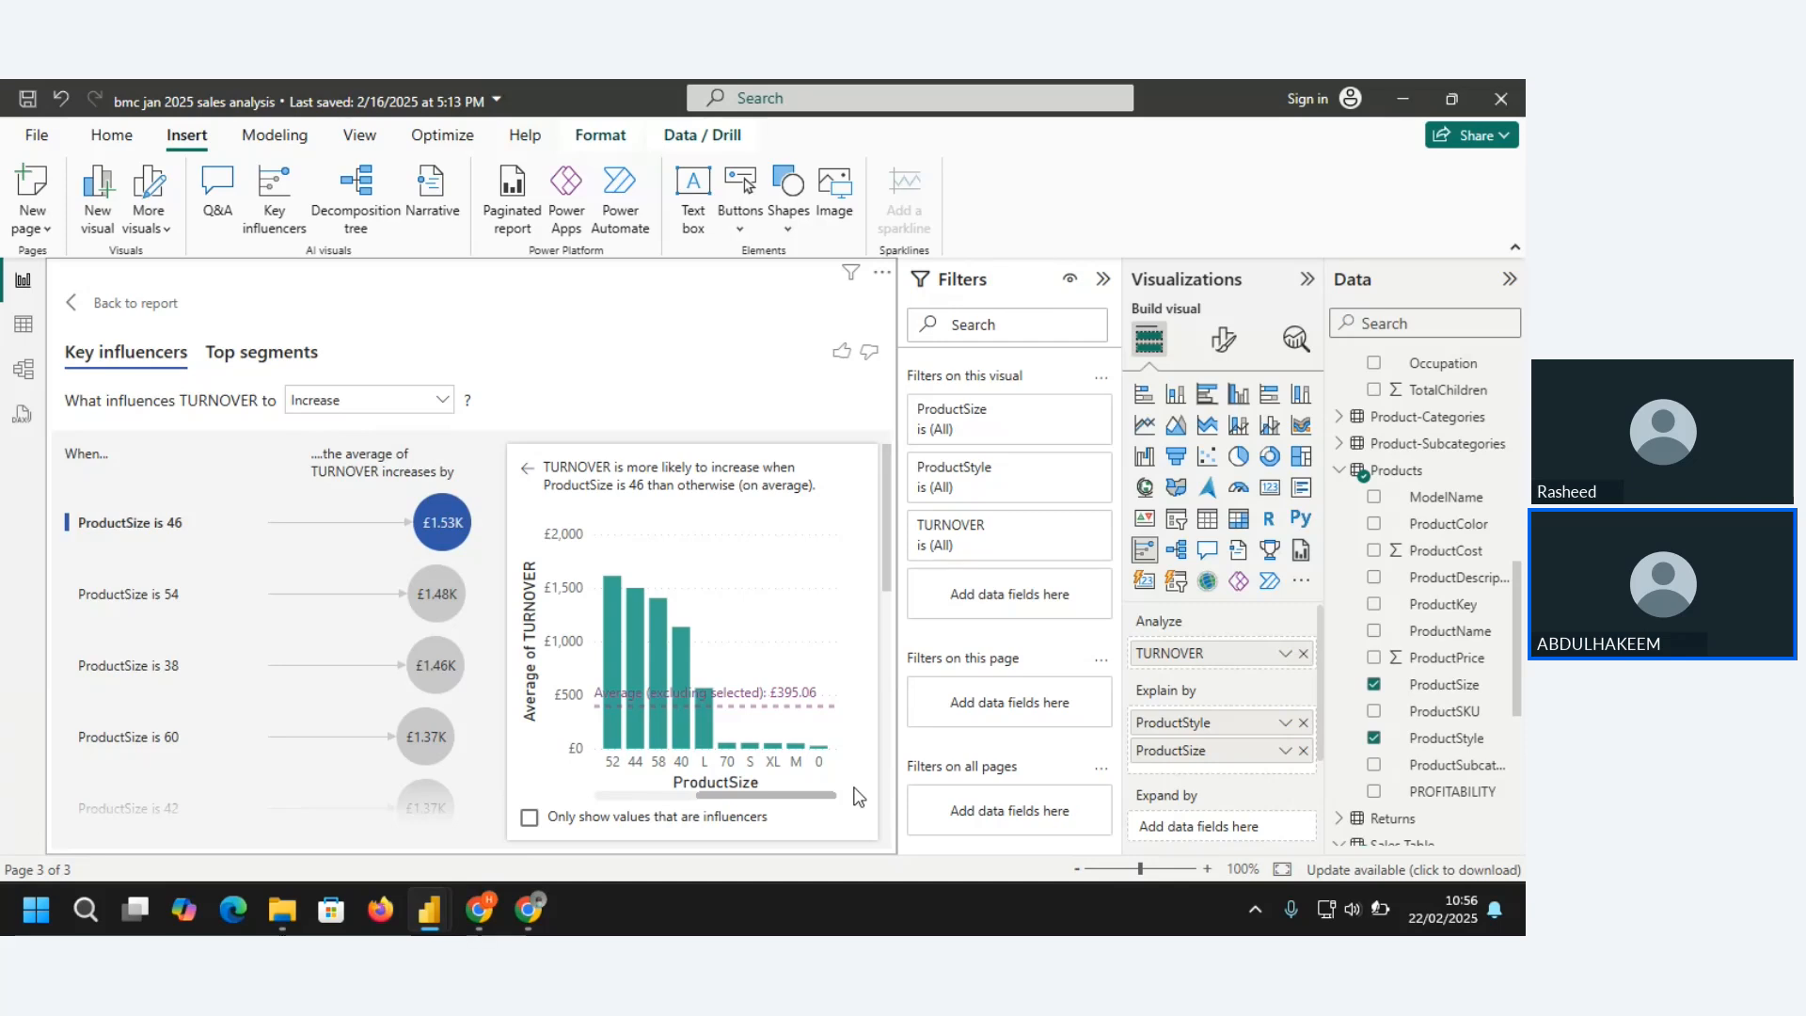
drag(801, 798, 665, 797)
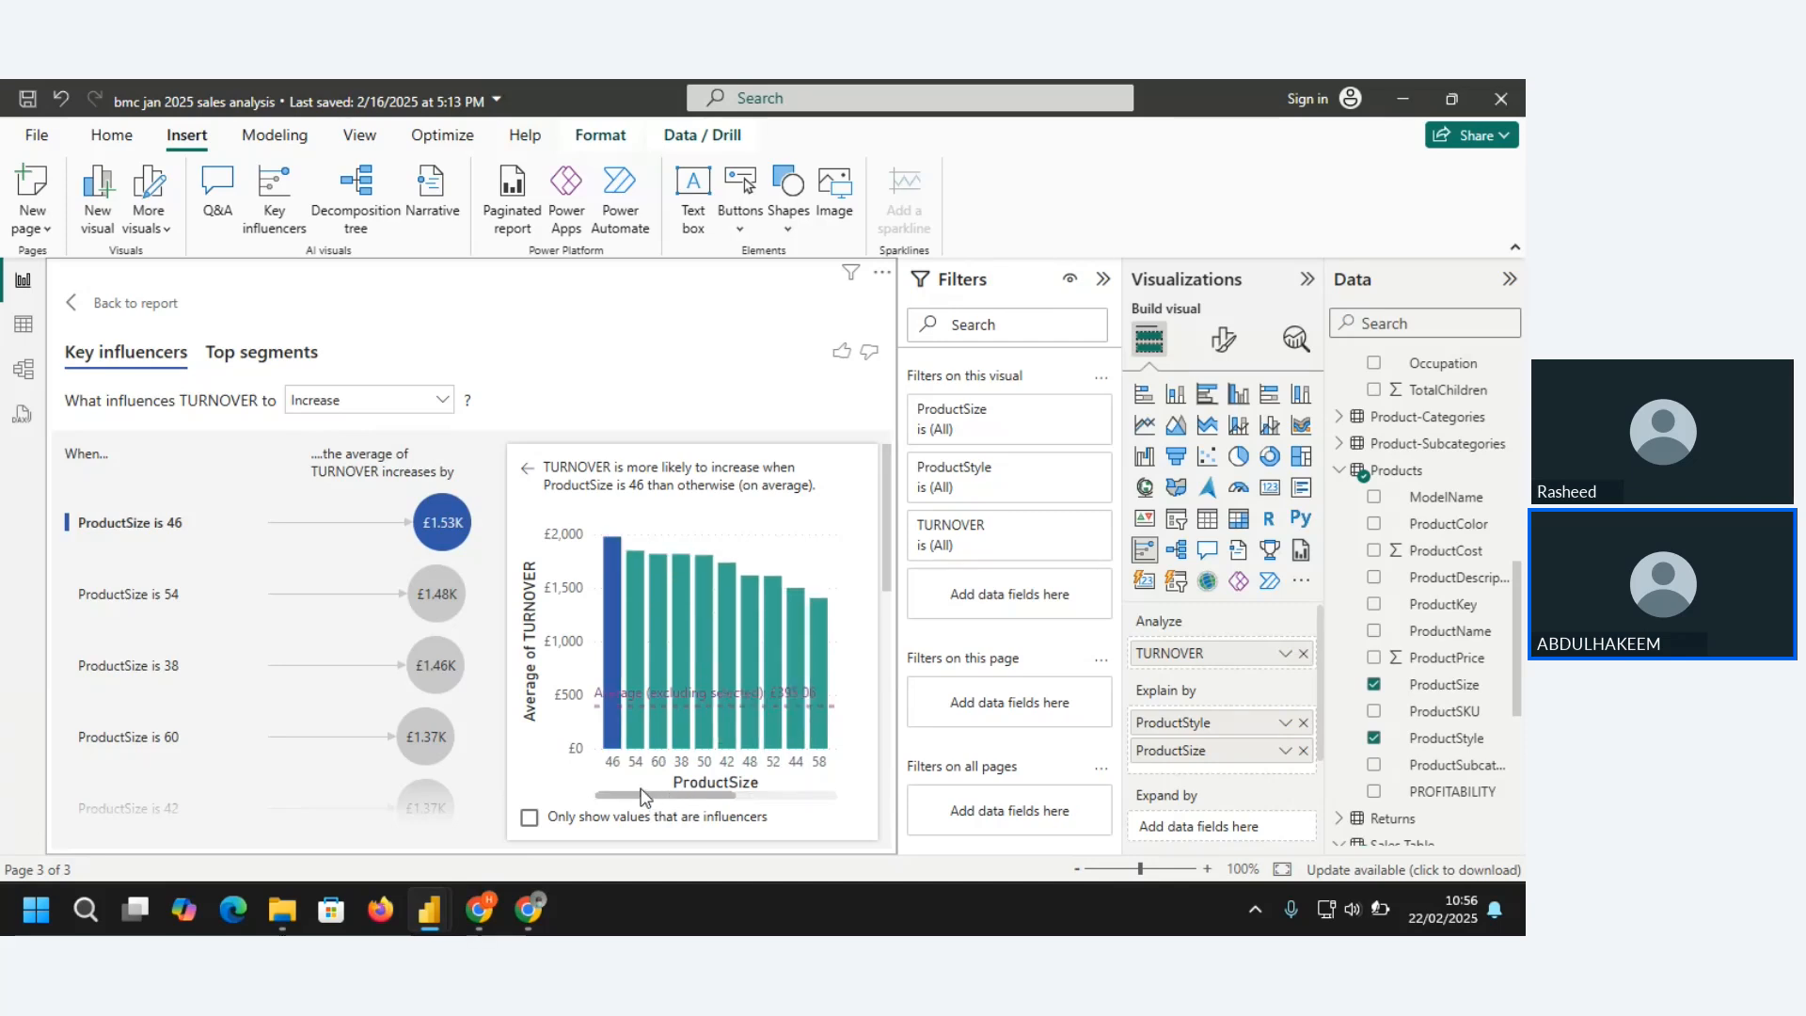
click(445, 527)
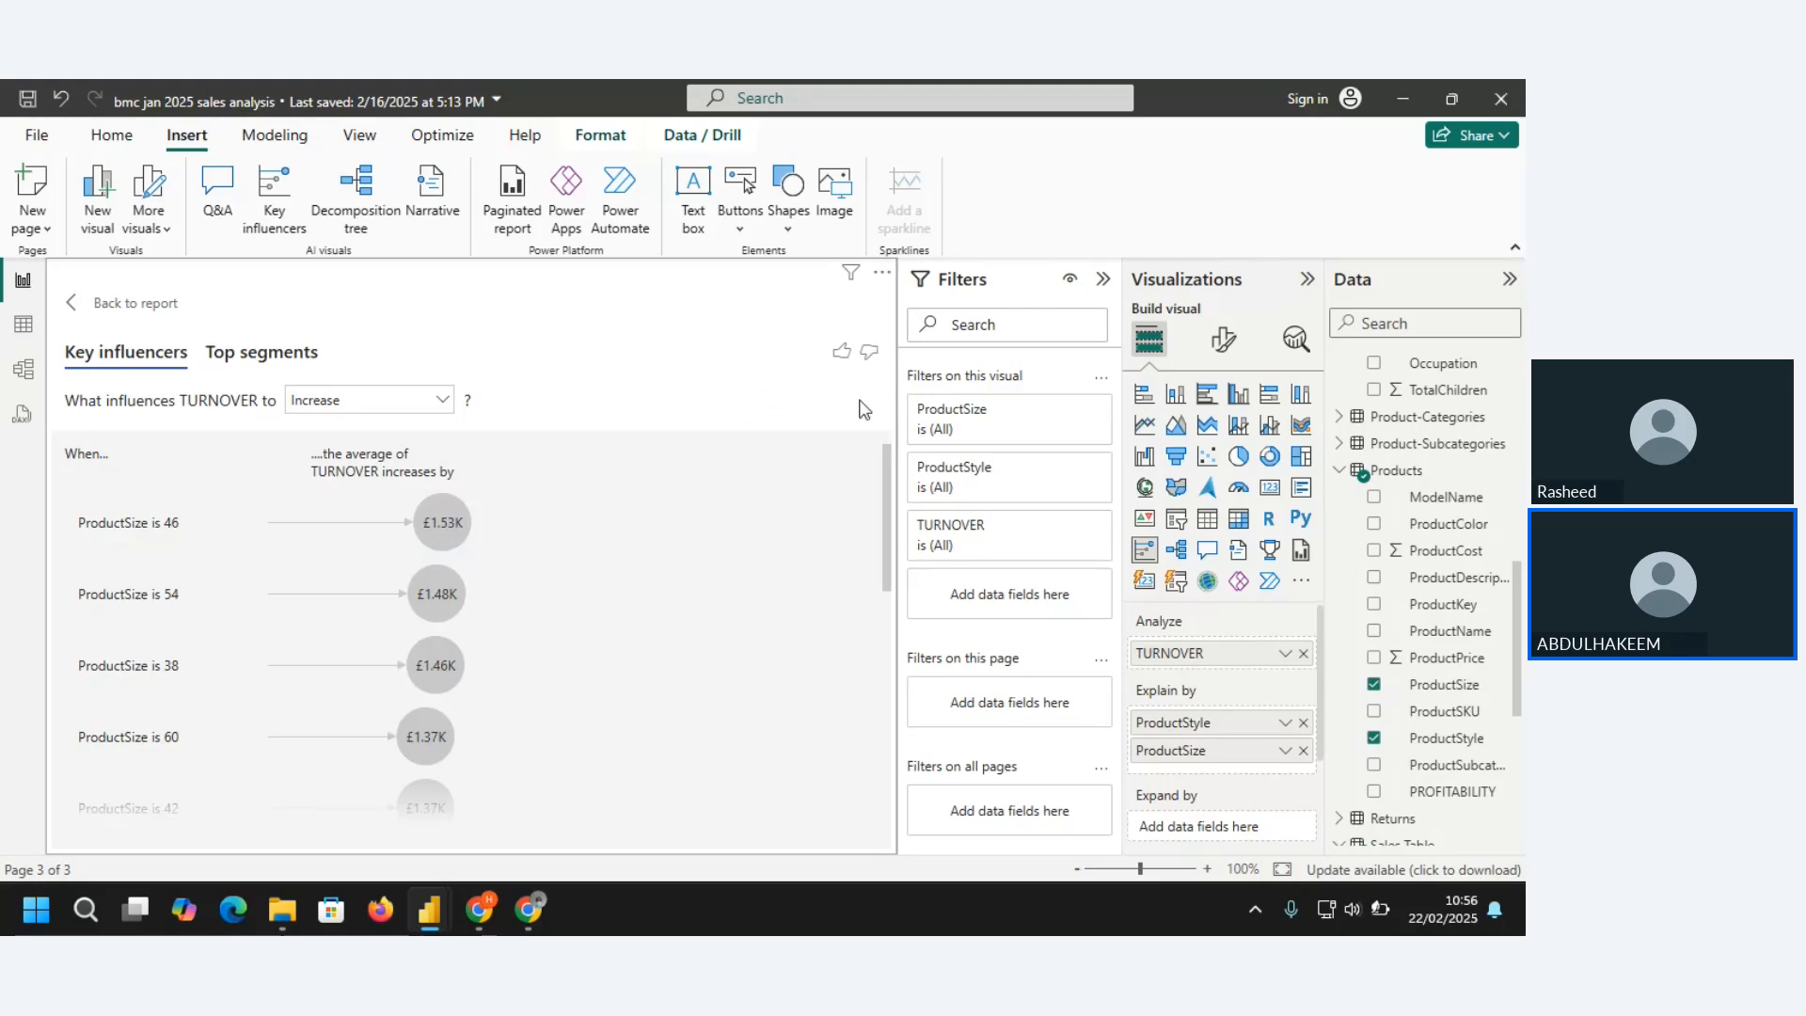
click(110, 302)
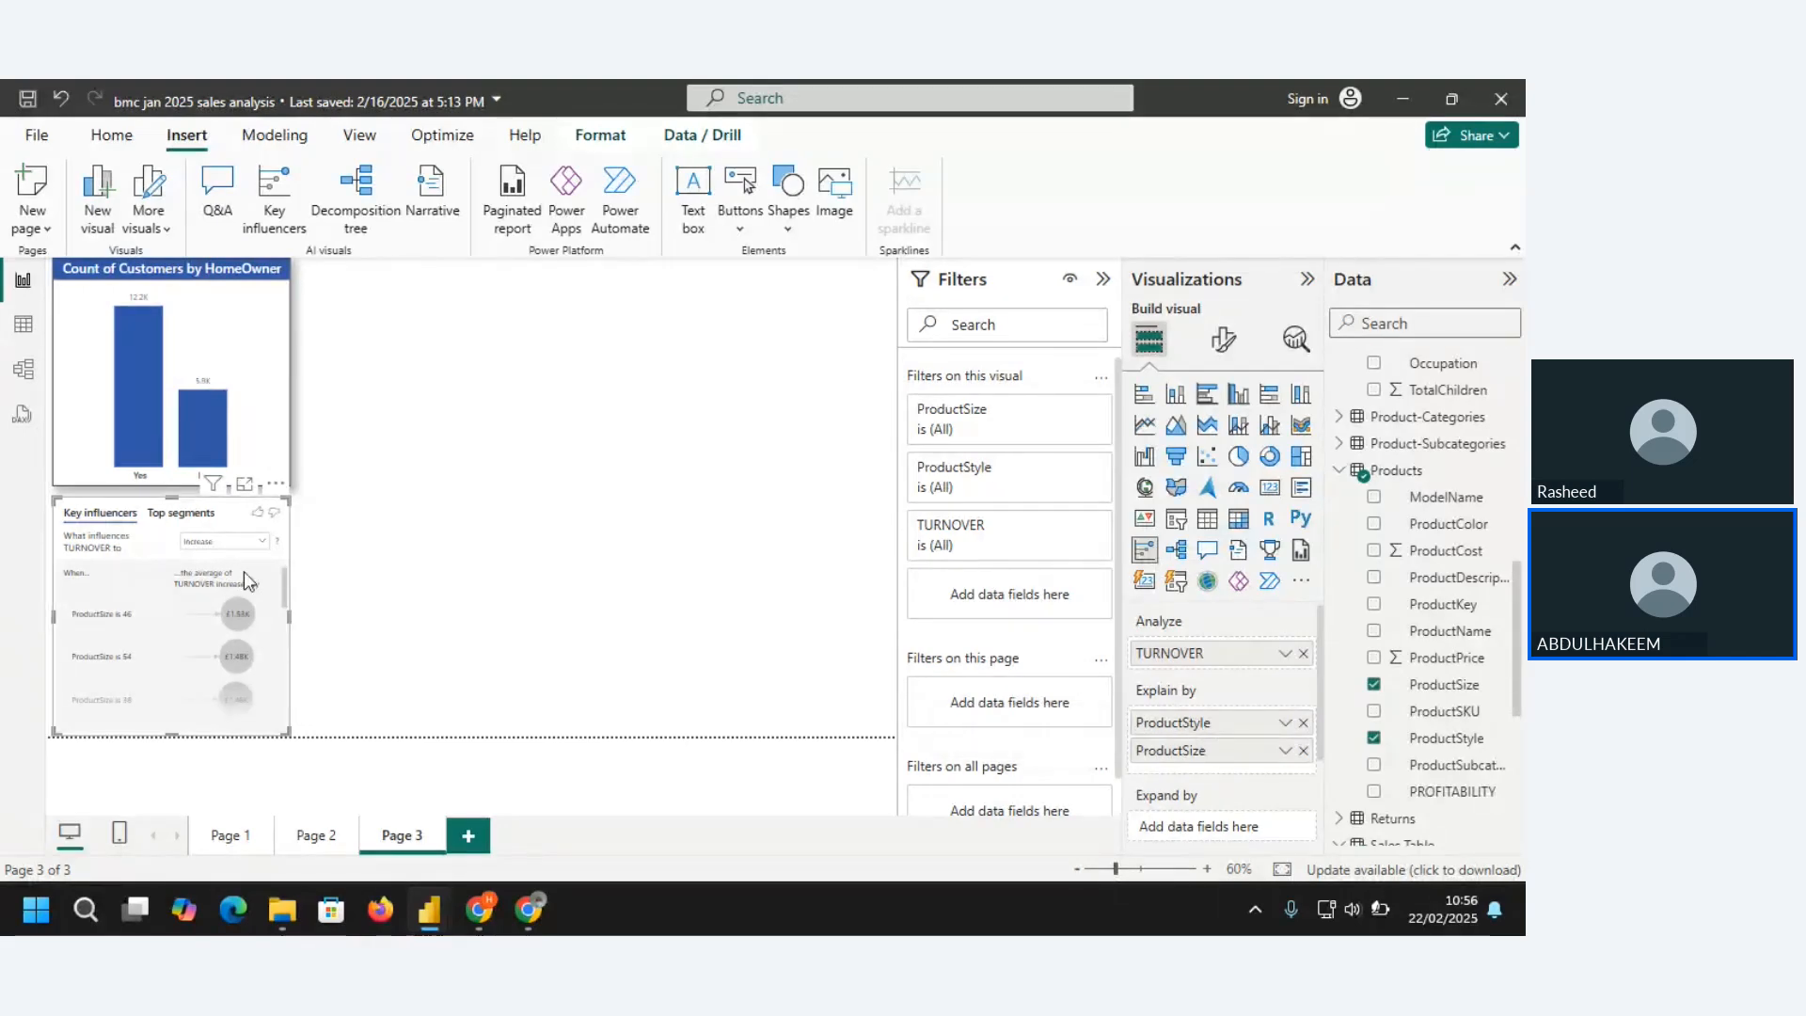
Switch the key influencers visual to Top segments, examine the segments in focus mode and return to the report
click(185, 512)
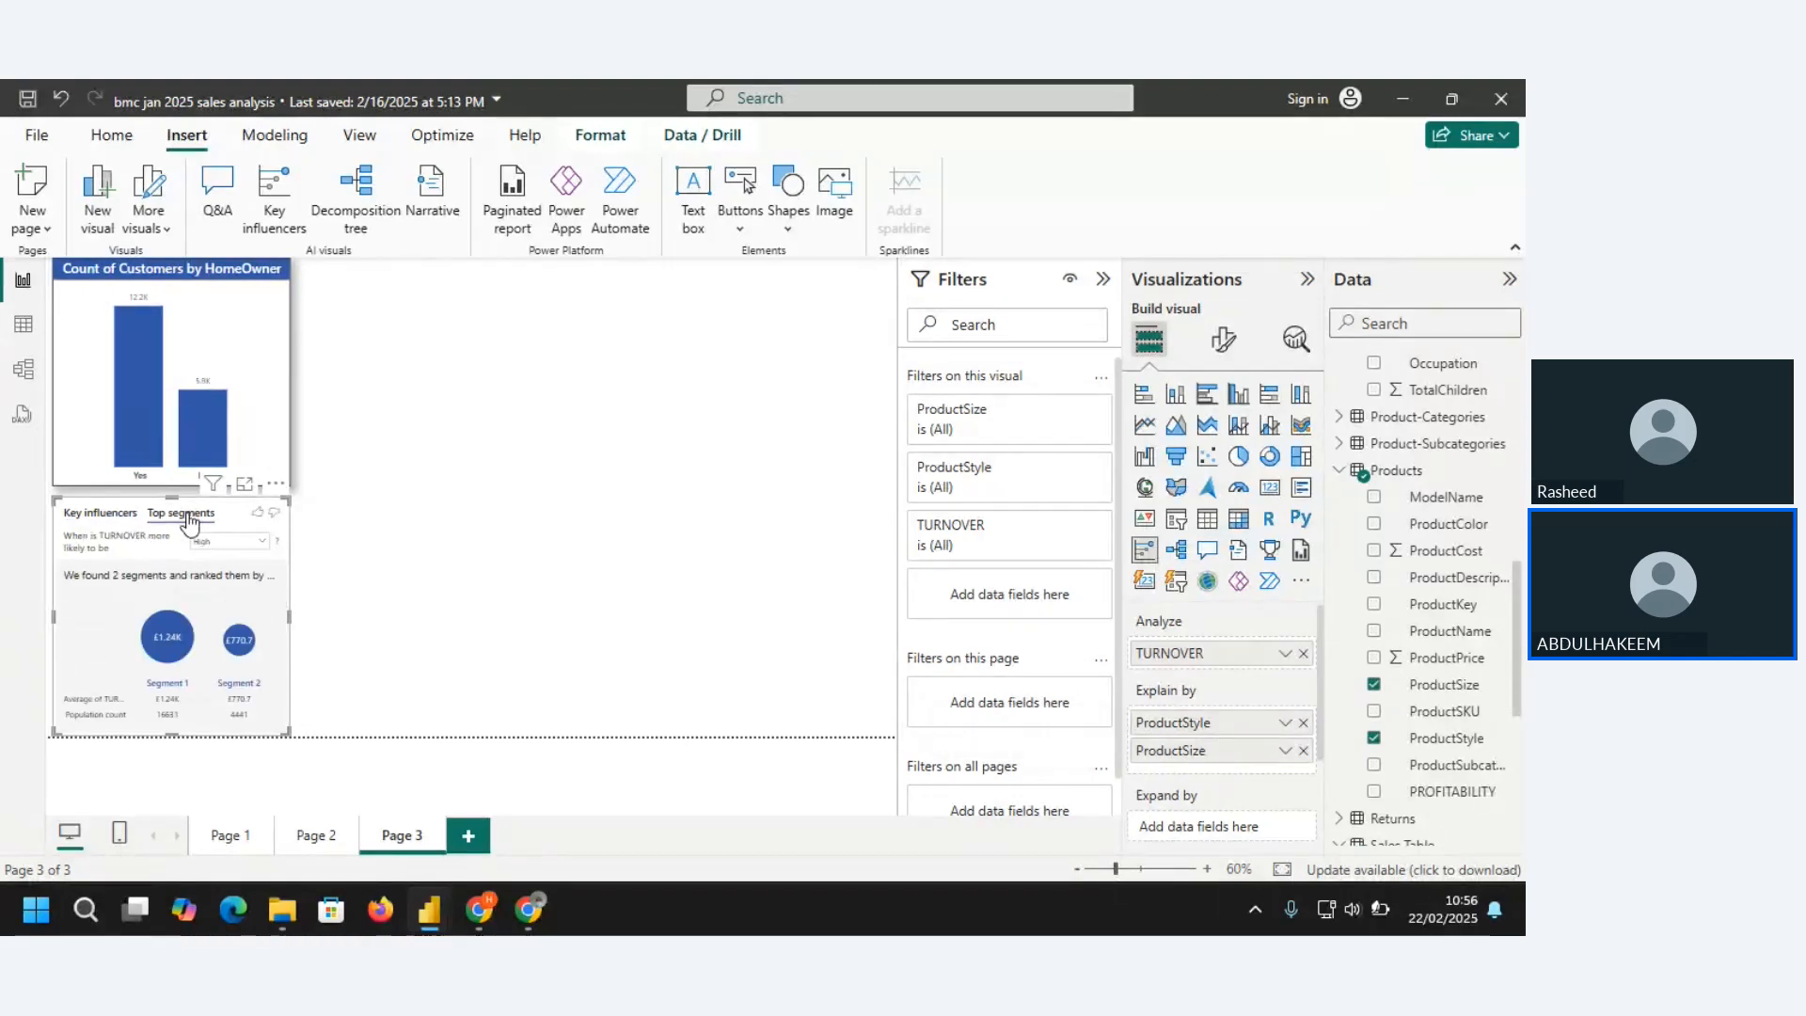
click(246, 485)
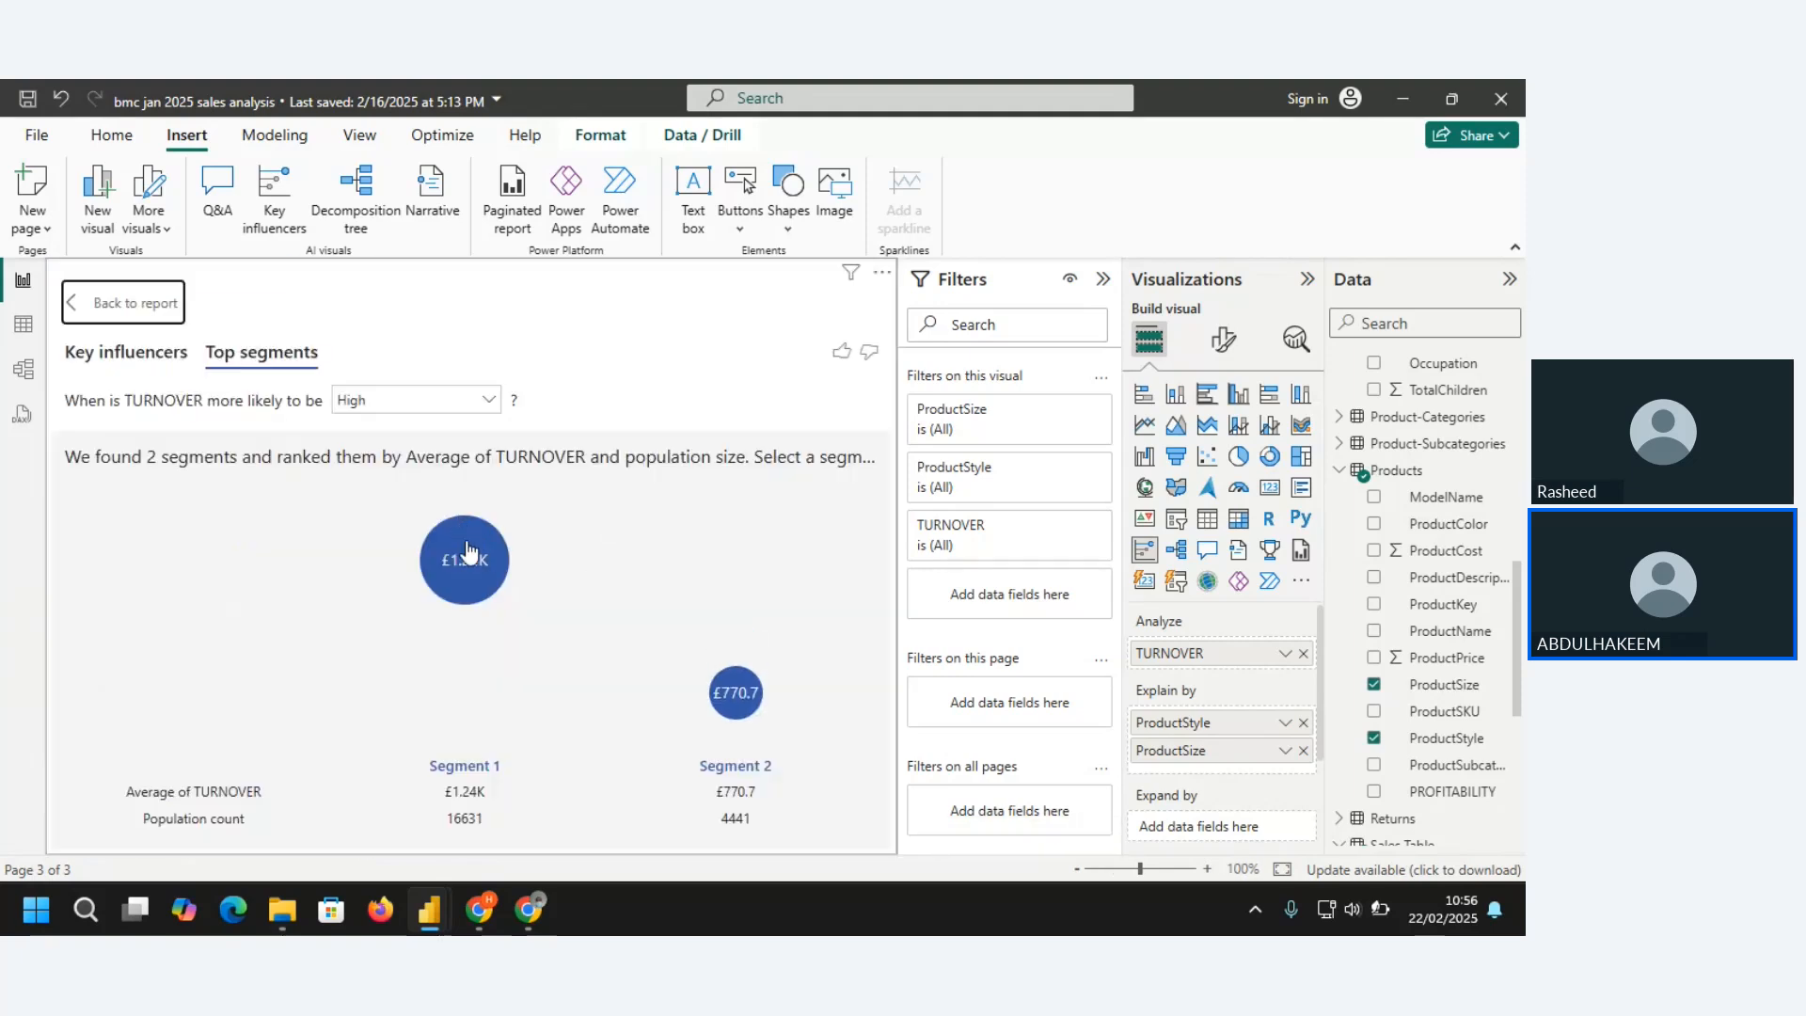
mouse_move(473, 567)
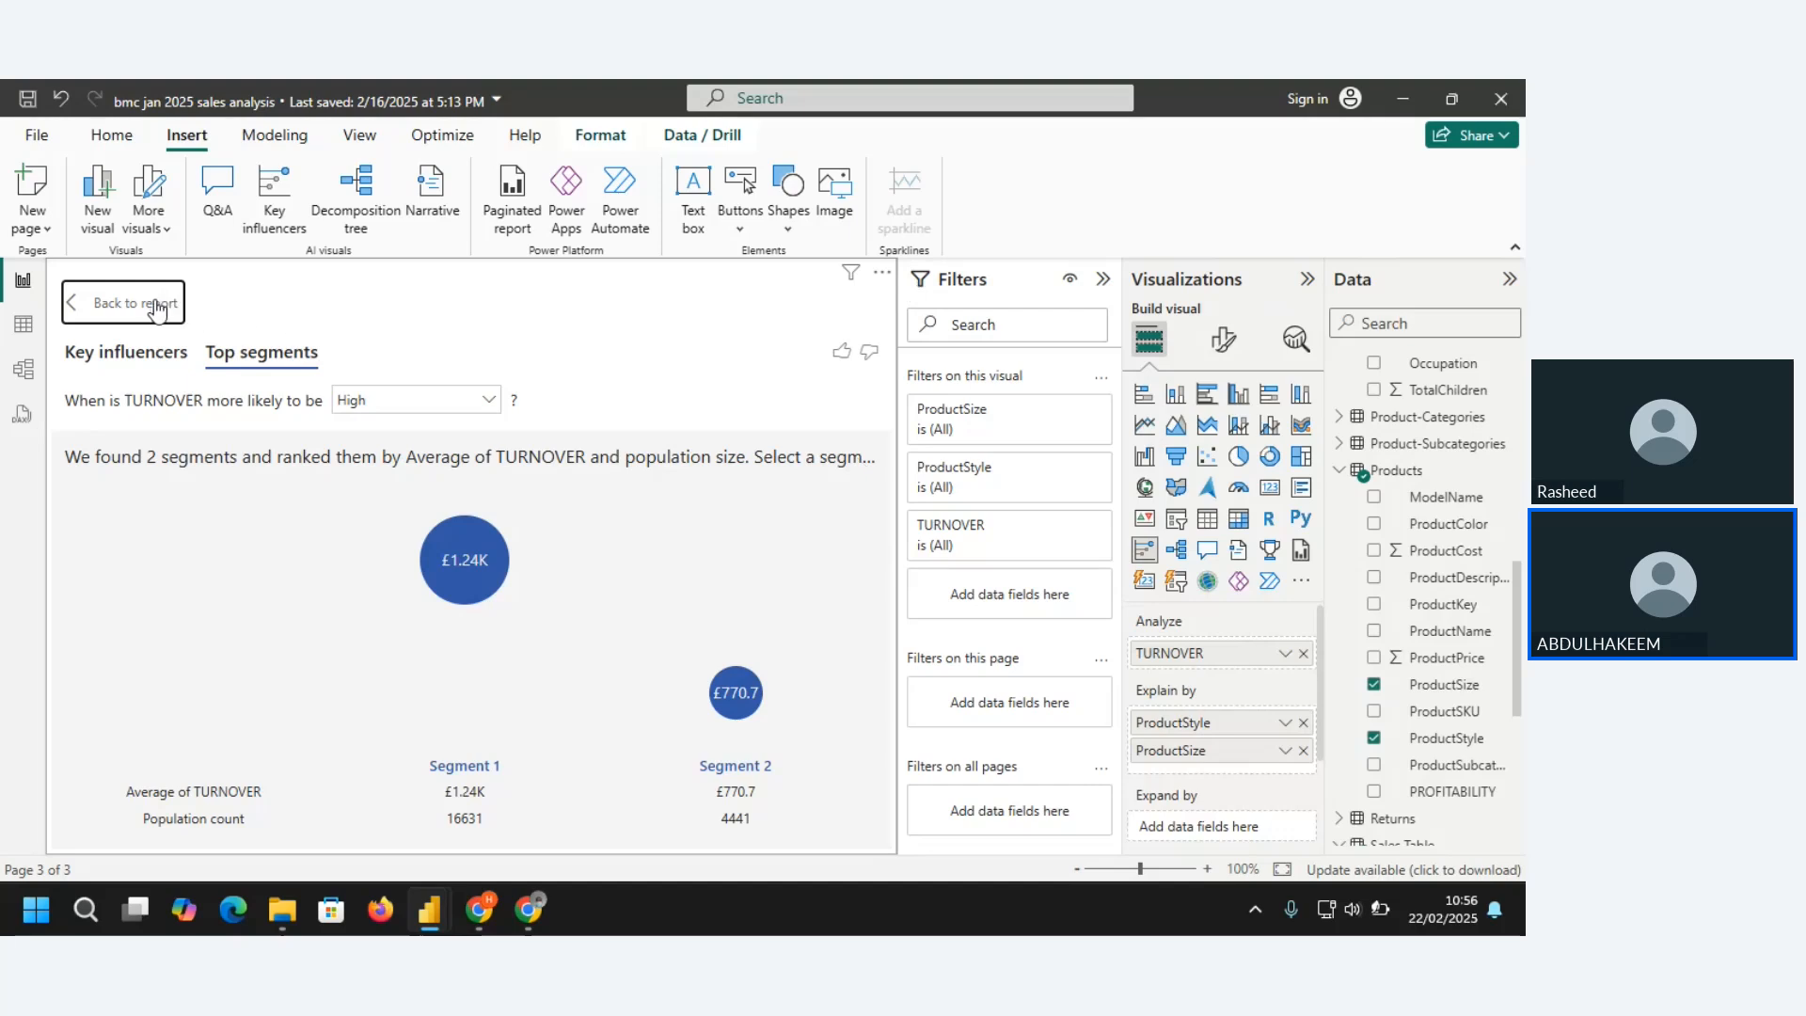
click(113, 306)
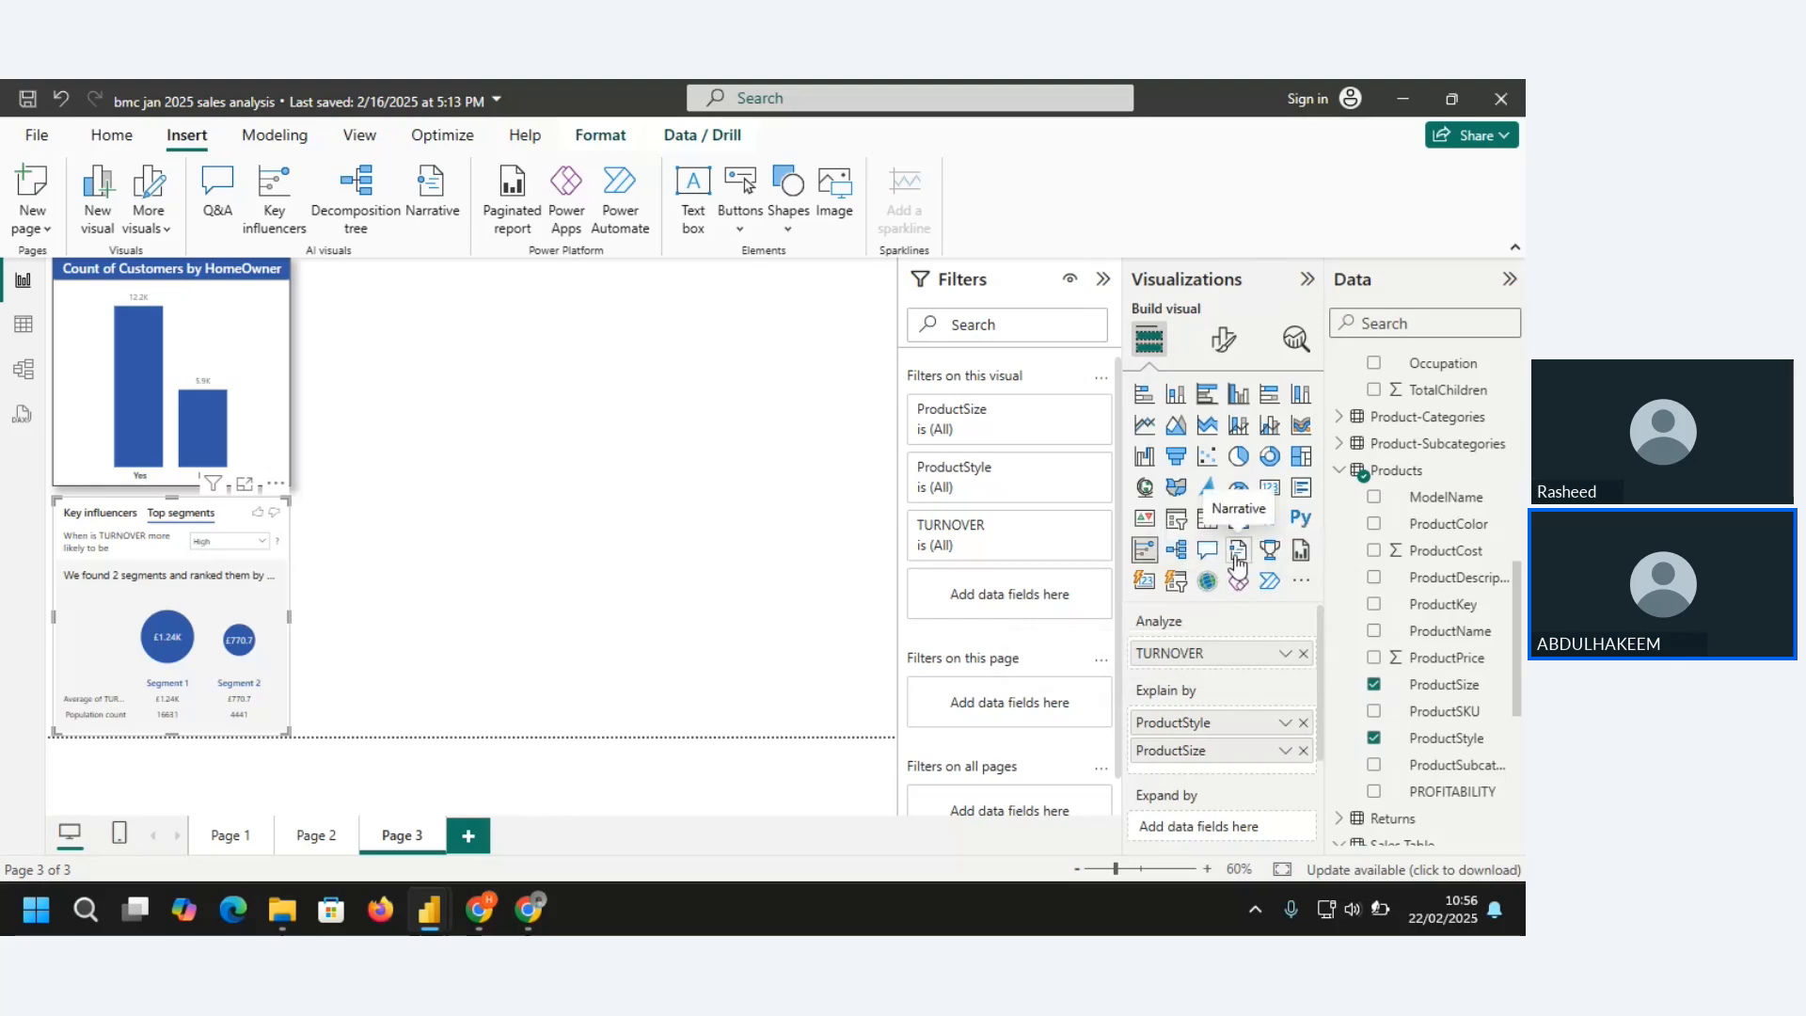
Add a decomposition tree visual to Page 3 and shift it slightly away from the home owner column chart
click(693, 438)
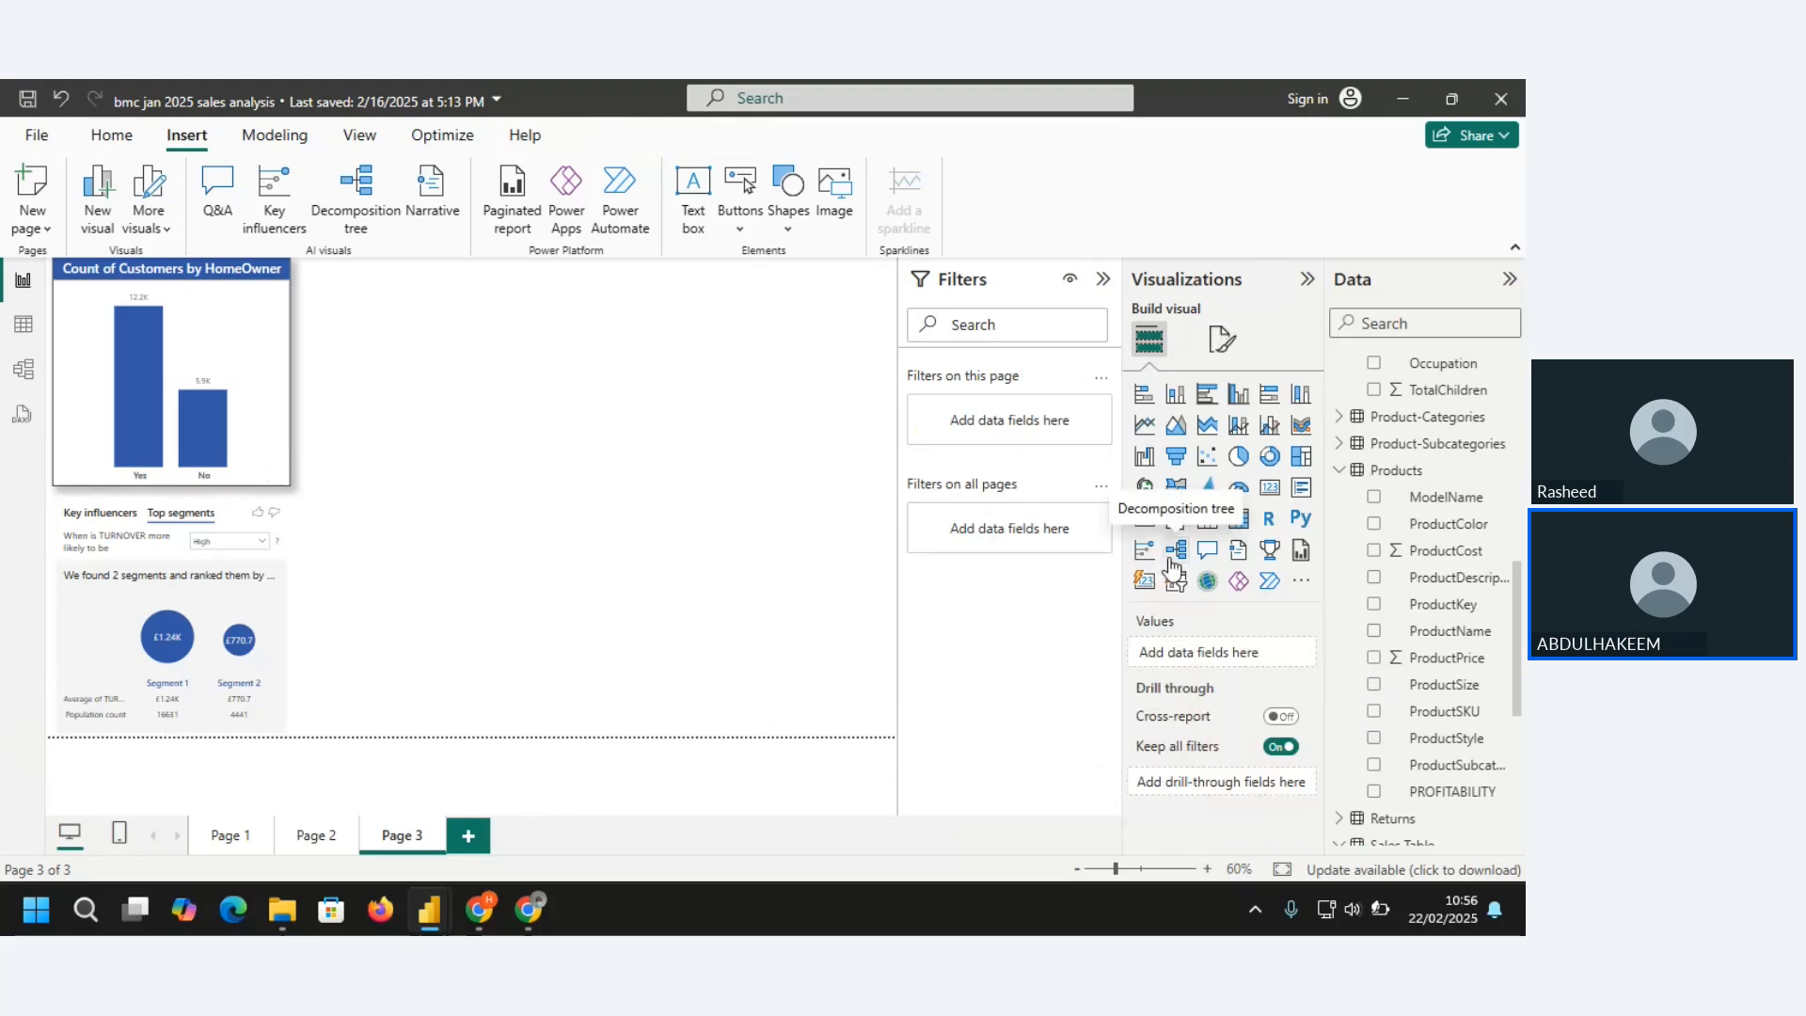
click(1175, 551)
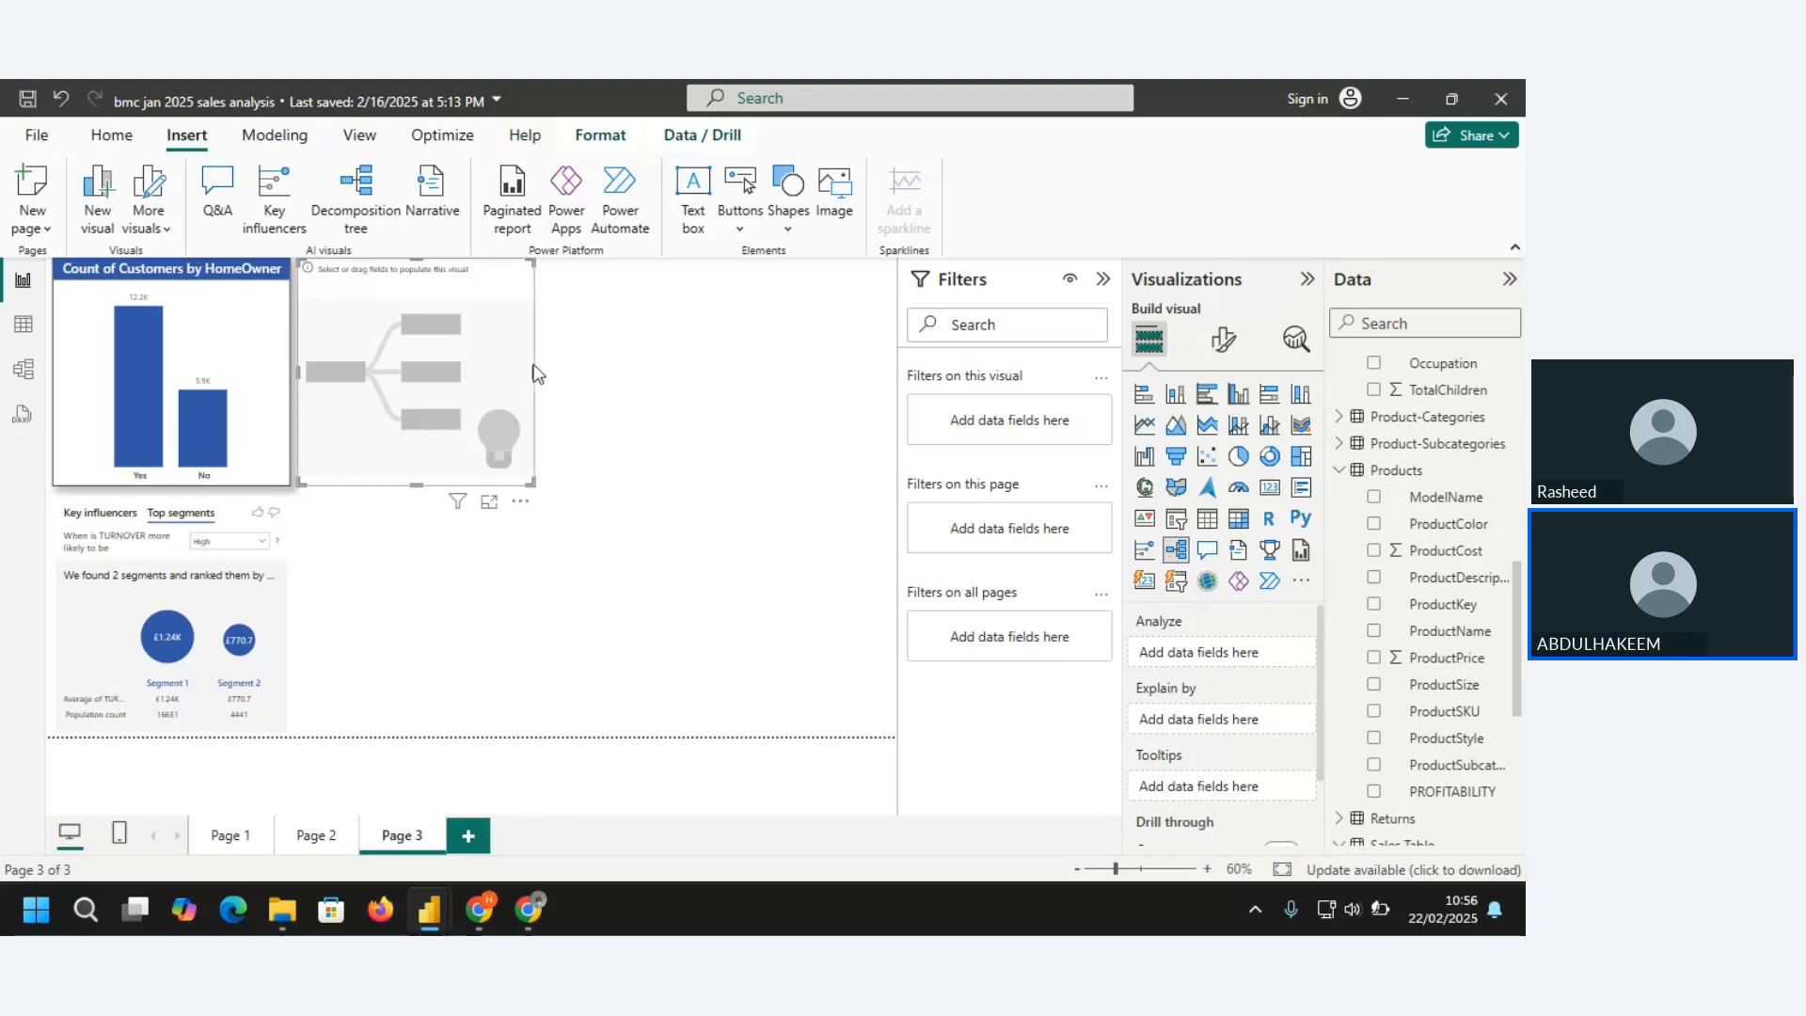
drag(533, 370, 597, 378)
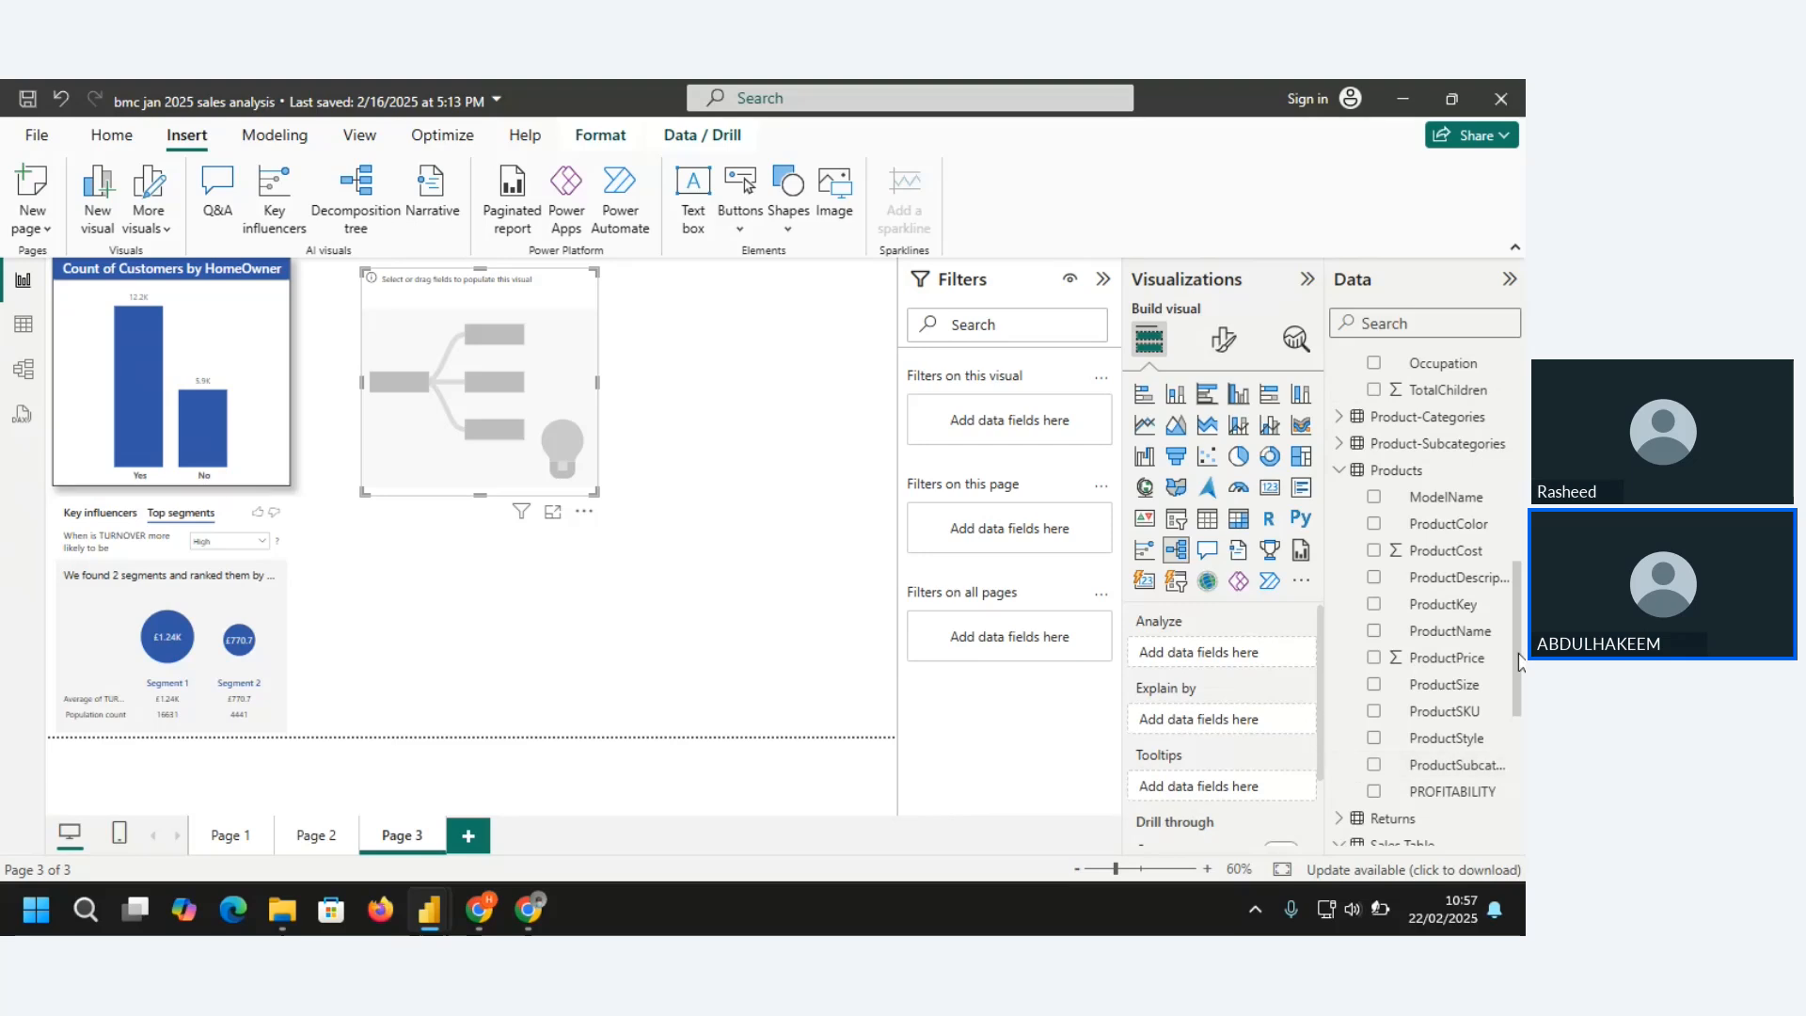
Analyze TURNOVER from the Sales Table in the decomposition tree and explain it by CategoryName from Product-Categories
drag(1520, 661, 1524, 795)
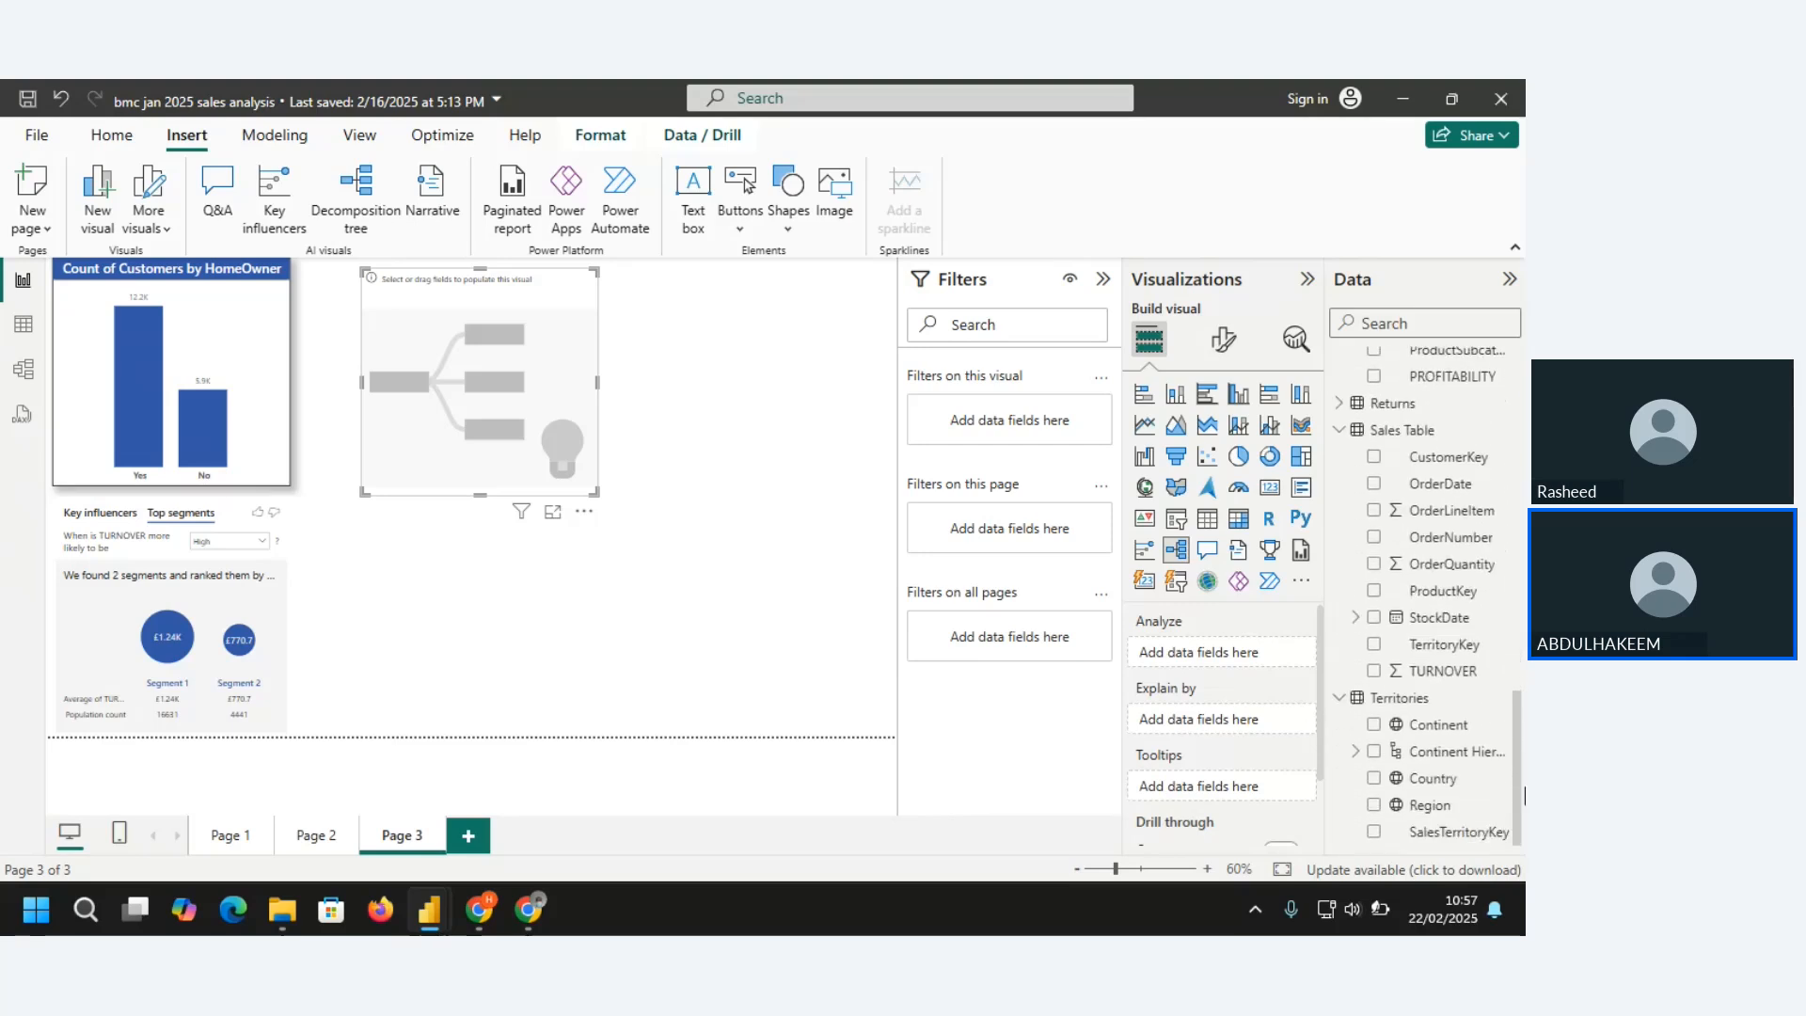
click(1373, 670)
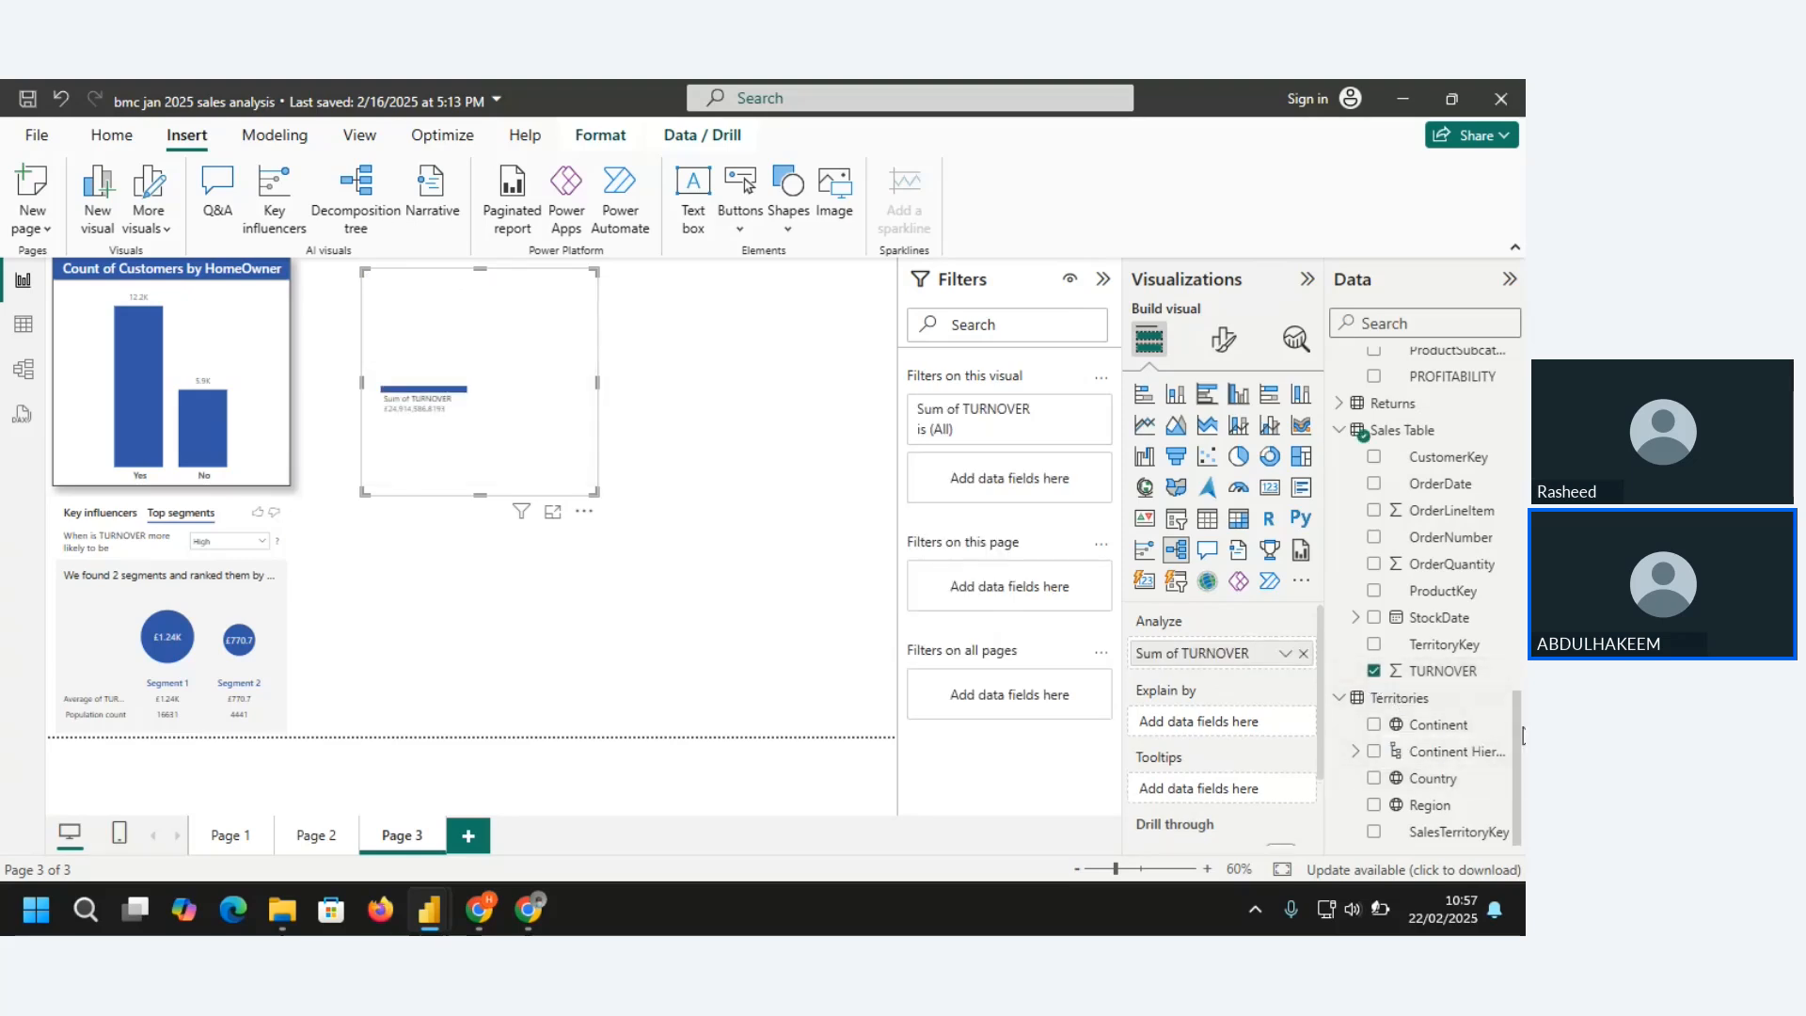
drag(1521, 760, 1520, 638)
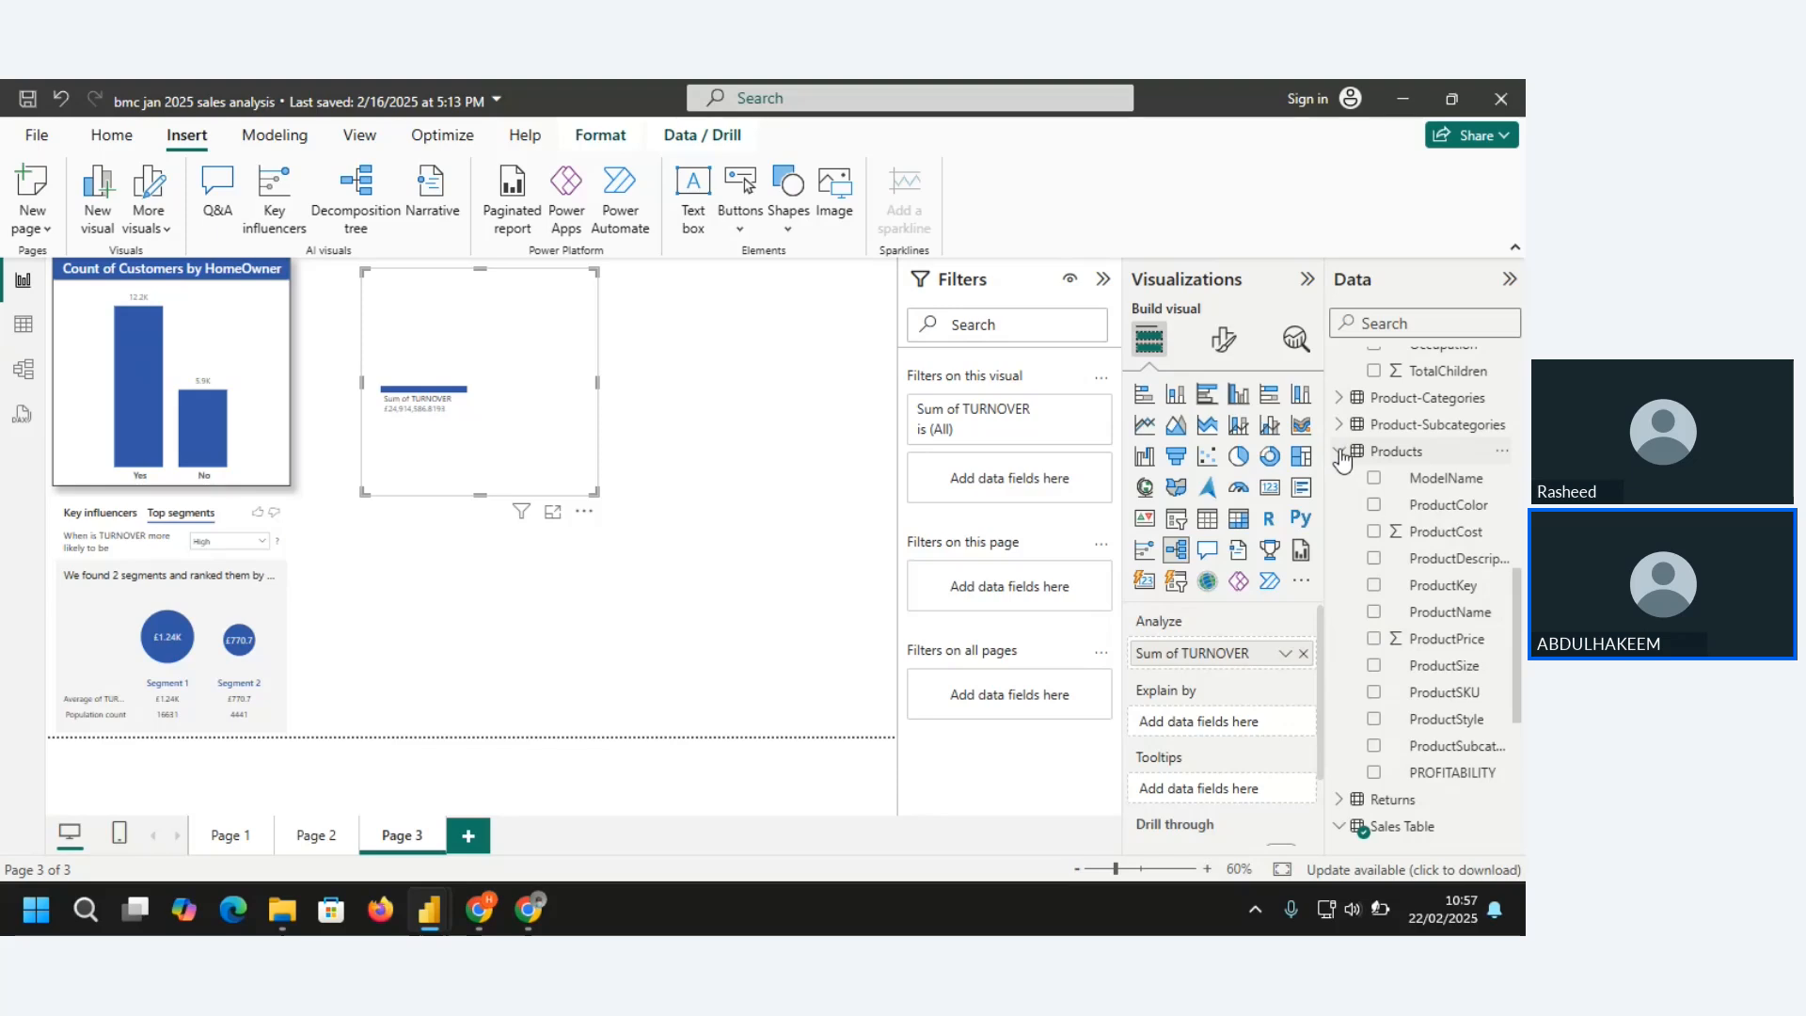
click(1337, 399)
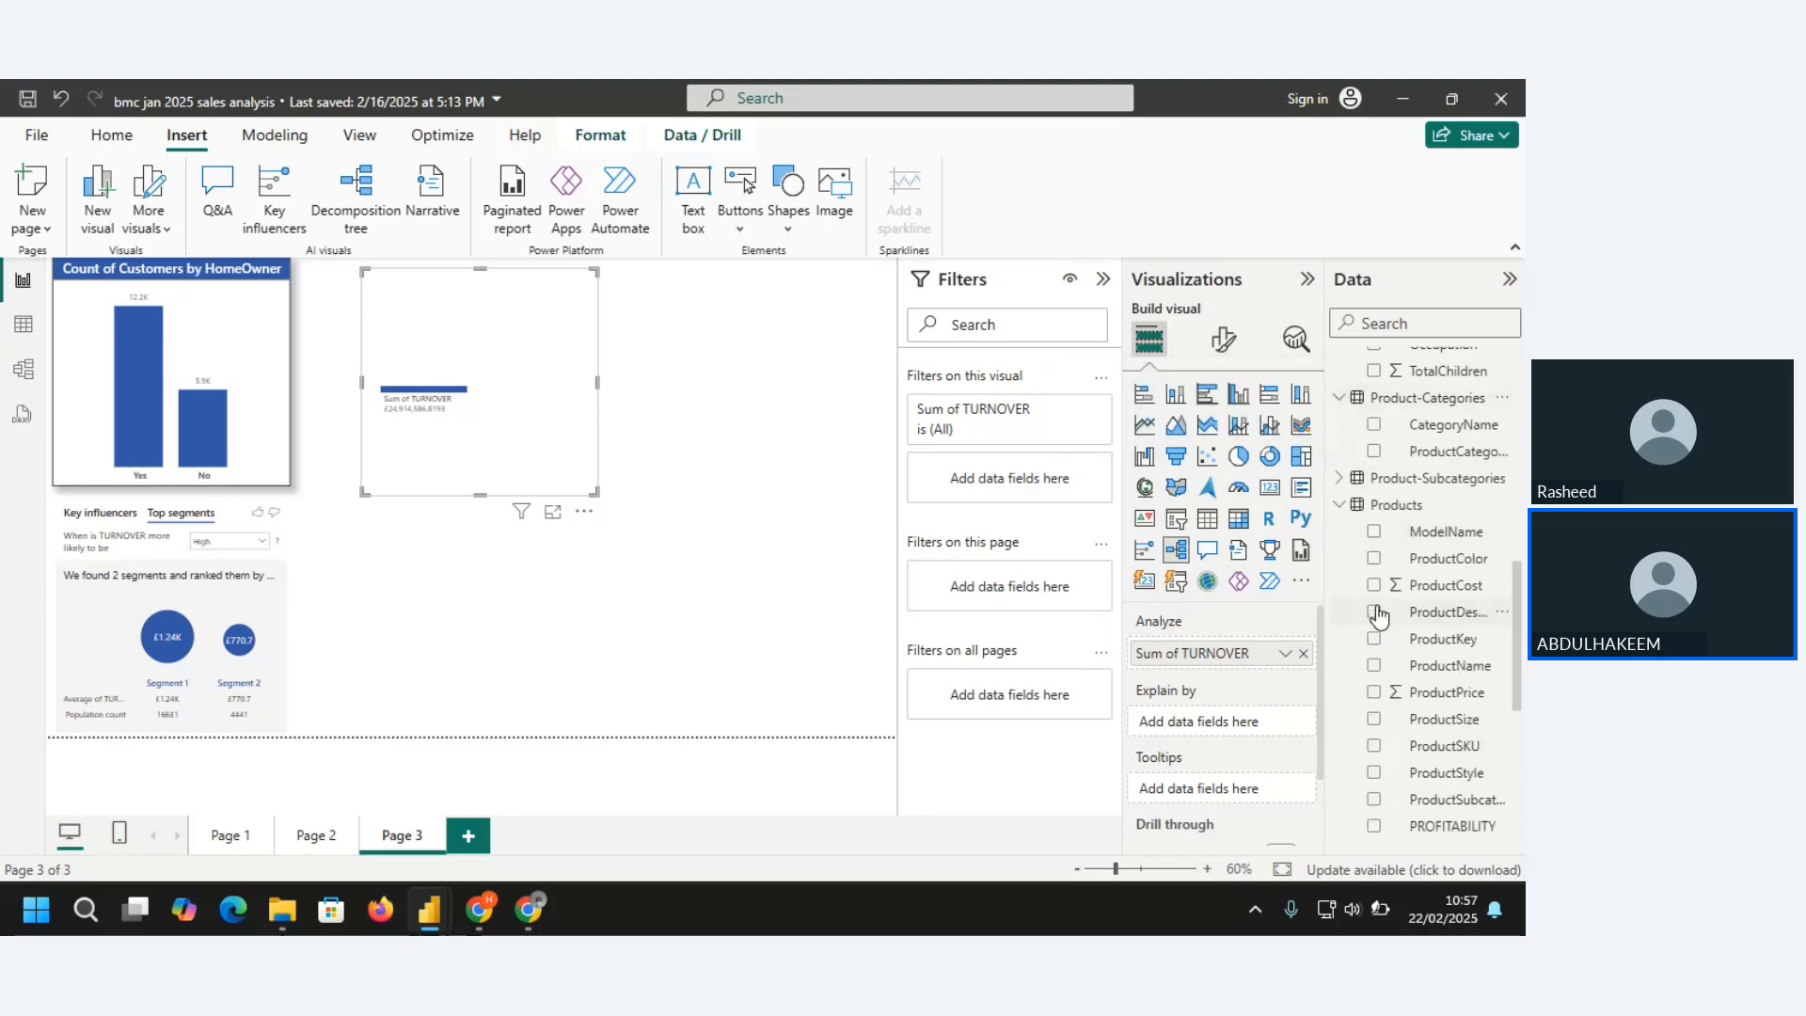
click(1374, 425)
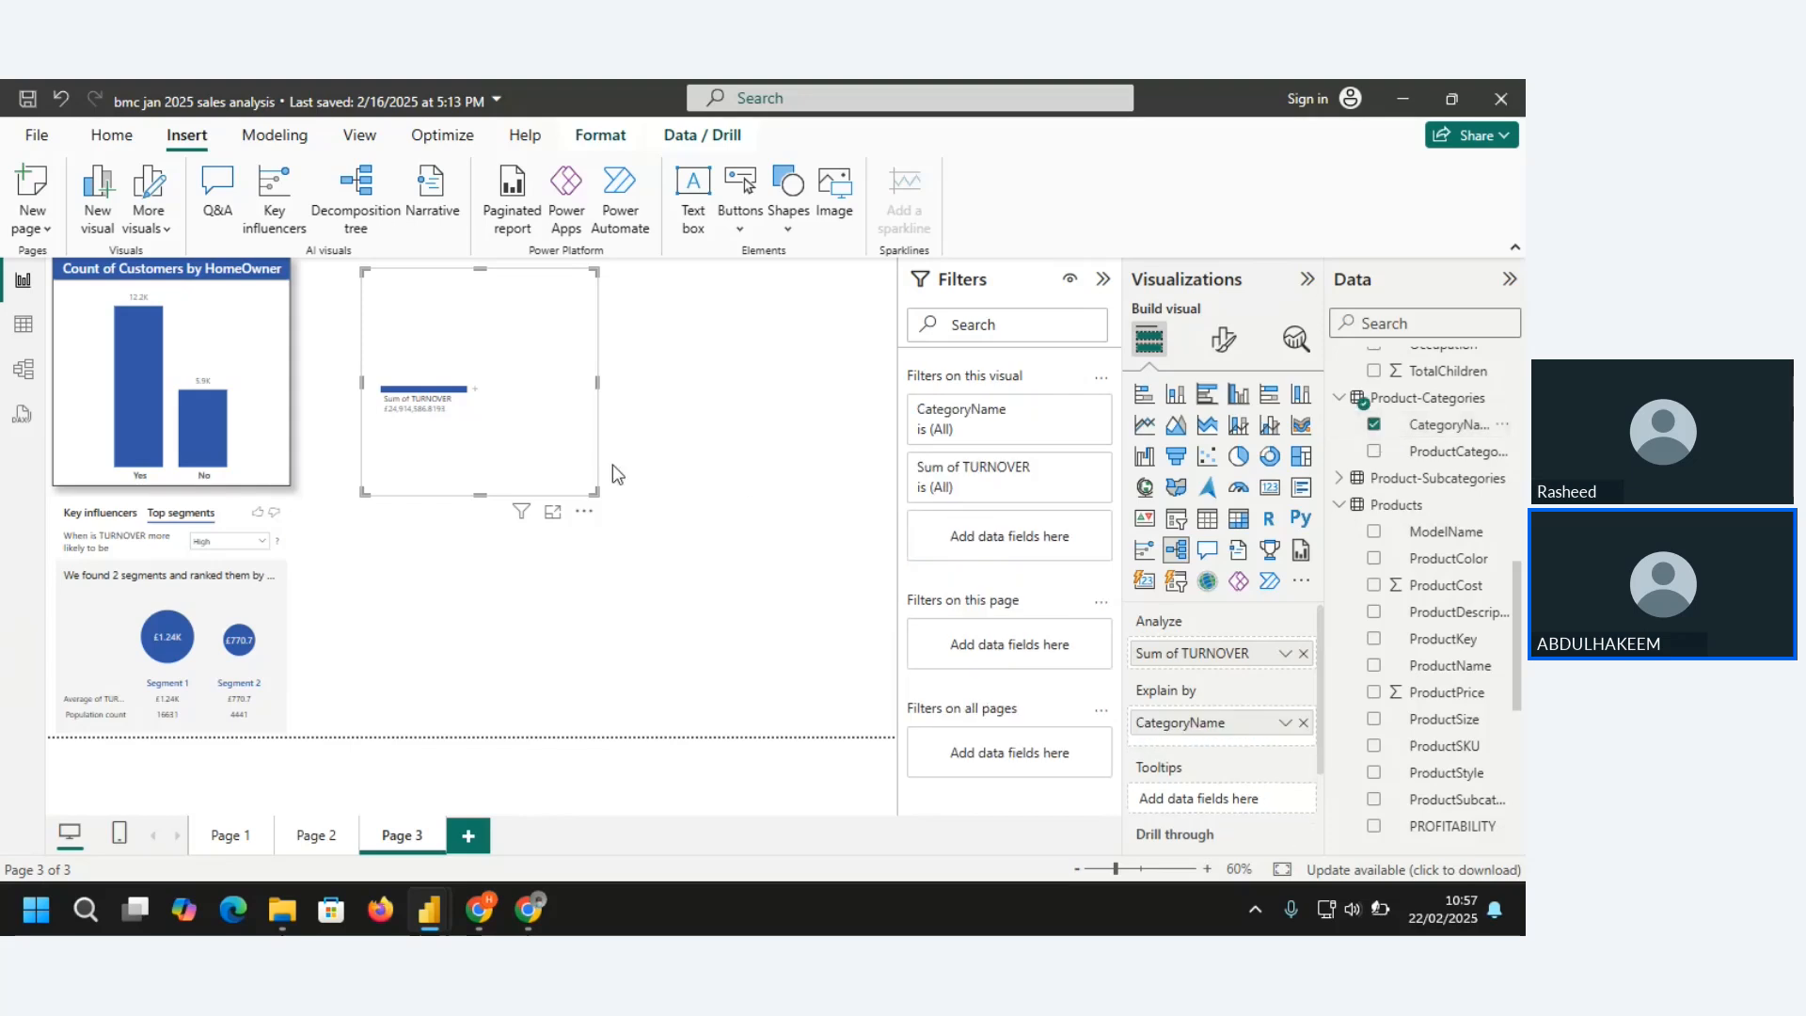
Open the decomposition tree in focus mode and split Sum of TURNOVER by CategoryName
click(553, 513)
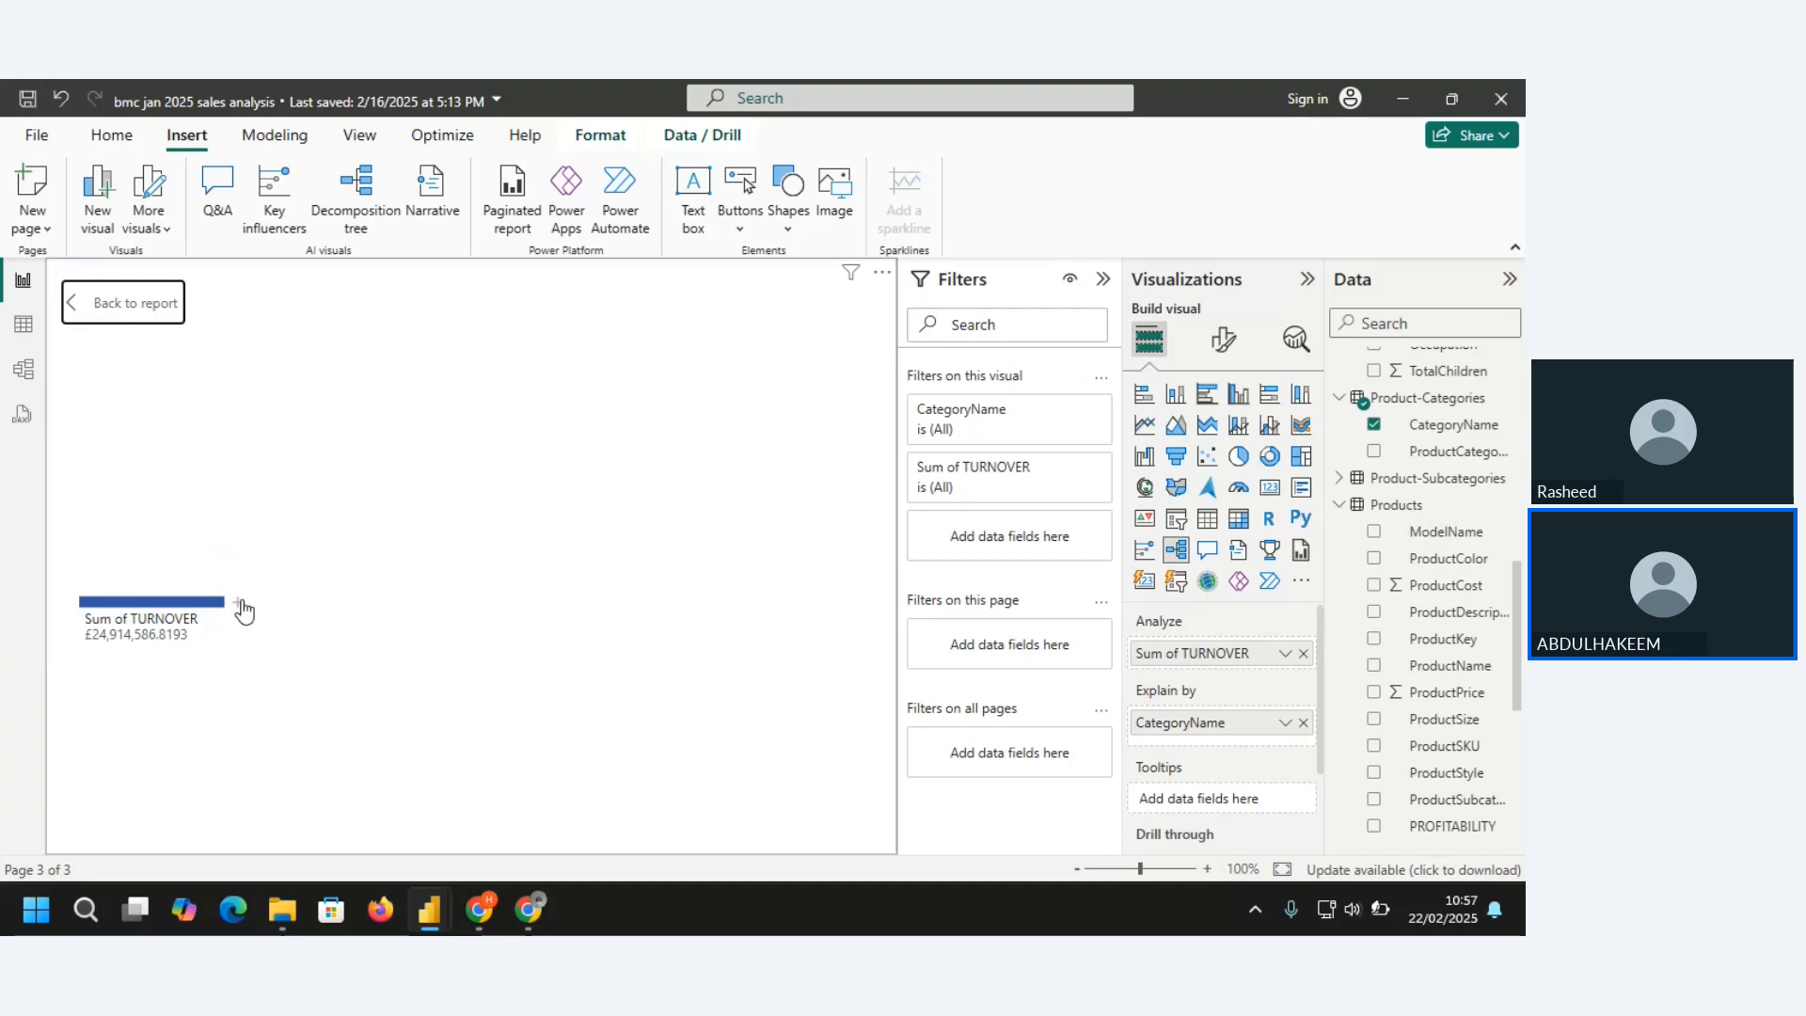
click(237, 602)
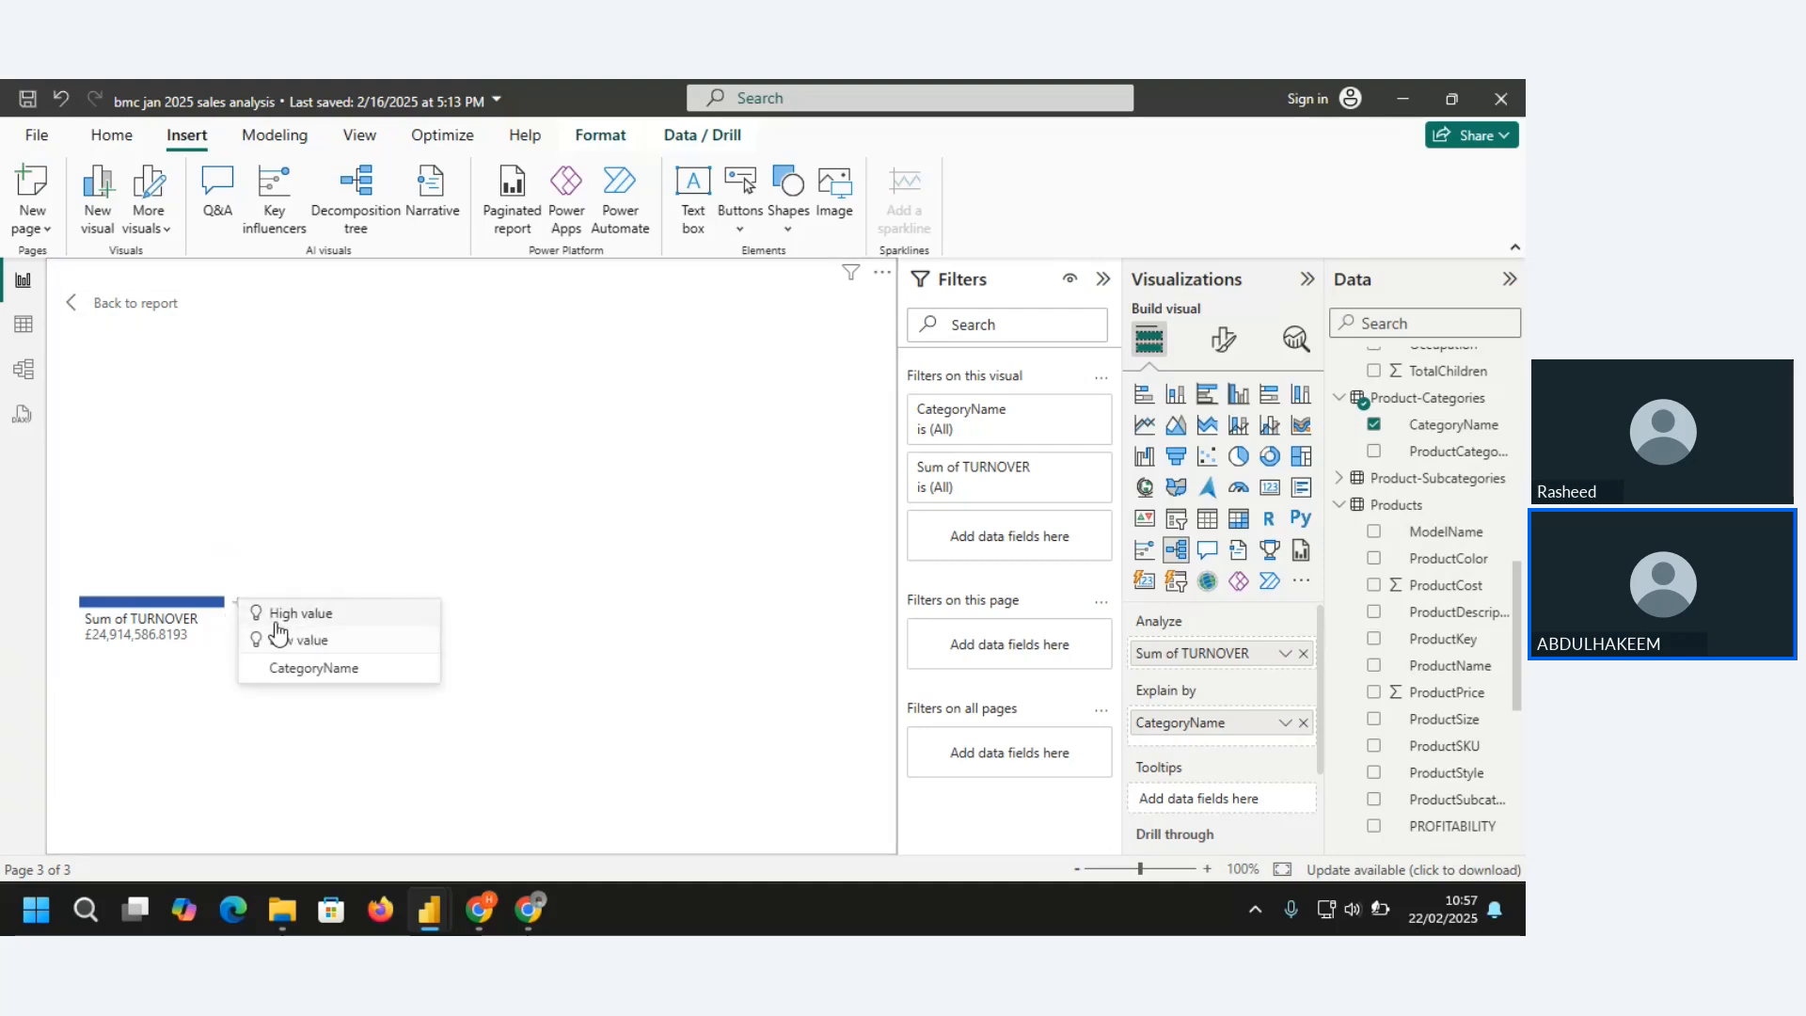
click(231, 589)
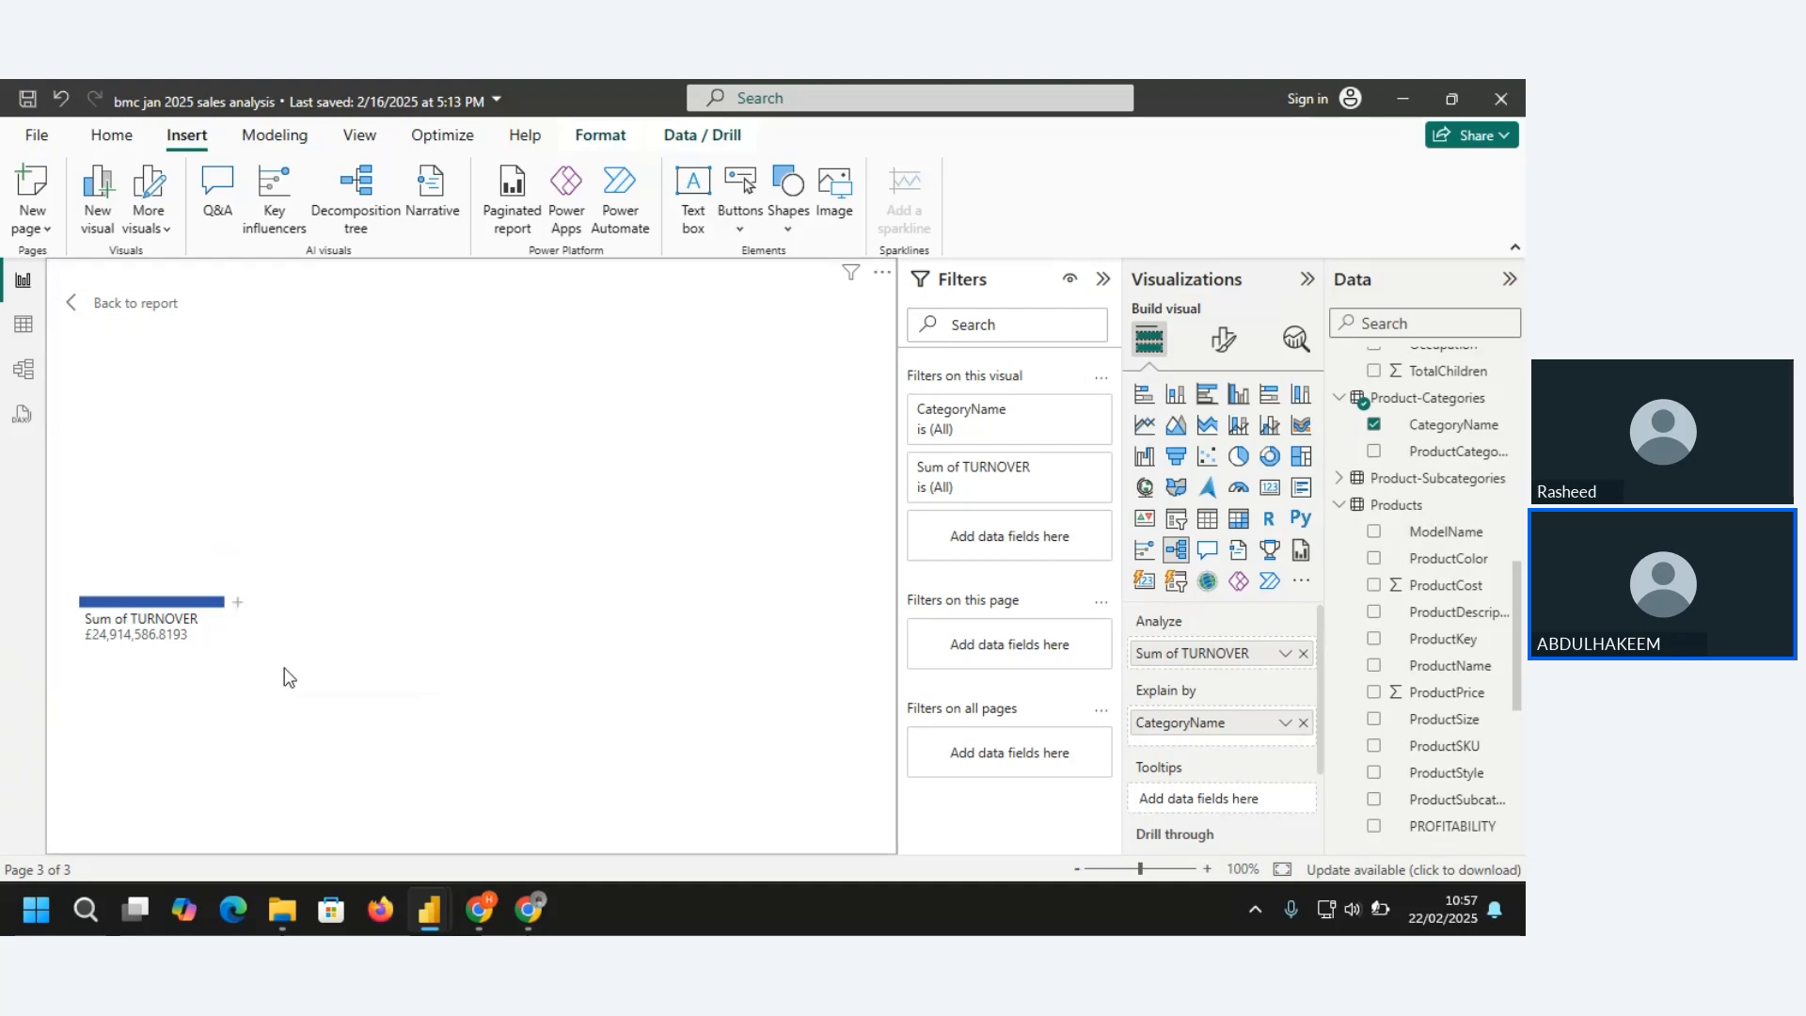
click(237, 602)
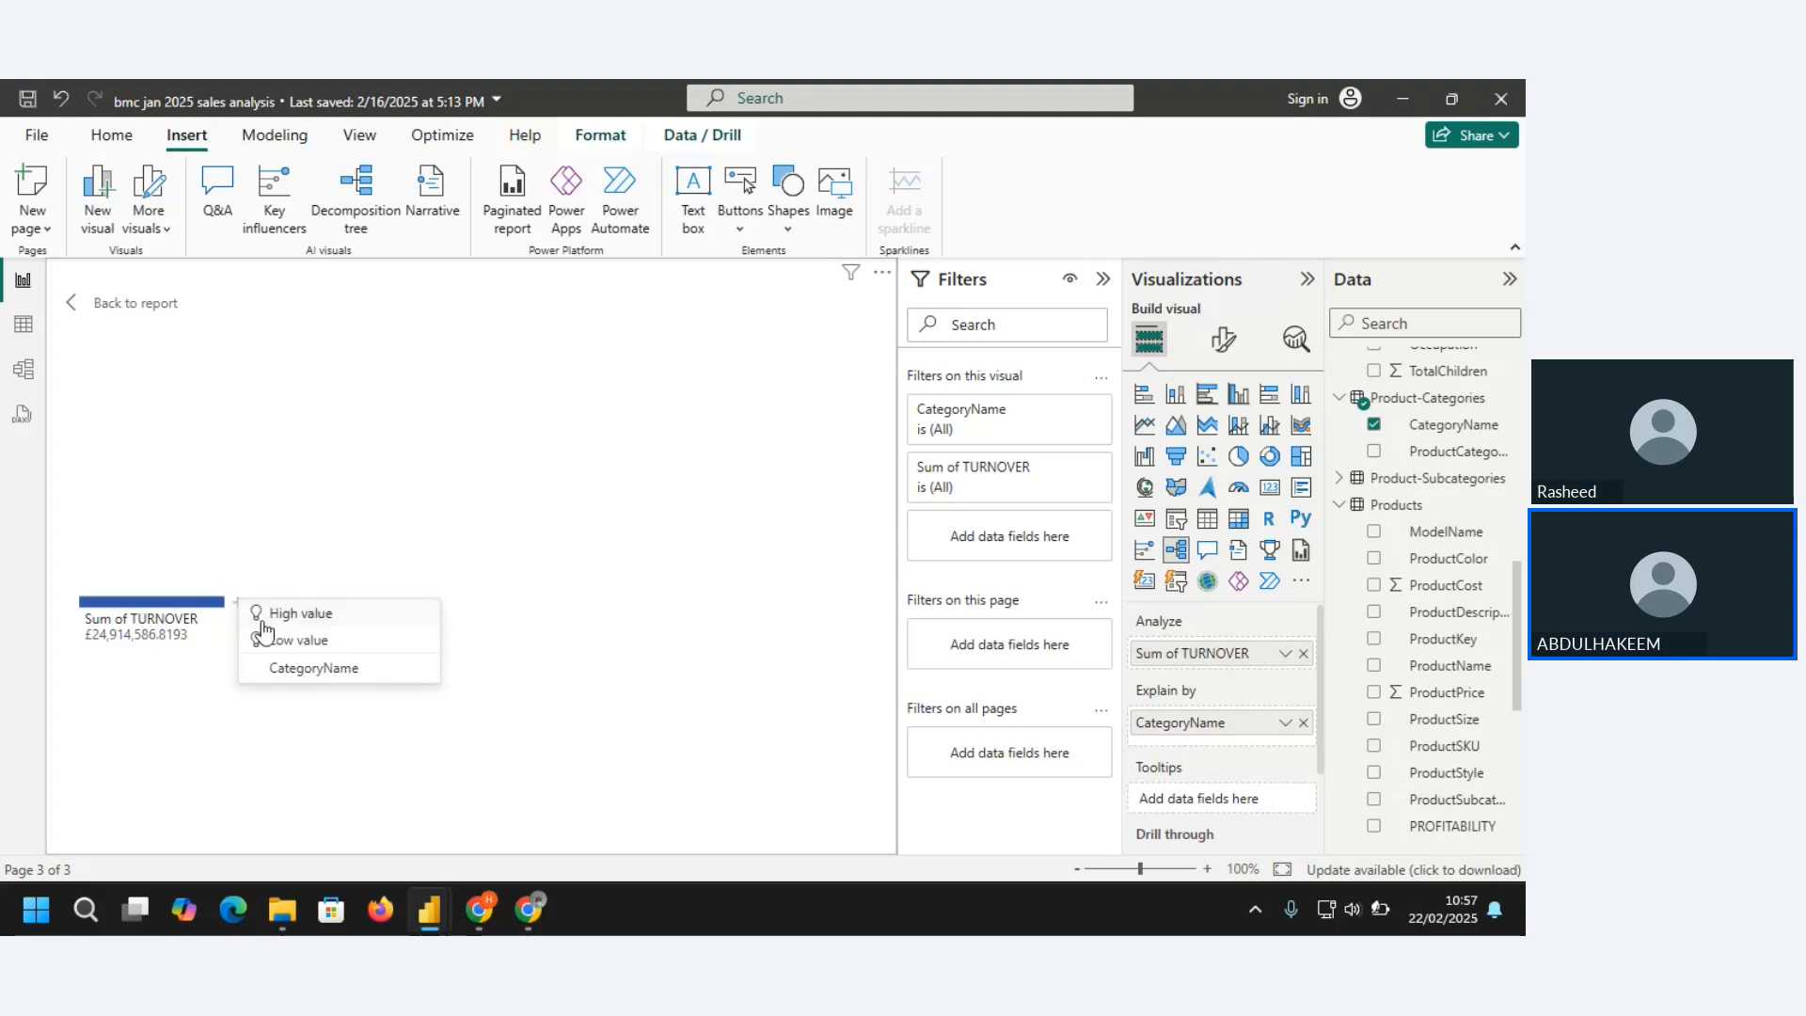
click(305, 669)
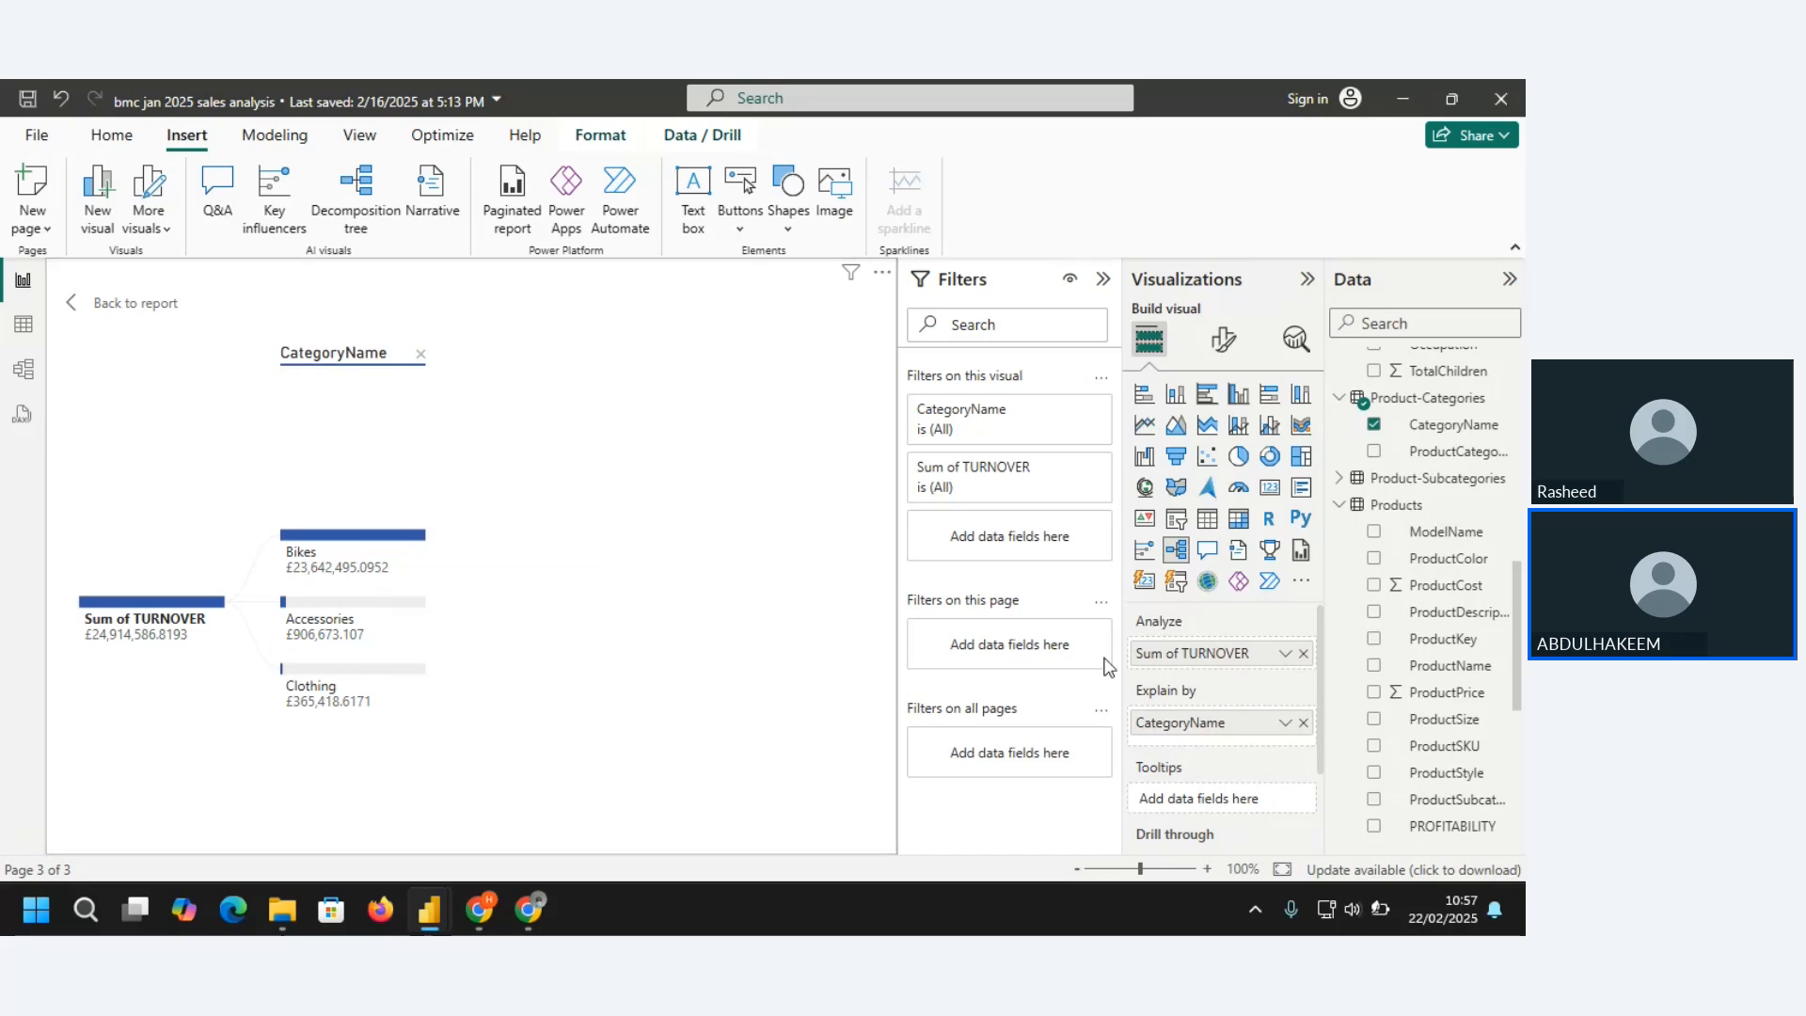
Add SubcategoryName from Product-Subcategories as an Explain by field and split the Accessories node by it
click(1345, 399)
click(1344, 425)
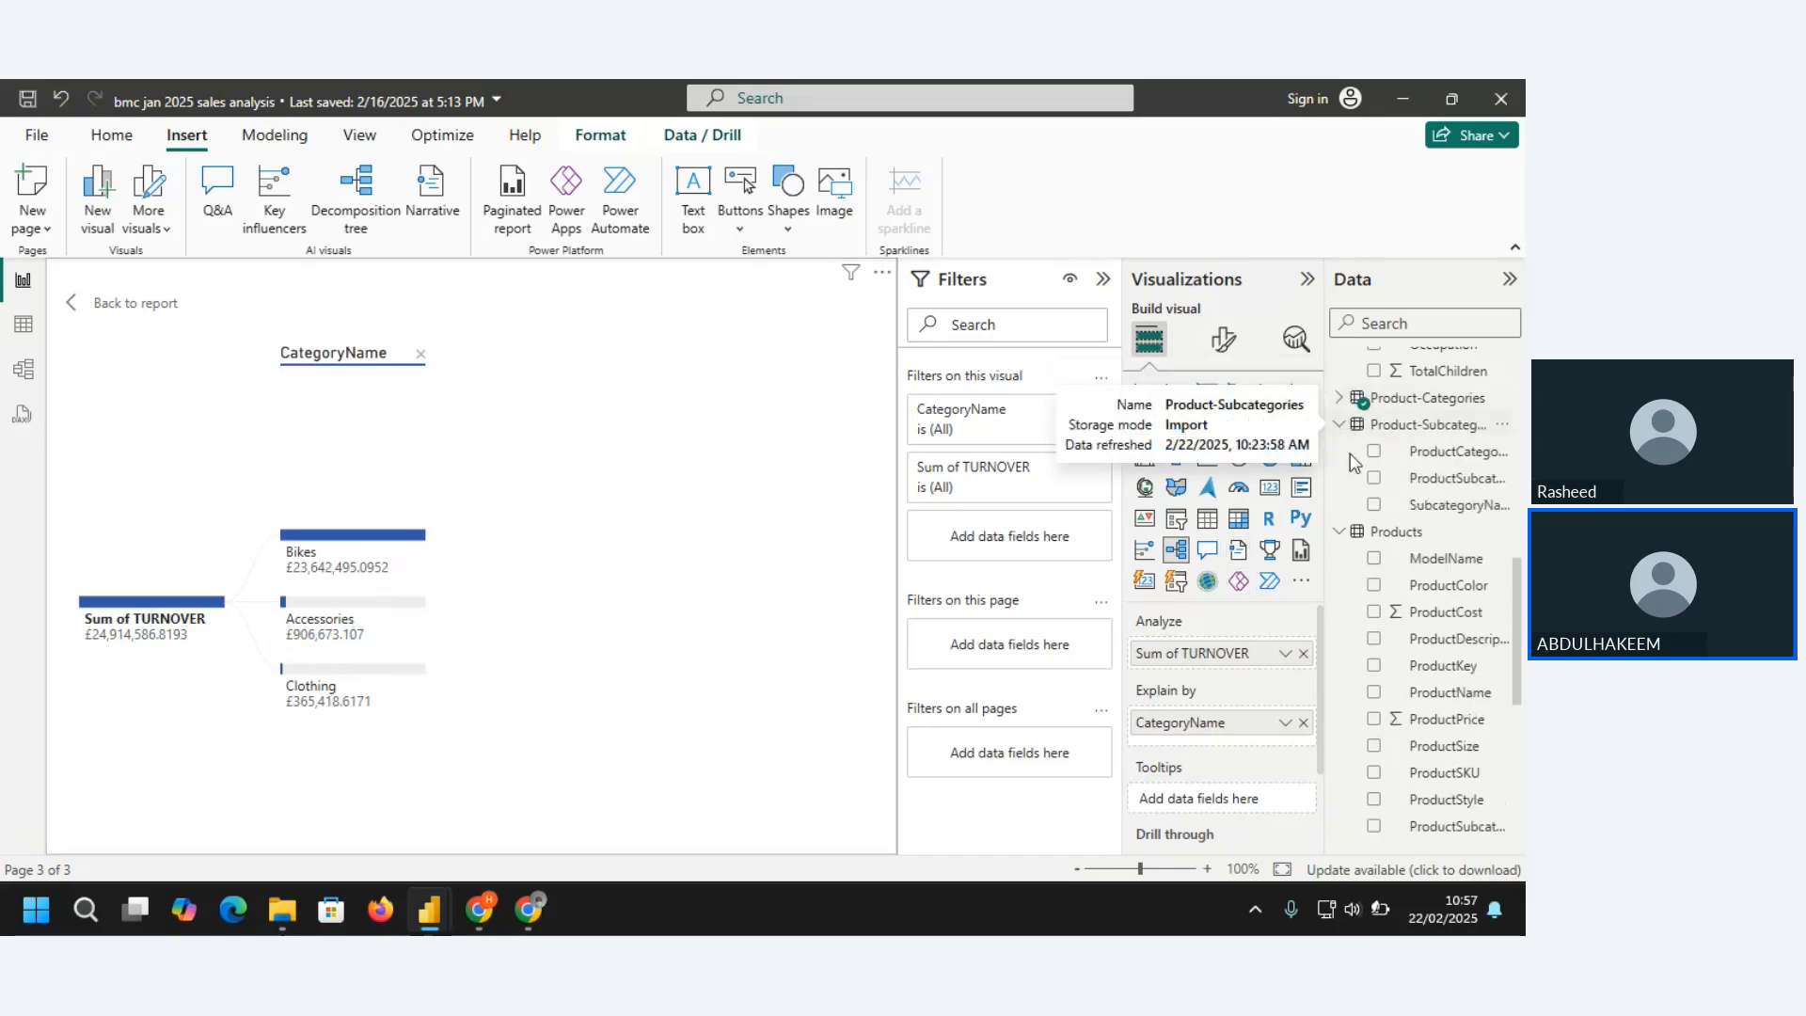
click(1374, 506)
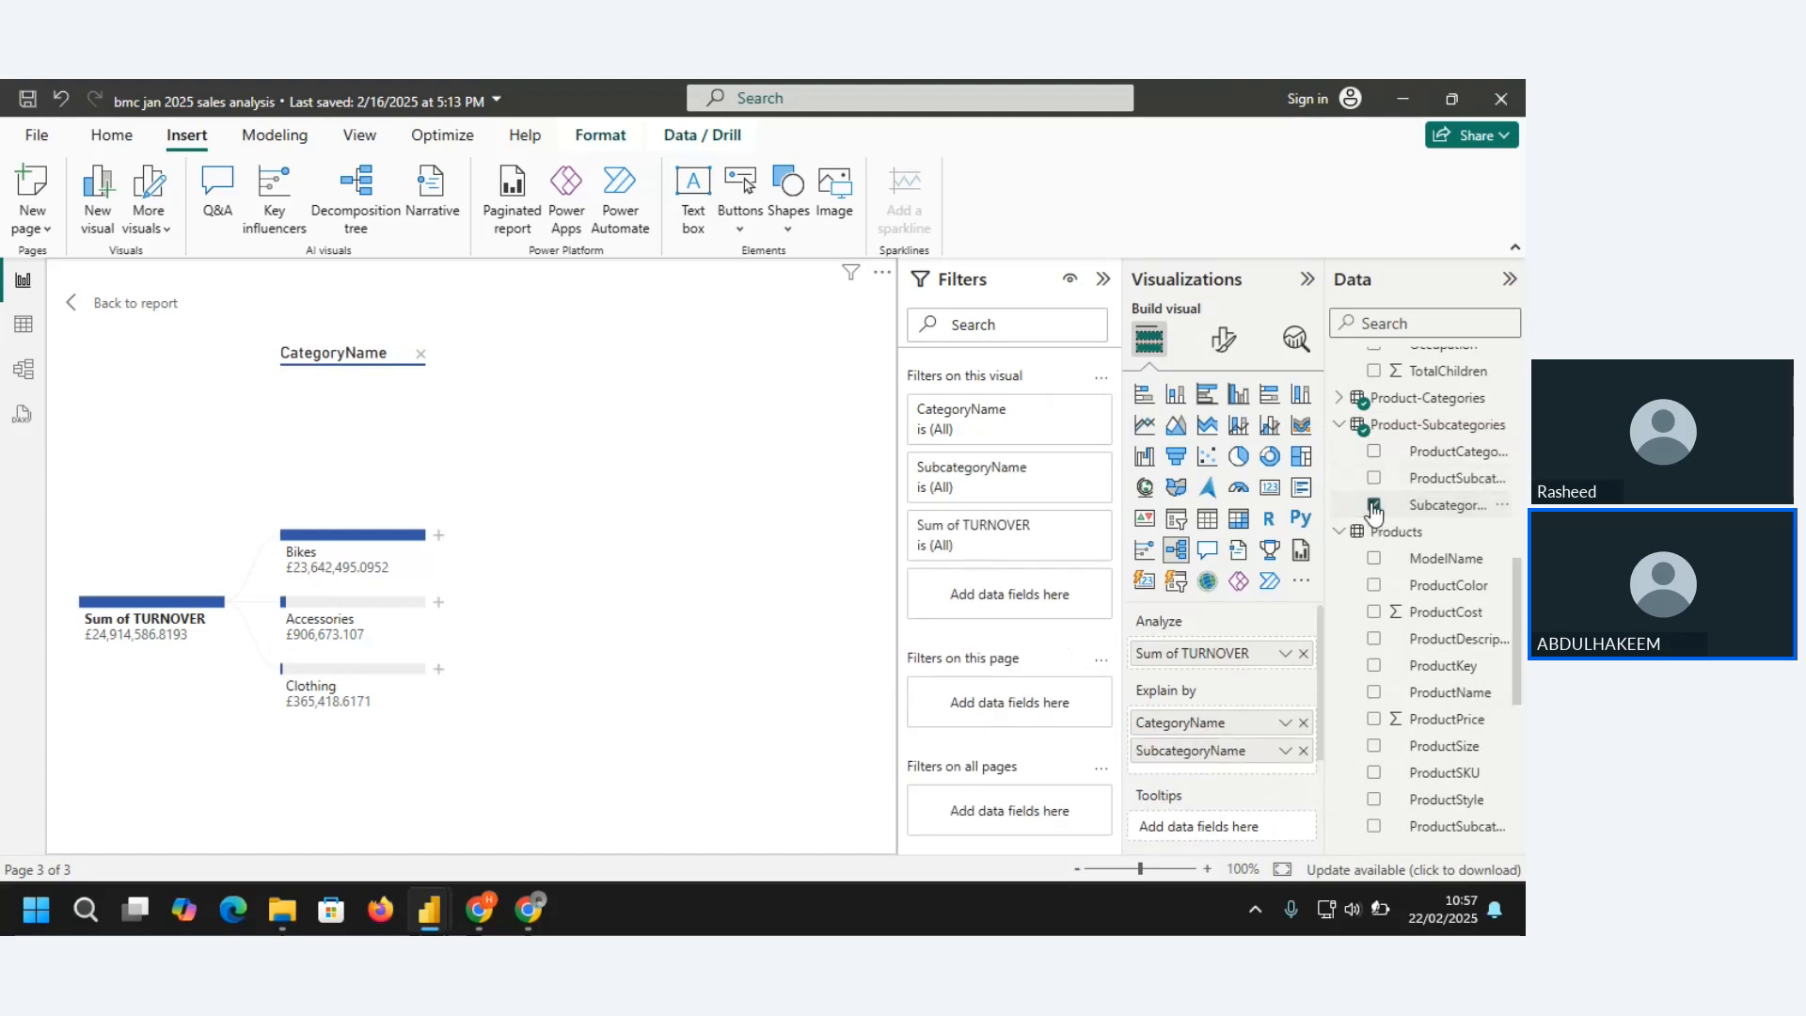
click(441, 602)
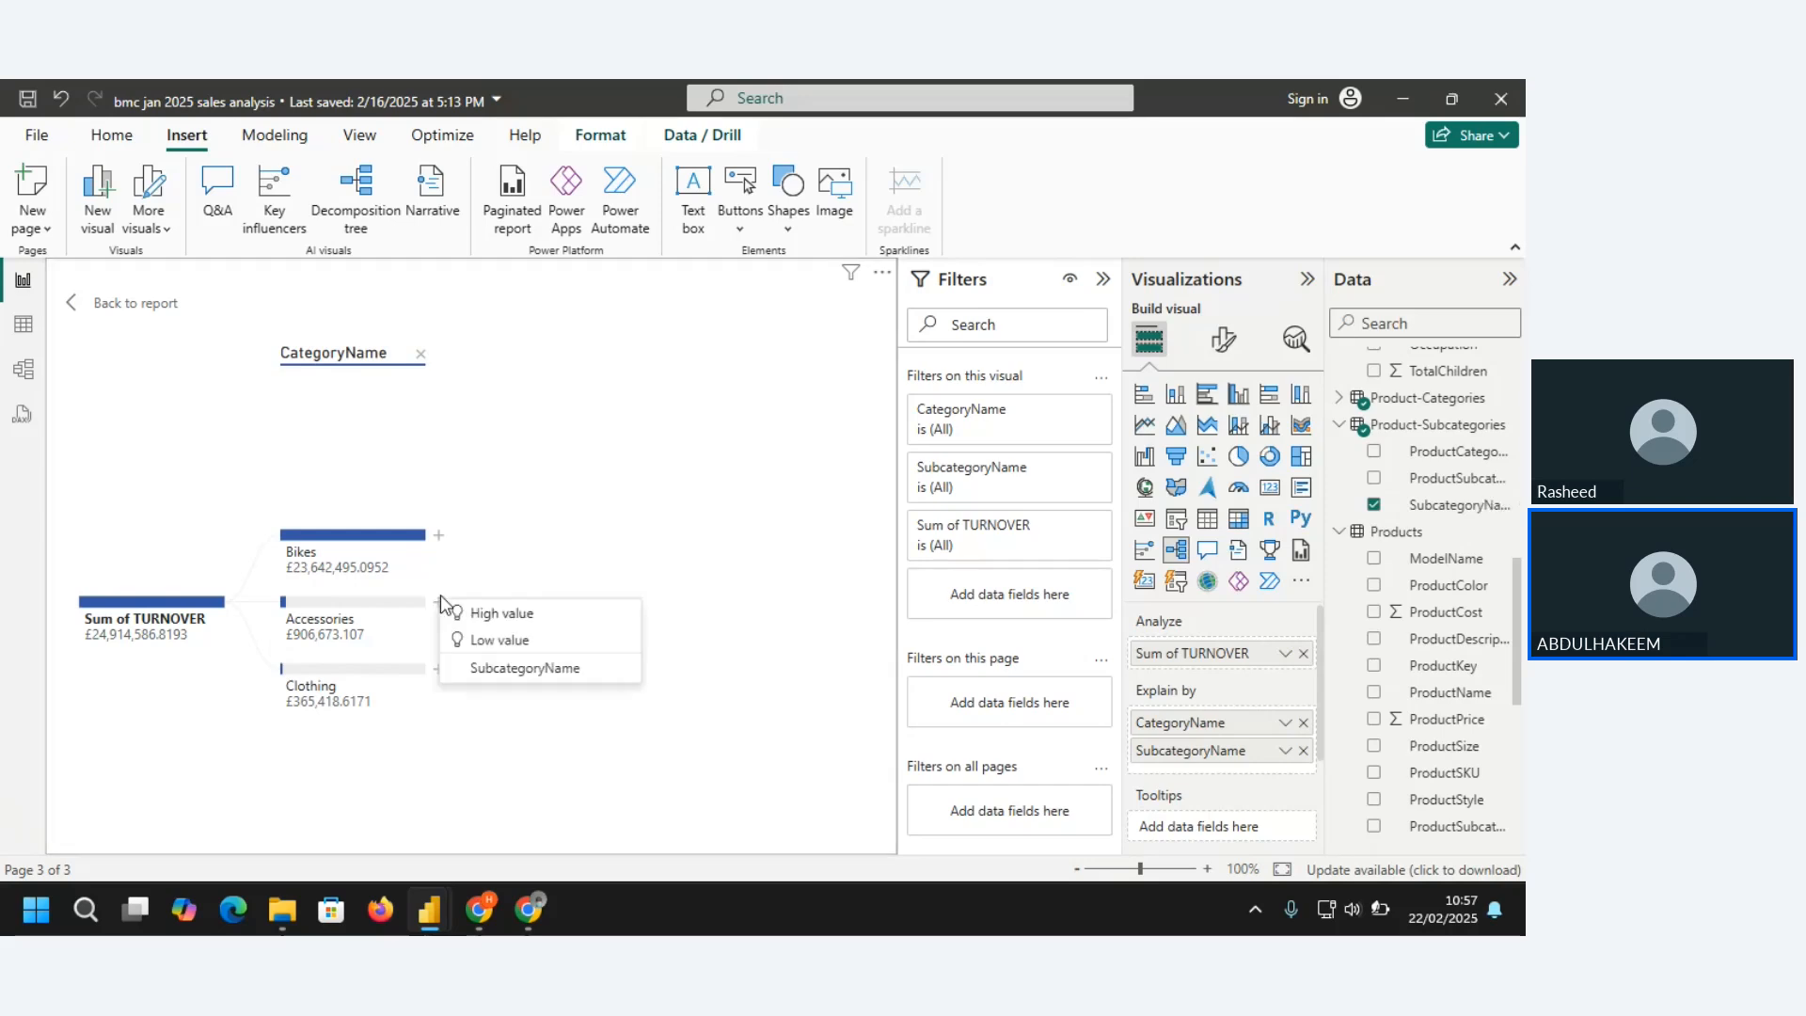
click(505, 669)
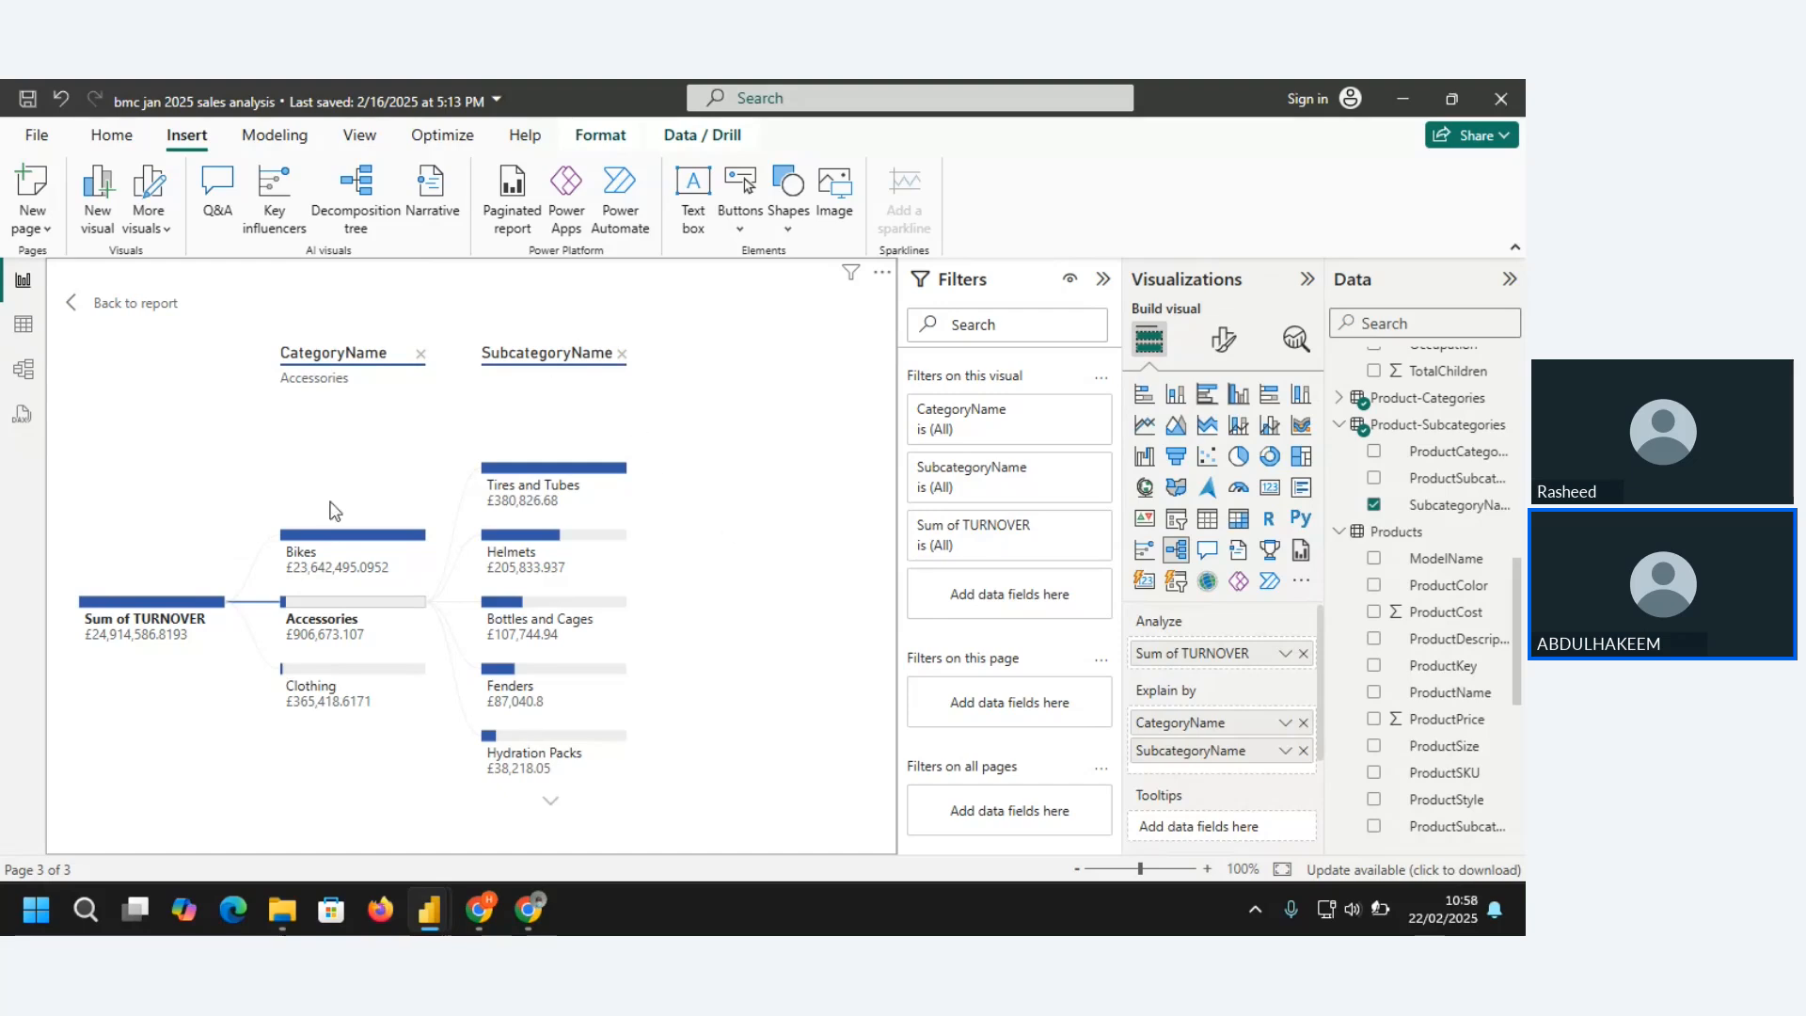
Examine the subcategory breakdown of the Bikes, Accessories and Clothing nodes in turn, leaving Clothing expanded
click(405, 535)
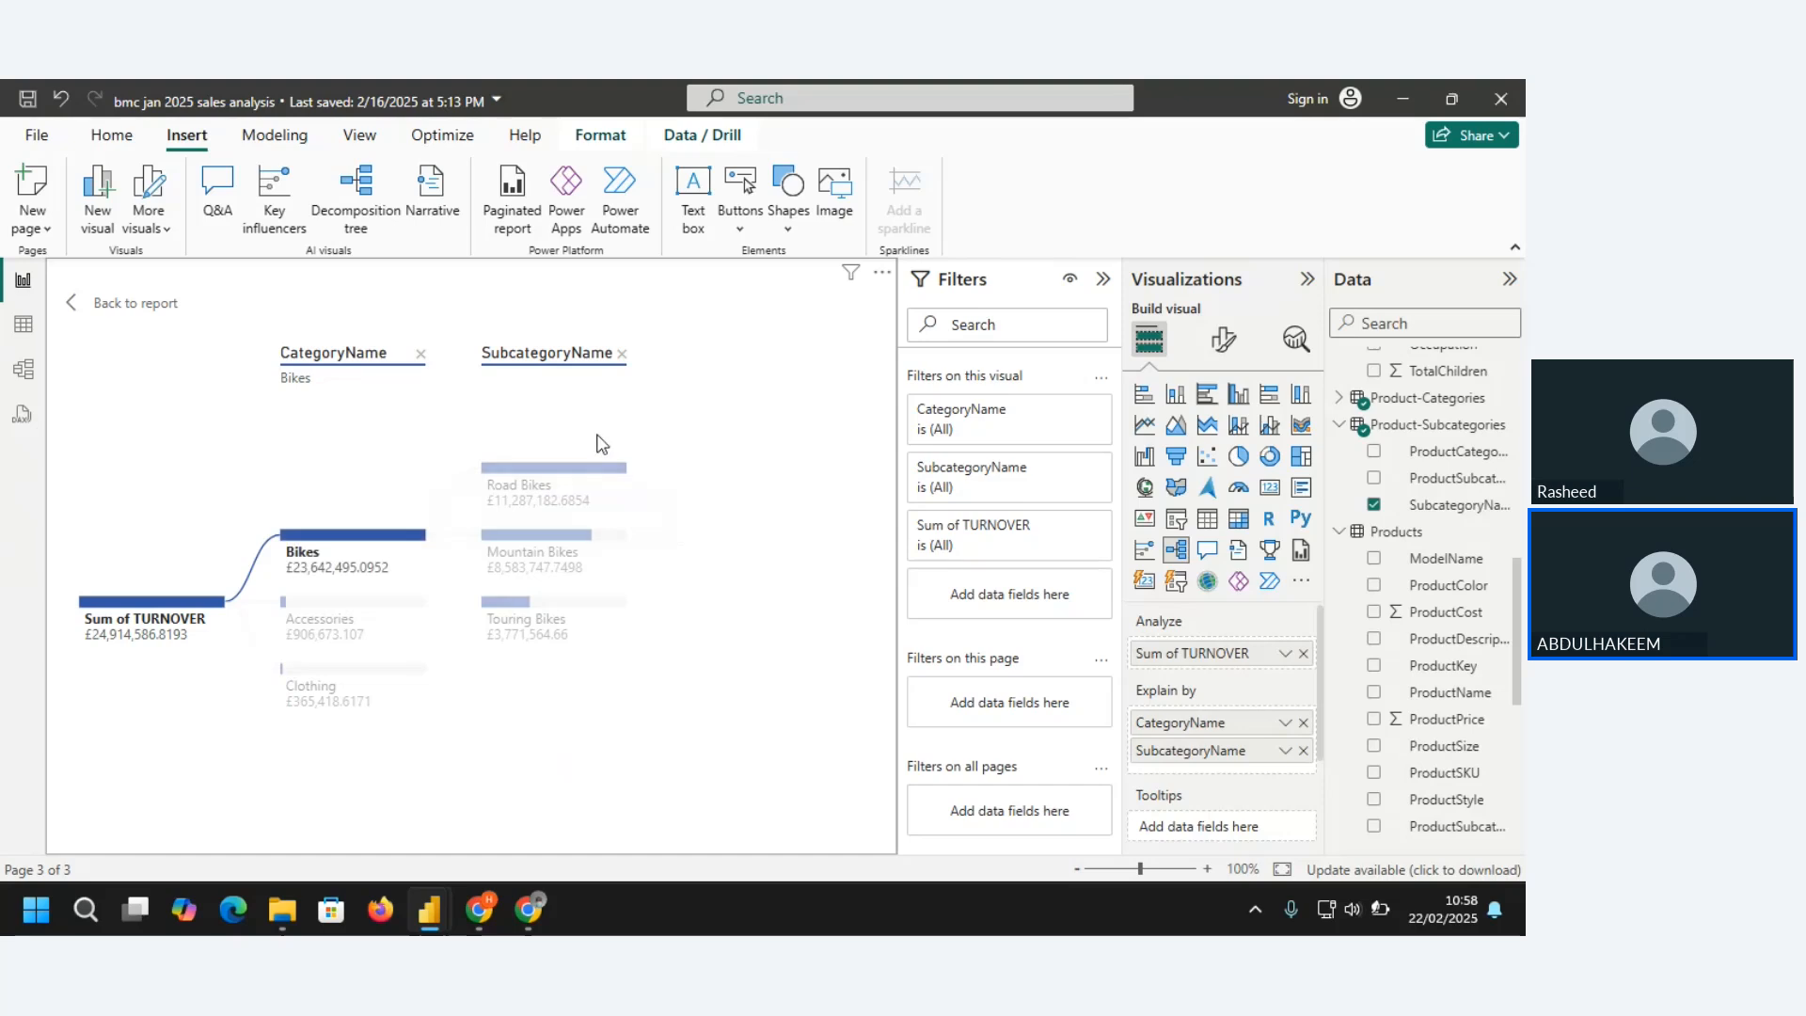
click(338, 611)
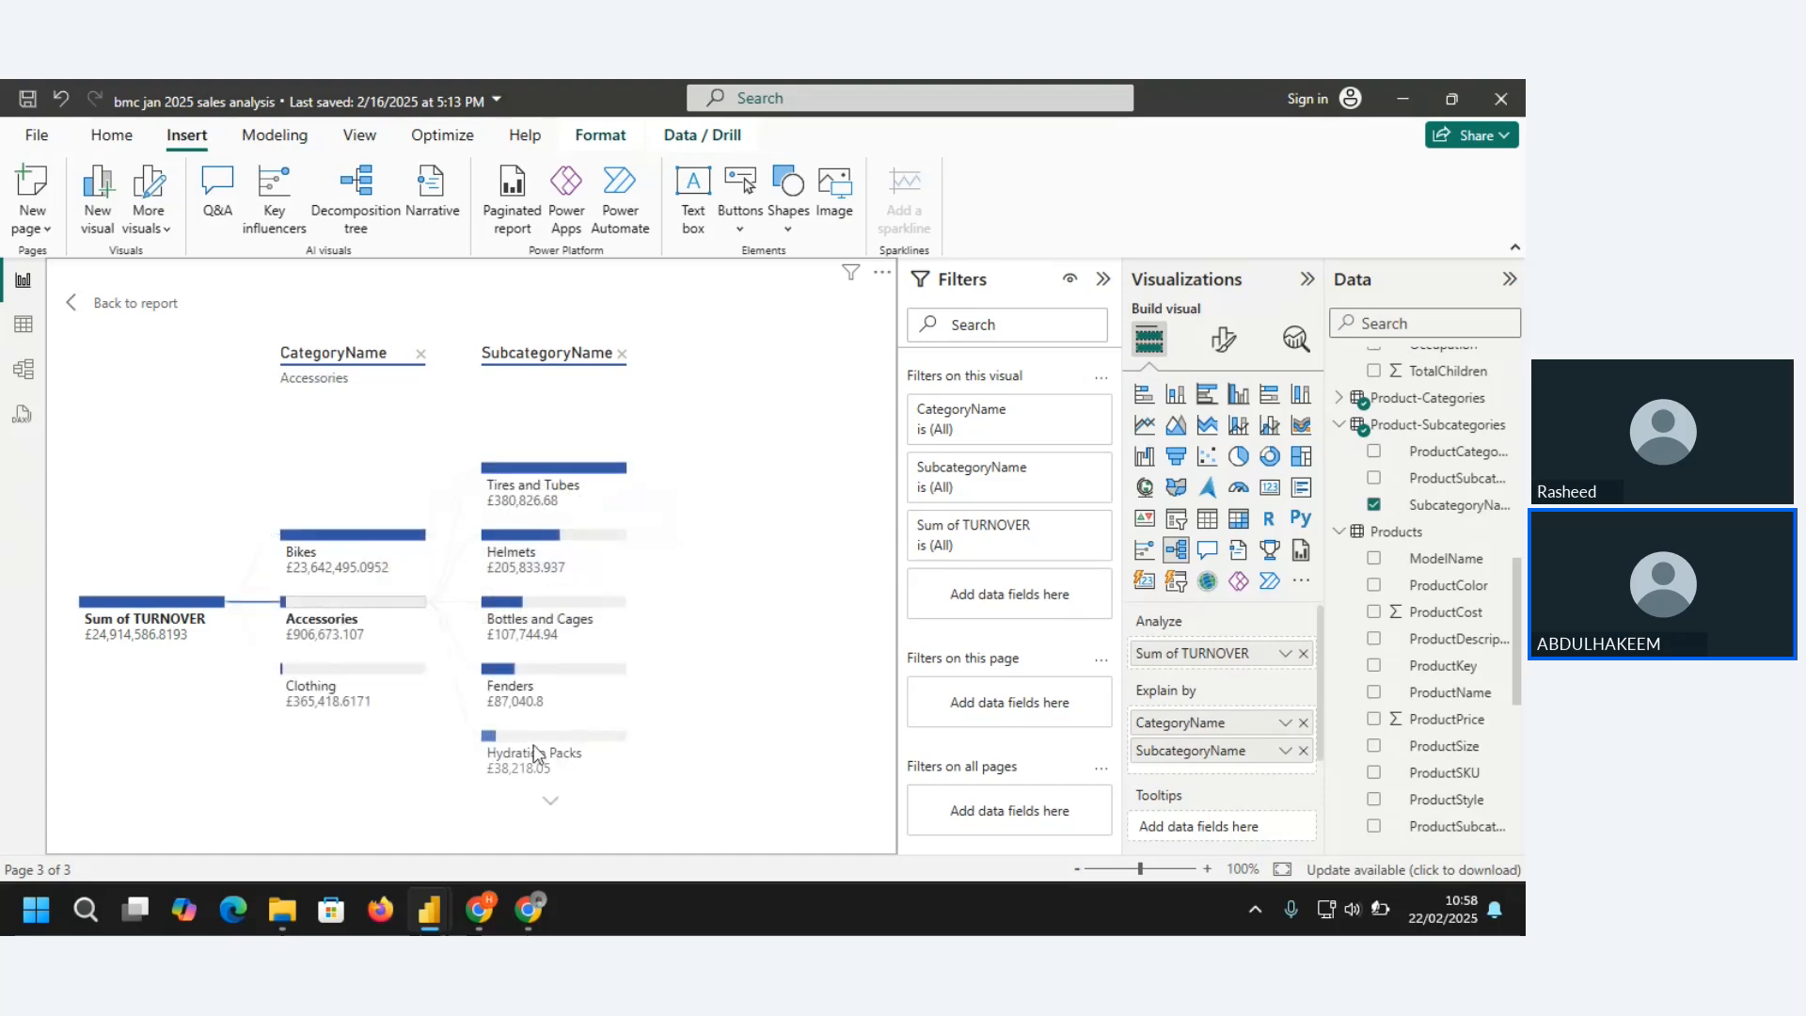
click(374, 685)
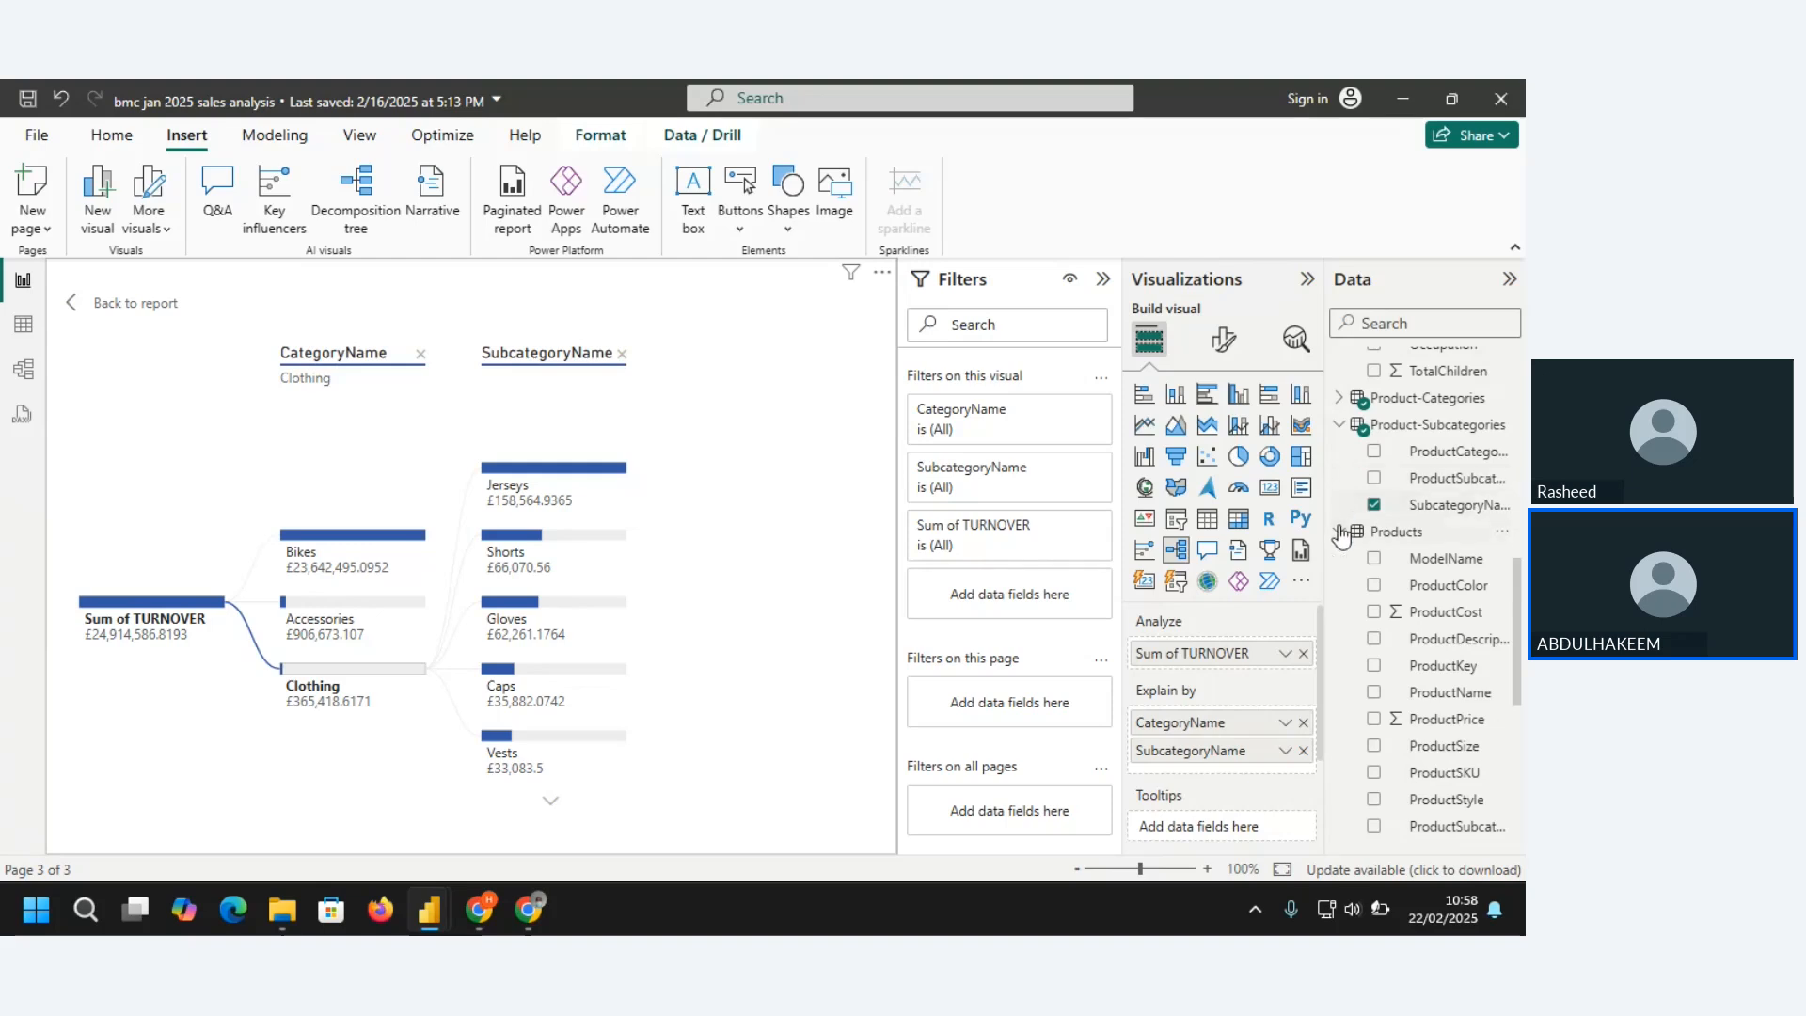
Add ProductName from Products as an Explain by field and split the Road Bikes node under Bikes by it
click(1339, 432)
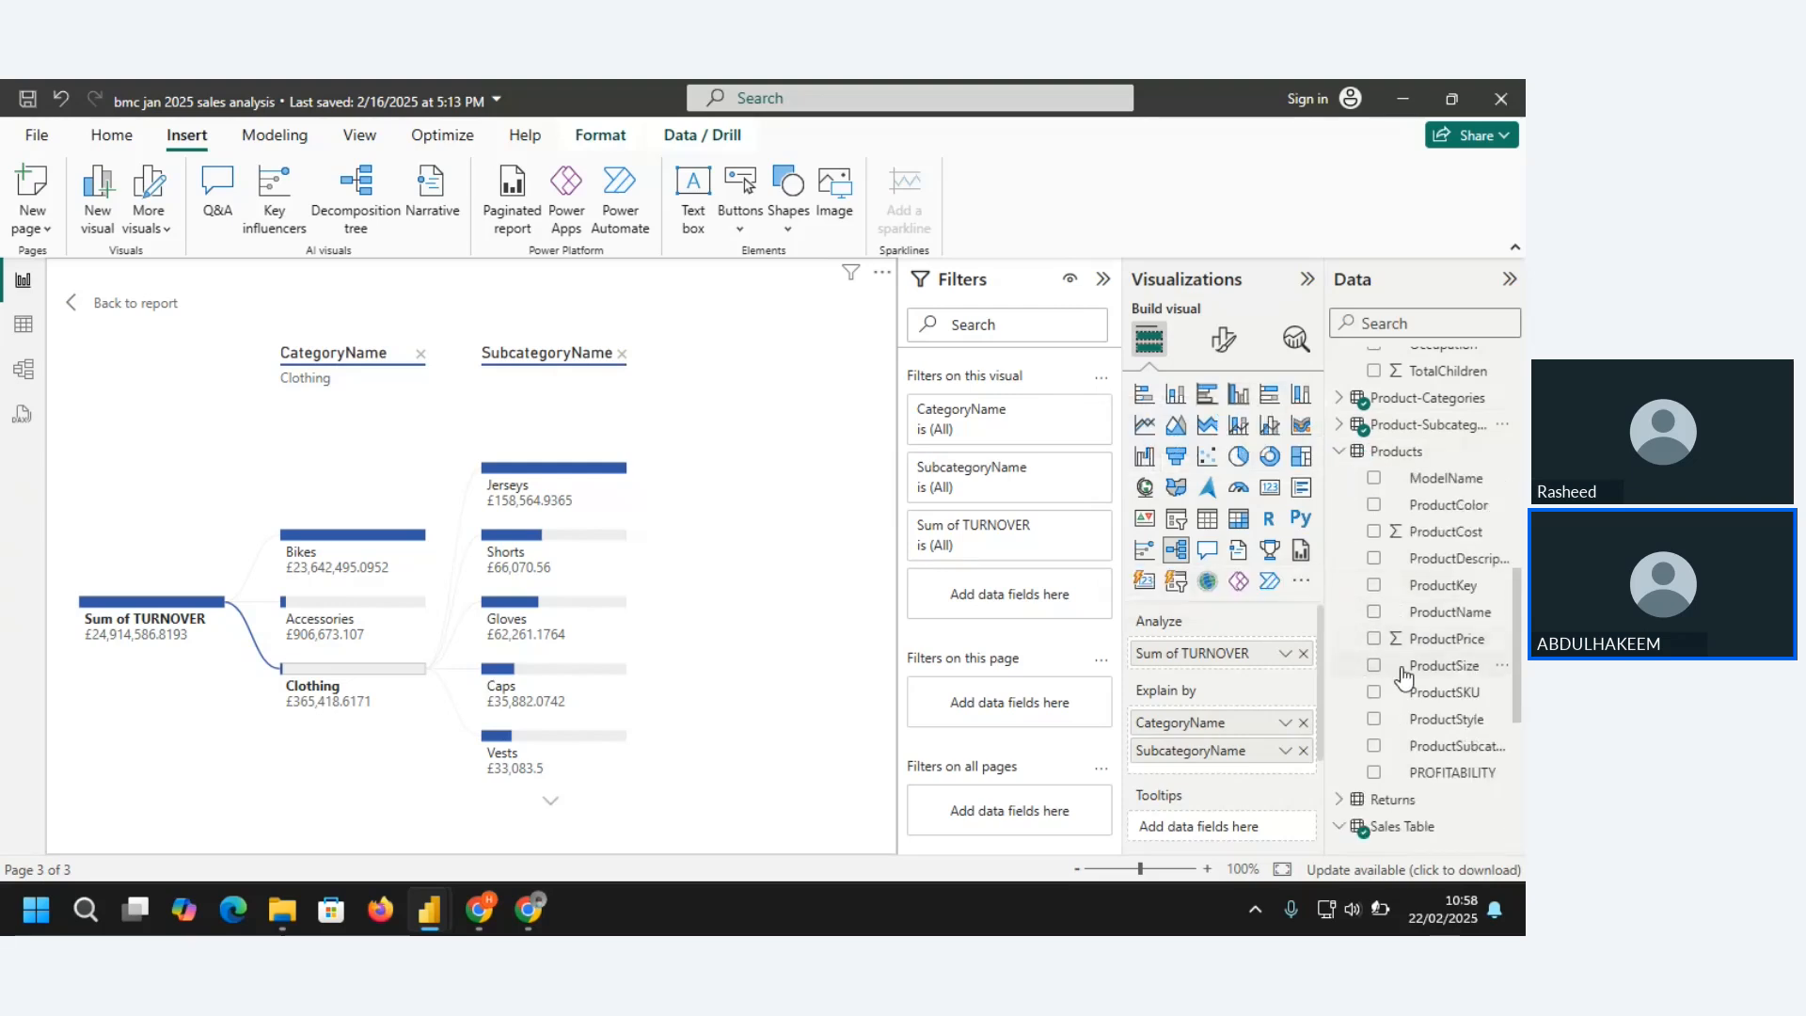
click(1374, 613)
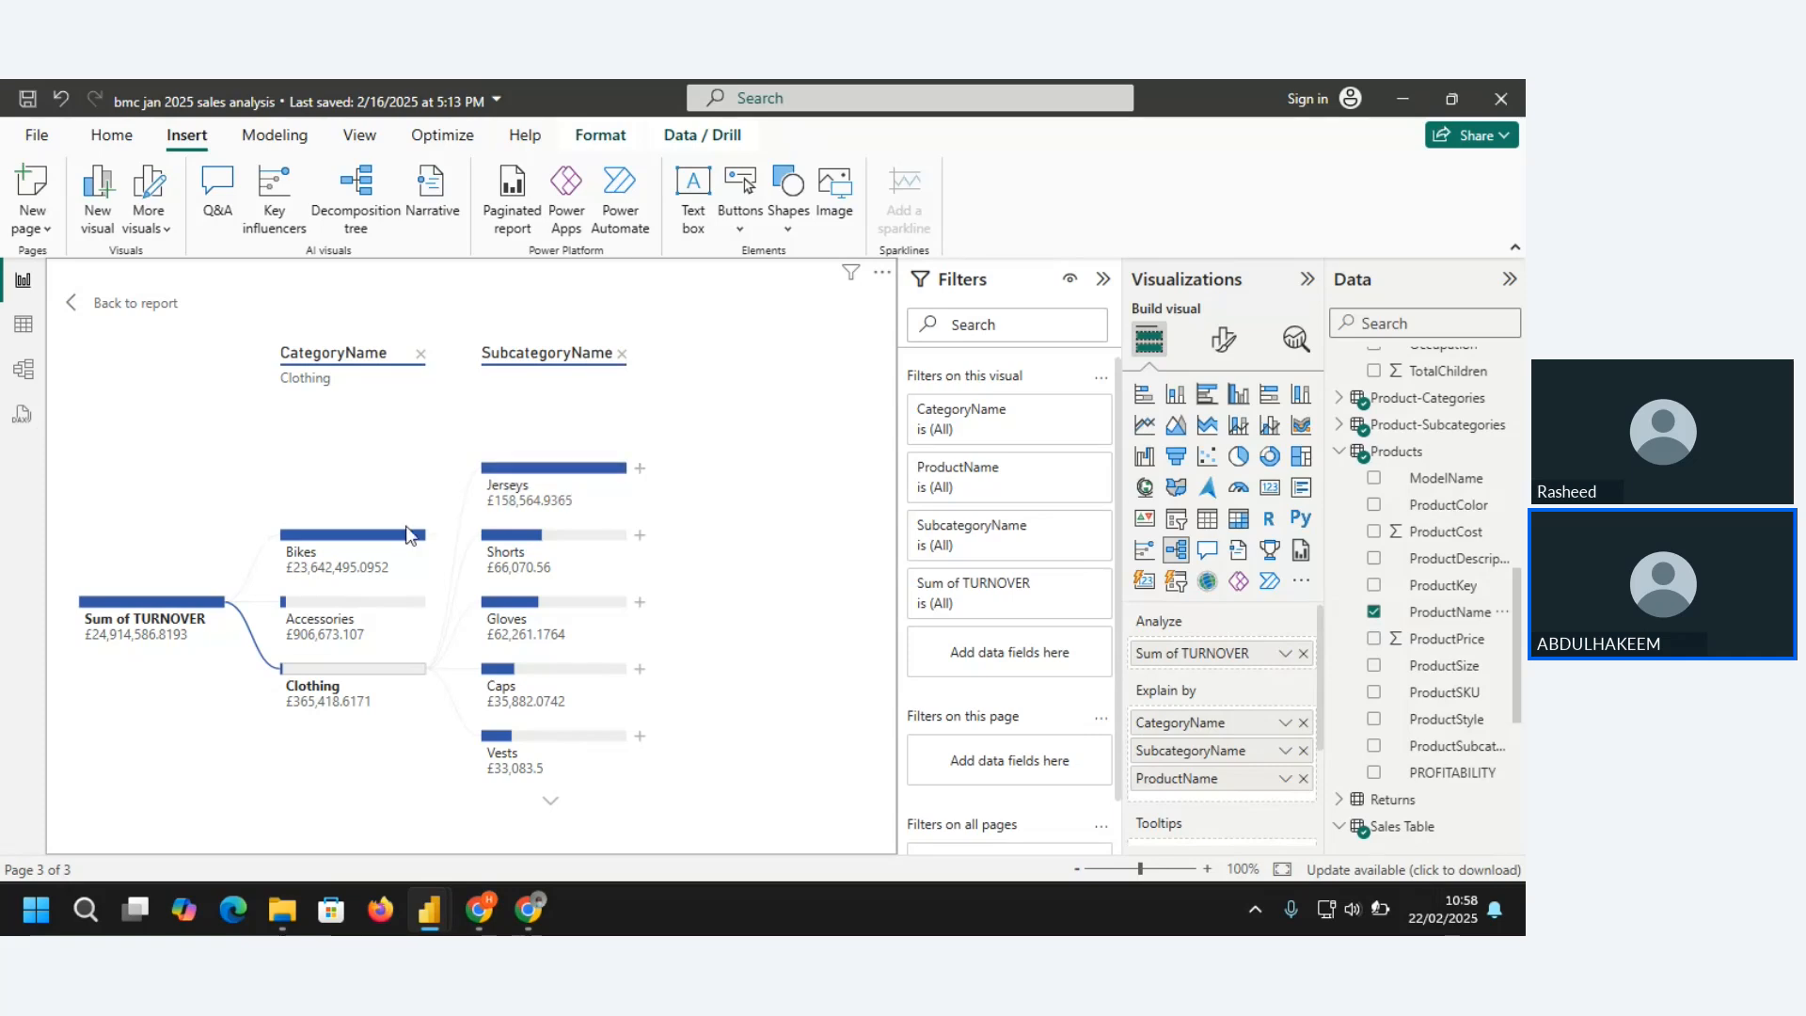
click(172, 627)
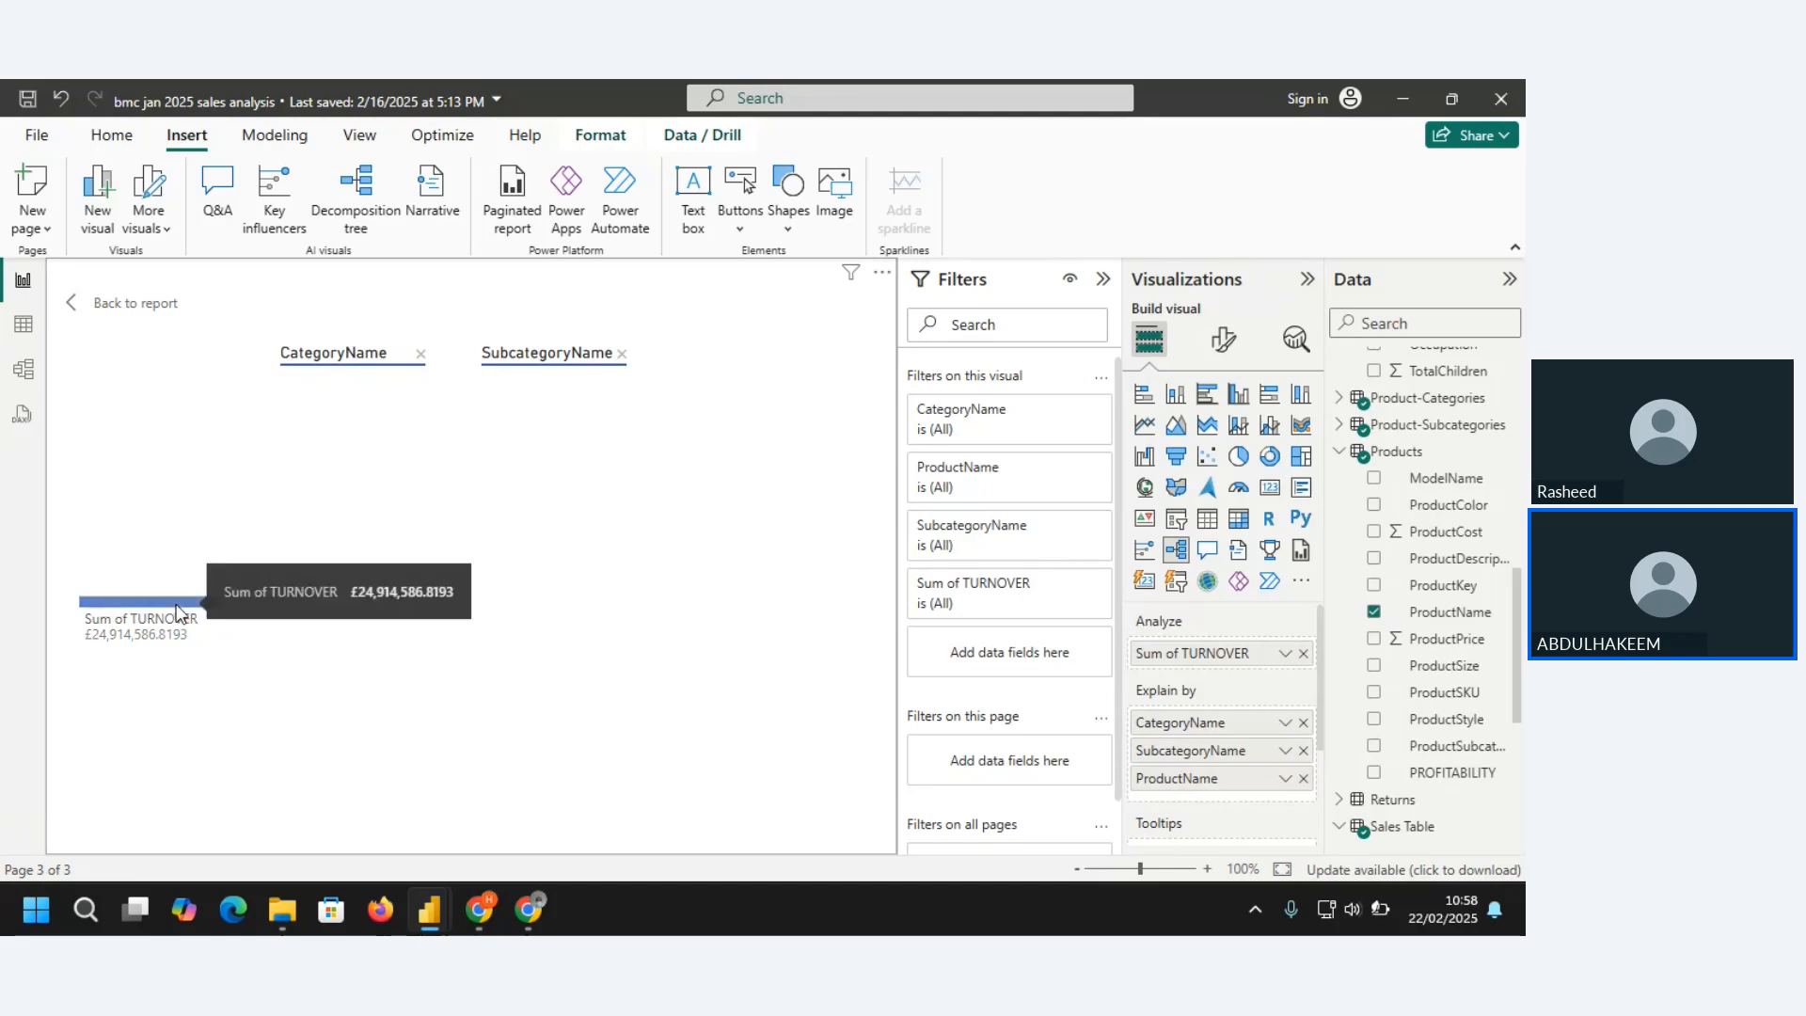
click(176, 607)
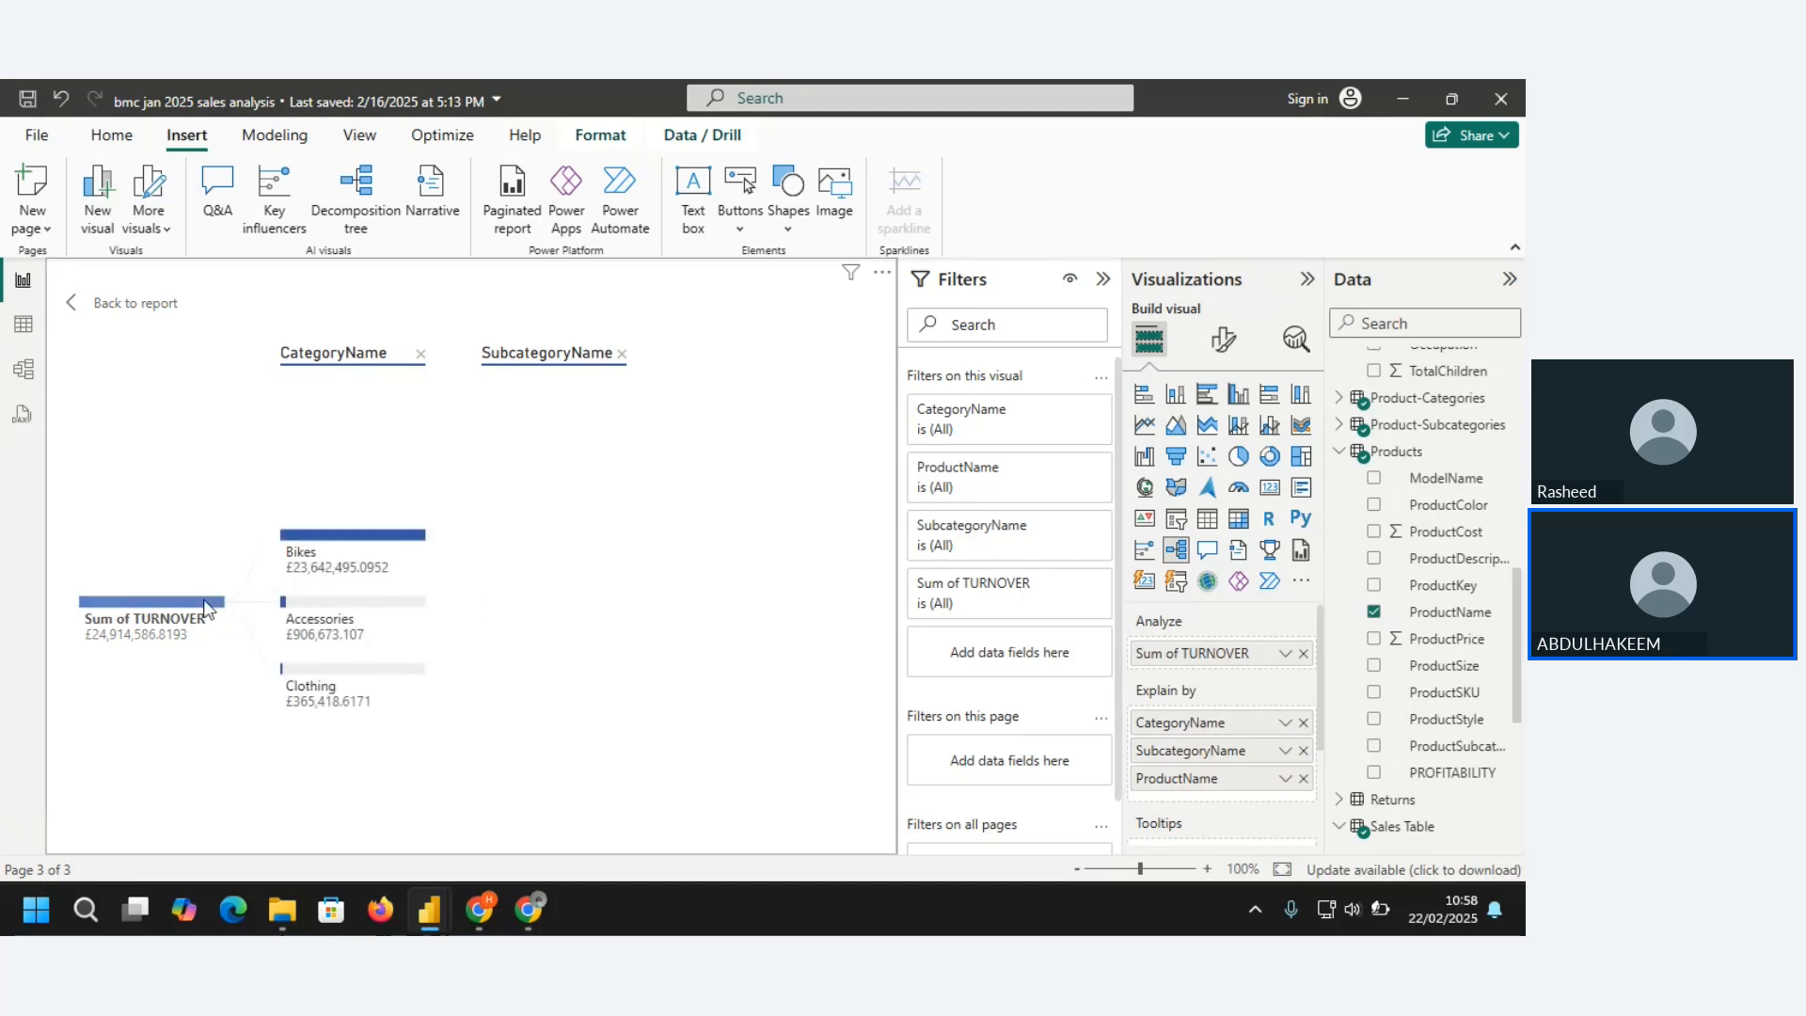
click(344, 555)
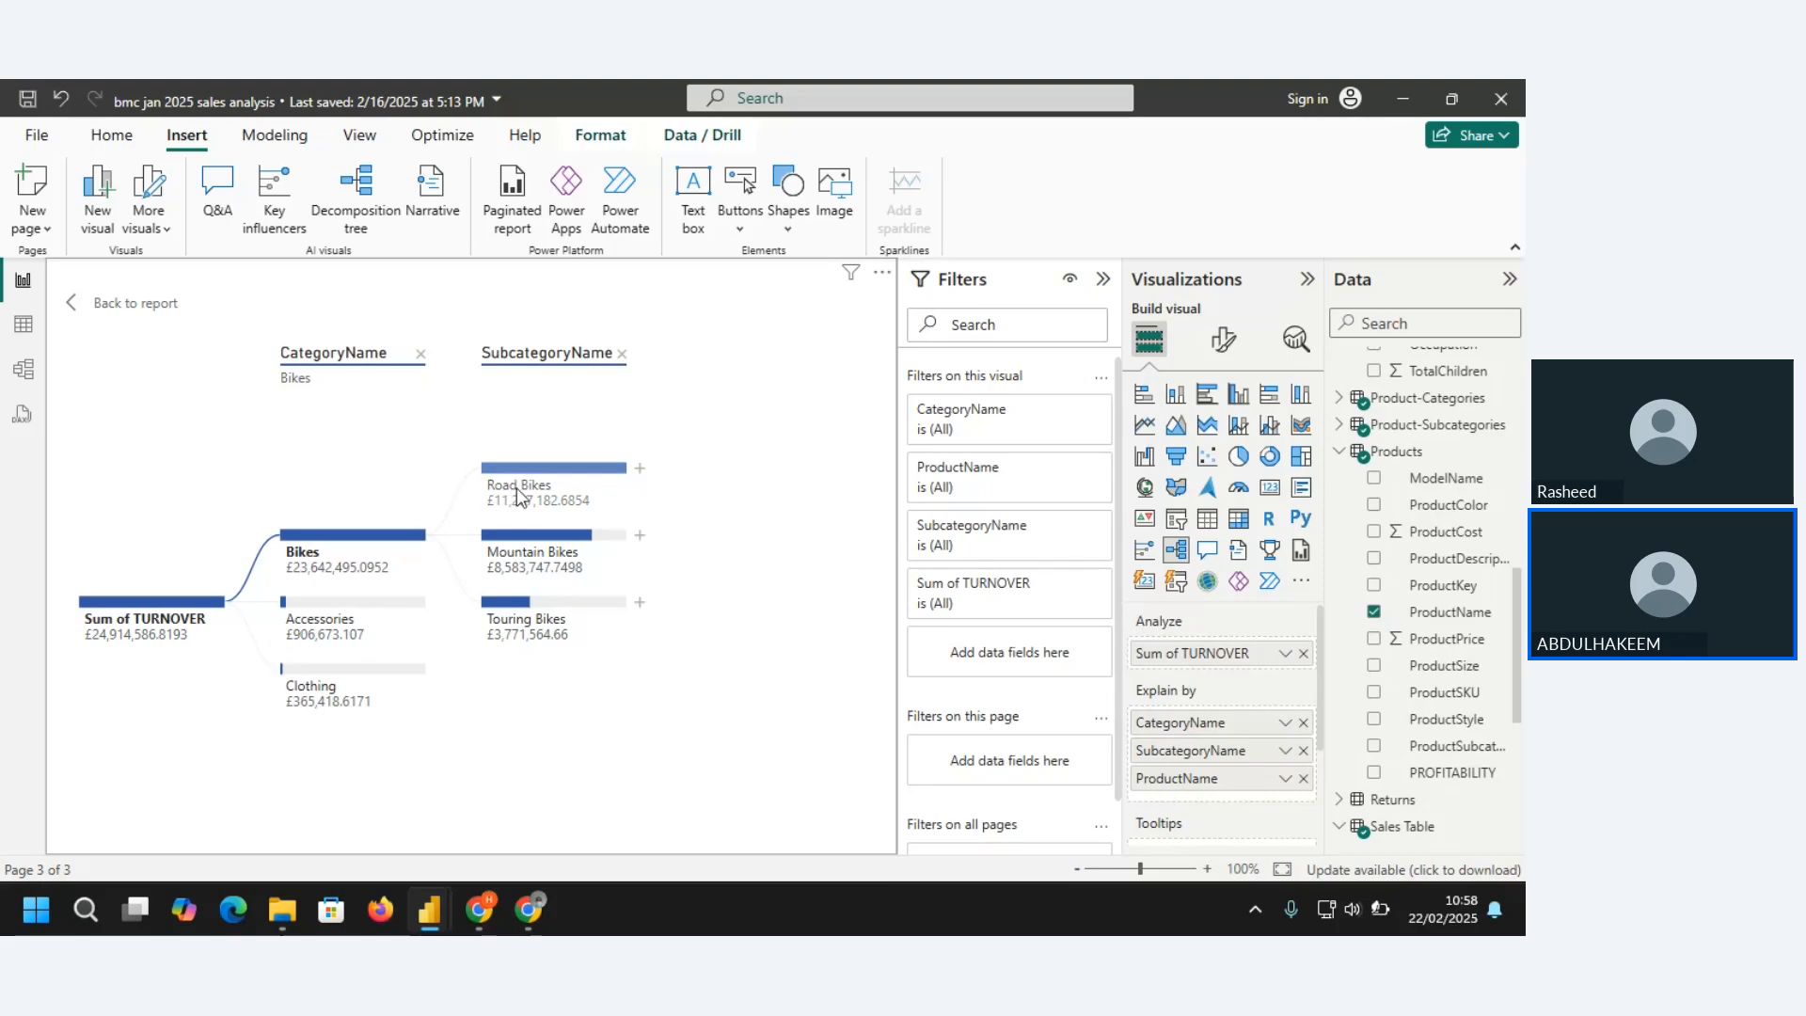
mouse_move(575, 483)
click(550, 495)
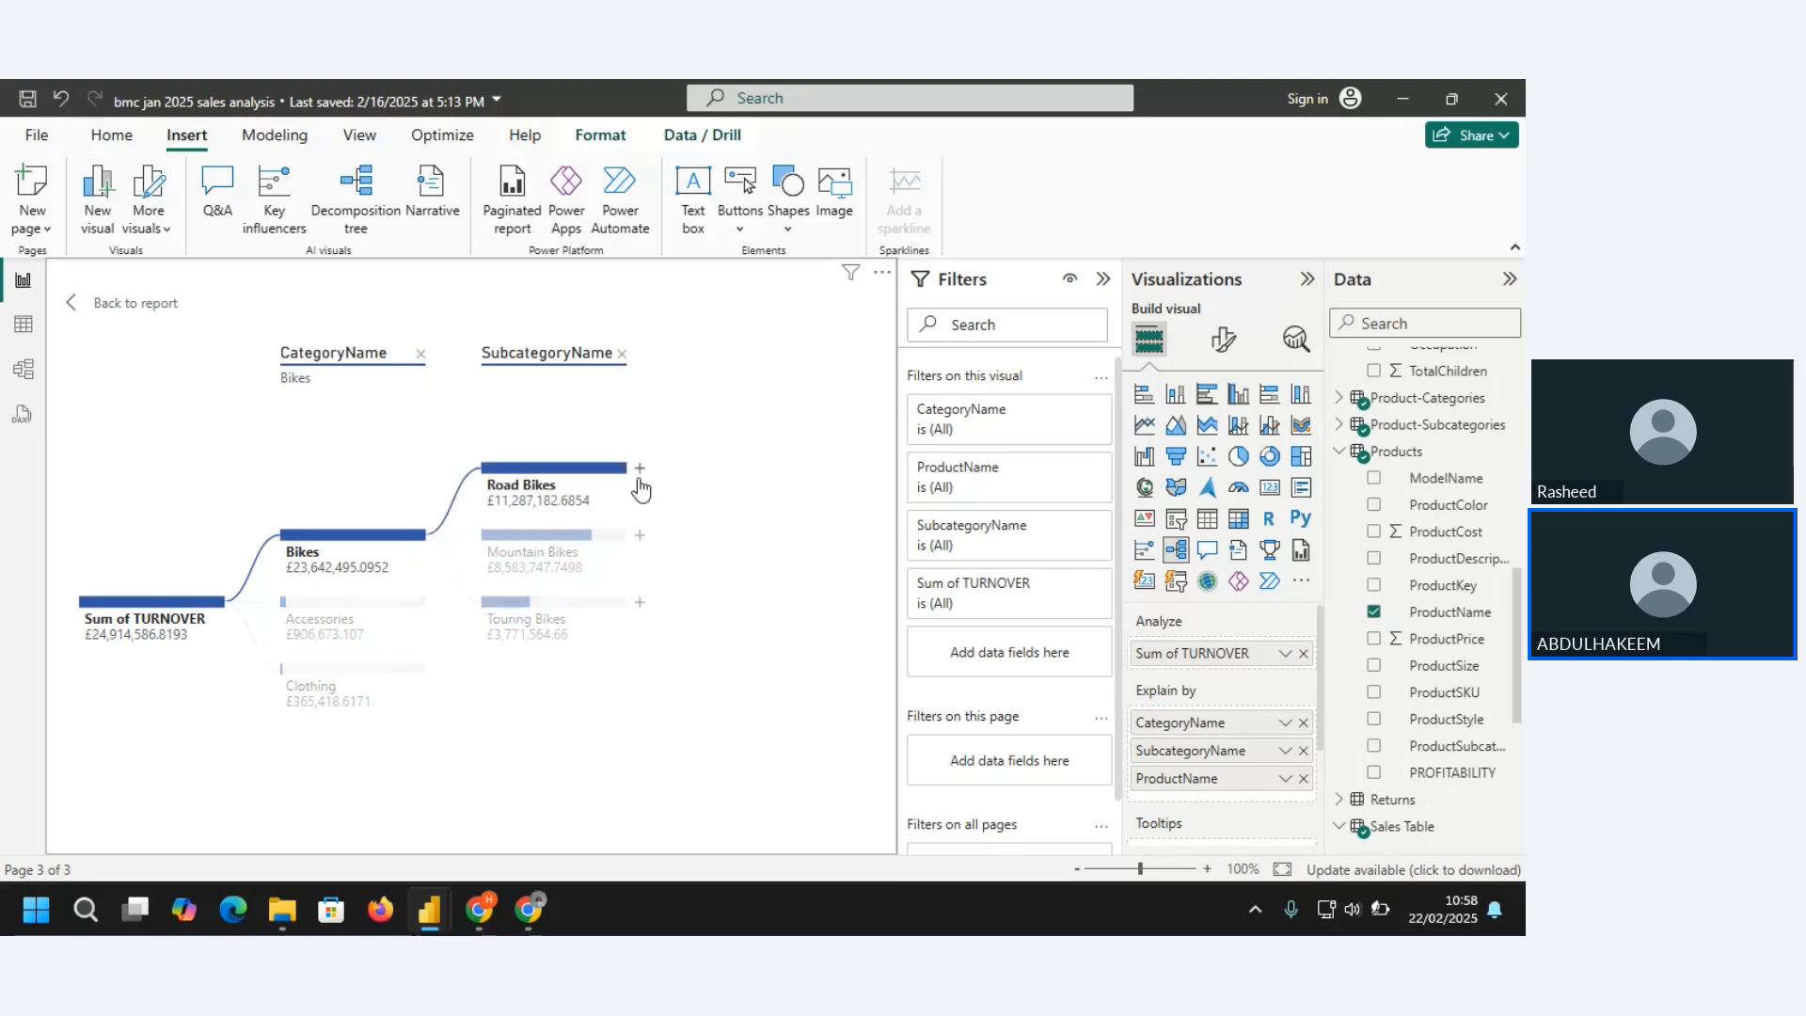
click(637, 470)
click(692, 534)
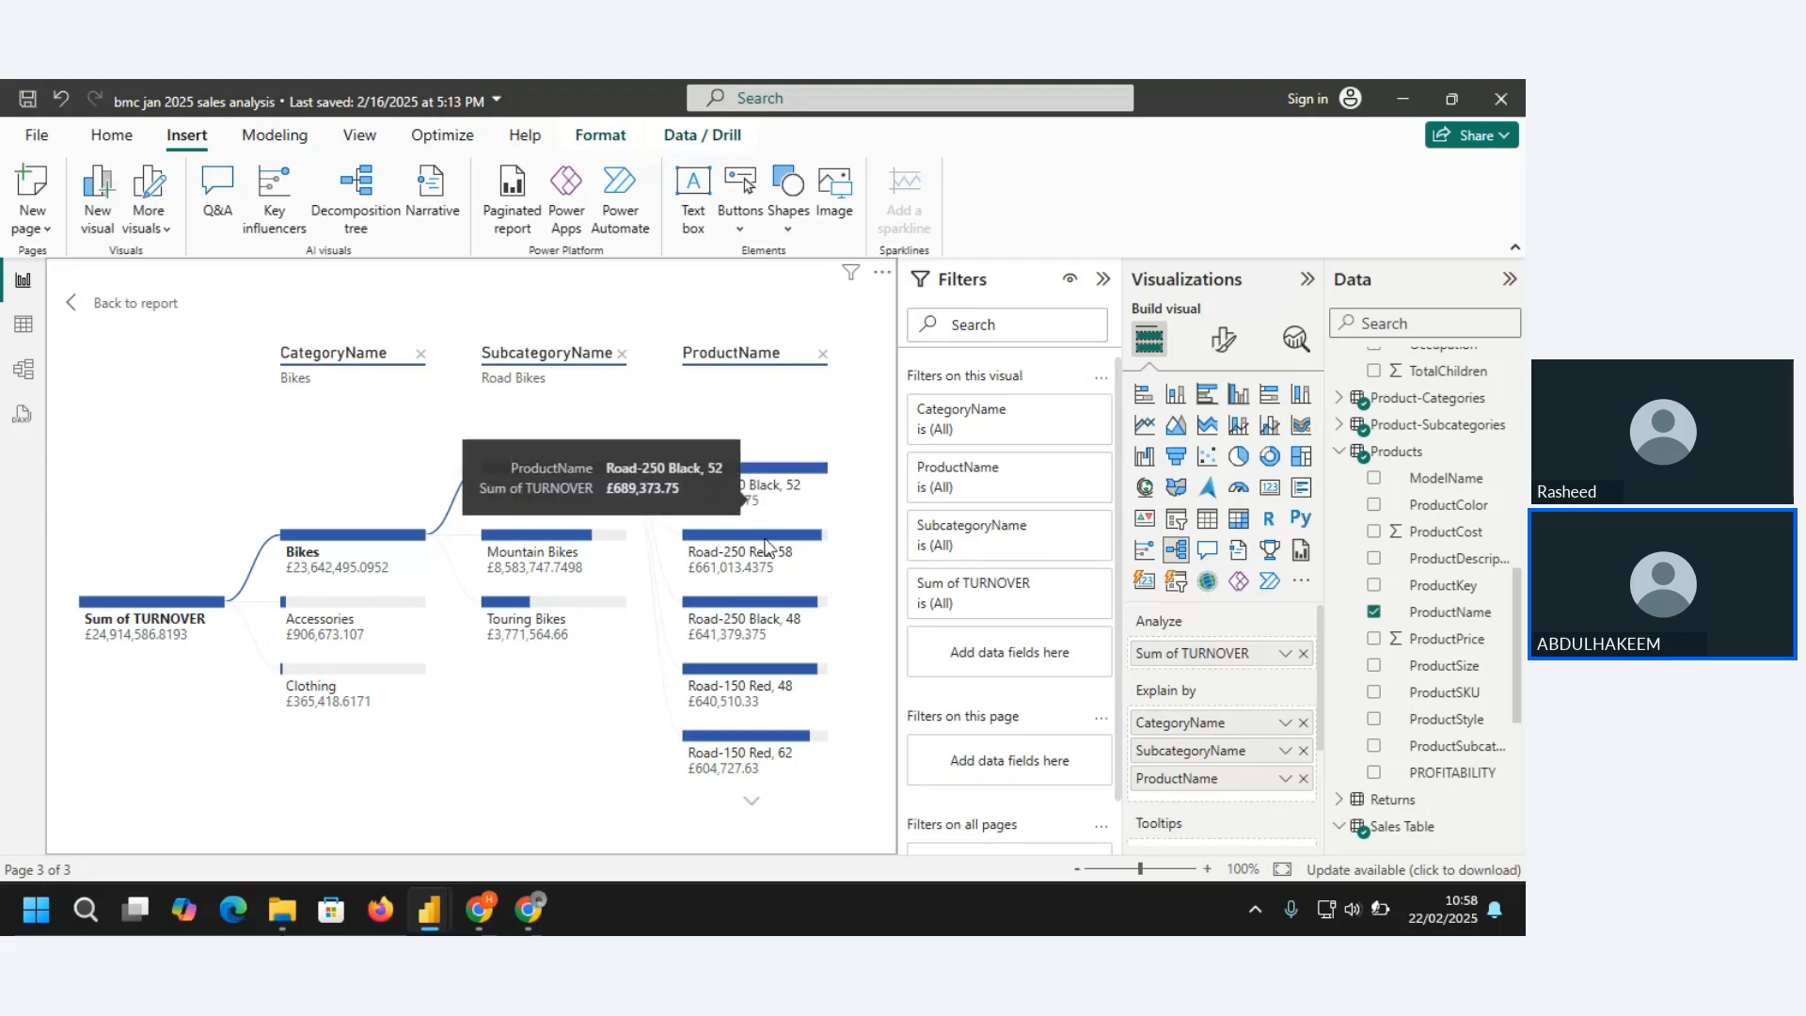
Examine the full list of Road Bikes products in the decomposition tree and return to its highest-turnover entries
click(753, 801)
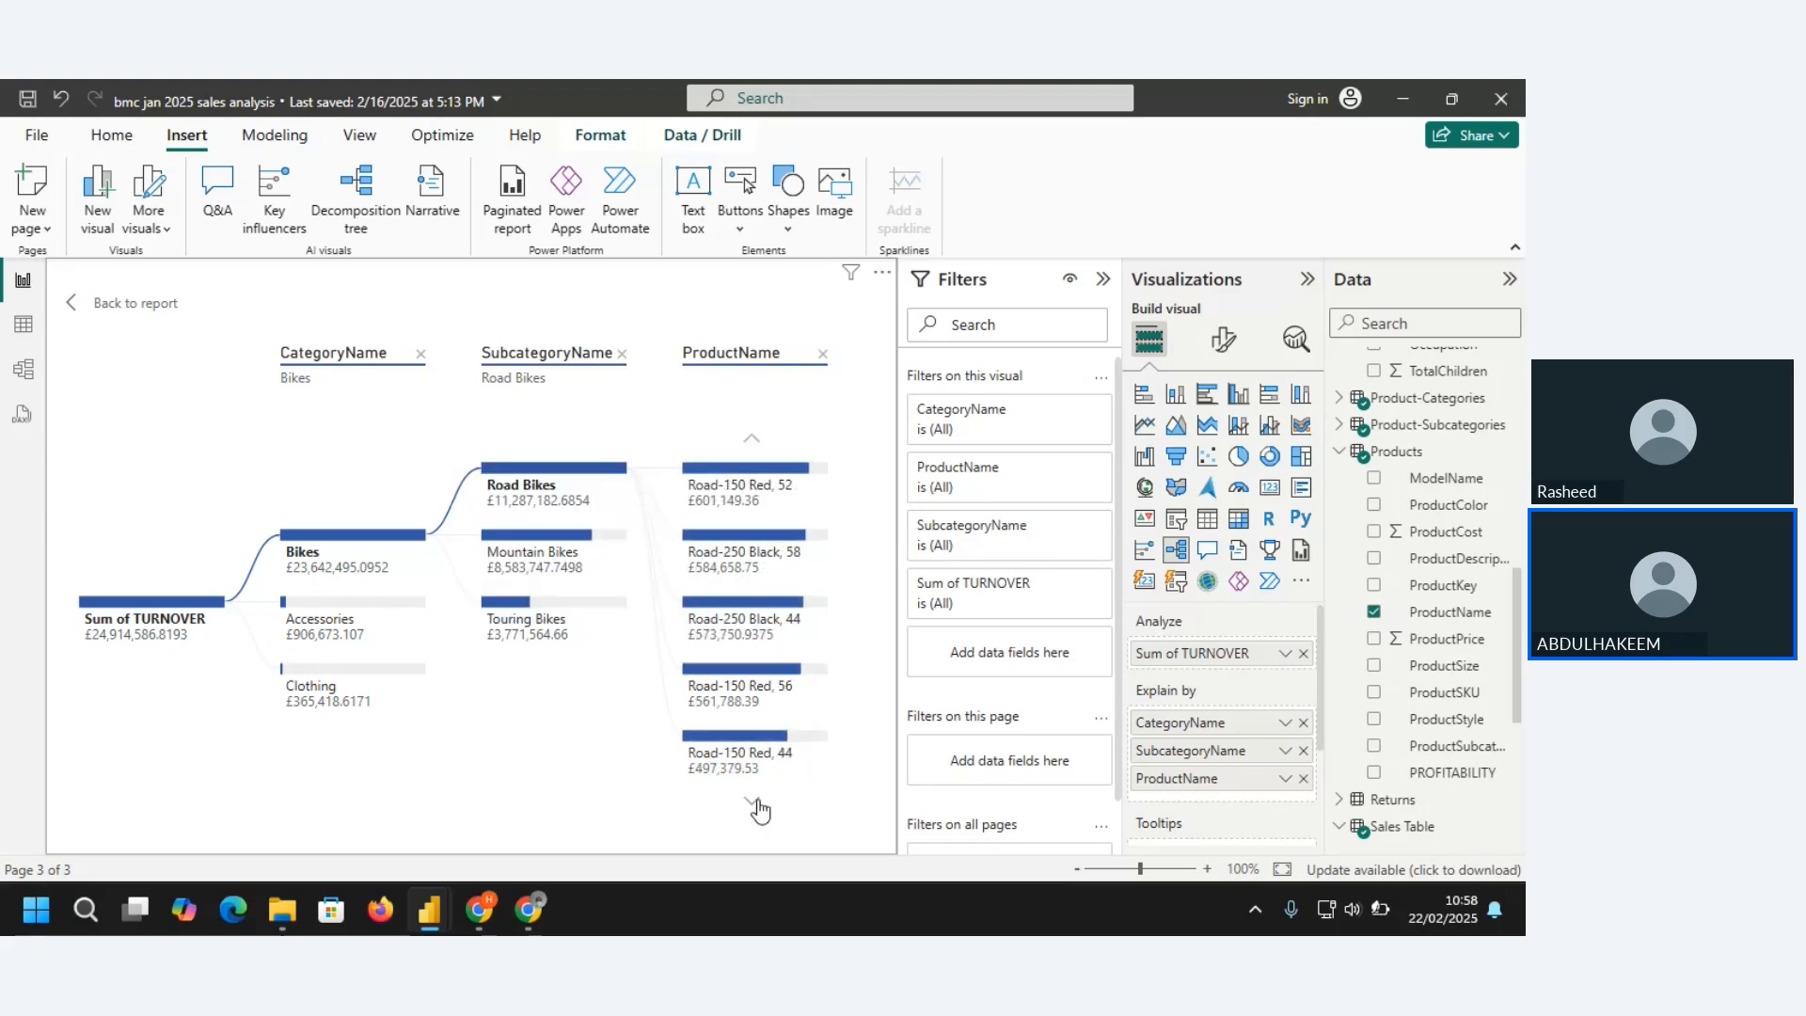
click(754, 802)
click(756, 801)
click(754, 801)
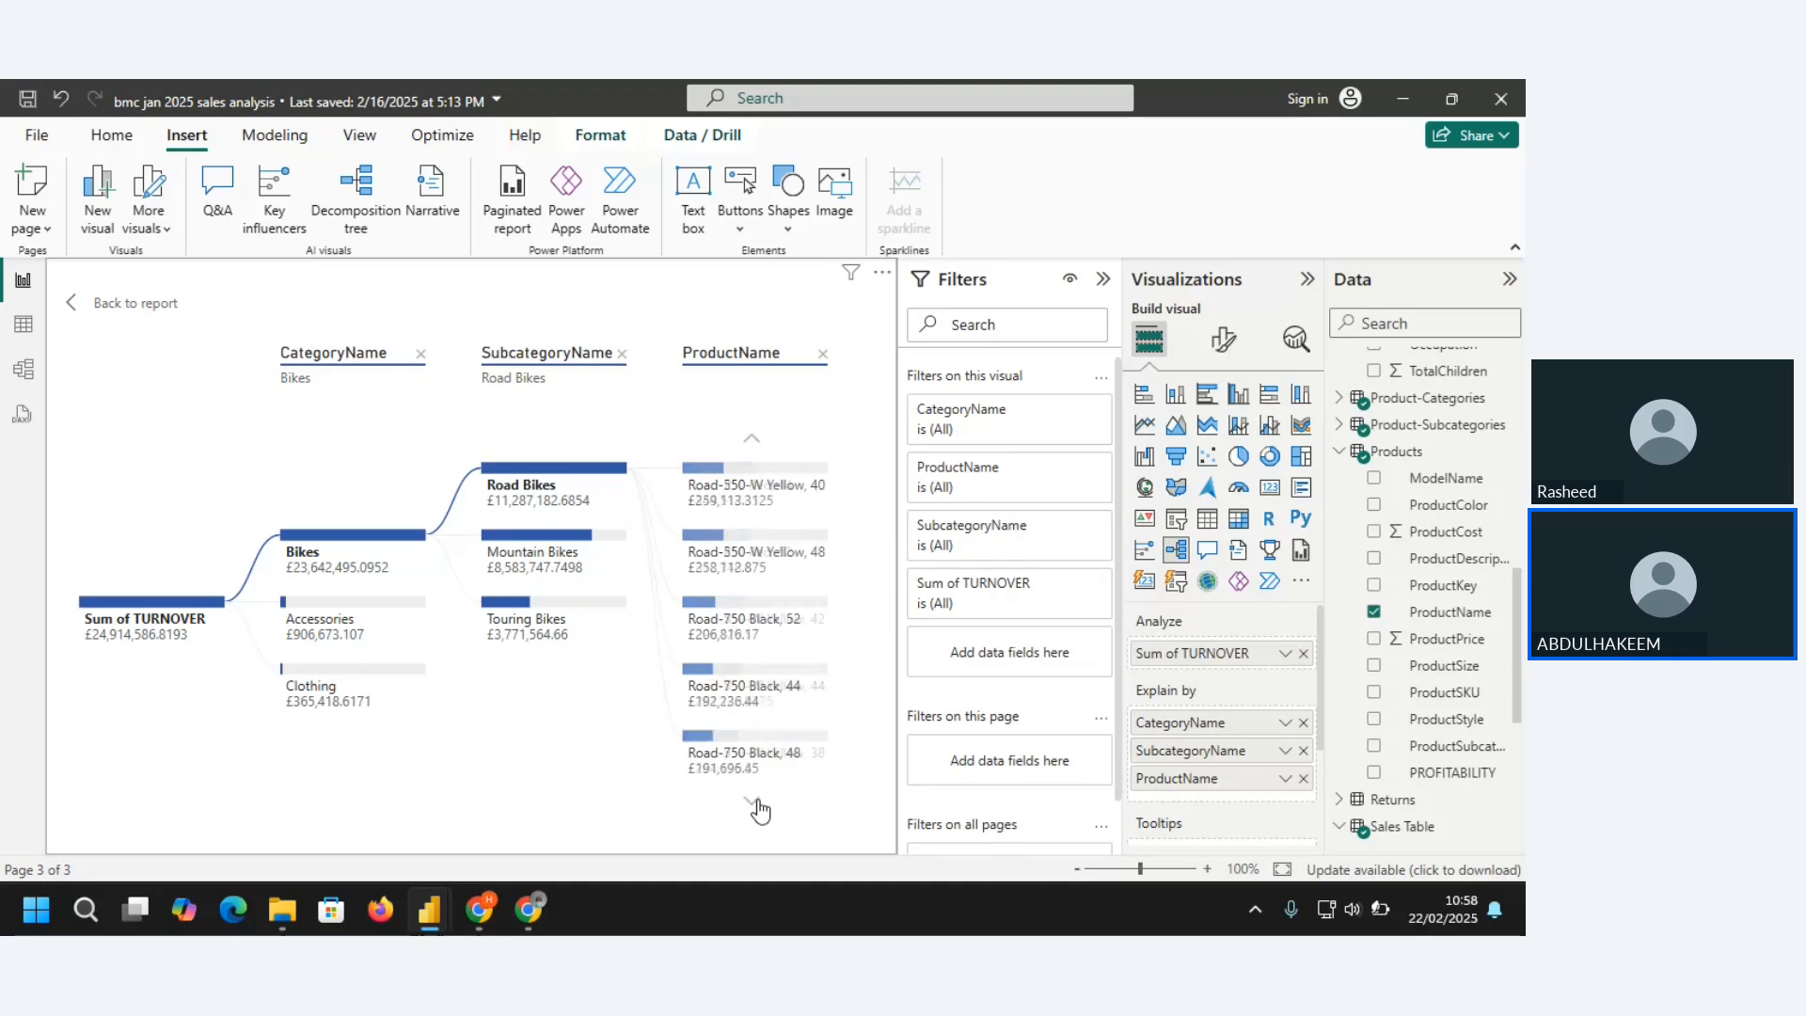
click(754, 802)
click(753, 802)
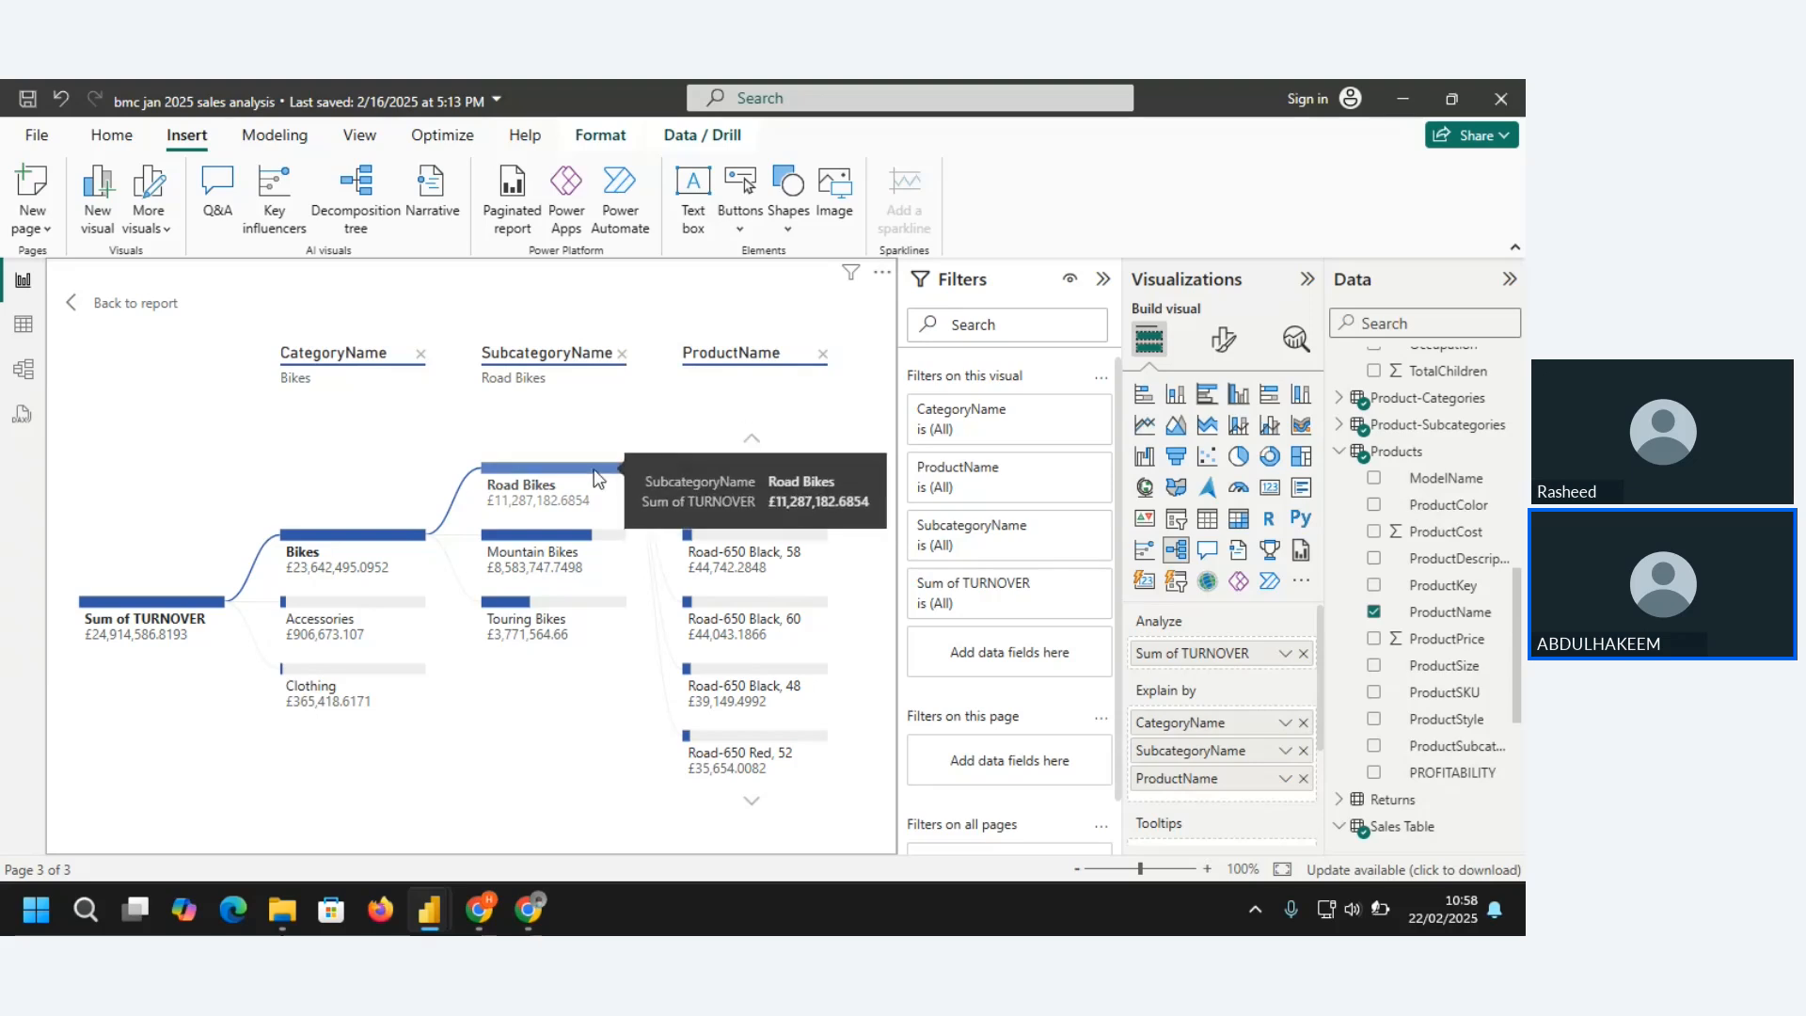
click(596, 479)
click(752, 442)
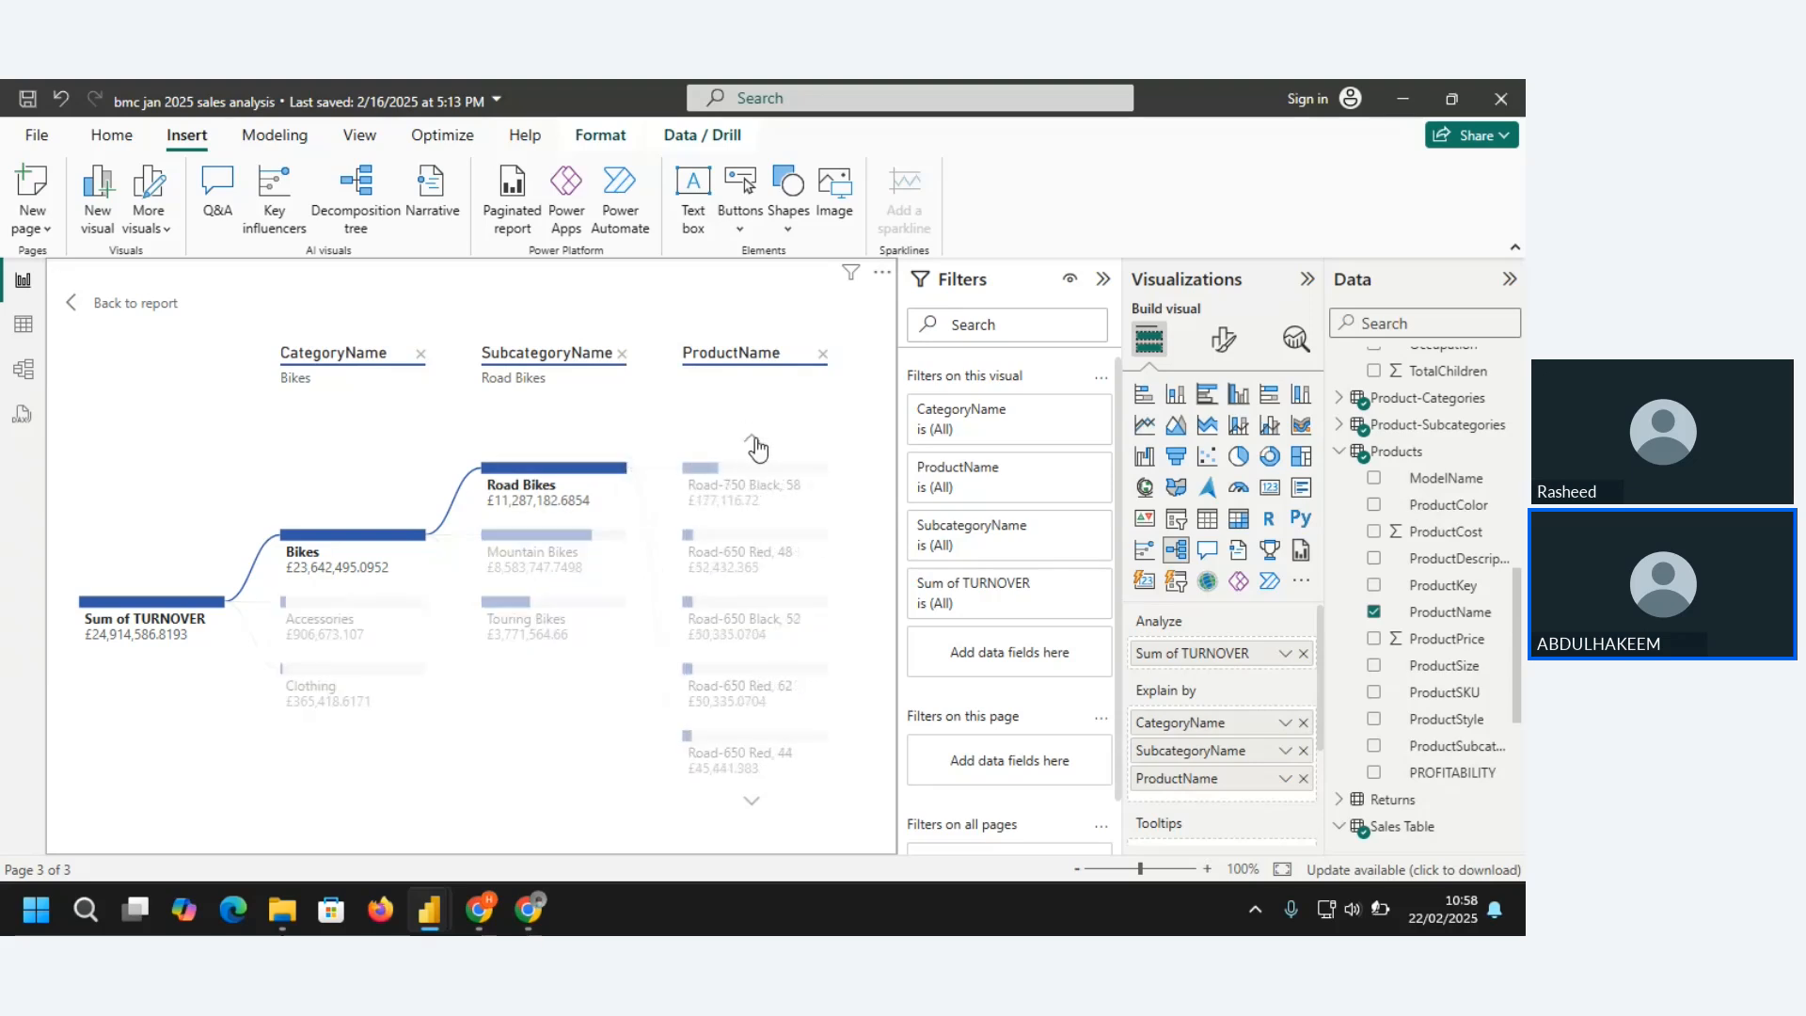
click(756, 445)
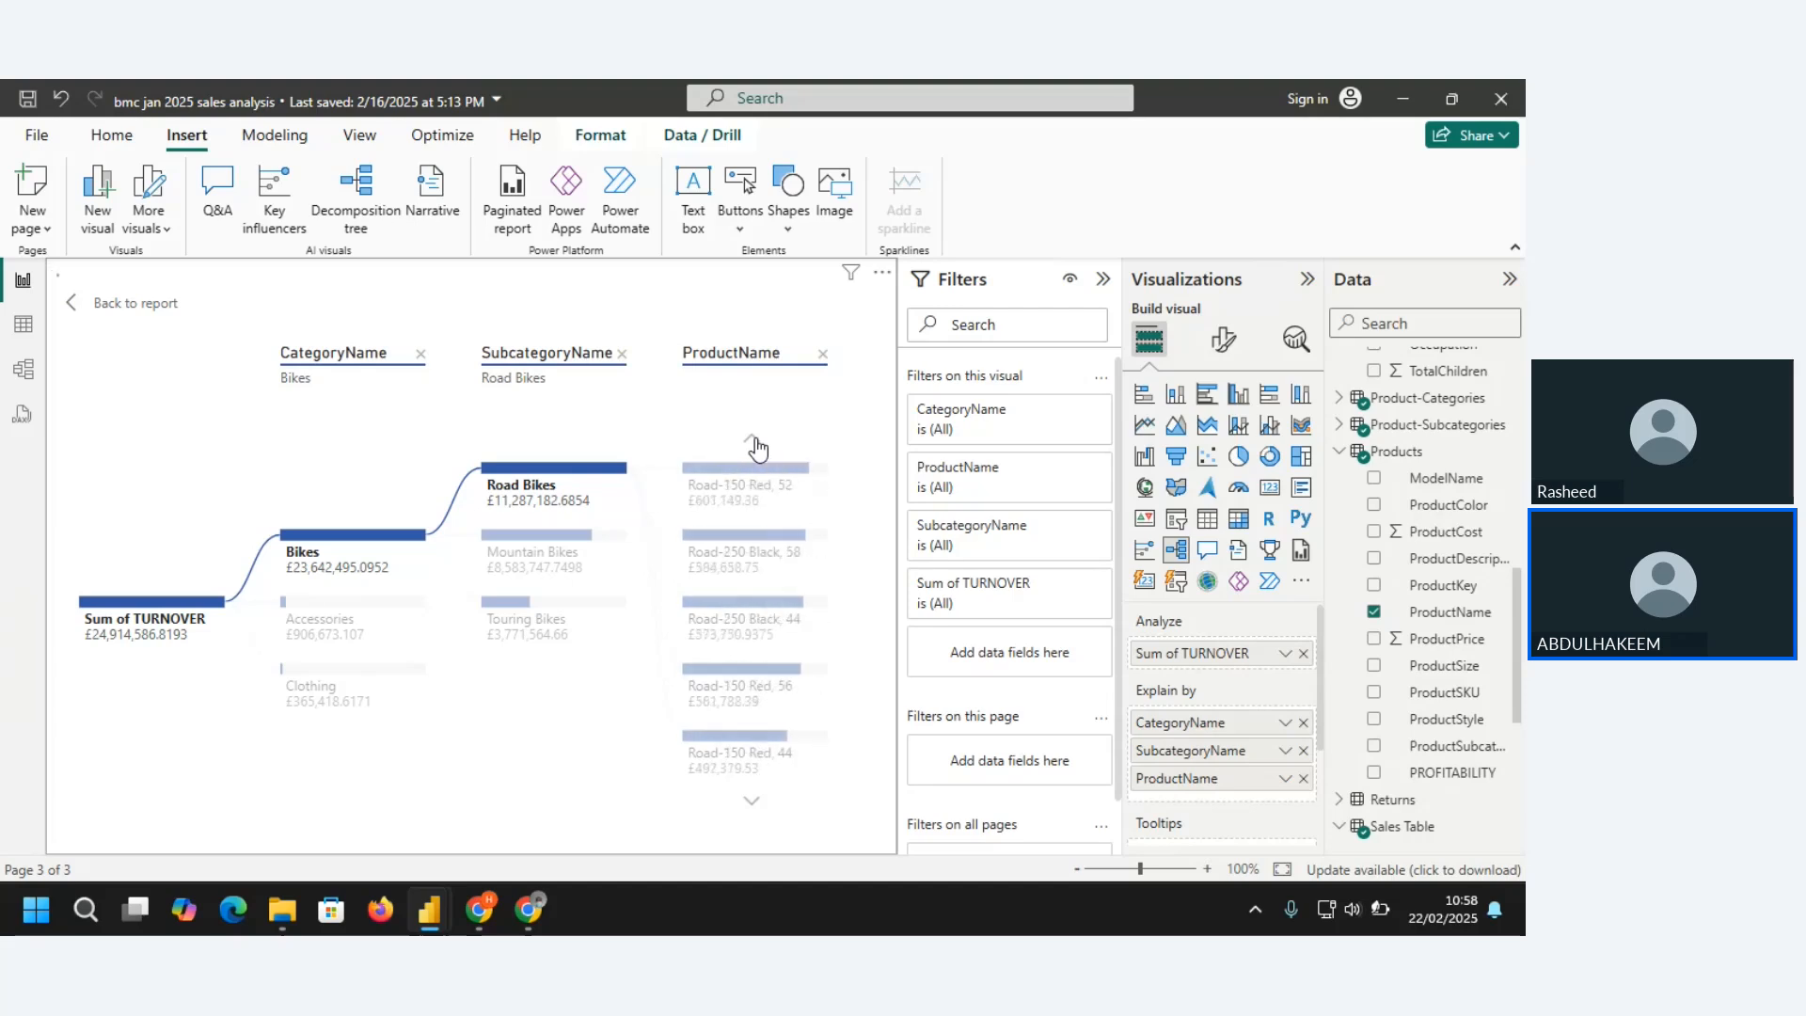
click(756, 446)
click(758, 446)
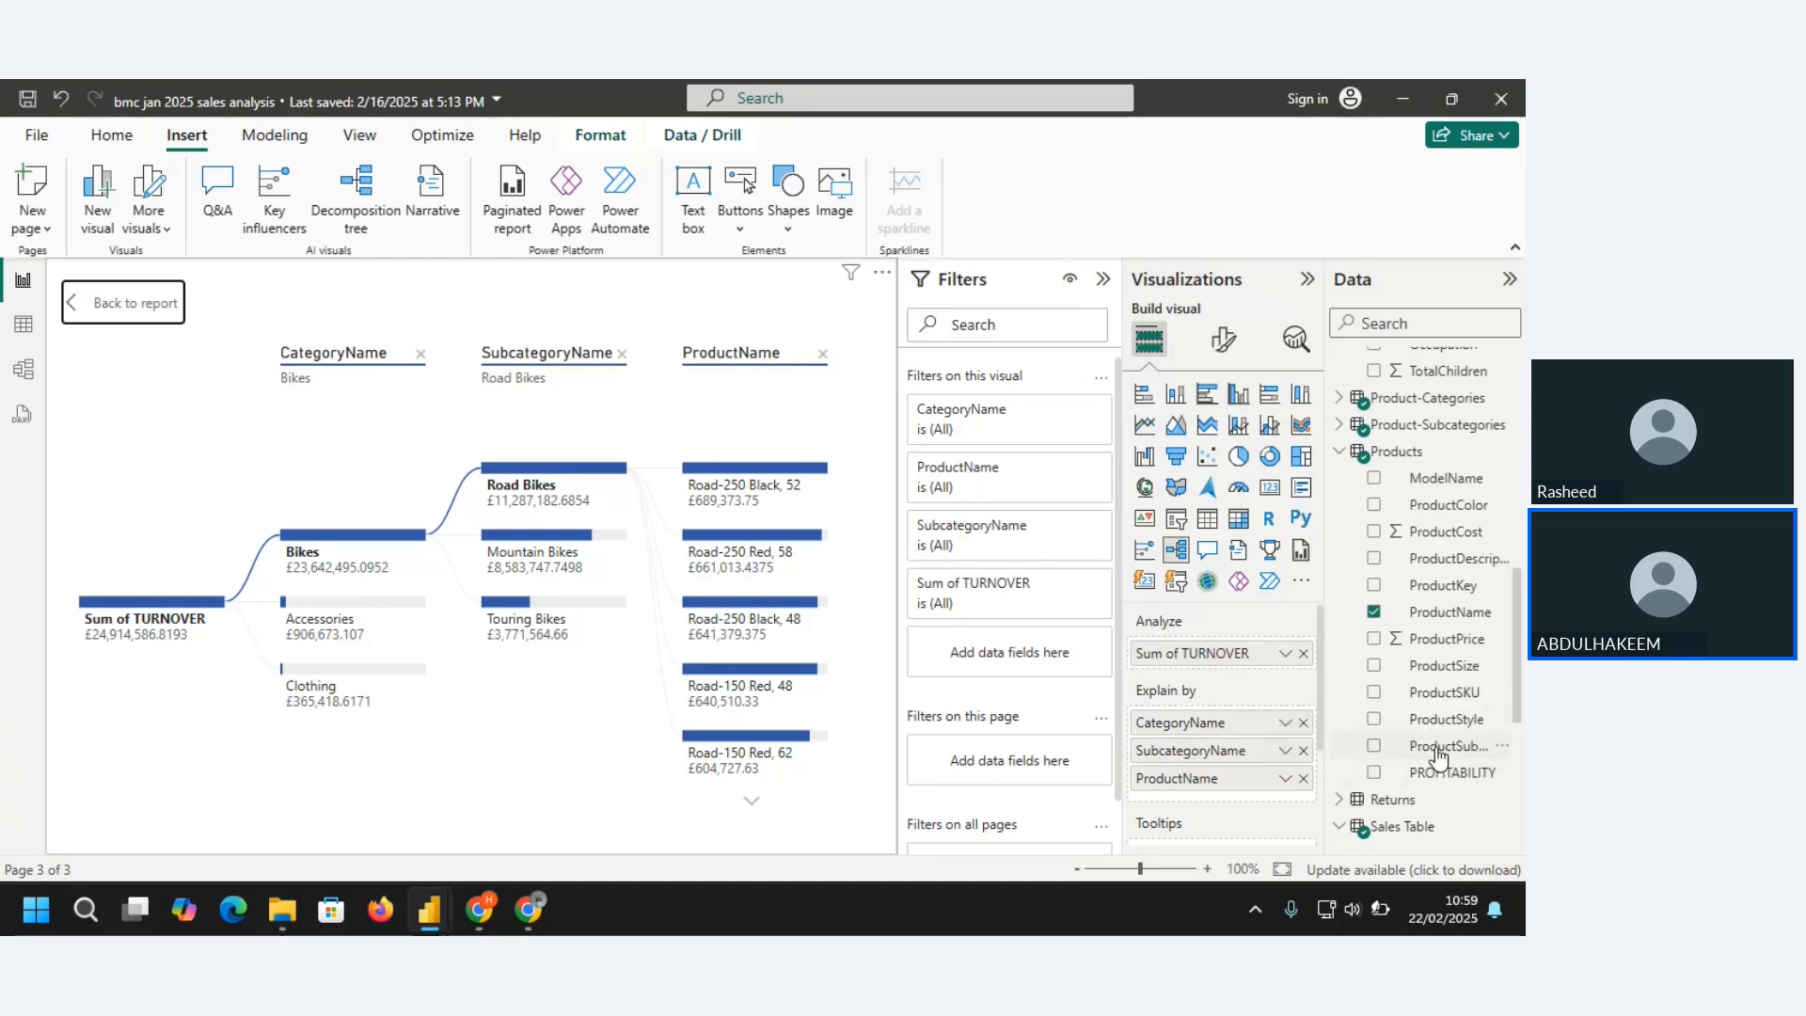
Add ProductStyle from Products as an Explain by field and split the Road-250 Black, 52 node by it
click(1374, 720)
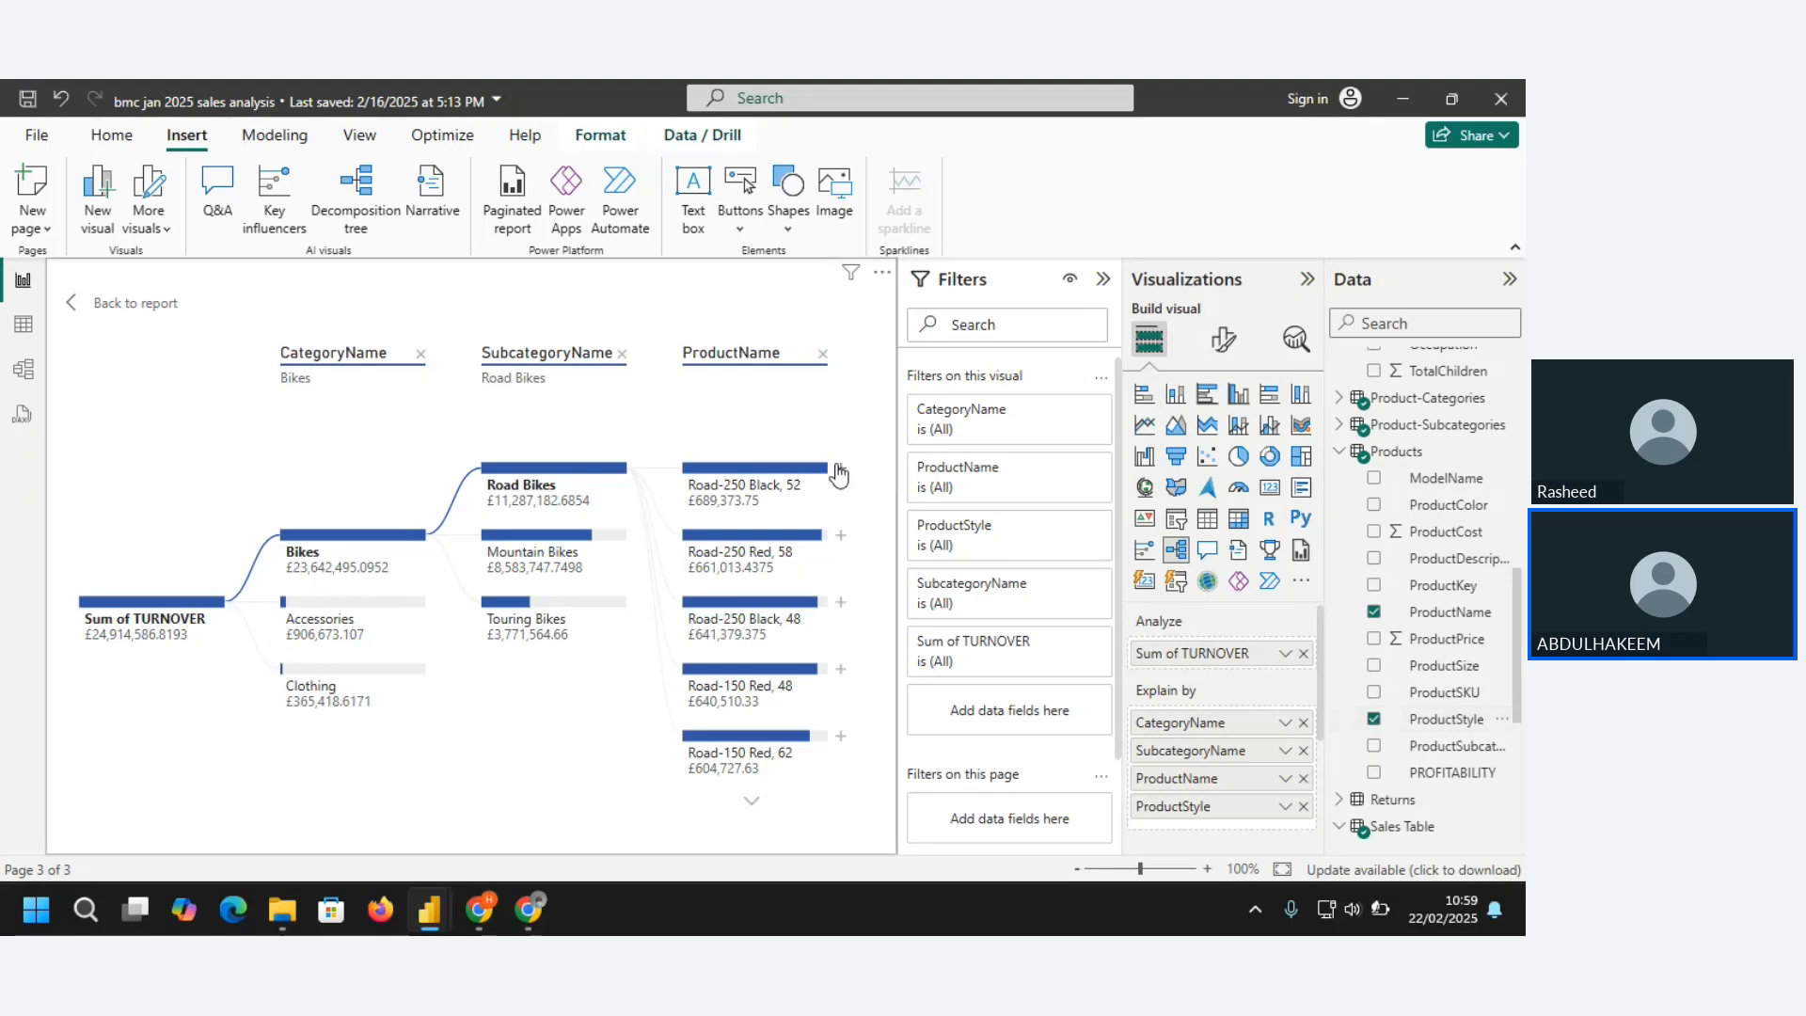
click(841, 468)
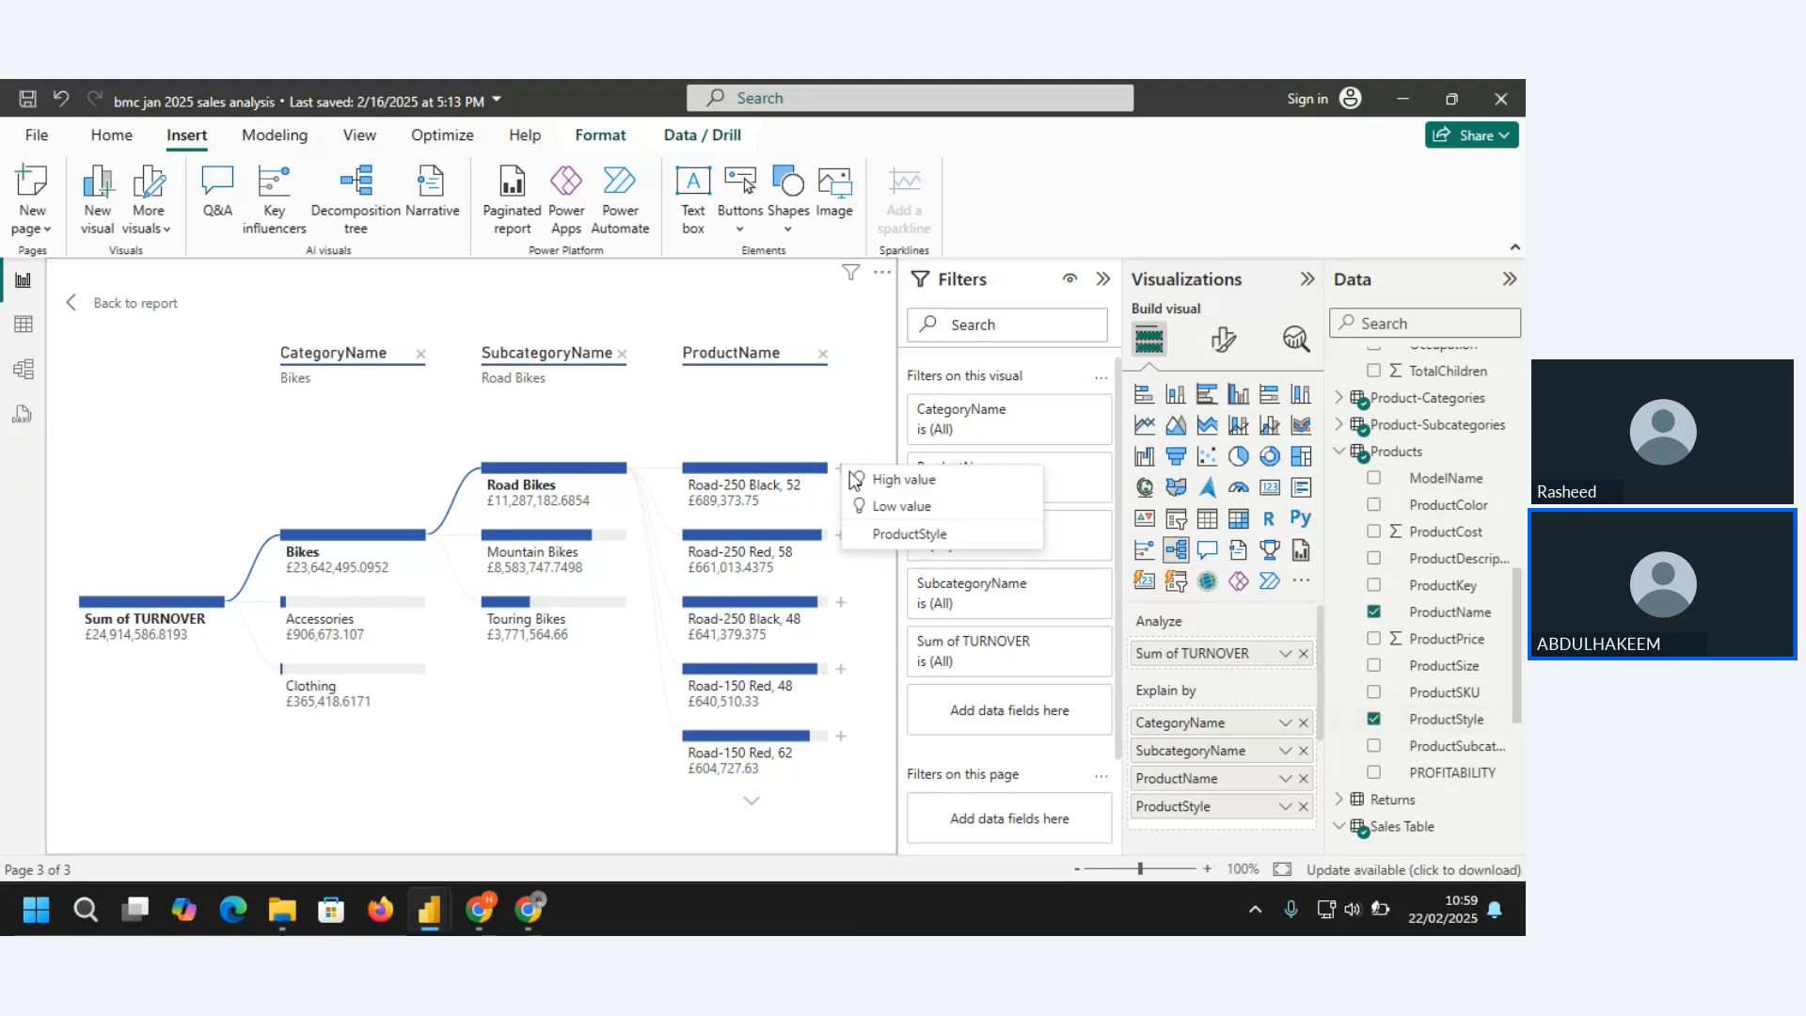
click(900, 533)
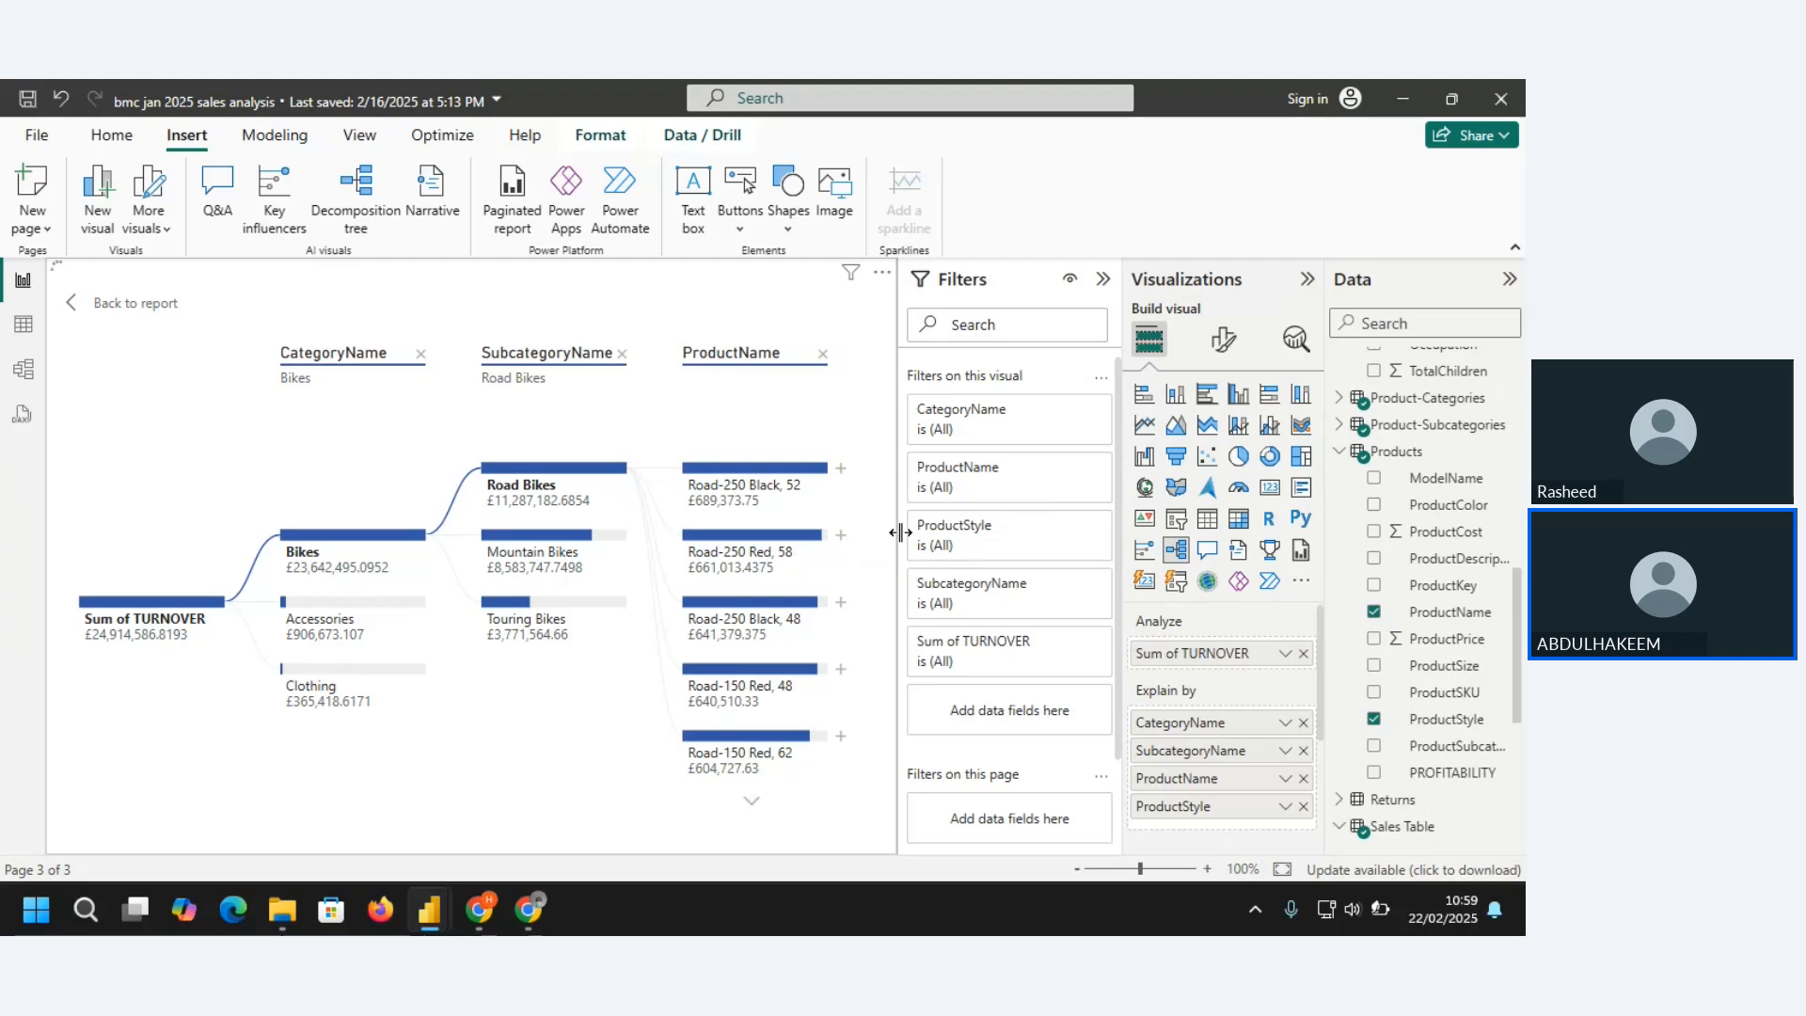
Collapse the Filters pane and view the ProductStyle breakdown of Road-250 Red, 58 and Road-250 Black, 48
click(1104, 281)
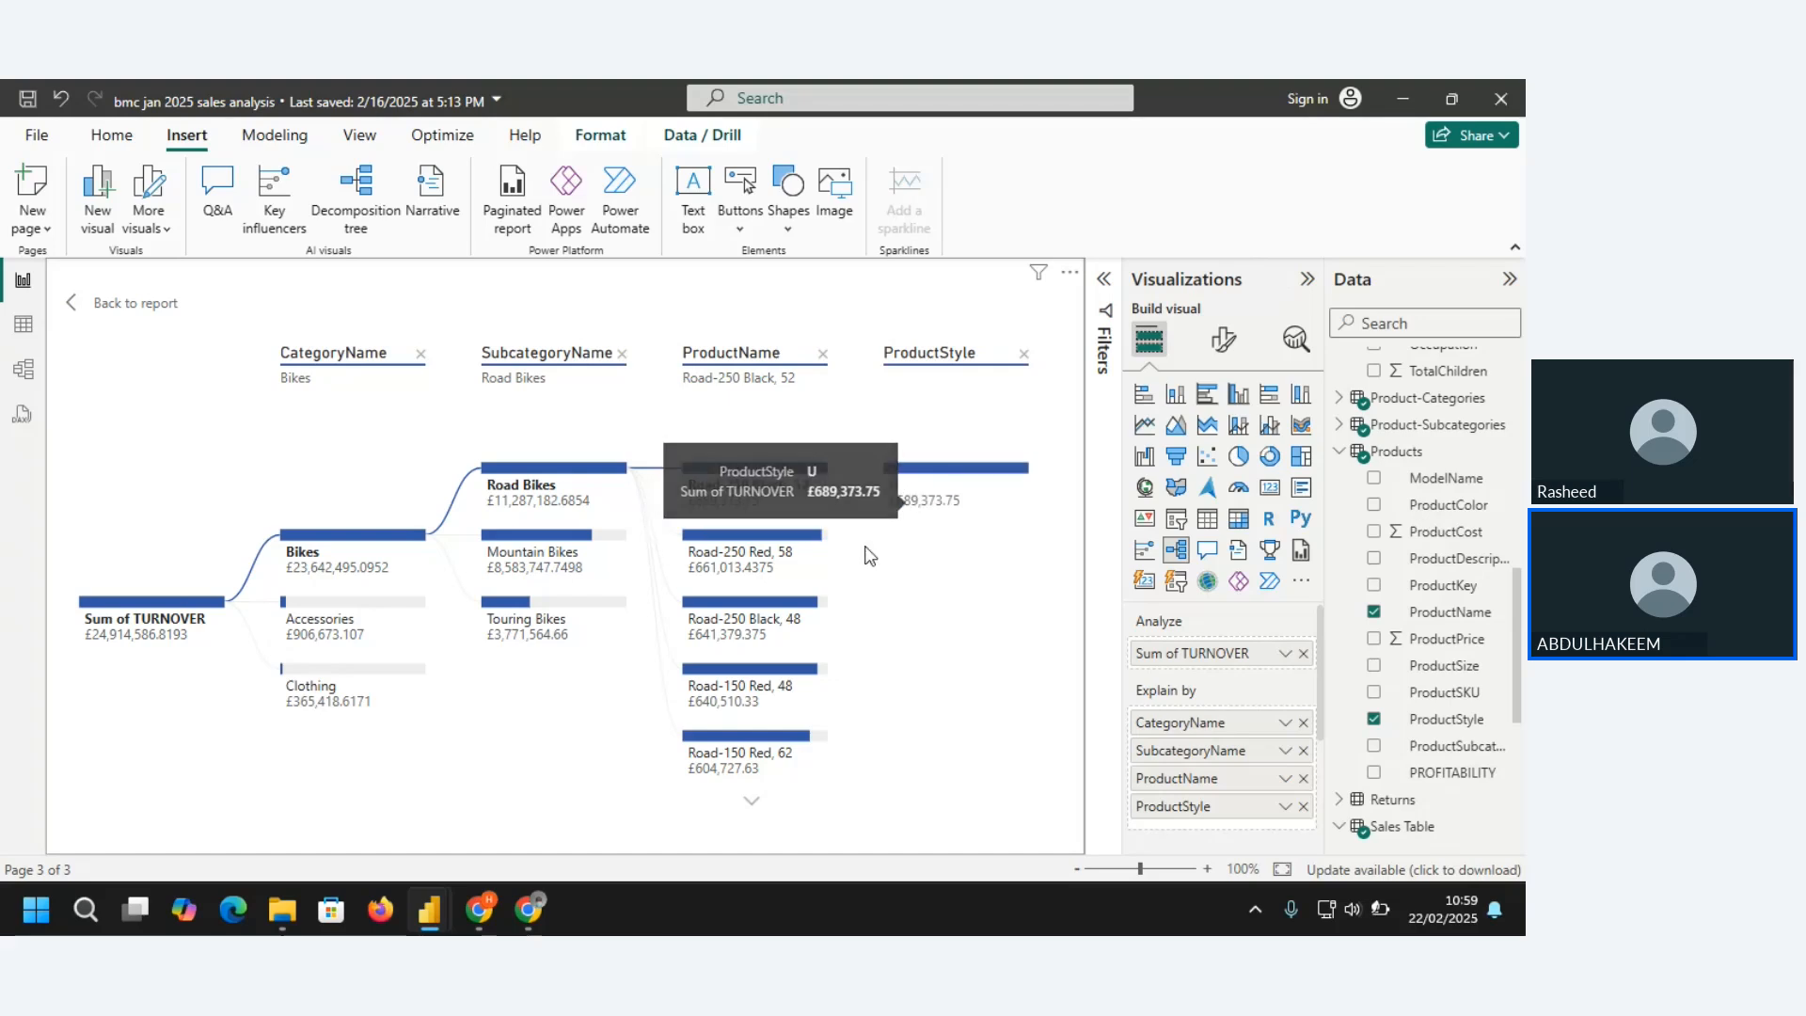
click(814, 547)
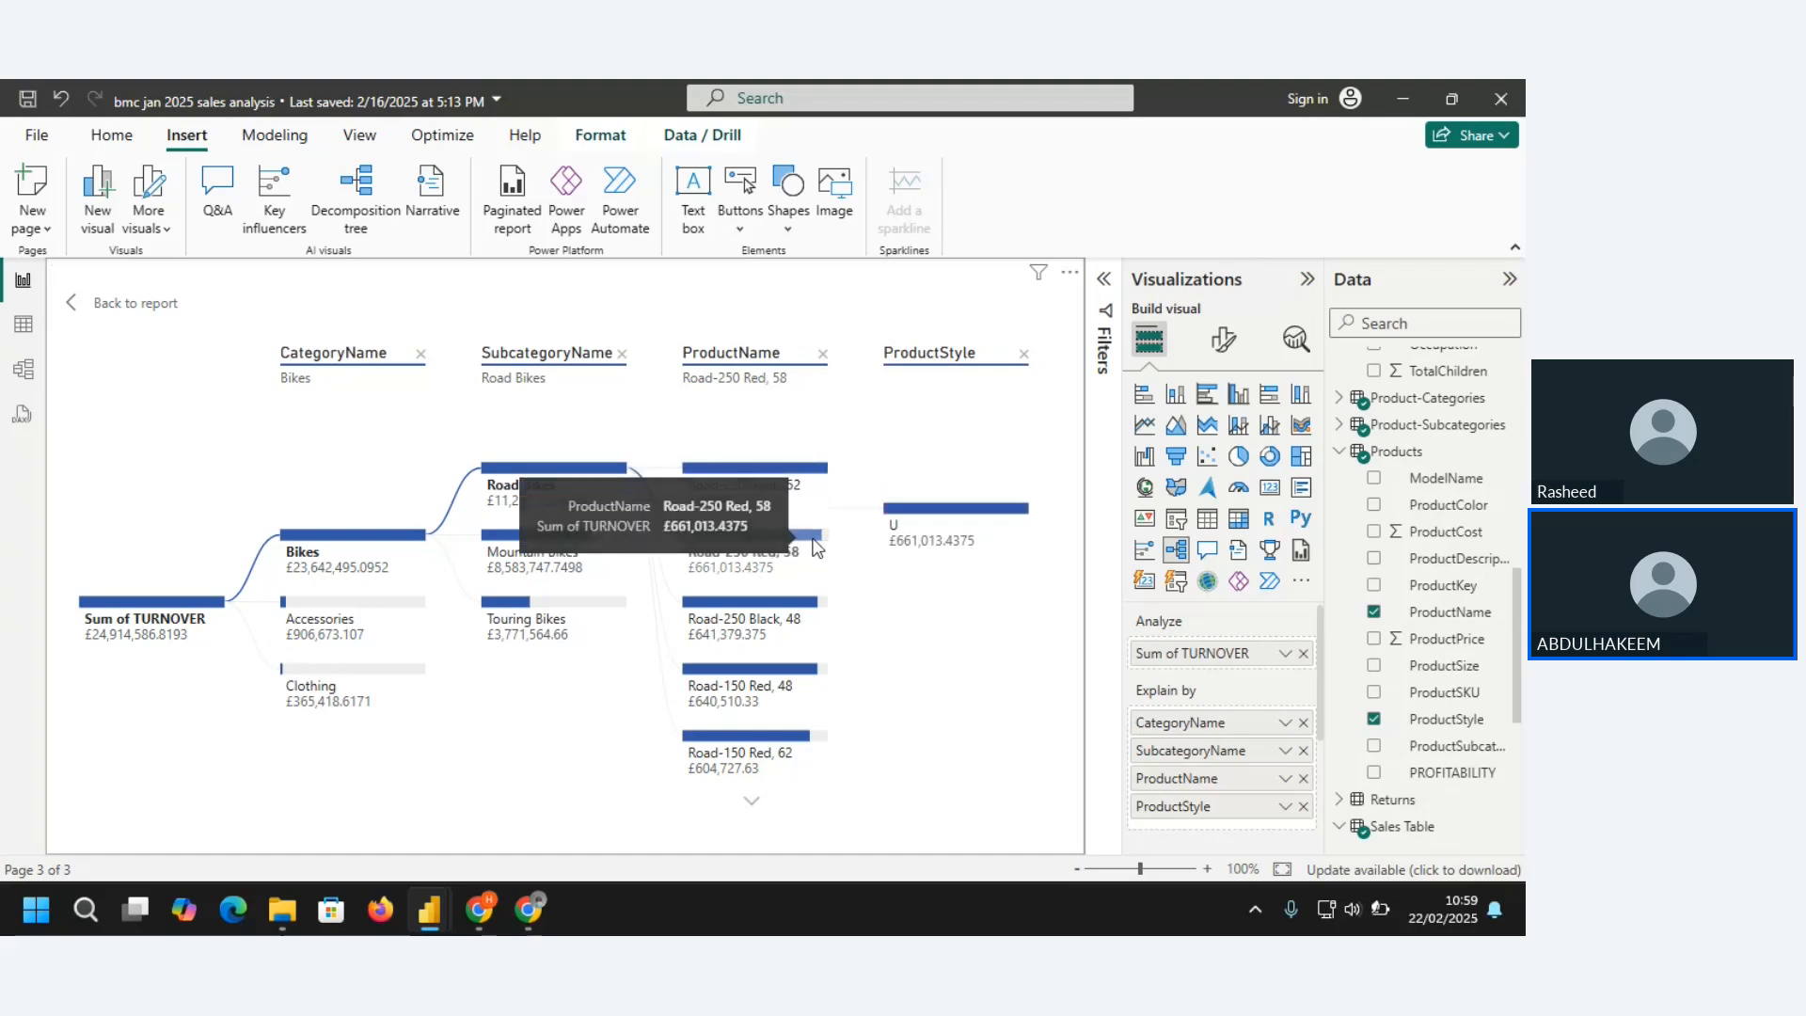
click(771, 613)
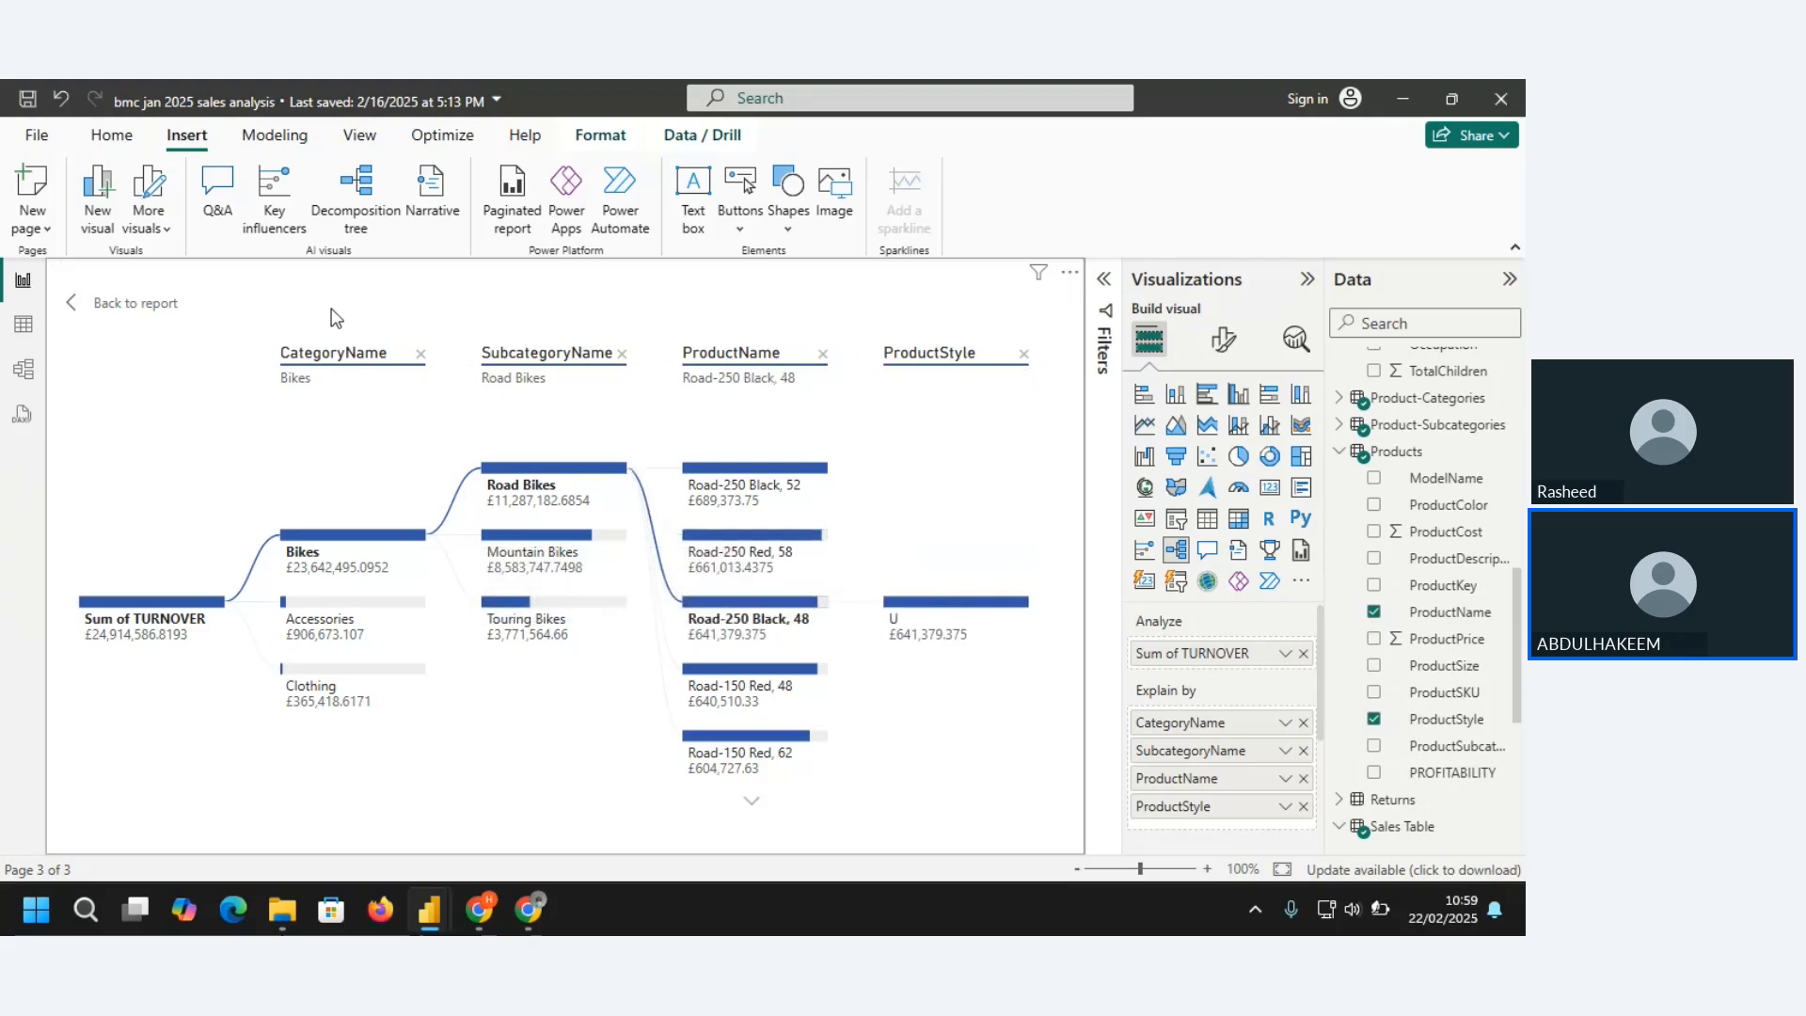
Return to the report page and widen the decomposition tree to span from the home owner chart to the page's far edge
click(127, 310)
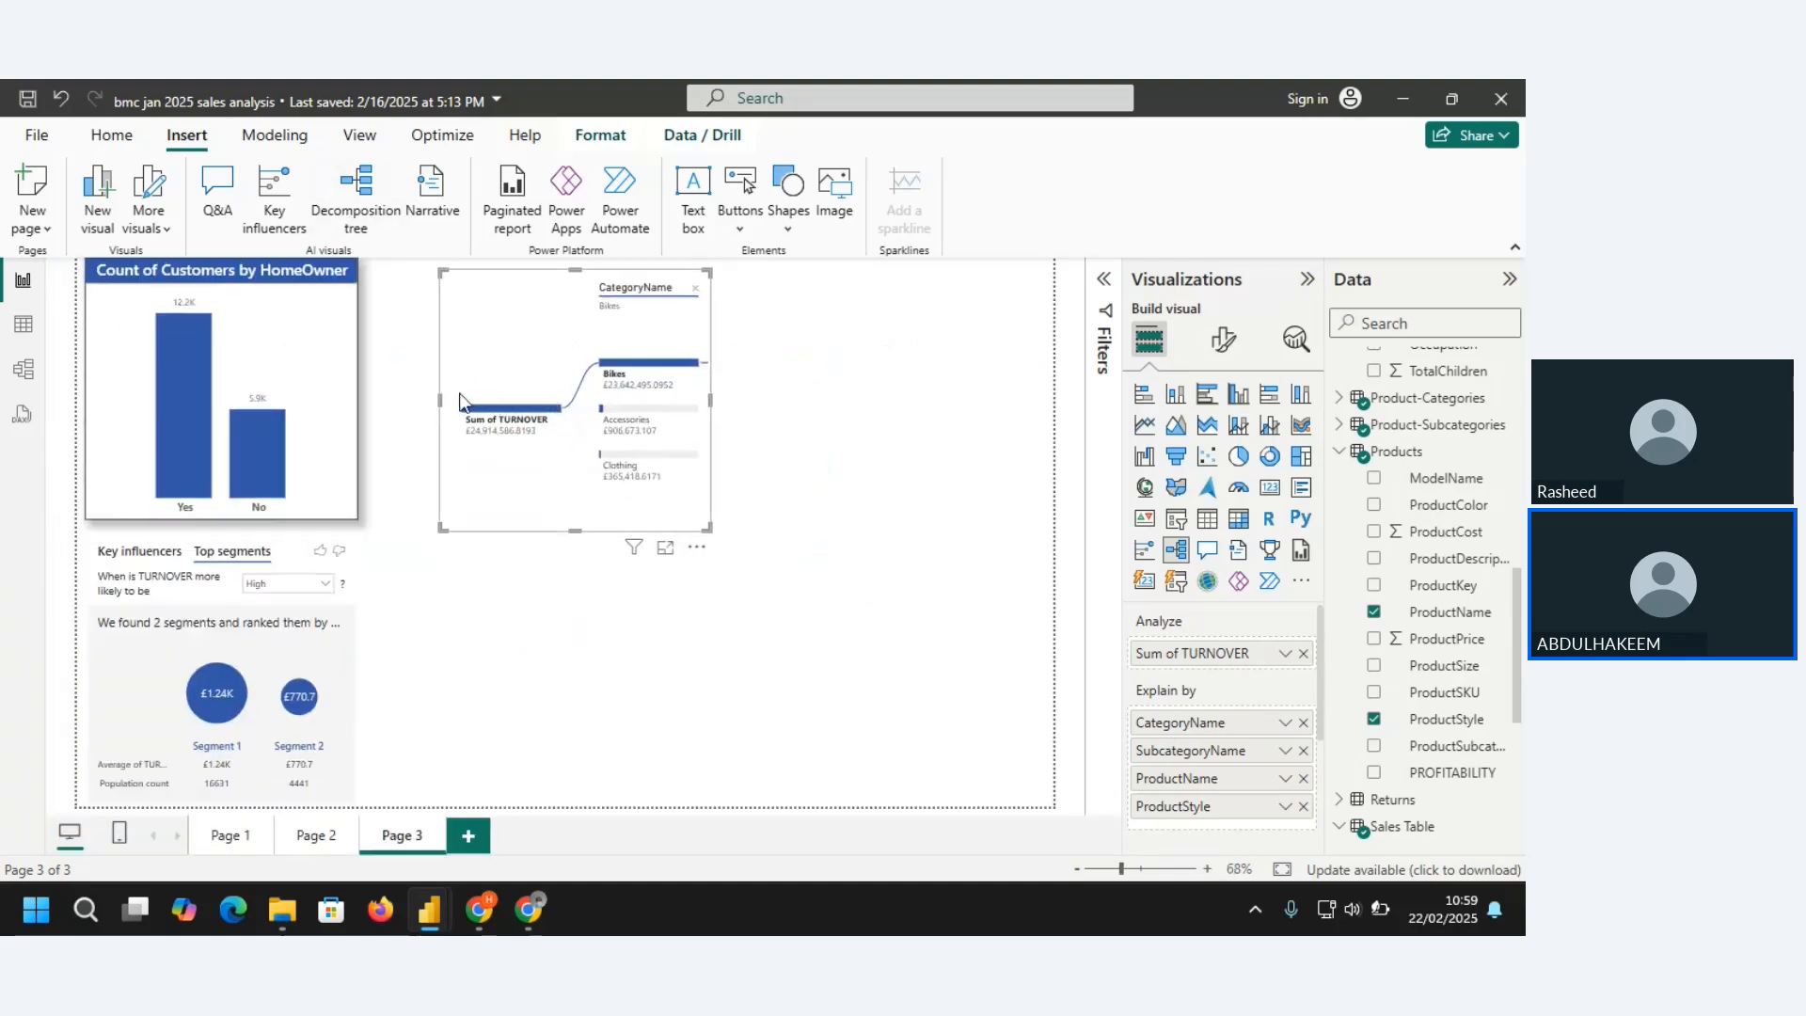
drag(437, 398, 374, 395)
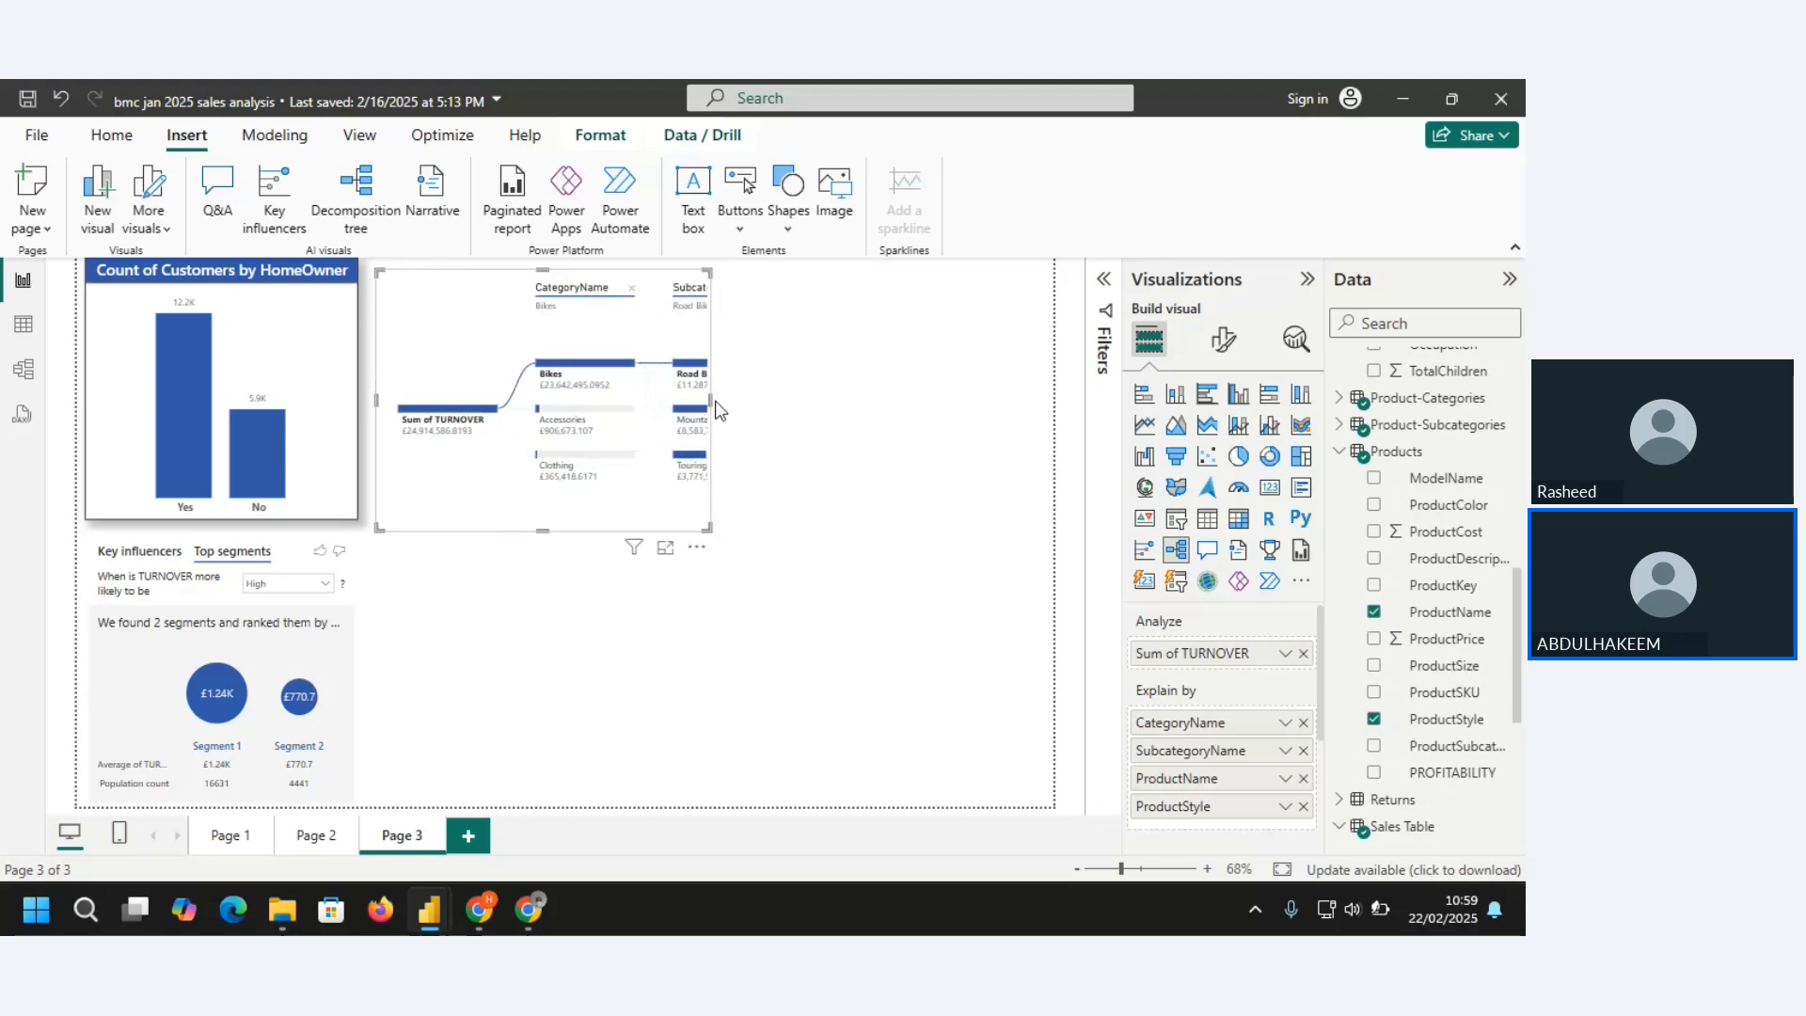
drag(710, 399, 1061, 392)
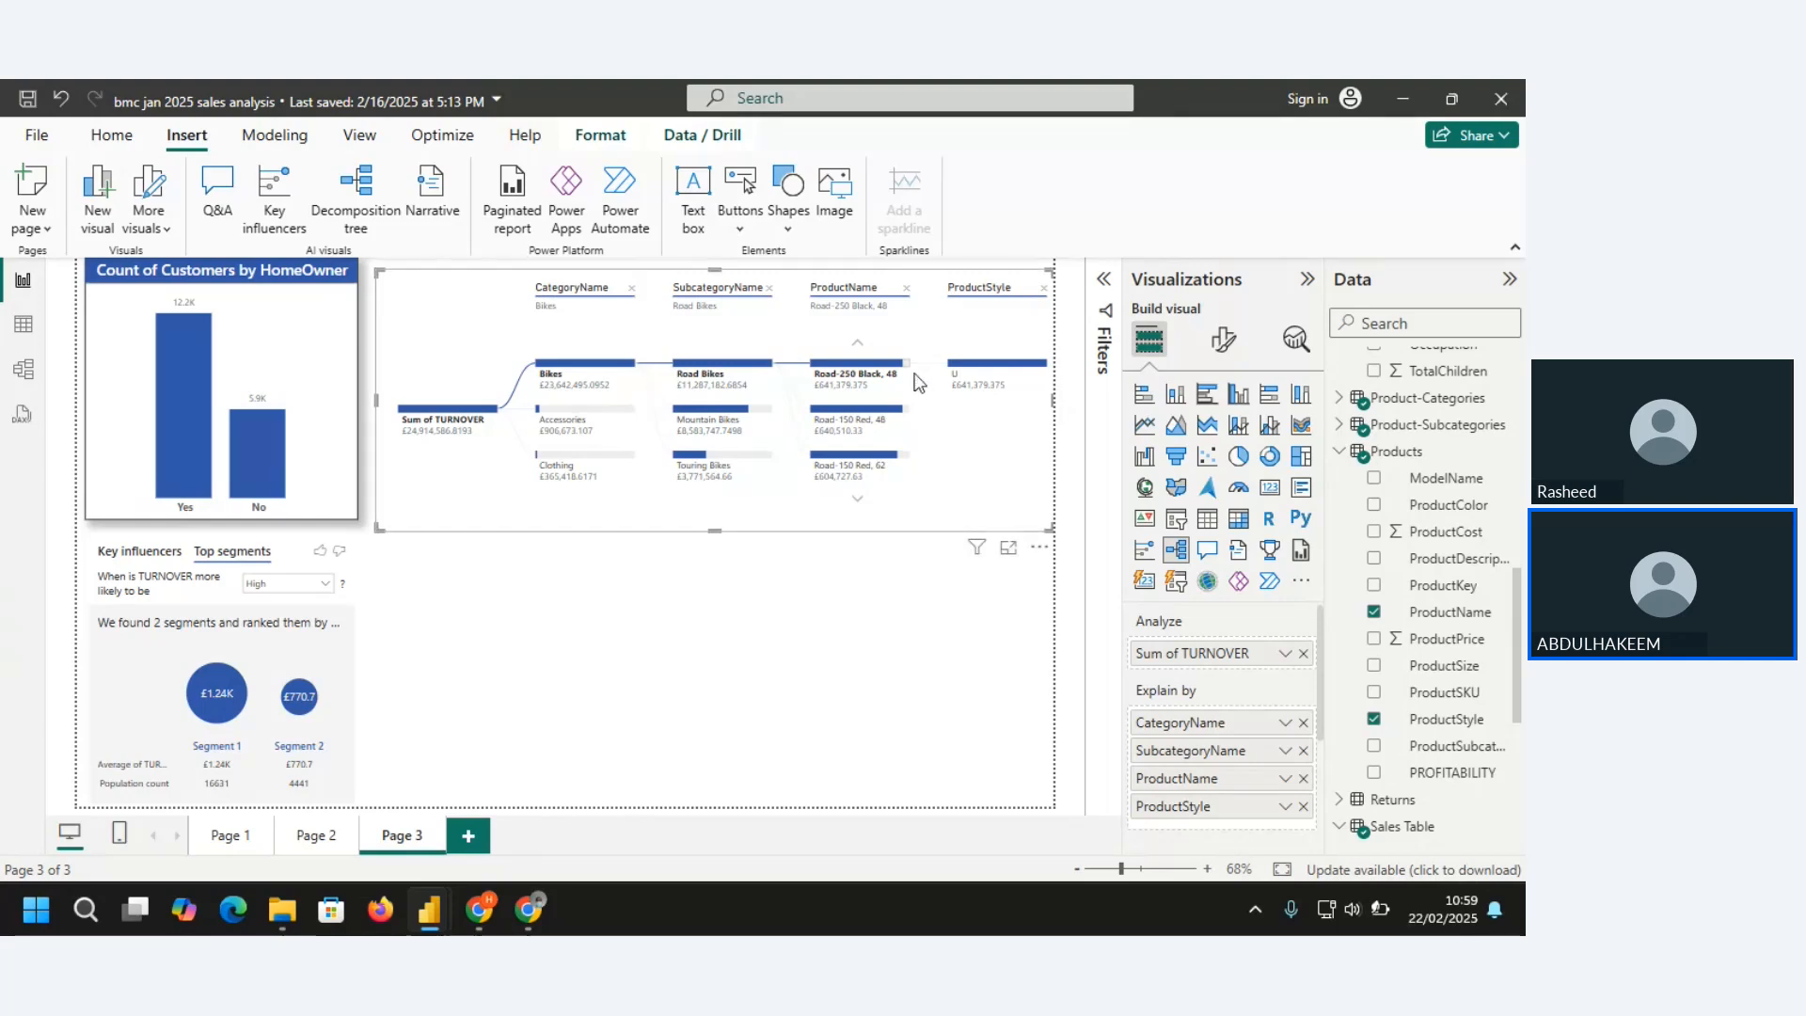
Expand the decomposition tree along Accessories, Bottles and Cages, and Mountain Bottle Cage
click(594, 414)
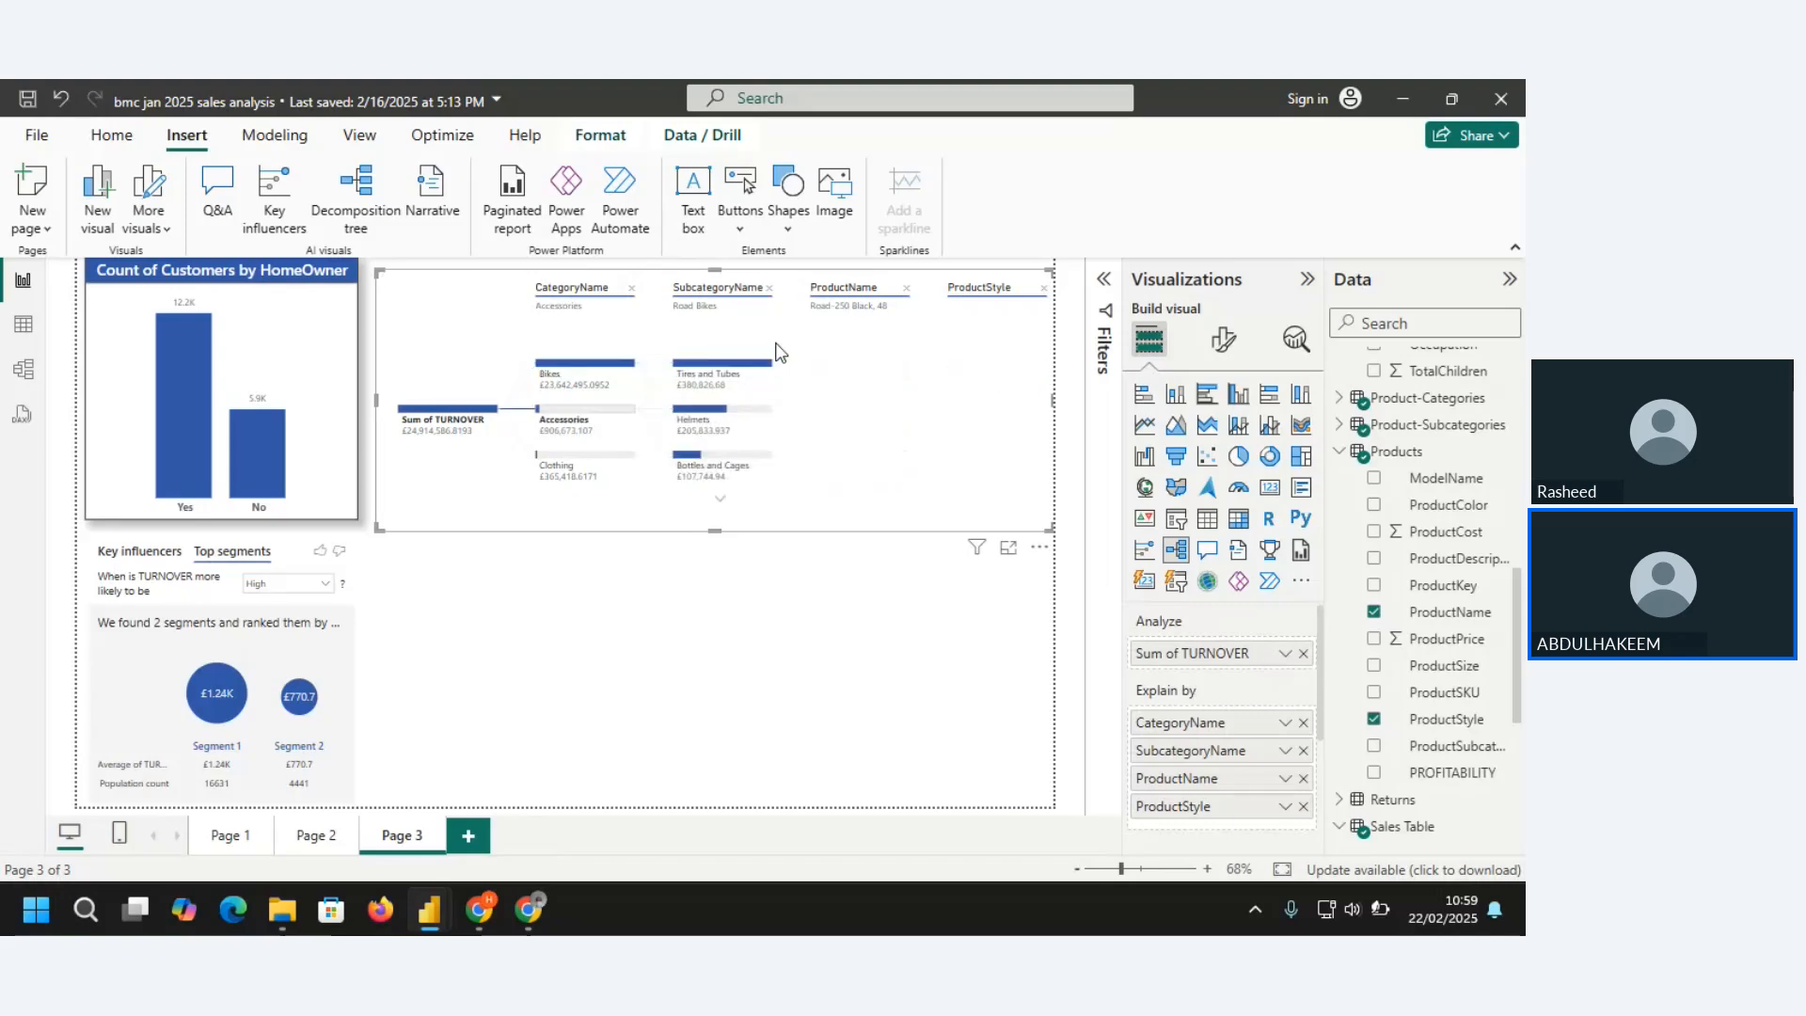
mouse_move(712, 466)
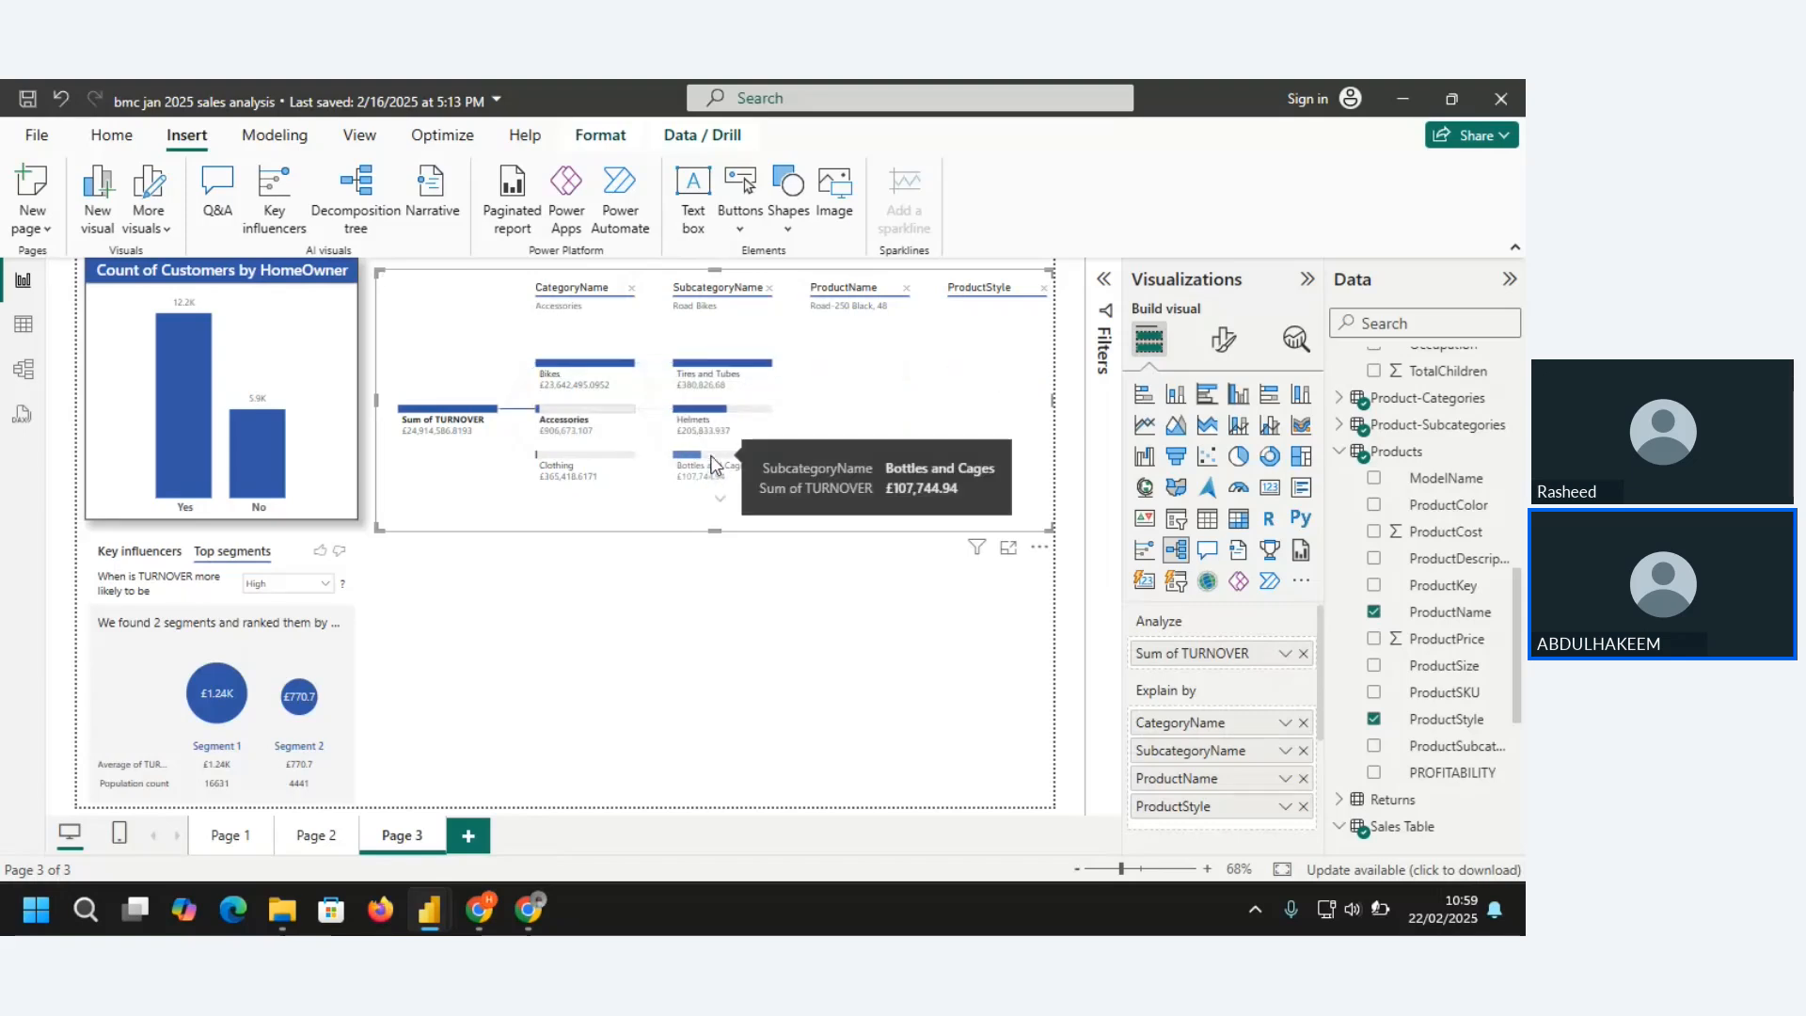
click(713, 465)
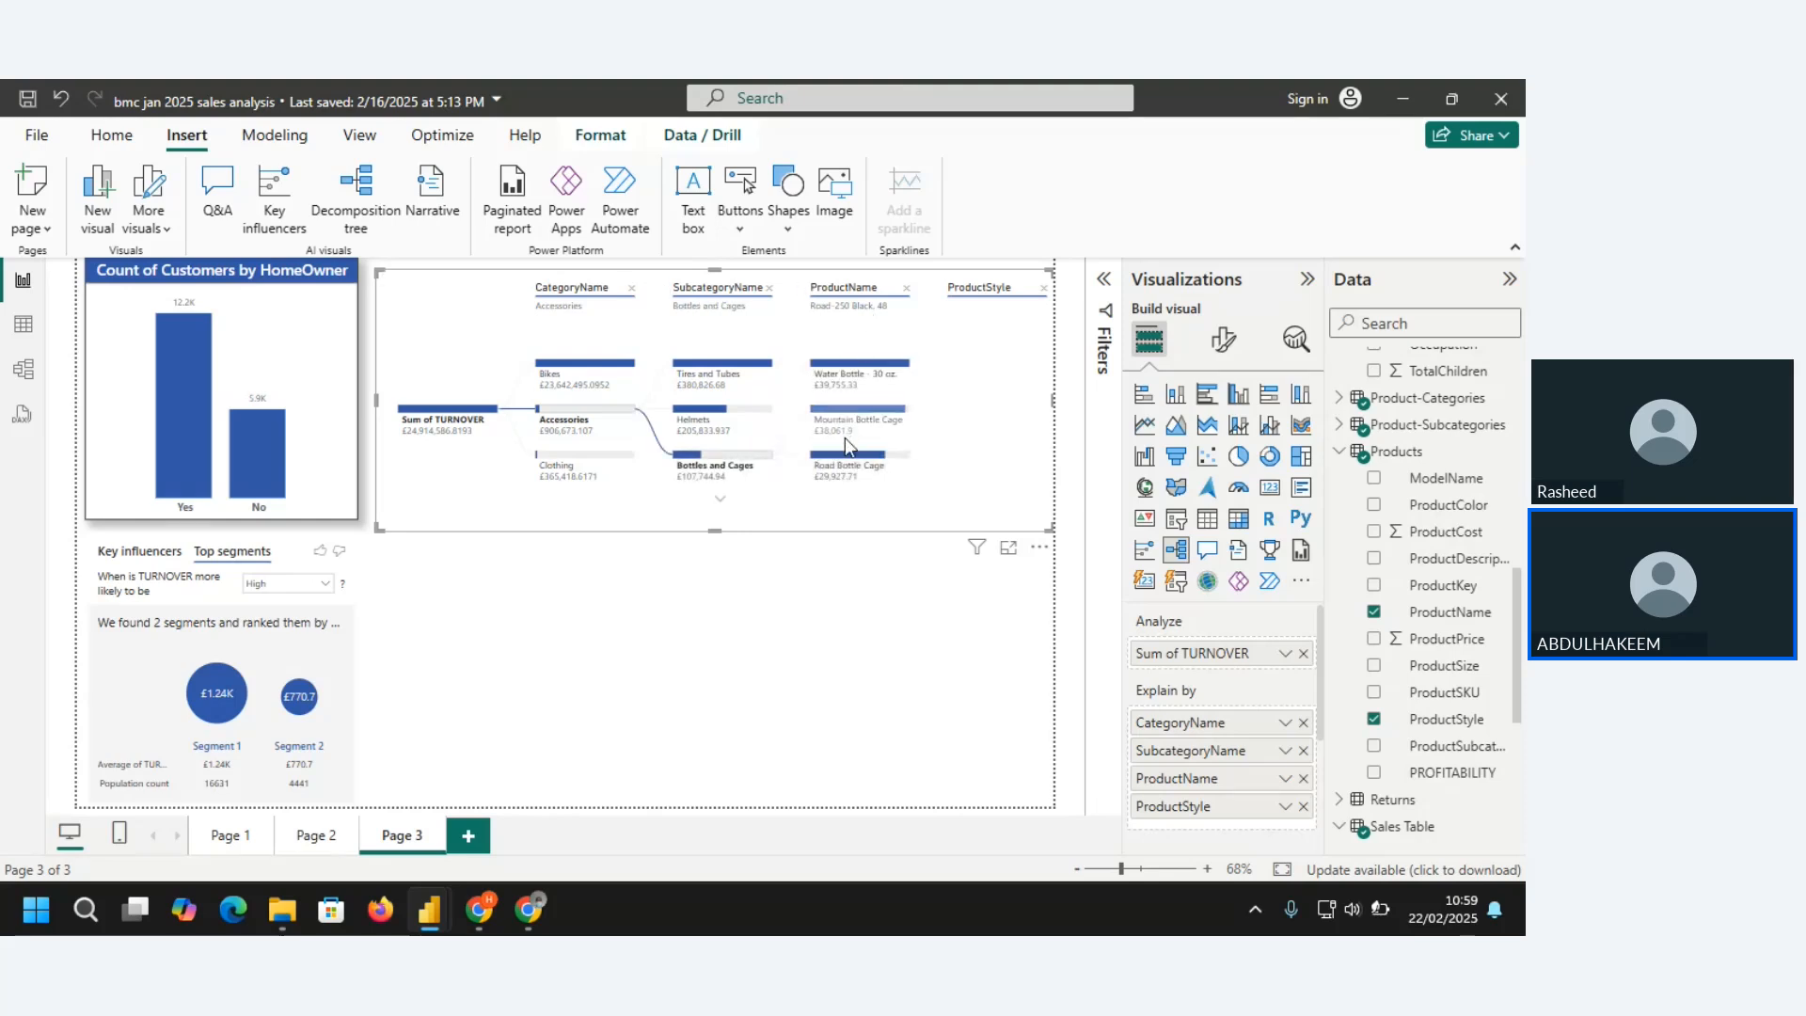
mouse_move(884, 420)
click(891, 417)
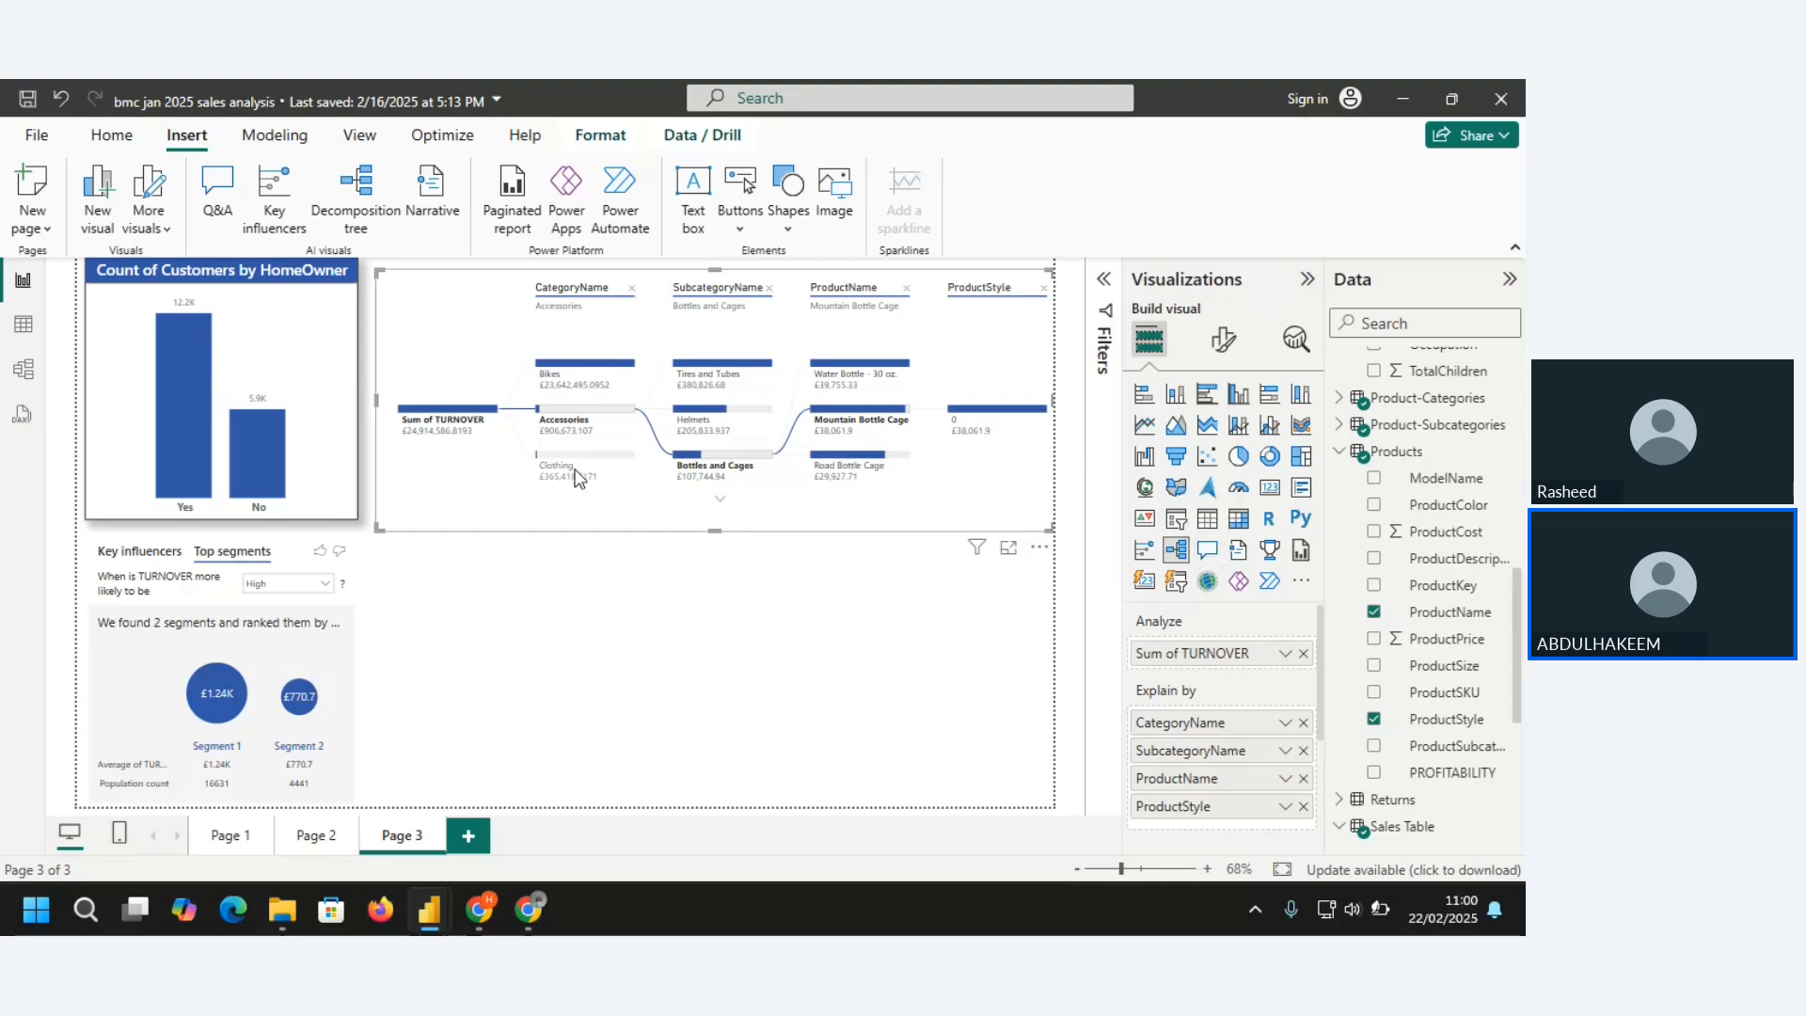
Insert a Narrative visual and size it to fit its text in the space below the decomposition tree
click(331, 380)
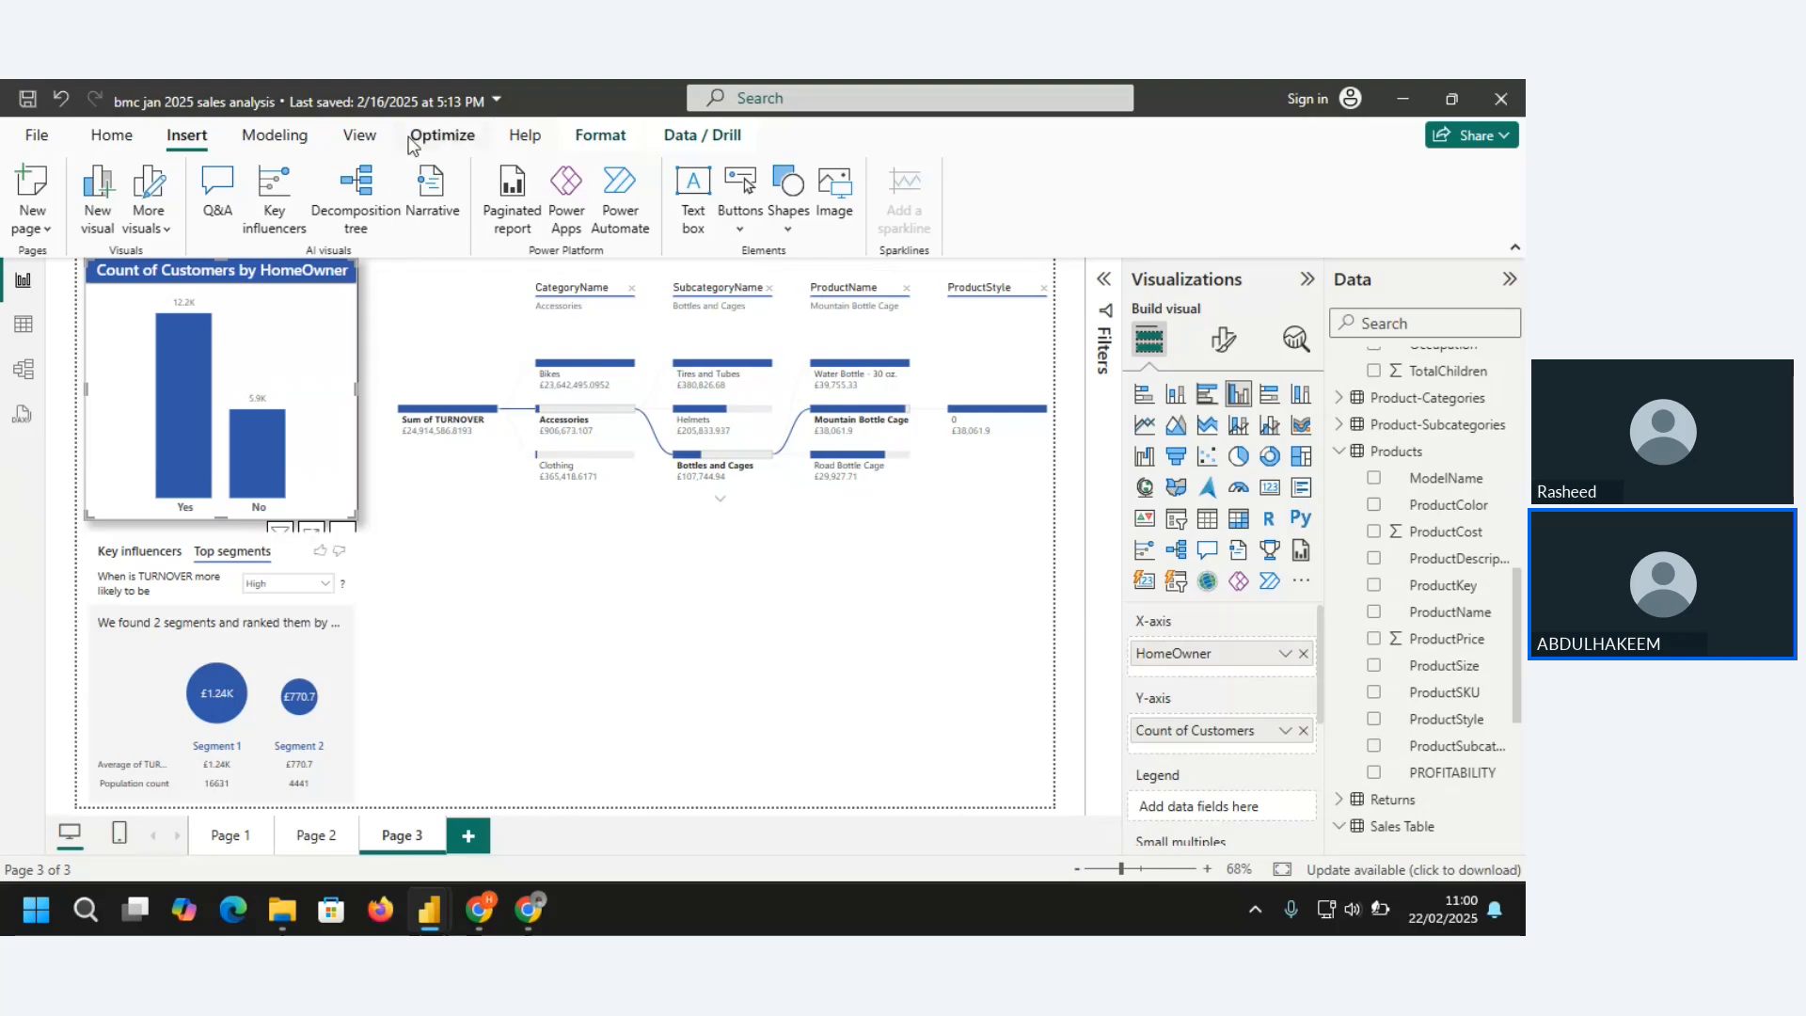
click(431, 188)
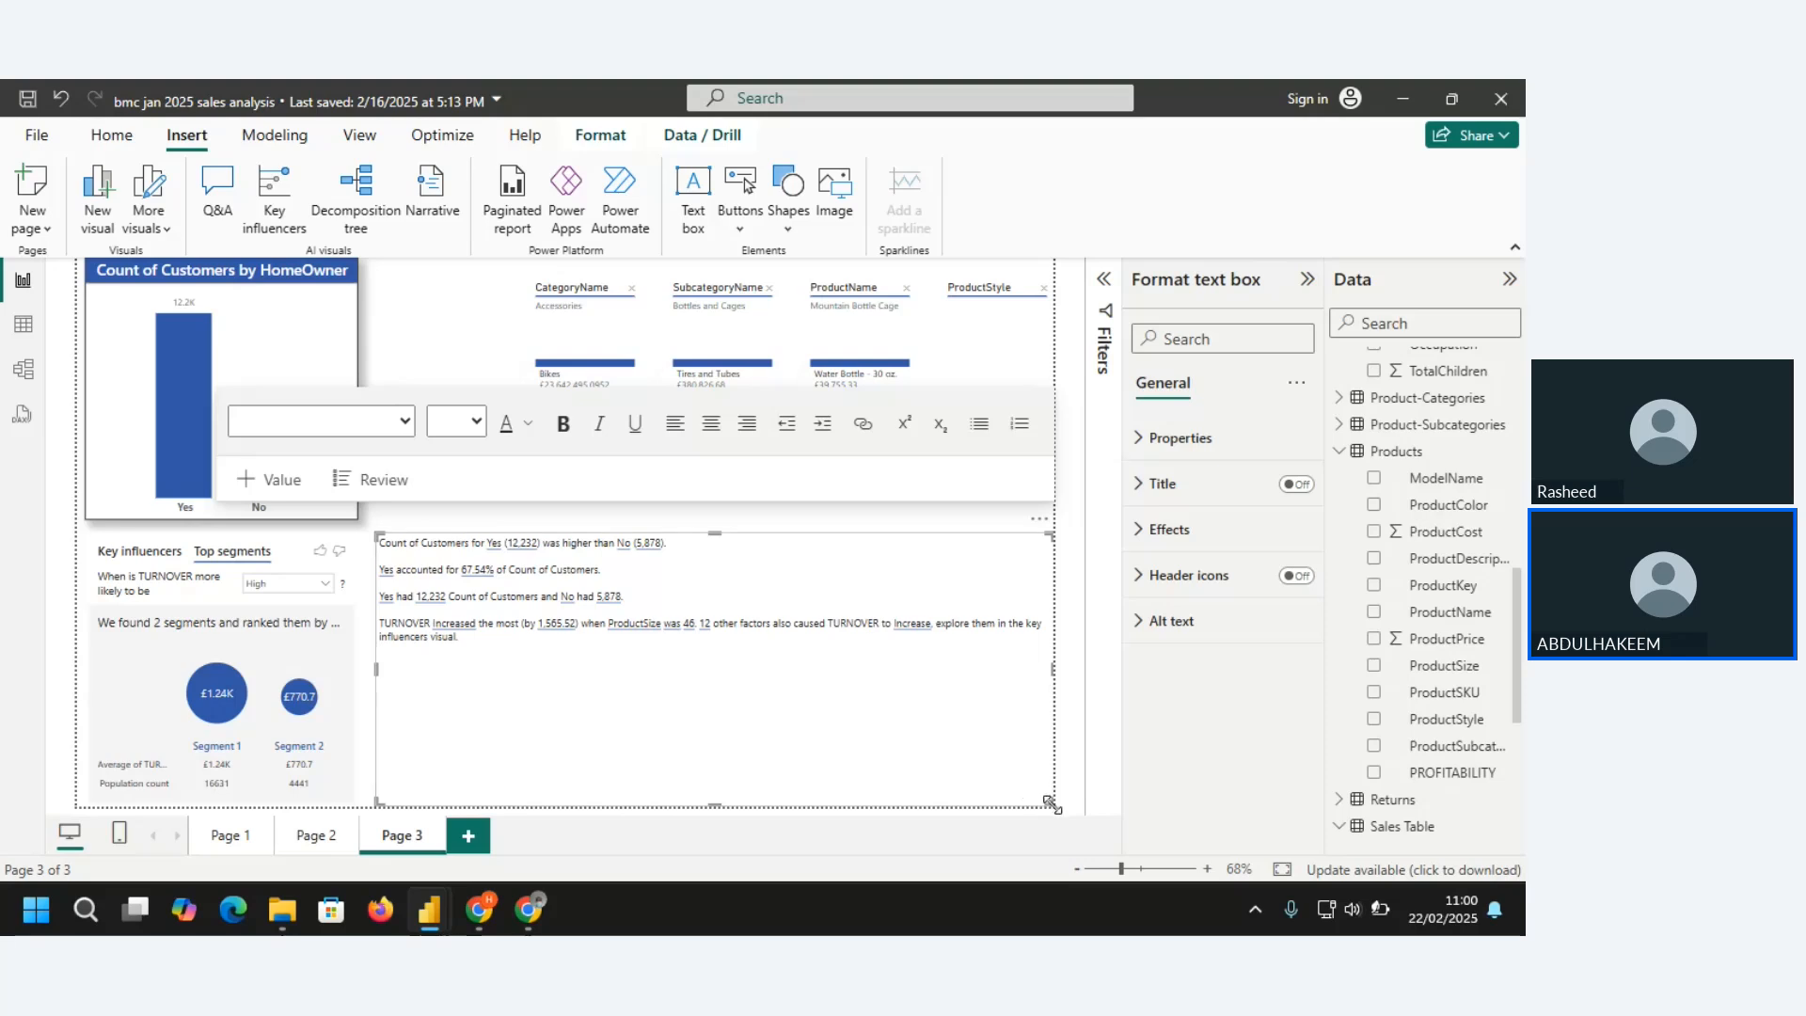
drag(1052, 806, 687, 668)
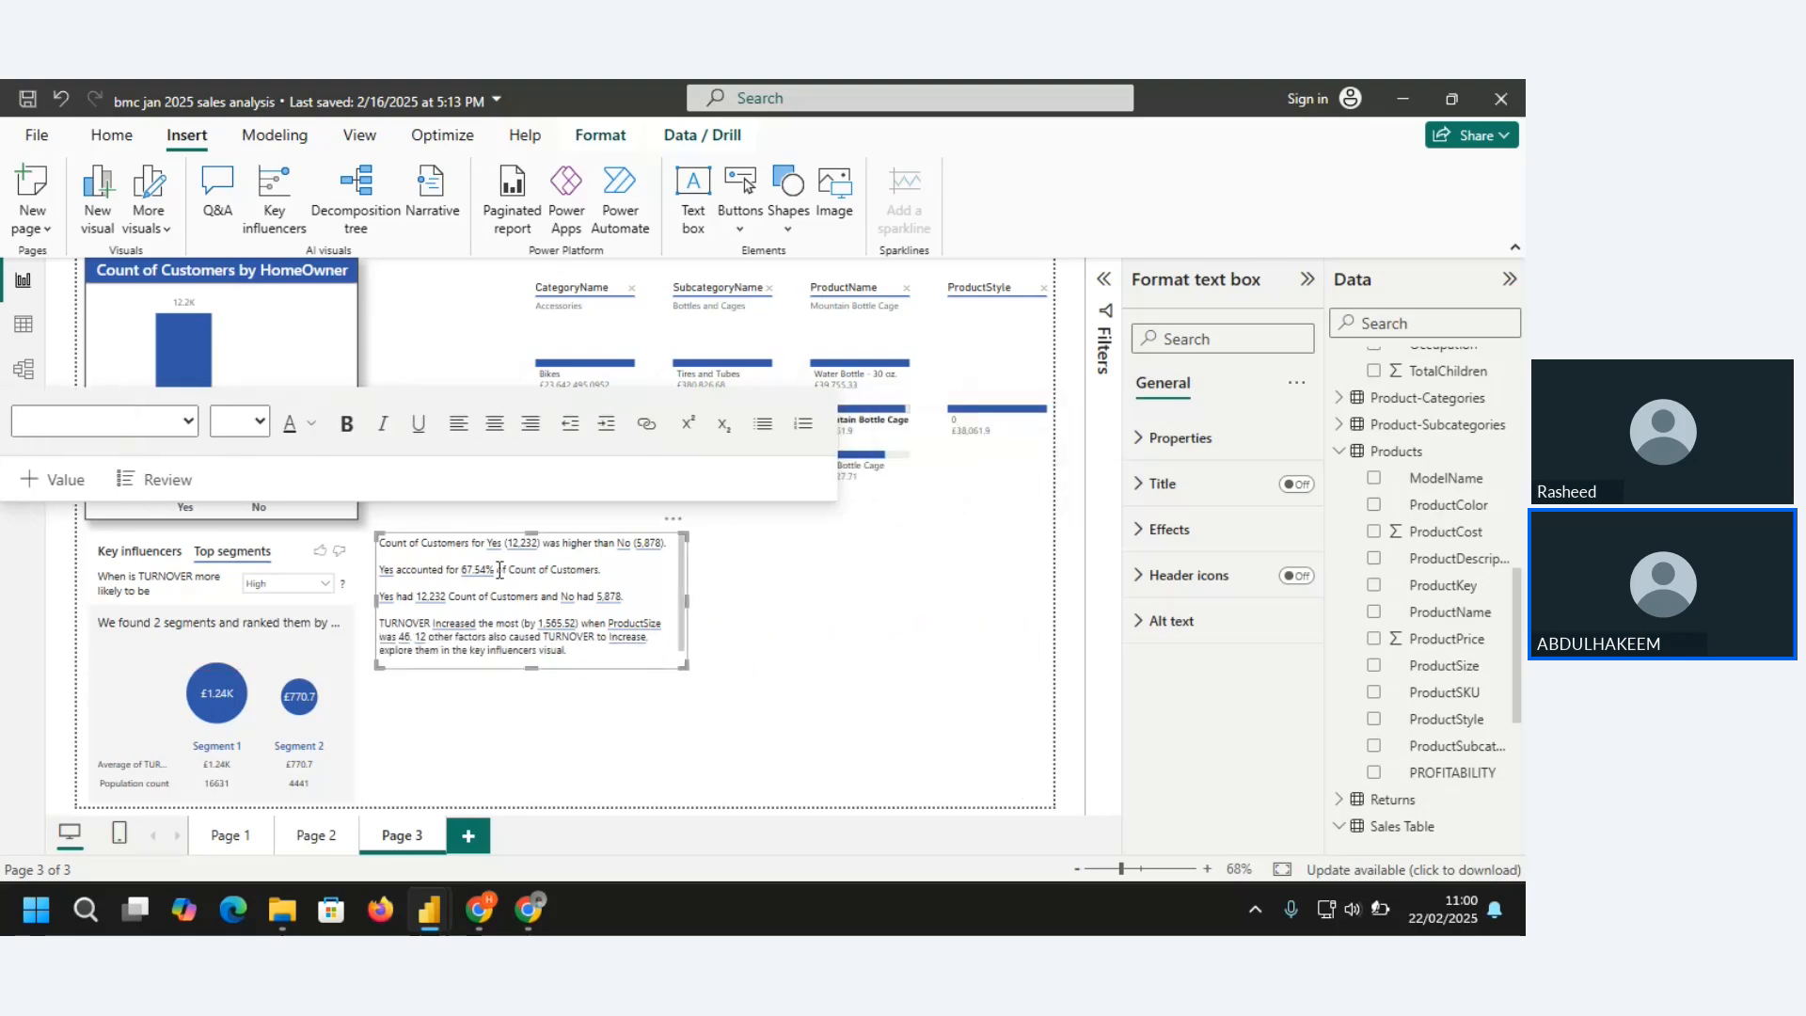
click(341, 240)
click(535, 588)
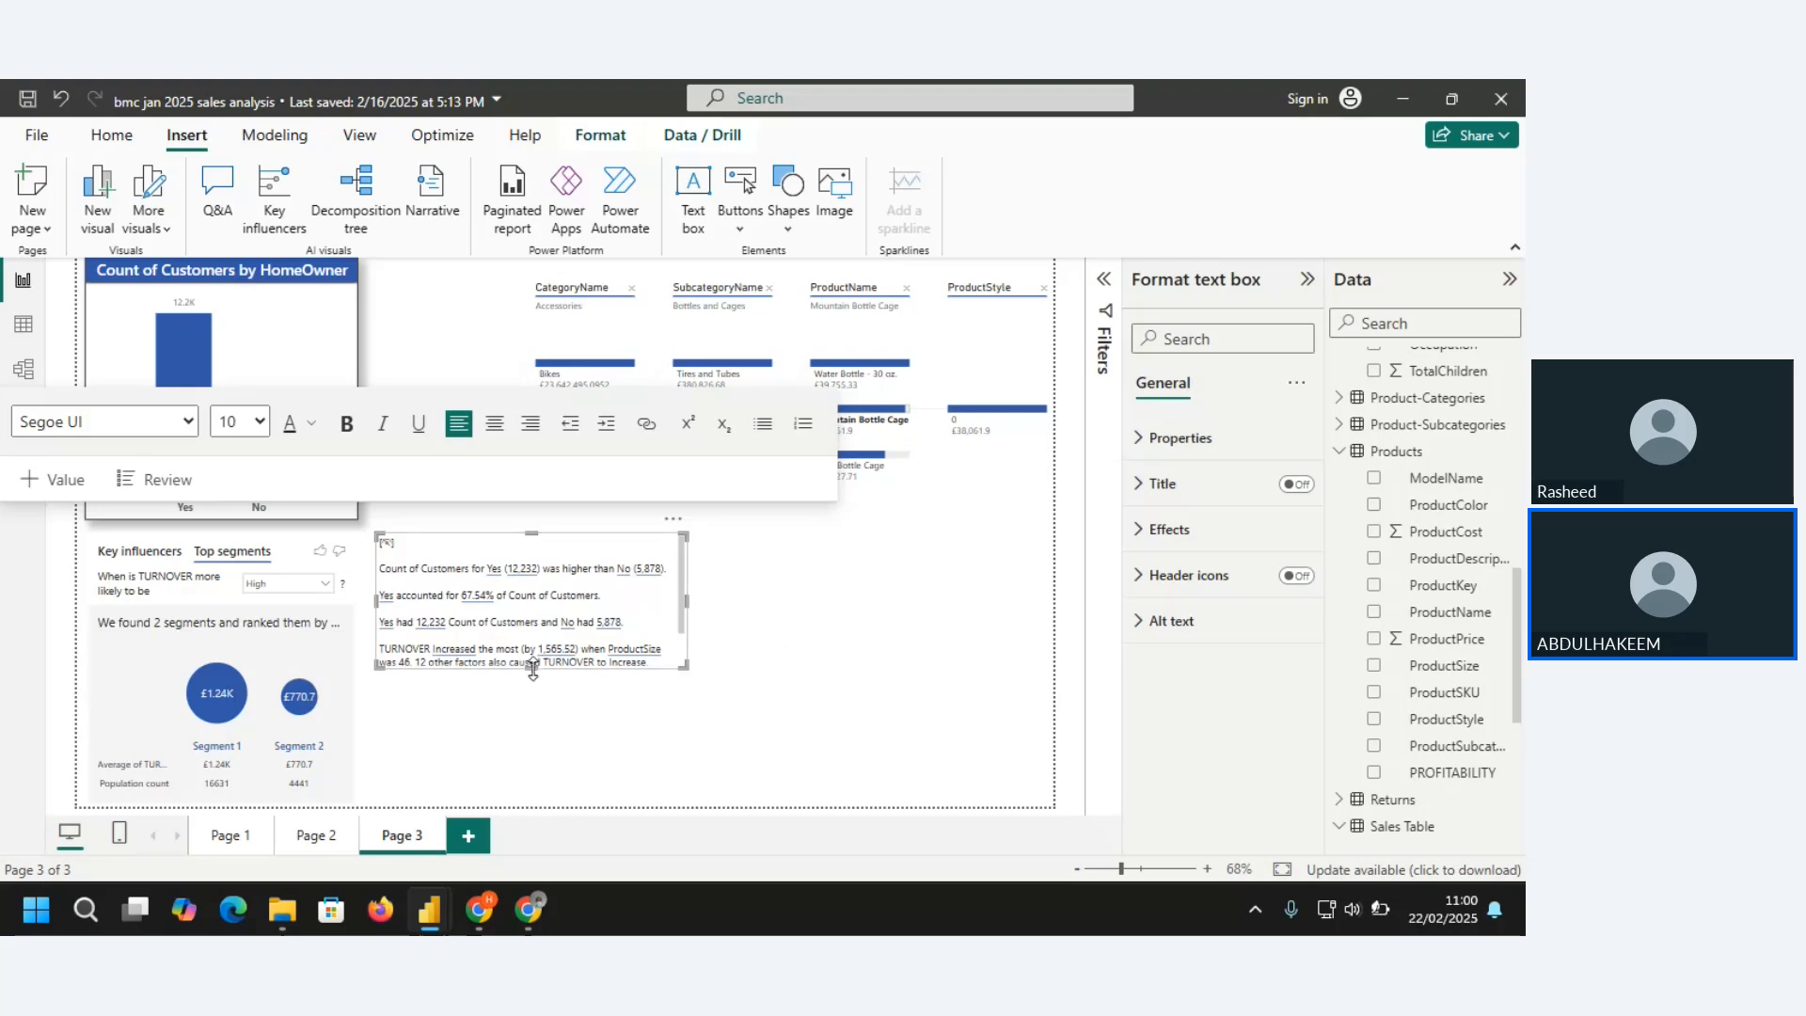
drag(533, 669, 536, 711)
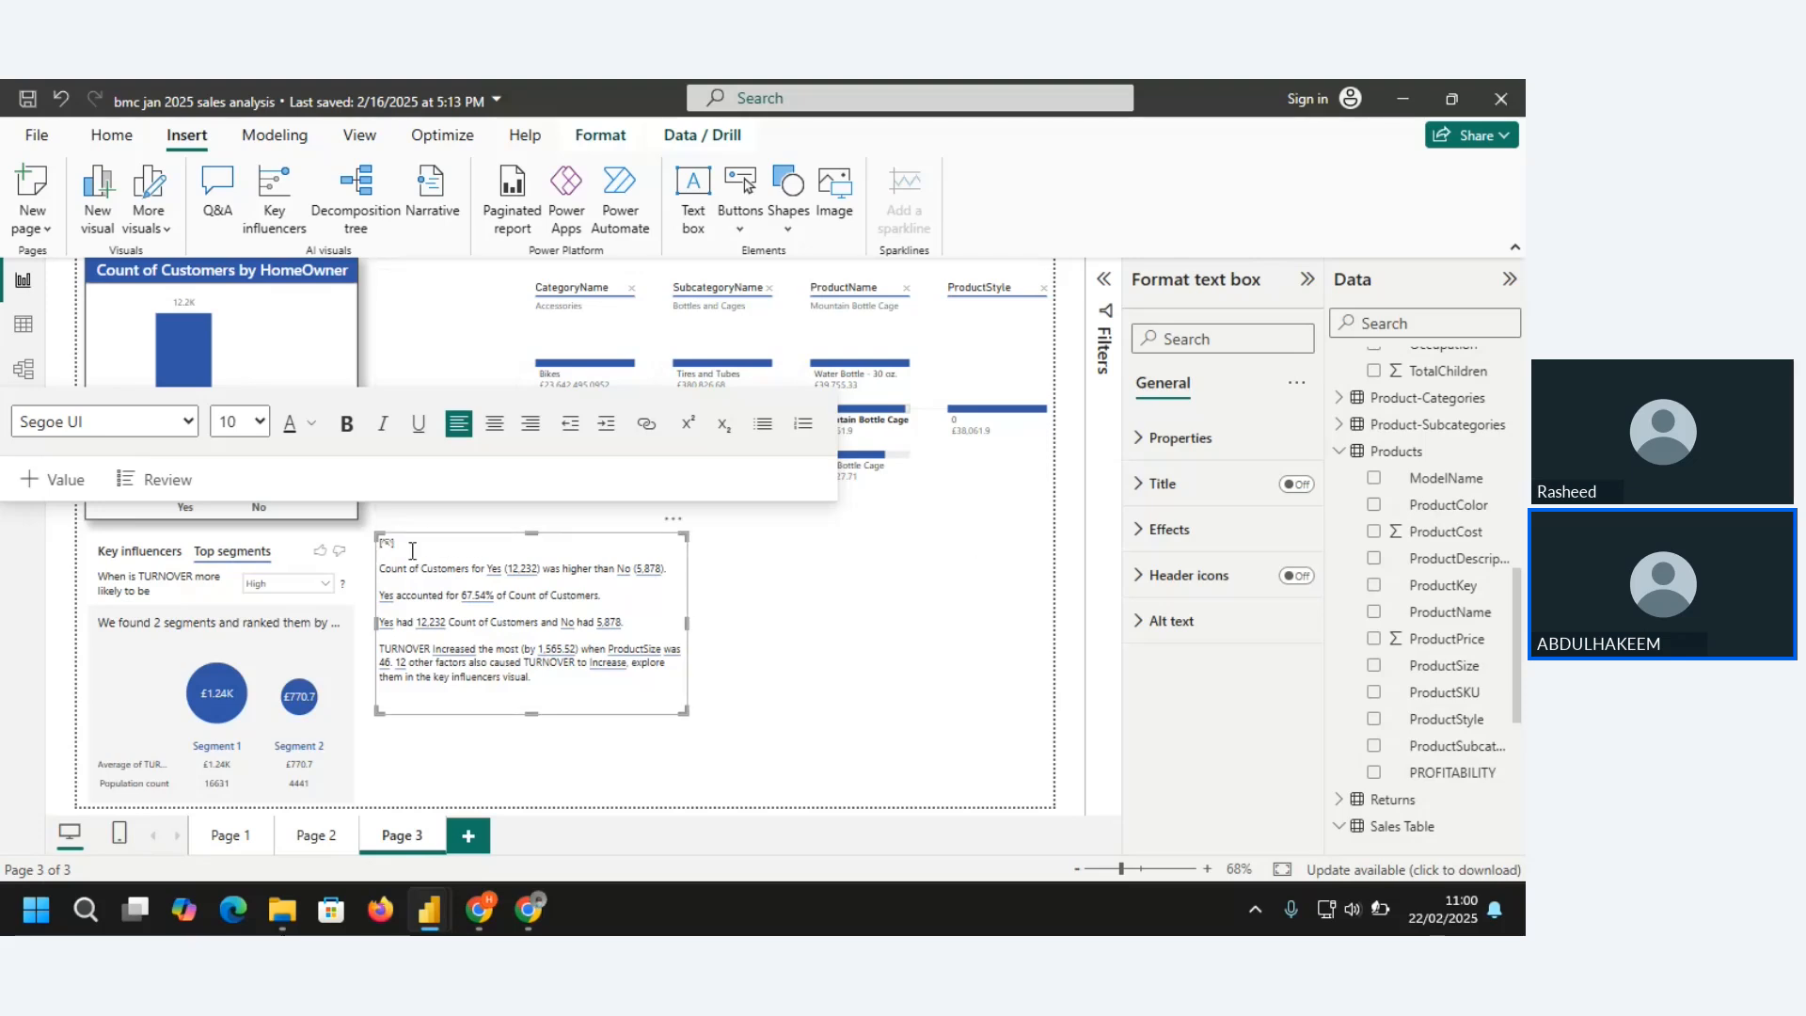
Delete the stray marker above the first sentence of the narrative text
key(BackSpace)
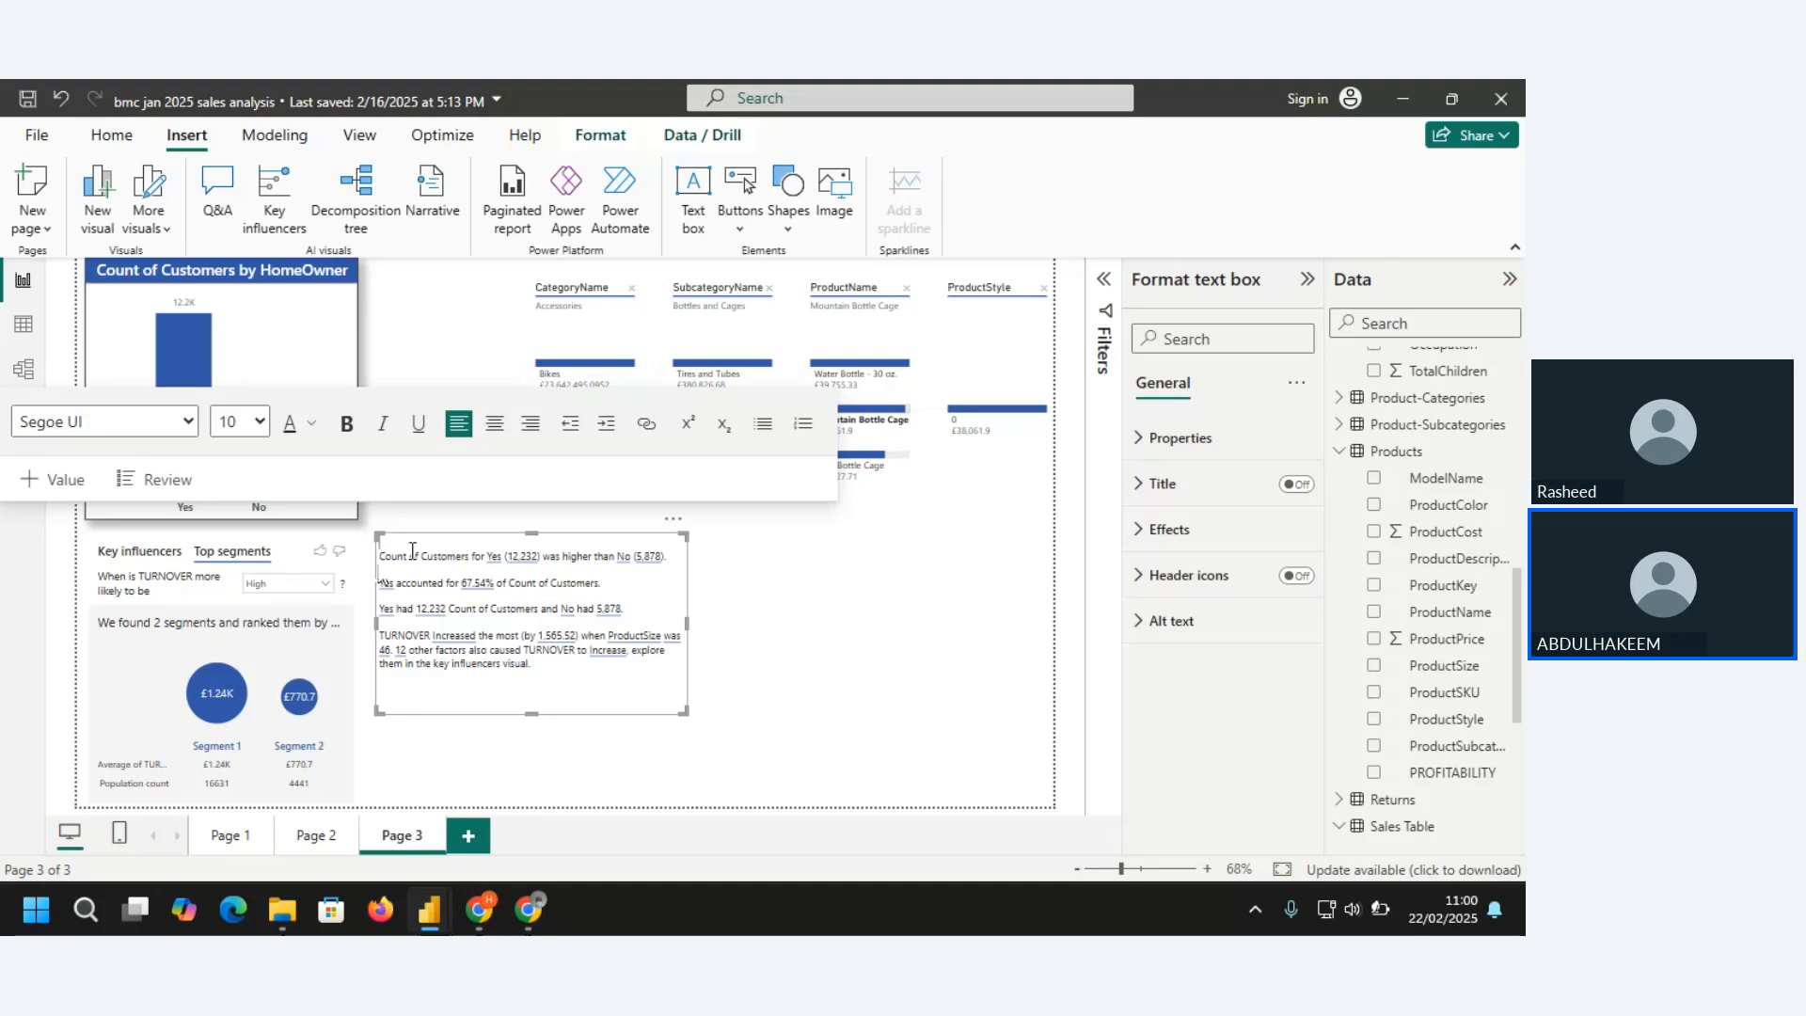
key(BackSpace)
key(ctrl+z)
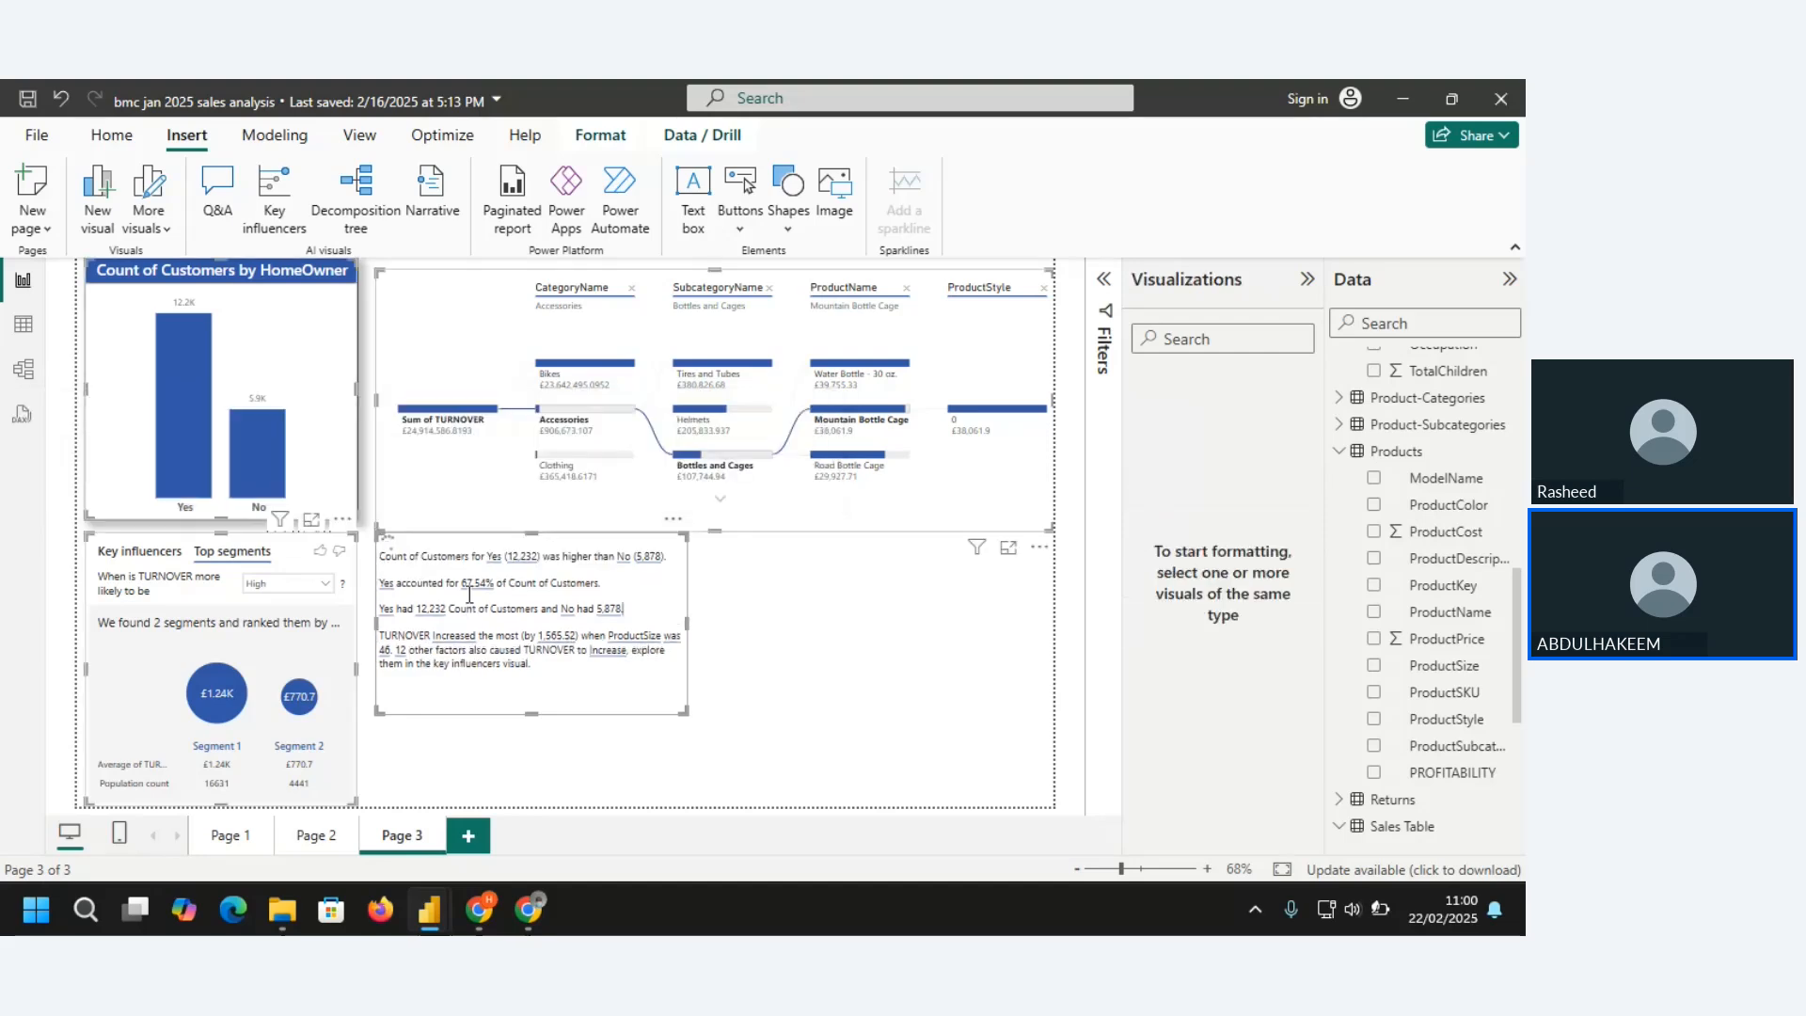
Set the font size of all the narrative text to 11
key(ctrl+a)
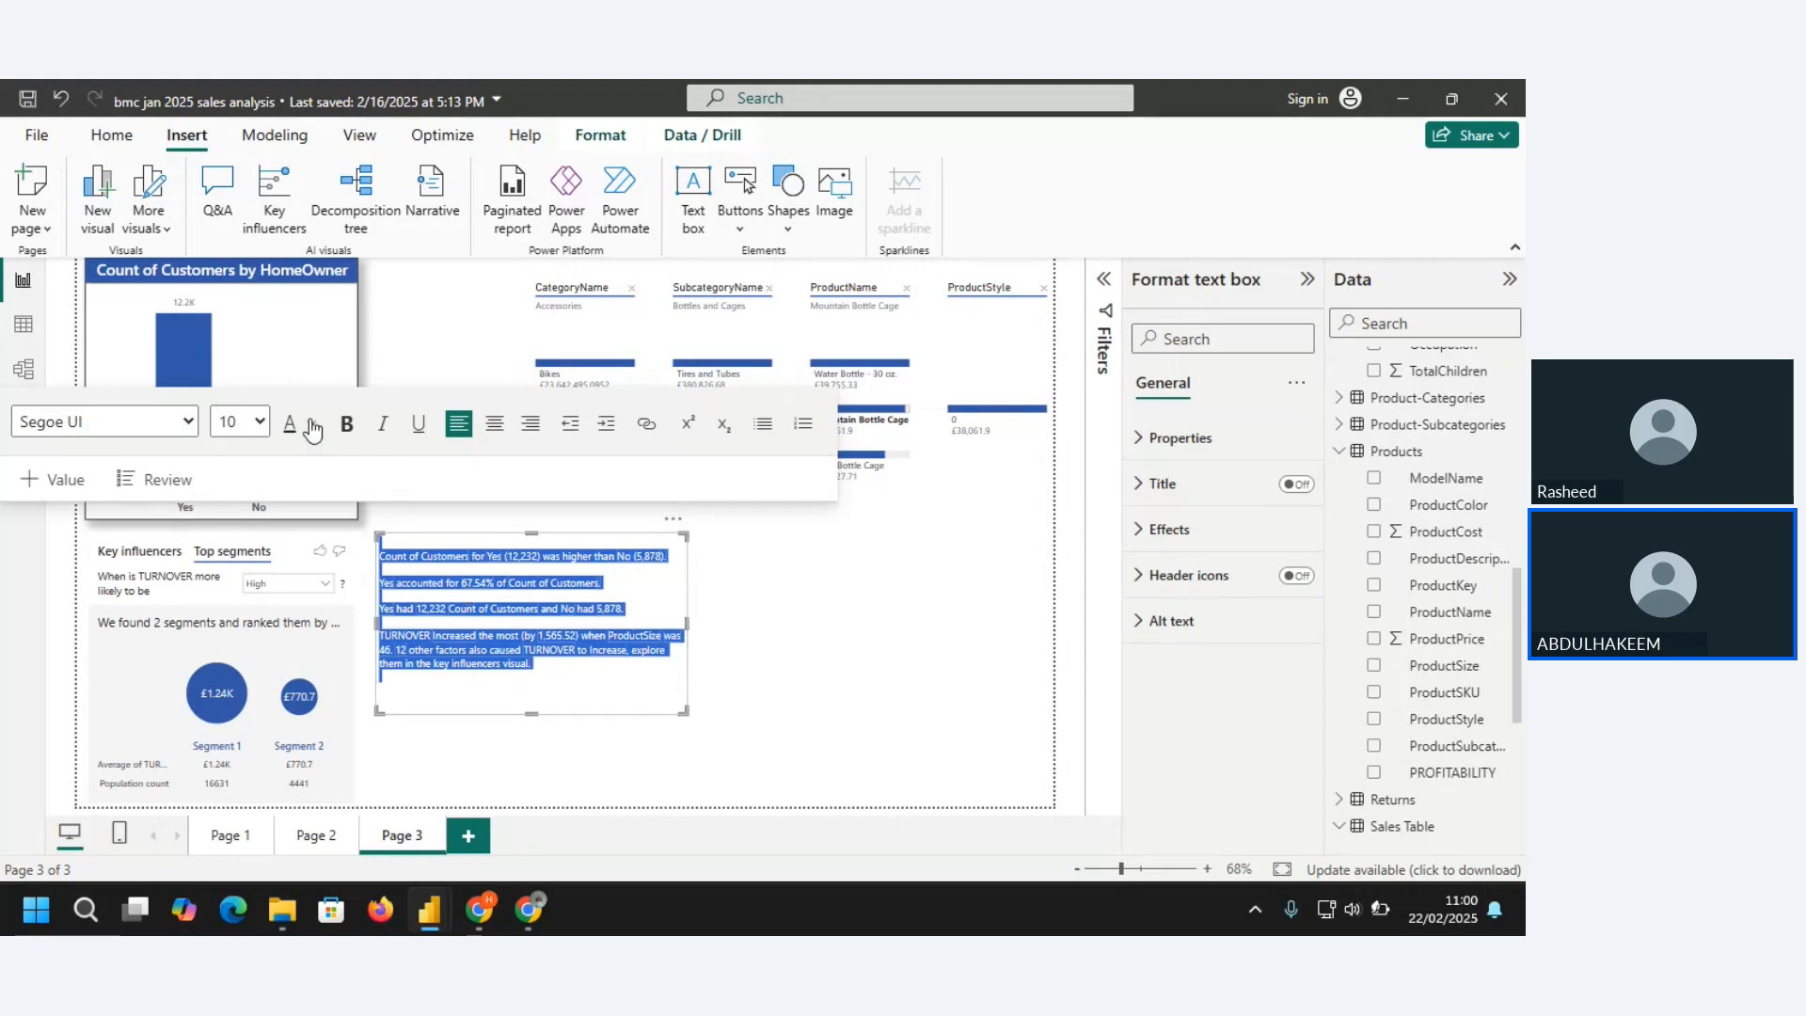
click(262, 420)
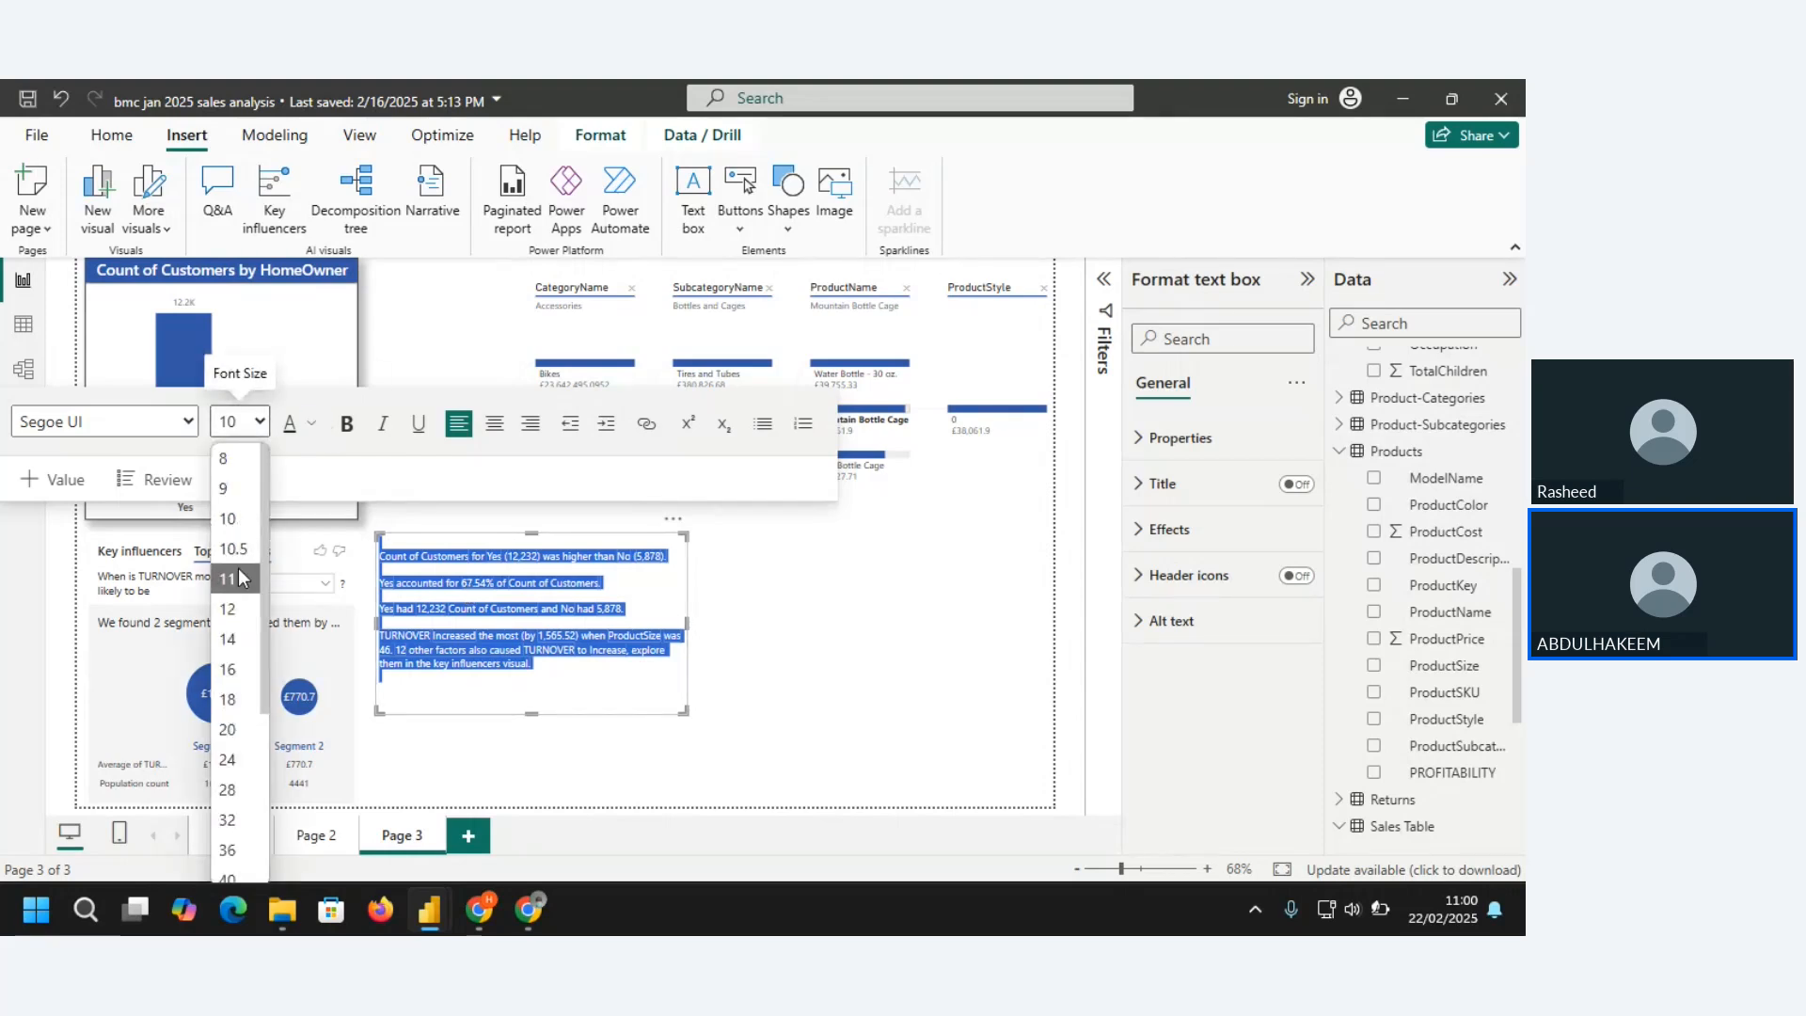
click(239, 568)
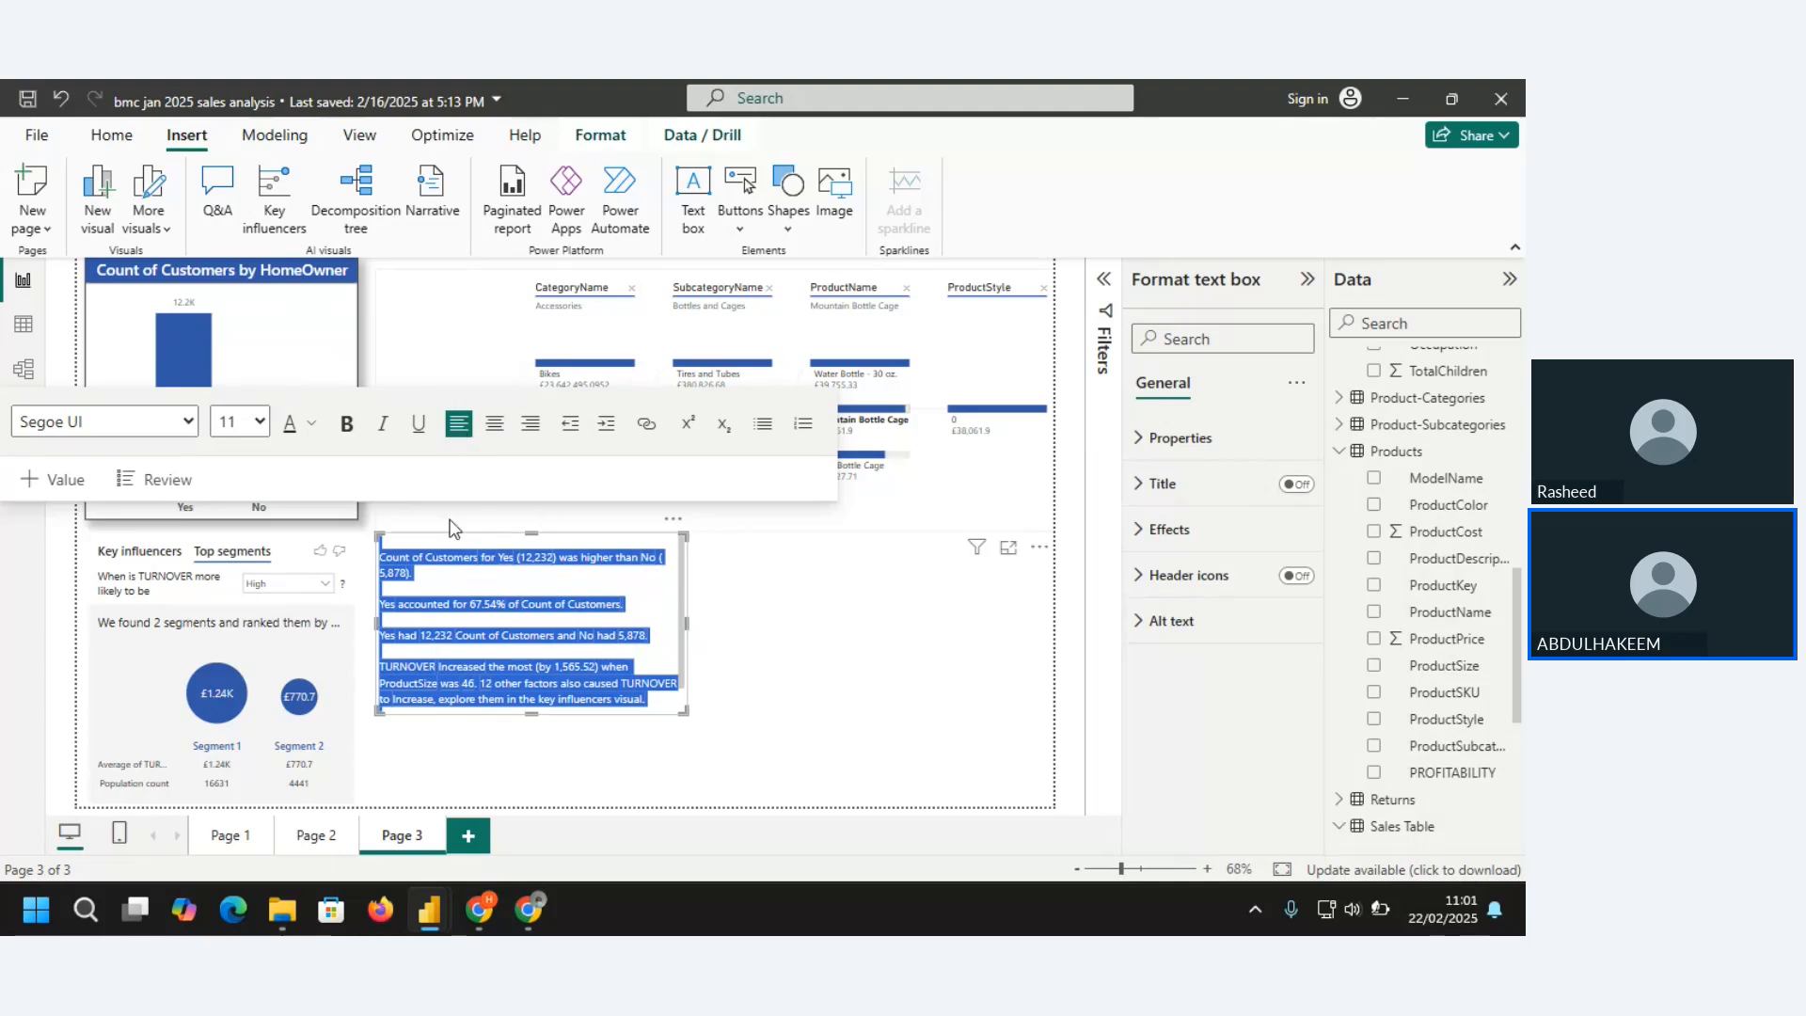
click(407, 553)
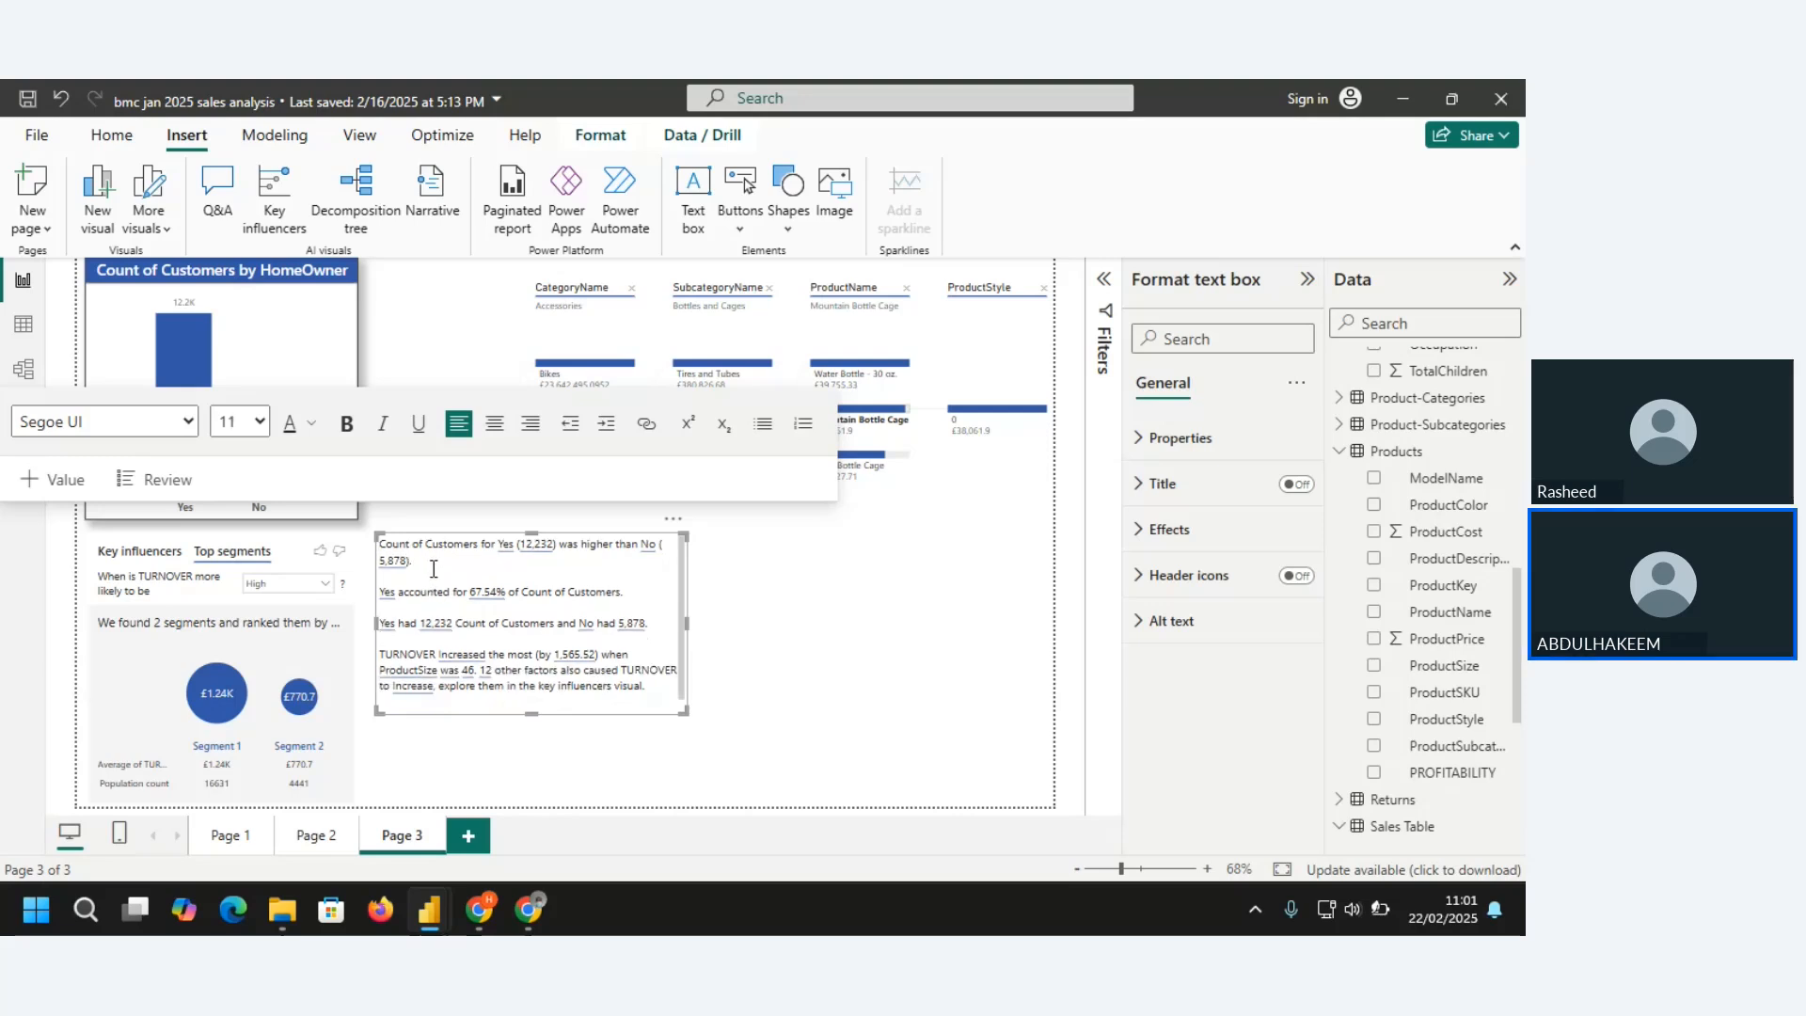
Join the sentence on the share that Yes accounted for onto the end of the first narrative paragraph
scroll(434, 568, down, 1)
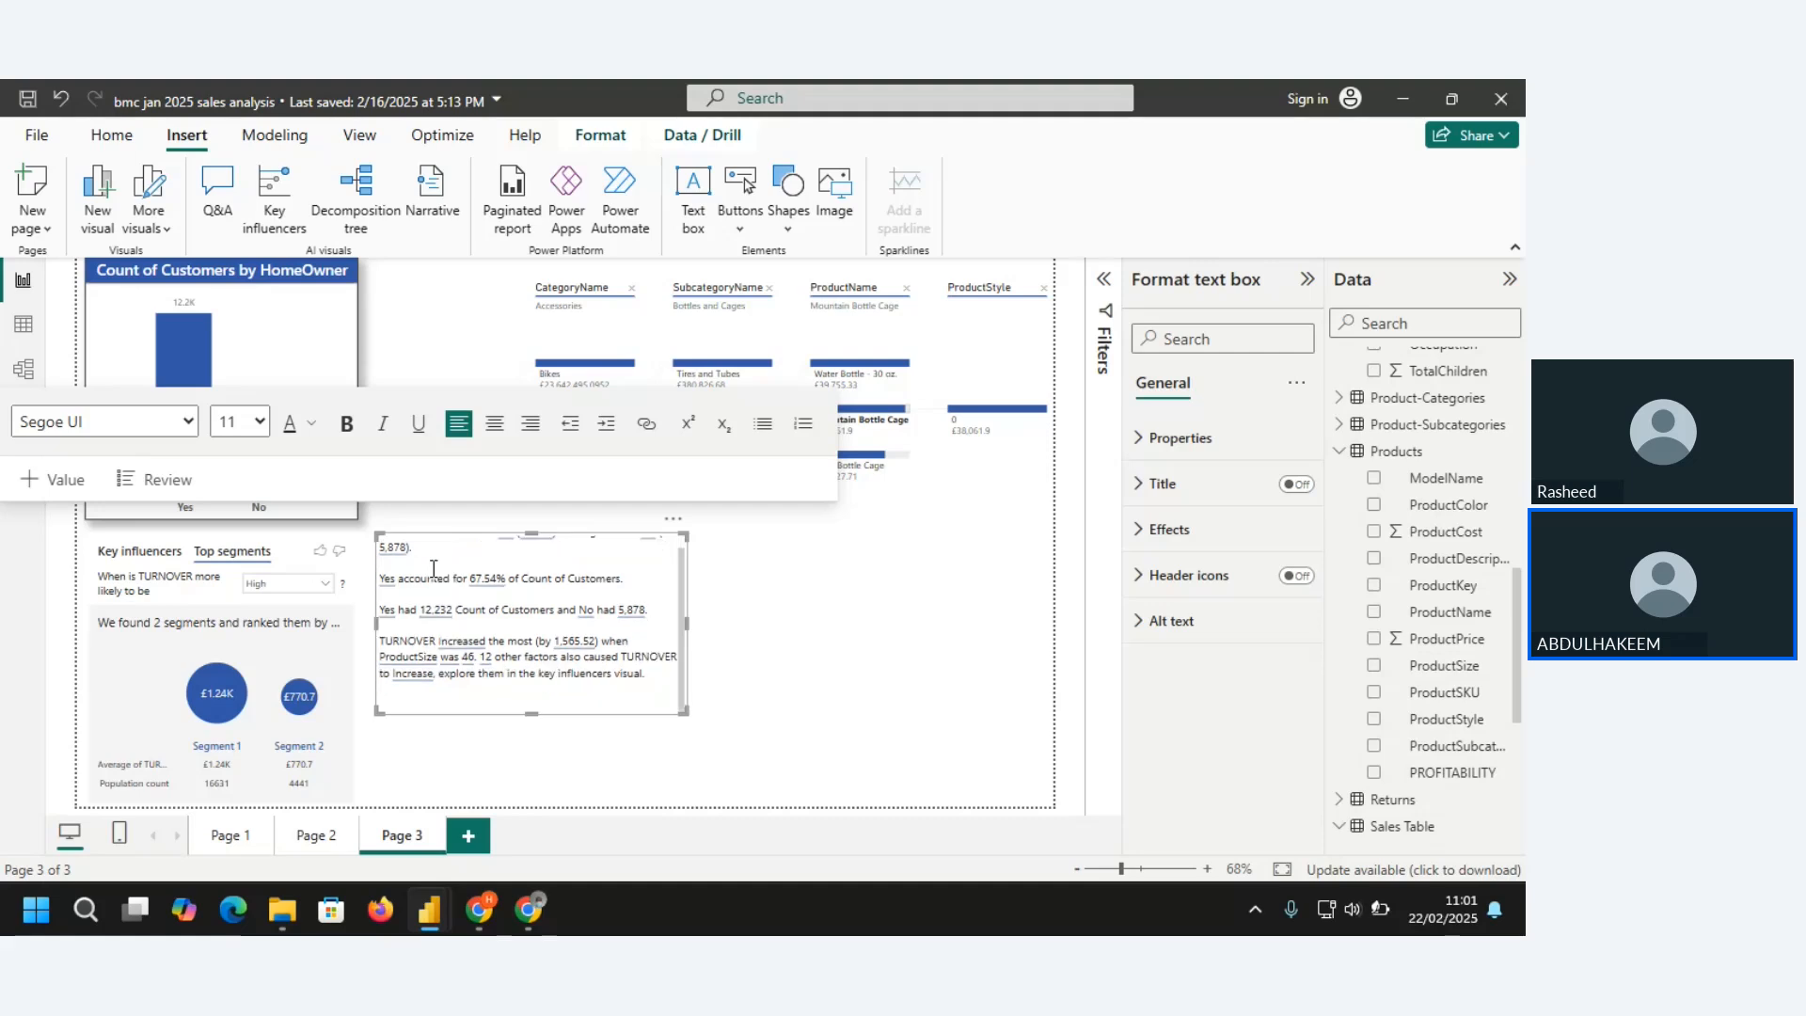
scroll(433, 560, up, 1)
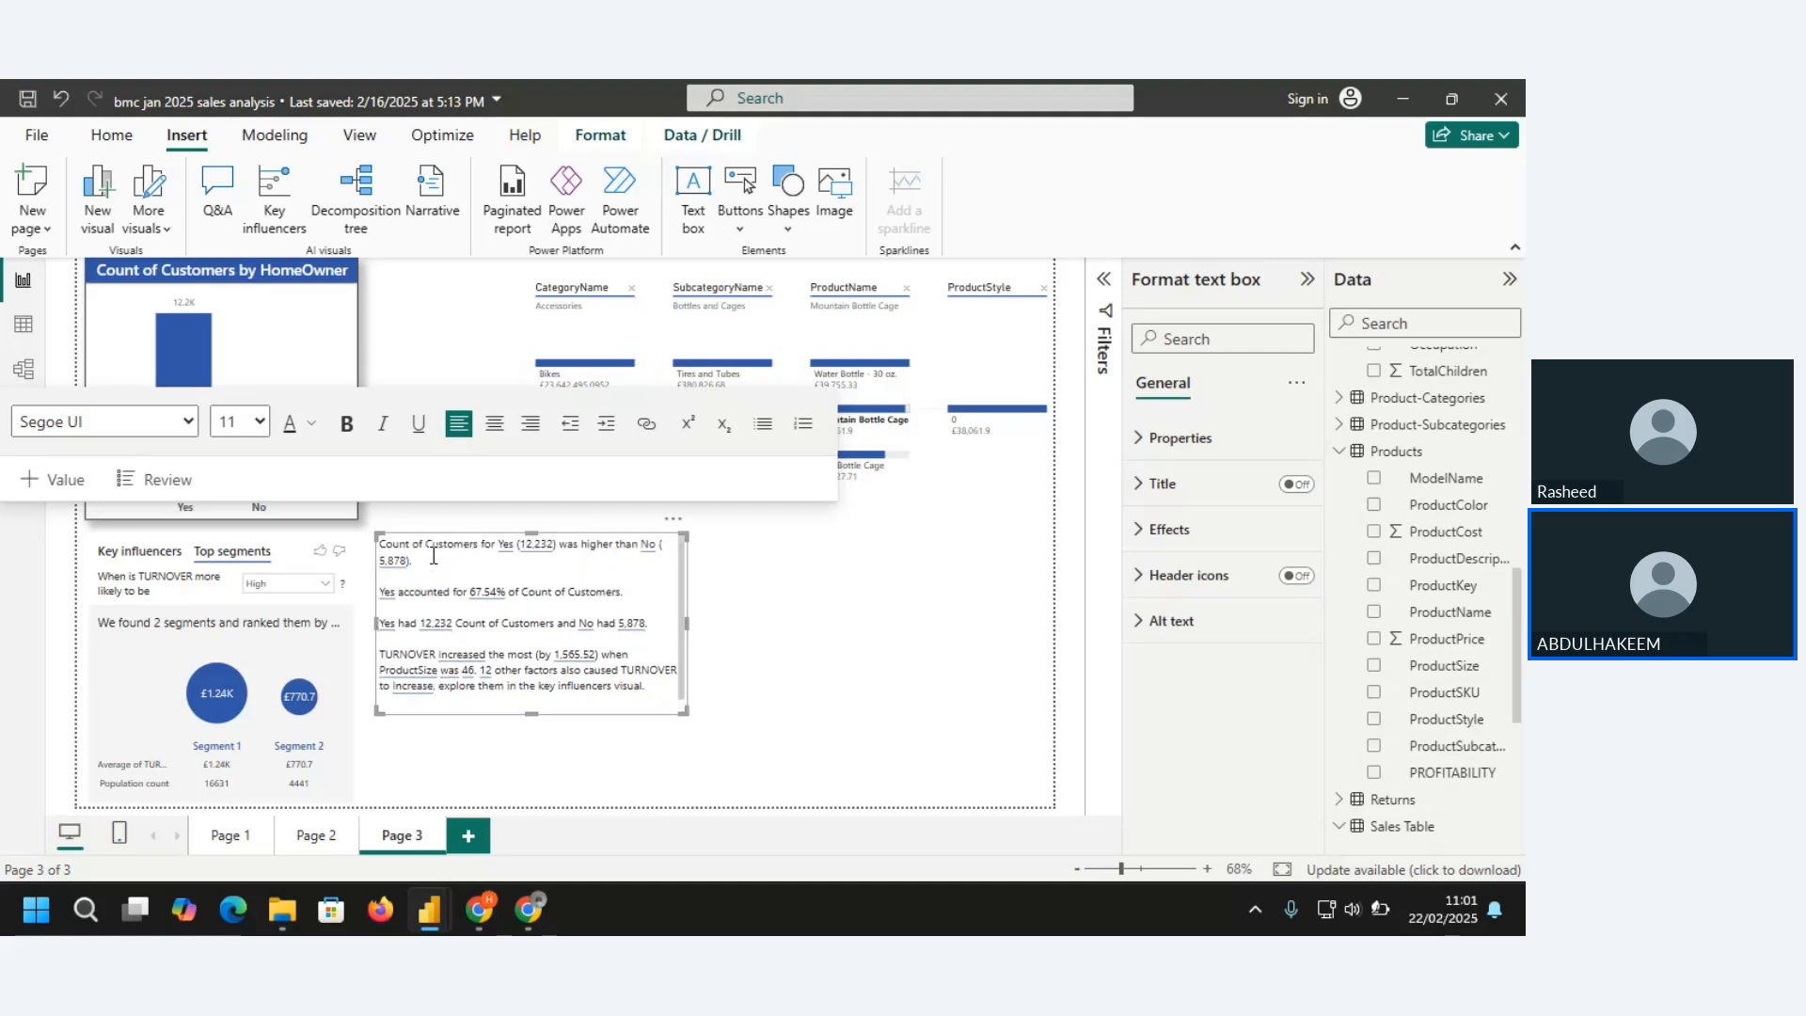
scroll(433, 557, down, 1)
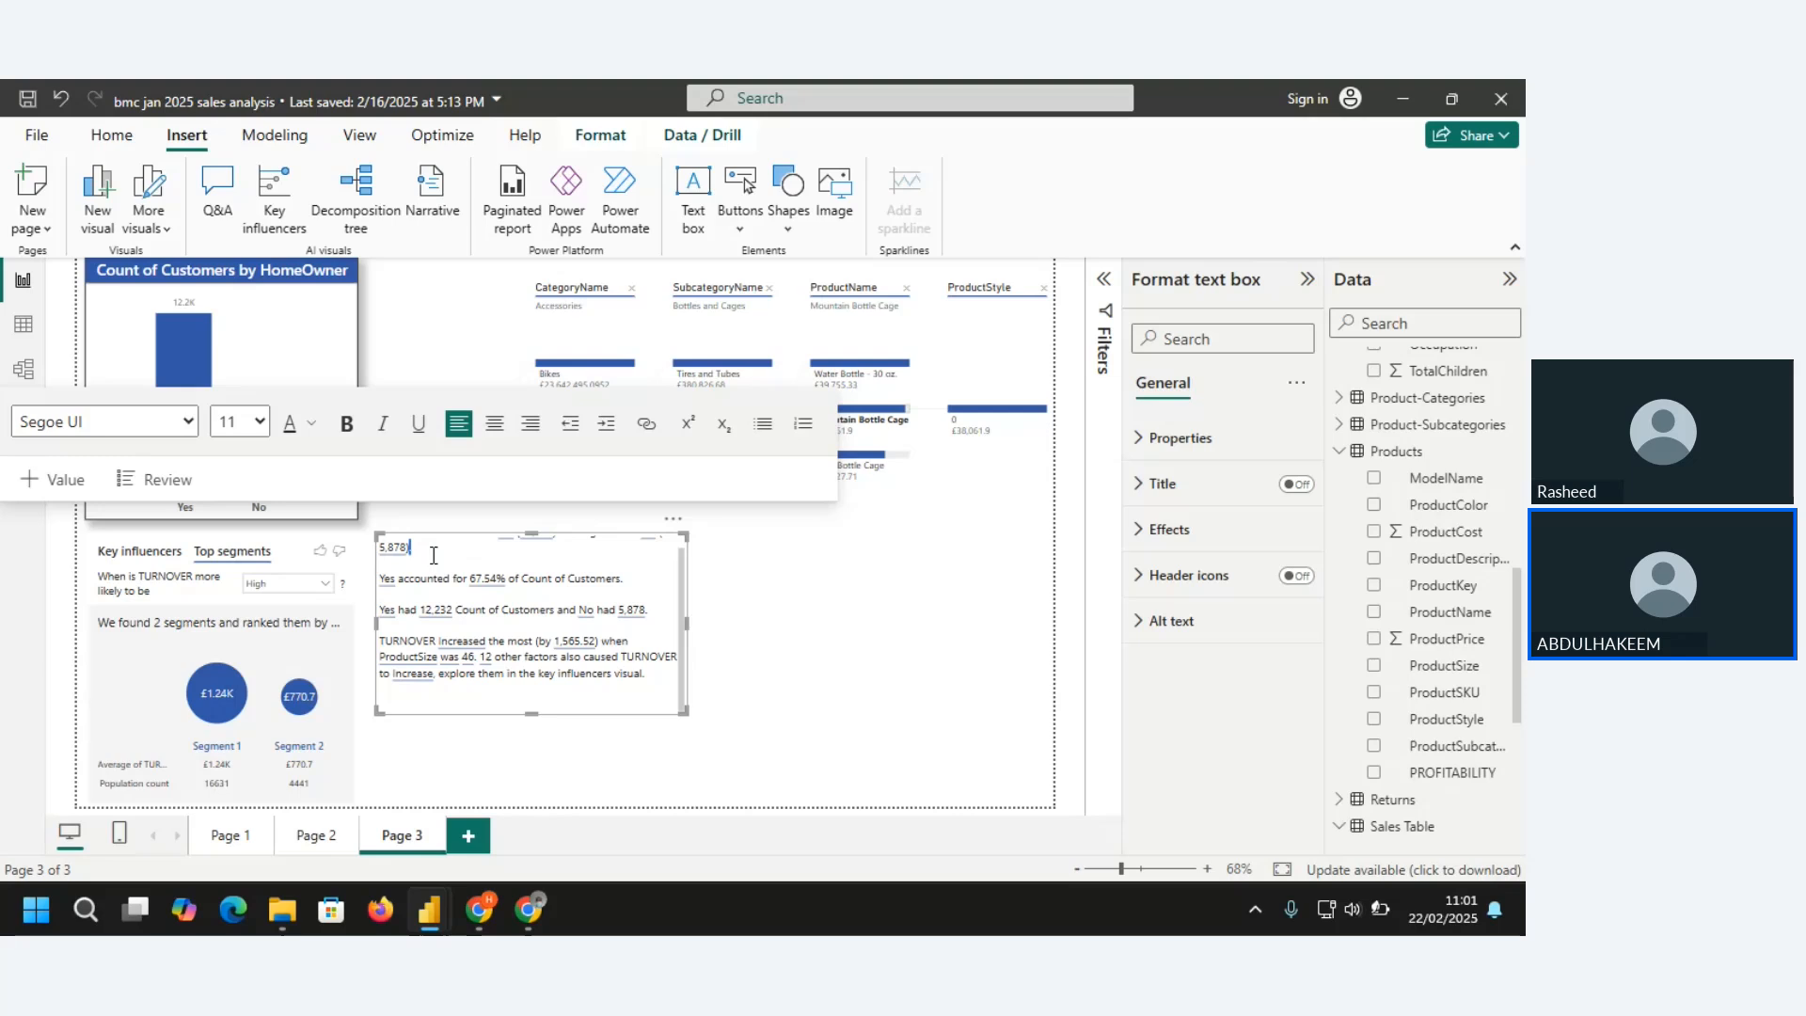
scroll(434, 556, up, 1)
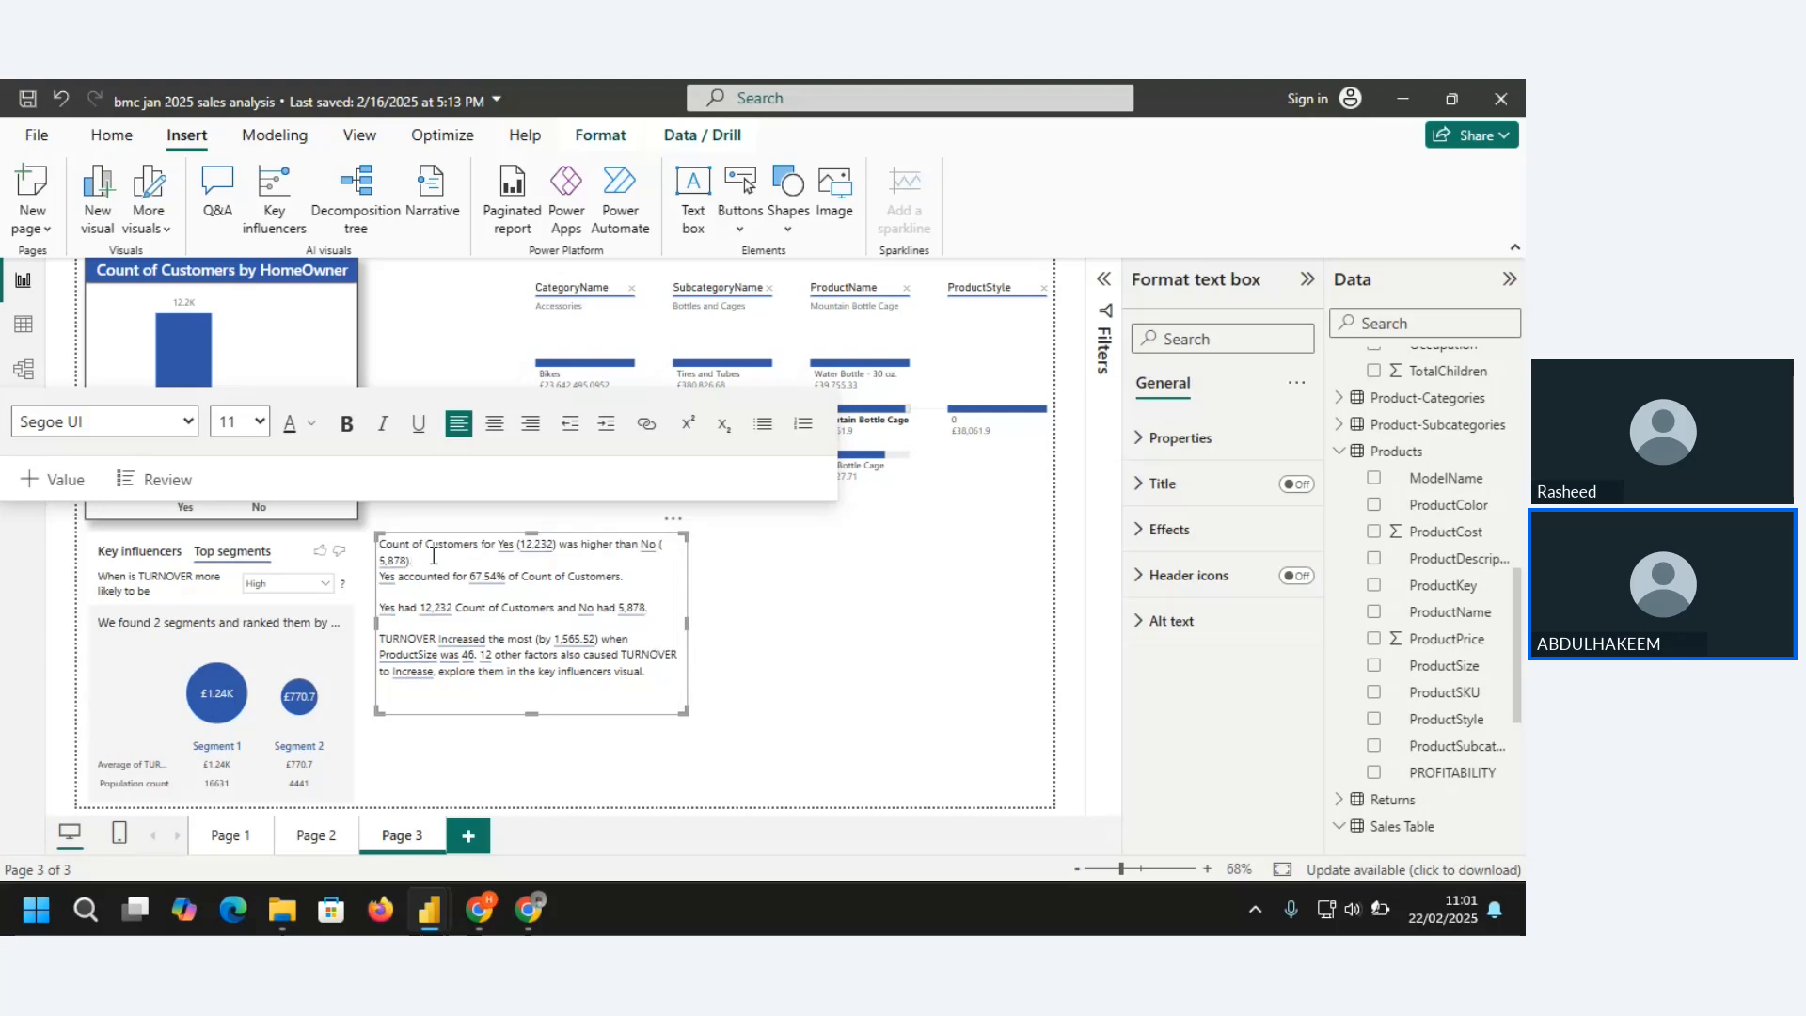
key(BackSpace)
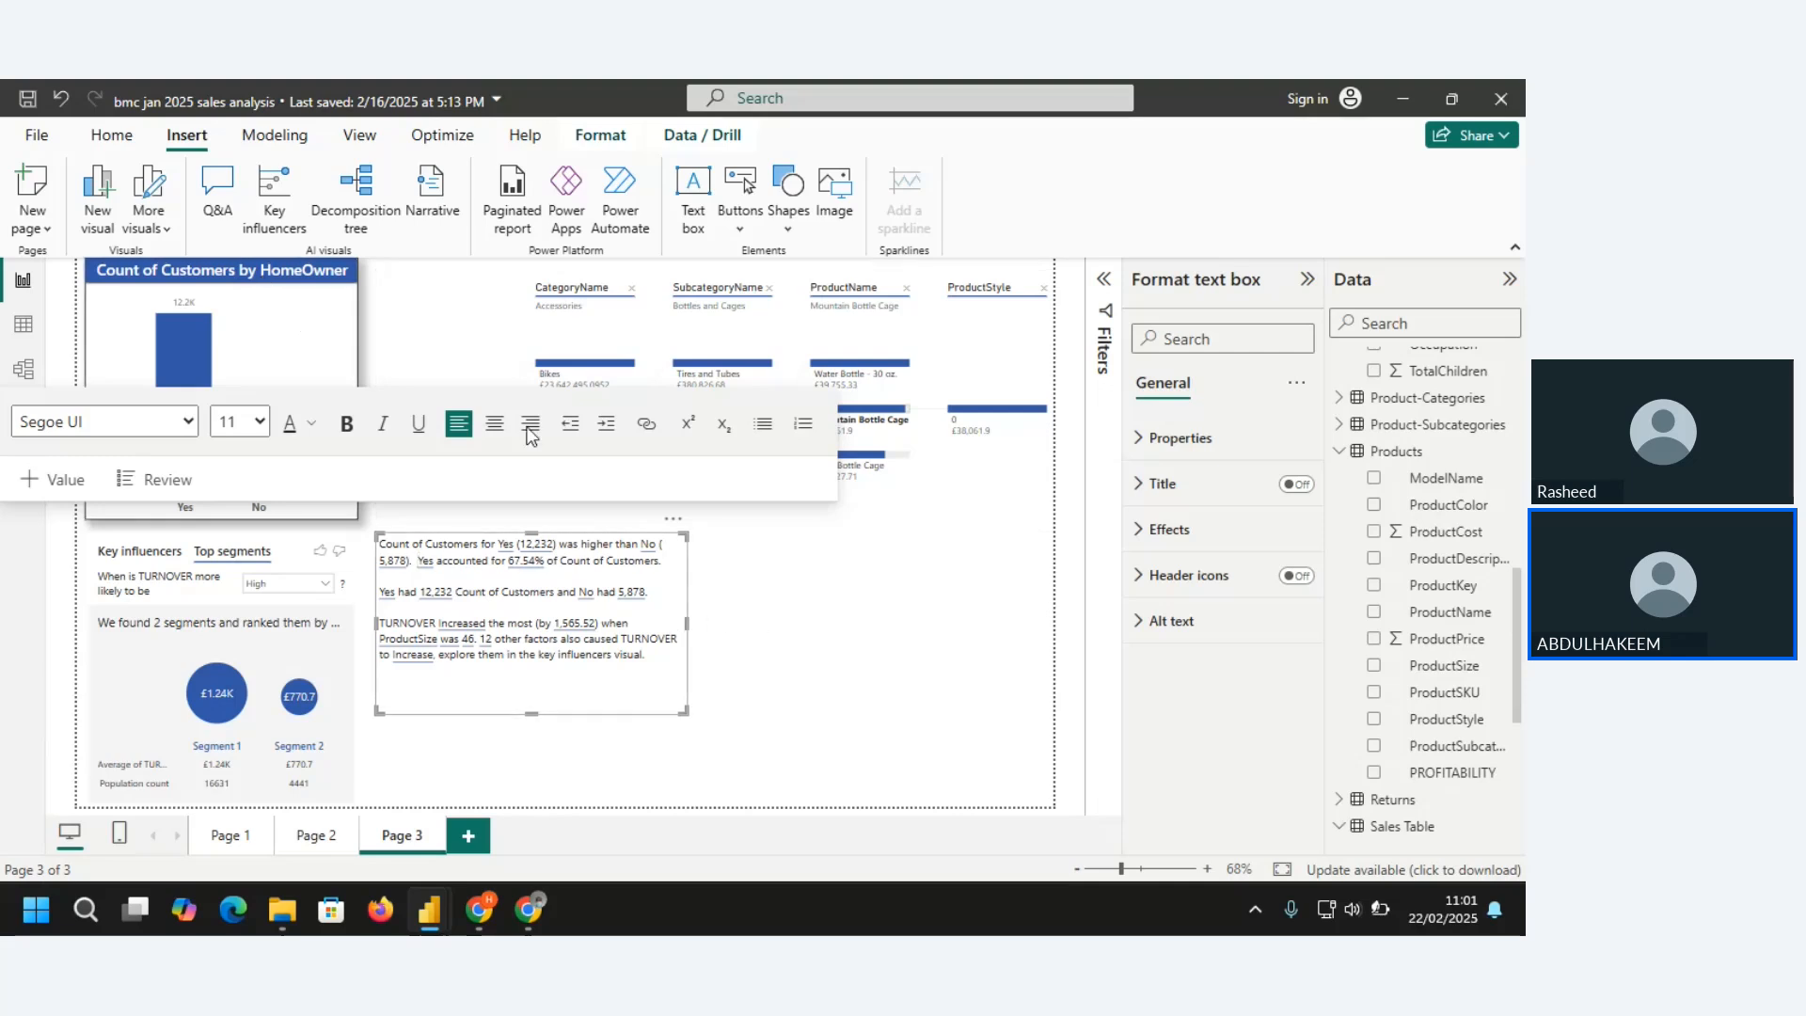
Shift the home owner chart toward the decomposition tree and fit the narrative as a tall, narrow box into the freed space at the page's edge
drag(226, 279, 389, 279)
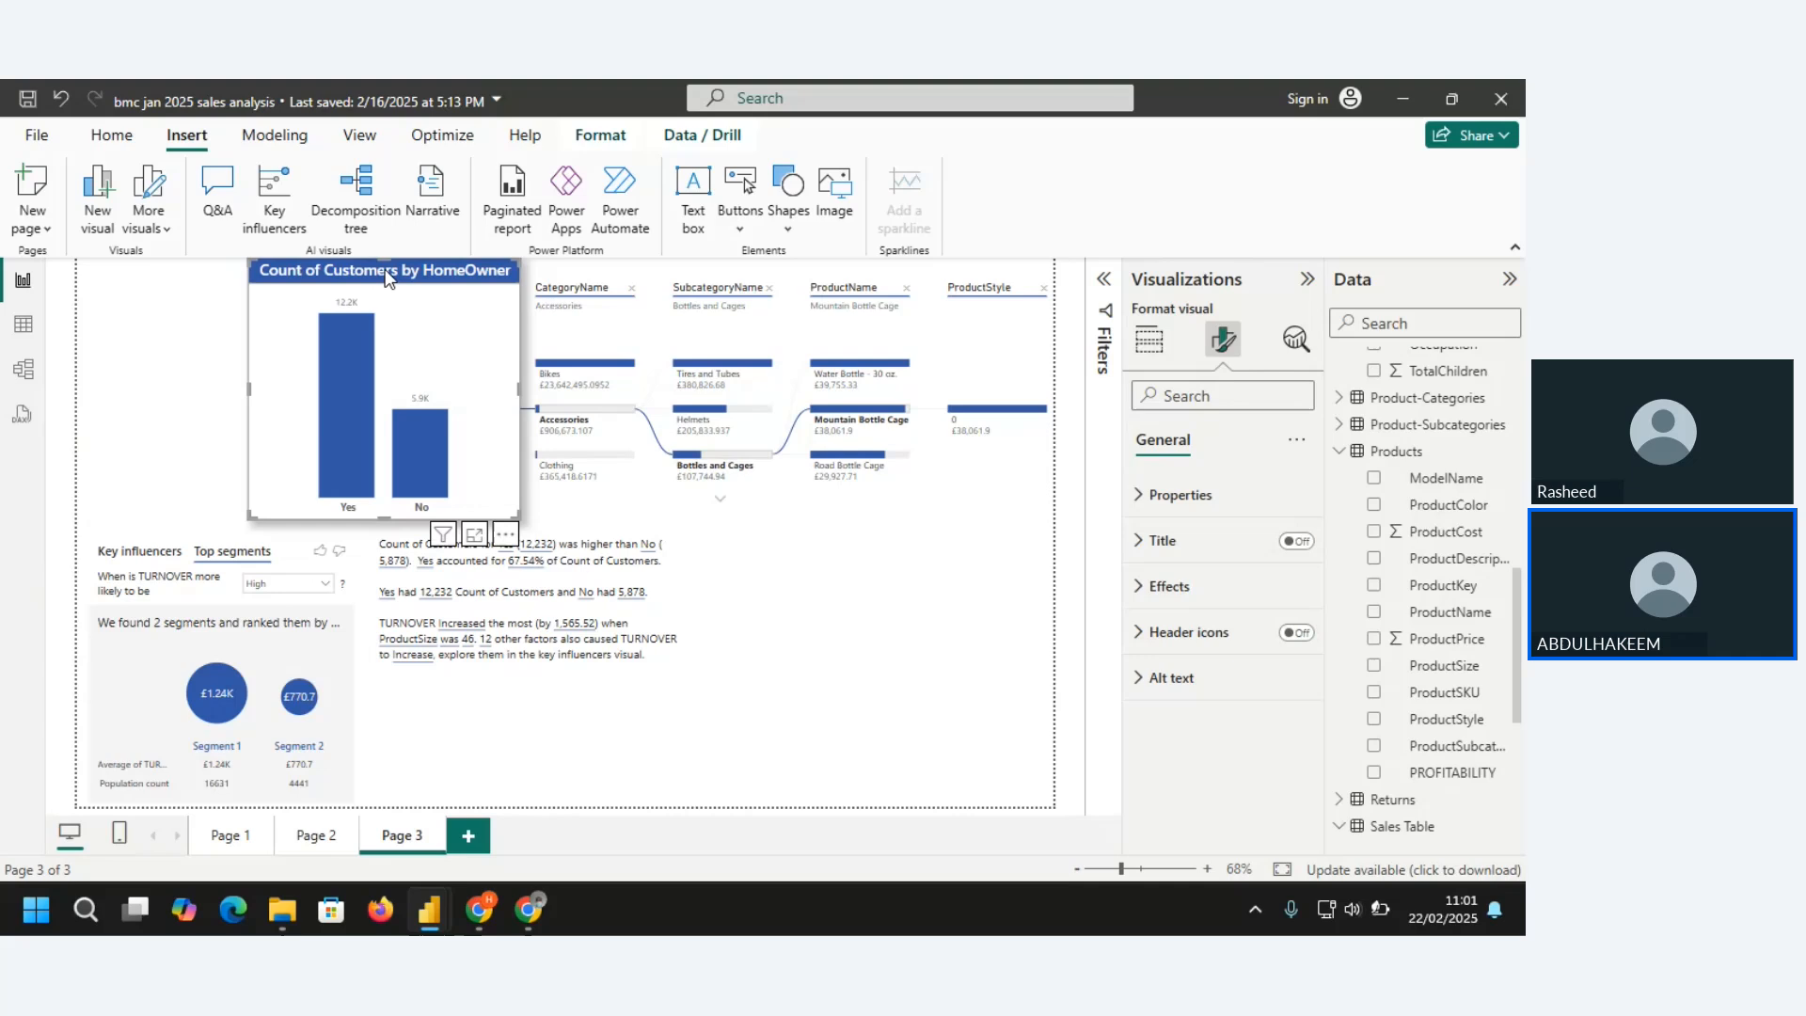
click(807, 505)
click(660, 701)
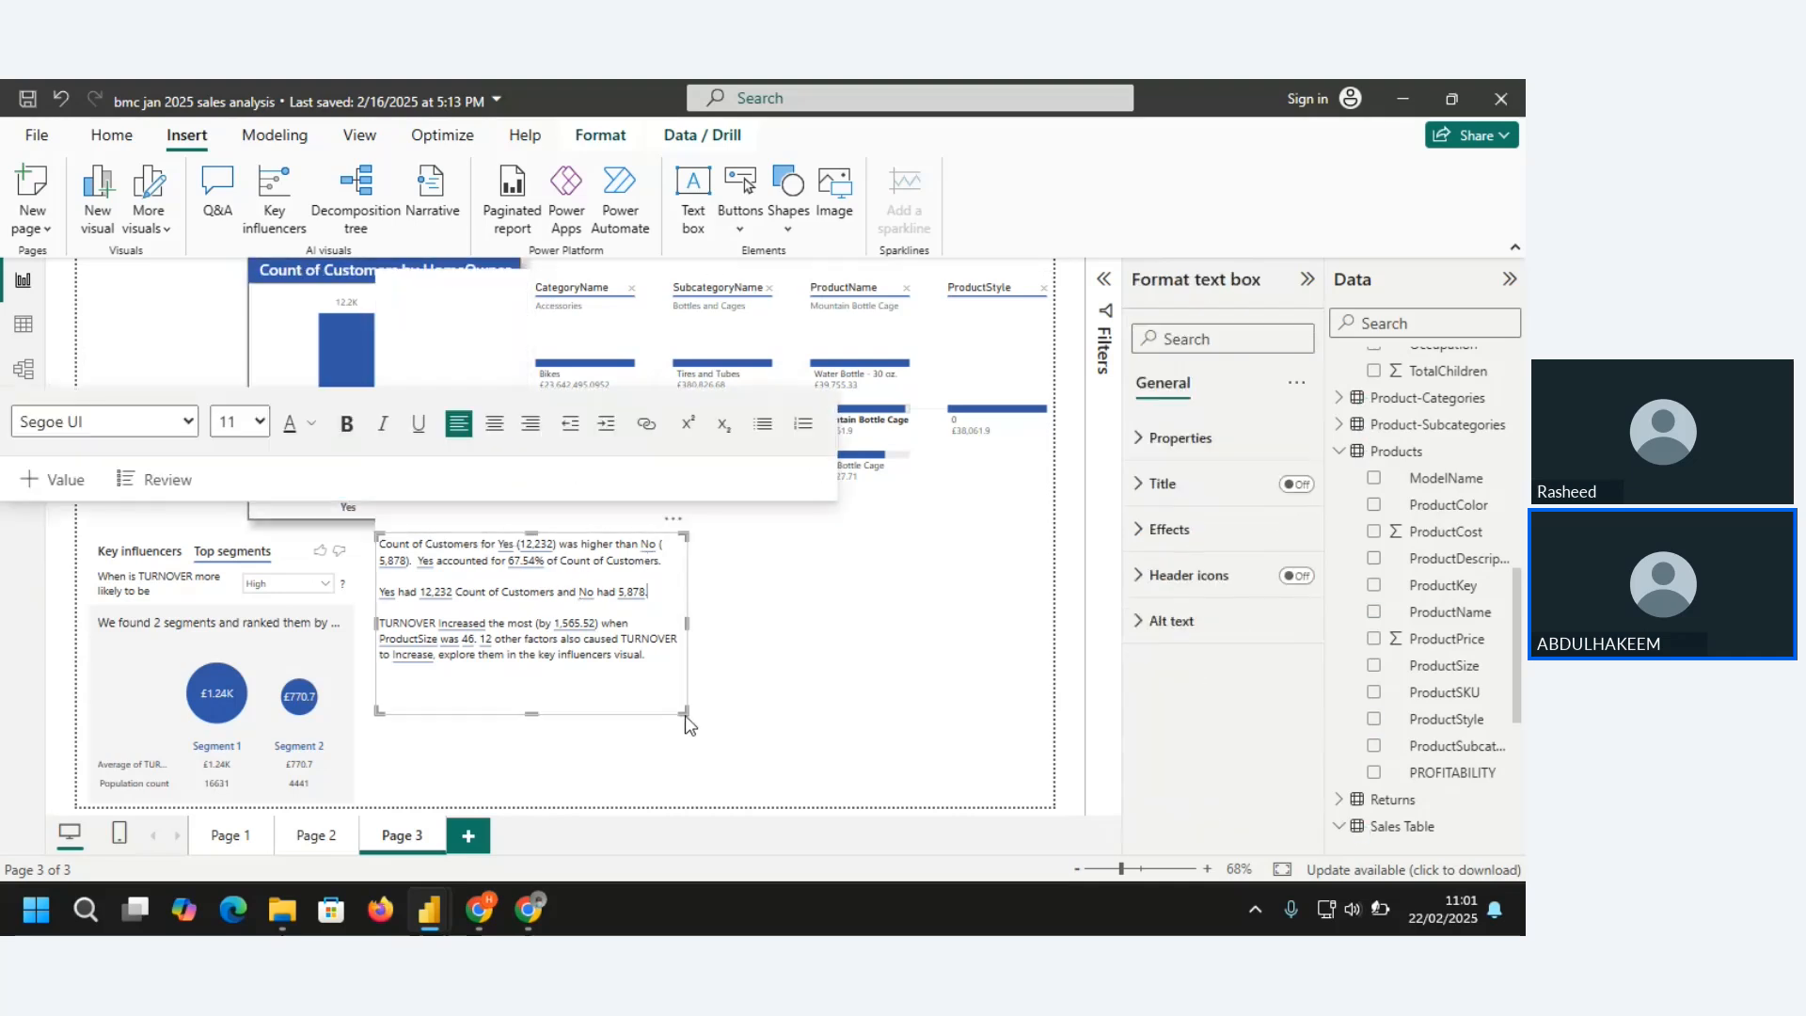
drag(642, 666, 657, 677)
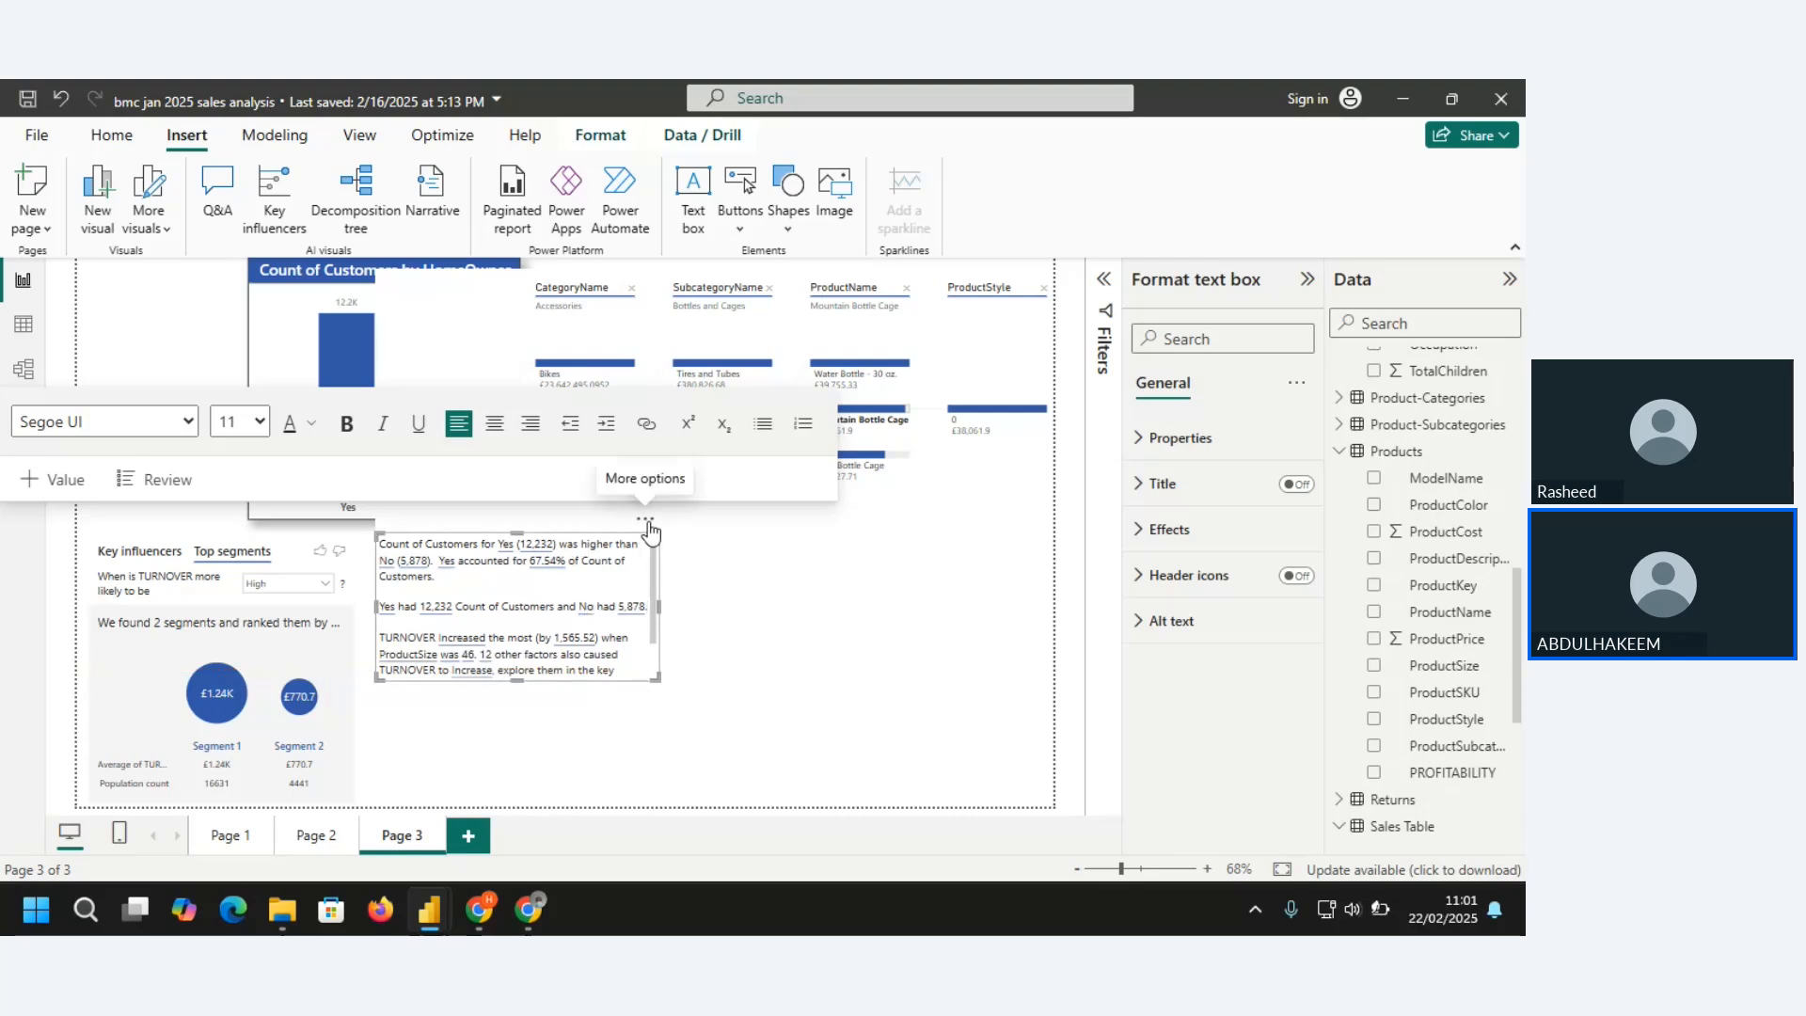
drag(649, 531, 267, 331)
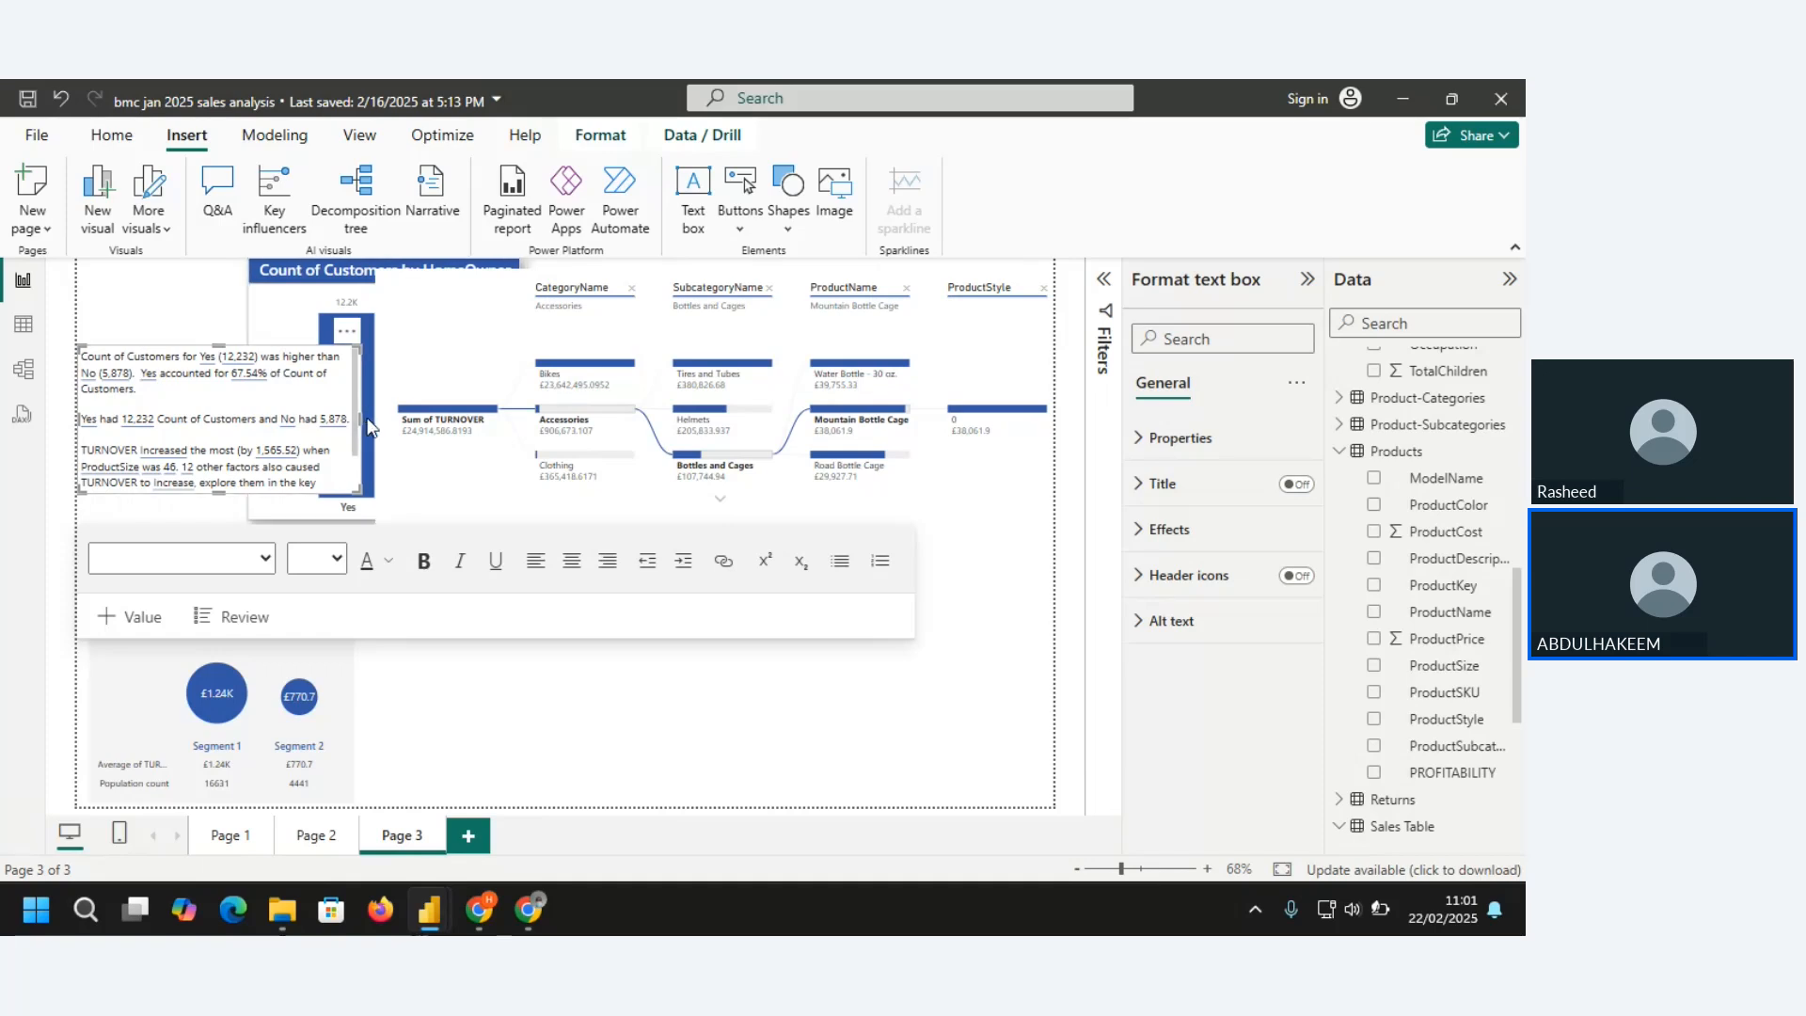
drag(364, 416, 235, 409)
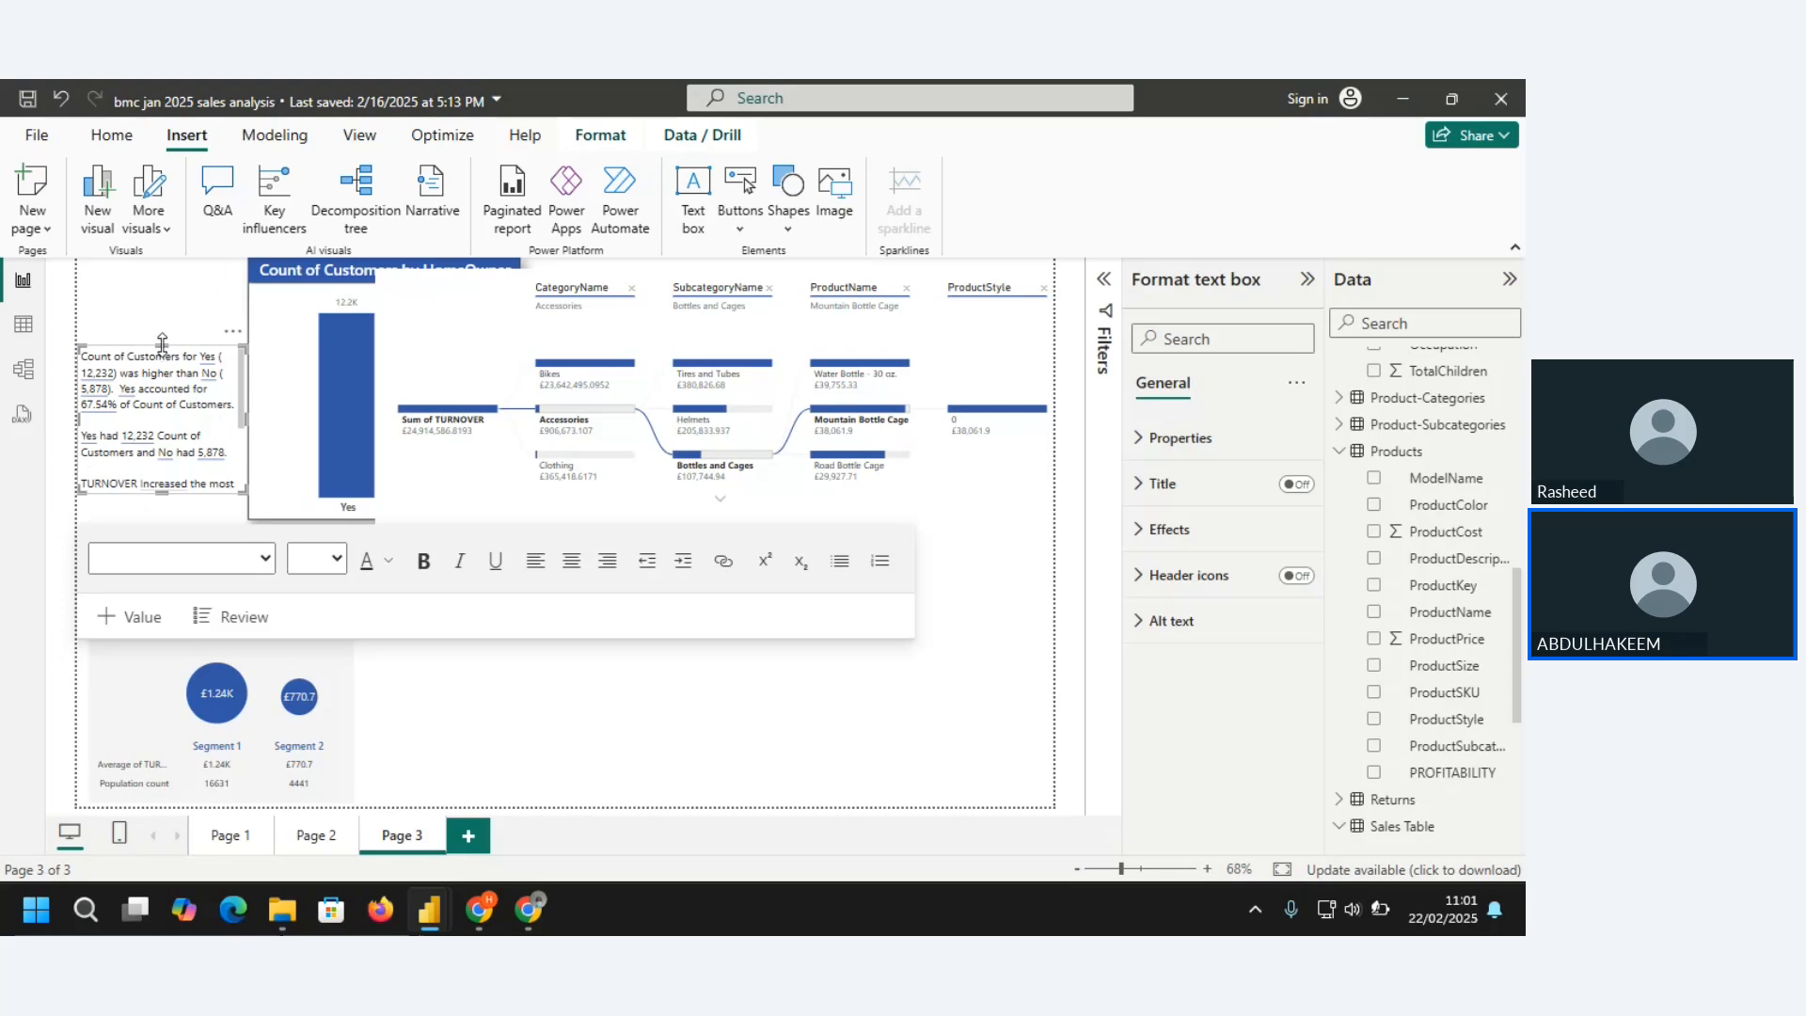
drag(161, 342, 167, 251)
Make all the narrative text bold
click(163, 301)
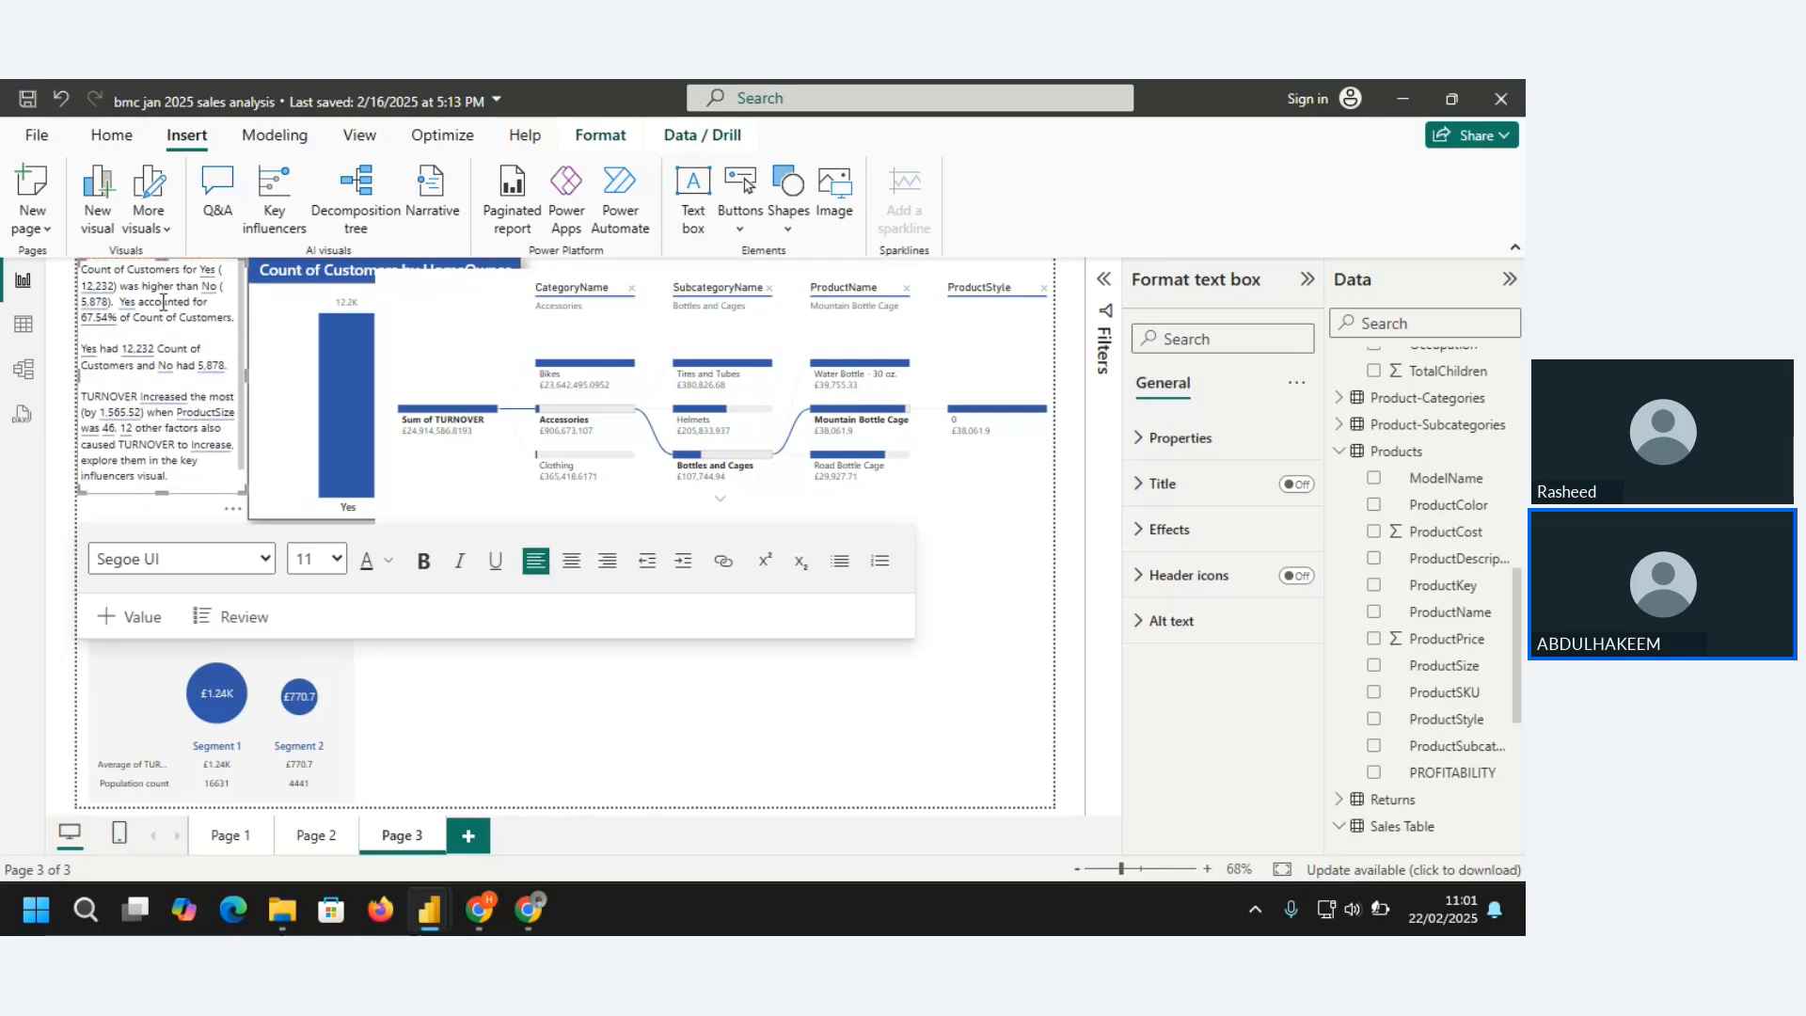
key(ctrl+a)
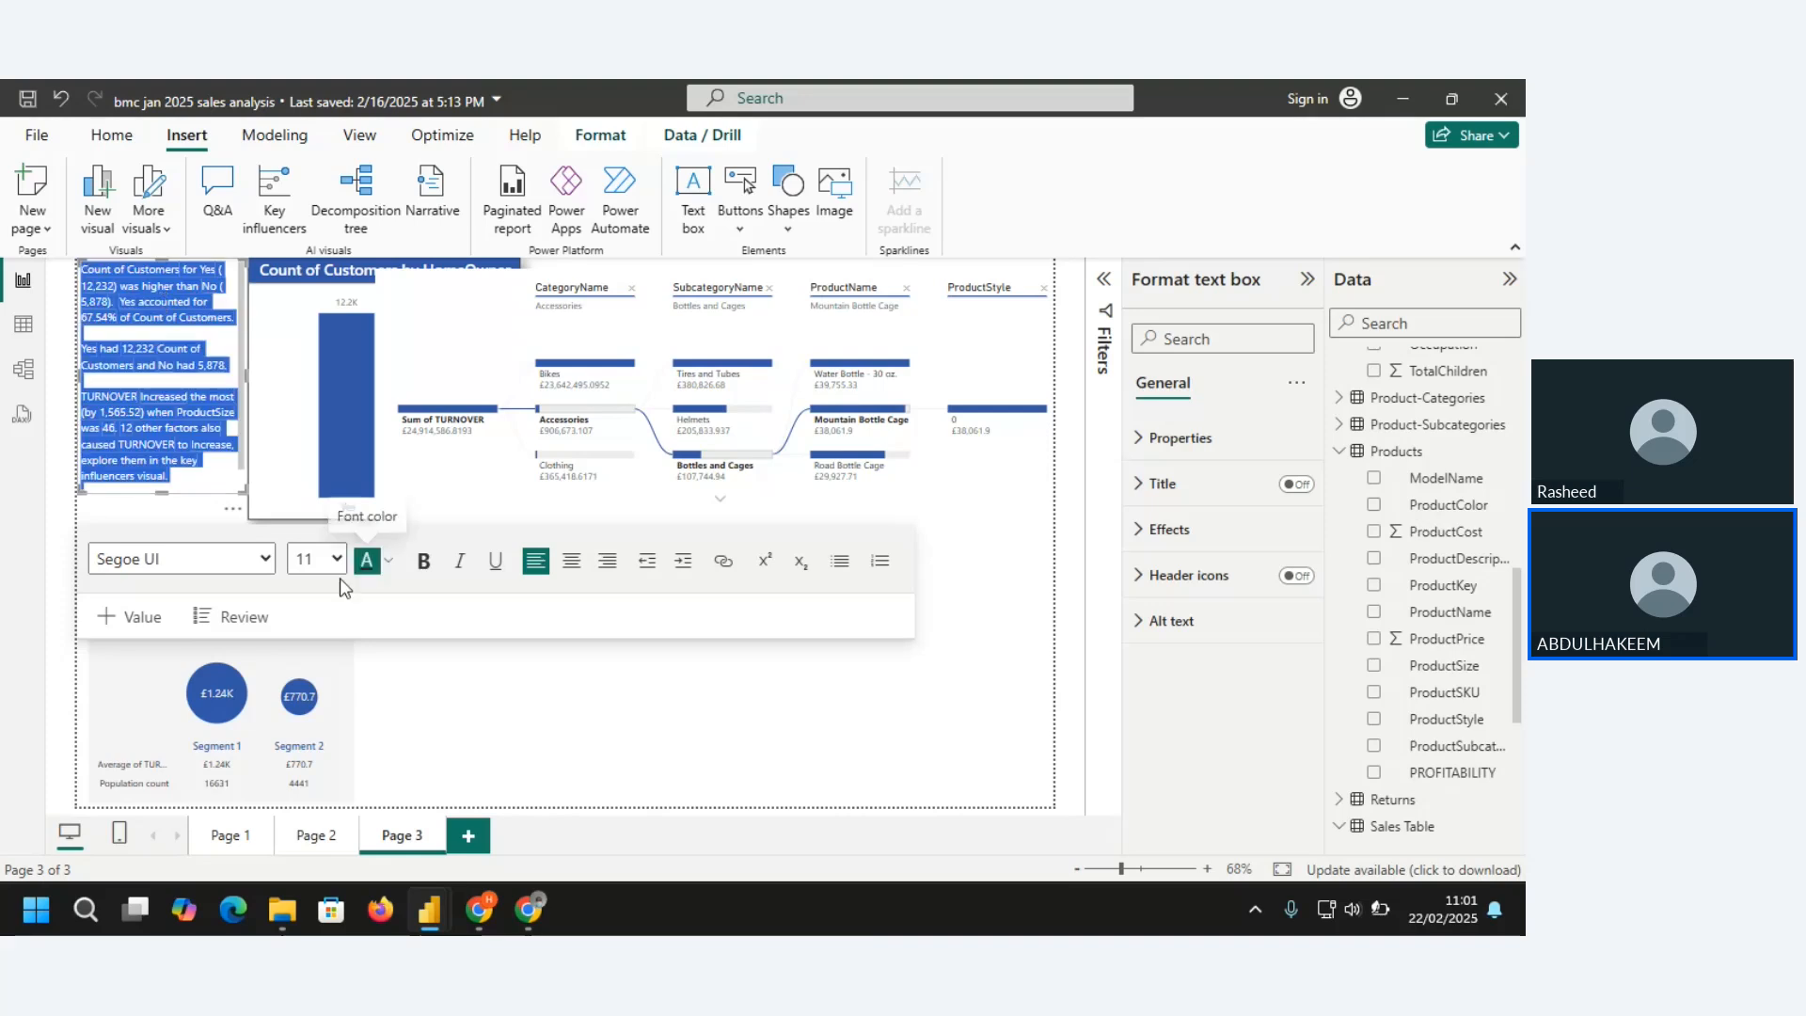
click(424, 562)
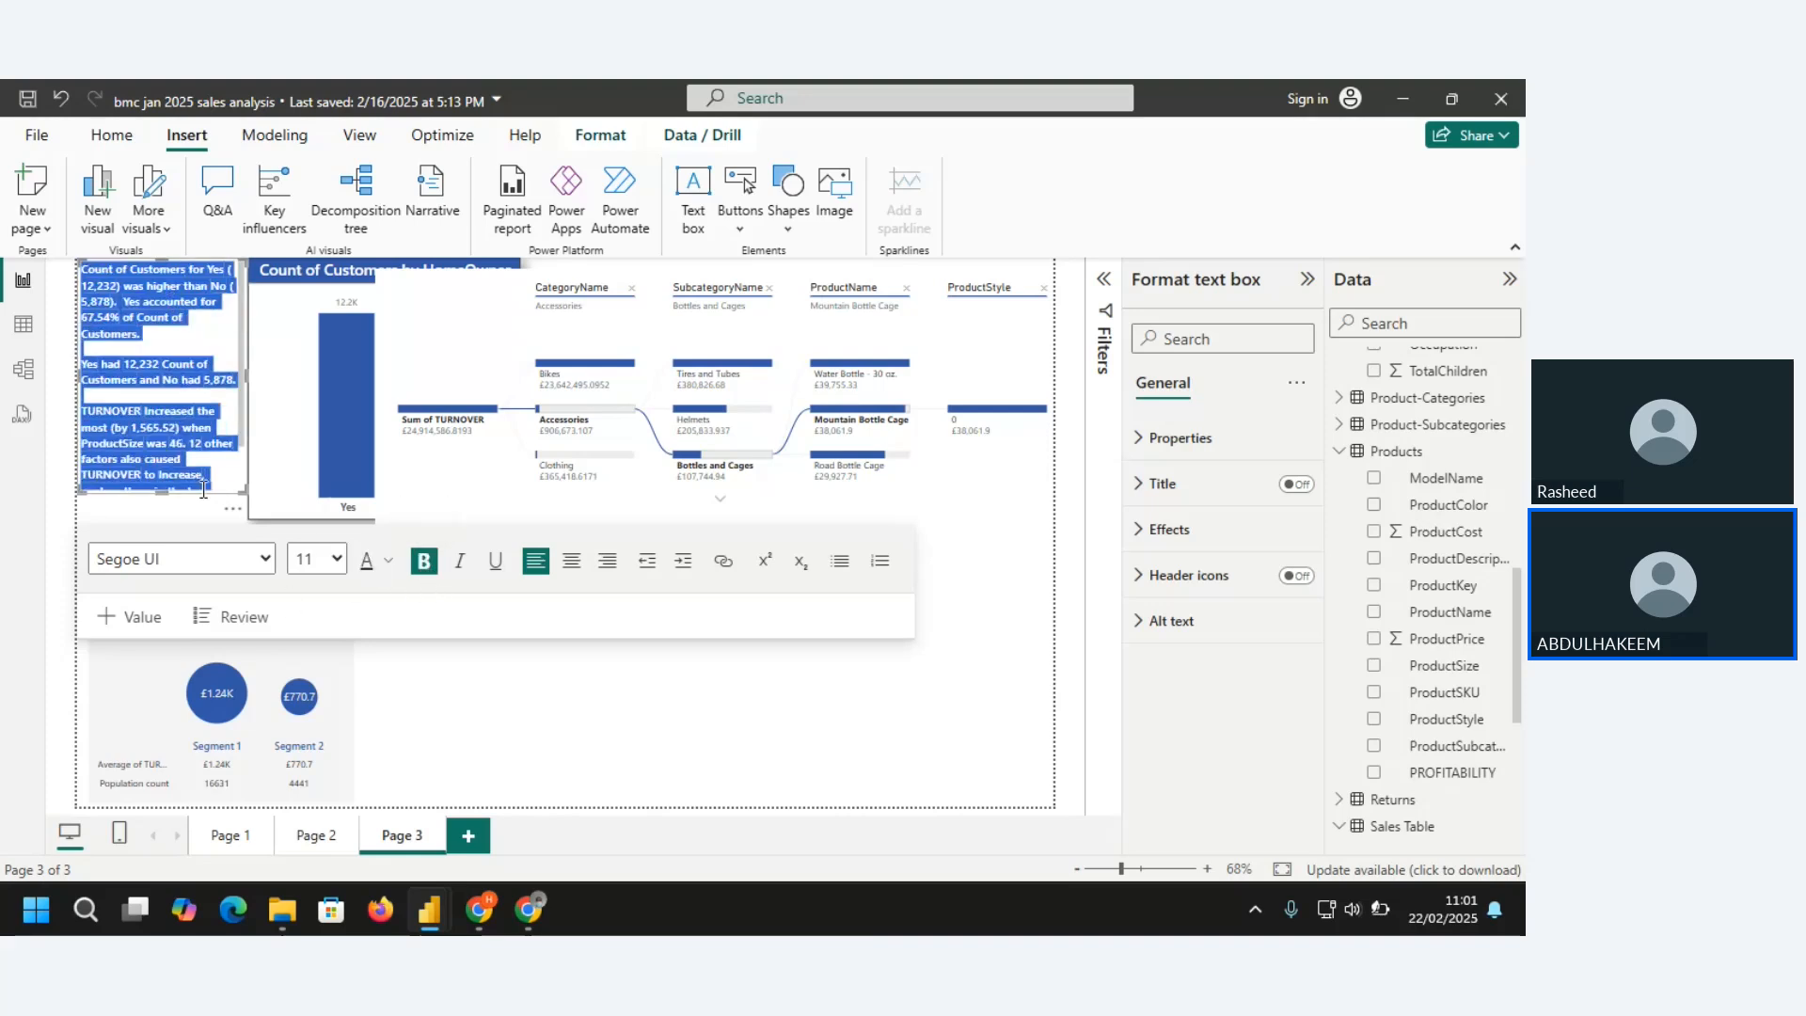
click(203, 488)
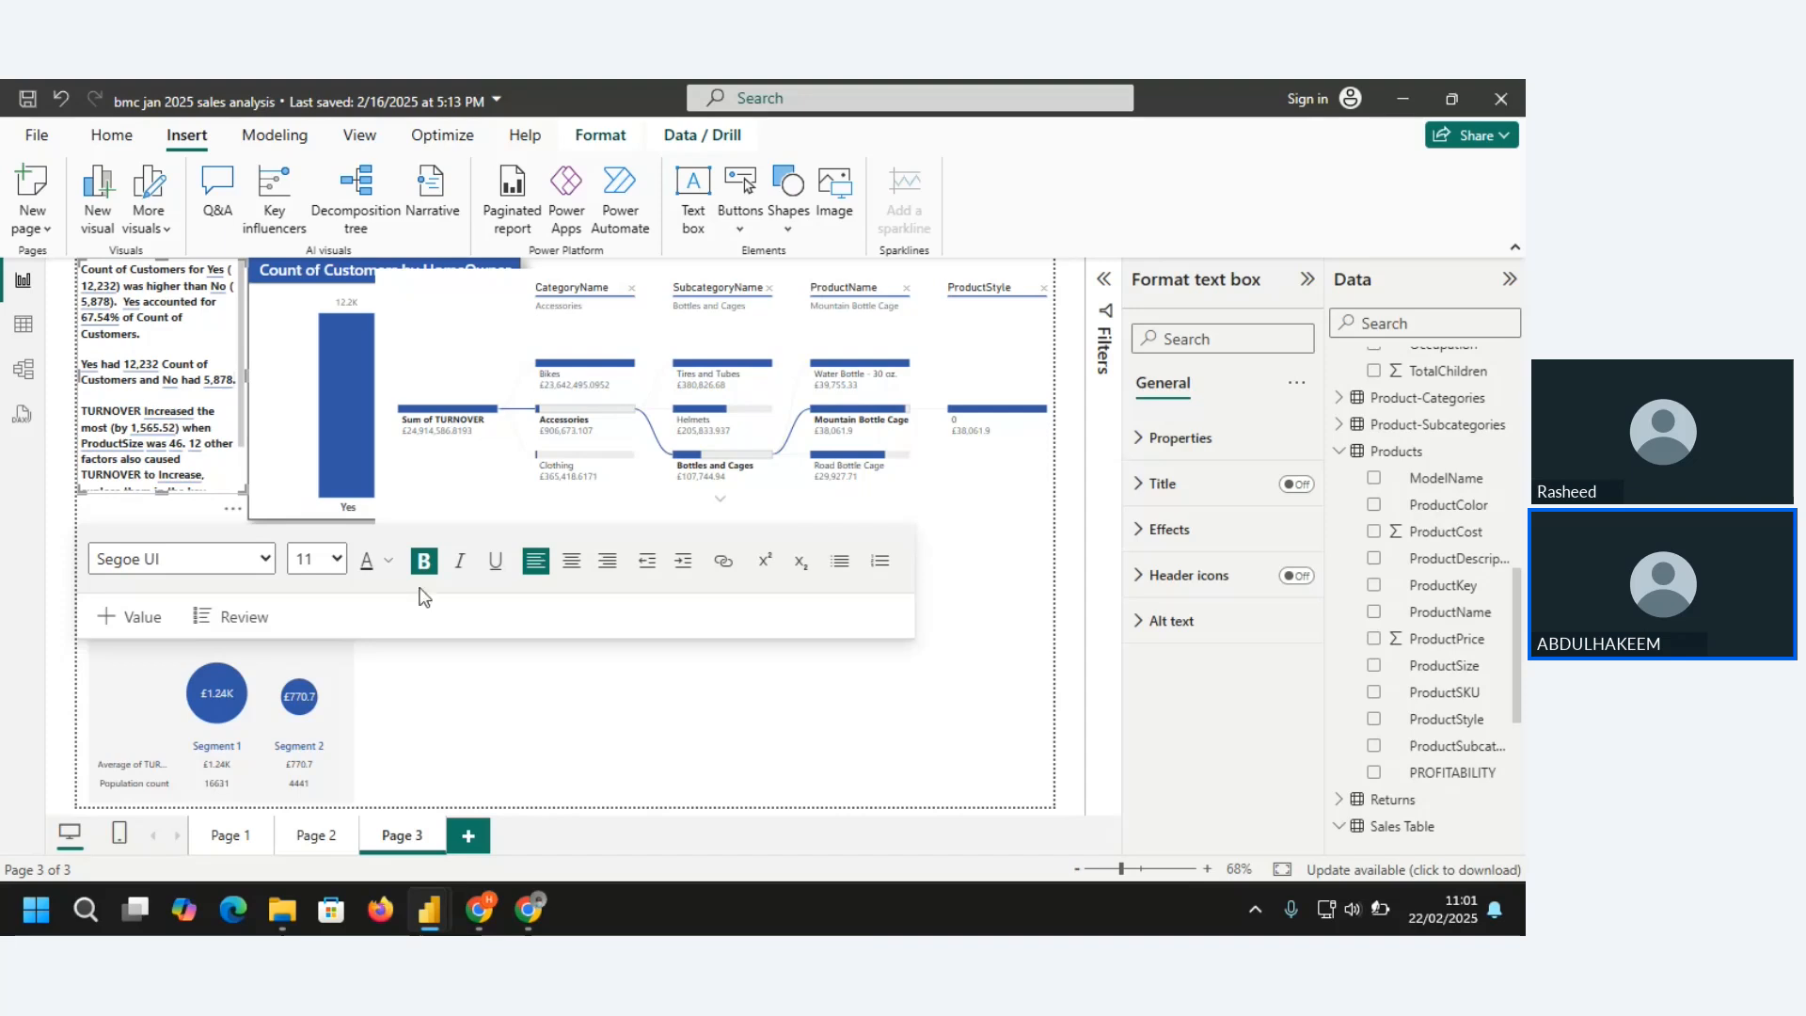
click(62, 395)
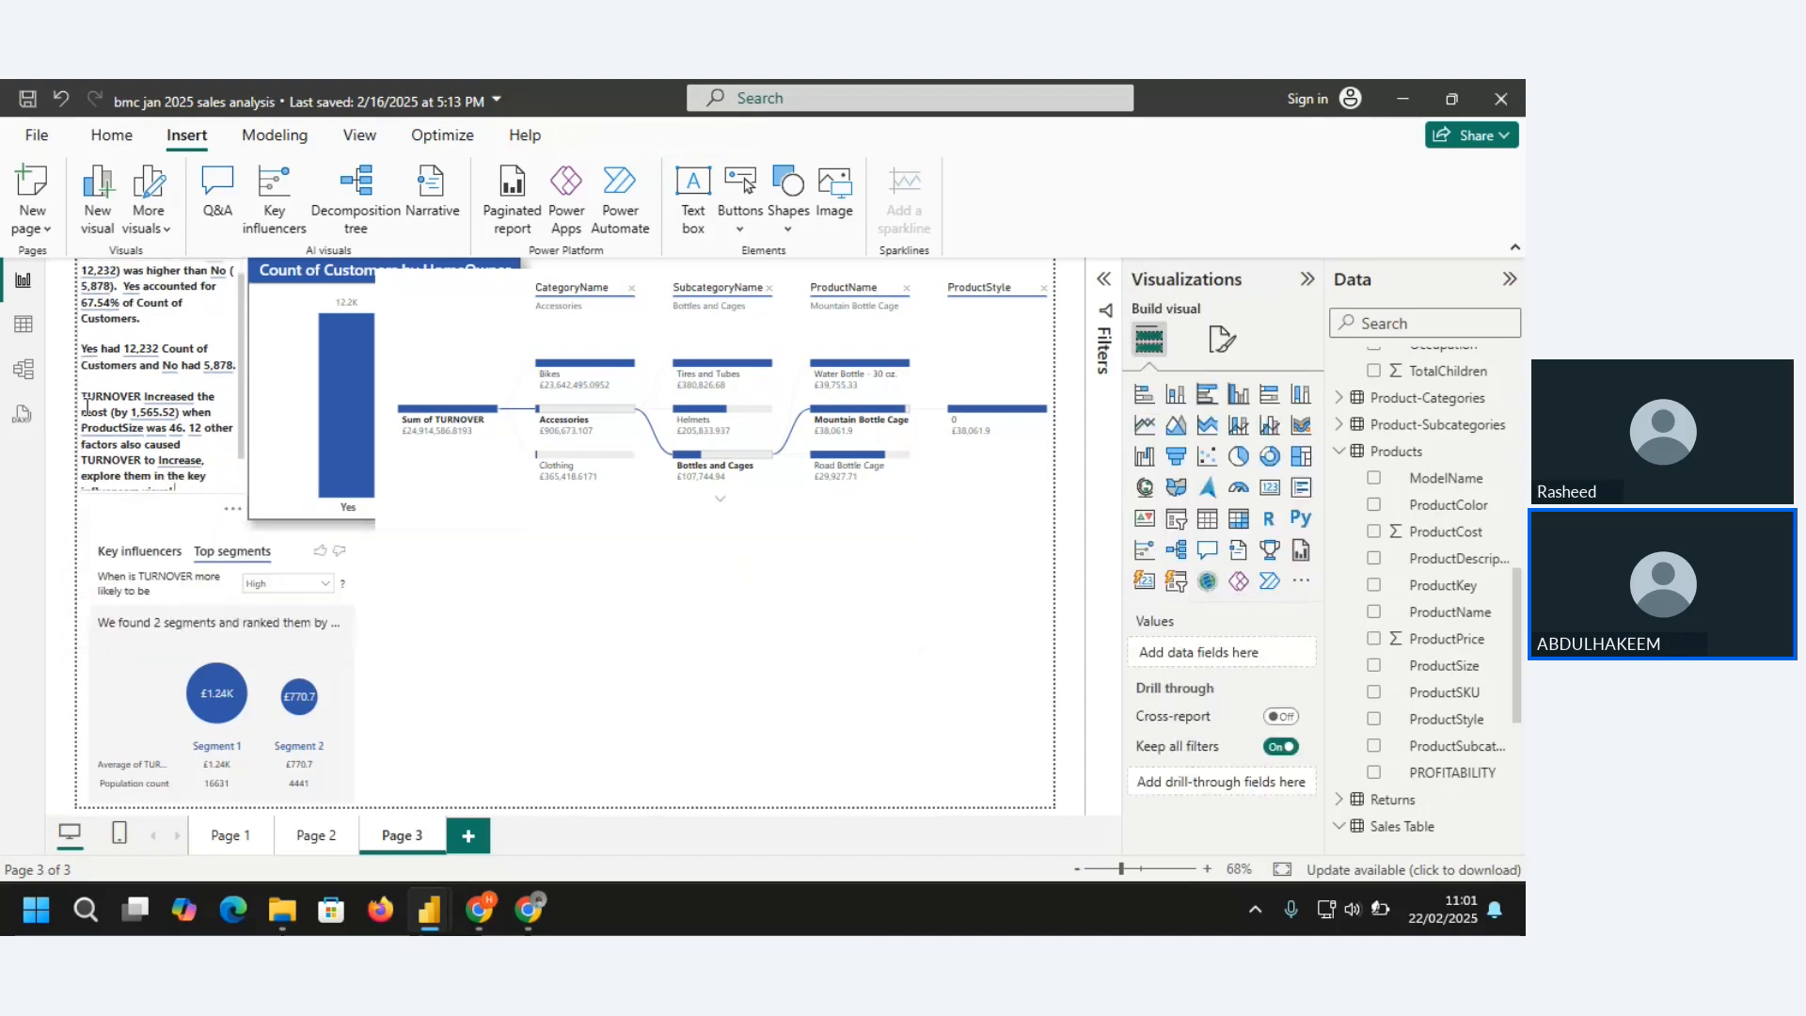
click(85, 407)
key(BackSpace)
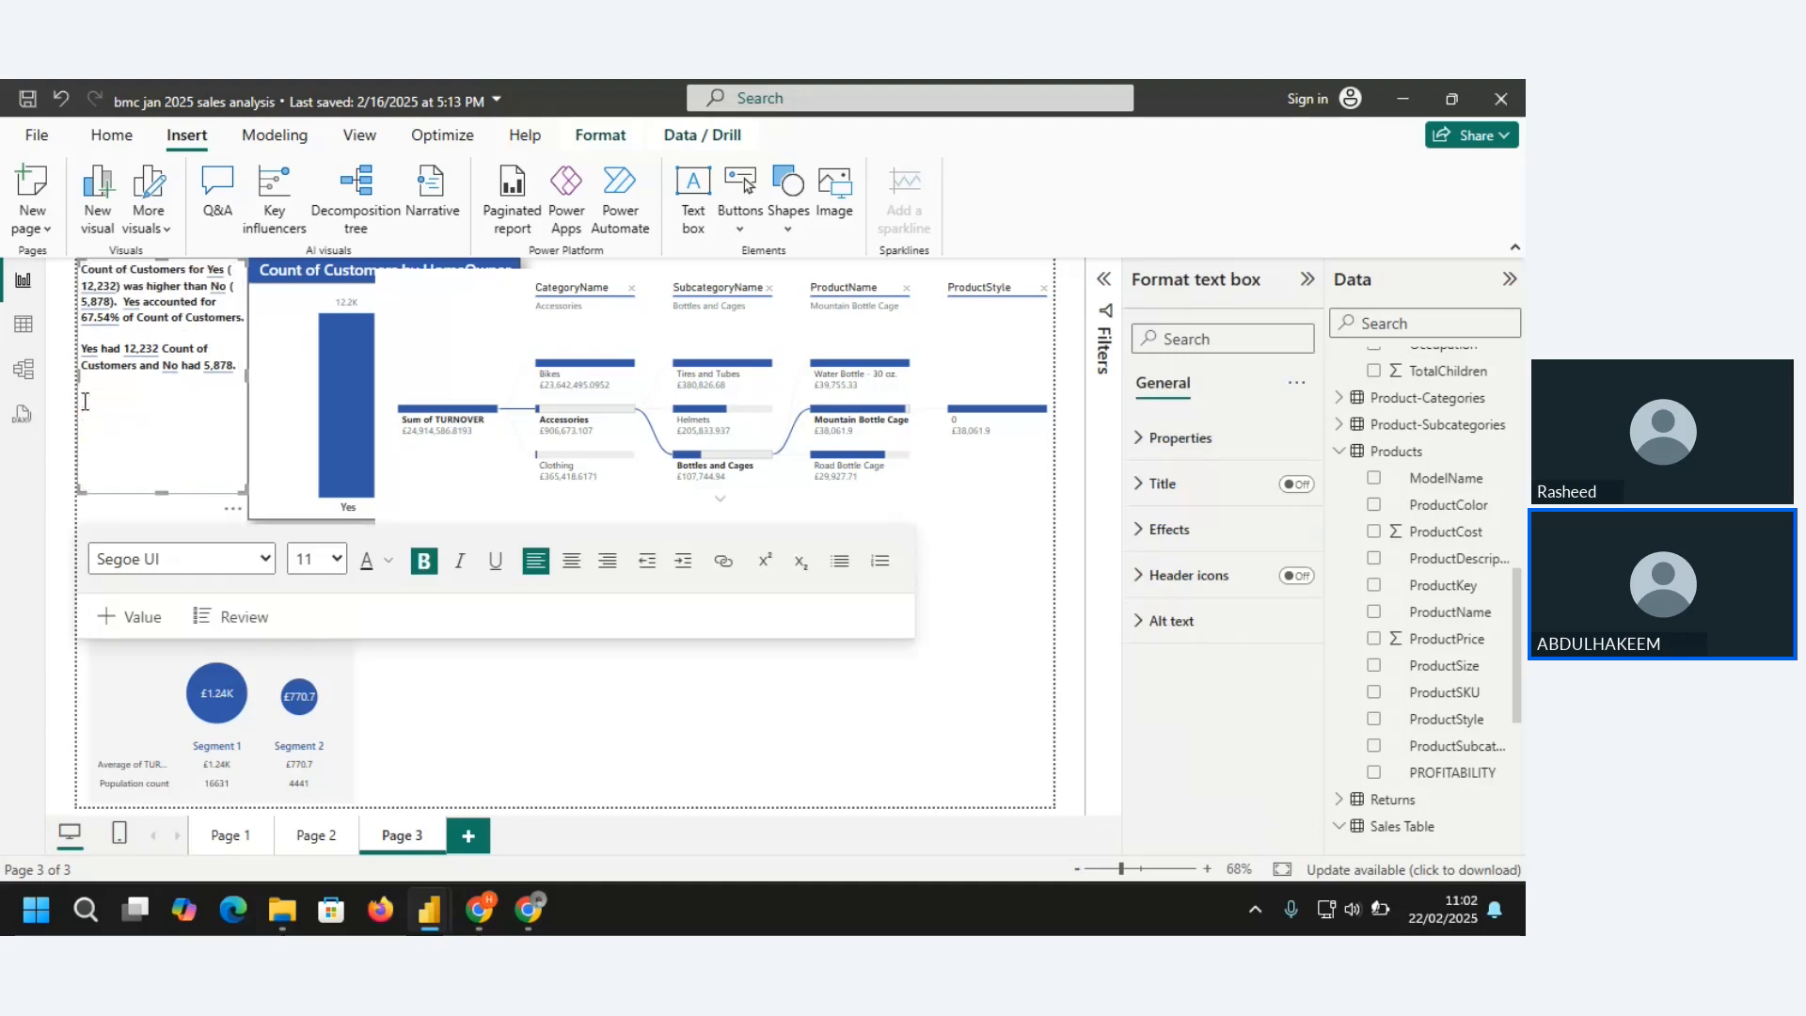
key(BackSpace)
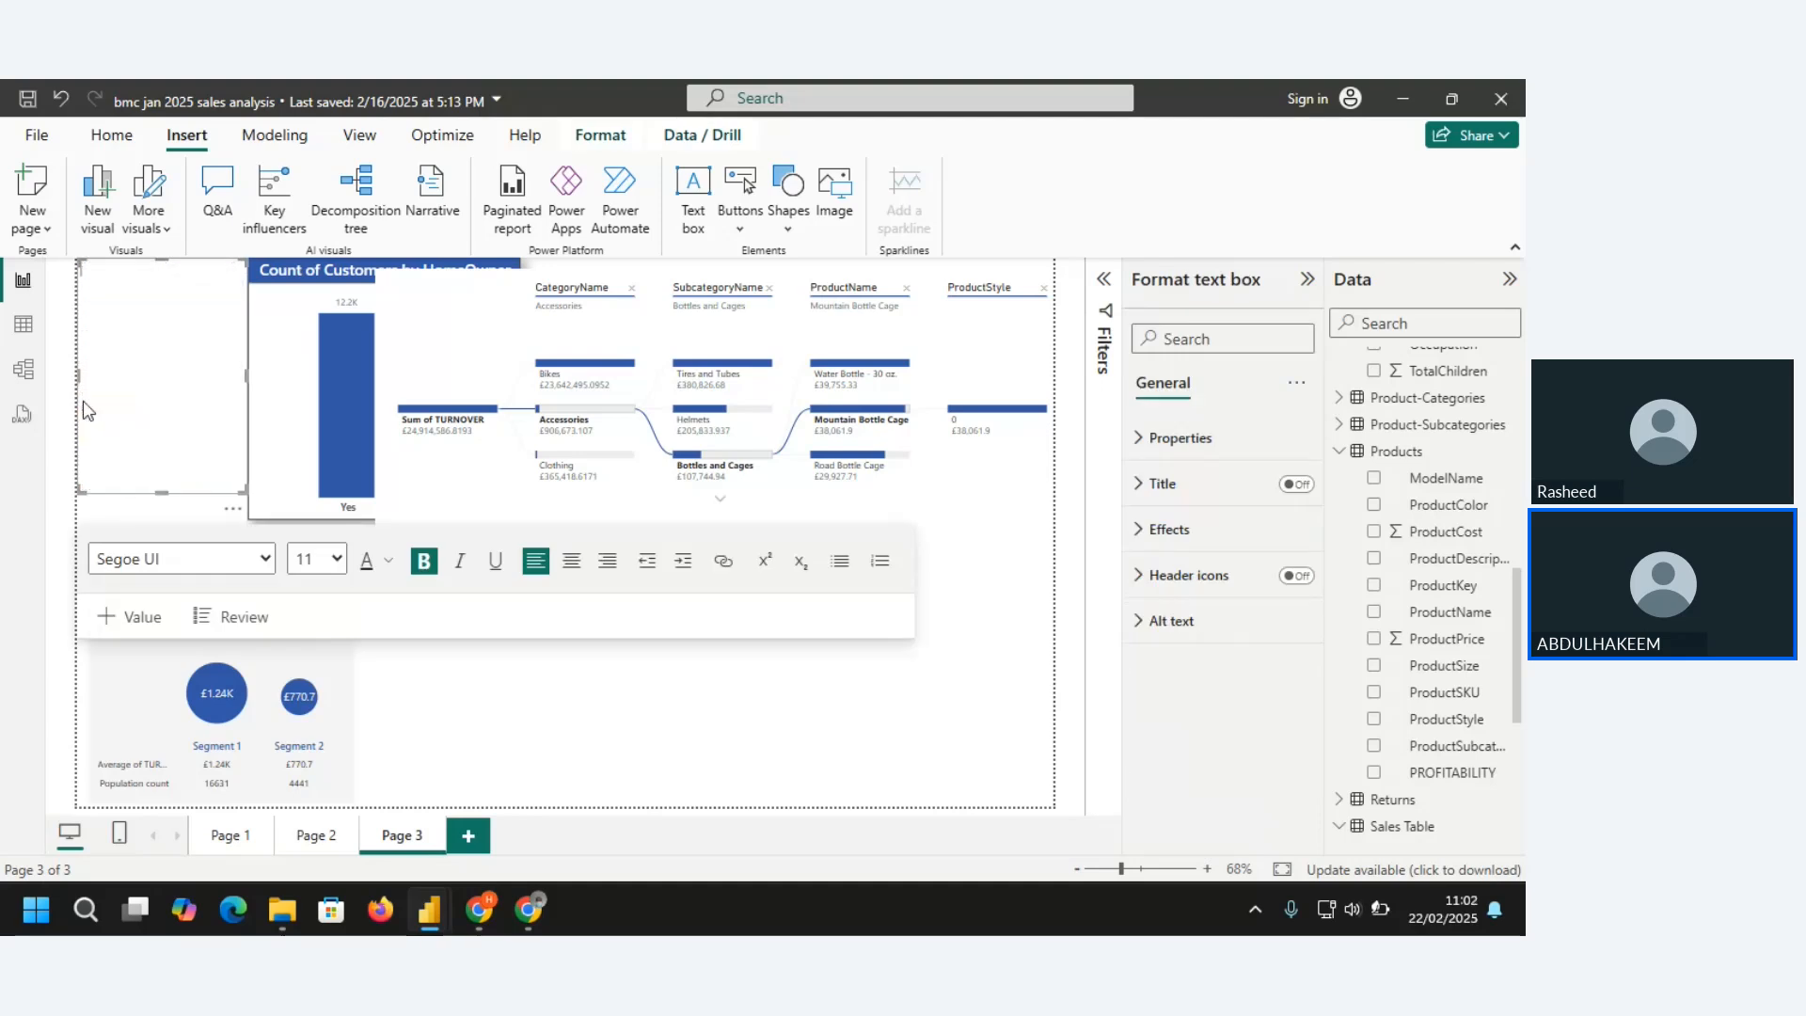
key(ctrl+z)
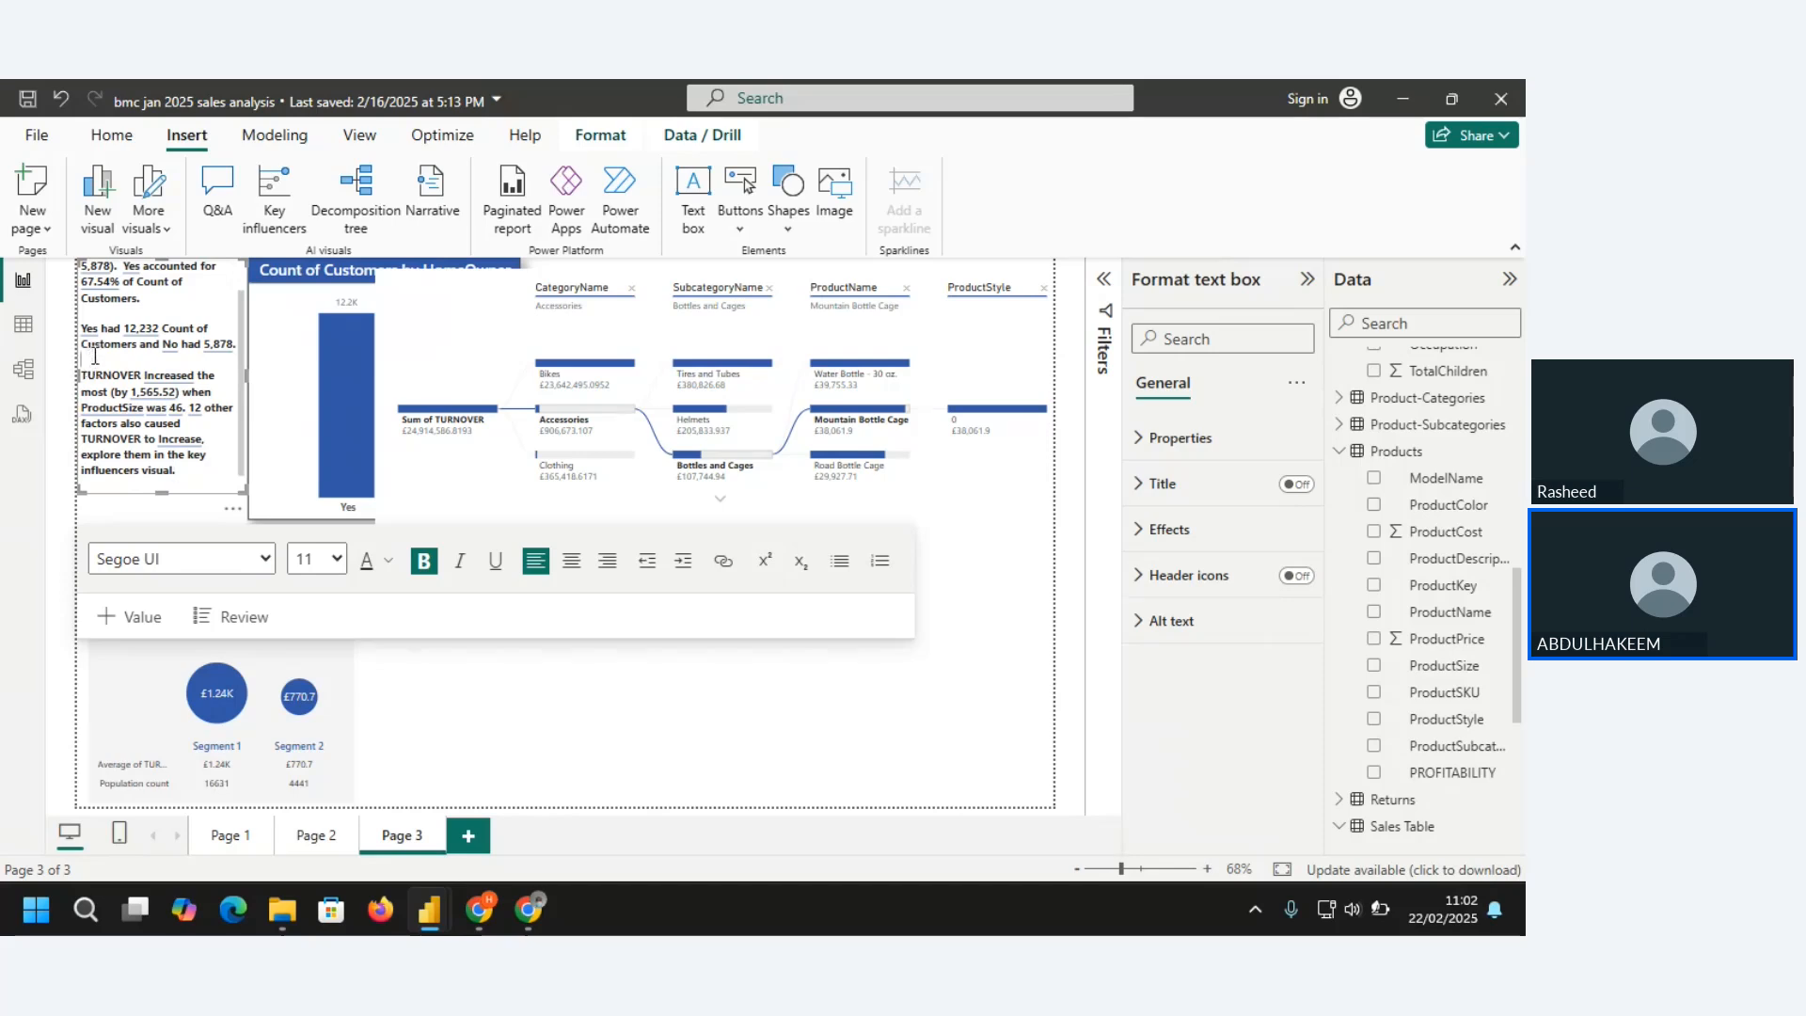
Delete the customer count paragraphs and the leftover blank line, keeping only the TURNOVER paragraph in the narrative
drag(89, 363, 71, 249)
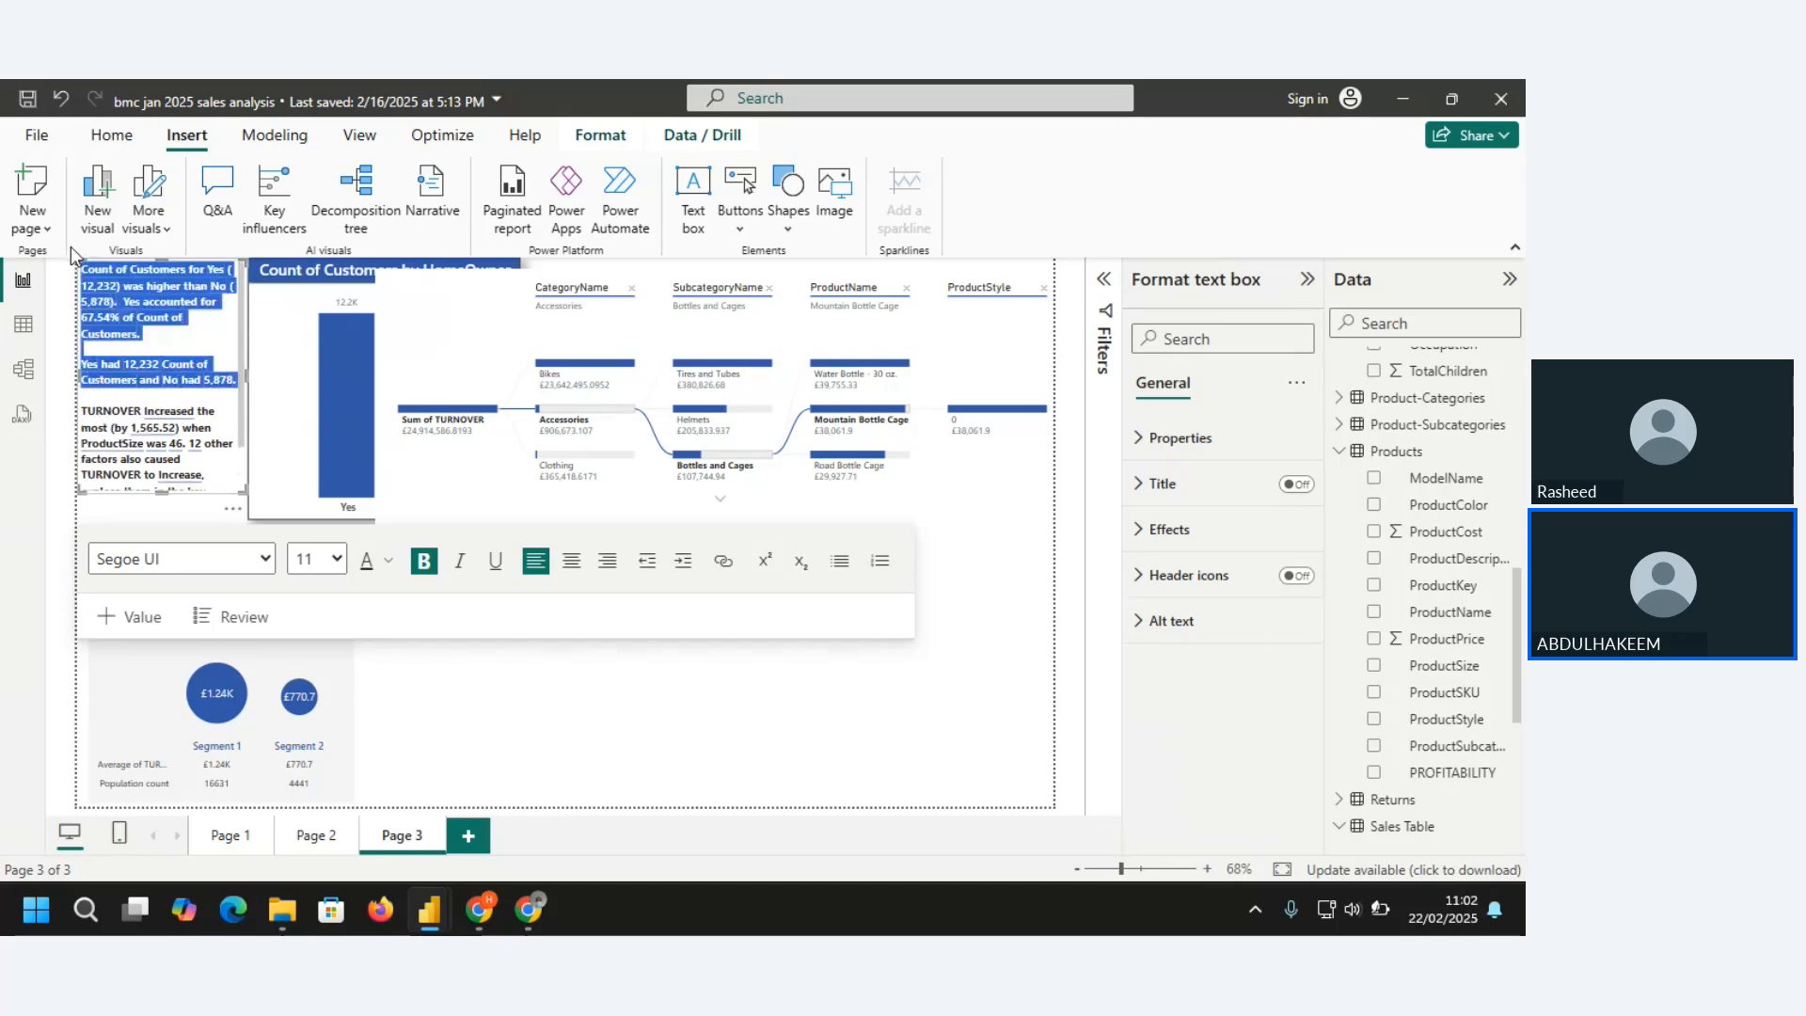
key(Delete)
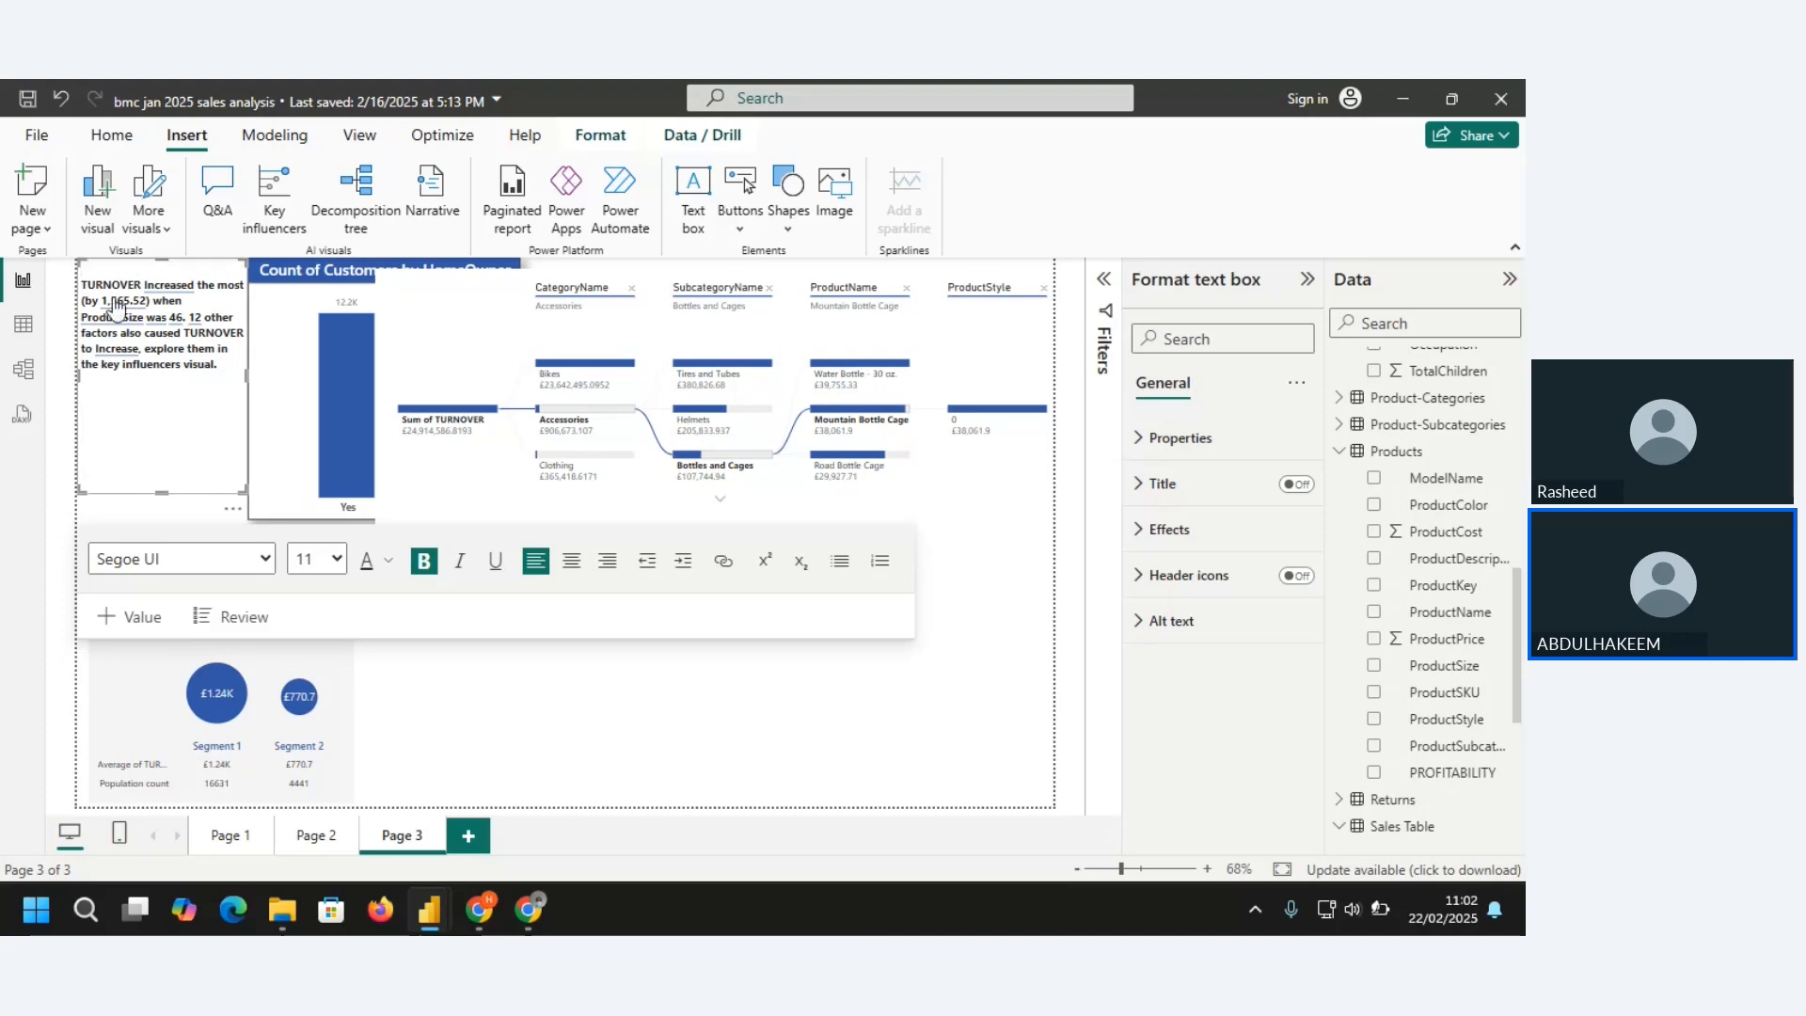
key(Delete)
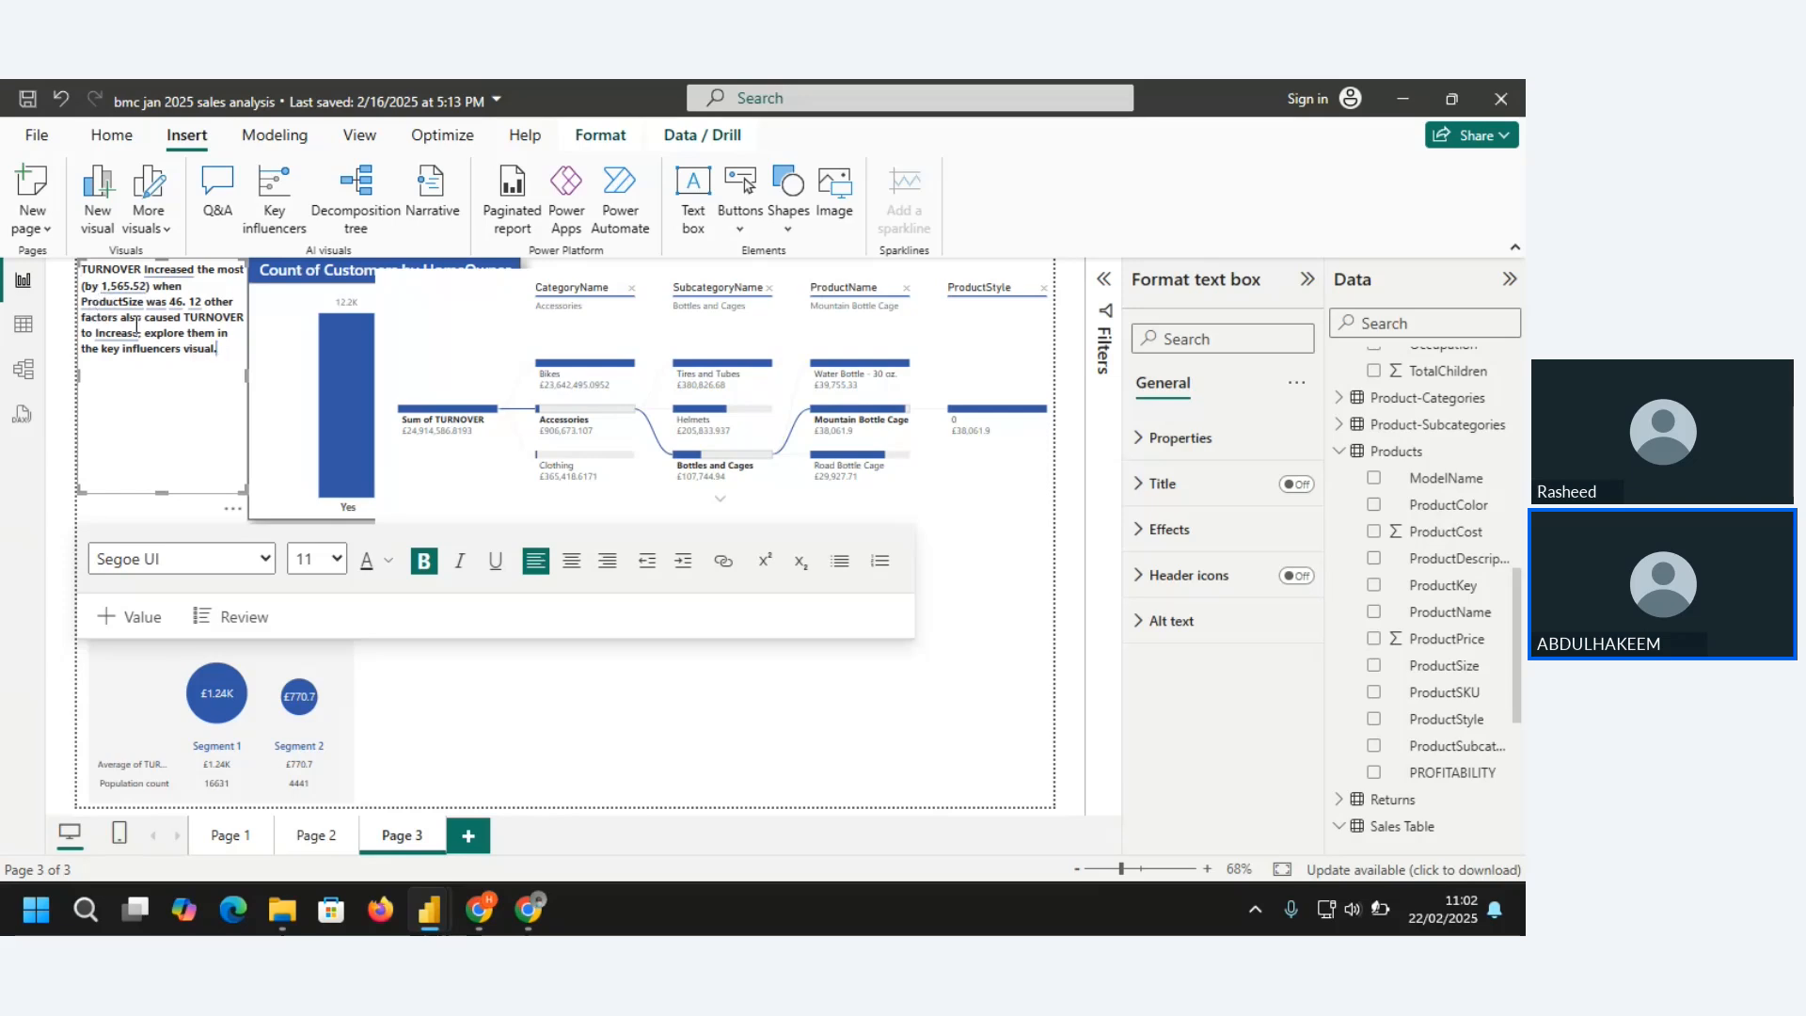
Change the font color of the whole narrative text to a dark shade of the theme blue
key(ctrl+a)
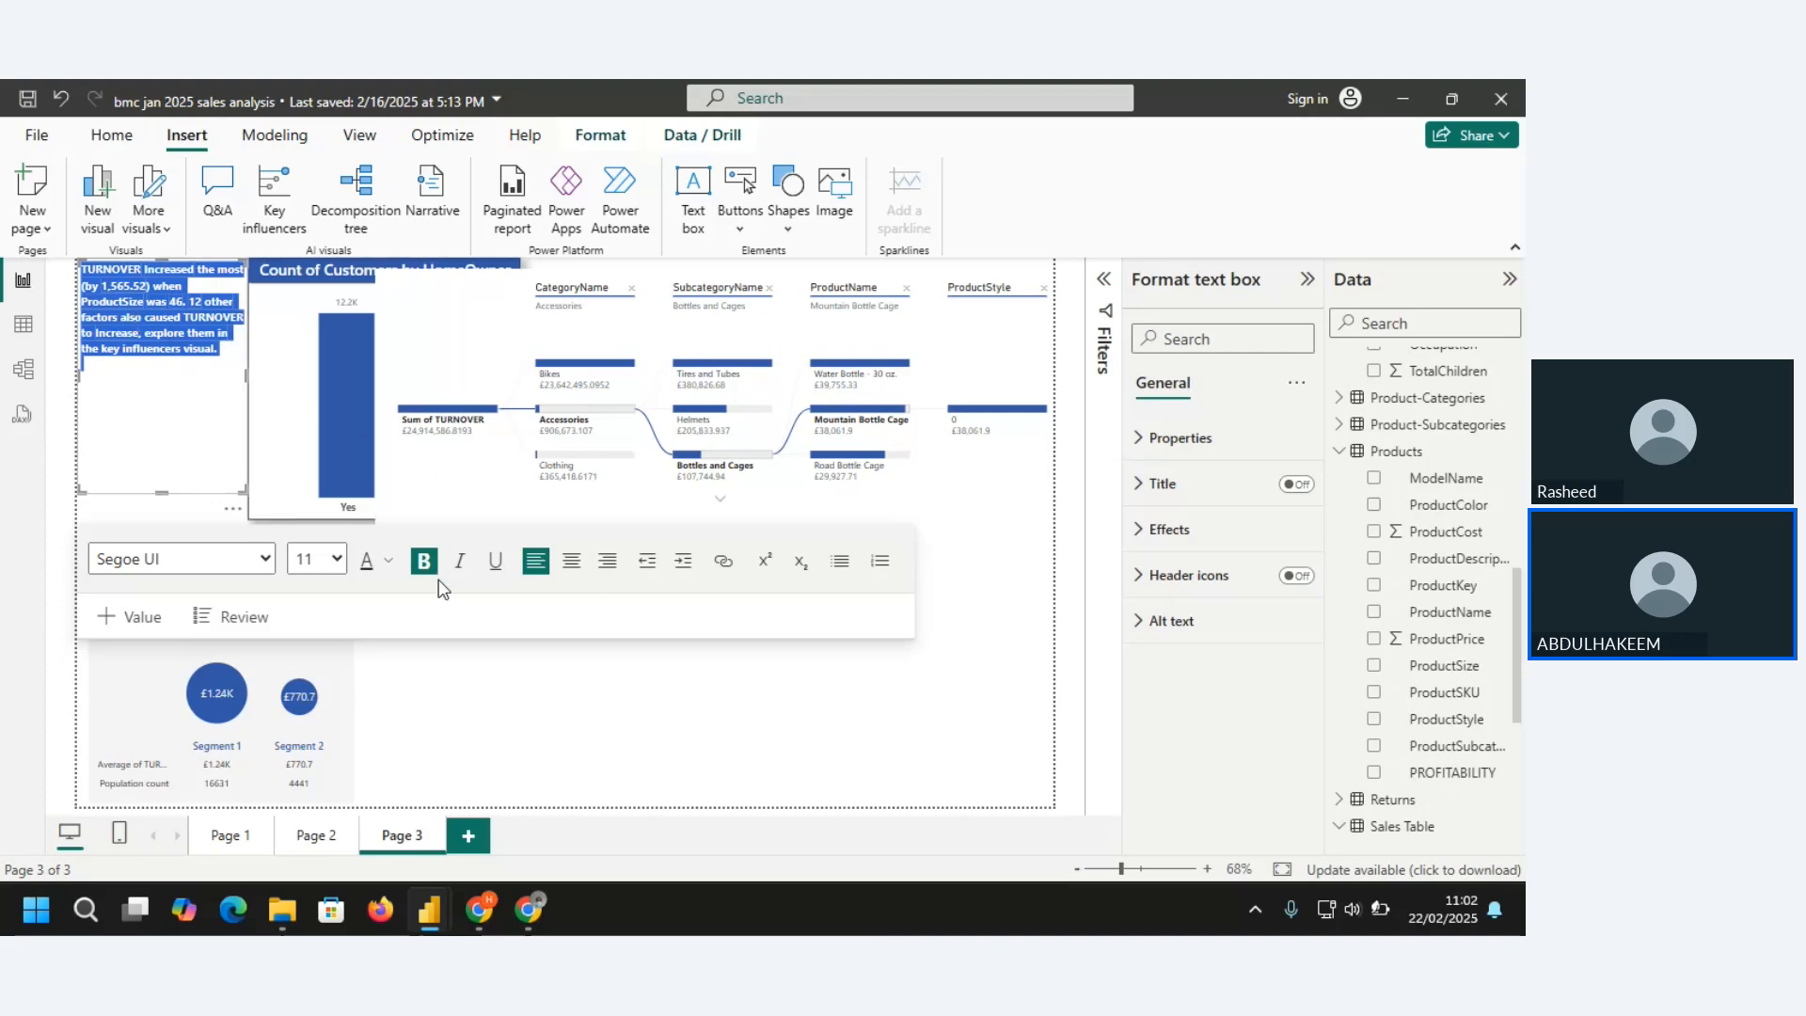
click(391, 562)
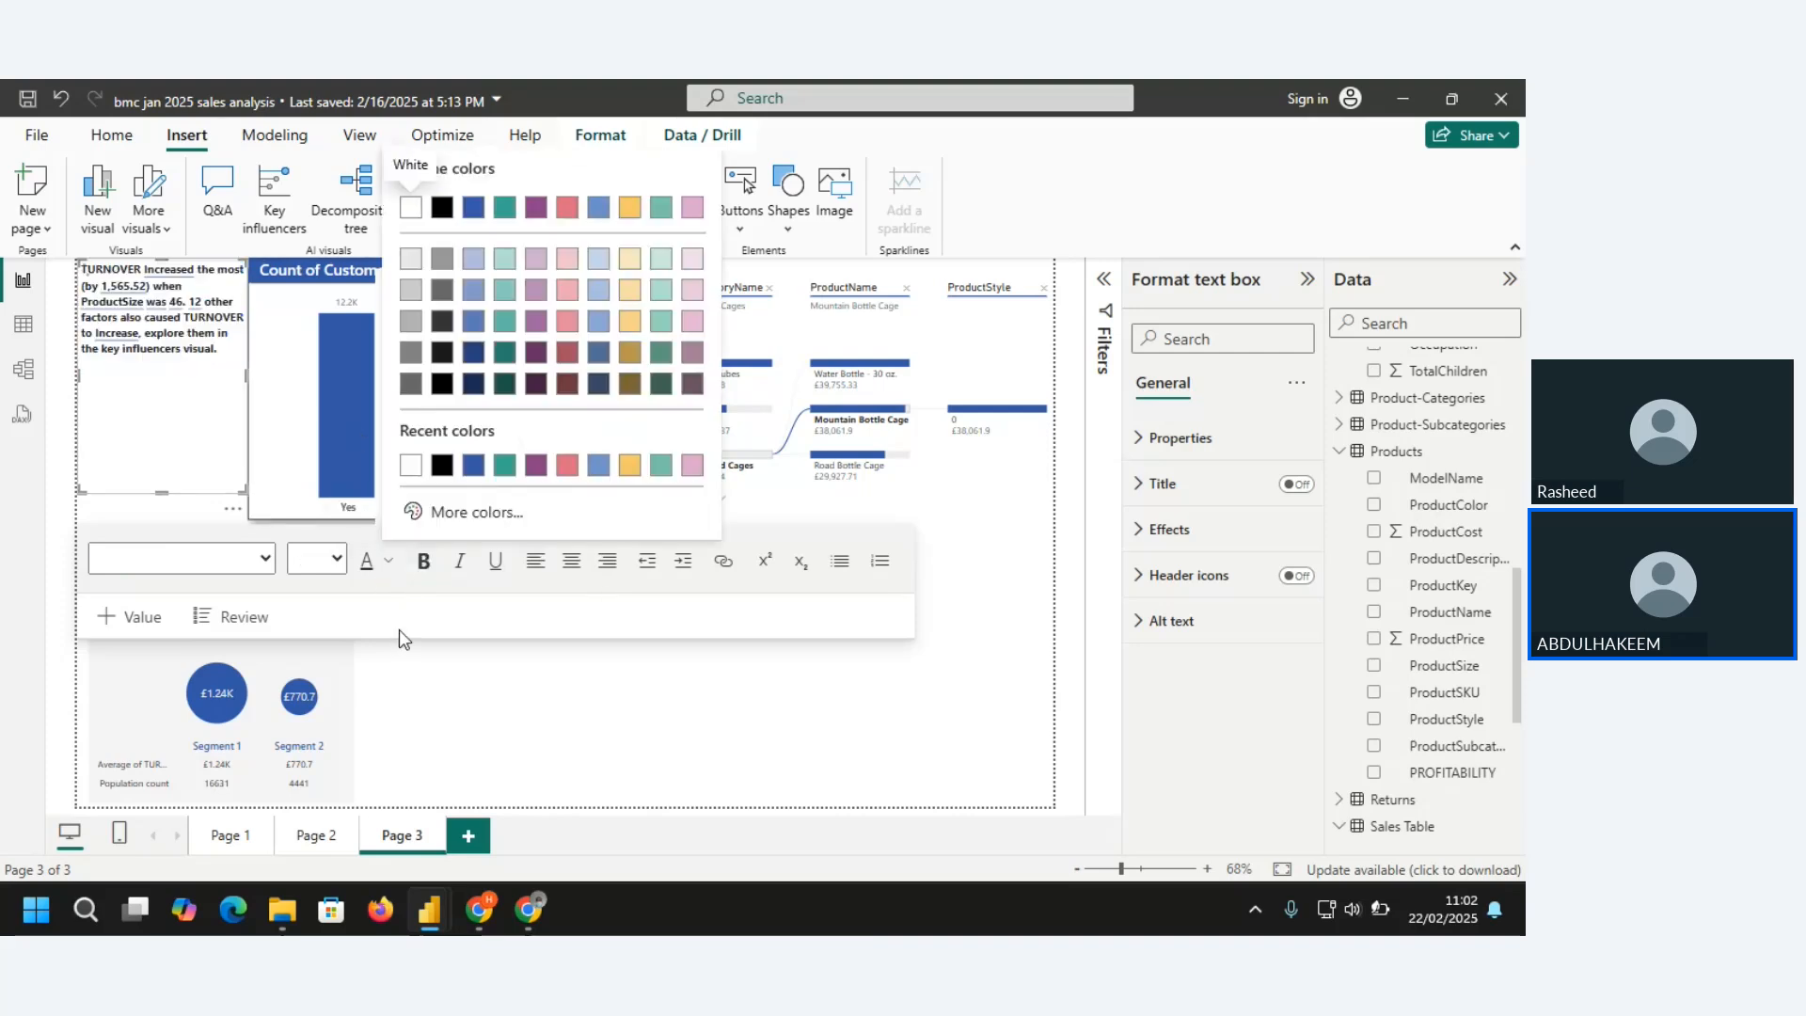
click(475, 355)
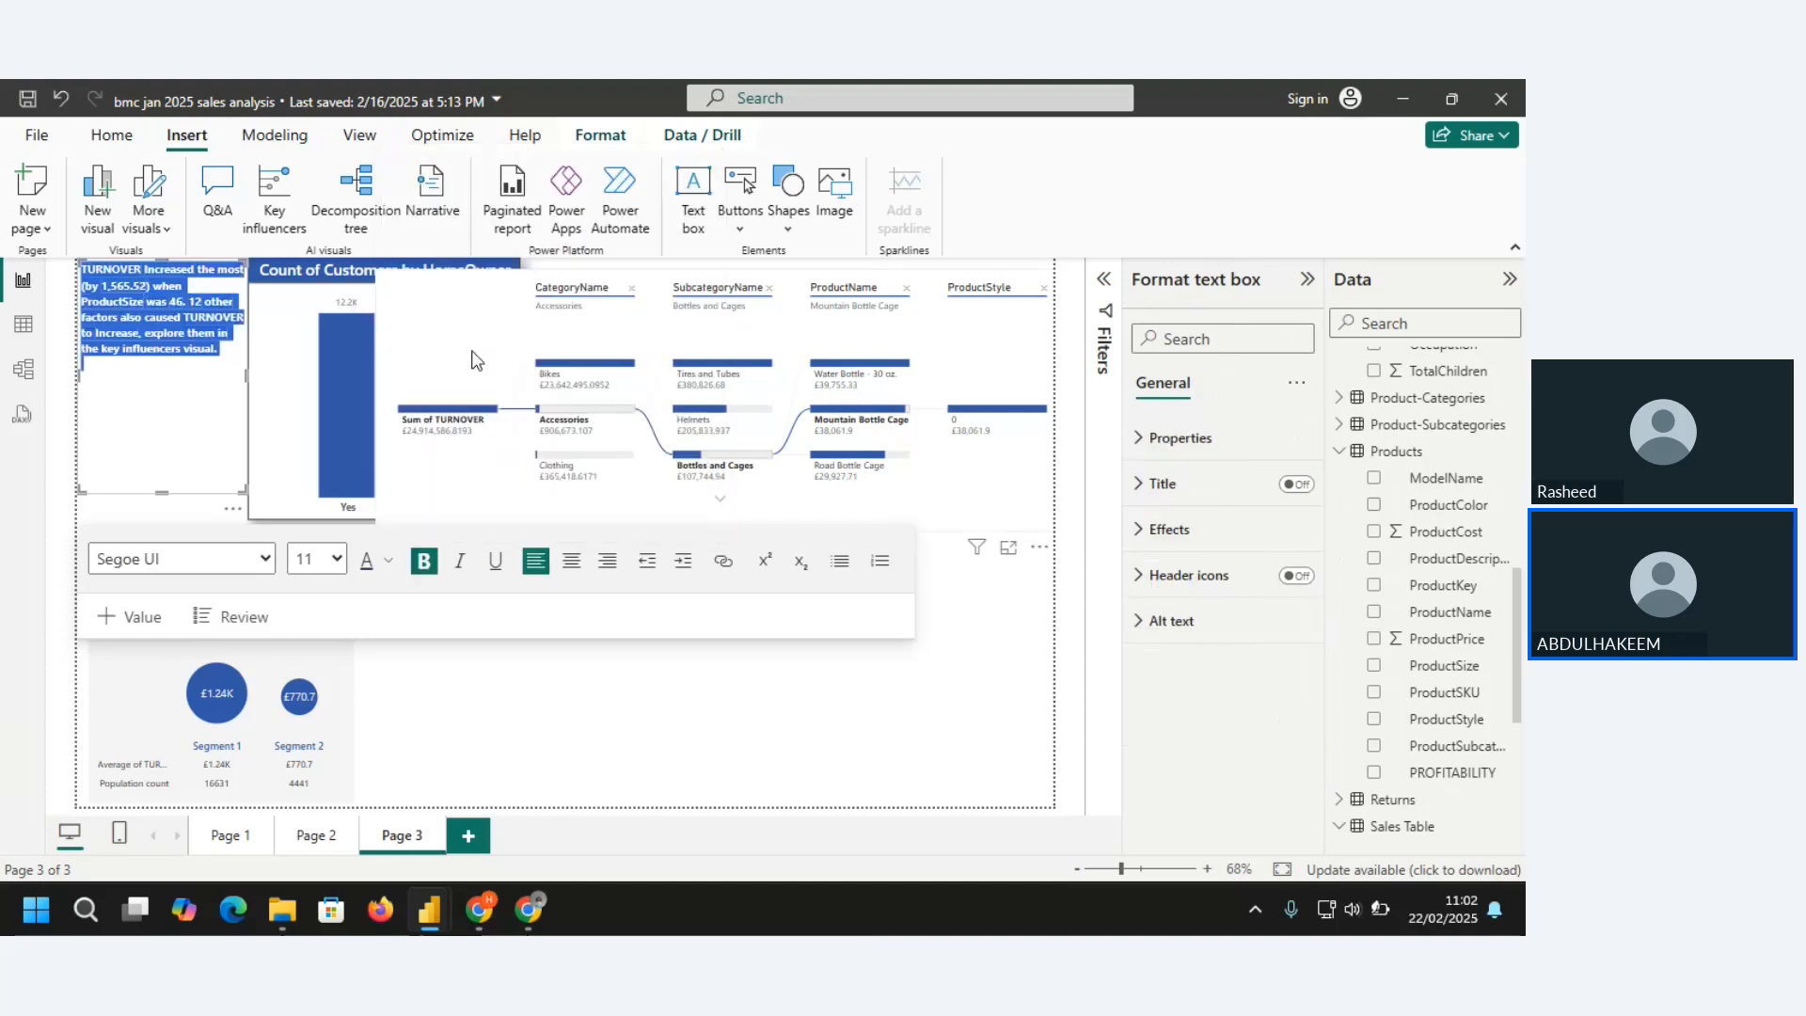
click(223, 408)
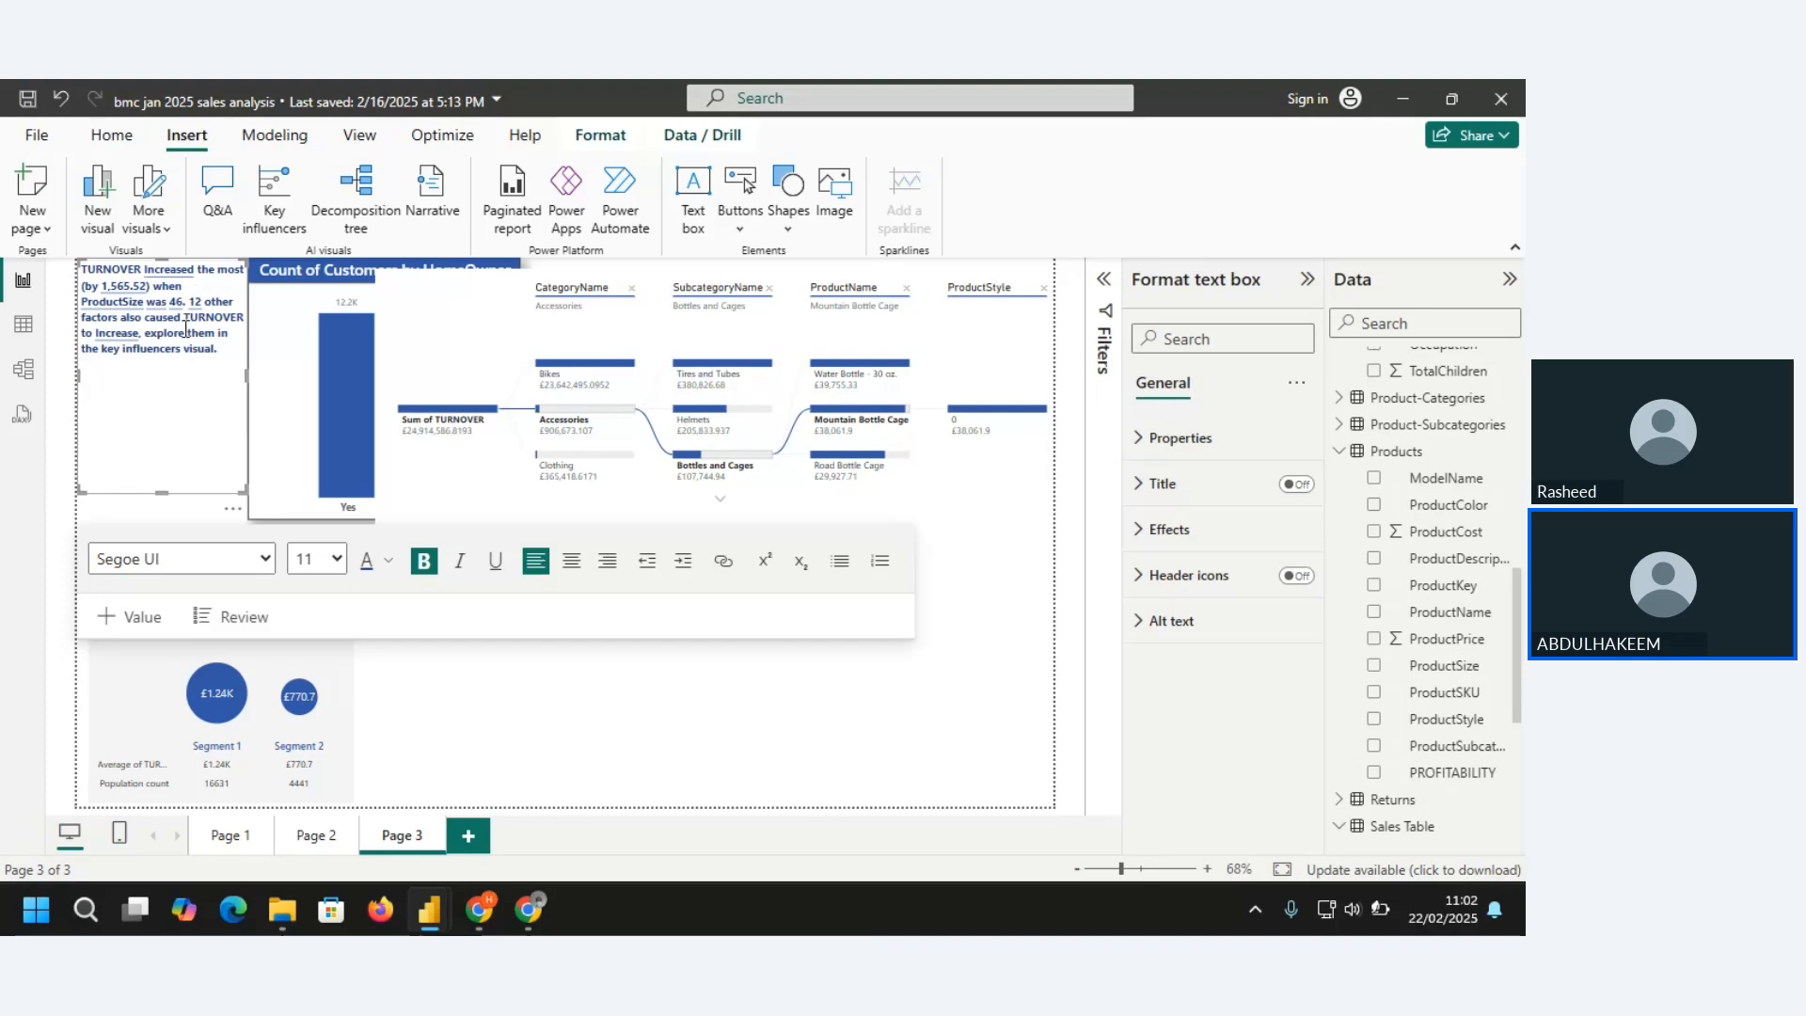
Set the font size of the whole narrative text to 14 and leave the text box
key(ctrl+a)
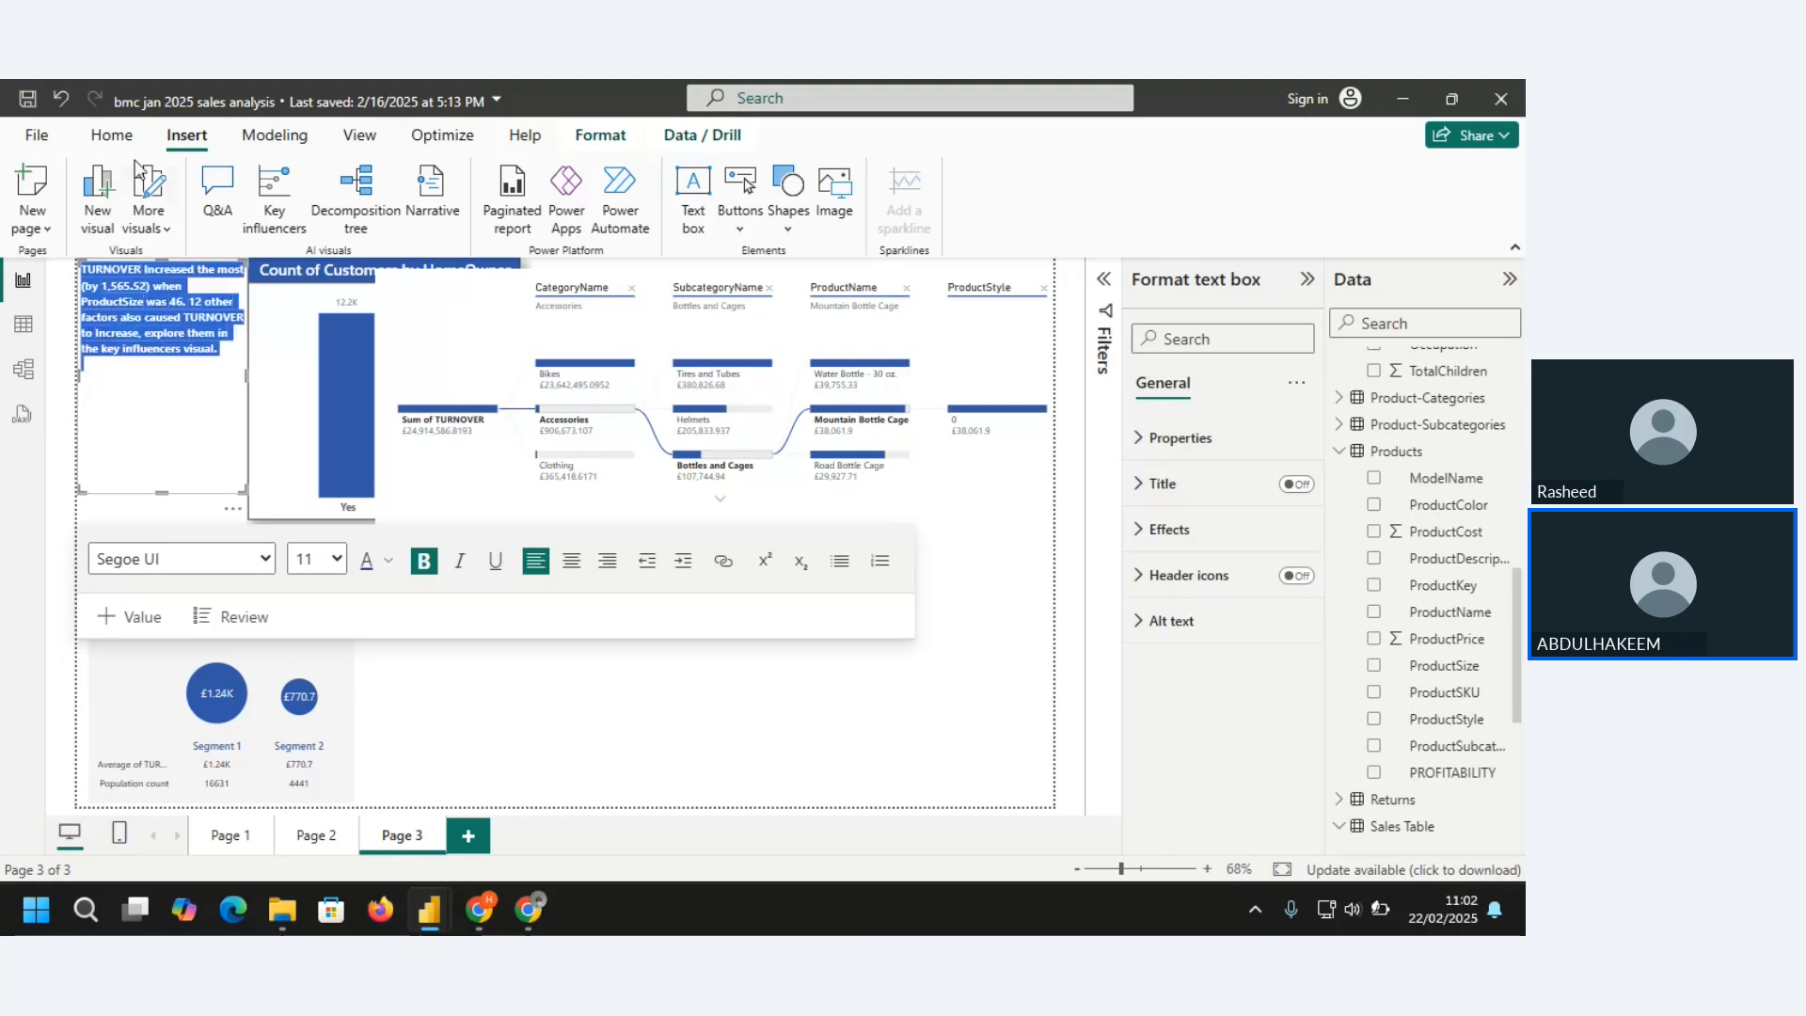
click(111, 136)
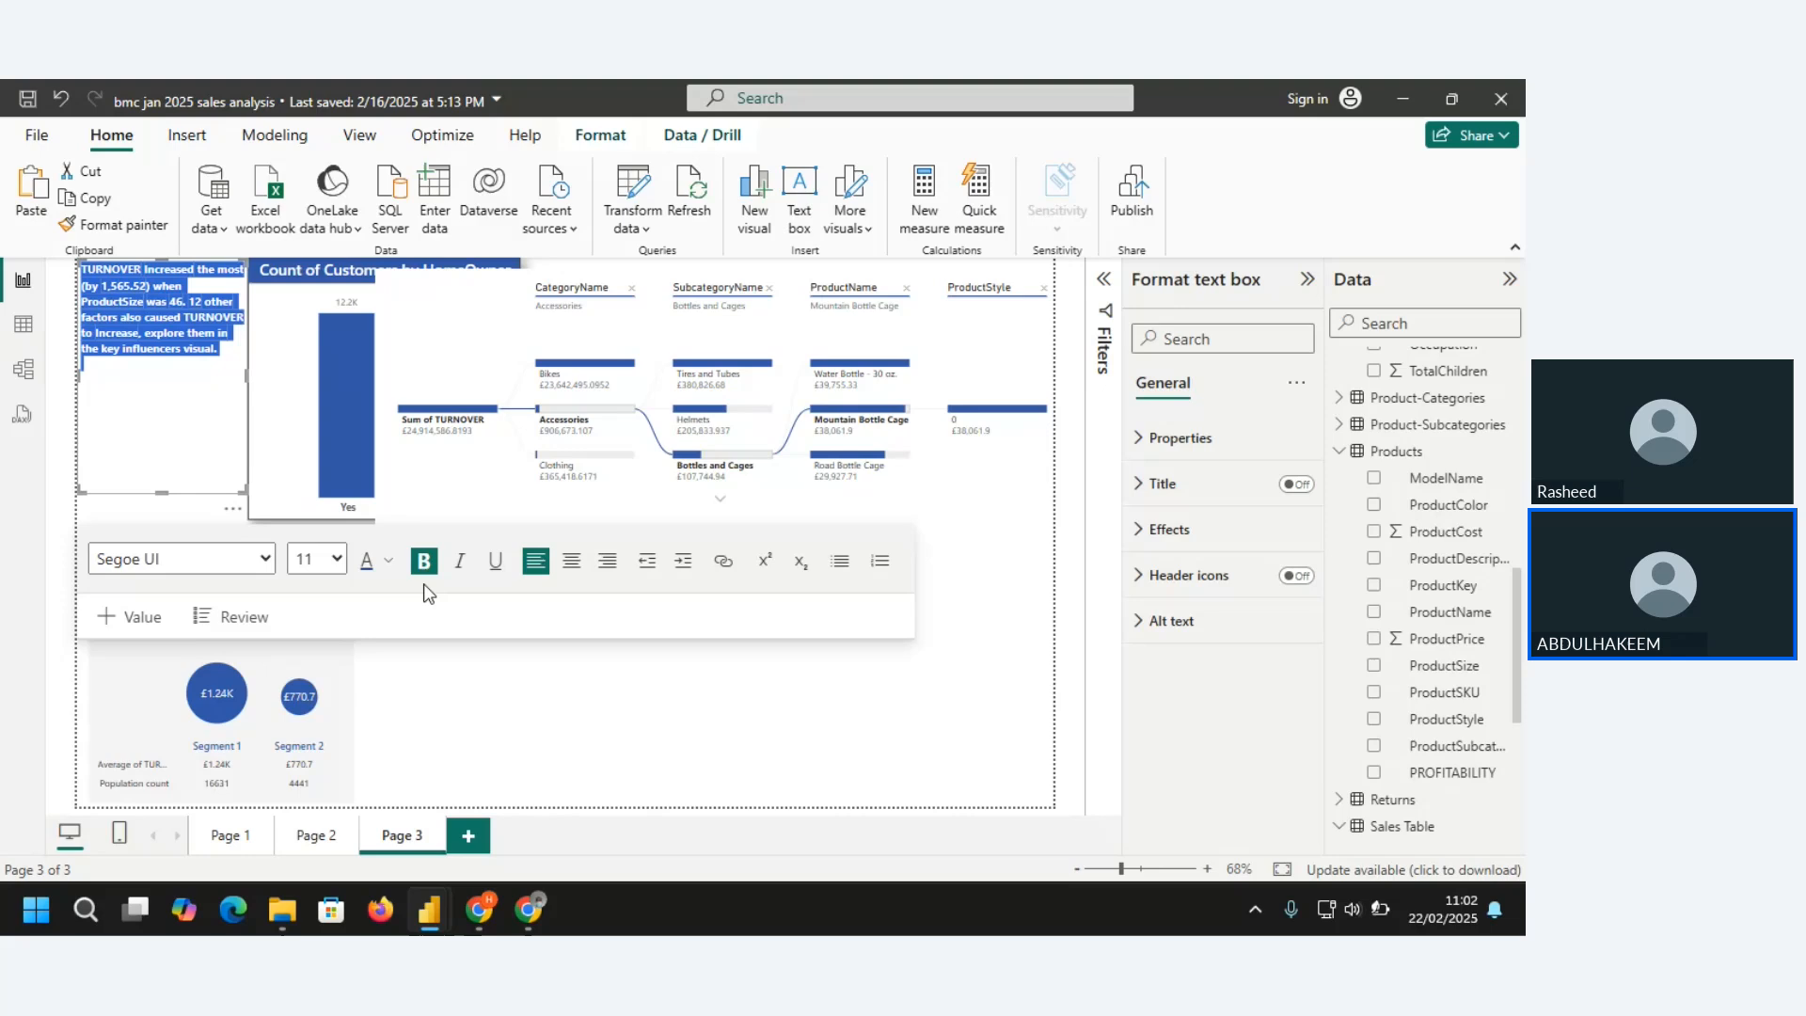
click(337, 559)
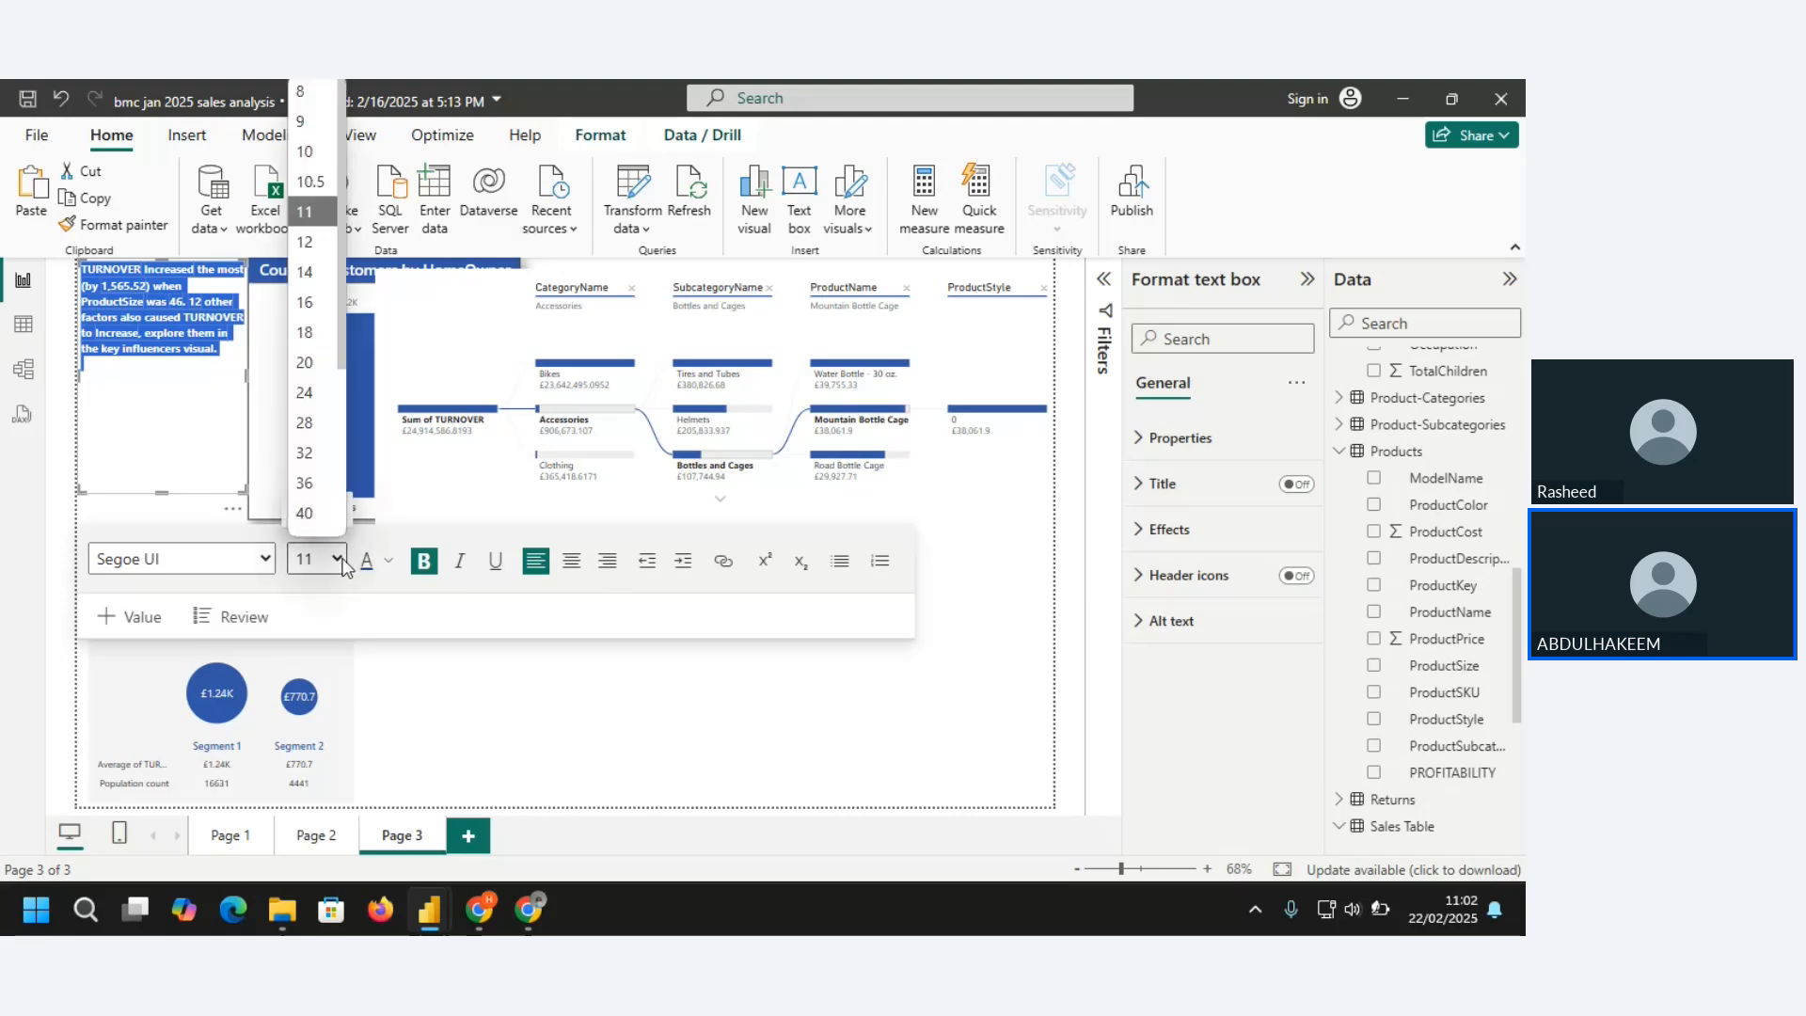
click(305, 275)
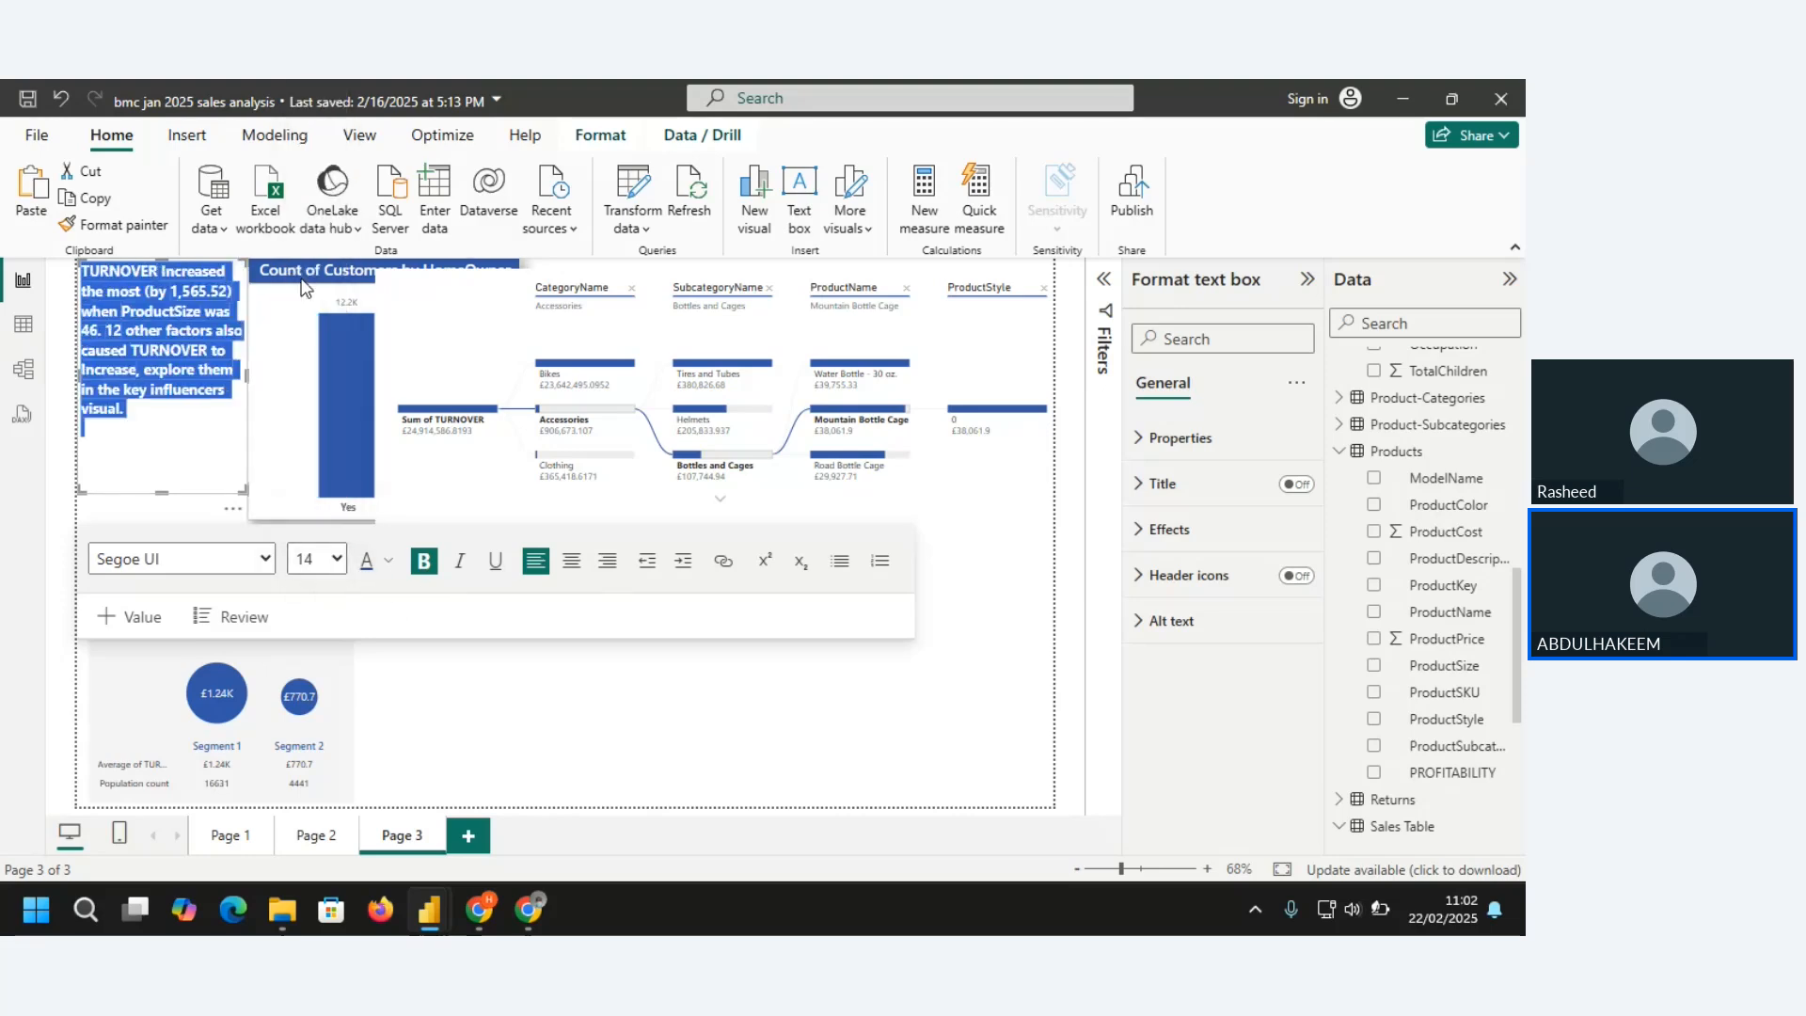
click(224, 425)
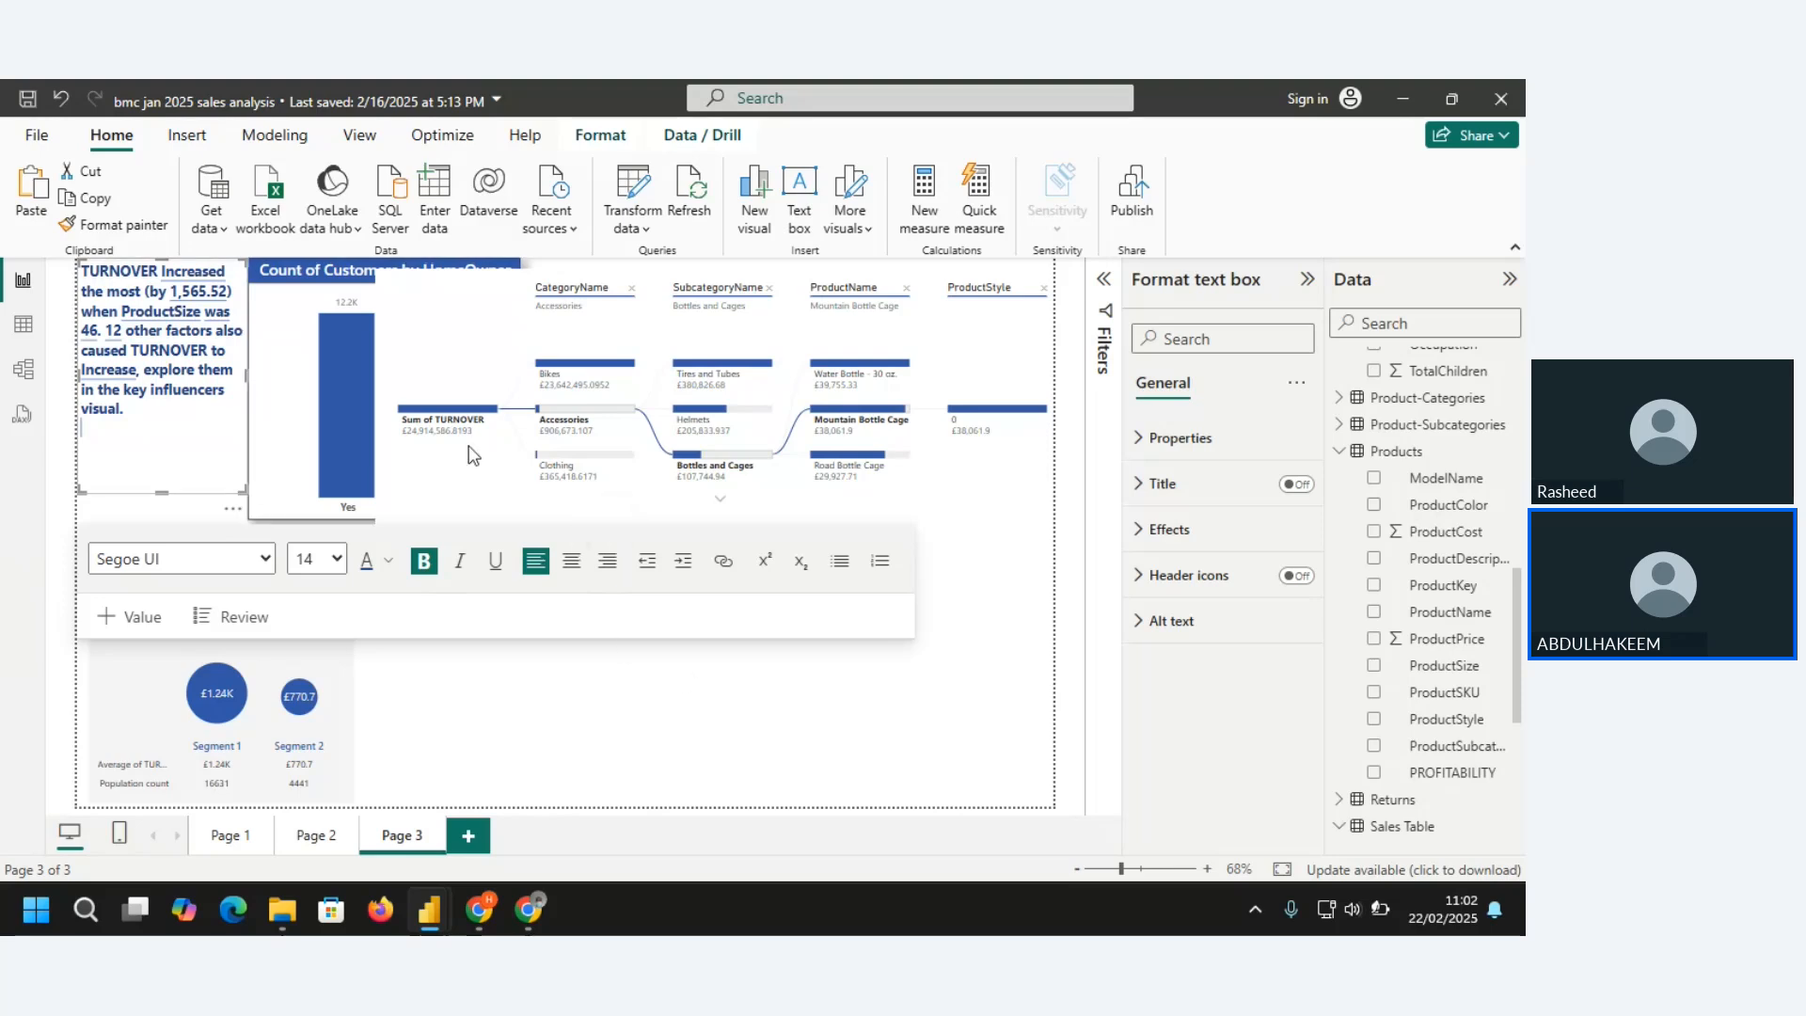
click(437, 368)
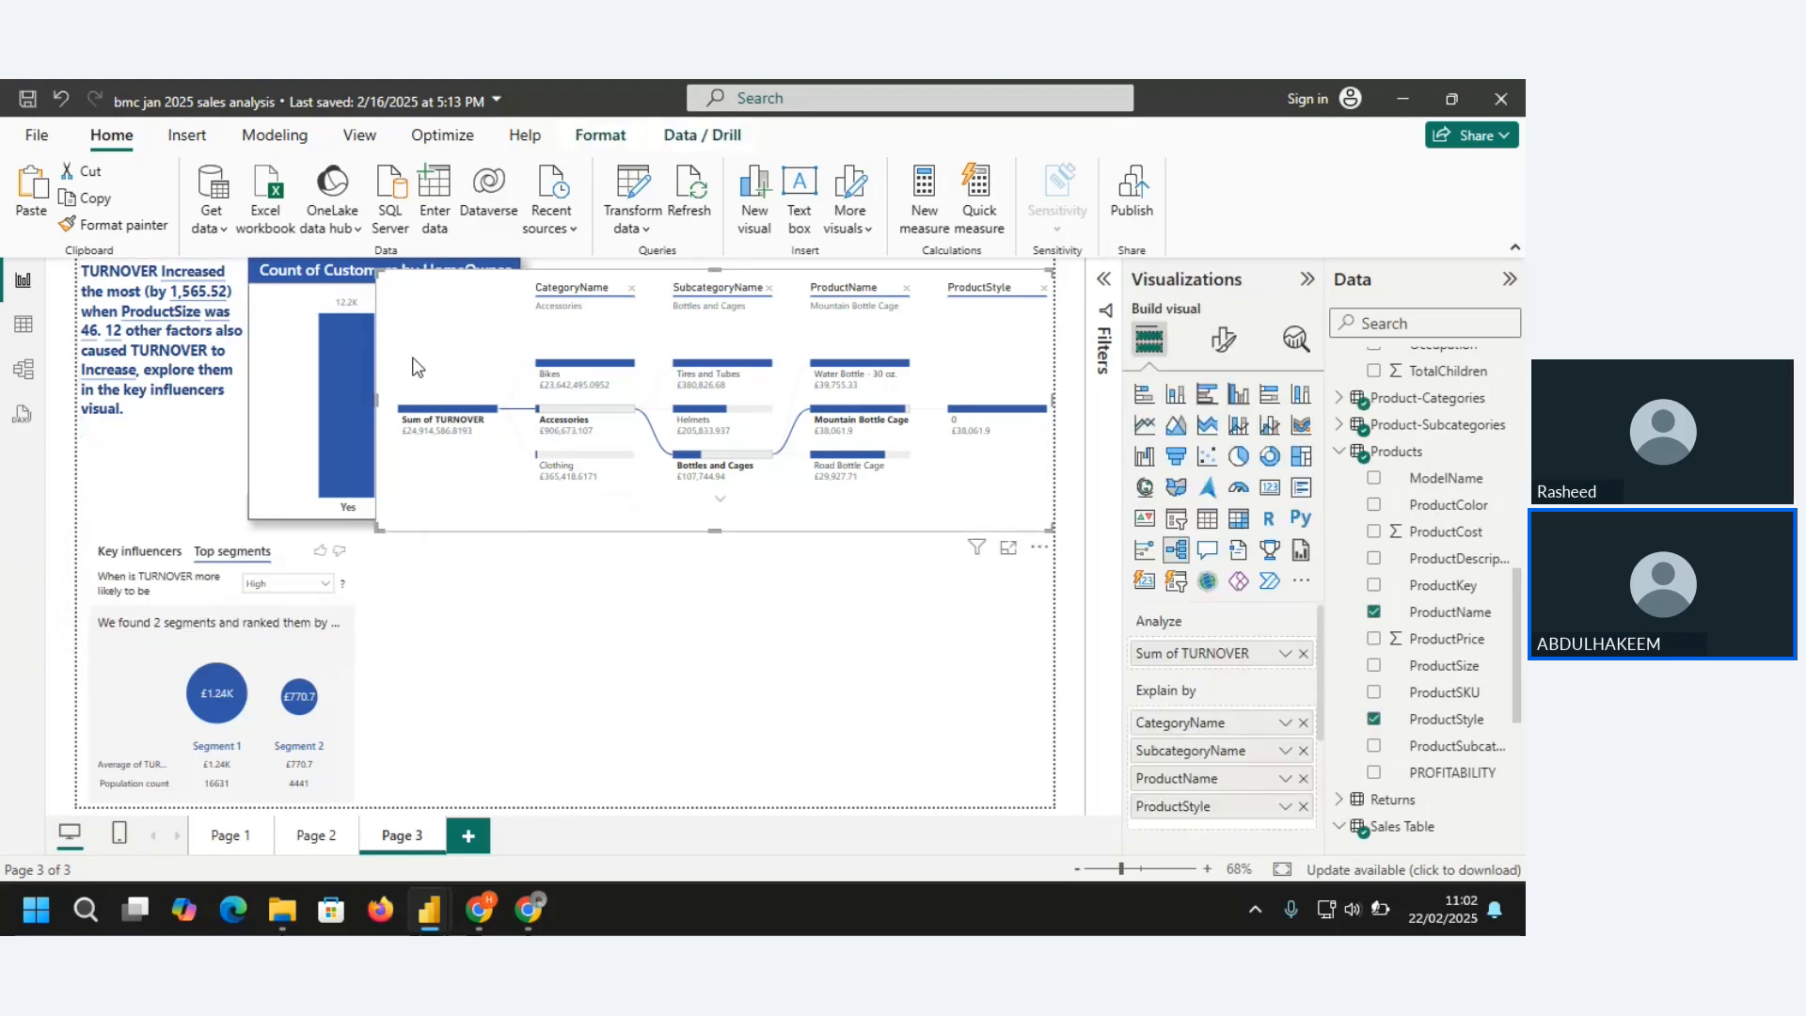
Narrow the decomposition tree so it starts at the edge of the HomeOwner chart without overlapping it
drag(373, 398, 522, 380)
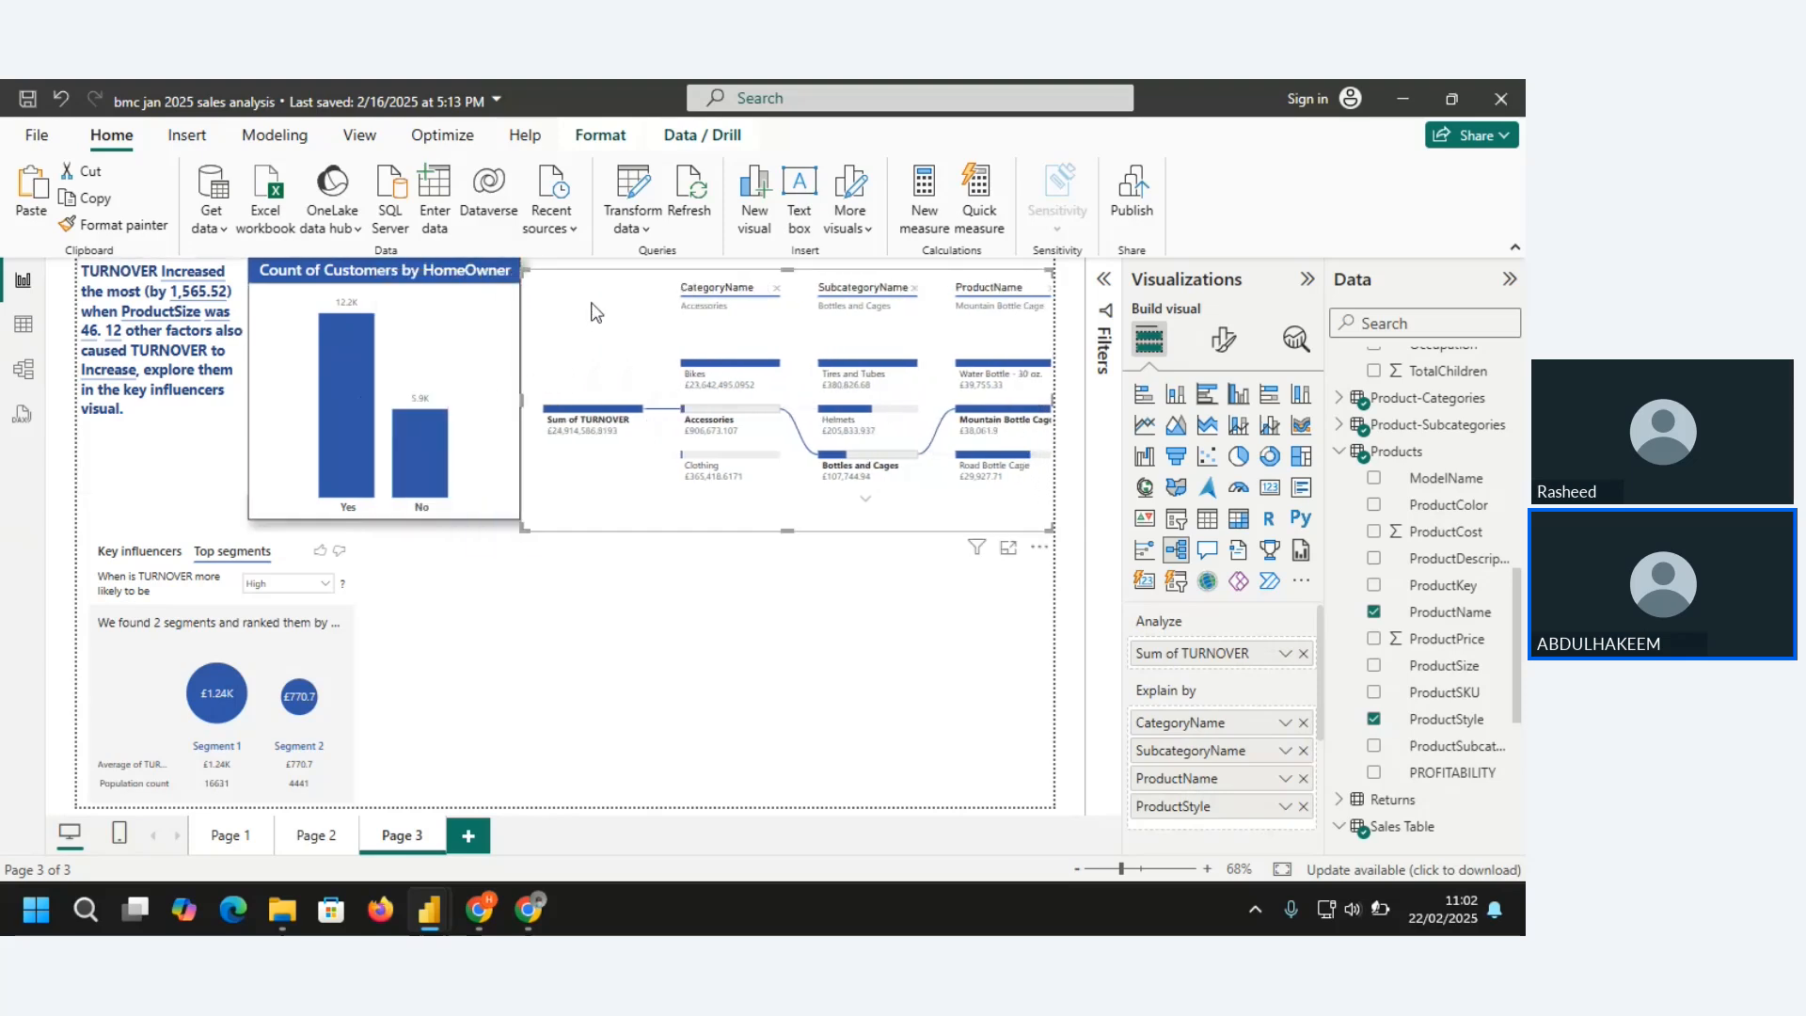
Copy the HomeOwner chart's formatting onto the turnover narrative and extend the text box down to the chart's lower edge
click(465, 304)
click(113, 223)
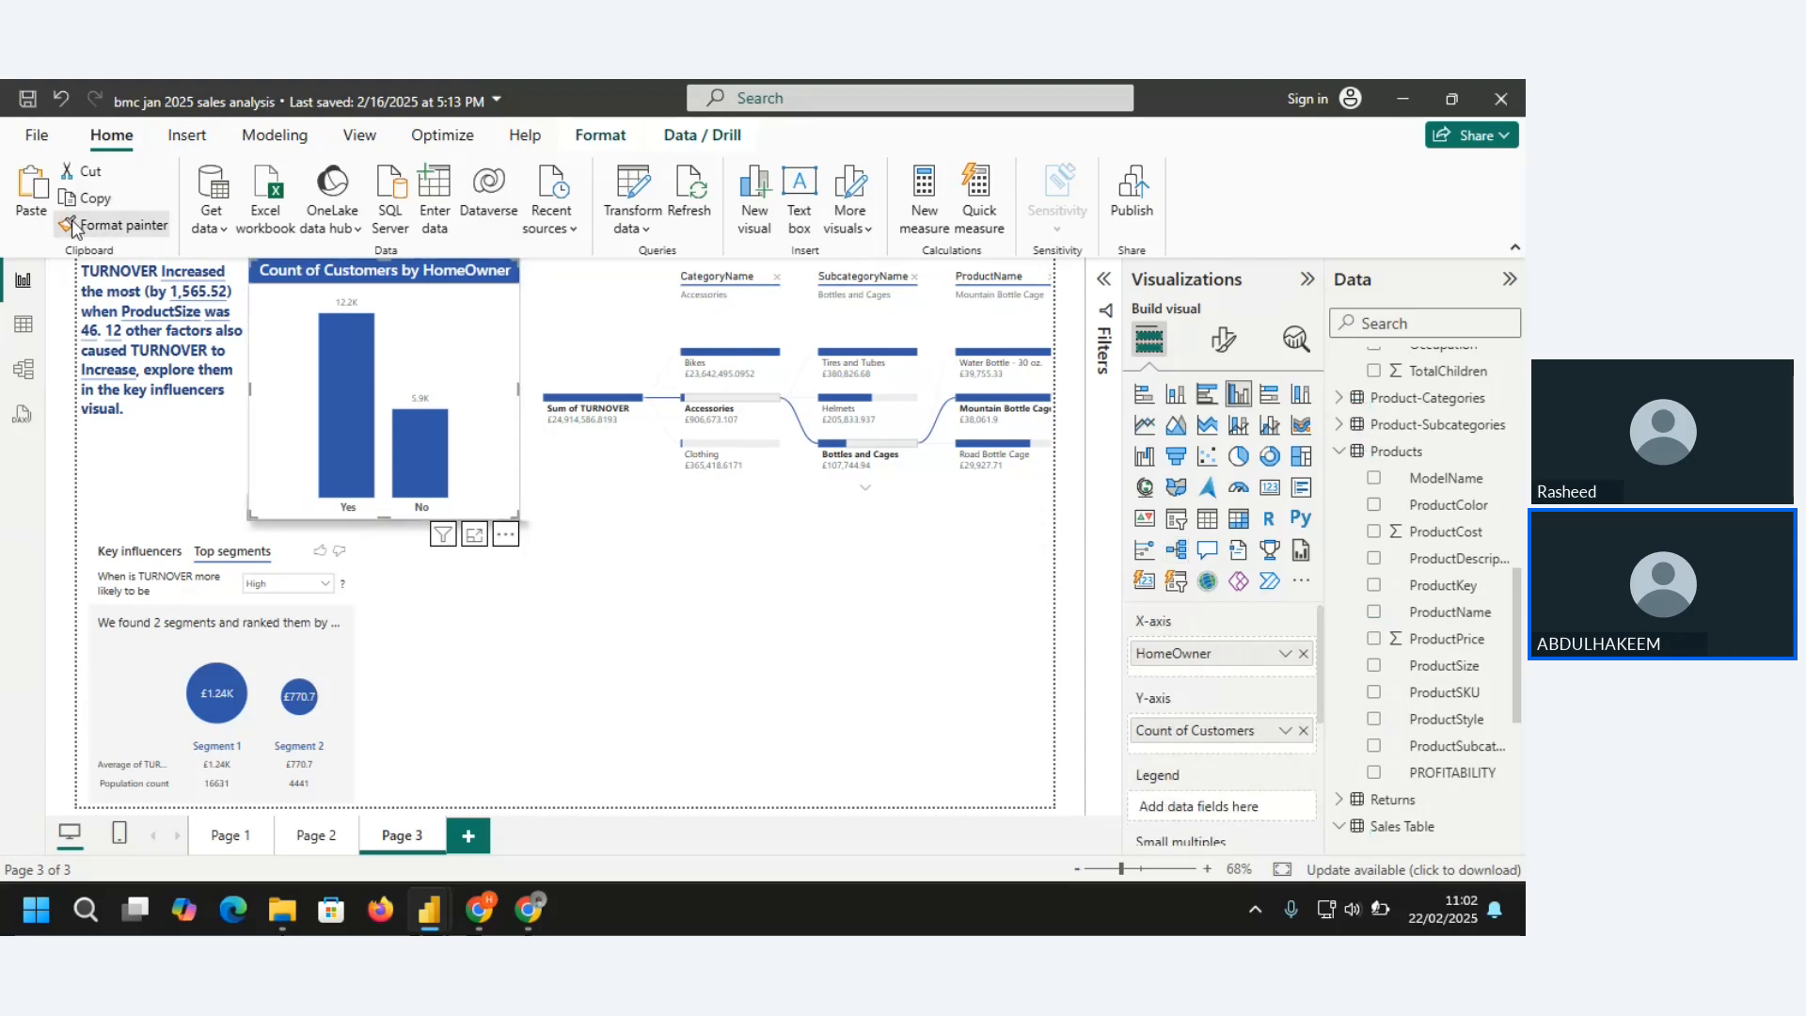
click(155, 472)
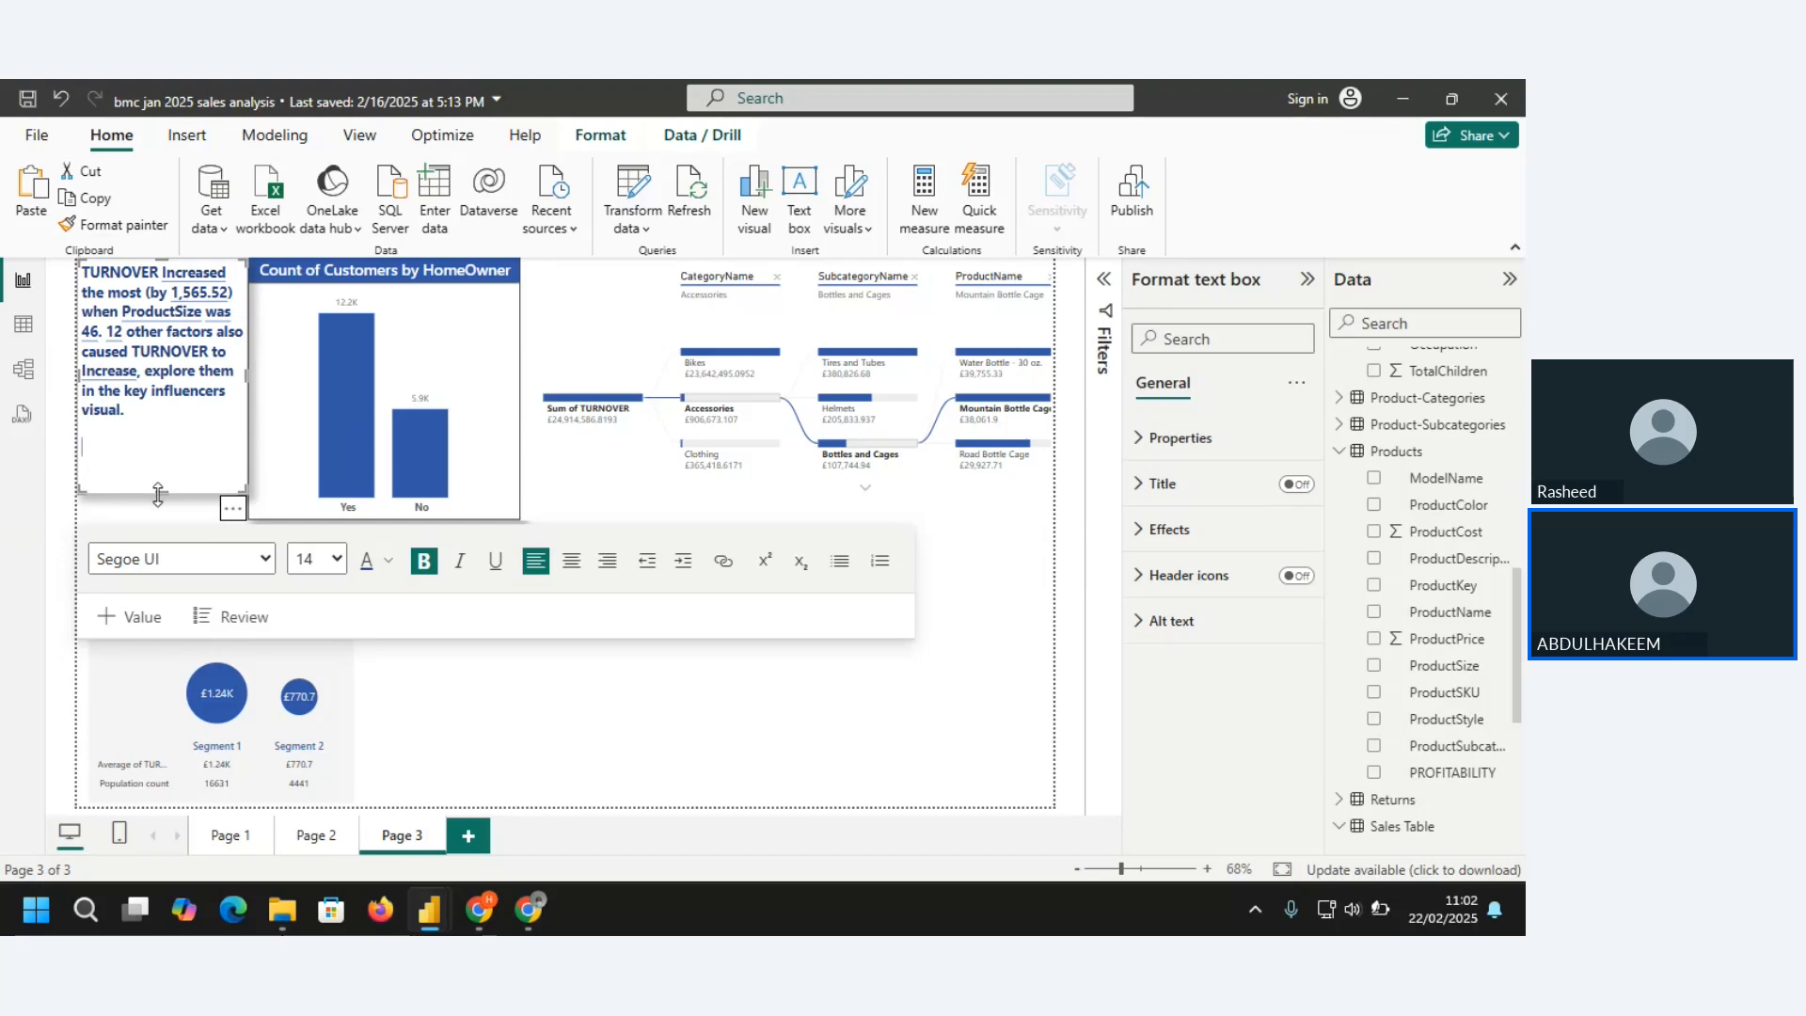
drag(156, 488, 165, 516)
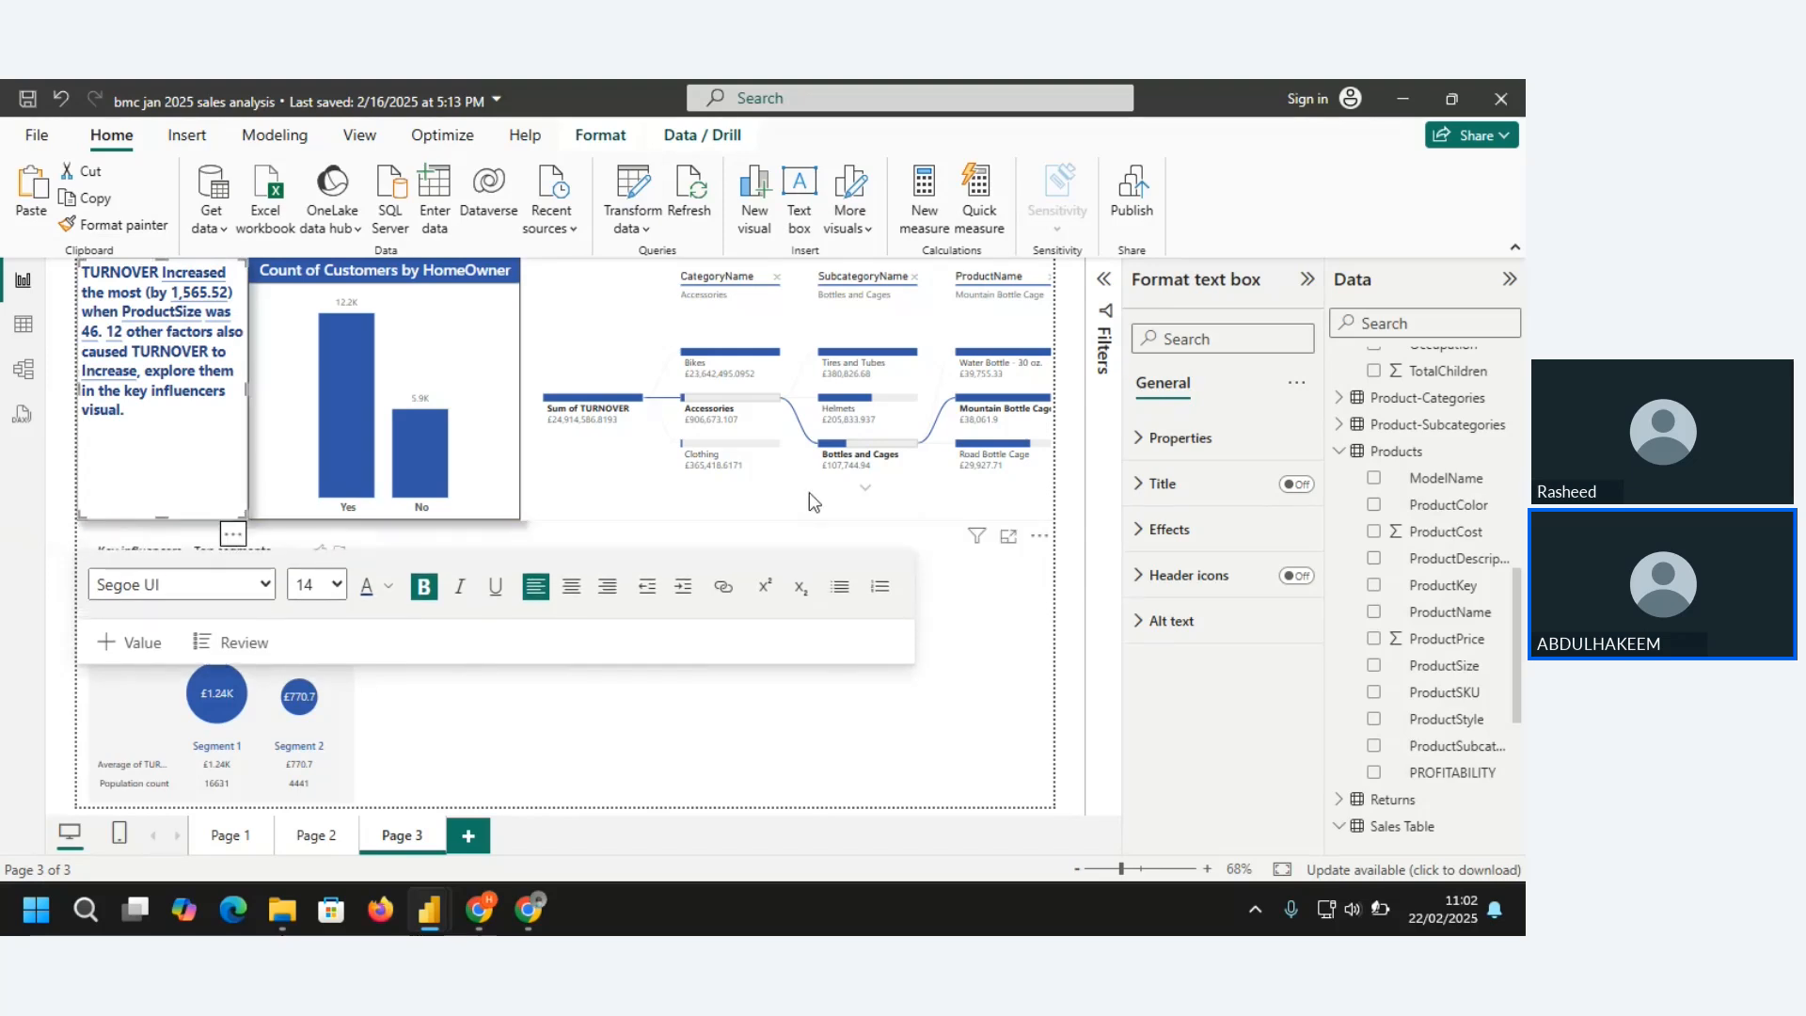
Apply the HomeOwner chart's formatting to the decomposition tree with Format painter
click(747, 506)
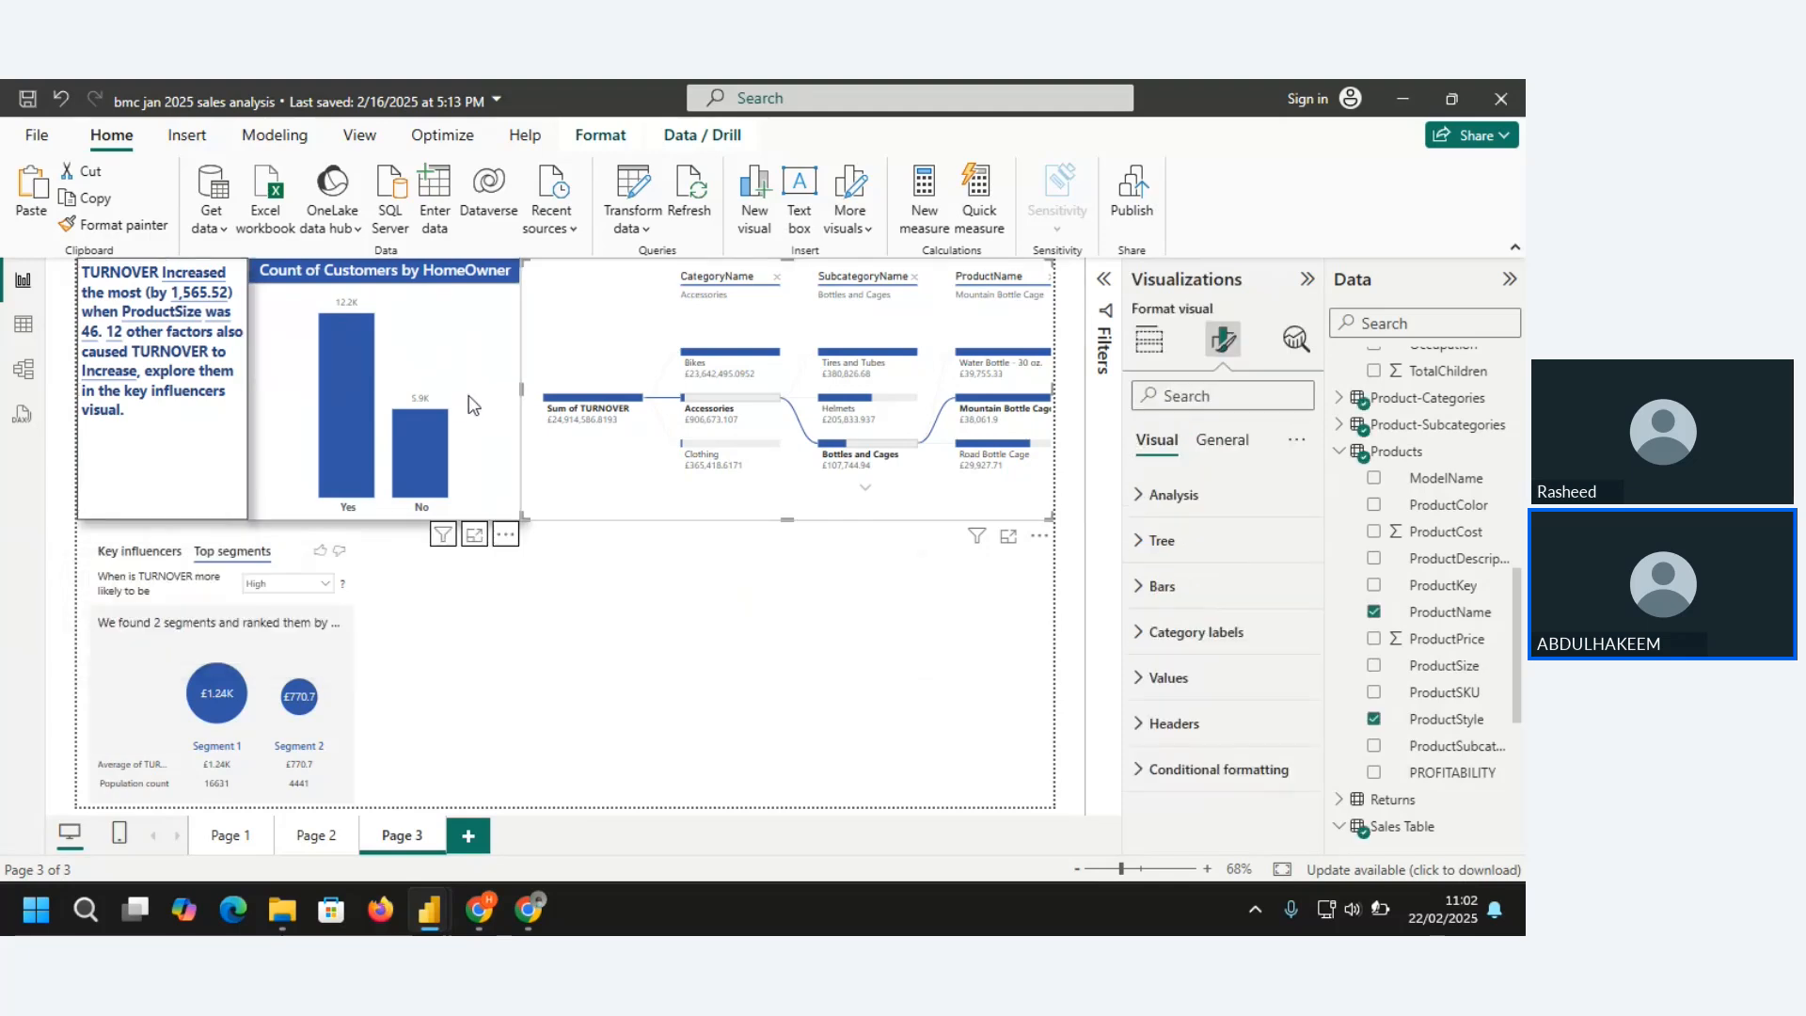
click(466, 406)
click(113, 224)
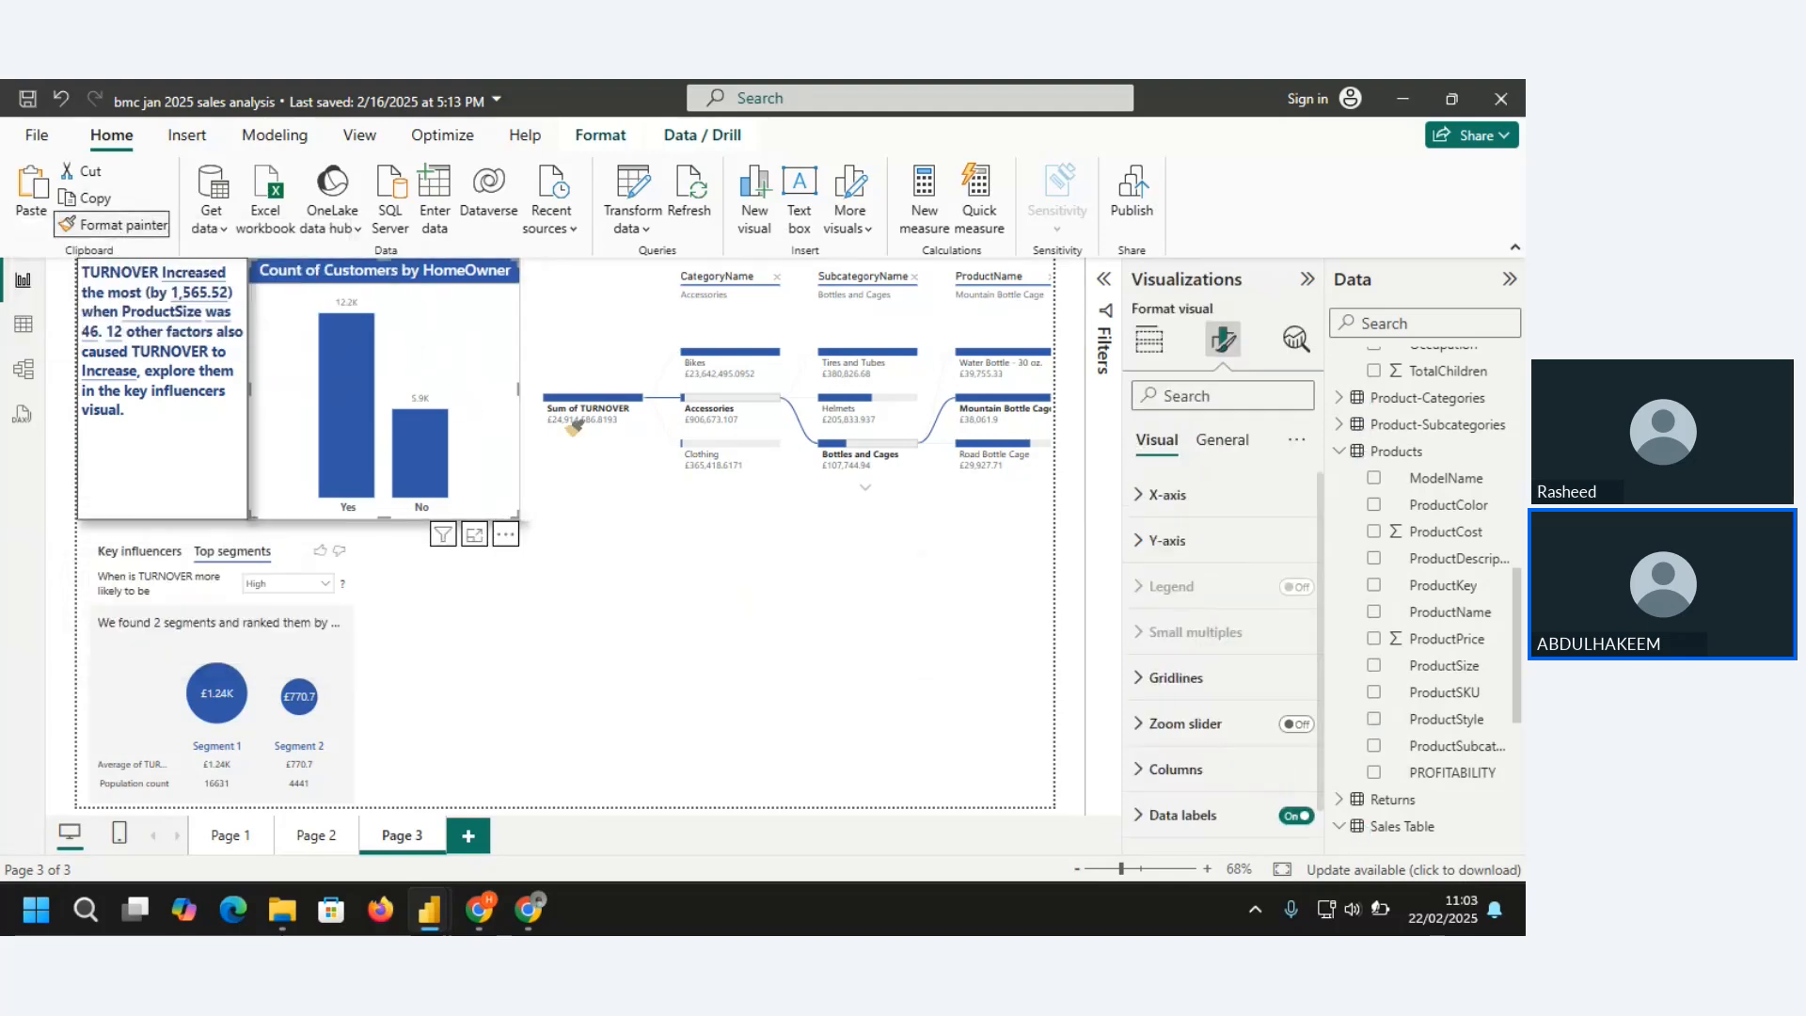
click(570, 421)
click(659, 486)
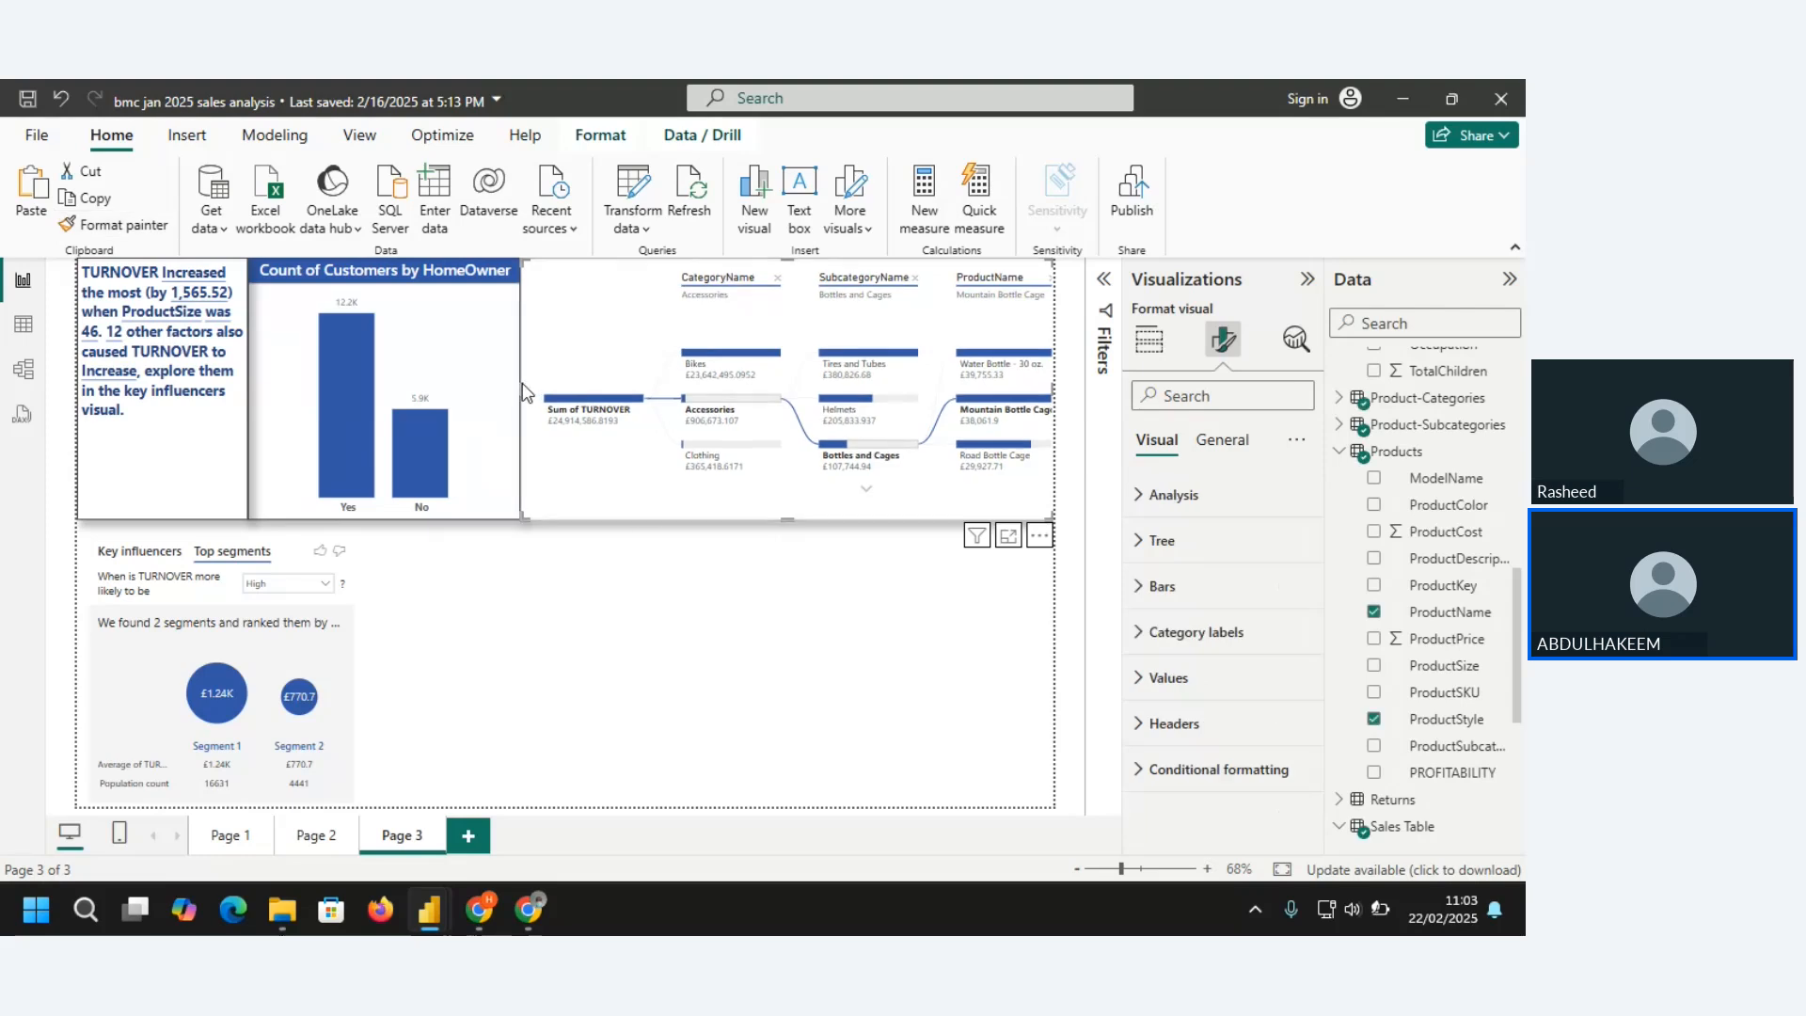
Narrow the decomposition tree slightly and shift the HomeOwner chart toward it, leaving small gaps between the three upper visuals
drag(525, 392, 540, 391)
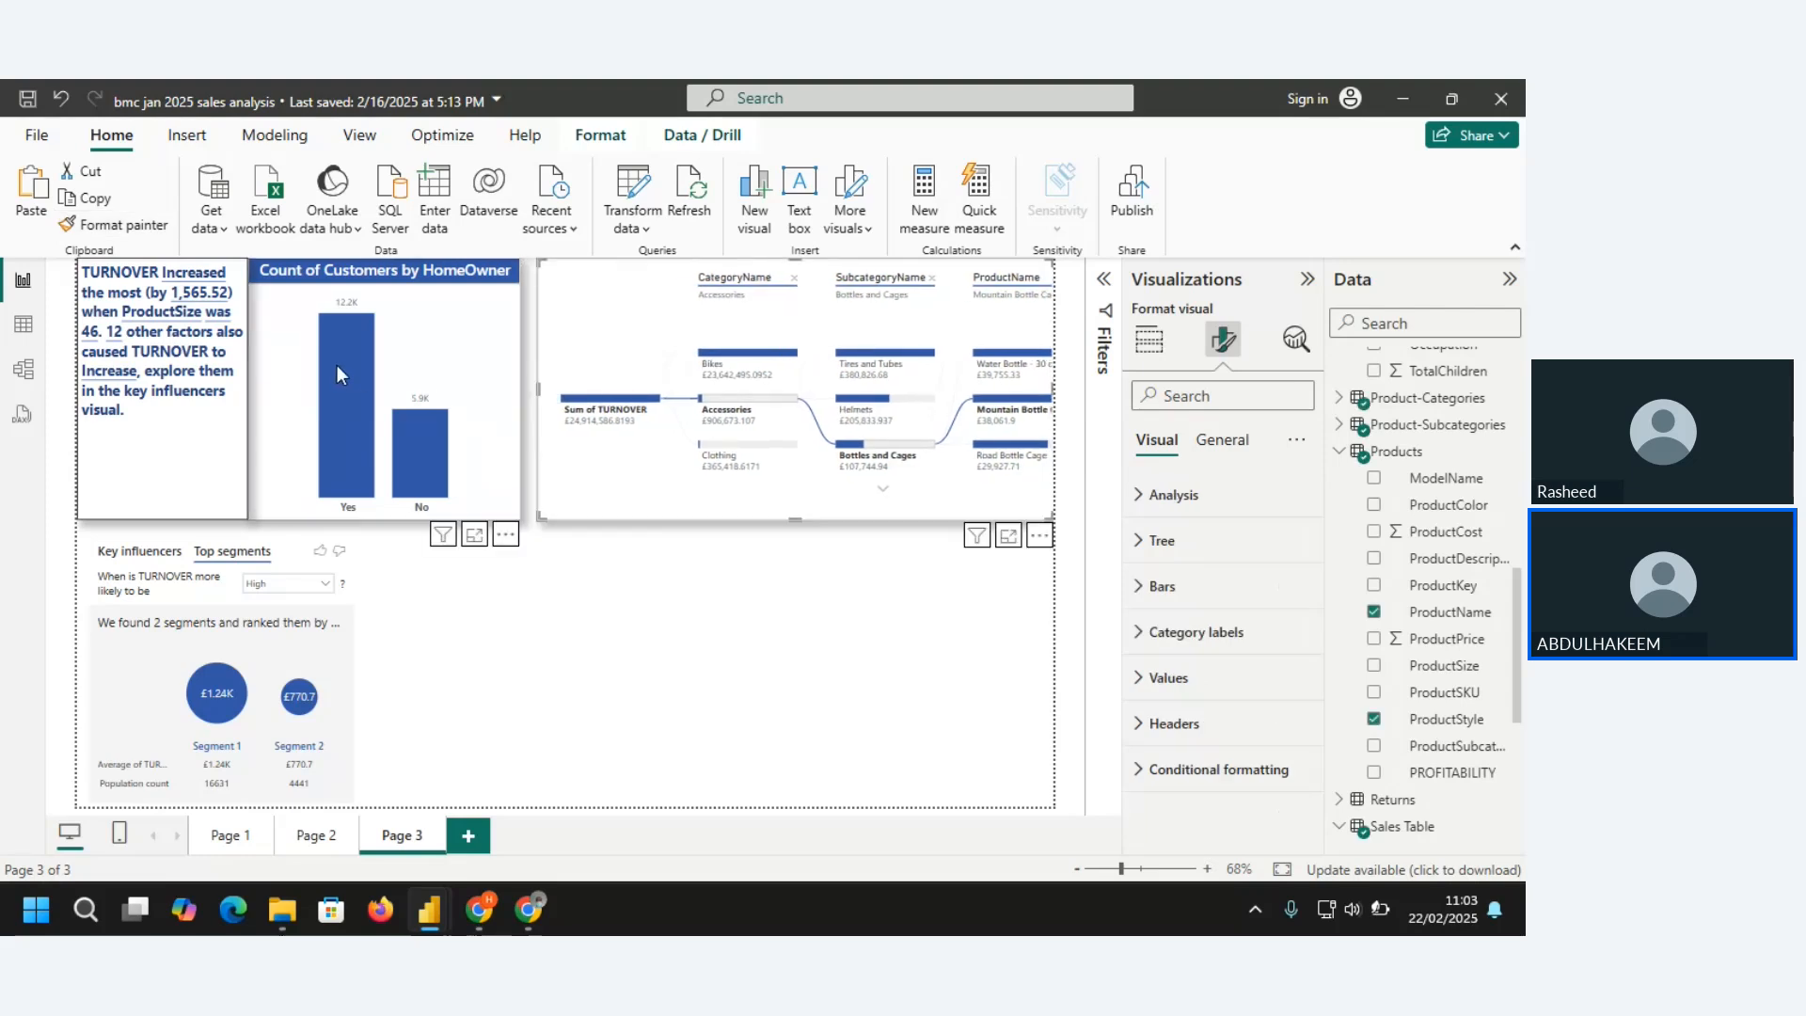
click(424, 363)
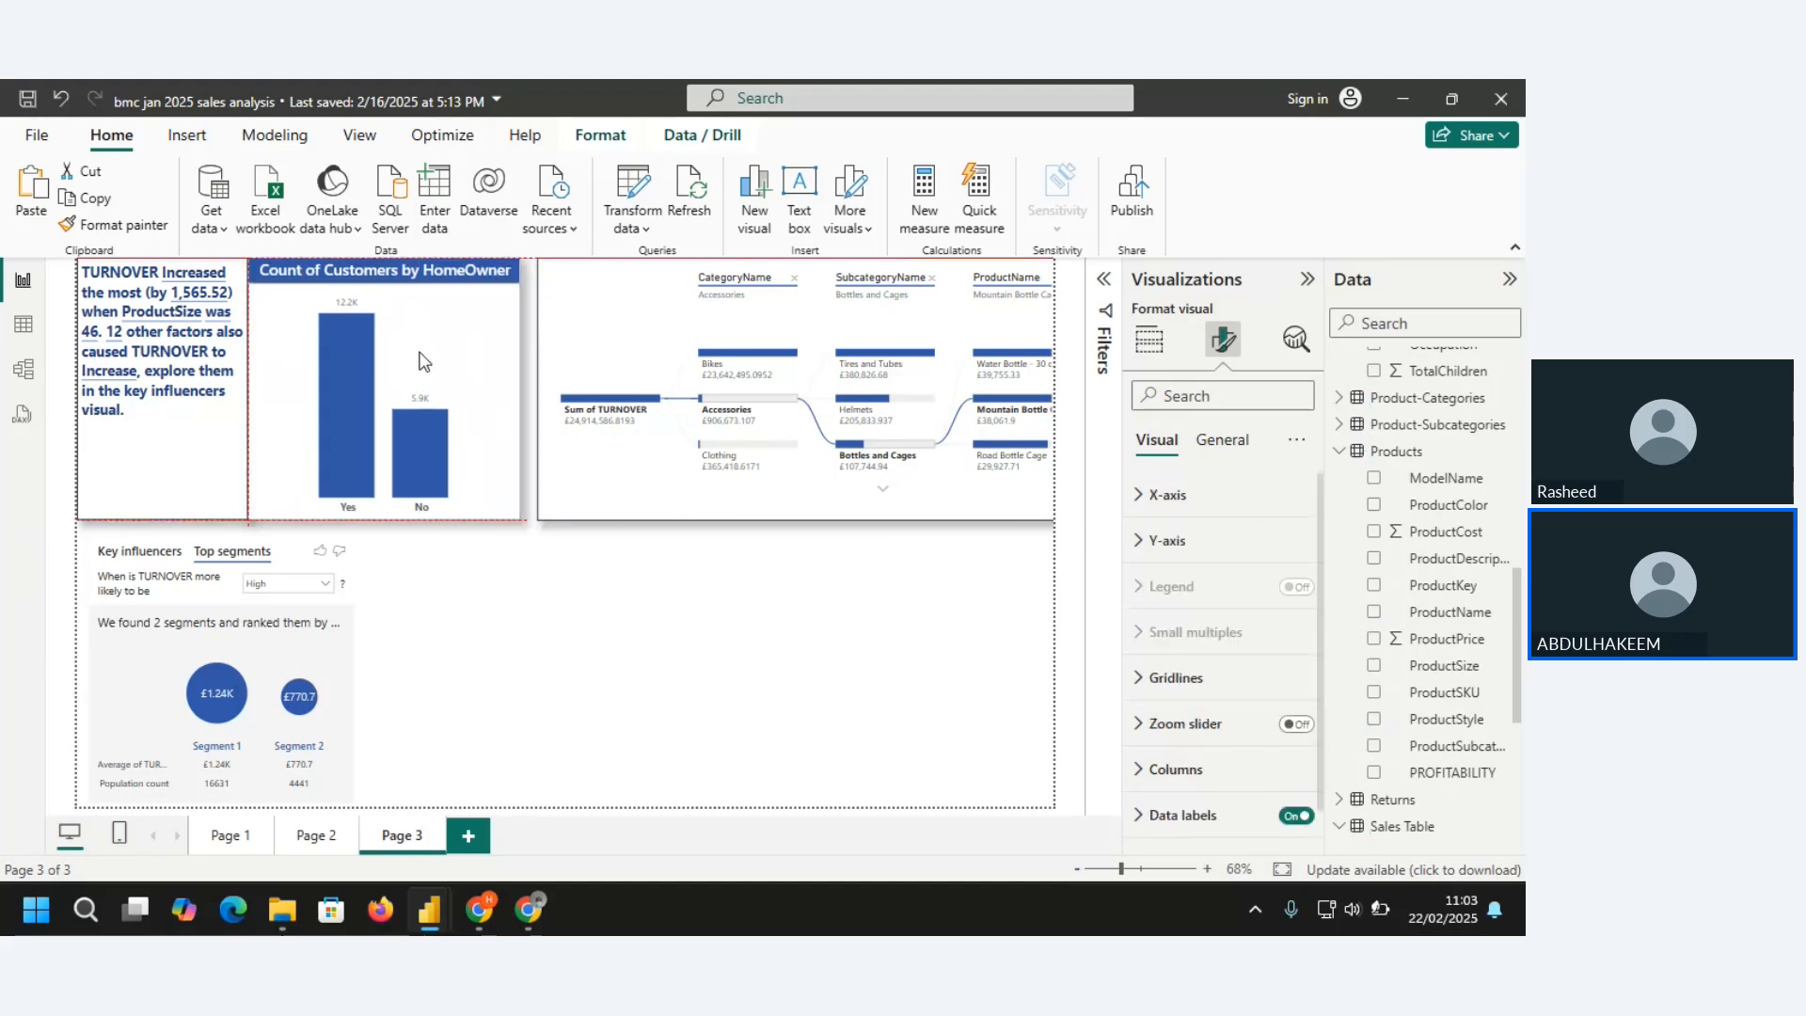
drag(424, 363, 432, 363)
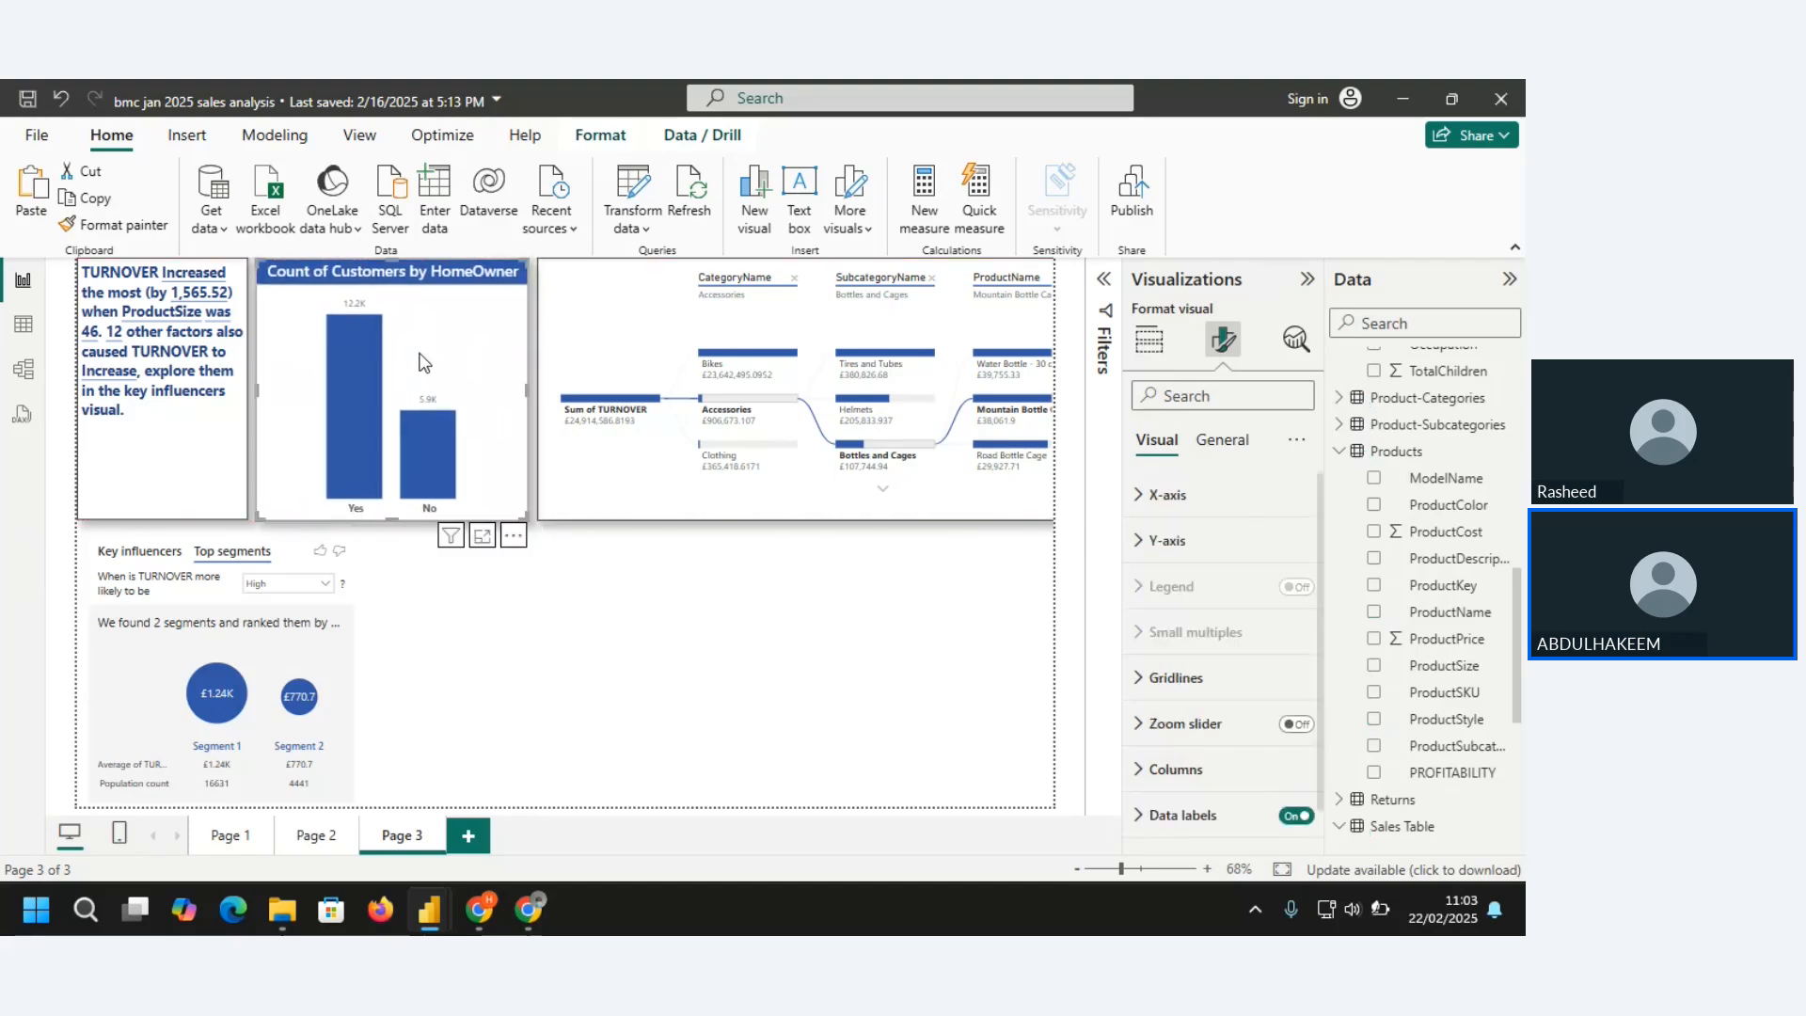
click(475, 653)
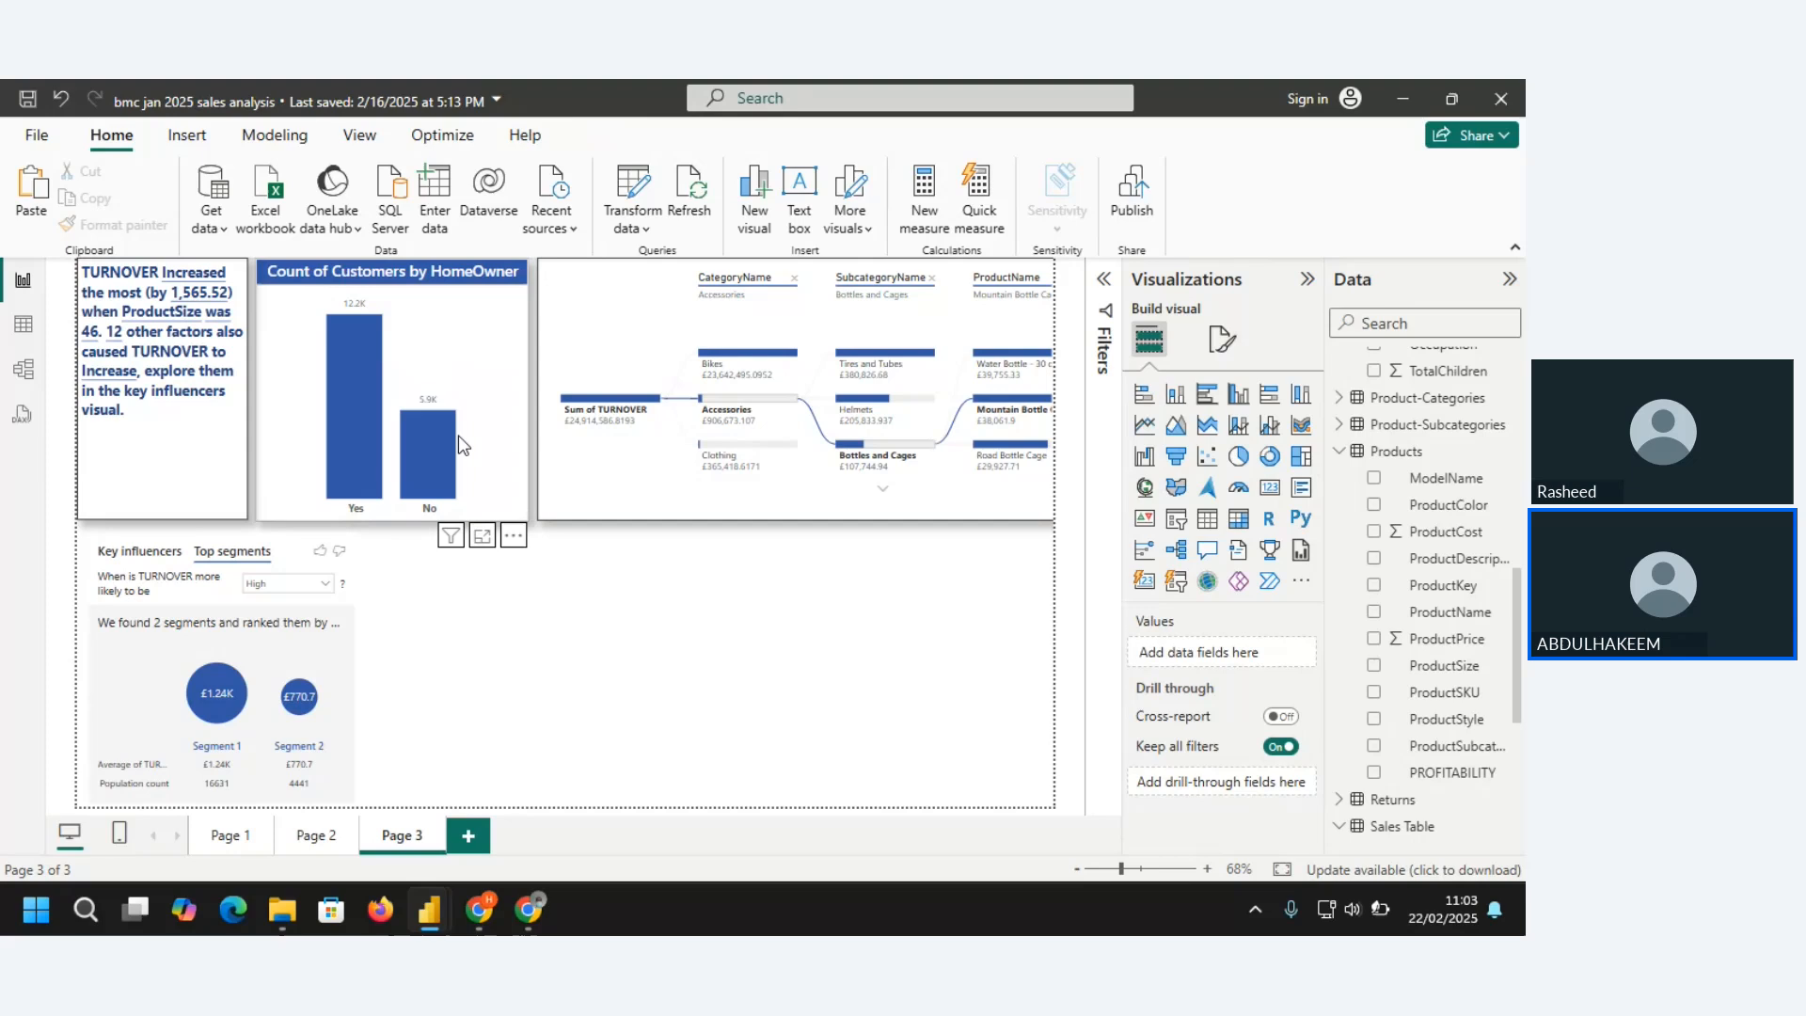
Apply the HomeOwner chart's formatting to the key influencers visual with Format painter, then deselect it
click(462, 327)
click(101, 230)
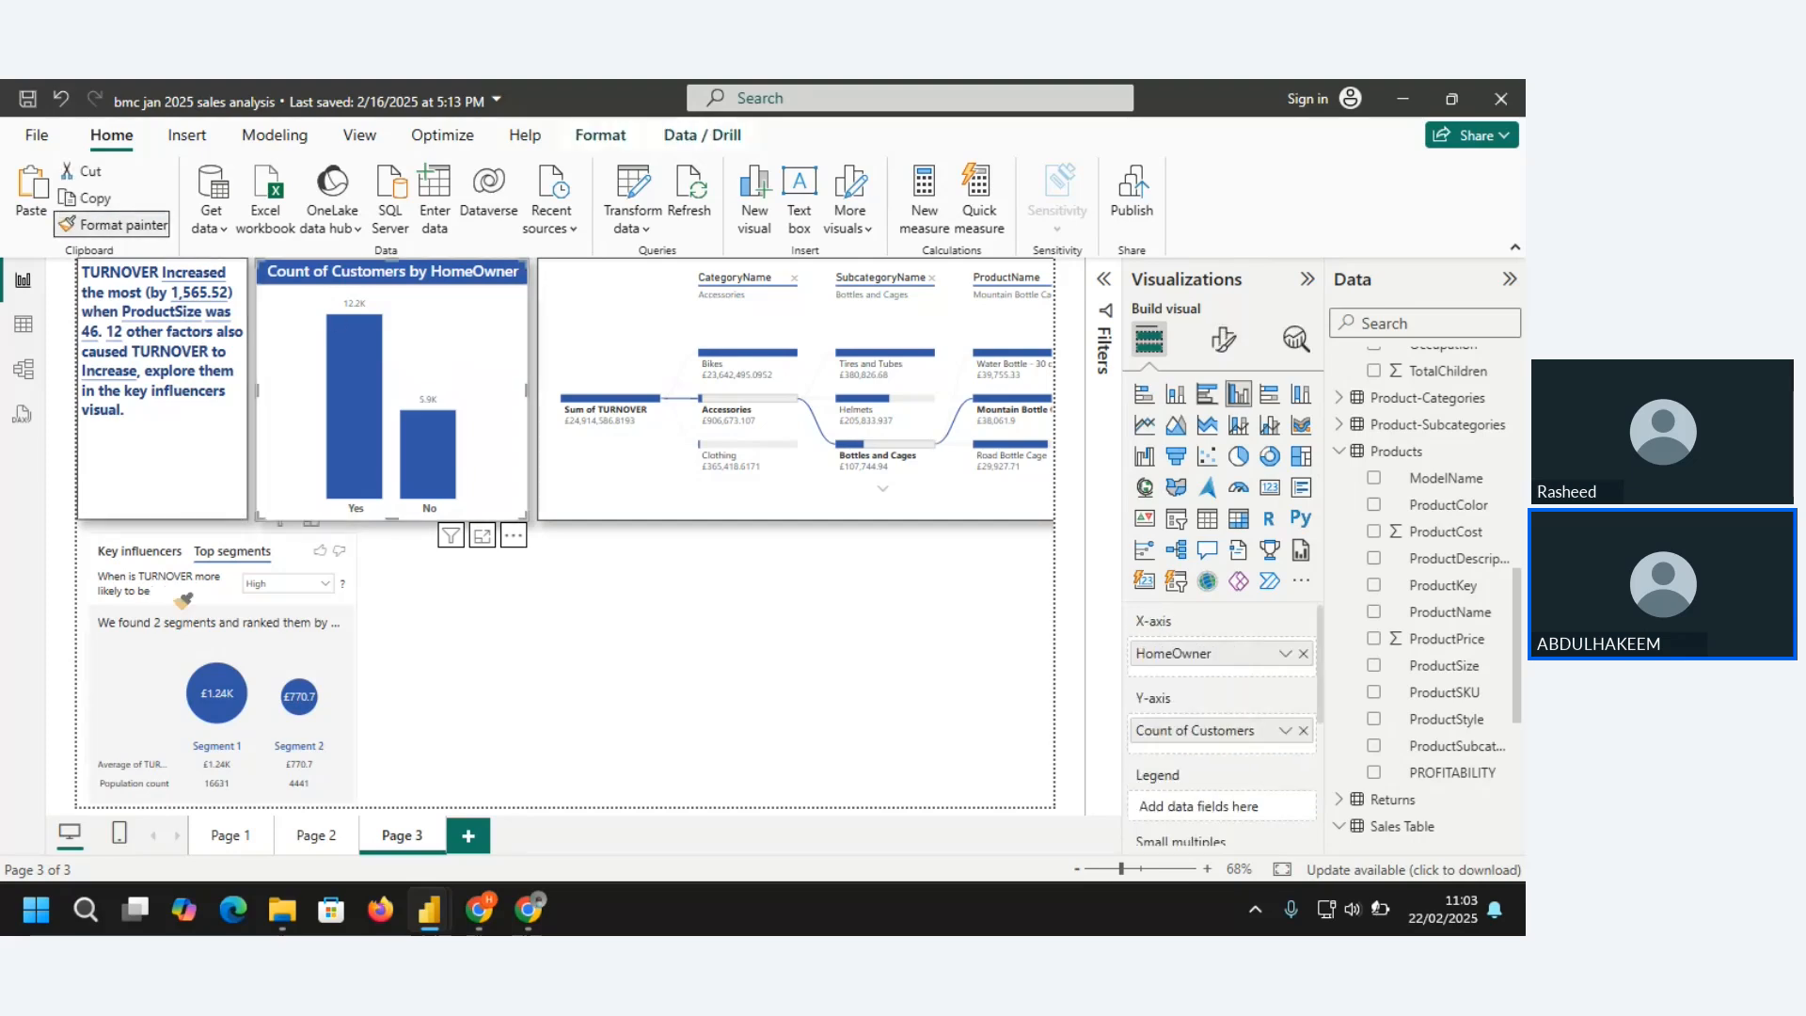
click(203, 628)
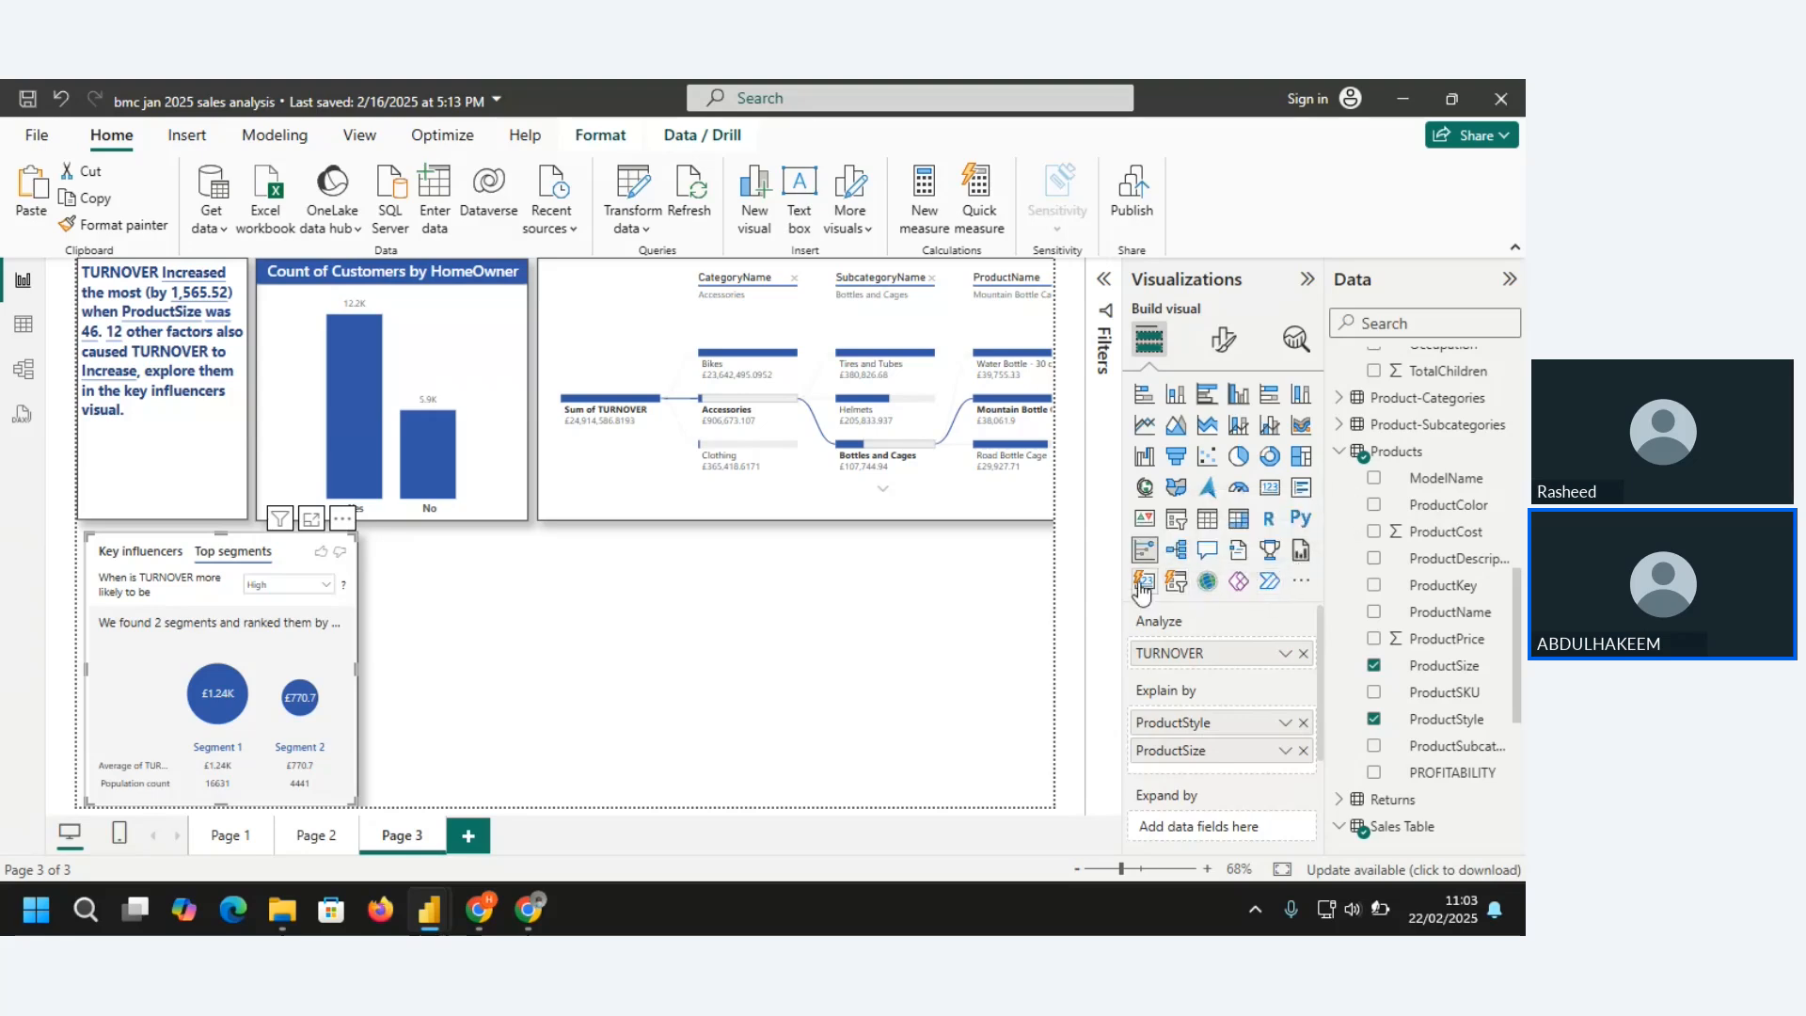
click(959, 561)
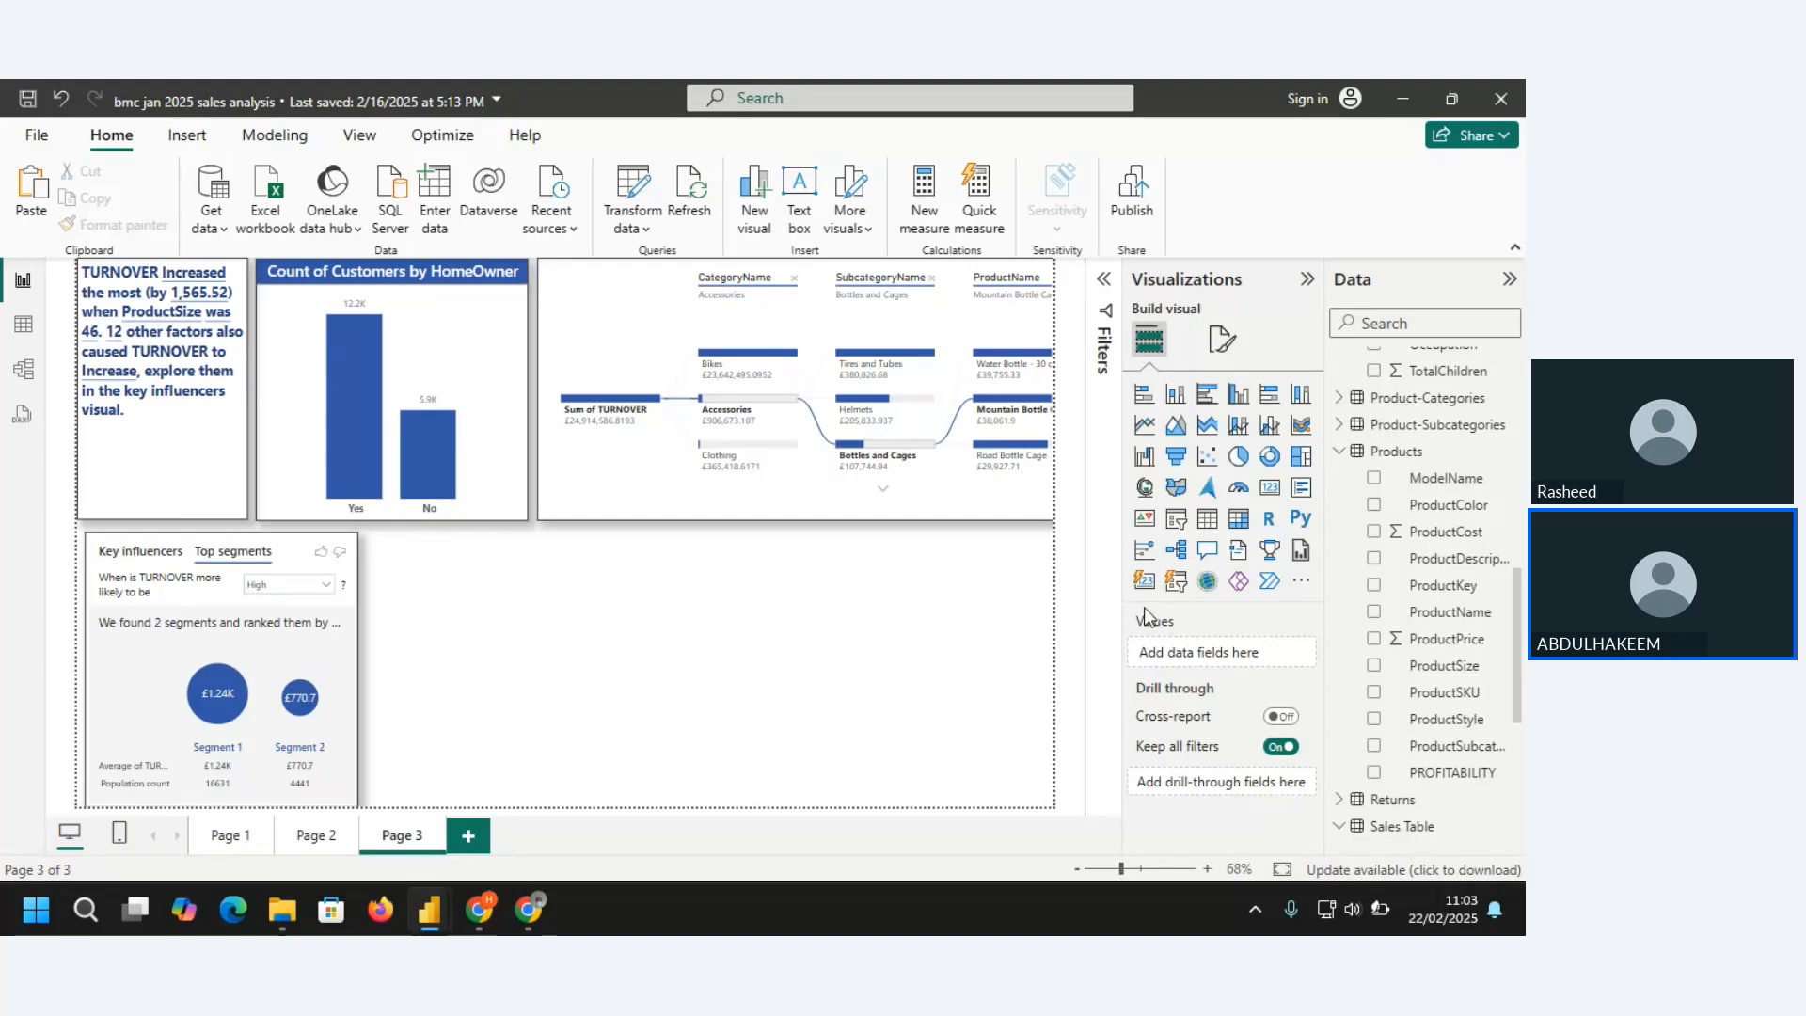
click(1304, 586)
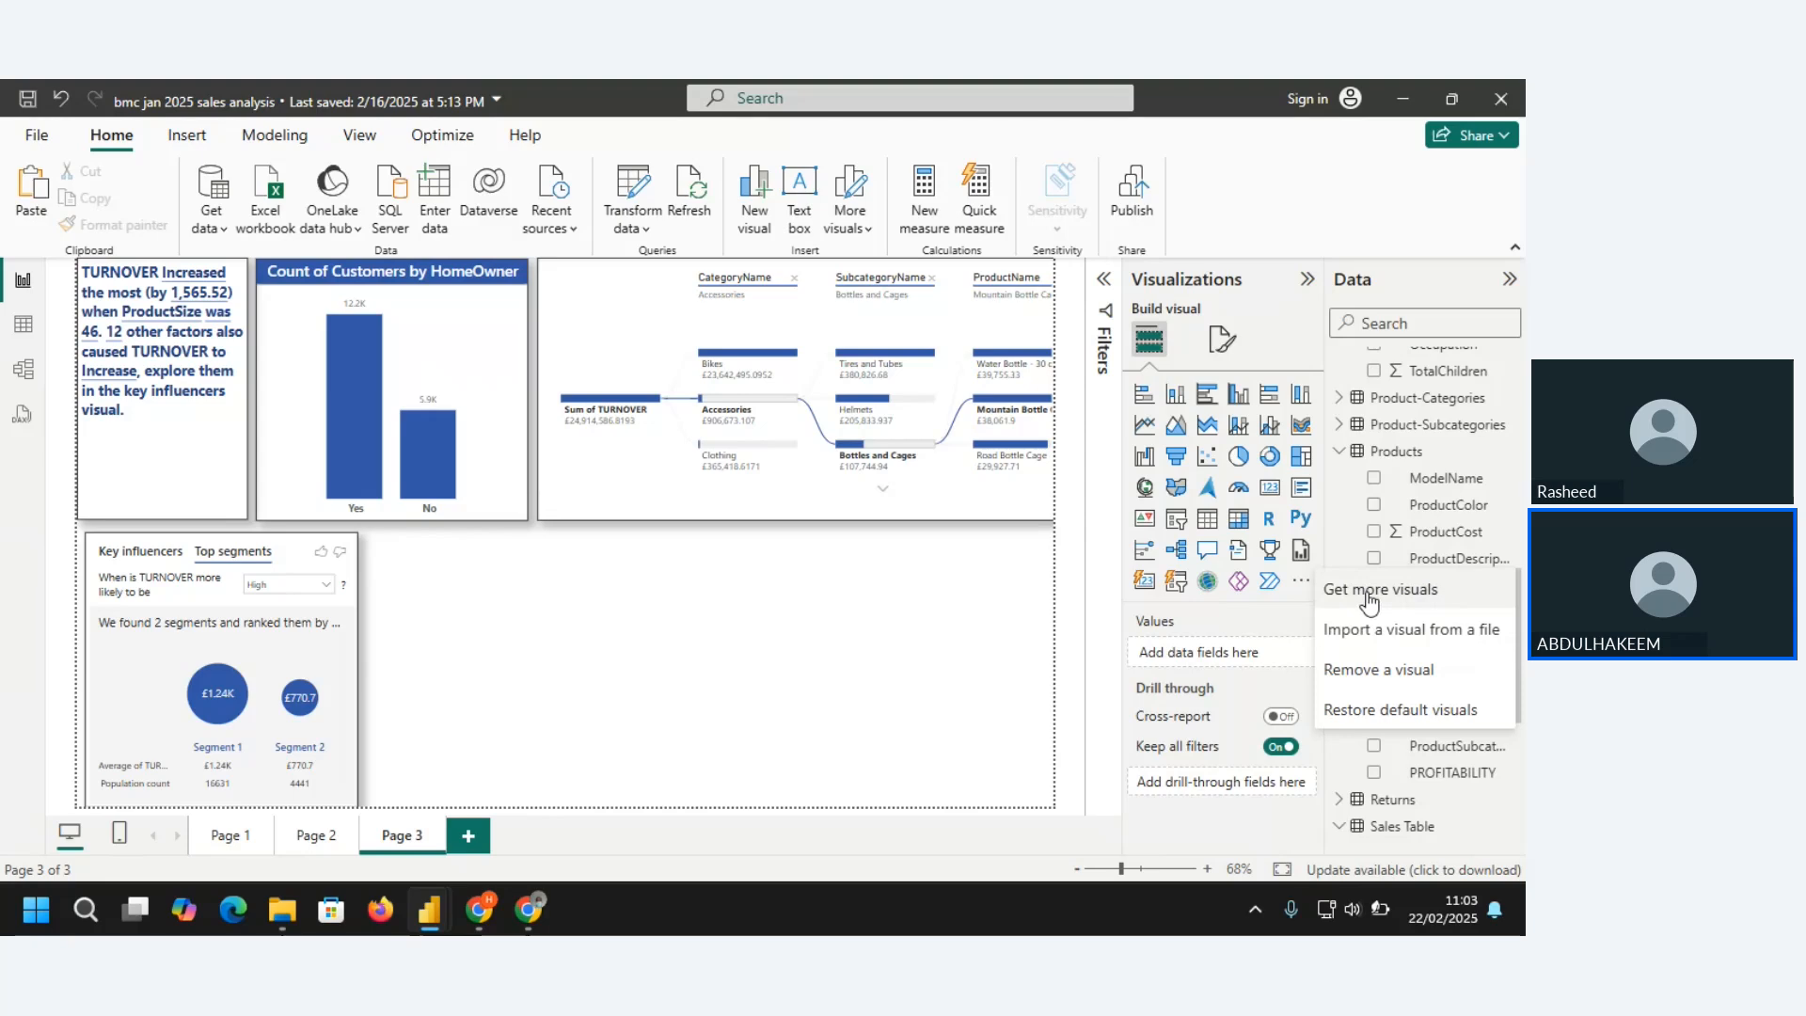
click(1402, 600)
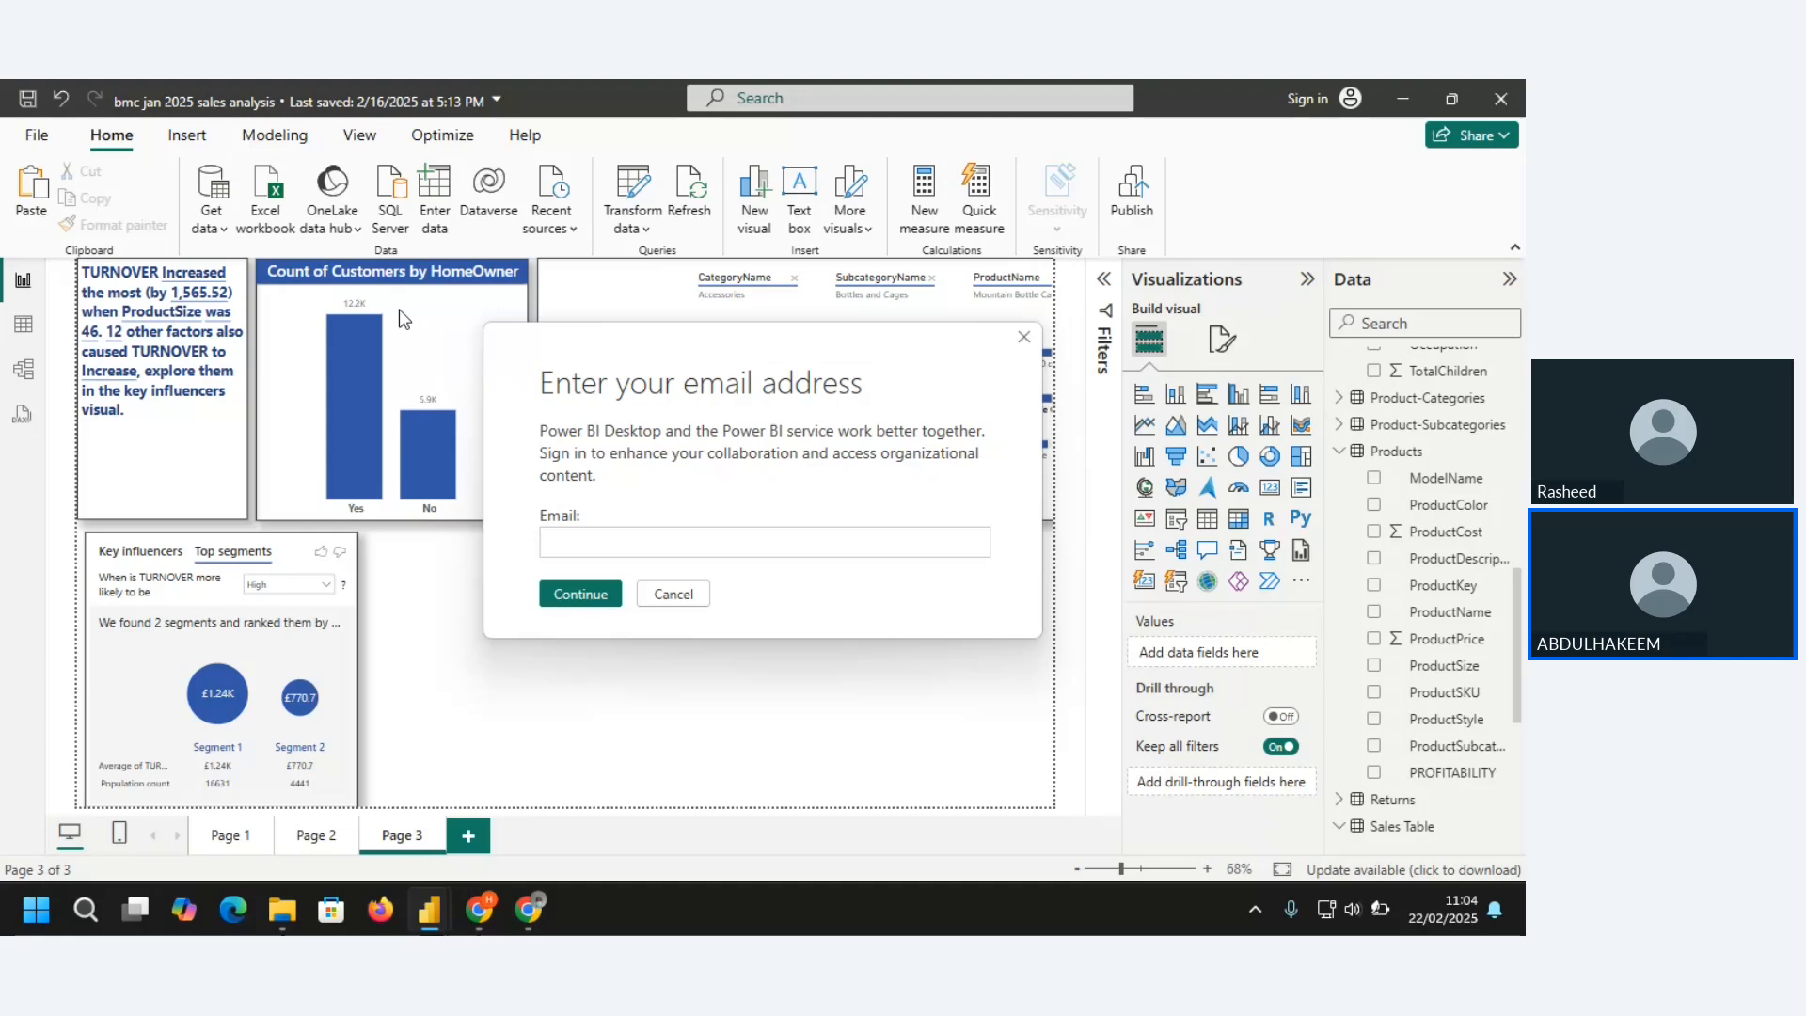
click(1026, 340)
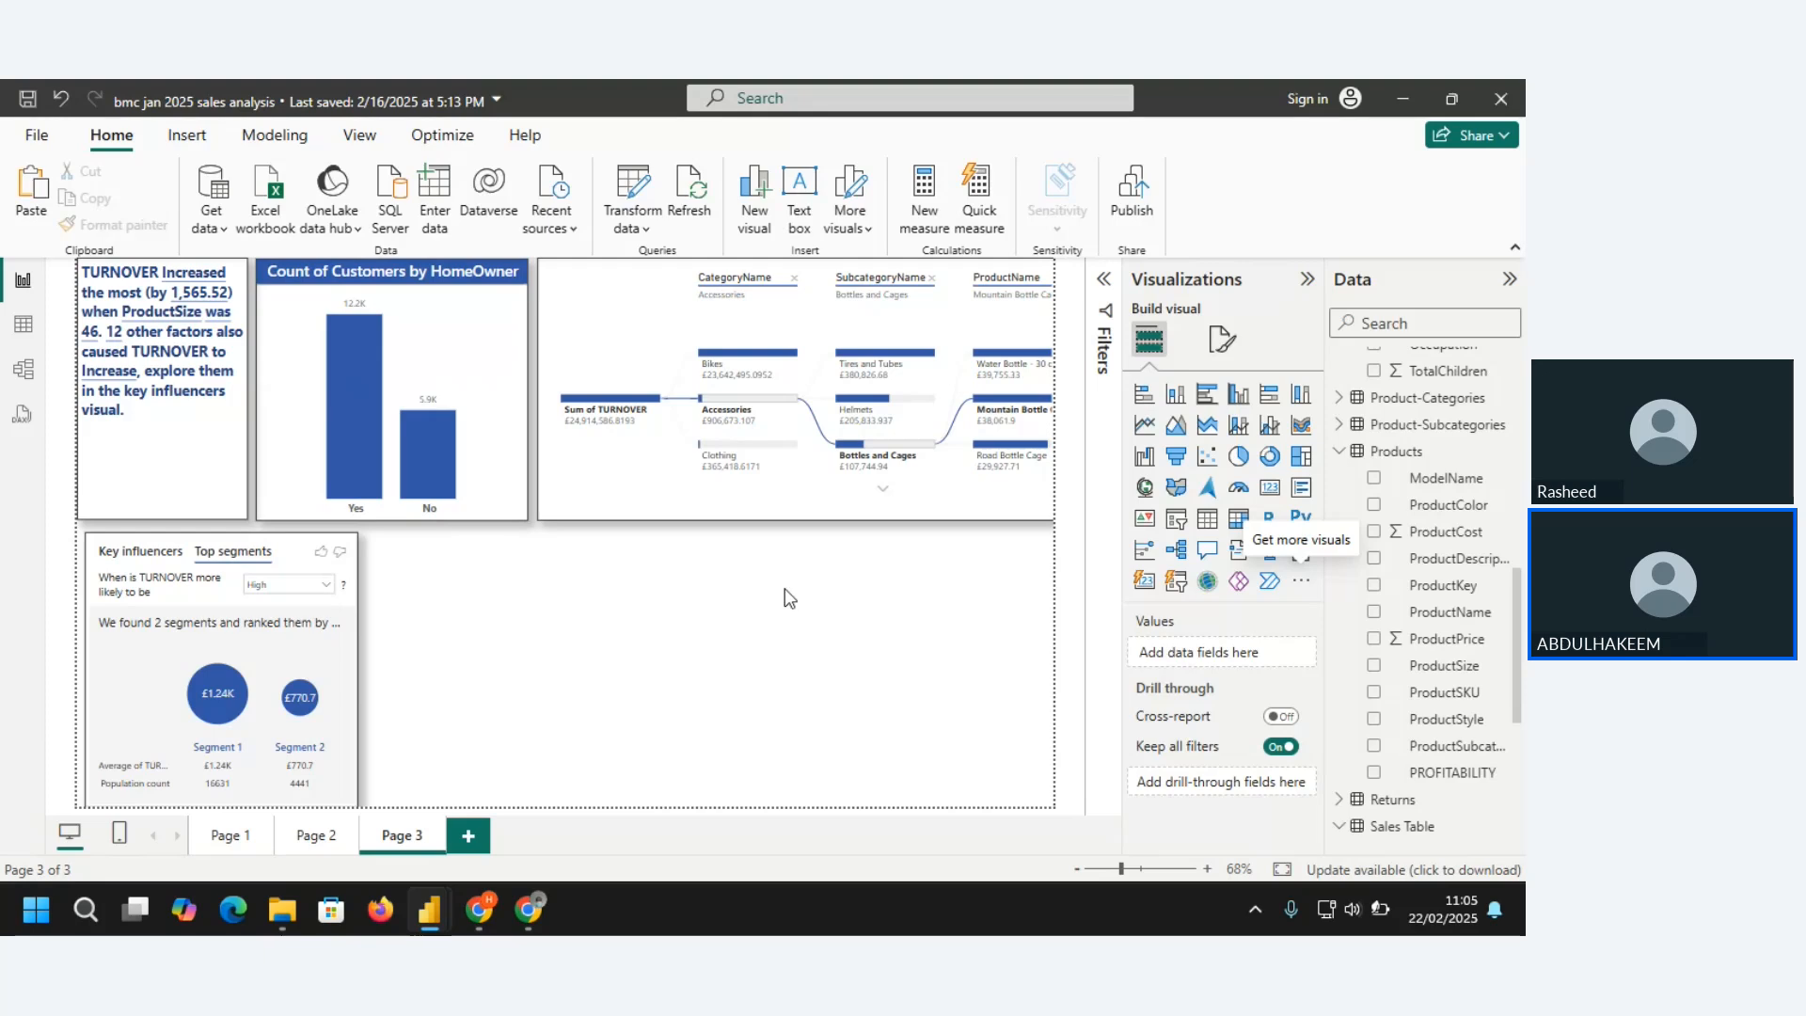
click(1300, 579)
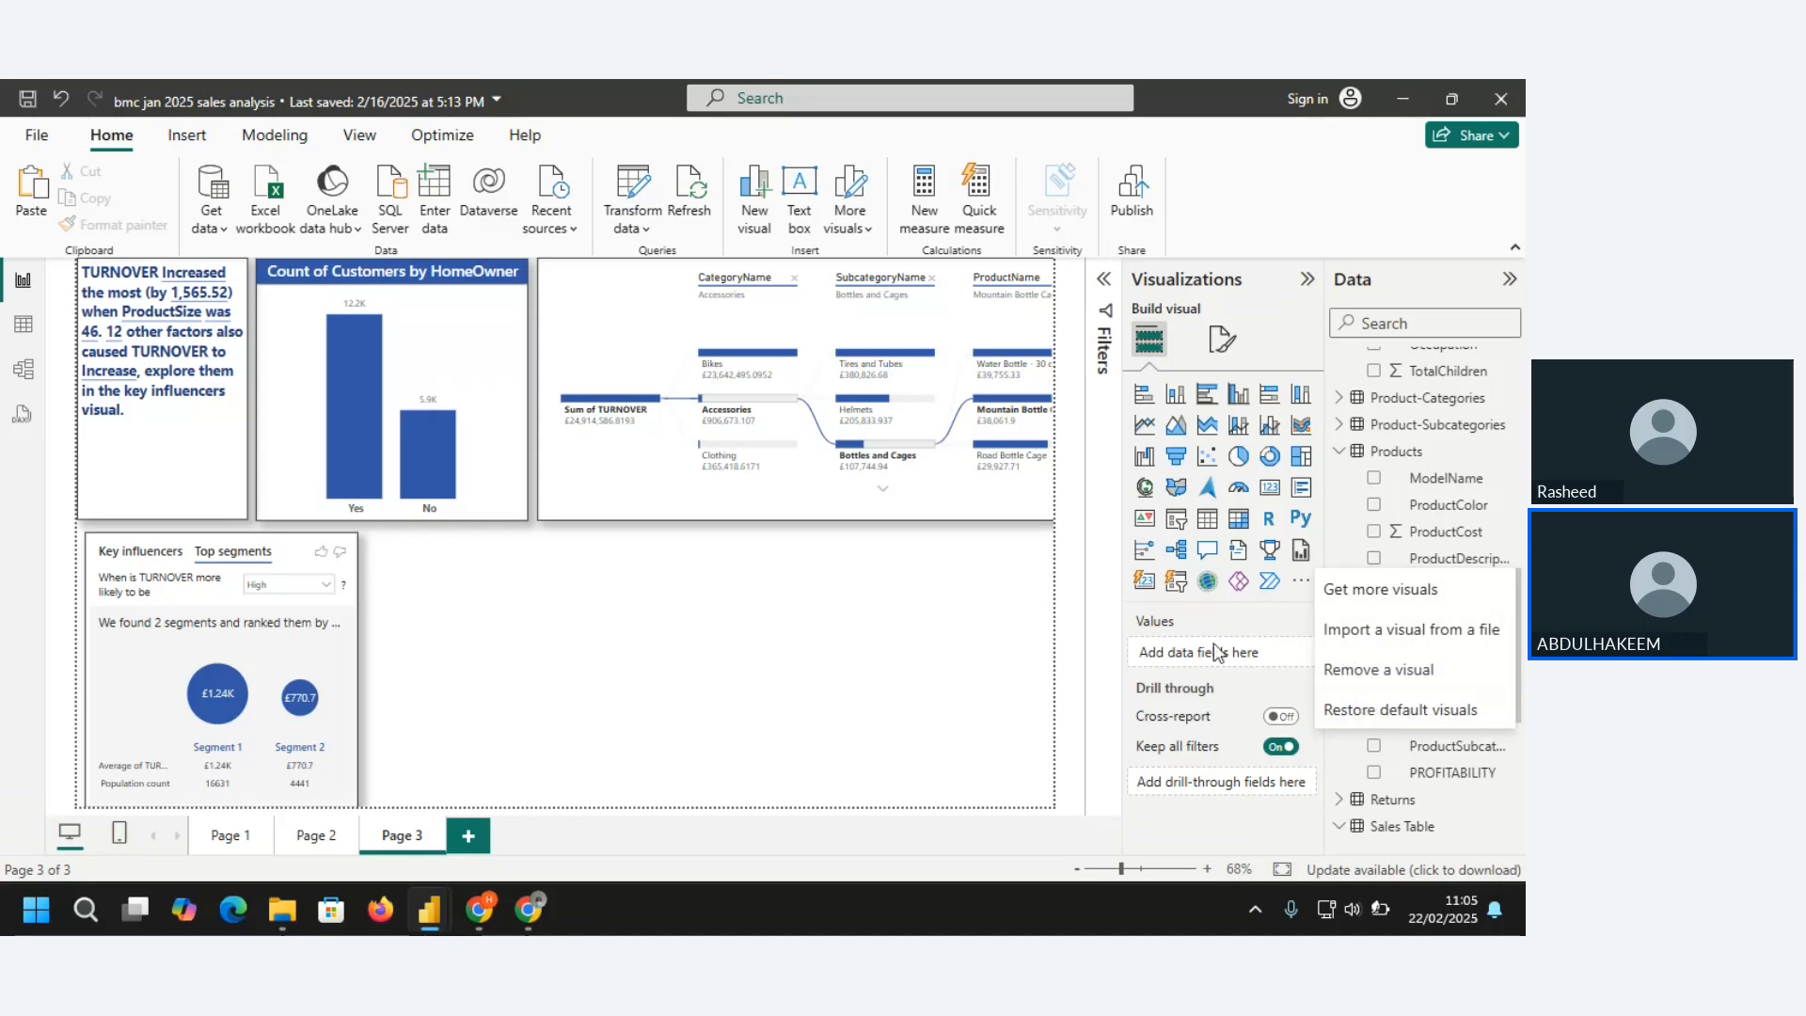
click(689, 663)
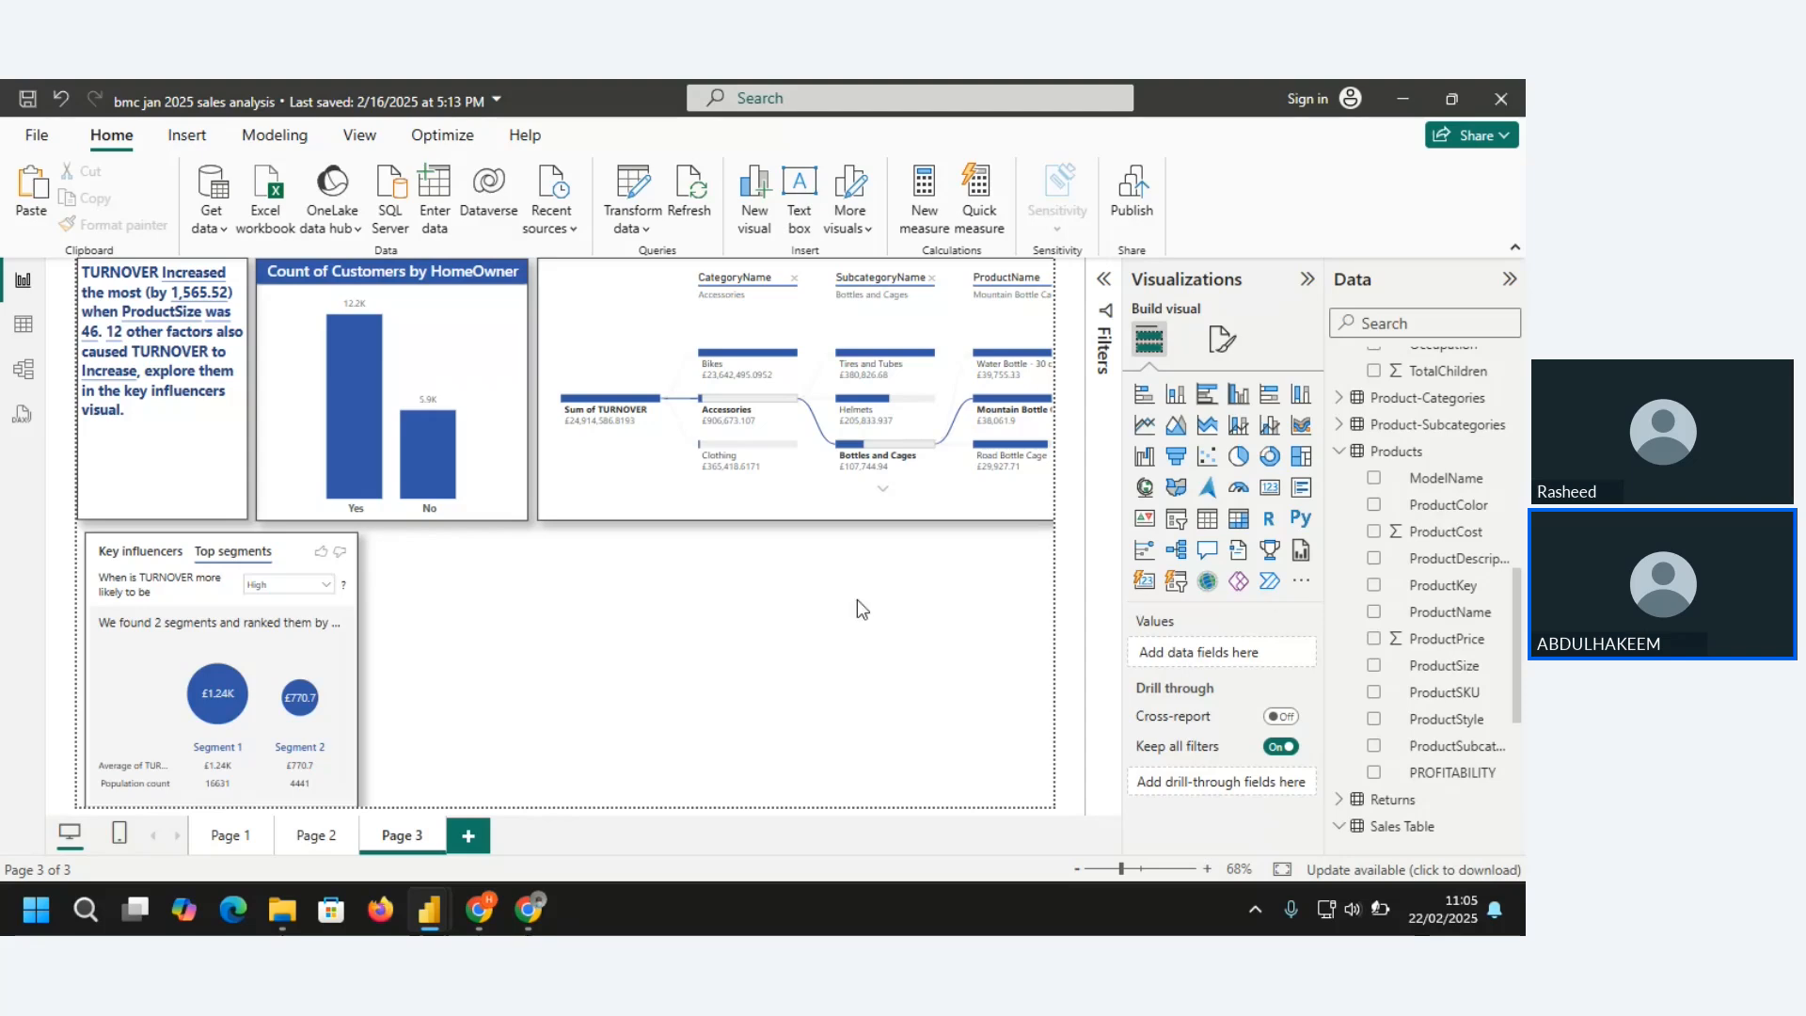
click(1301, 584)
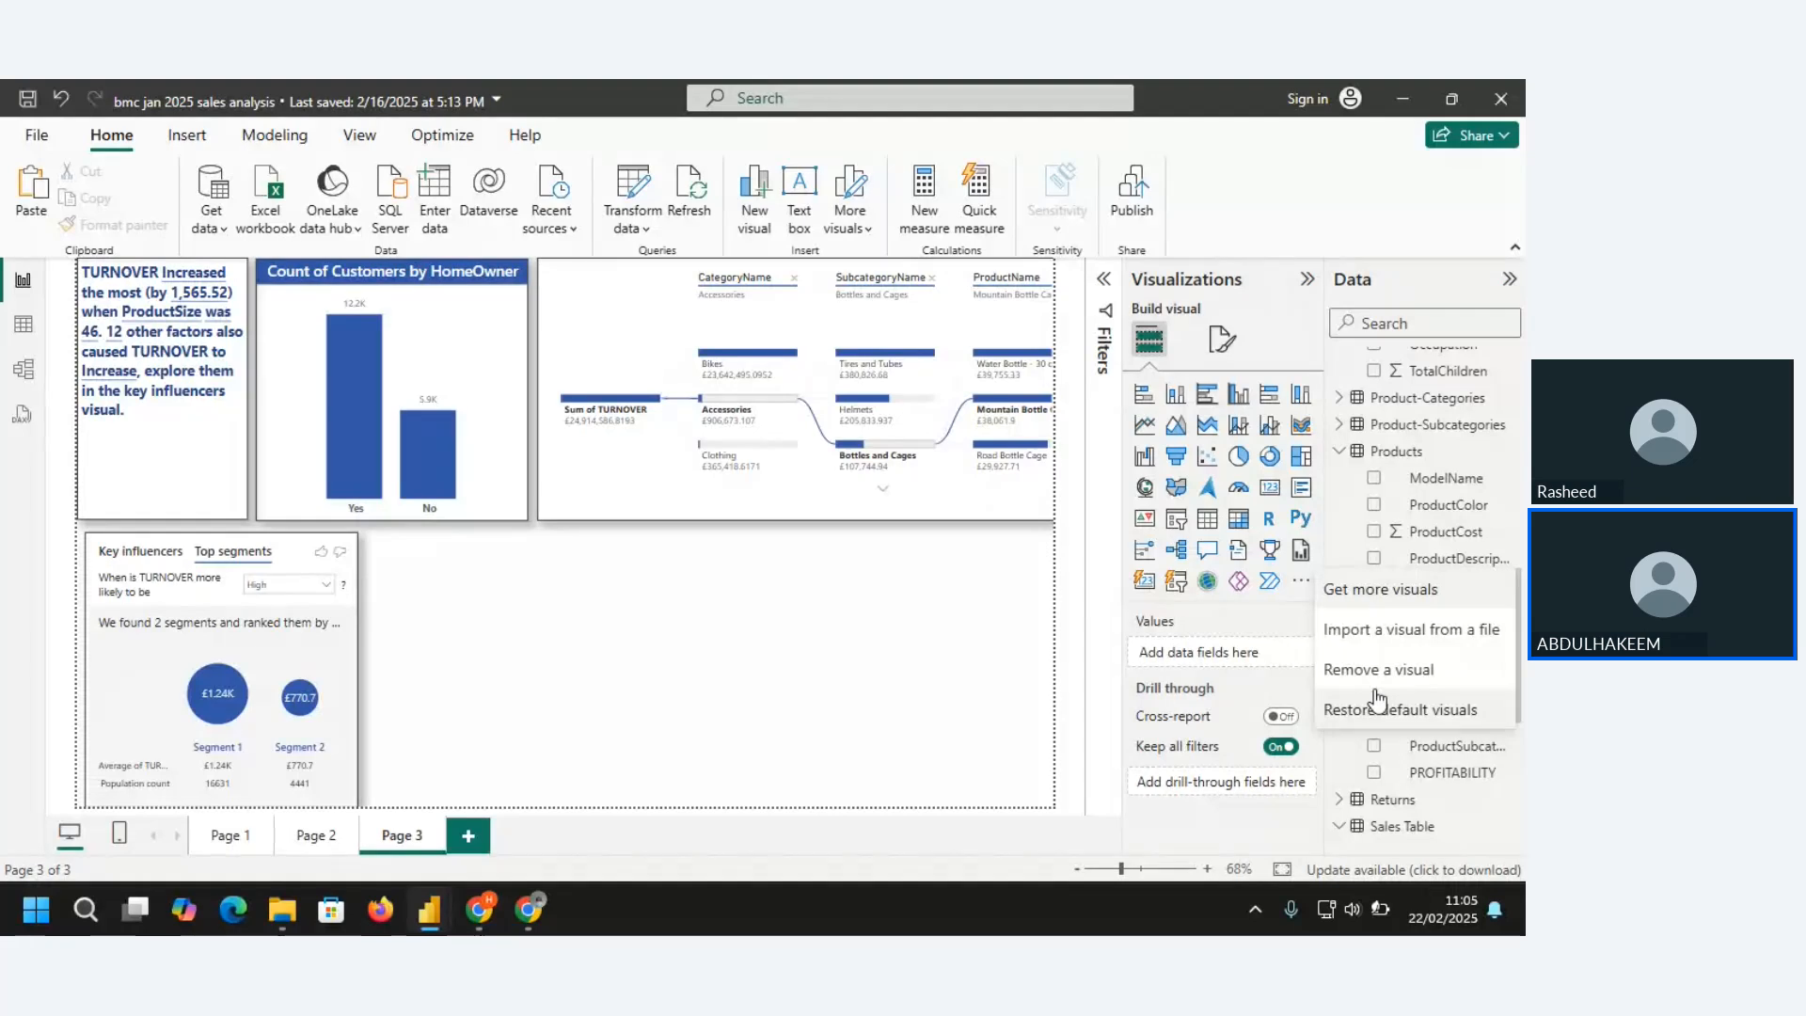
click(622, 659)
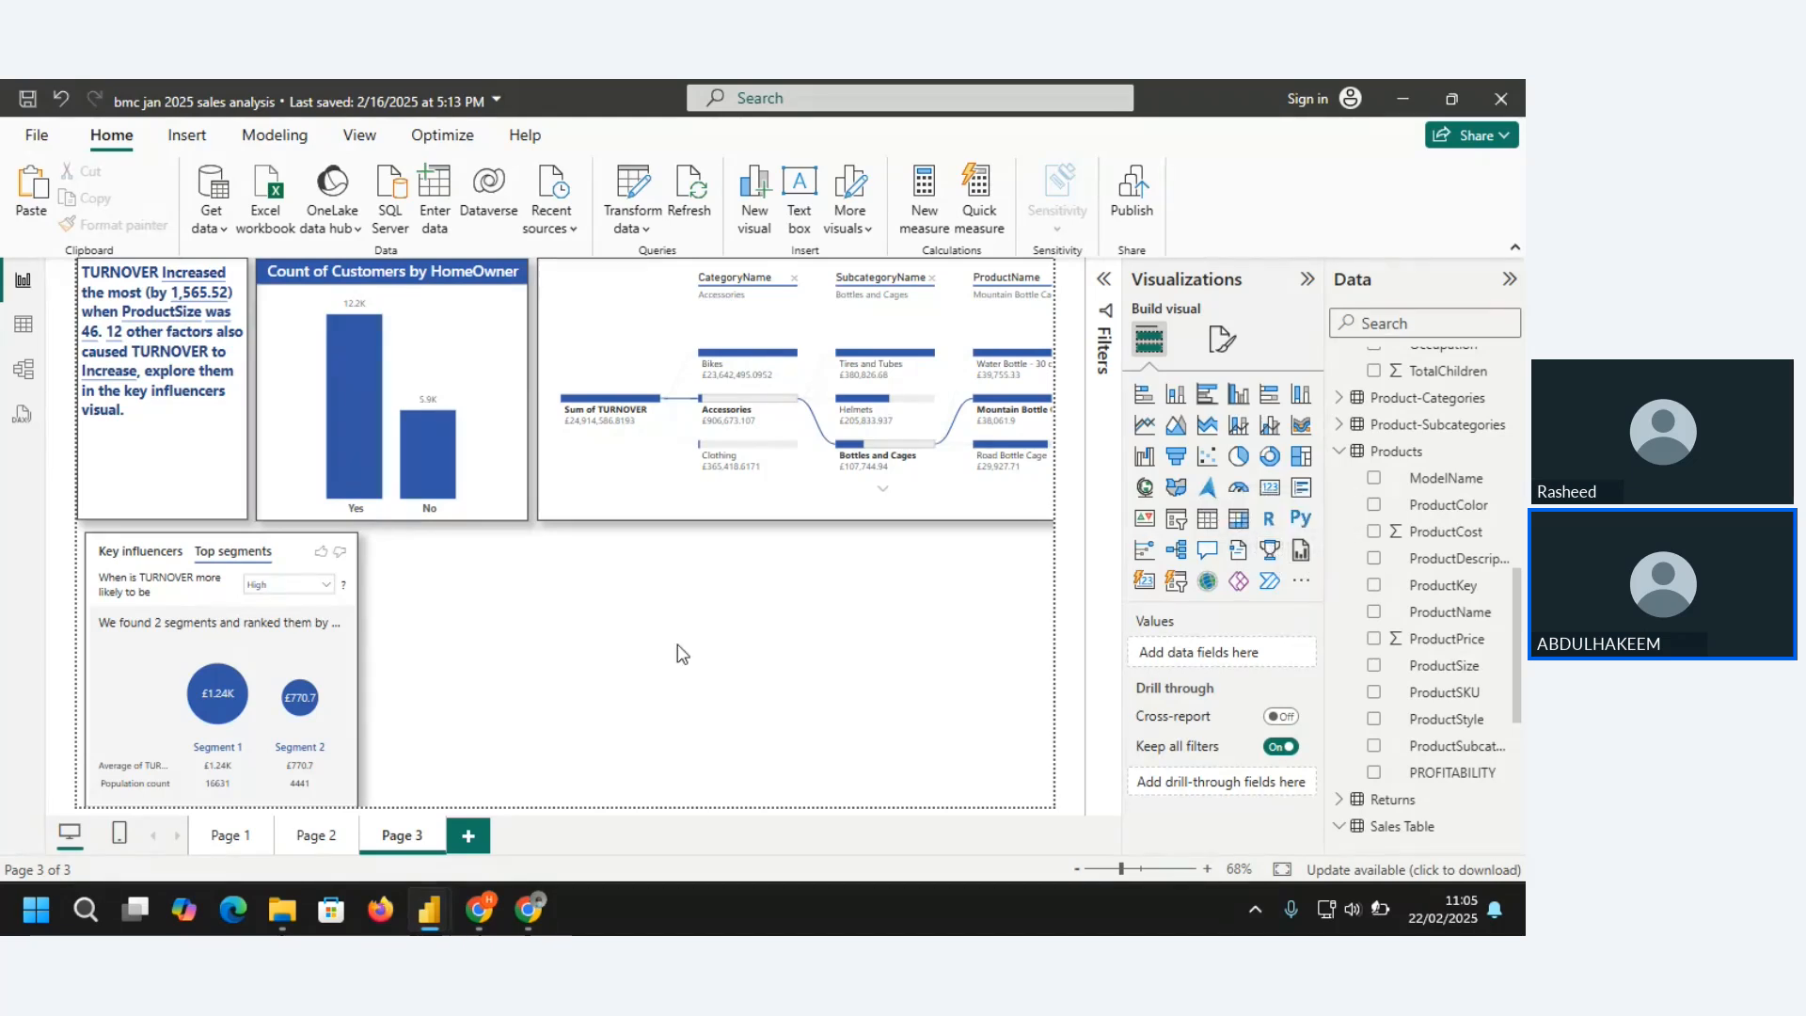
click(186, 136)
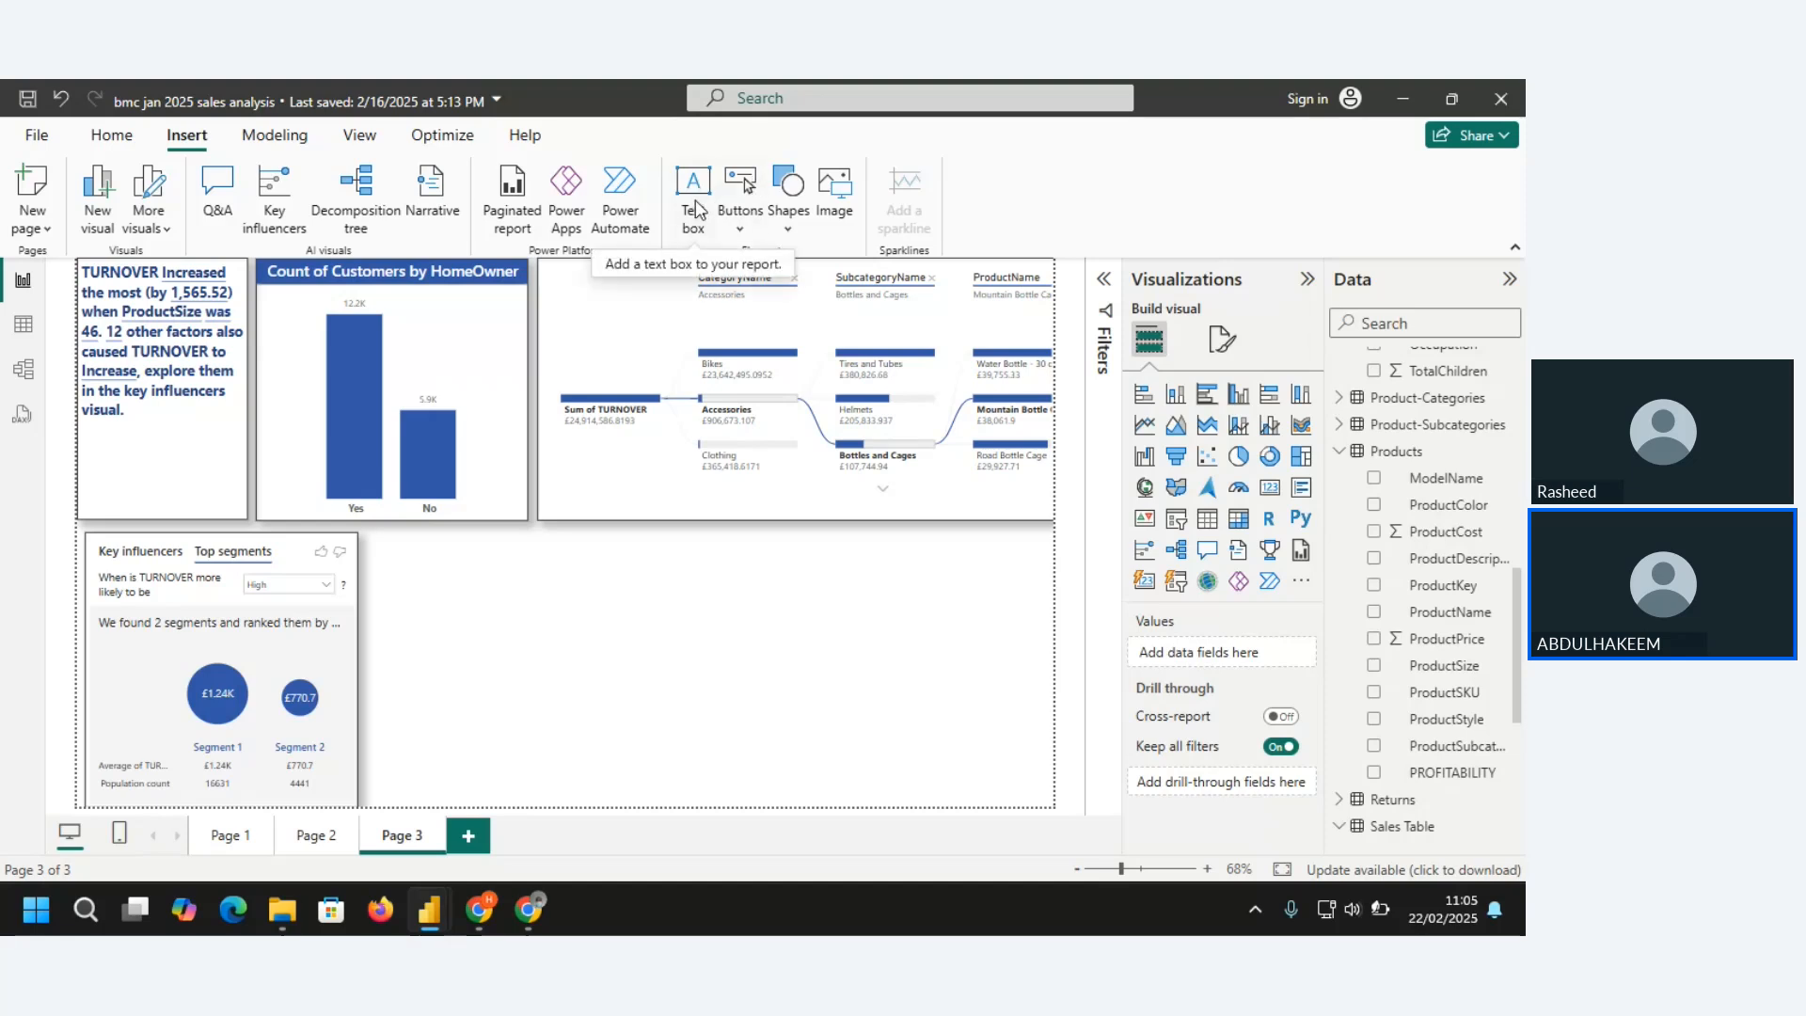
click(789, 231)
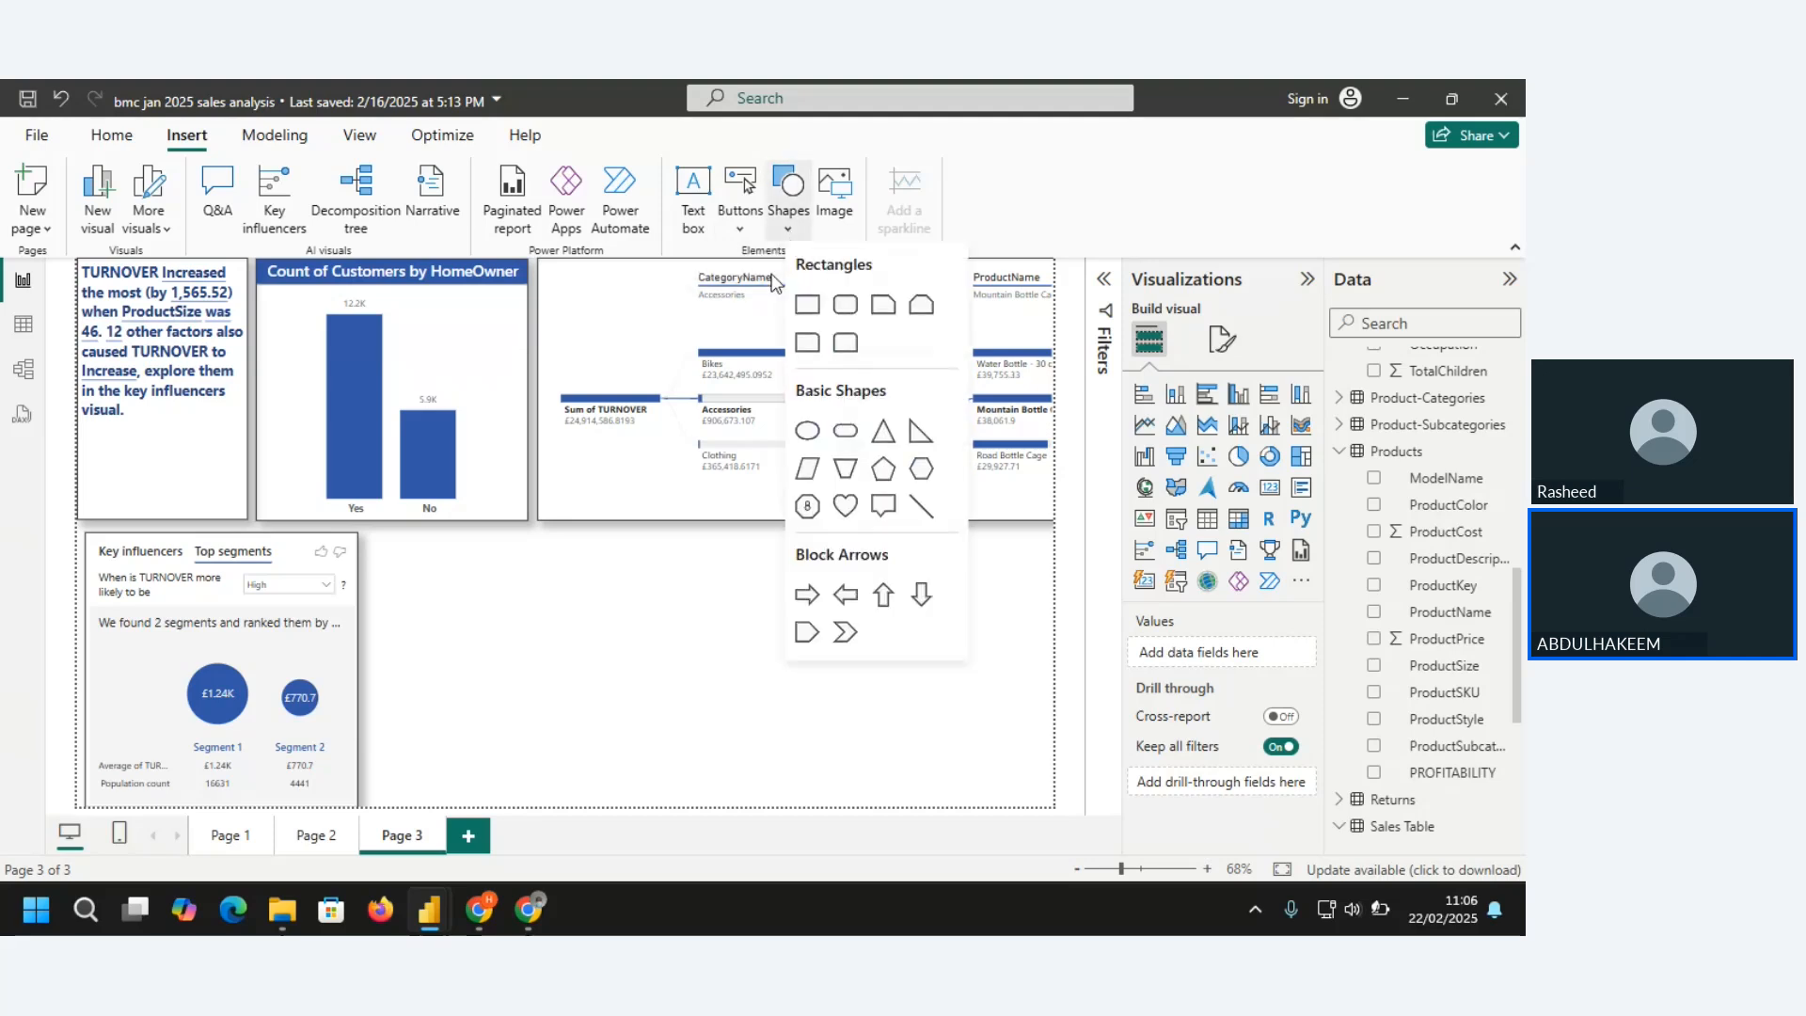
Switch to Page 1 of the report and select the dashboard title
click(316, 835)
click(231, 835)
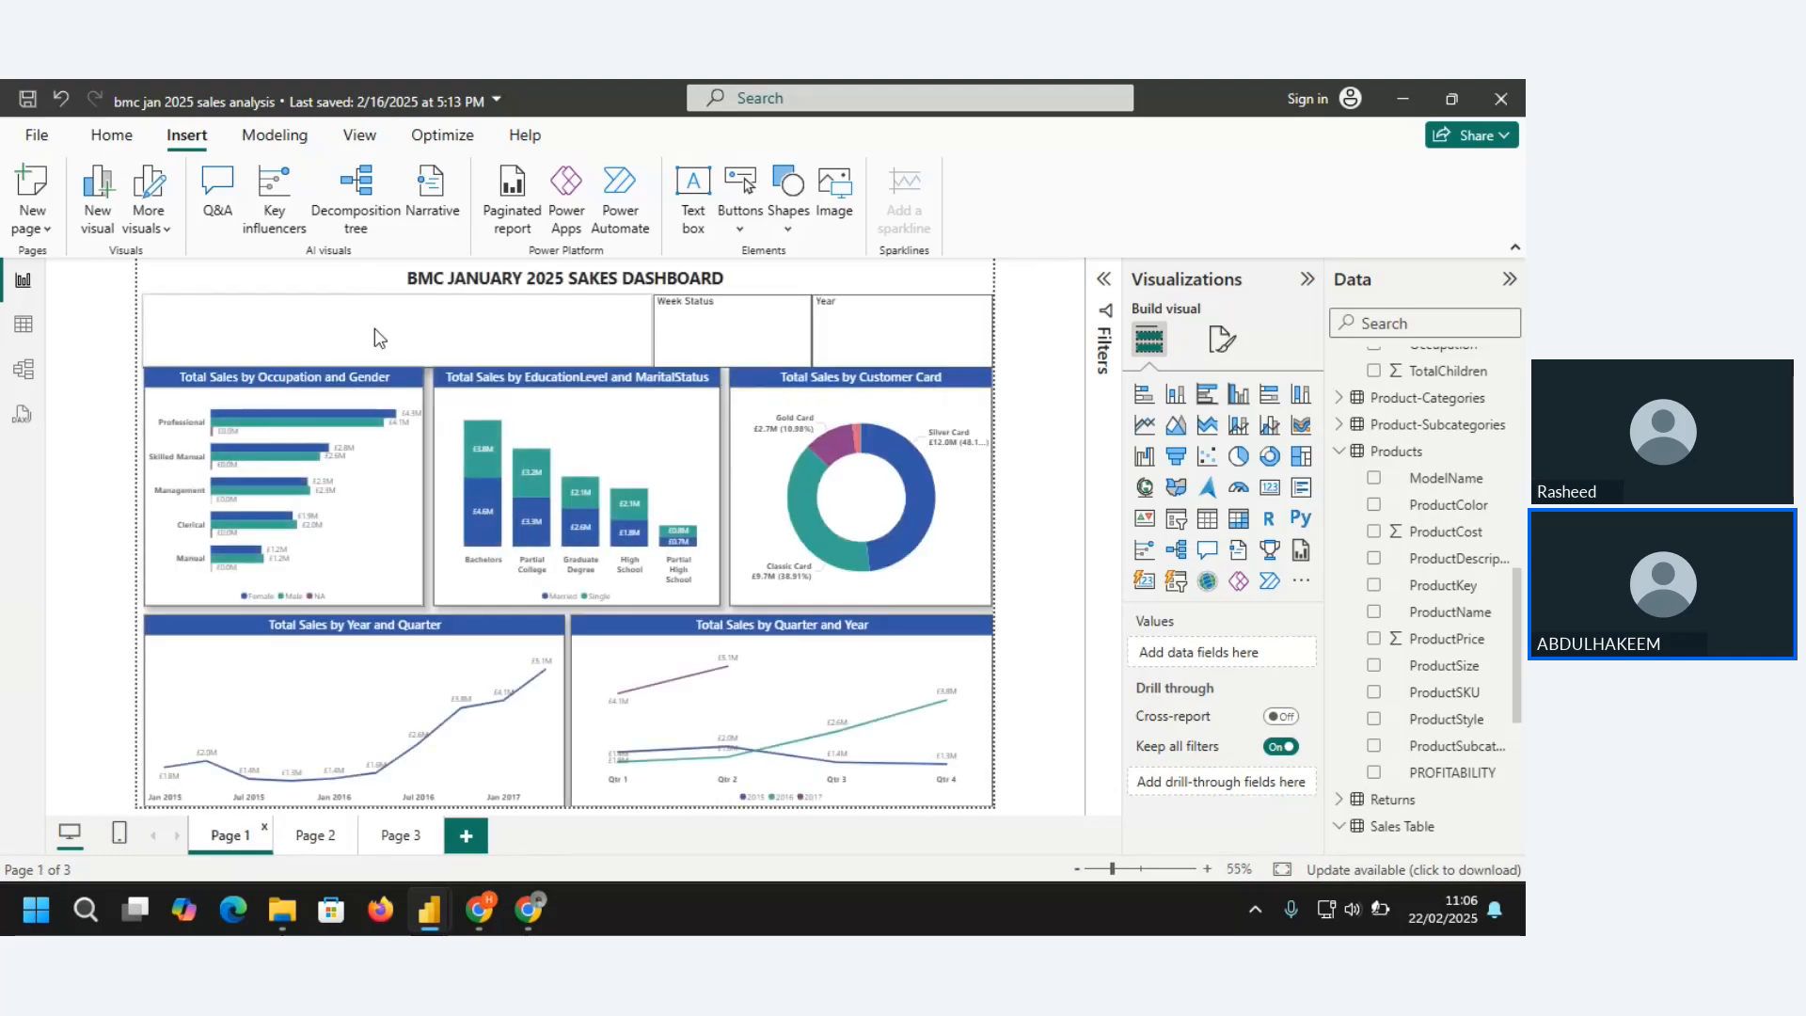
click(798, 228)
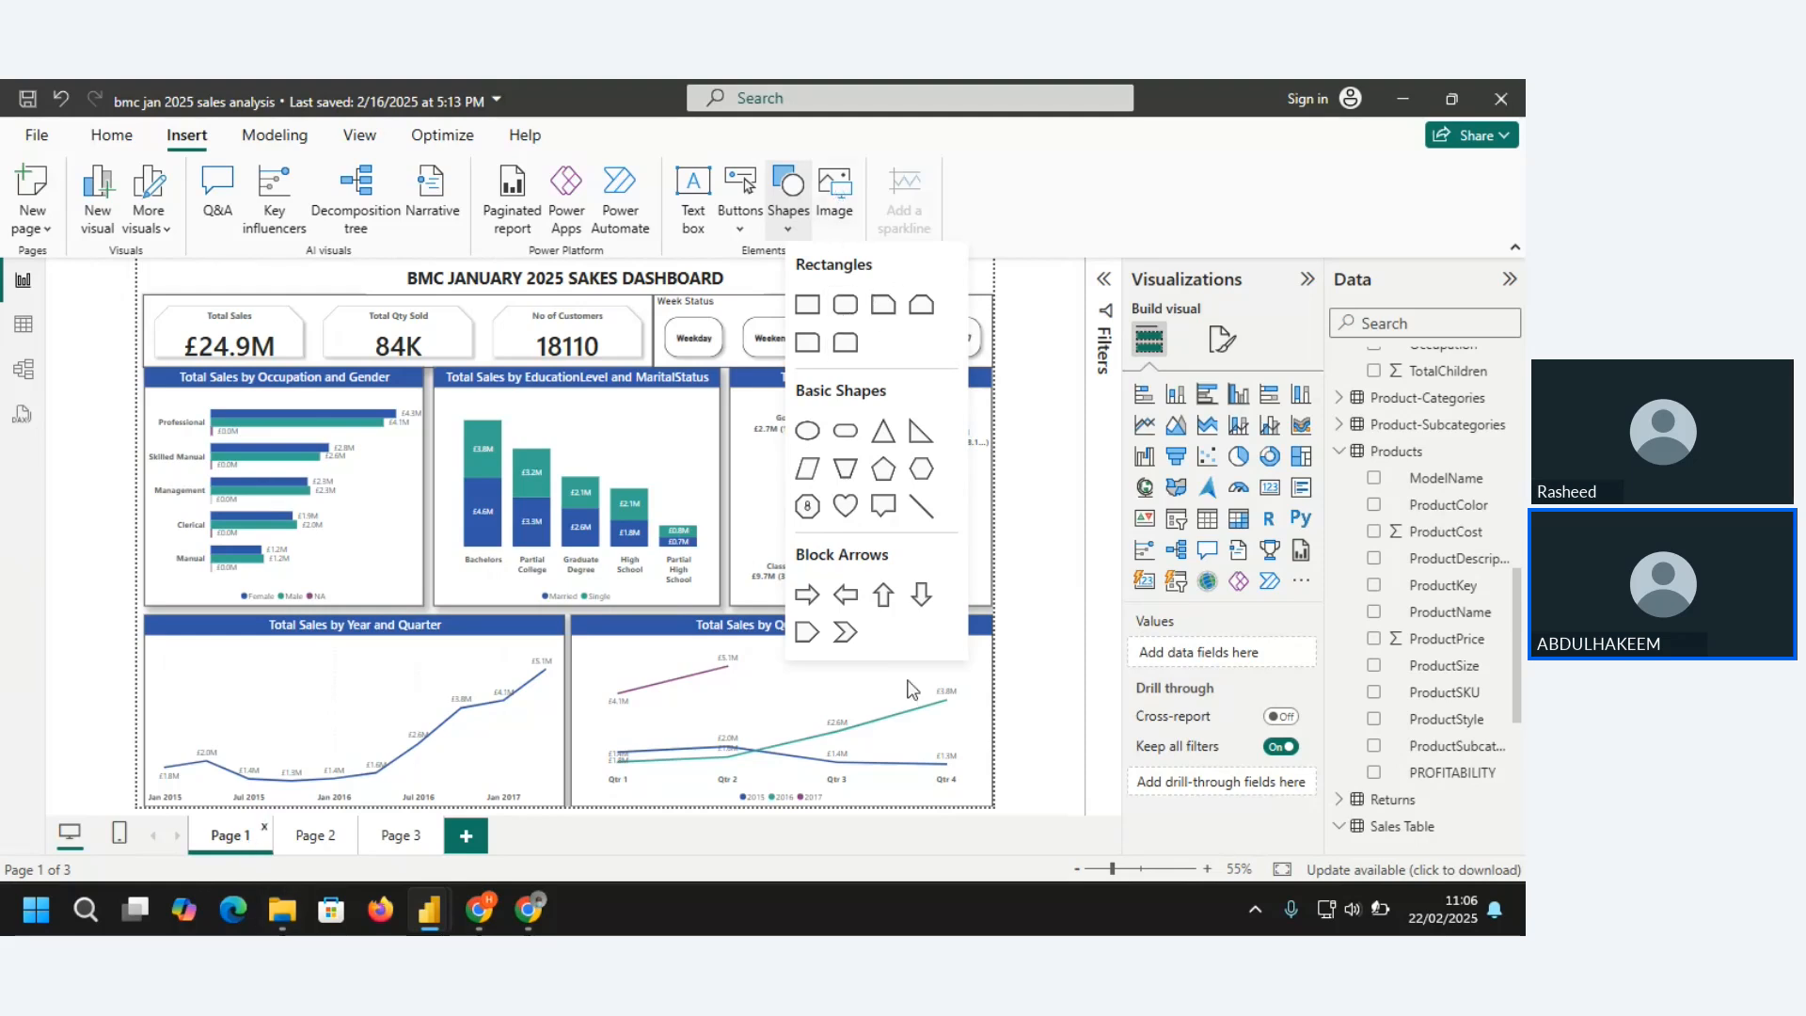
click(751, 278)
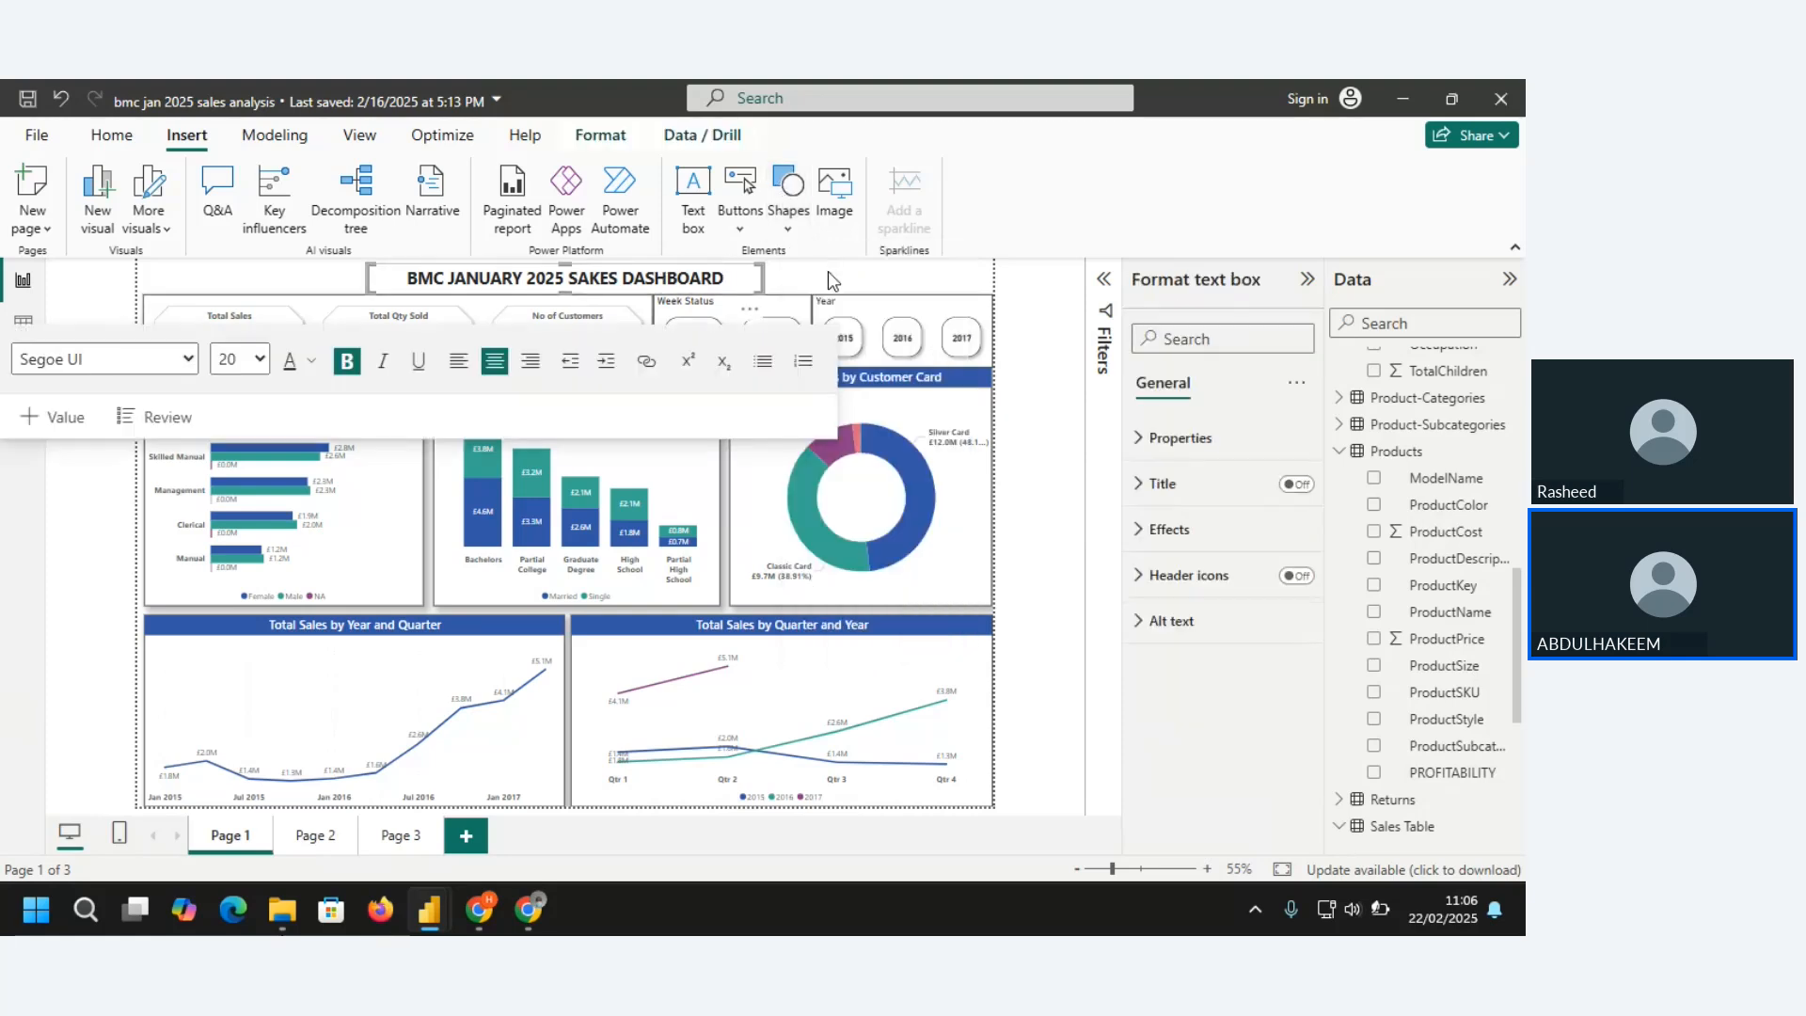
Search the Documents folder for LOGO and insert the picture "editted brattle logo" on Page 1
click(838, 212)
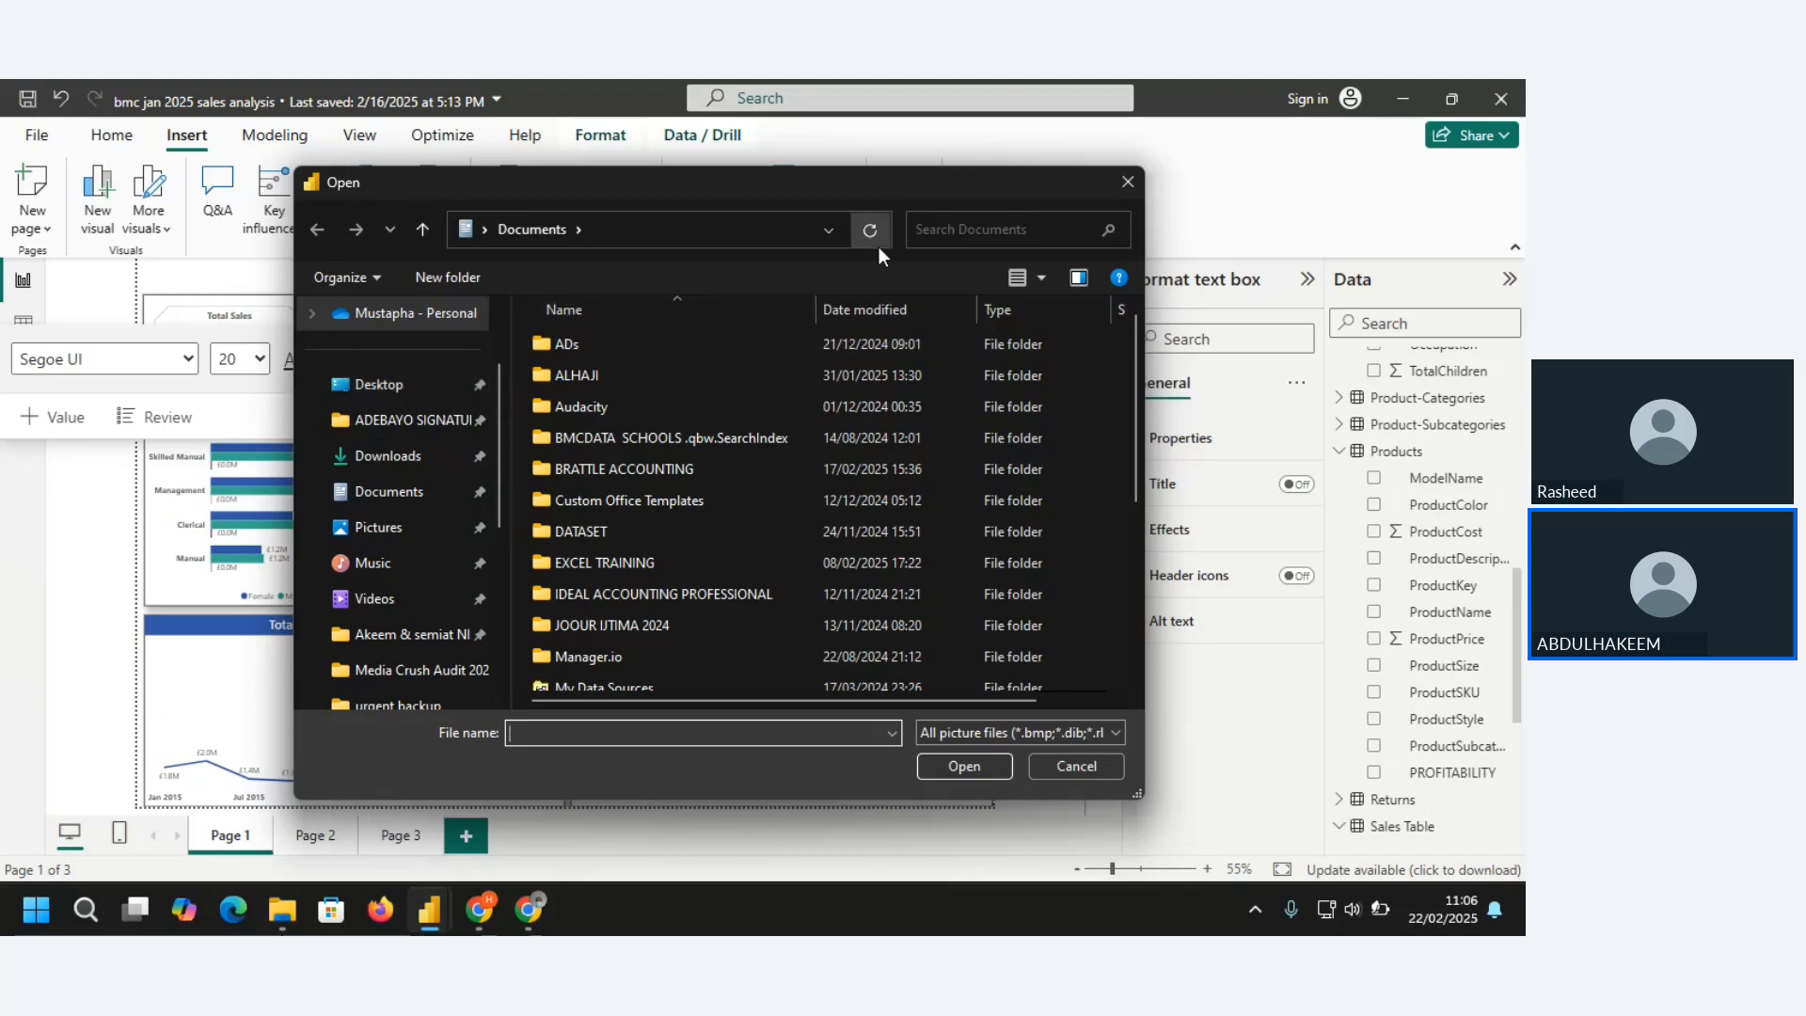
click(966, 234)
text(L)
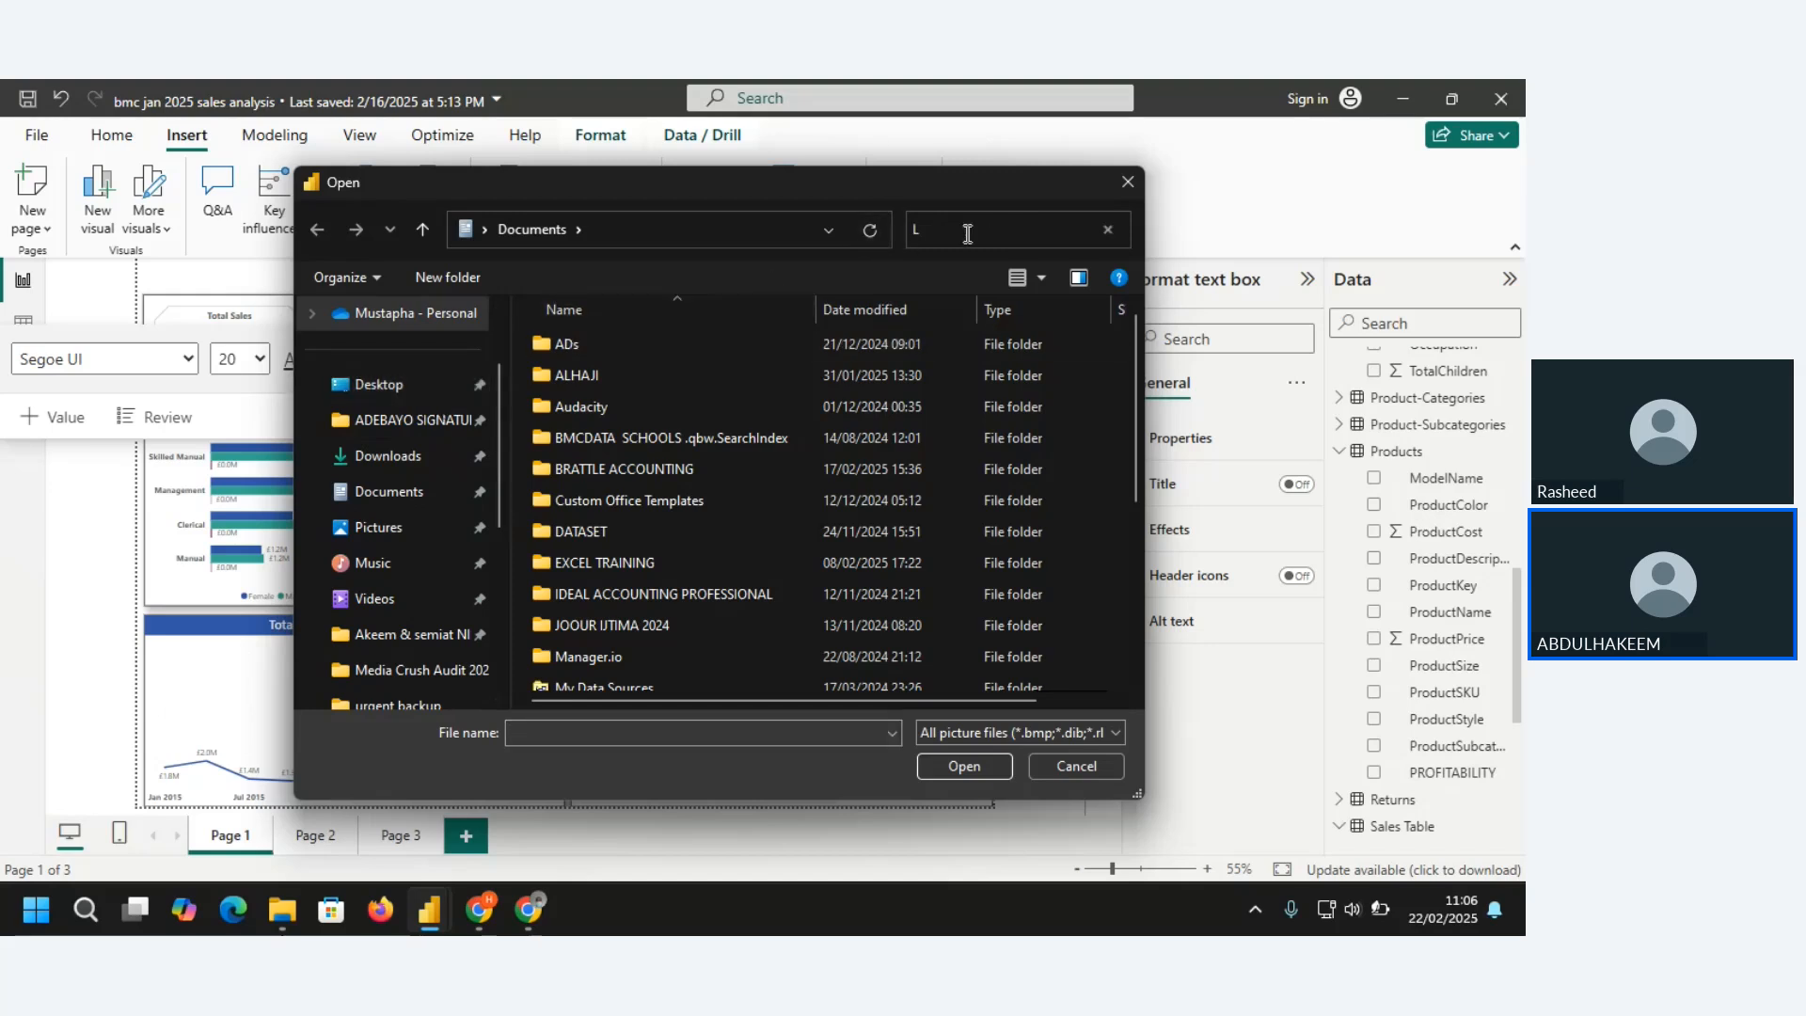
text(OGO)
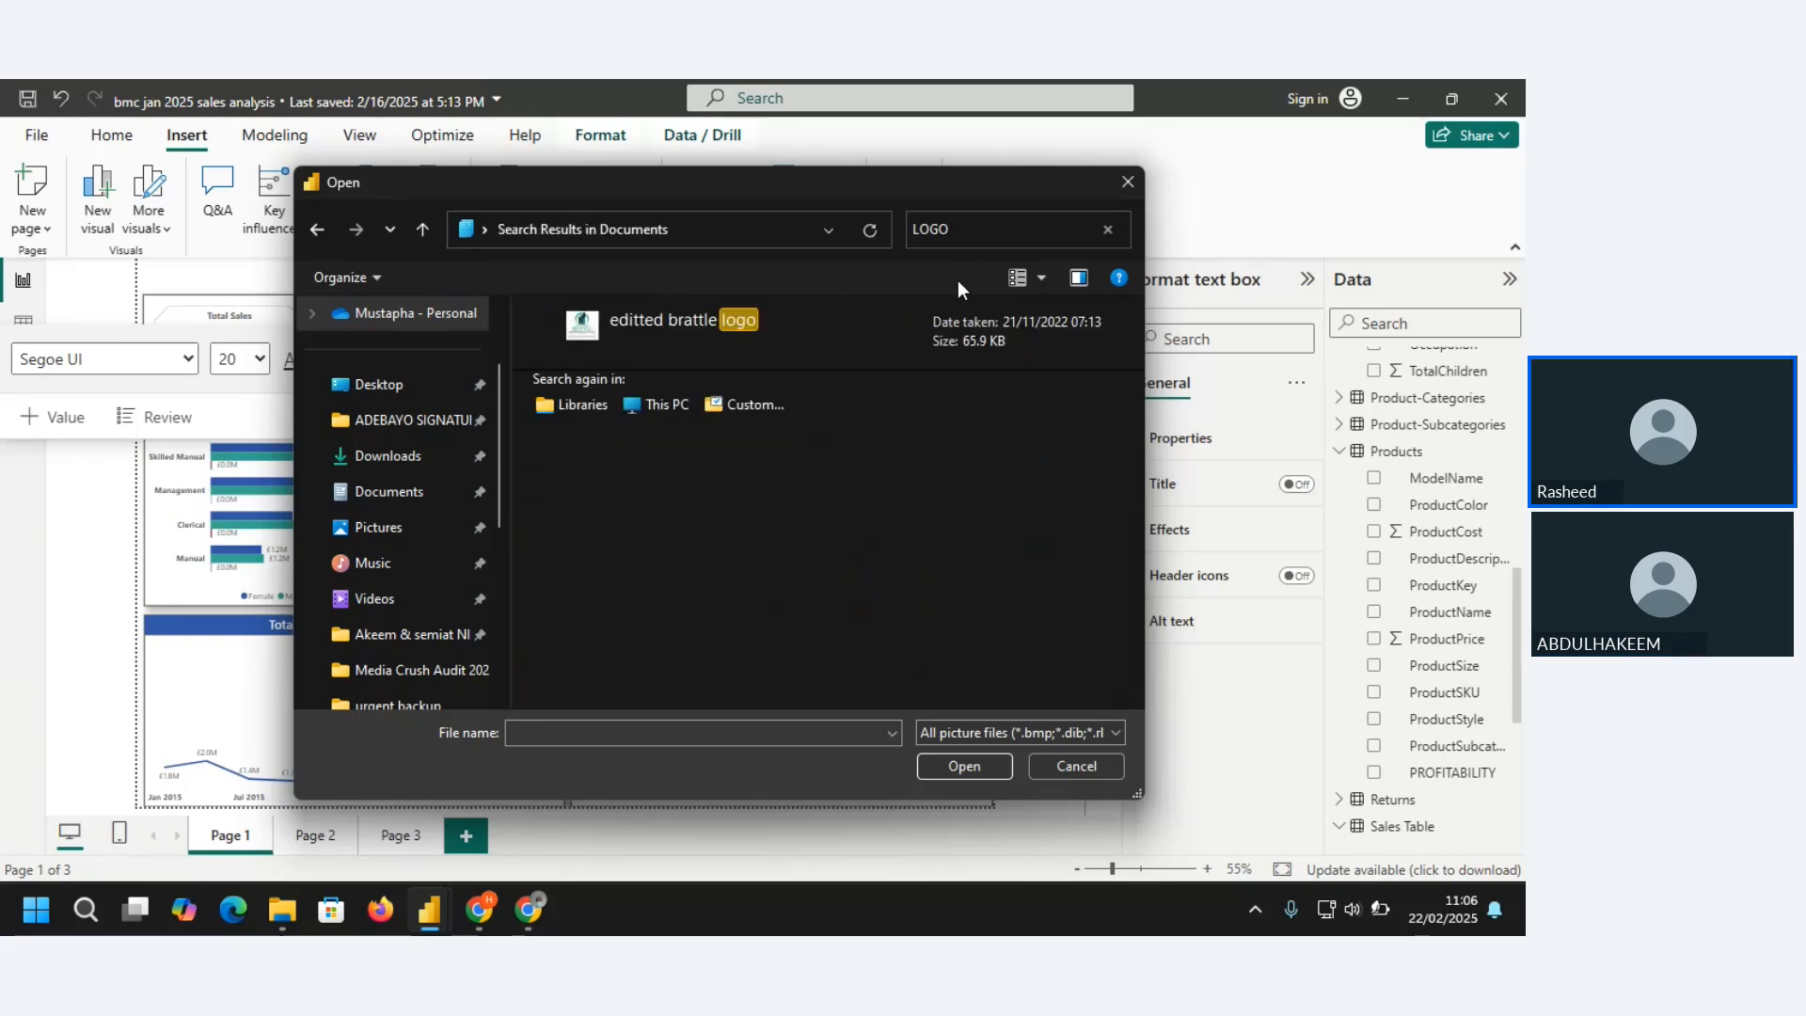
double_click(677, 318)
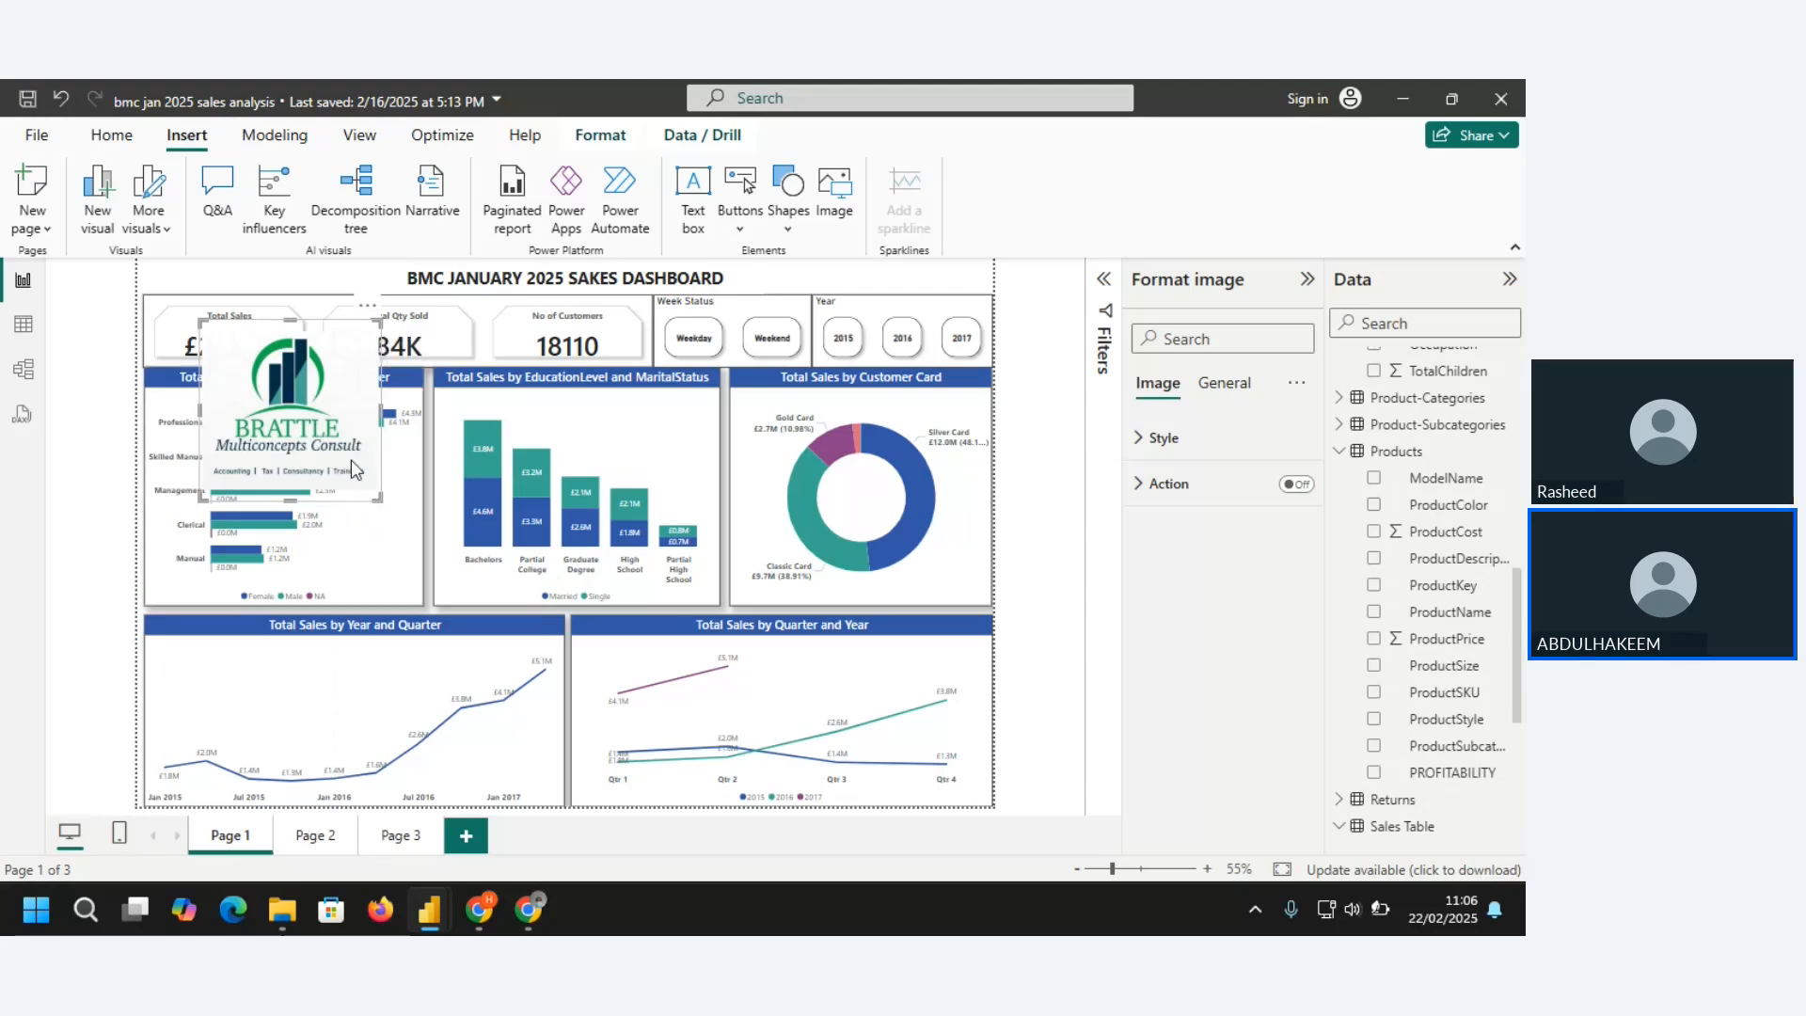
Shrink the Brattle logo and place it in the lower-right corner of the Total Sales by Customer Card chart
drag(351, 467, 286, 366)
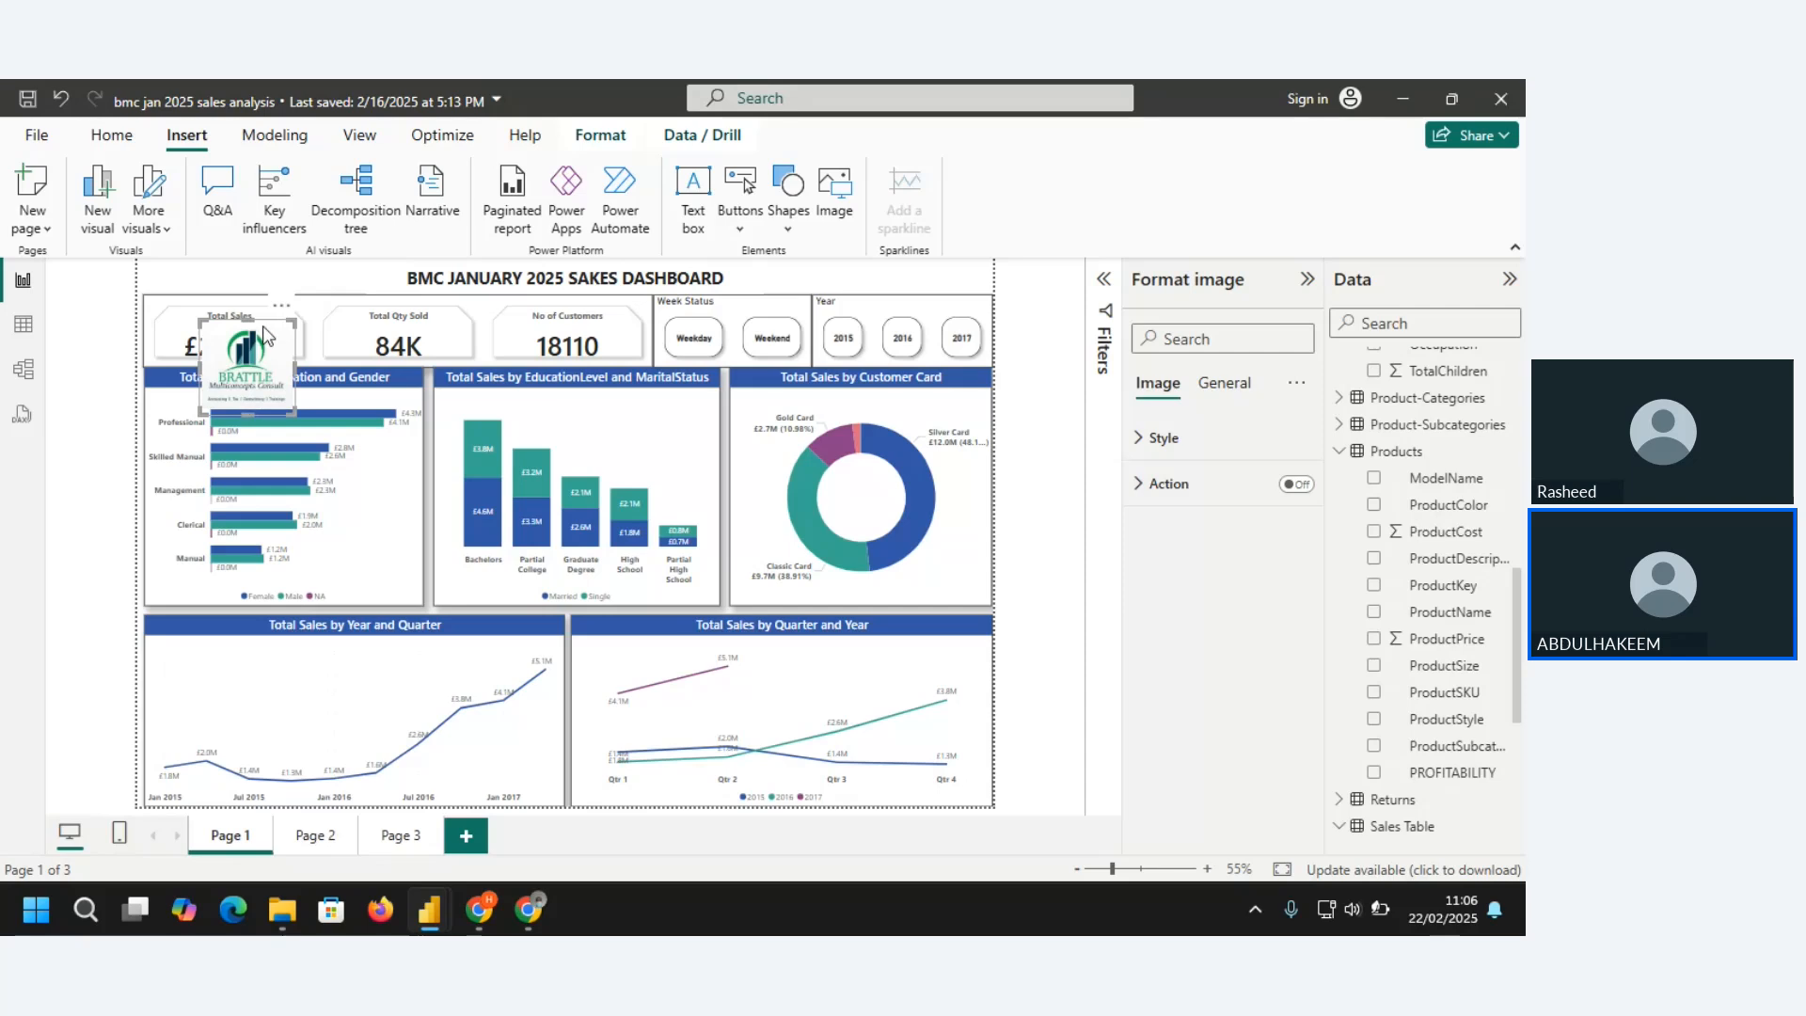
drag(262, 326, 999, 529)
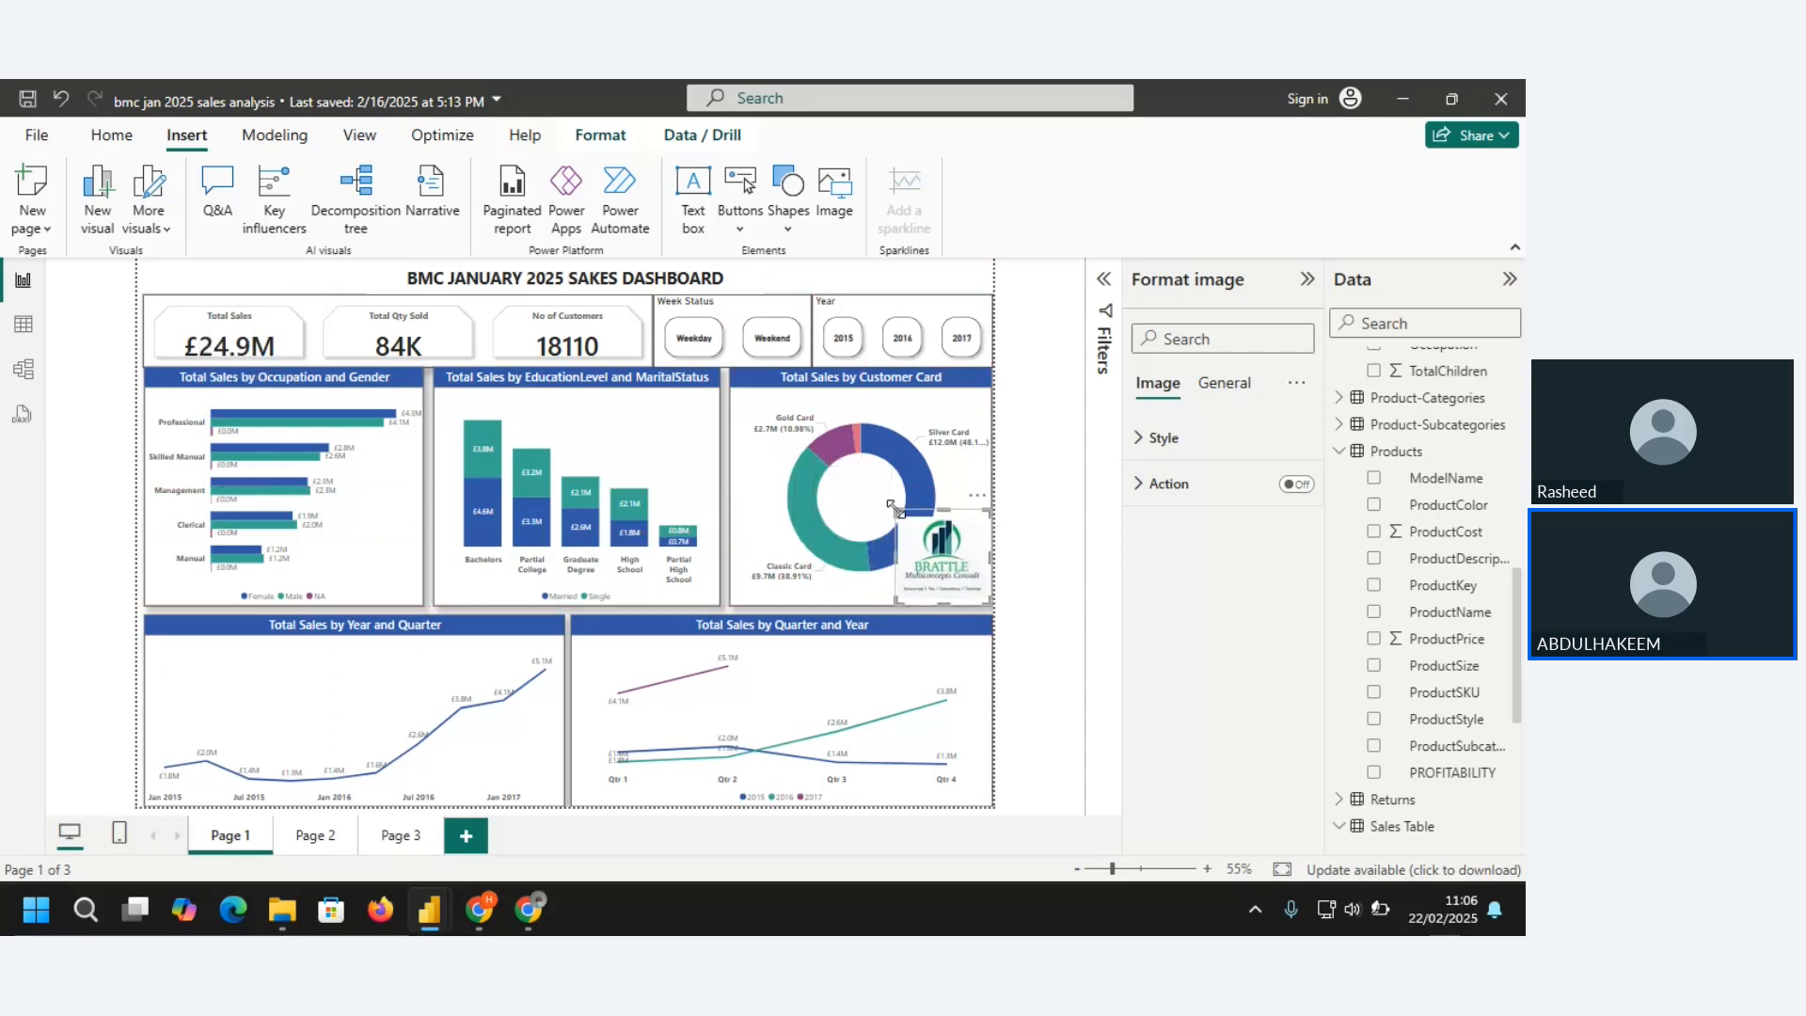
drag(892, 506, 921, 534)
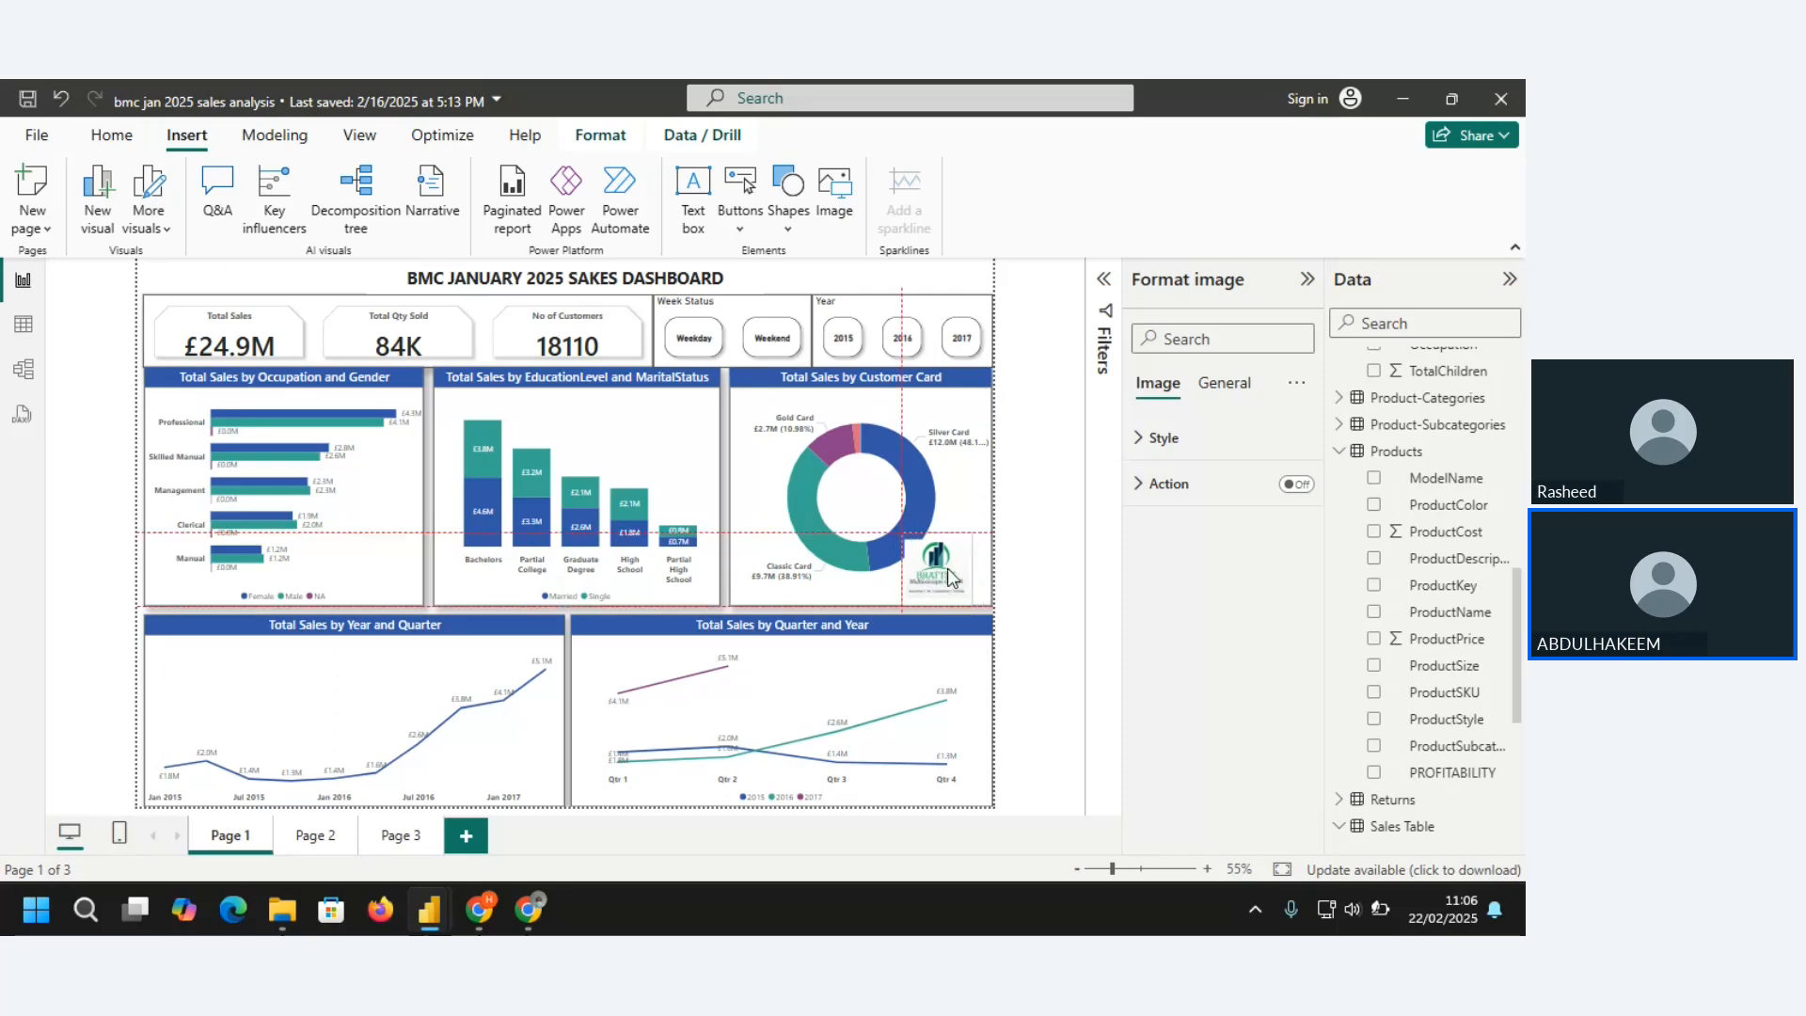
drag(957, 578, 948, 442)
key(ctrl+z)
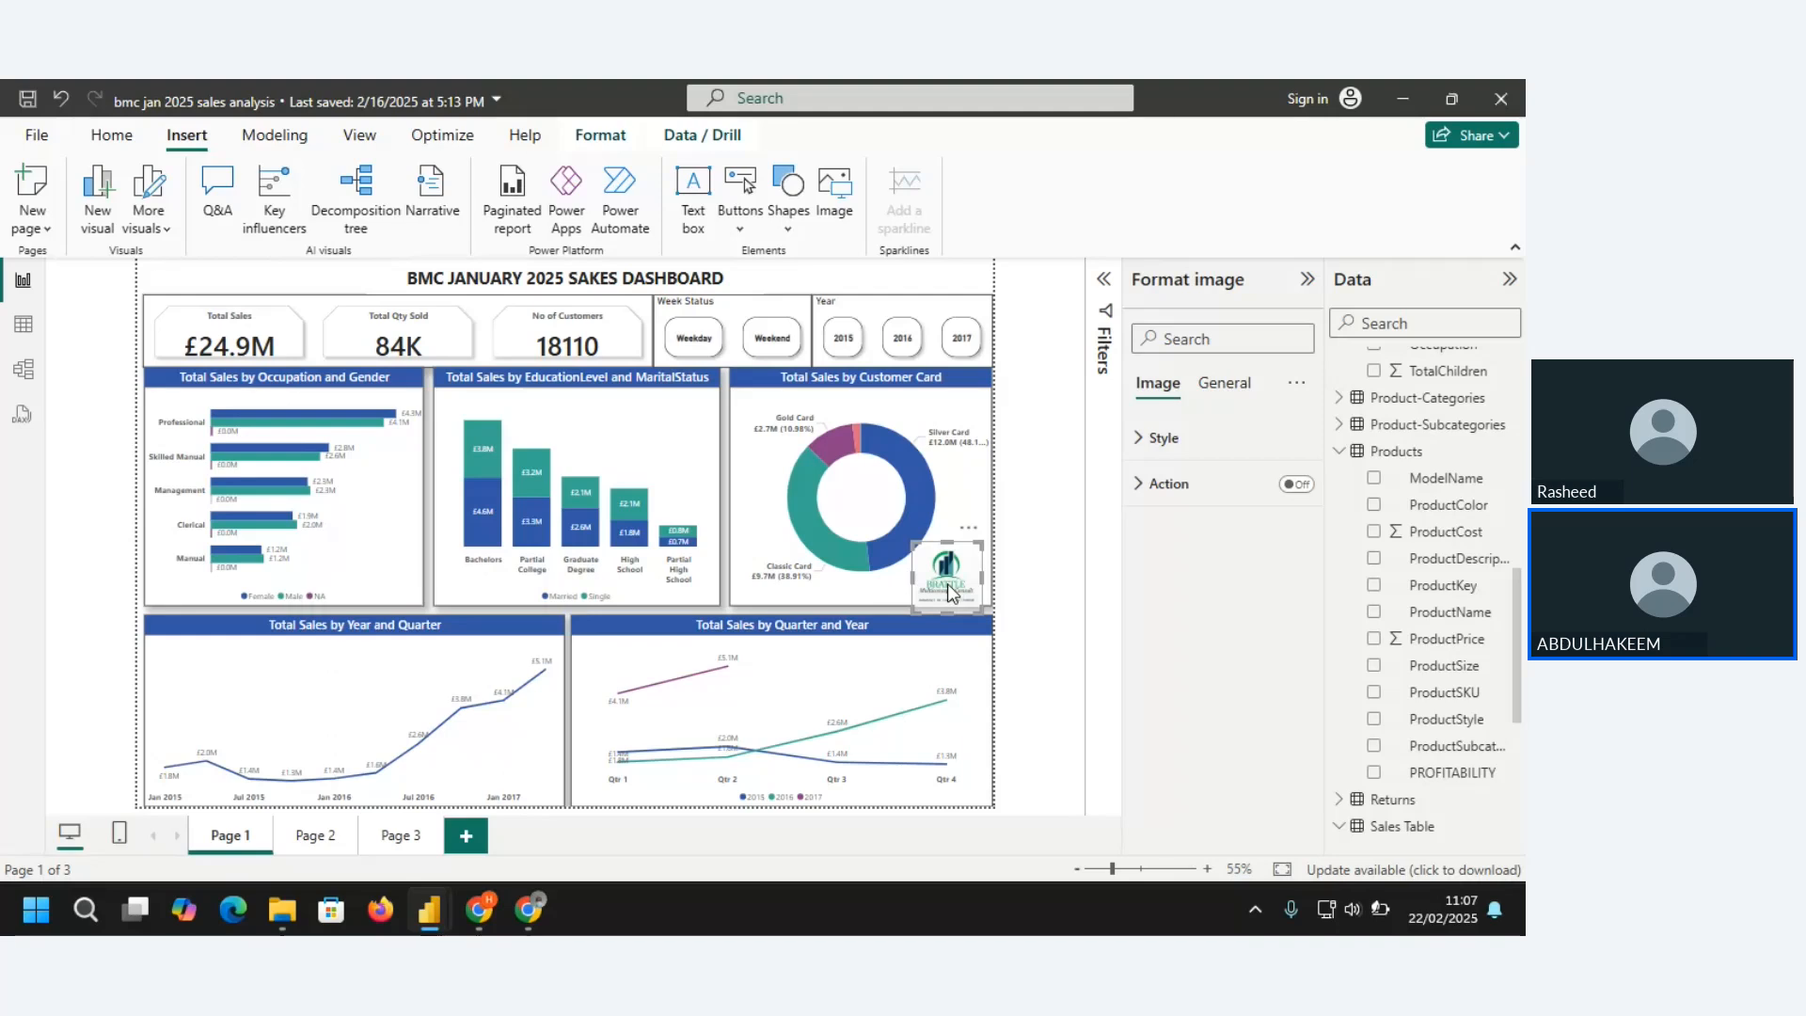
drag(955, 583, 934, 546)
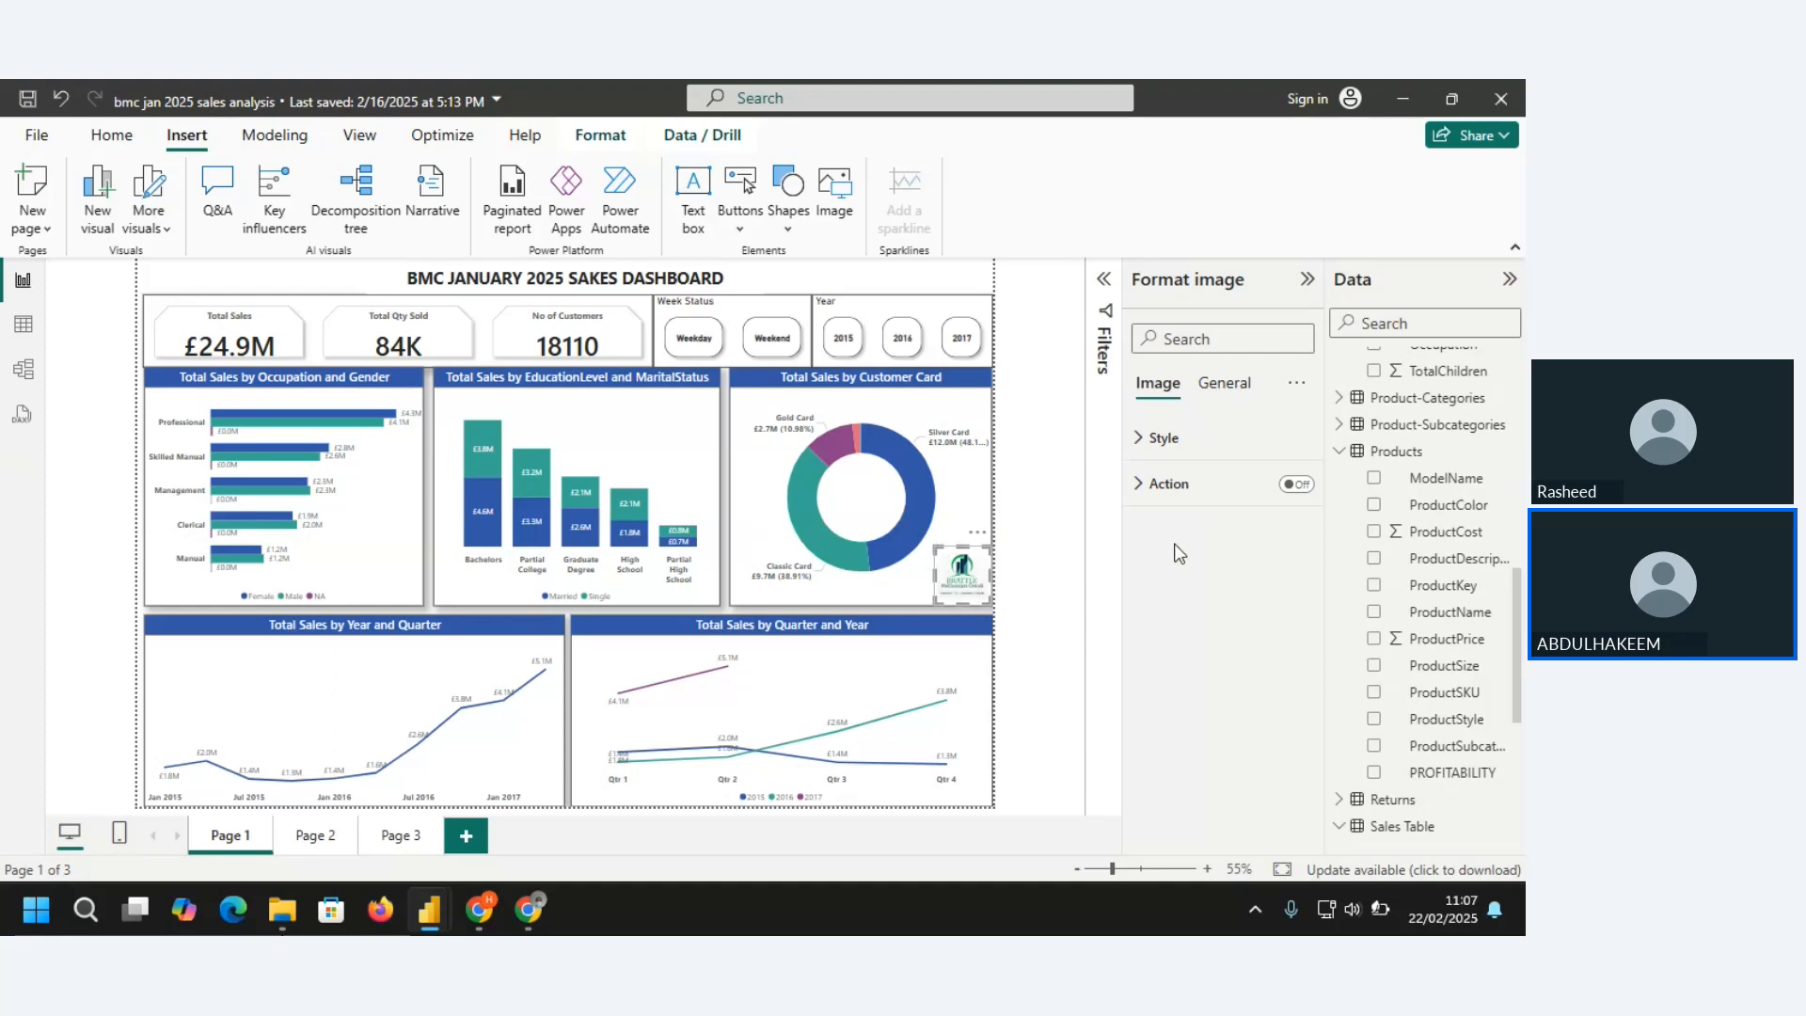
Examine the Bring forward and Send backward arrangement options for the Brattle logo on Page 1
click(837, 284)
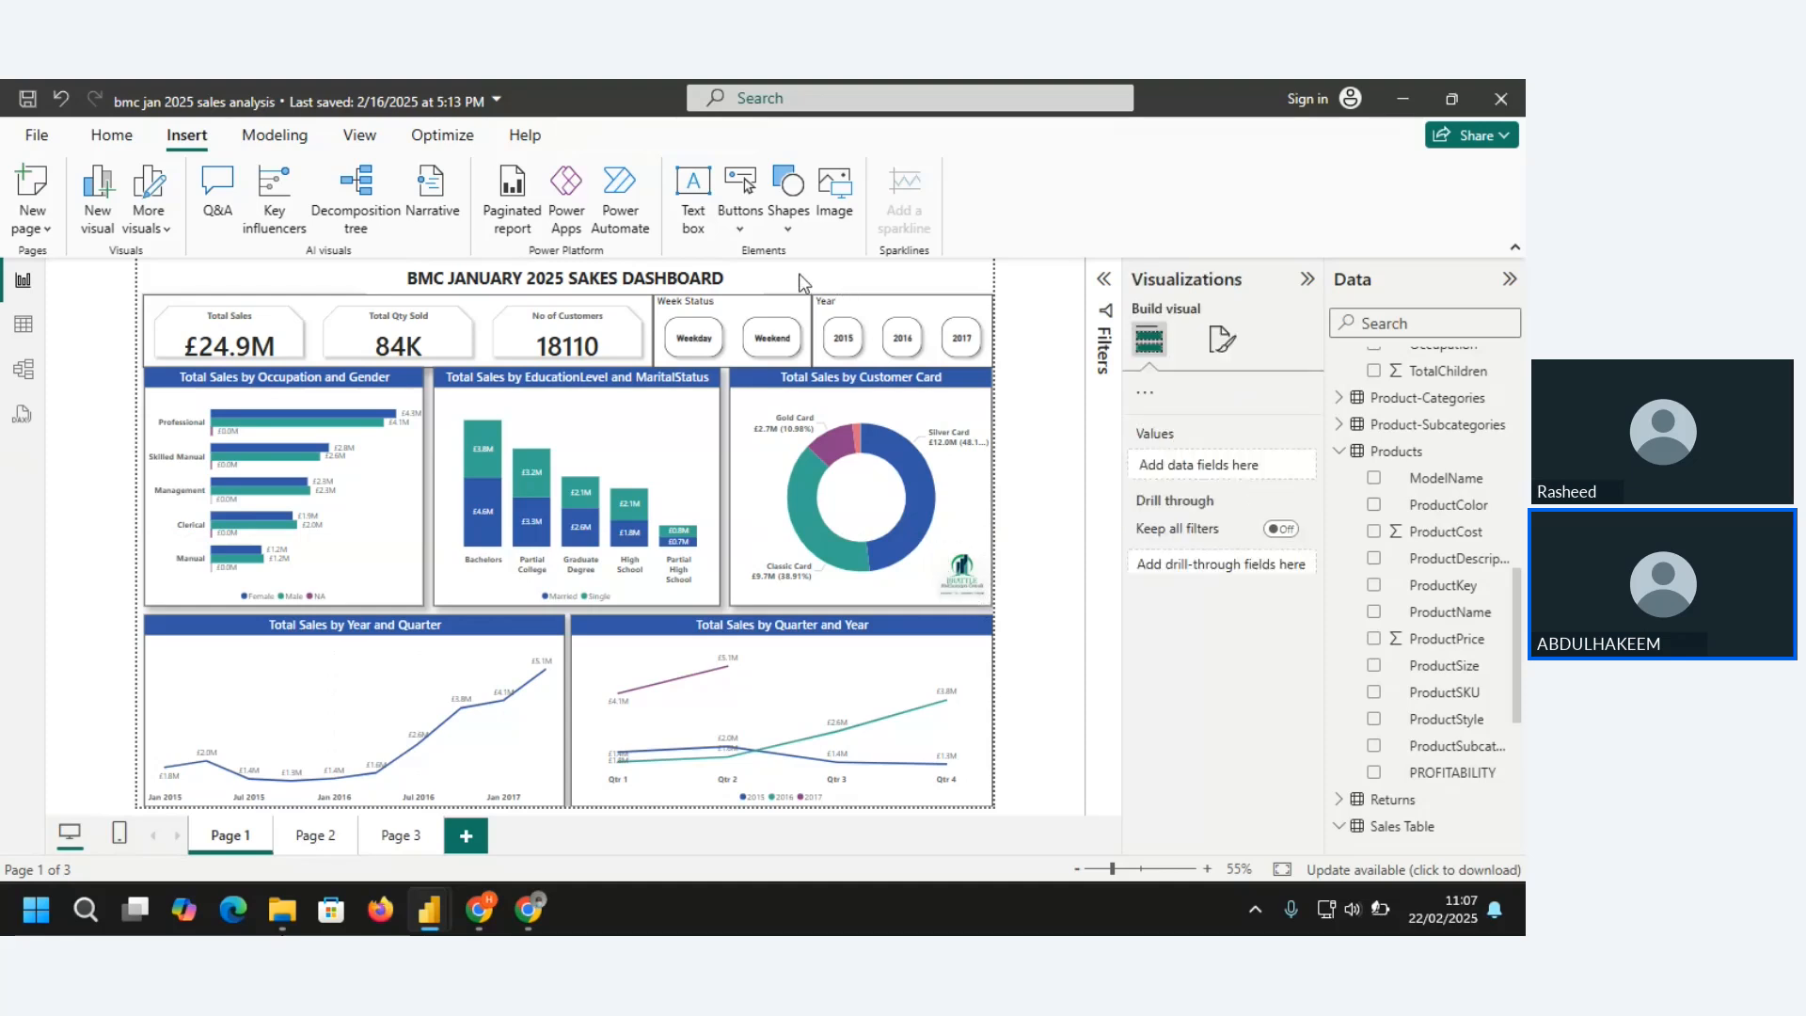
click(968, 580)
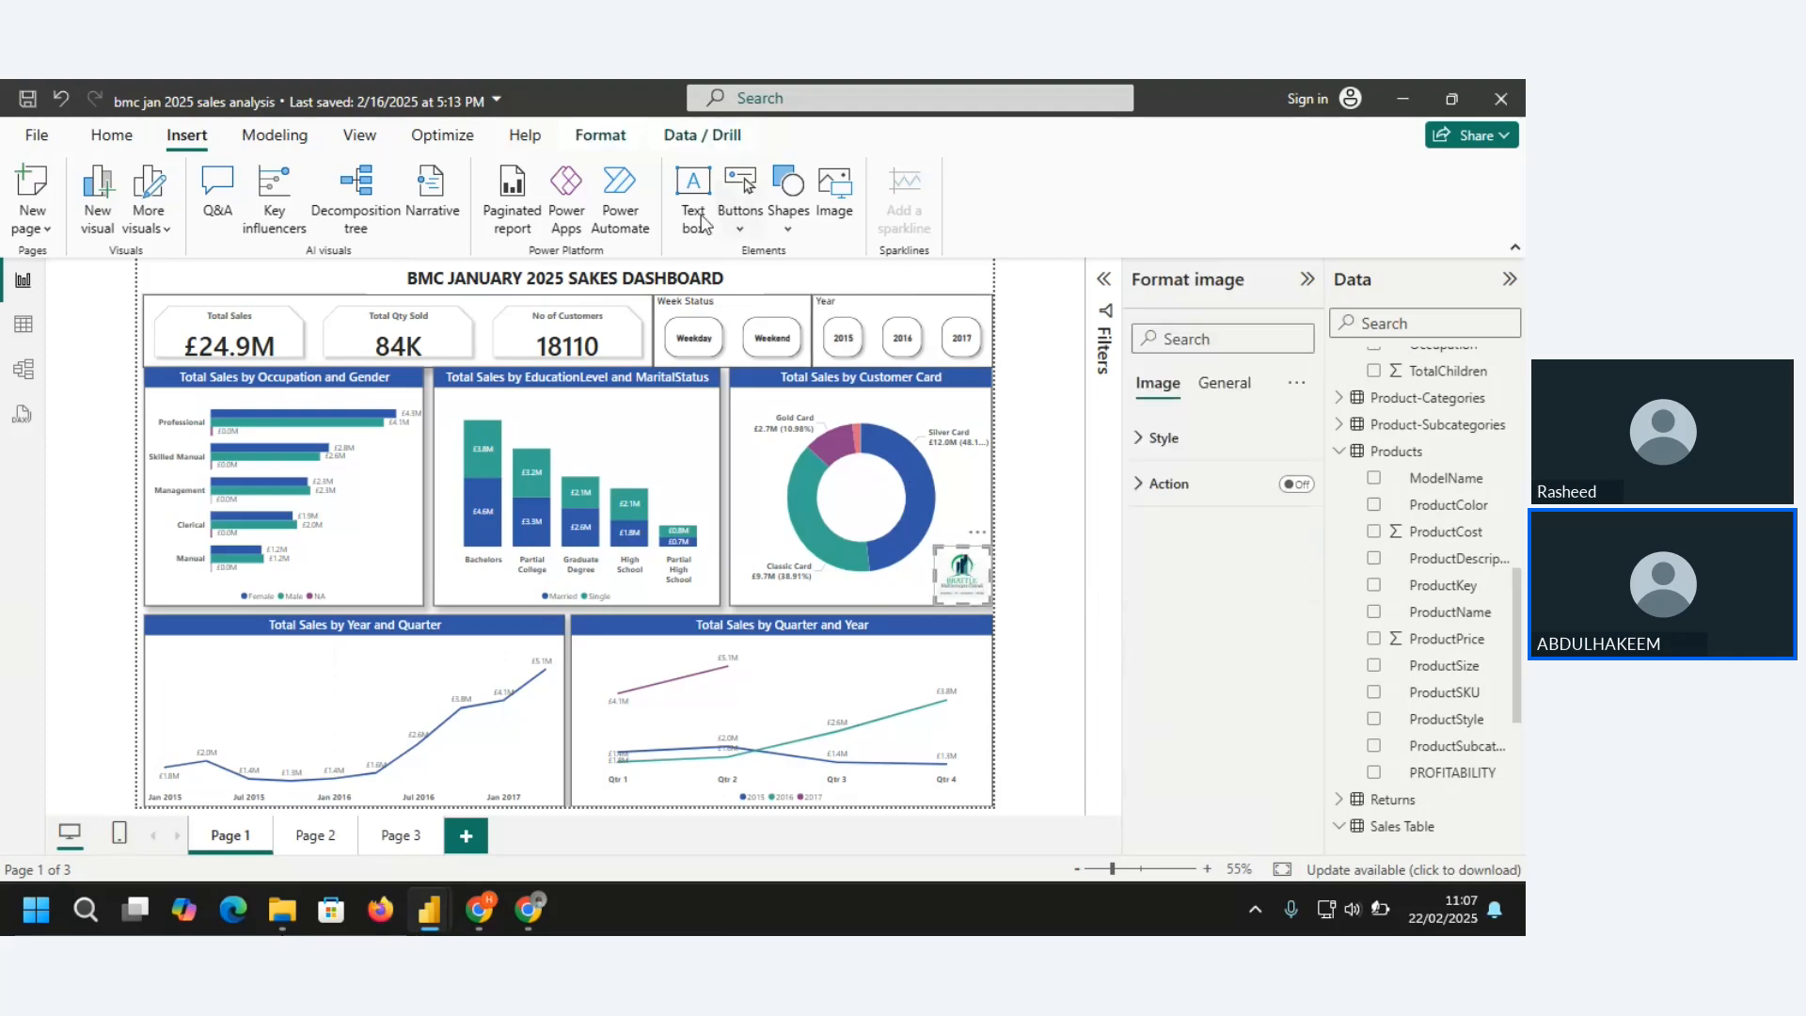
click(595, 141)
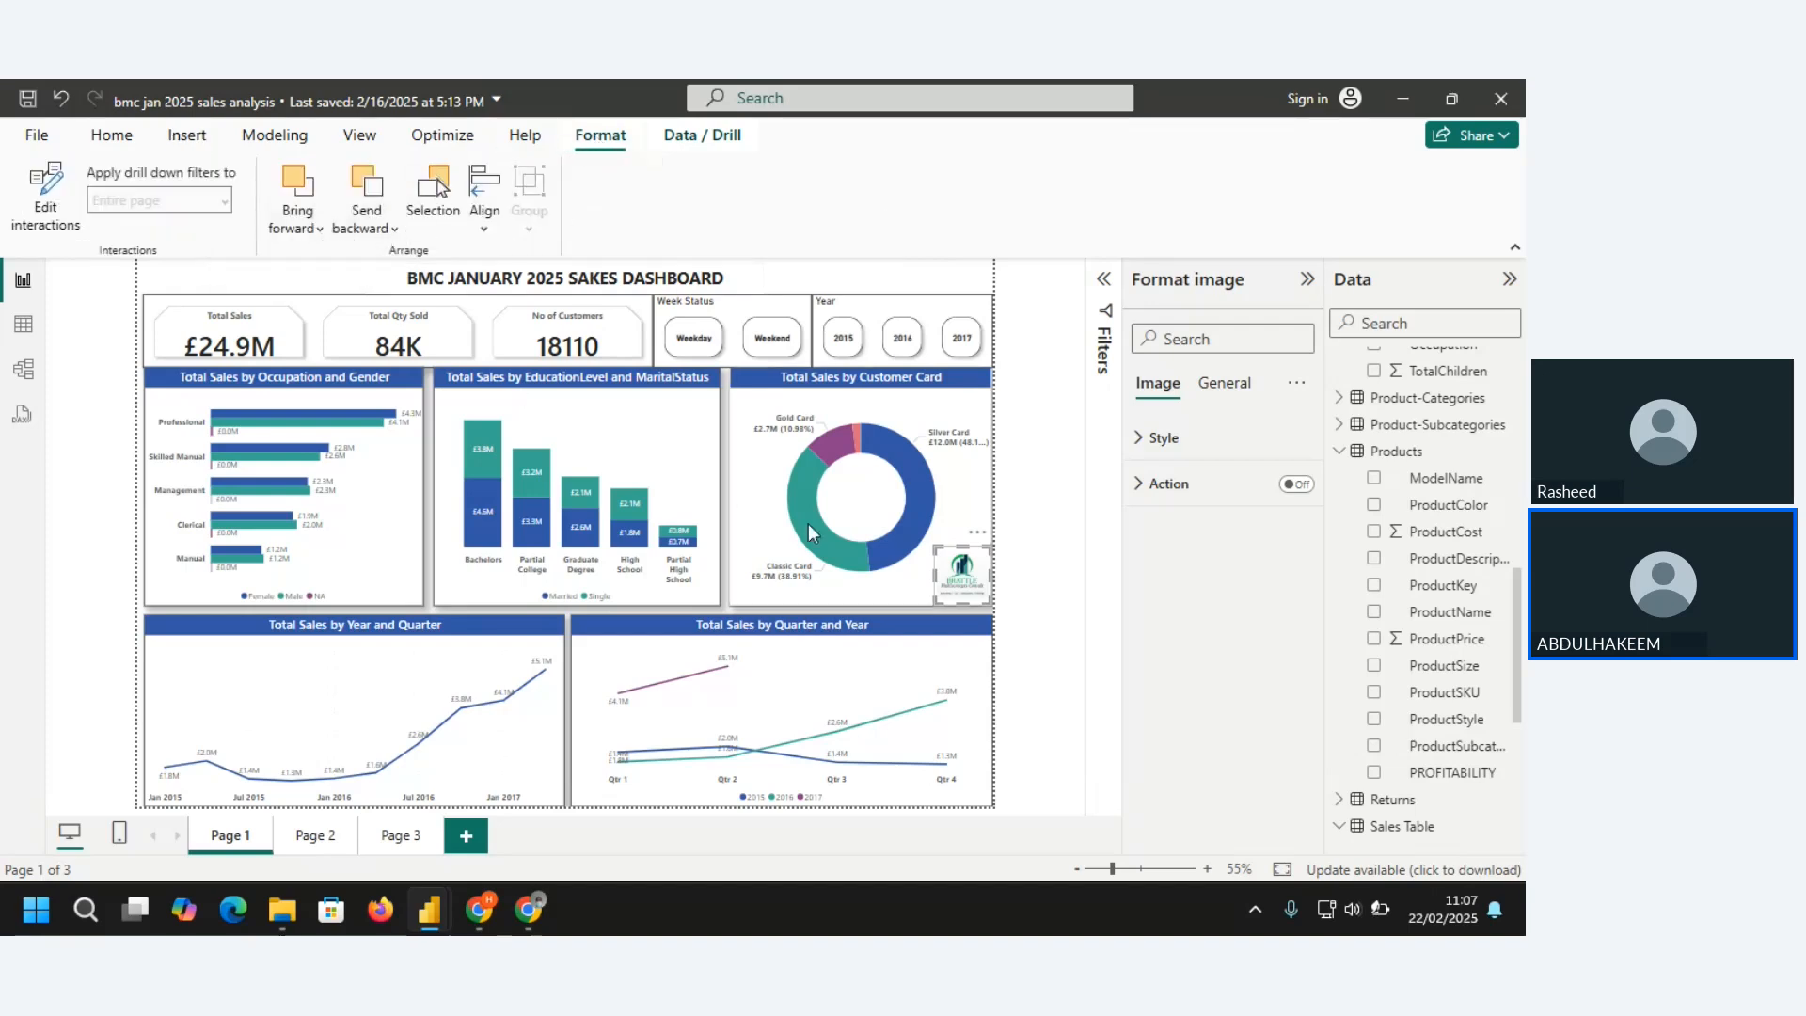
click(320, 228)
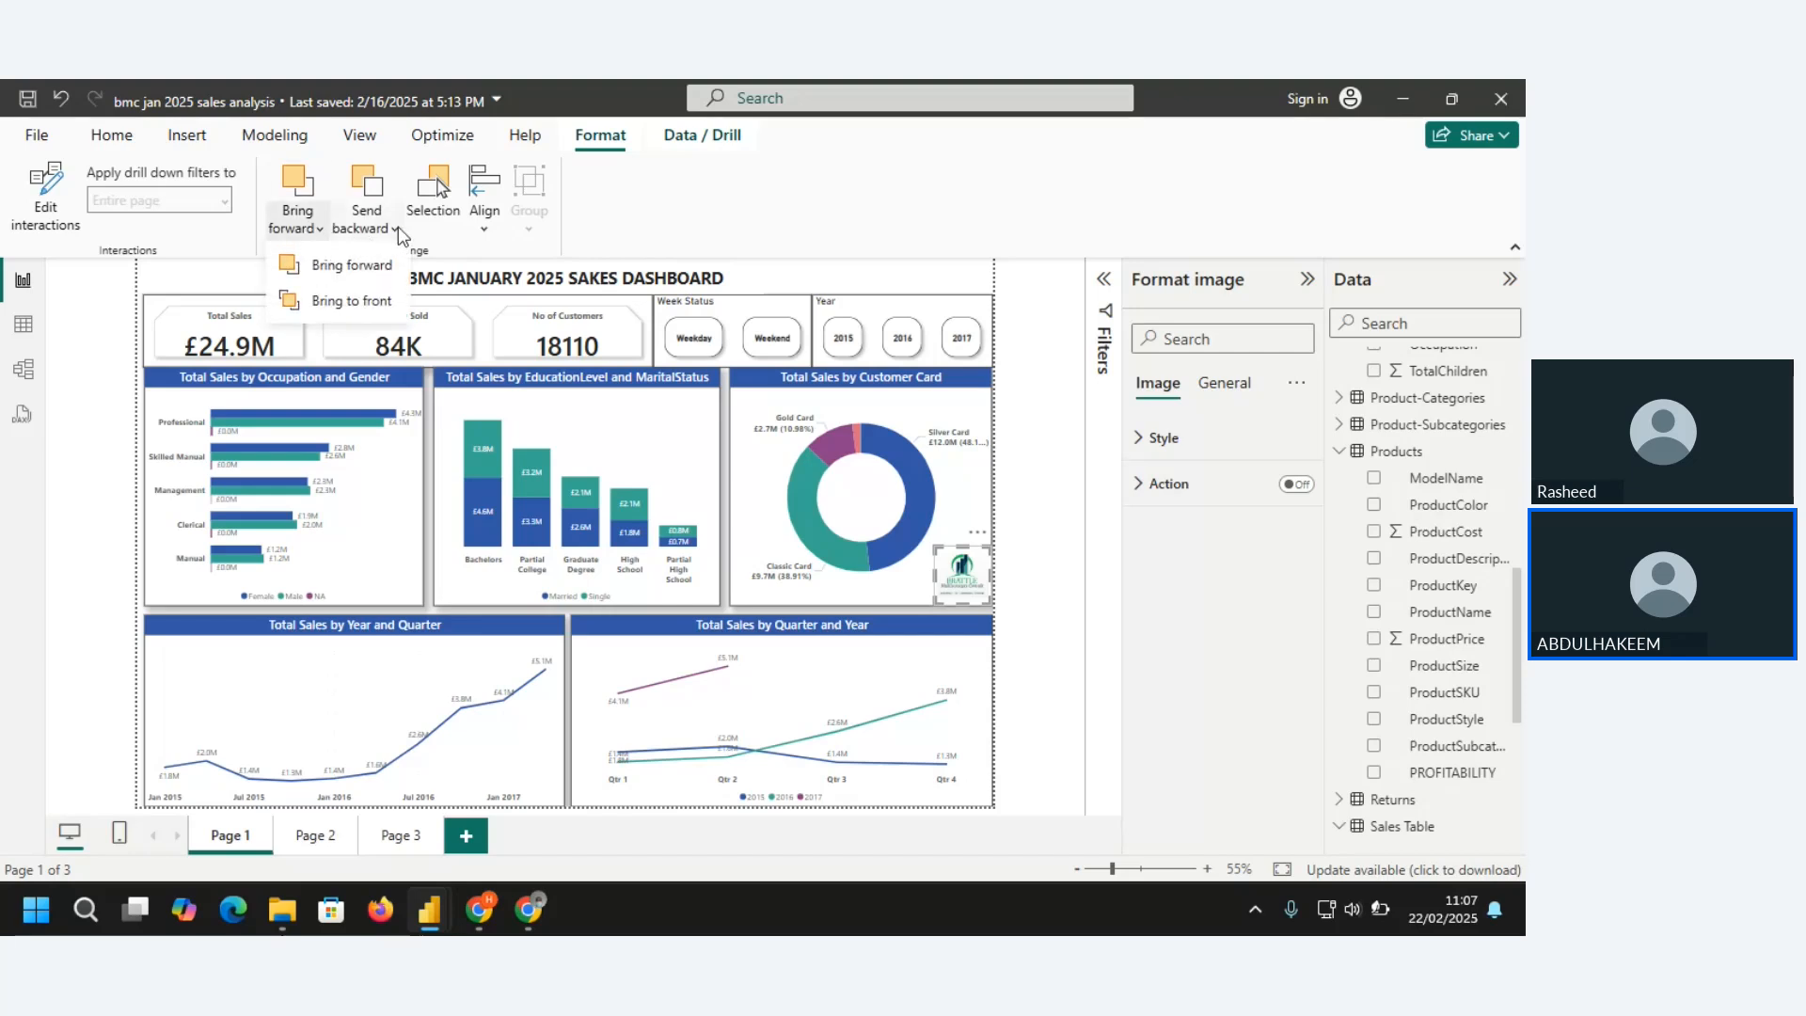
click(398, 227)
click(905, 575)
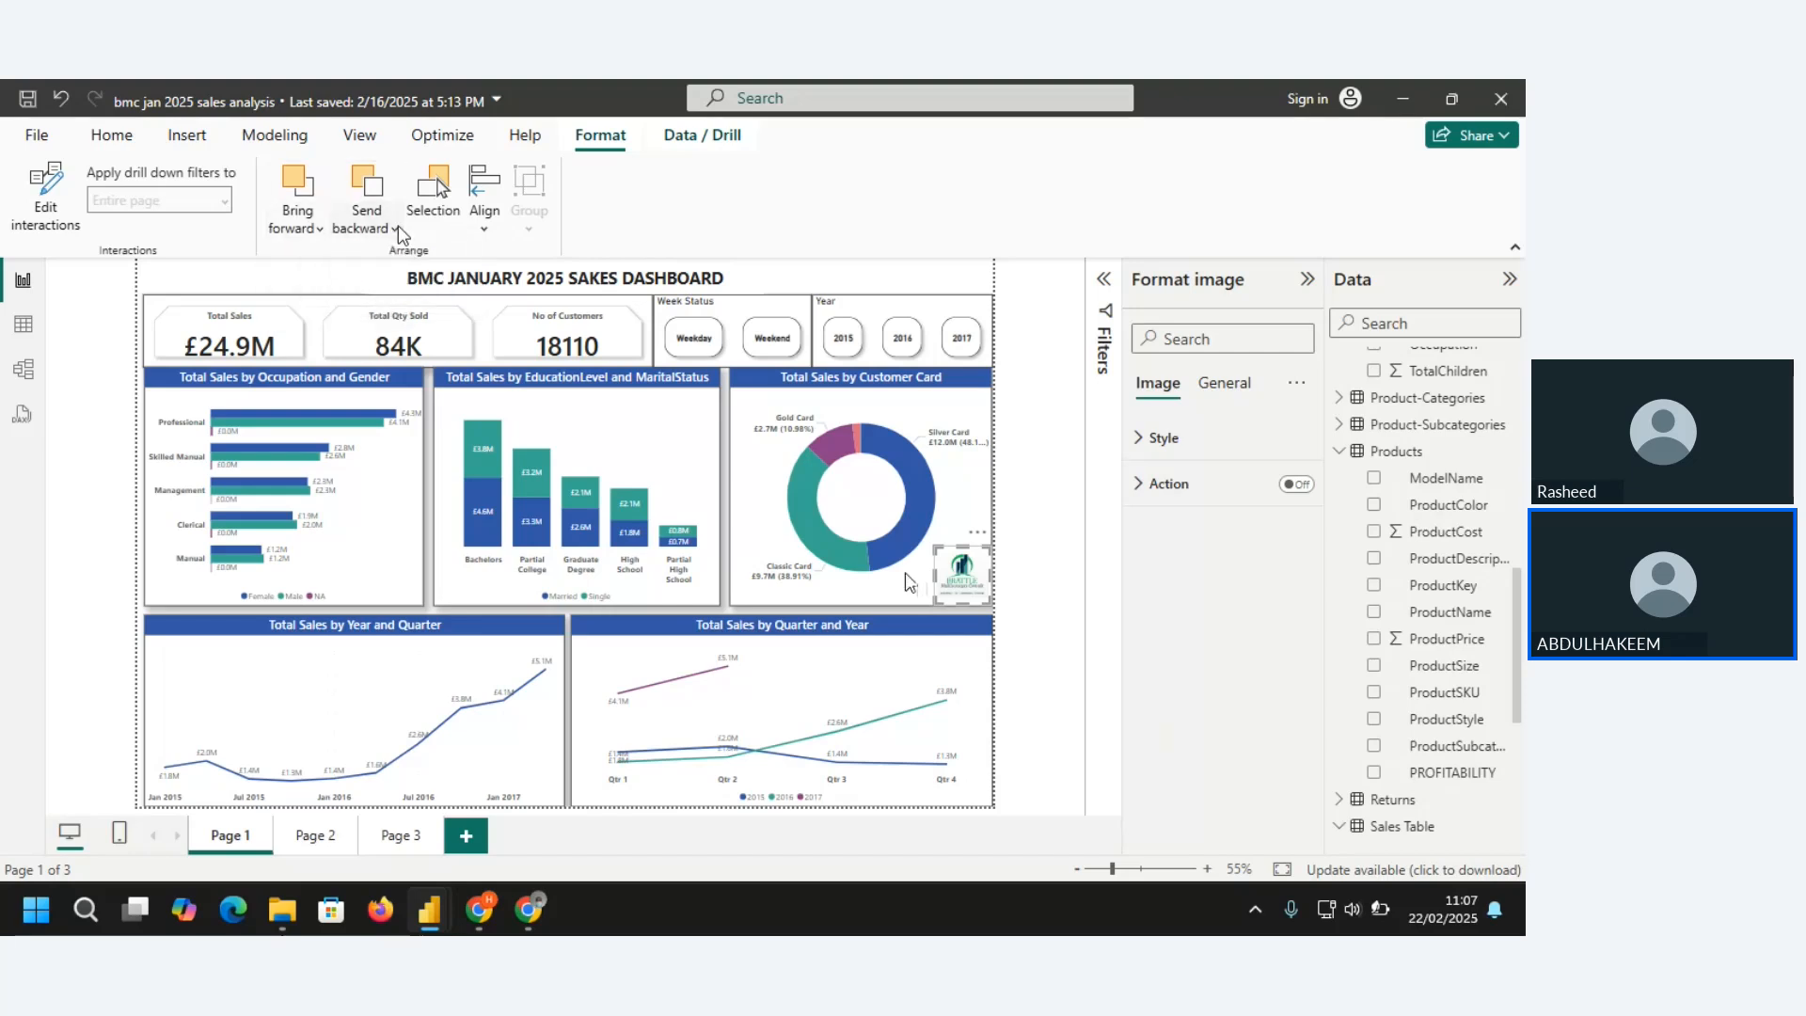
click(398, 226)
click(1087, 100)
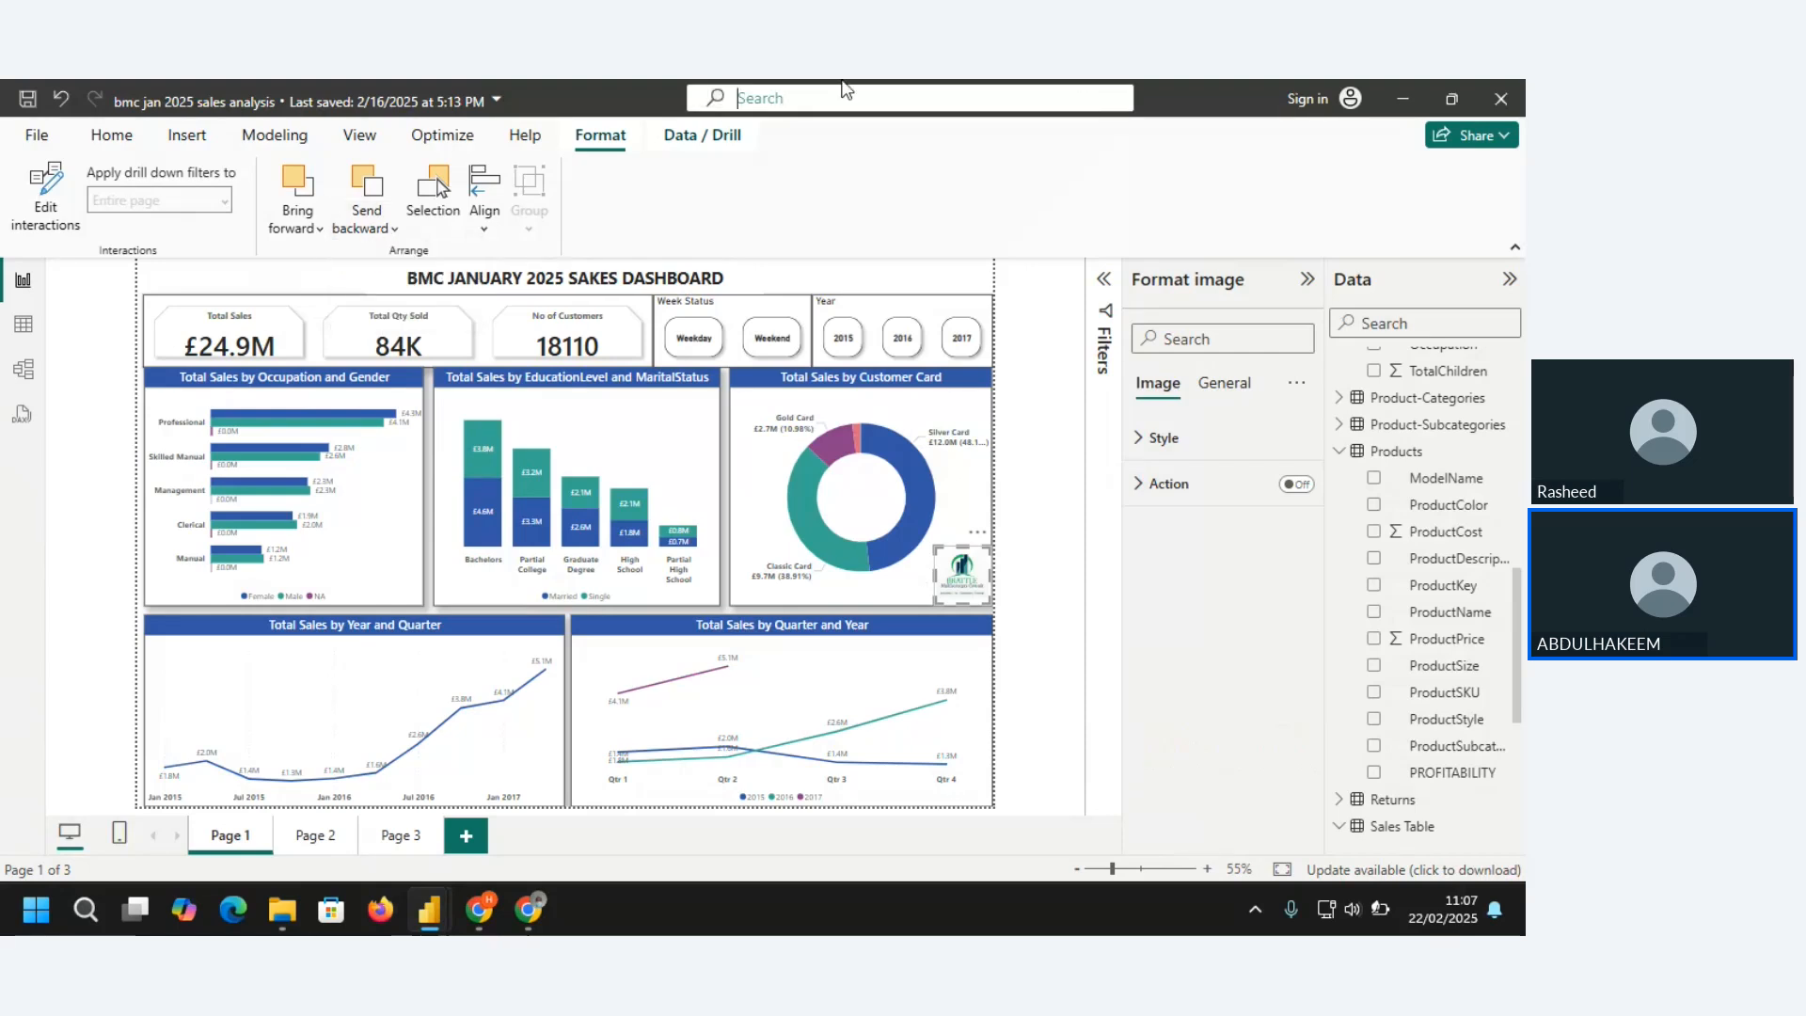
click(1234, 201)
click(183, 138)
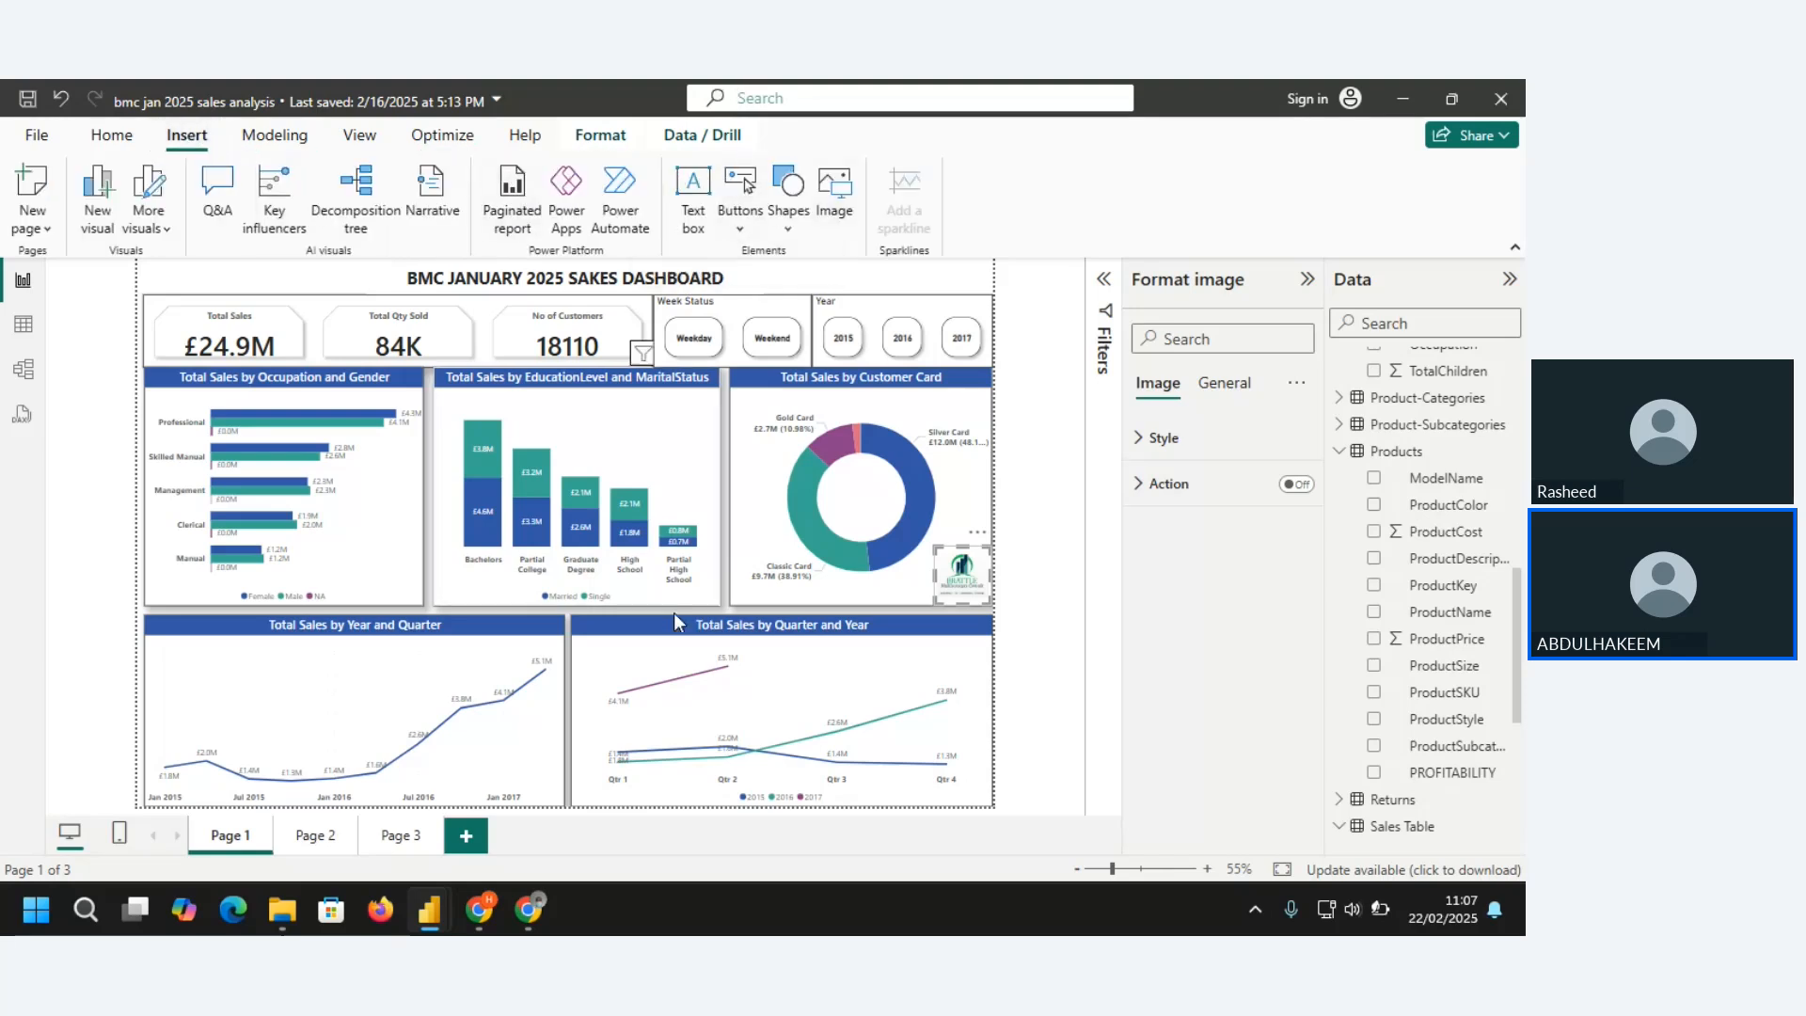
Switch to Page 3 and move the key influencers visual directly beneath the left part of the decomposition tree
click(402, 835)
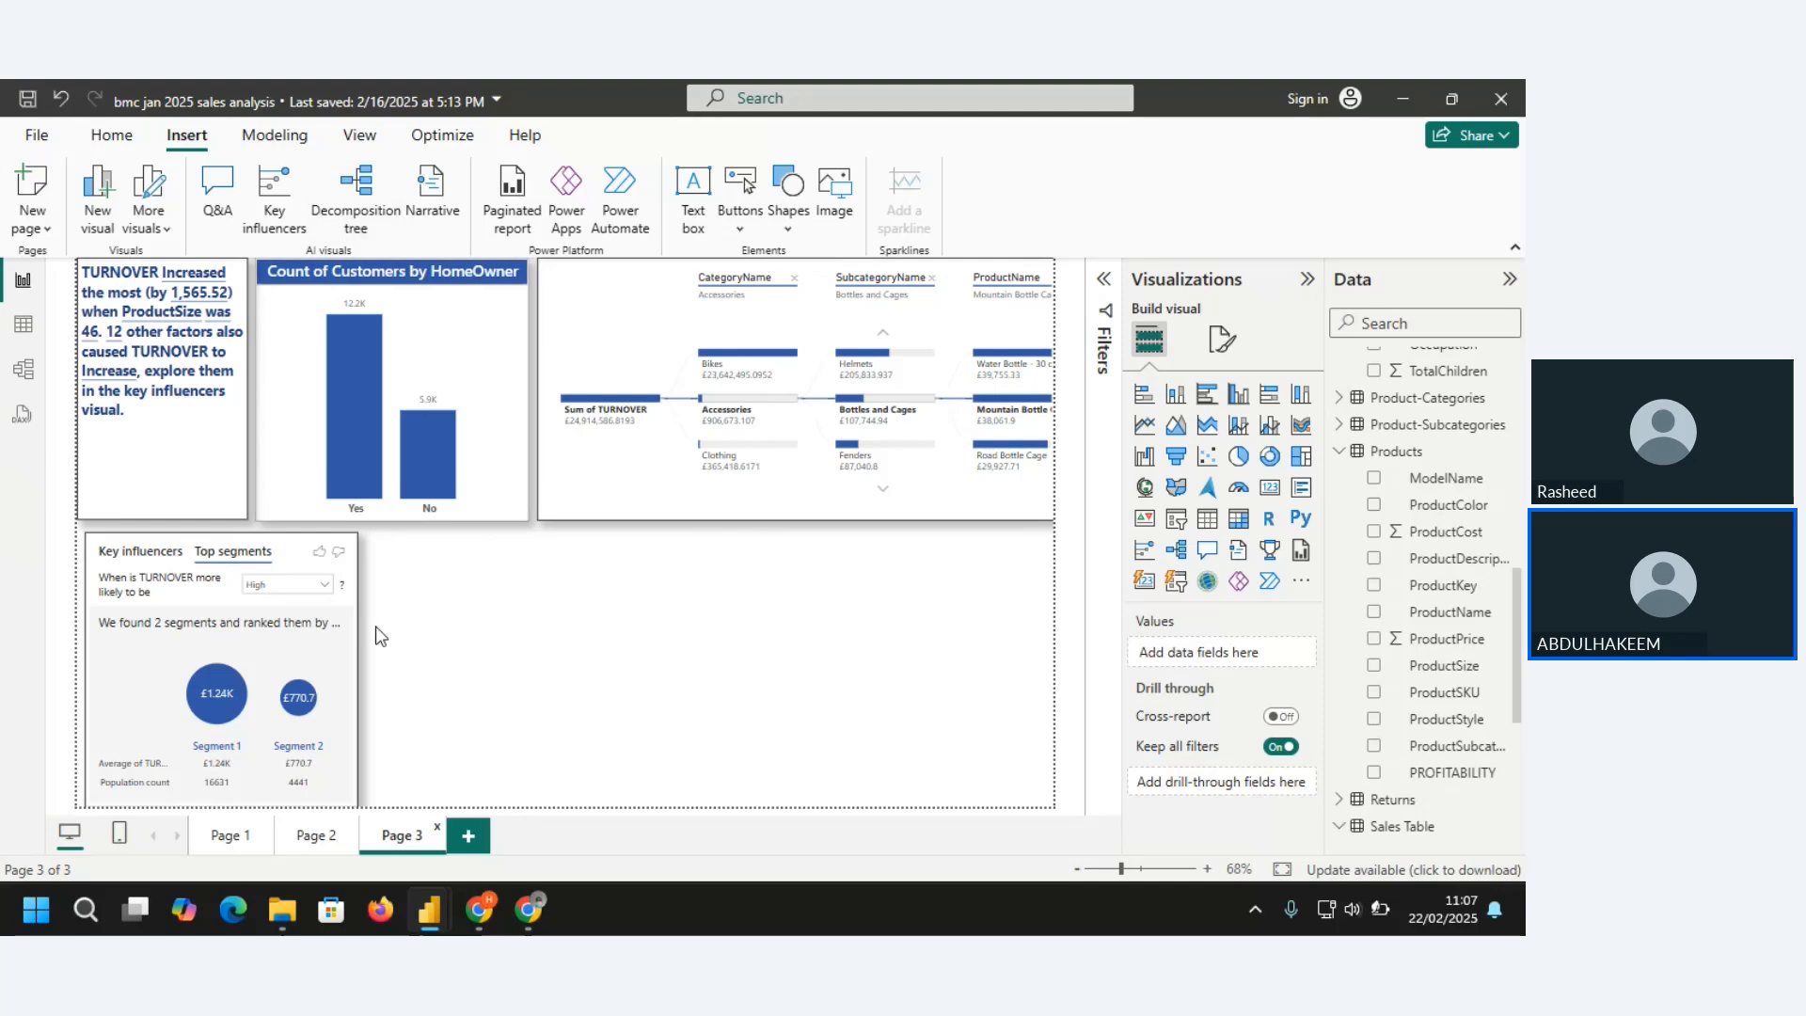
click(231, 836)
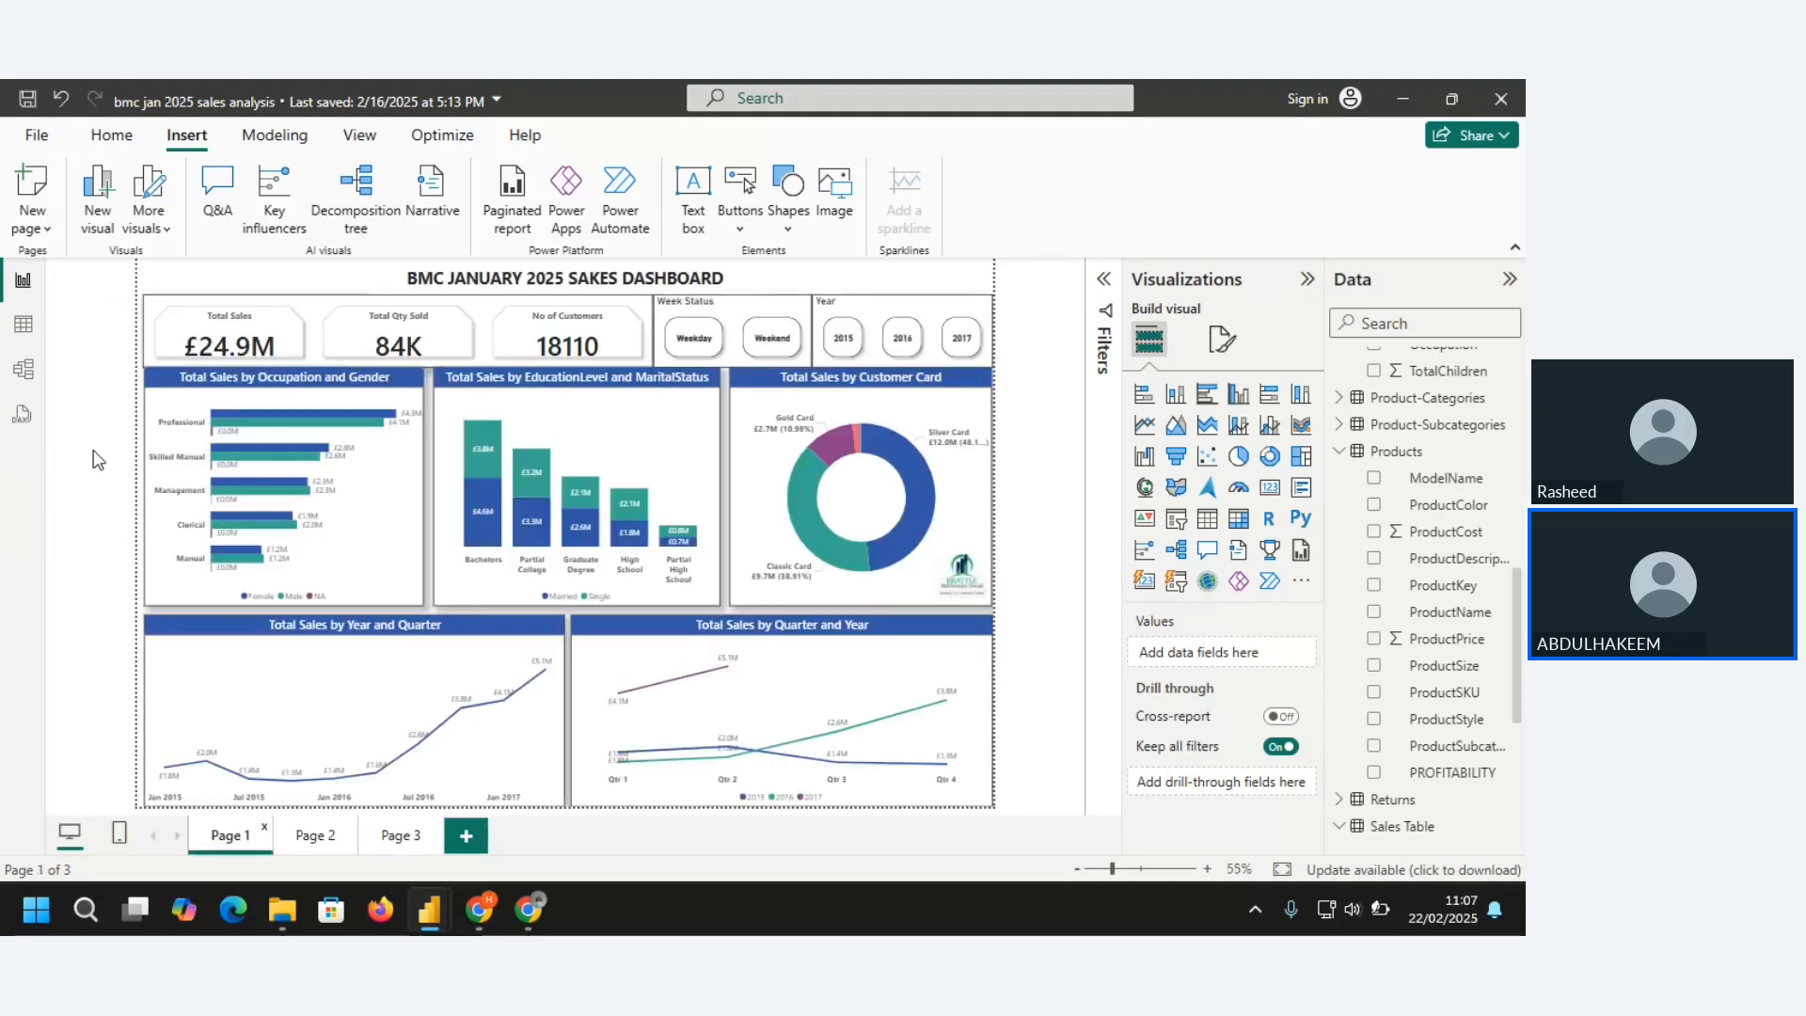
click(394, 836)
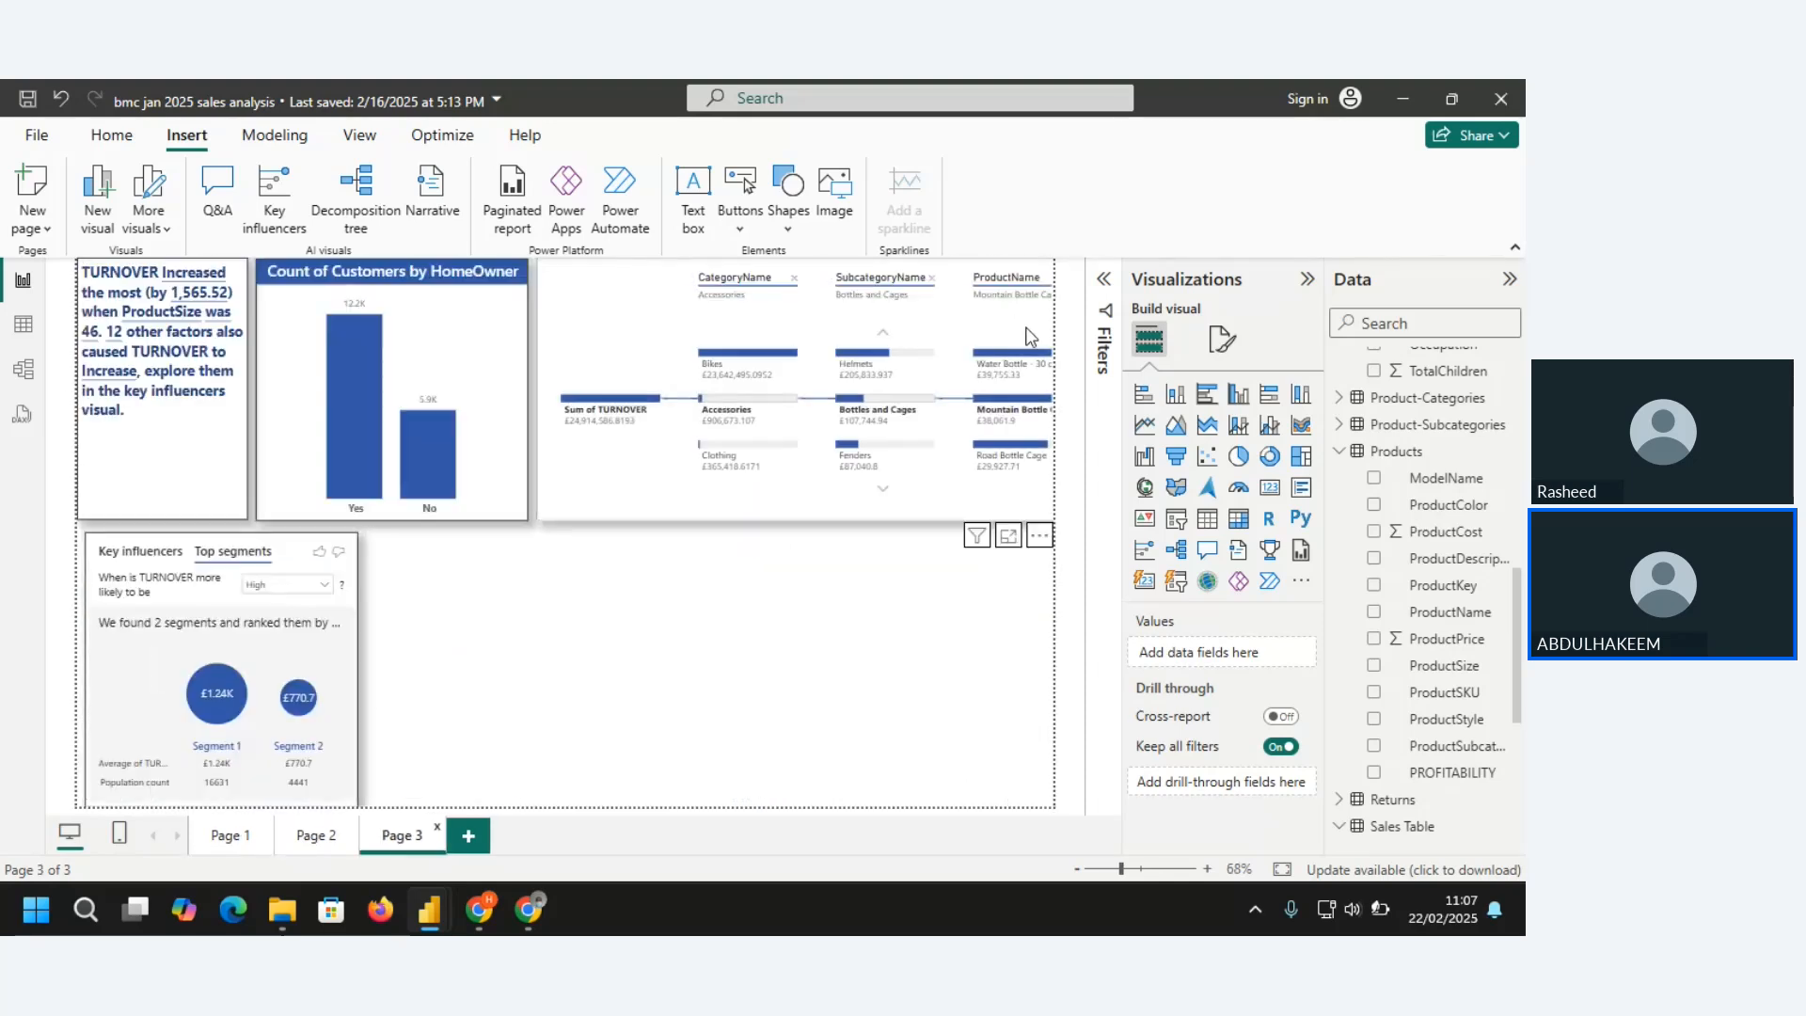
drag(268, 569, 441, 551)
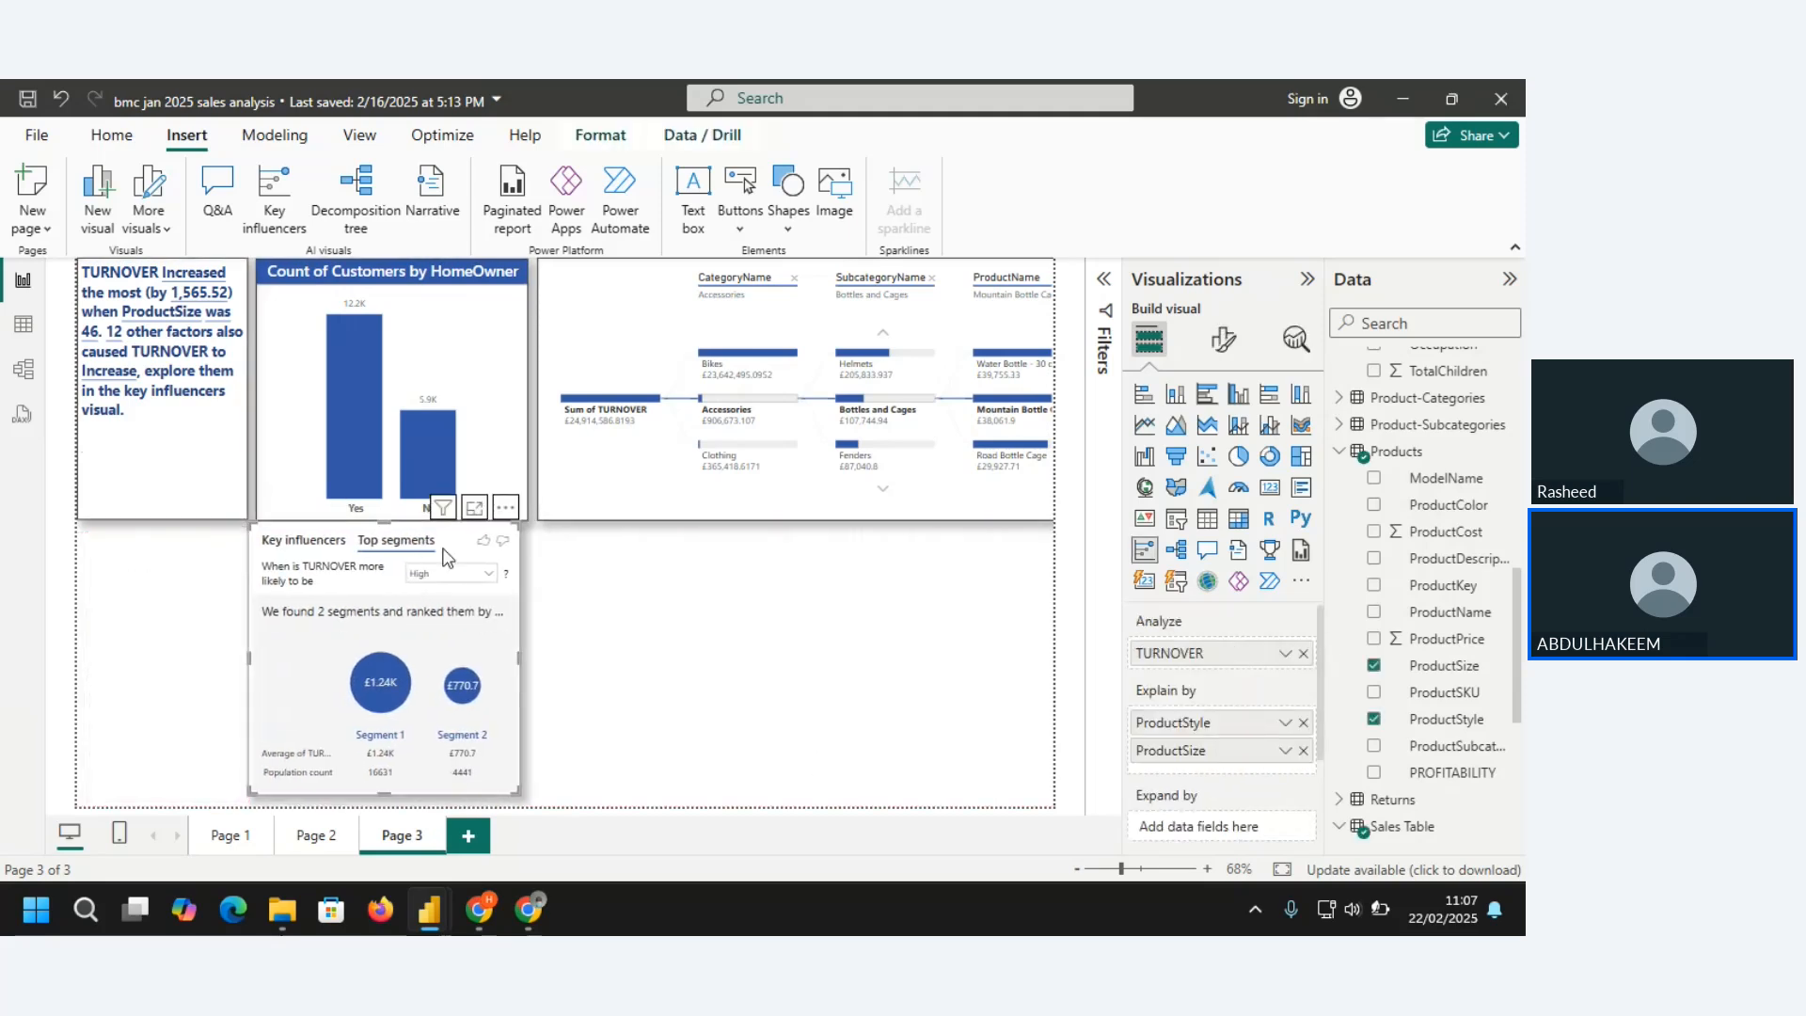
drag(483, 559, 781, 554)
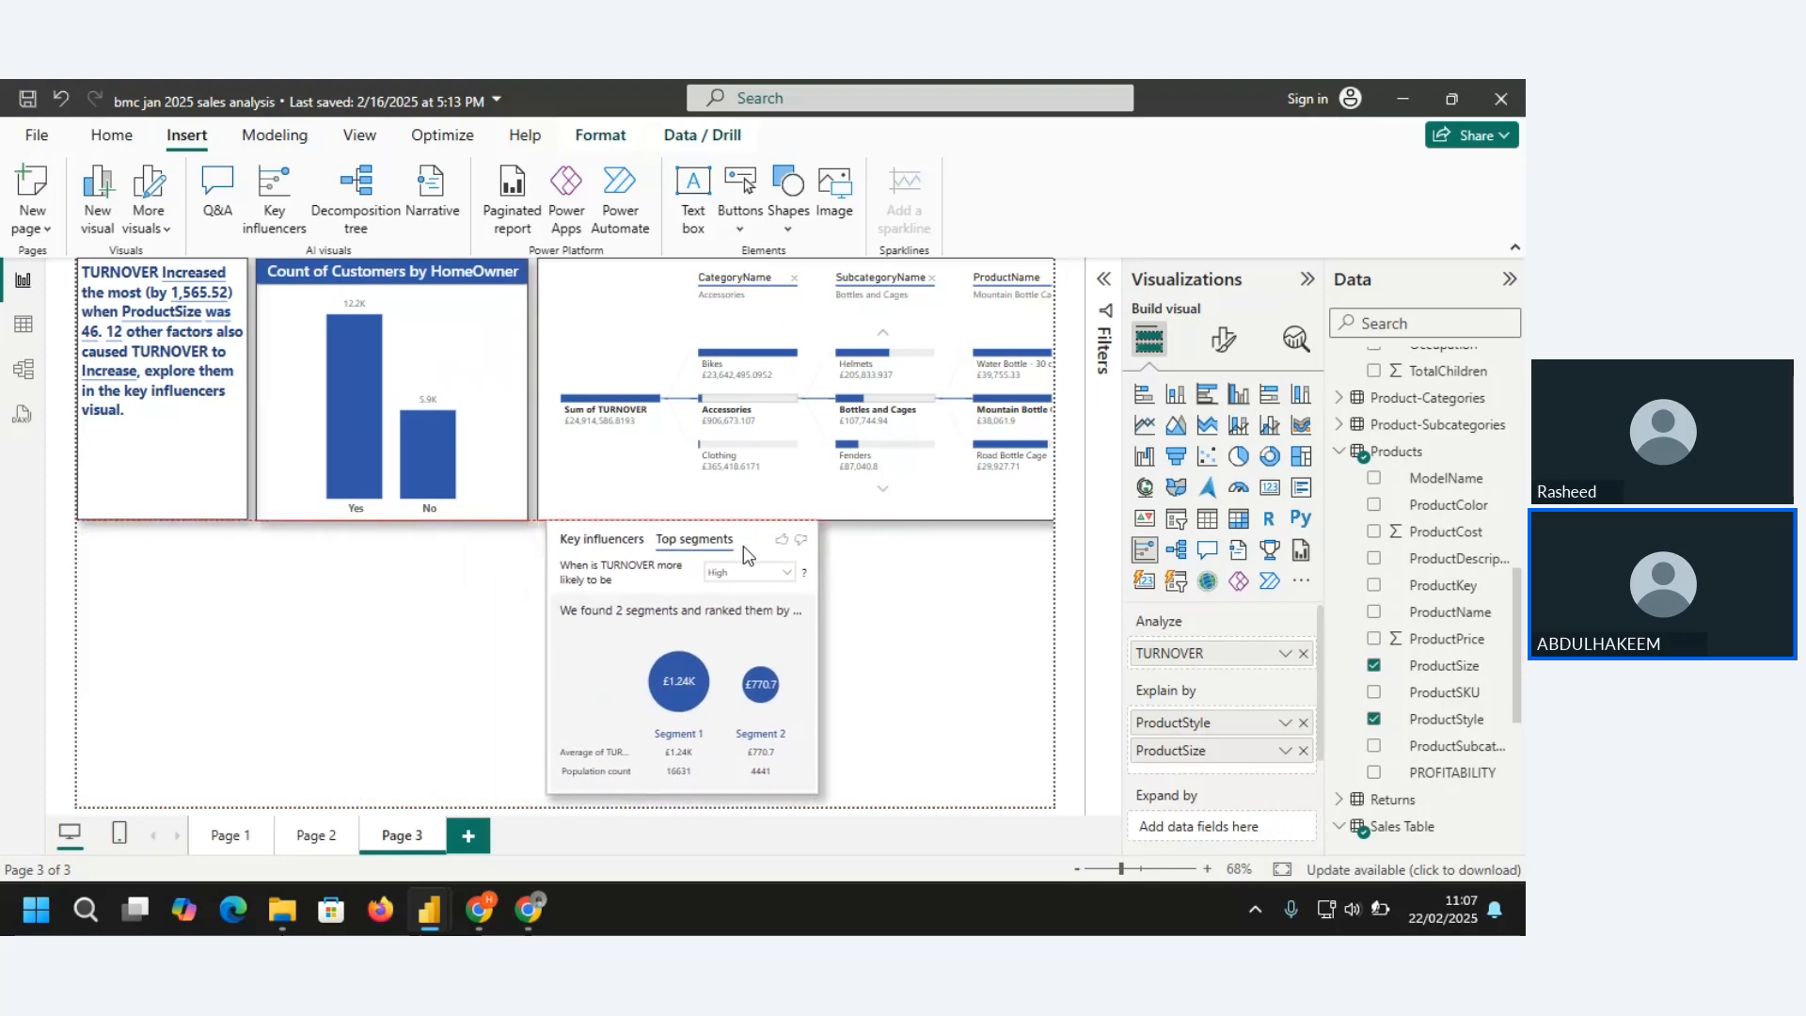
Move the TURNOVER narrative text box beneath the HomeOwner chart, widen it to match the chart, and shorten it to fit its text
click(239, 455)
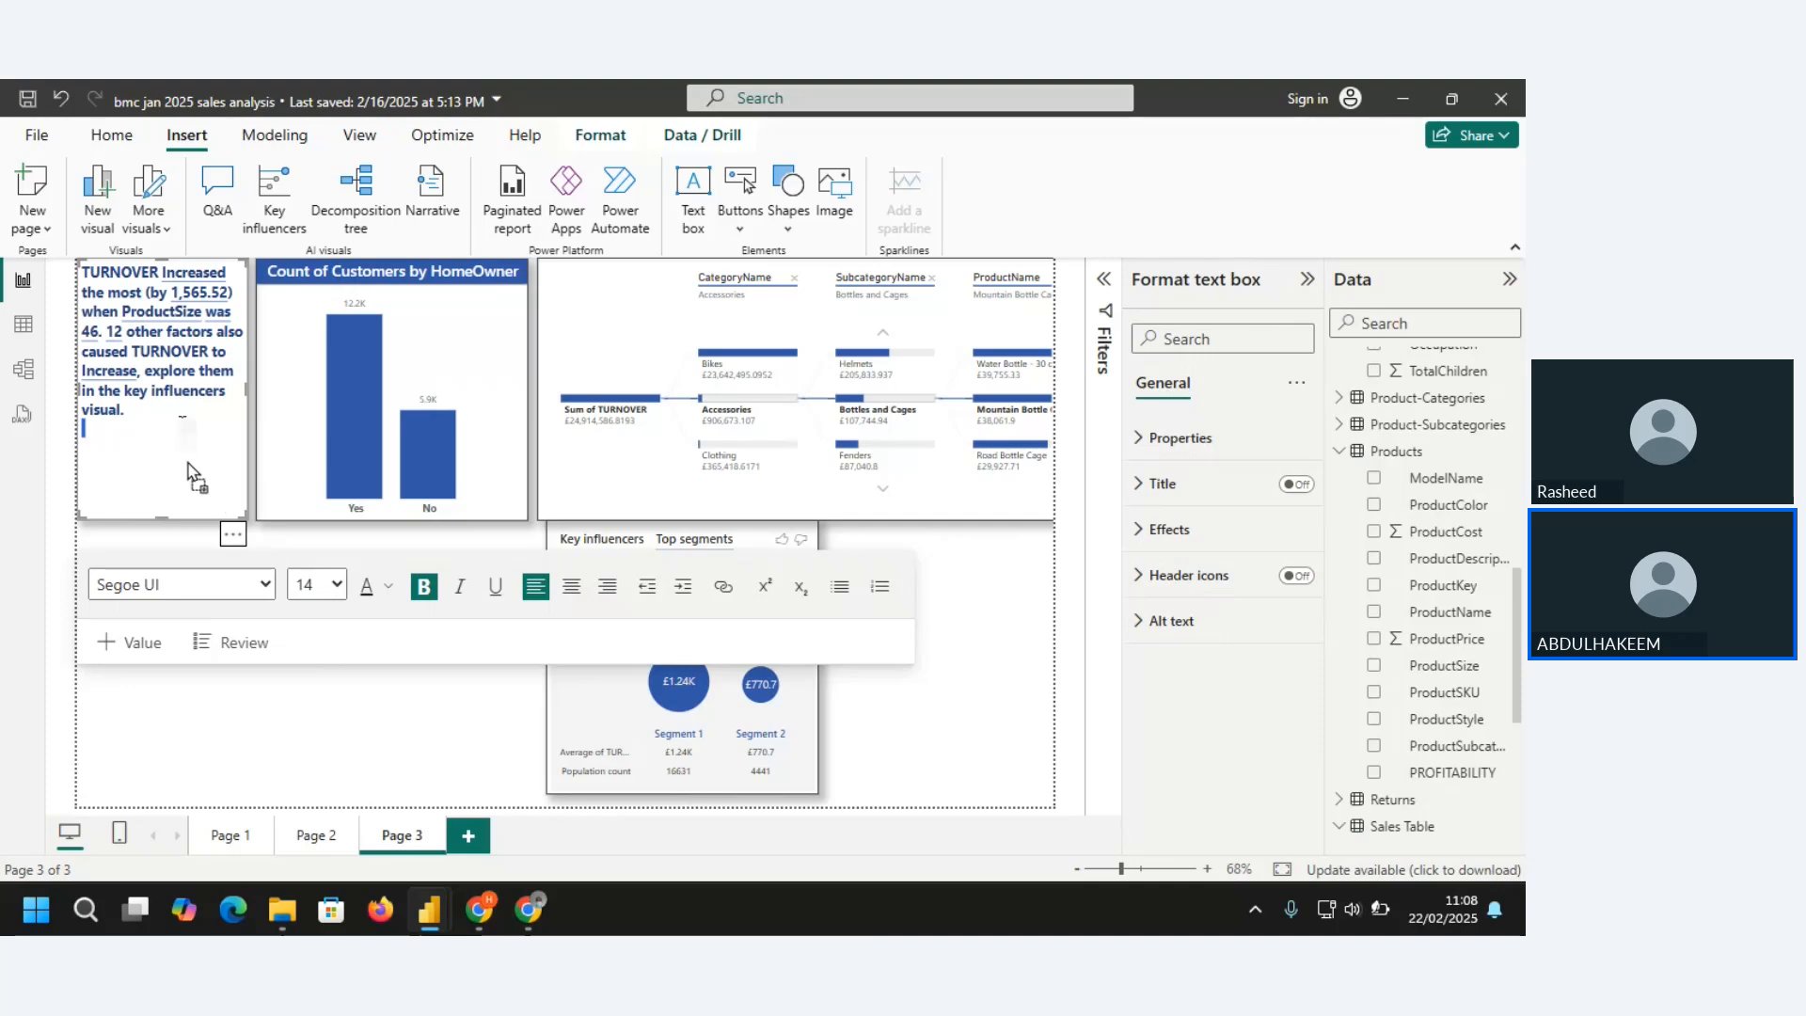
drag(227, 538, 404, 817)
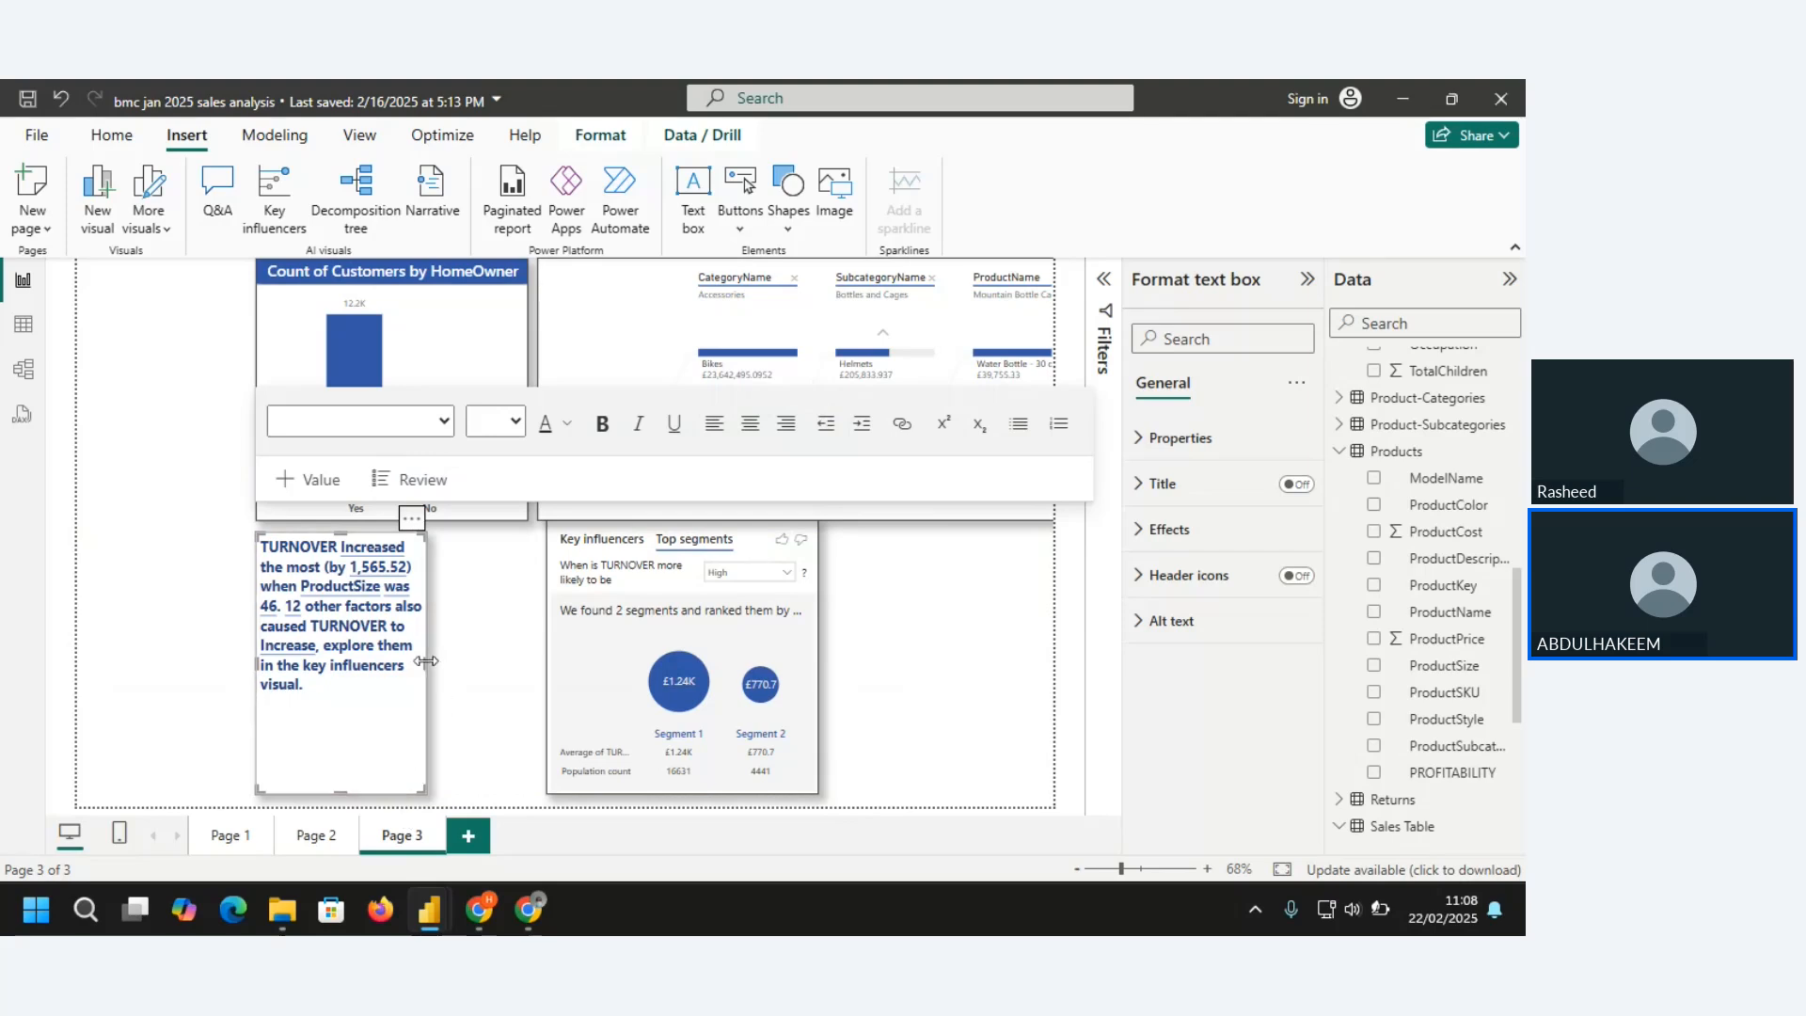
drag(426, 662, 527, 664)
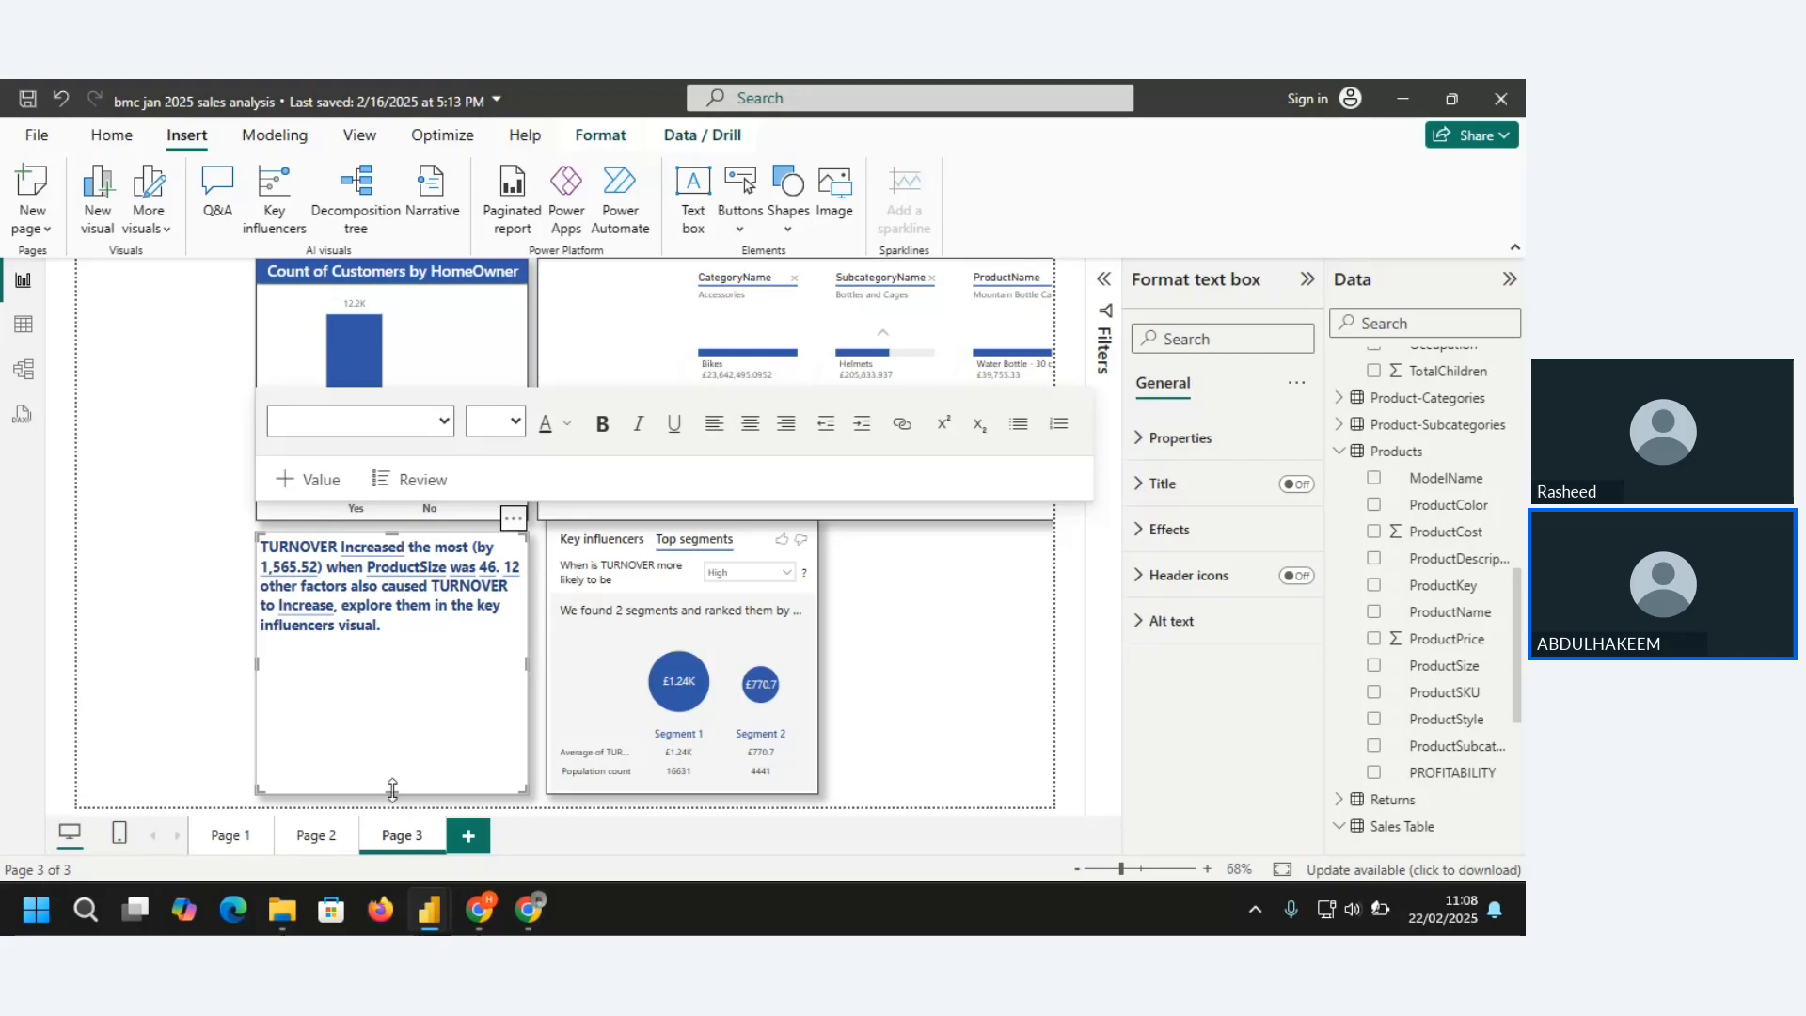
drag(392, 793, 417, 675)
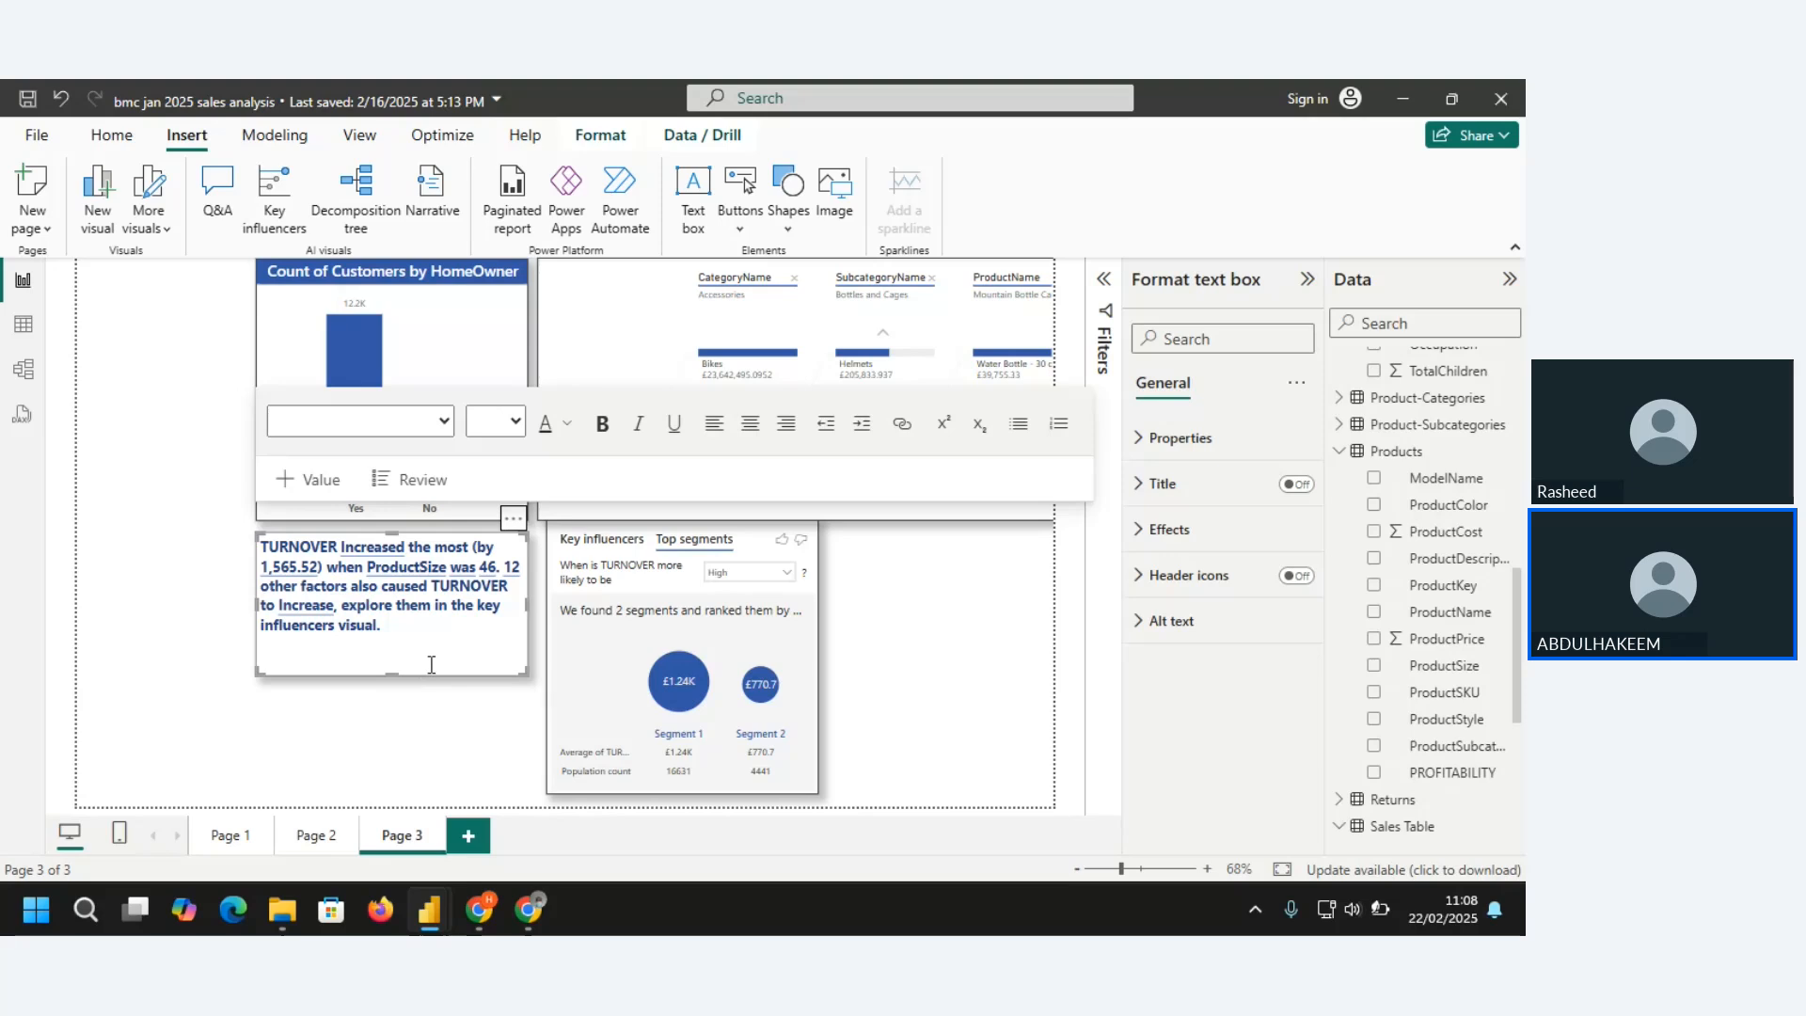
click(138, 493)
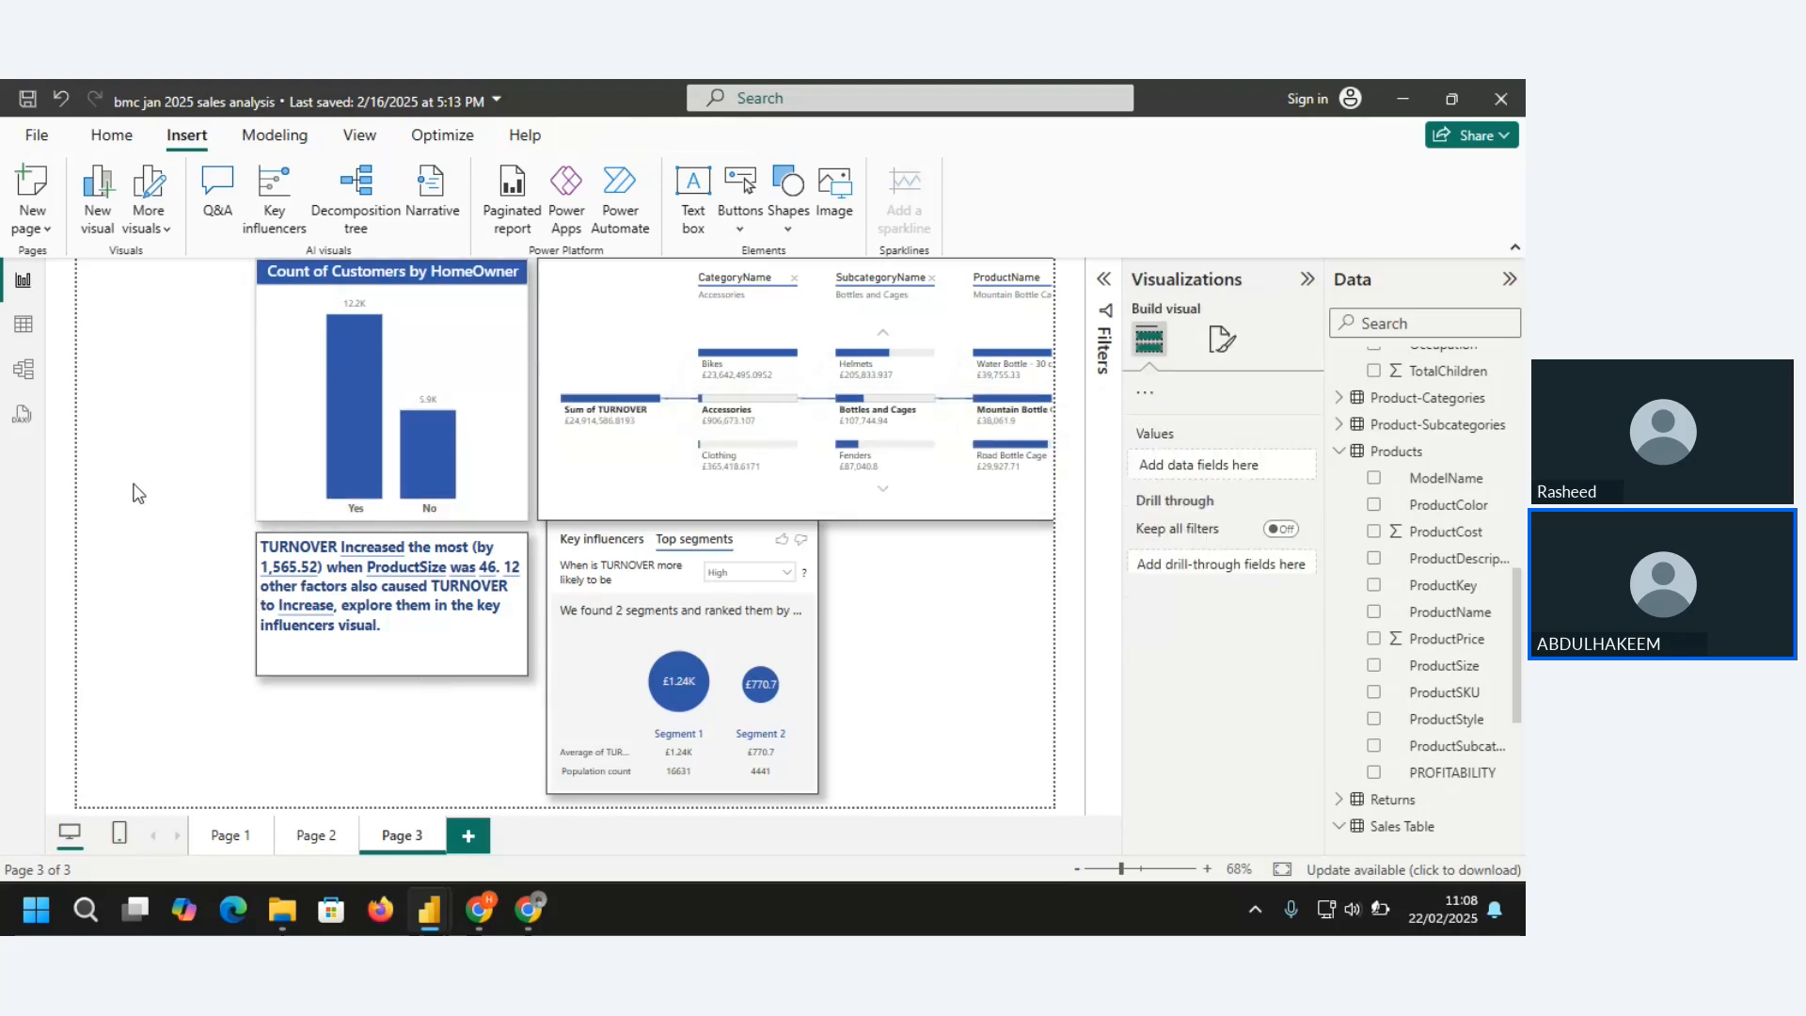
click(738, 230)
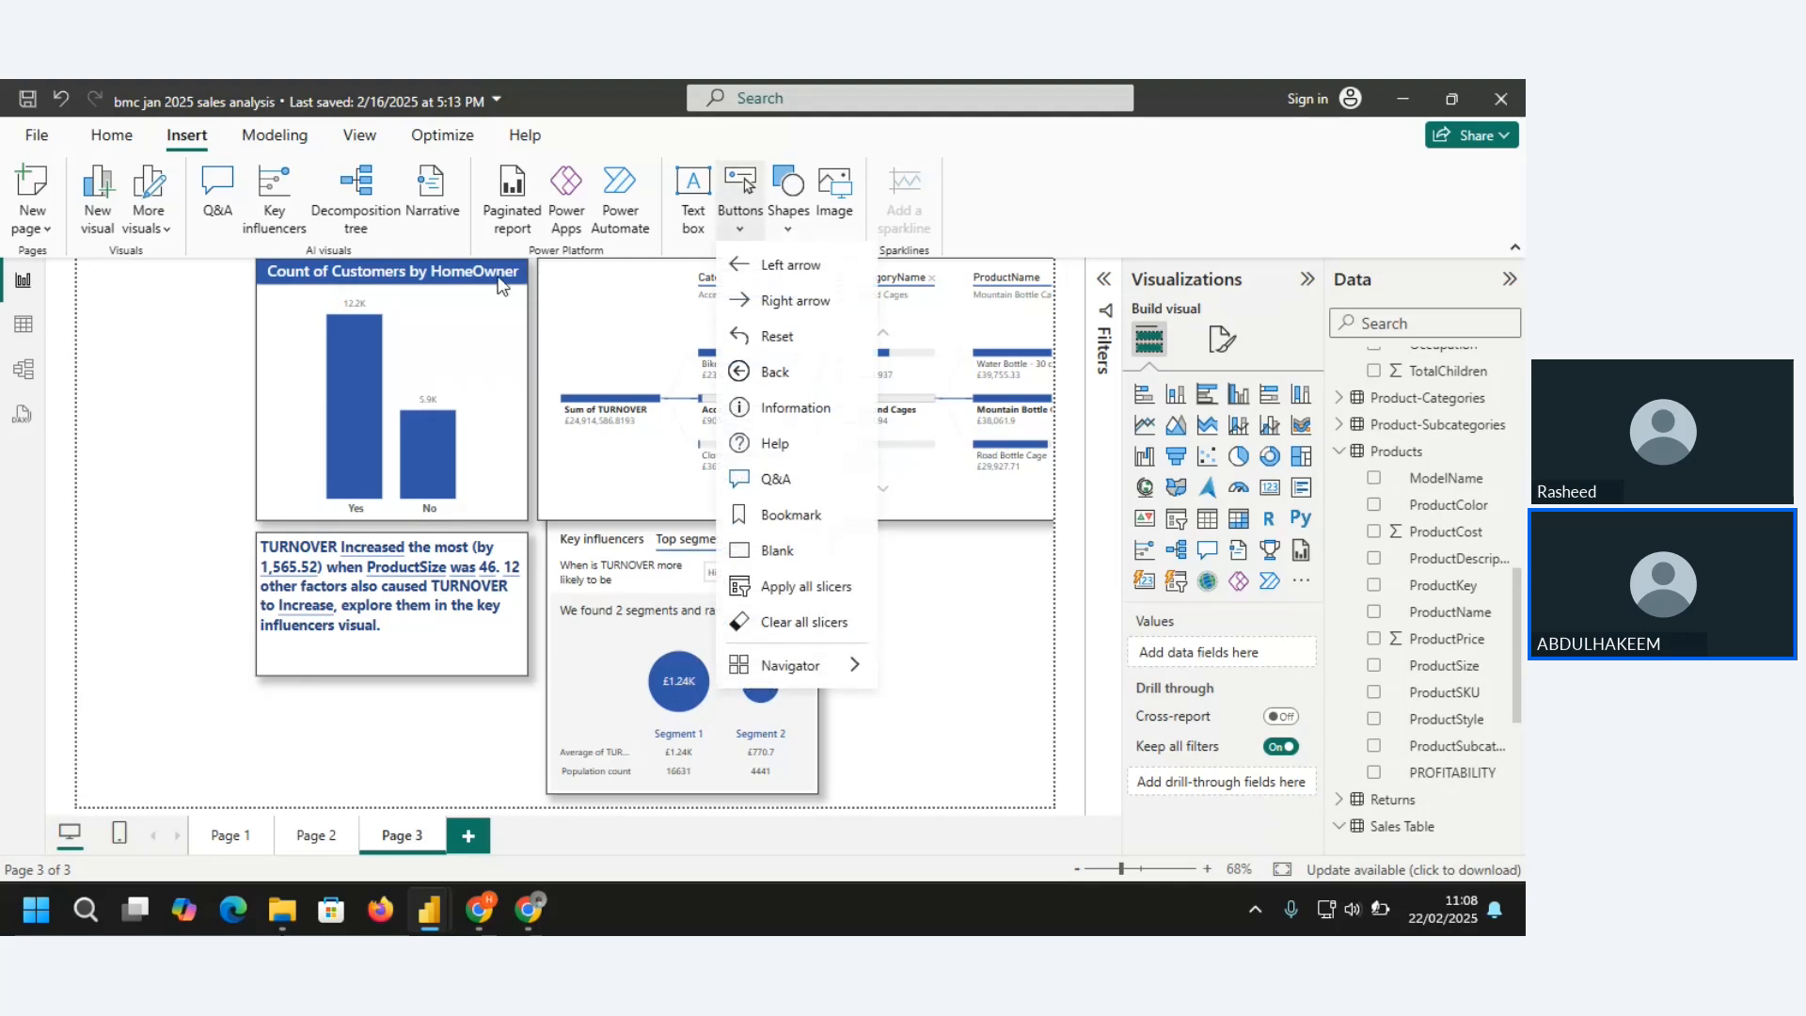
click(126, 361)
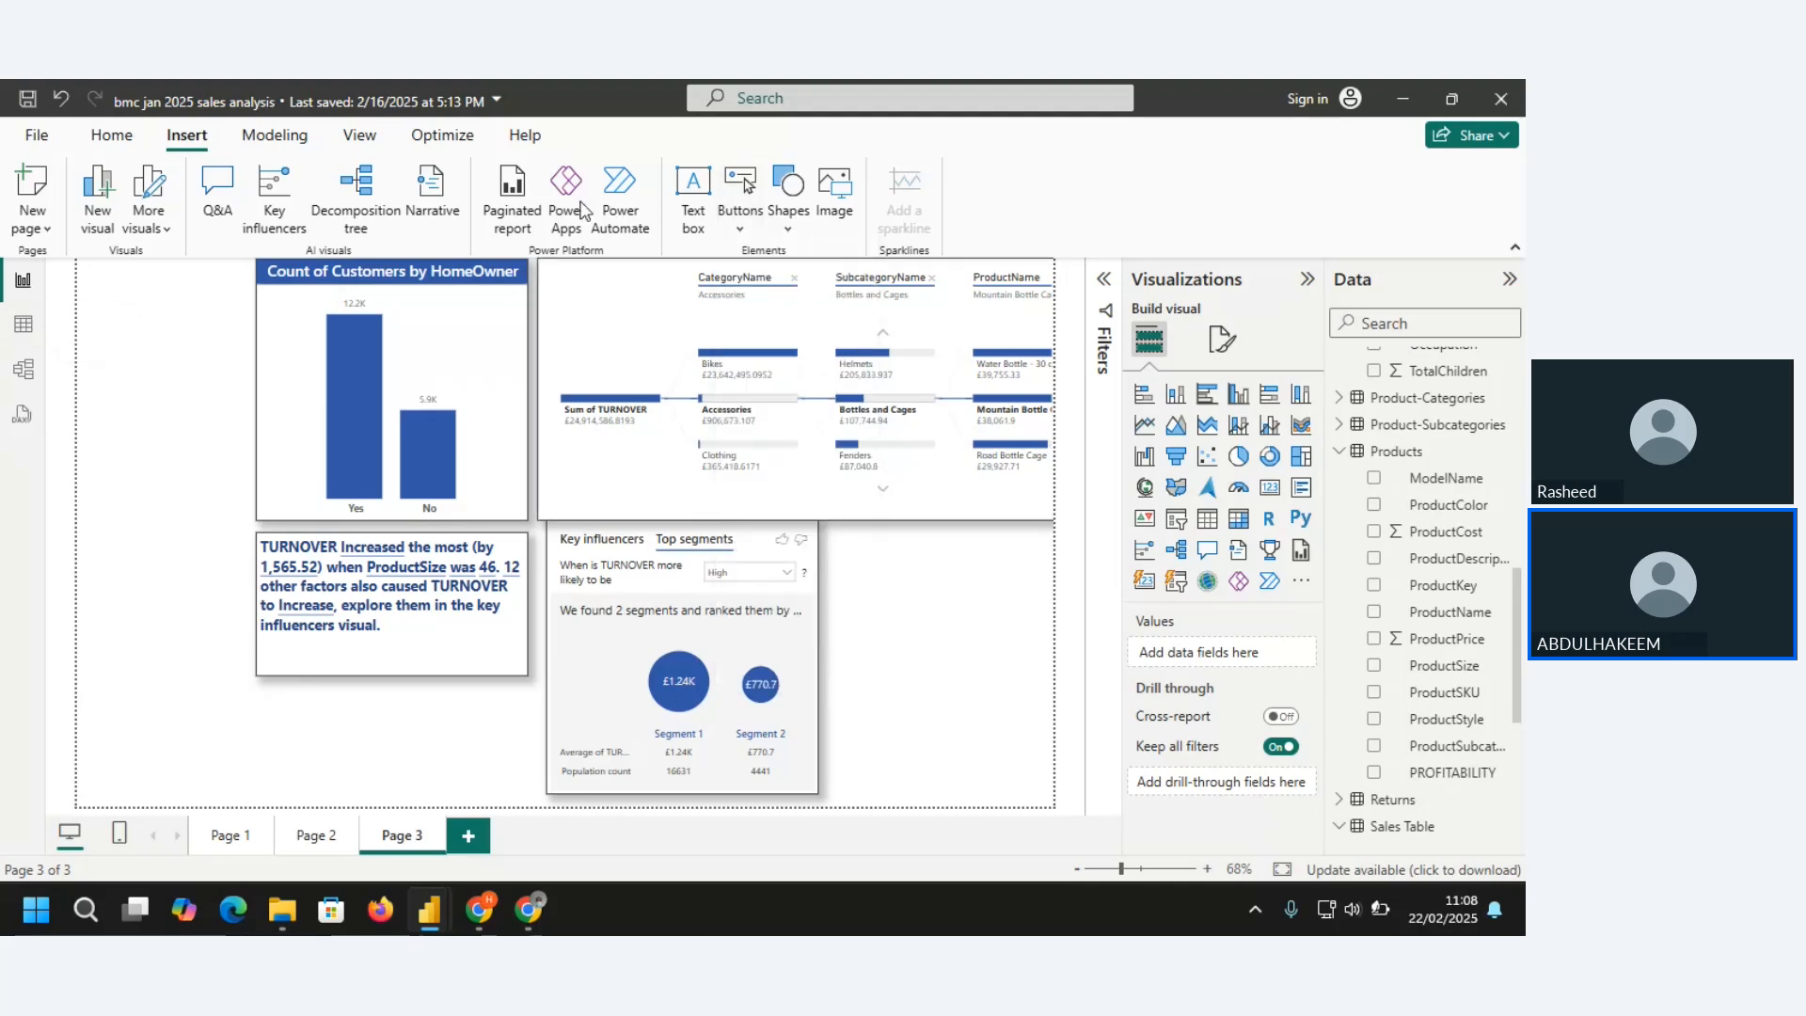
click(738, 229)
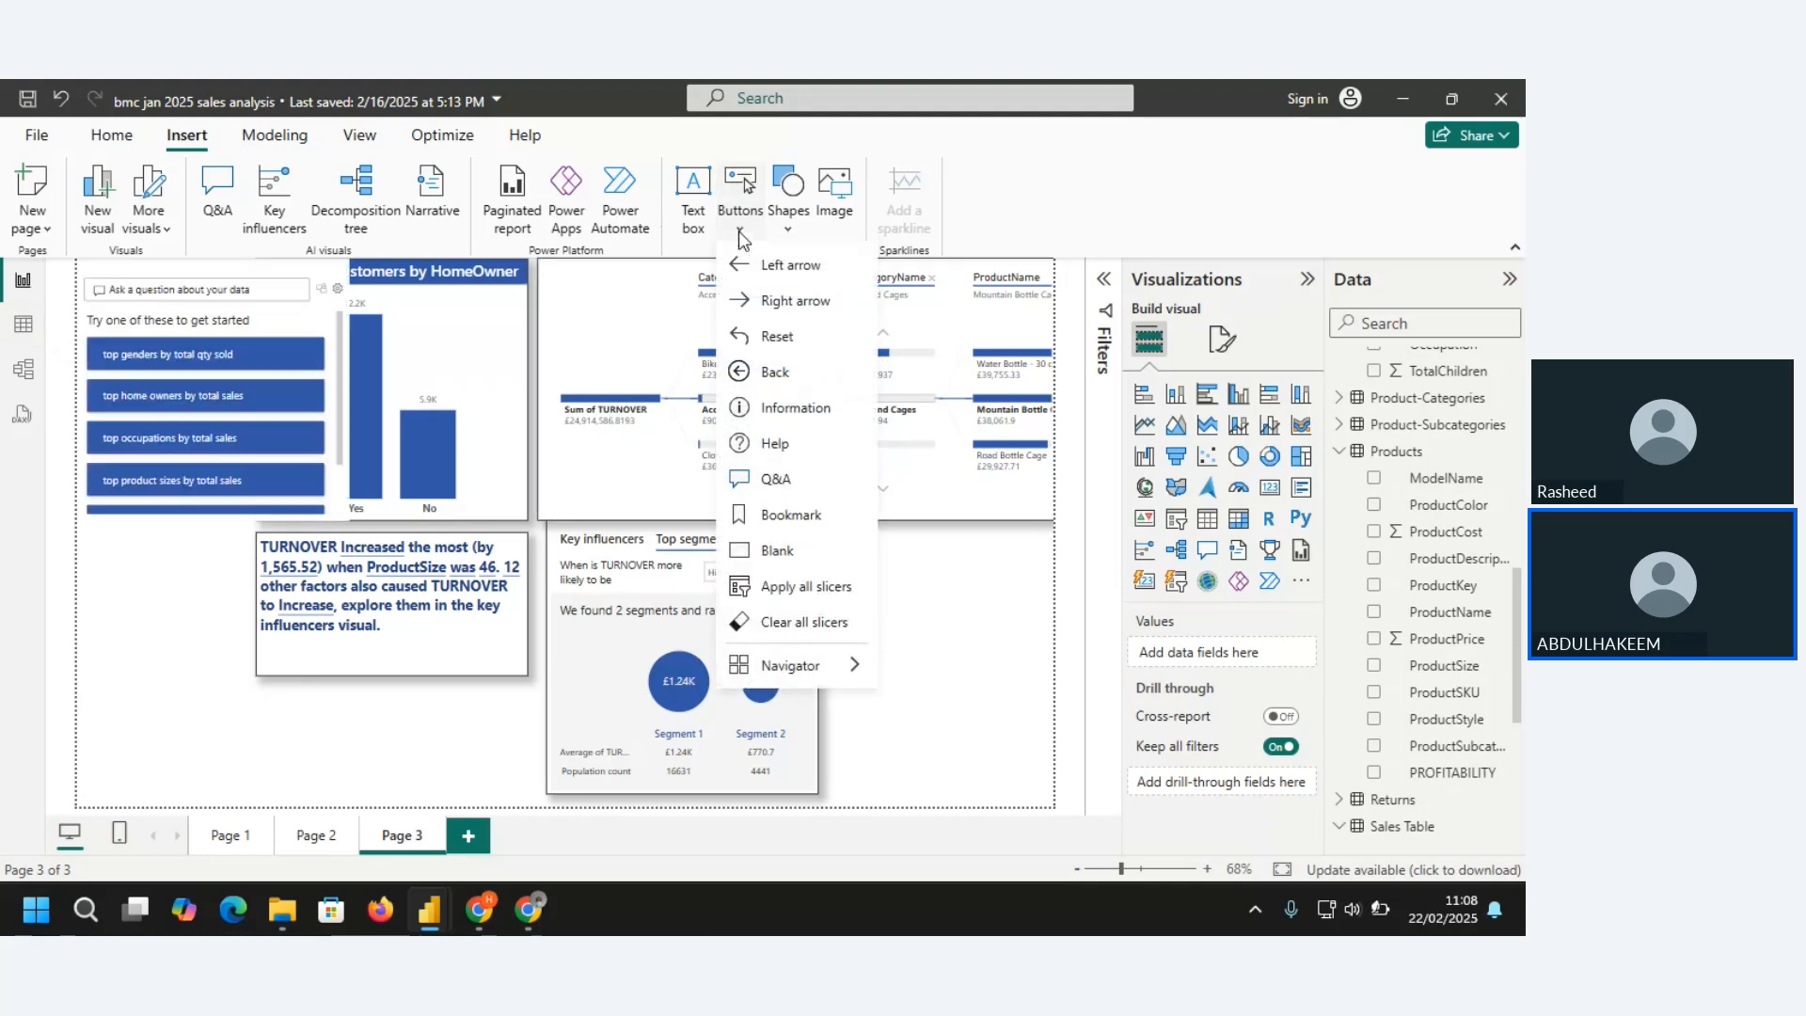
click(279, 307)
key(Delete)
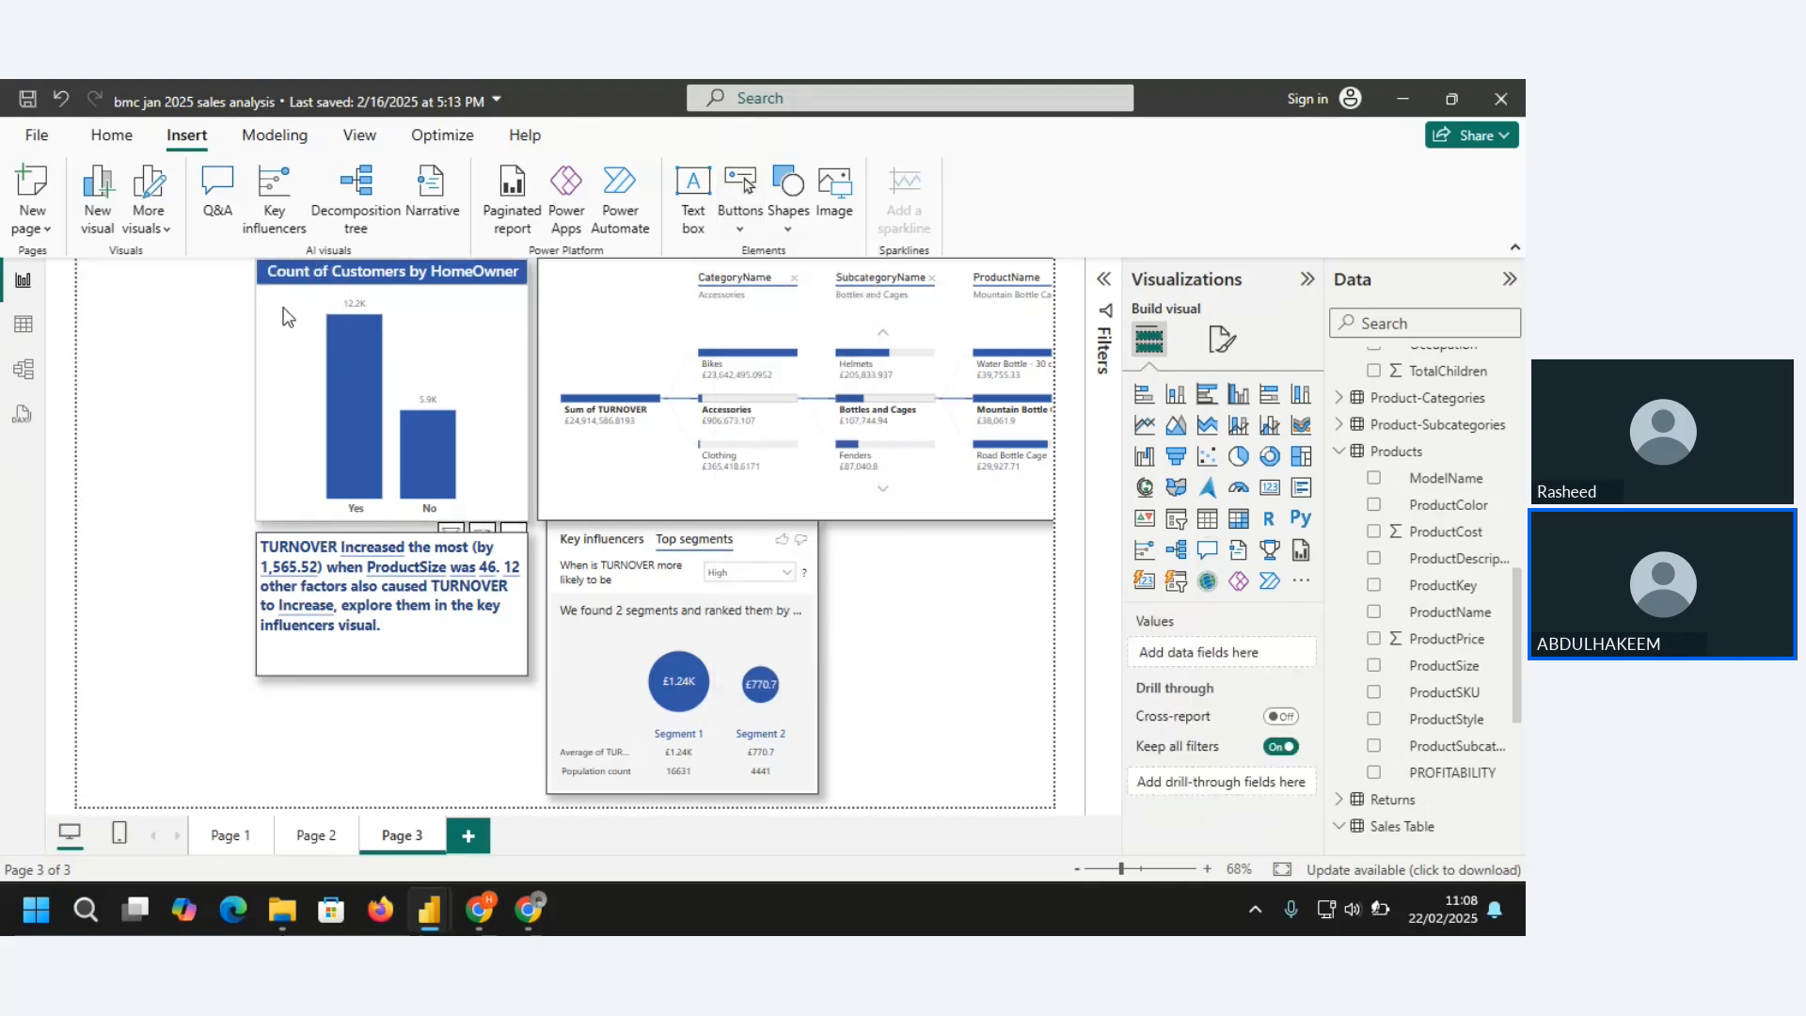
Insert an Information button on Page 3, place it in the page's lower-left corner, and enlarge it
click(738, 229)
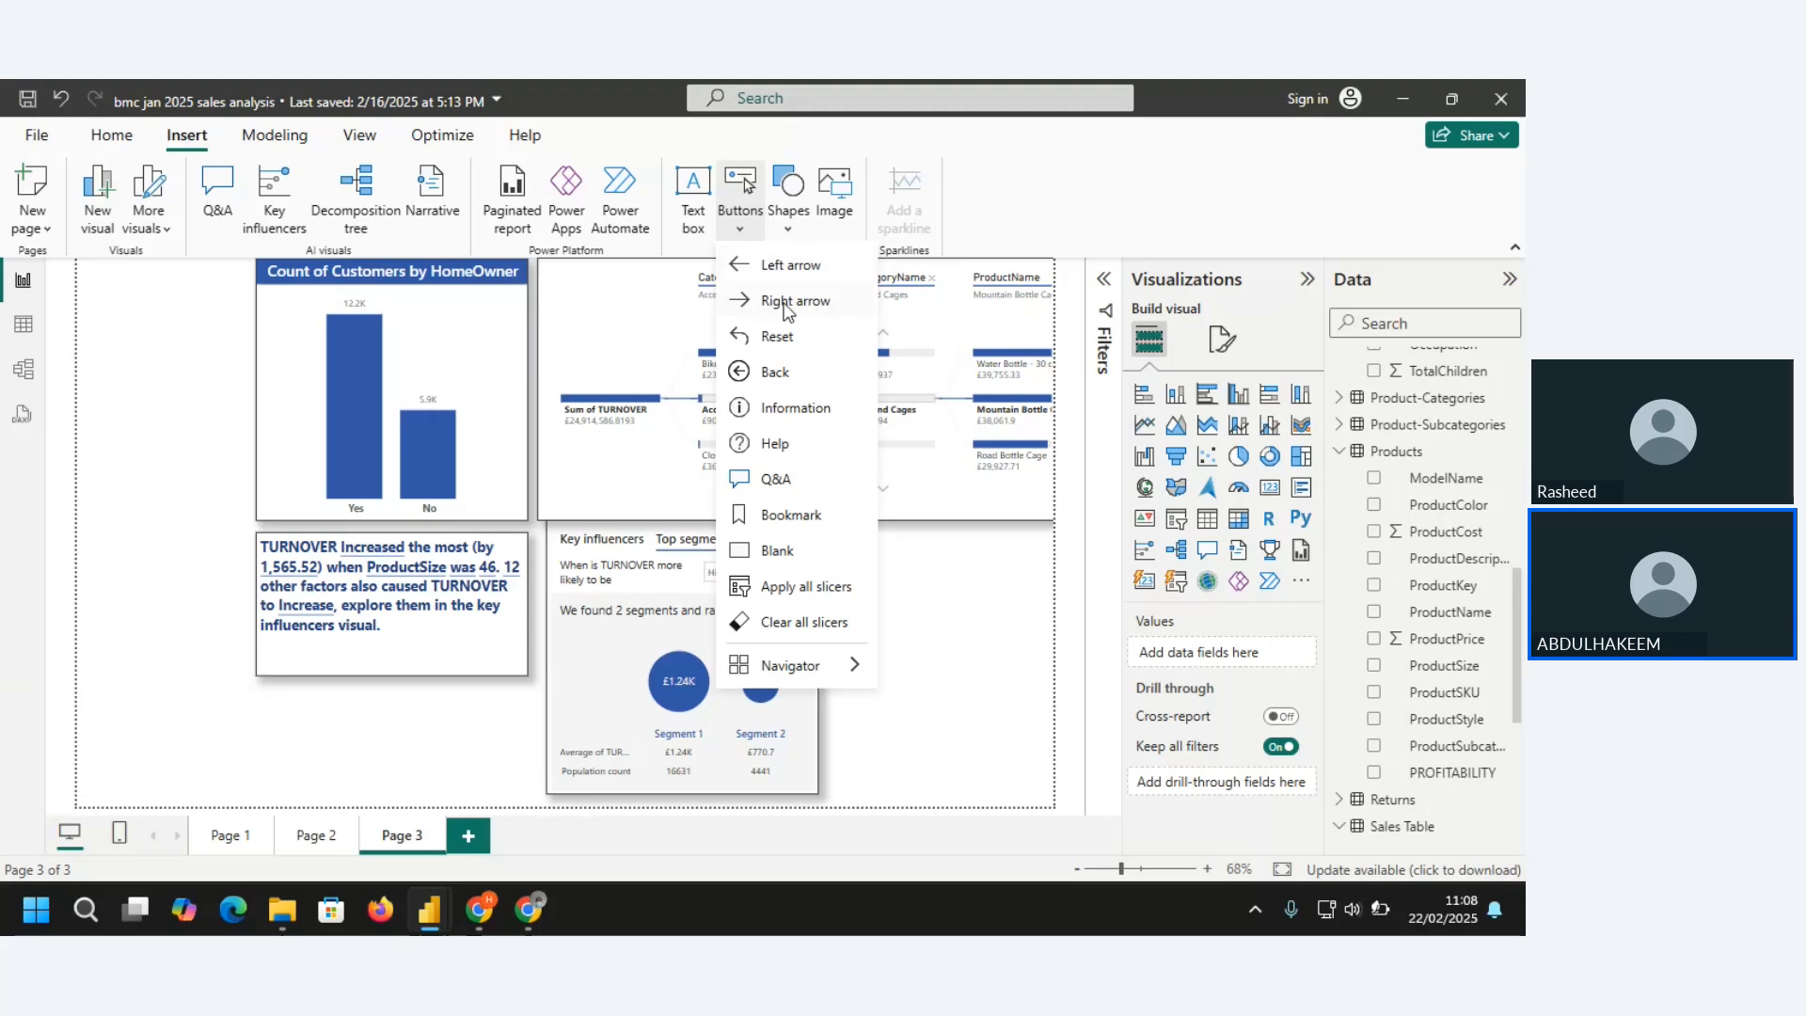
click(777, 410)
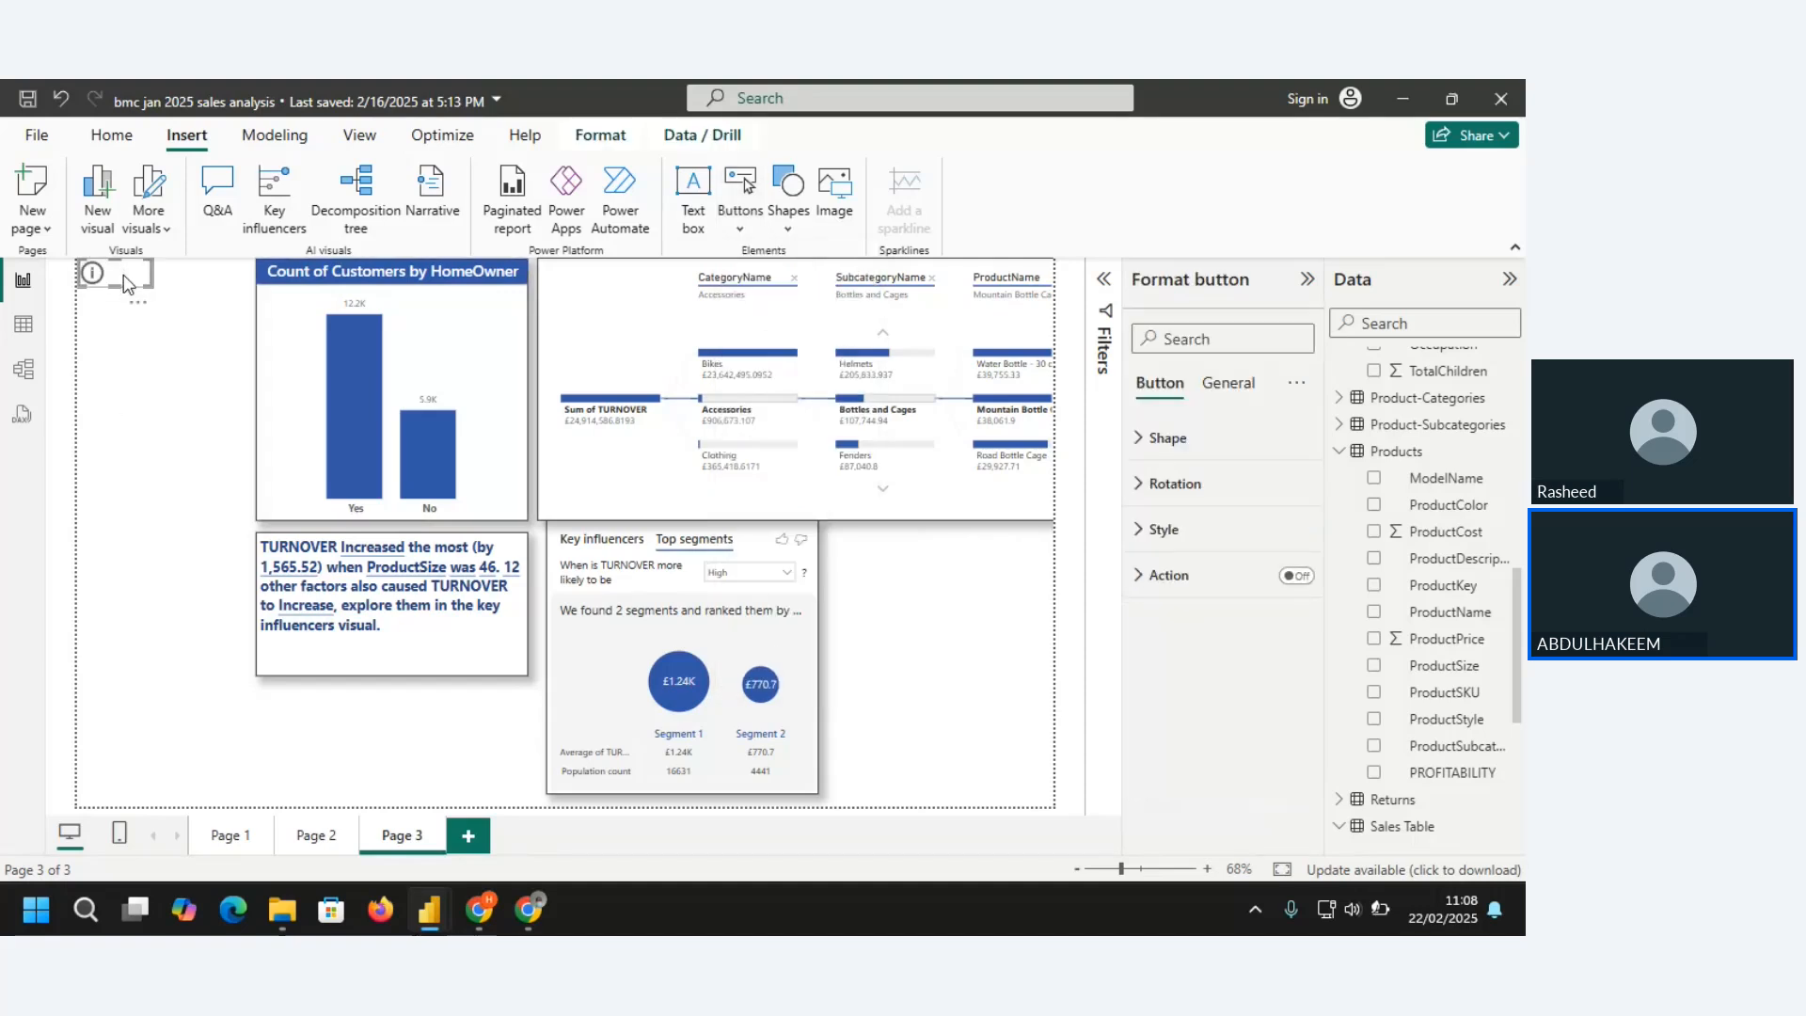
drag(122, 273, 131, 786)
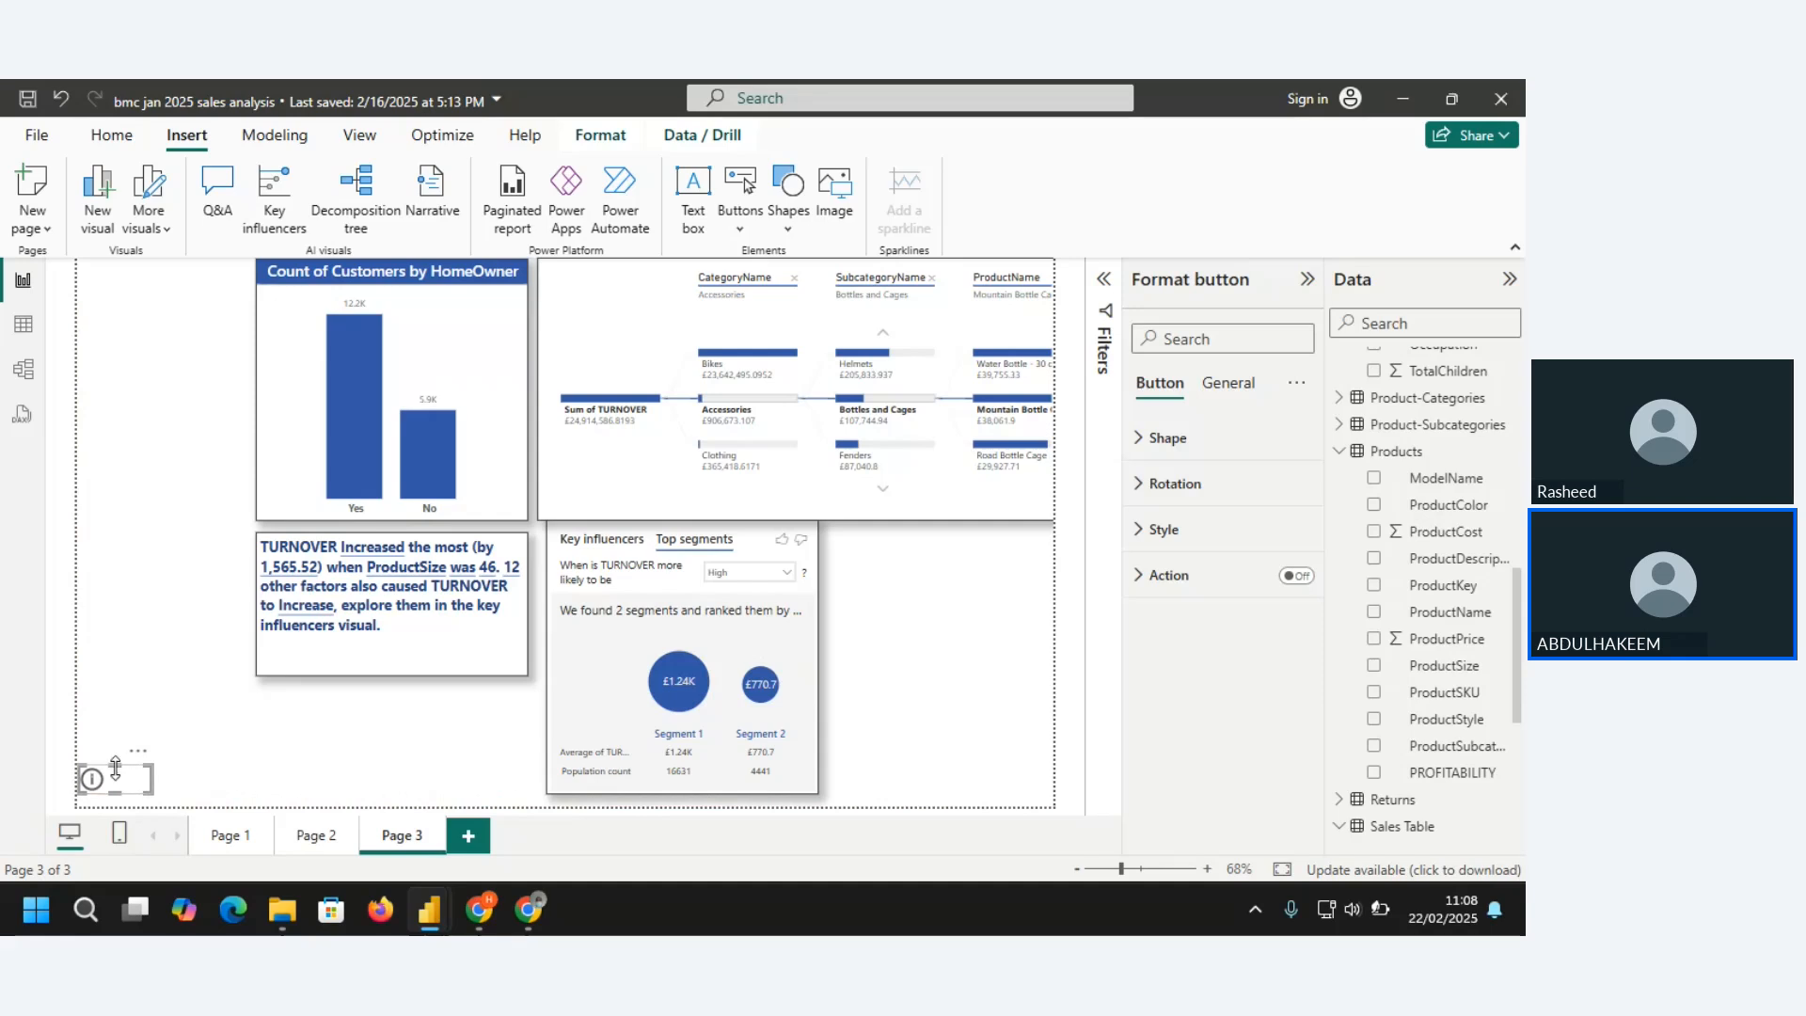
drag(113, 768, 137, 731)
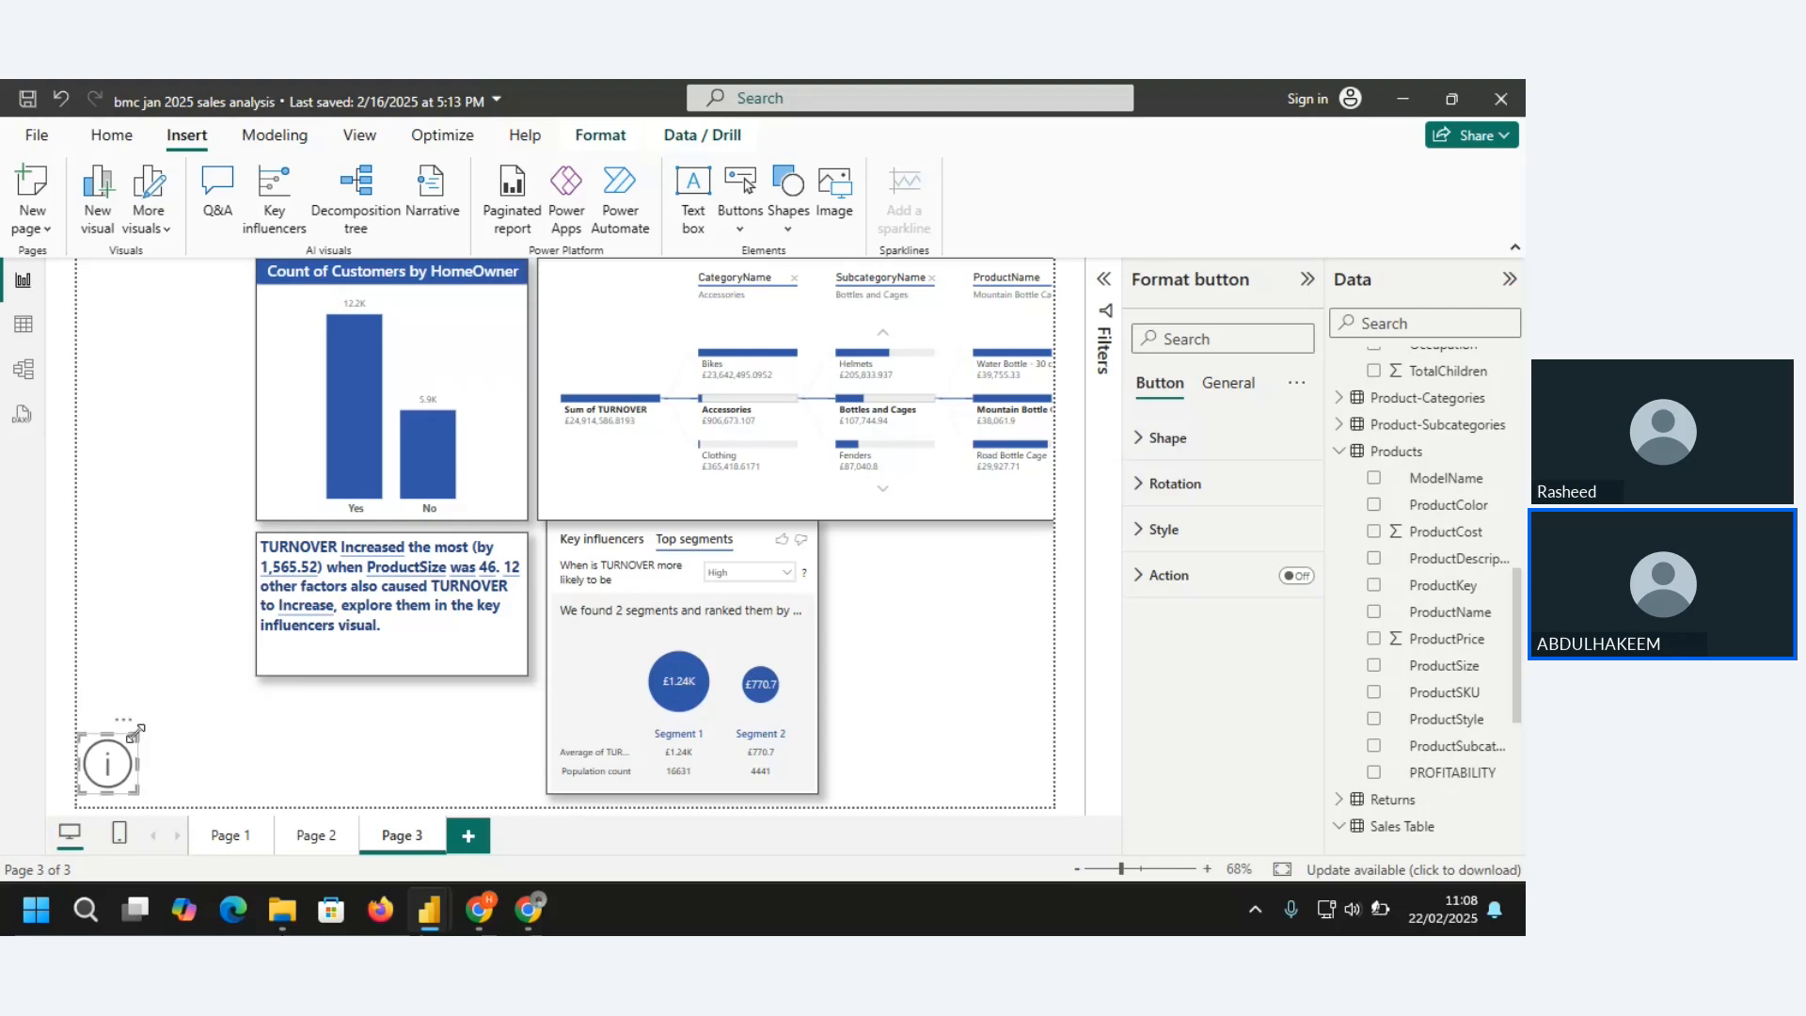
right_click(95, 778)
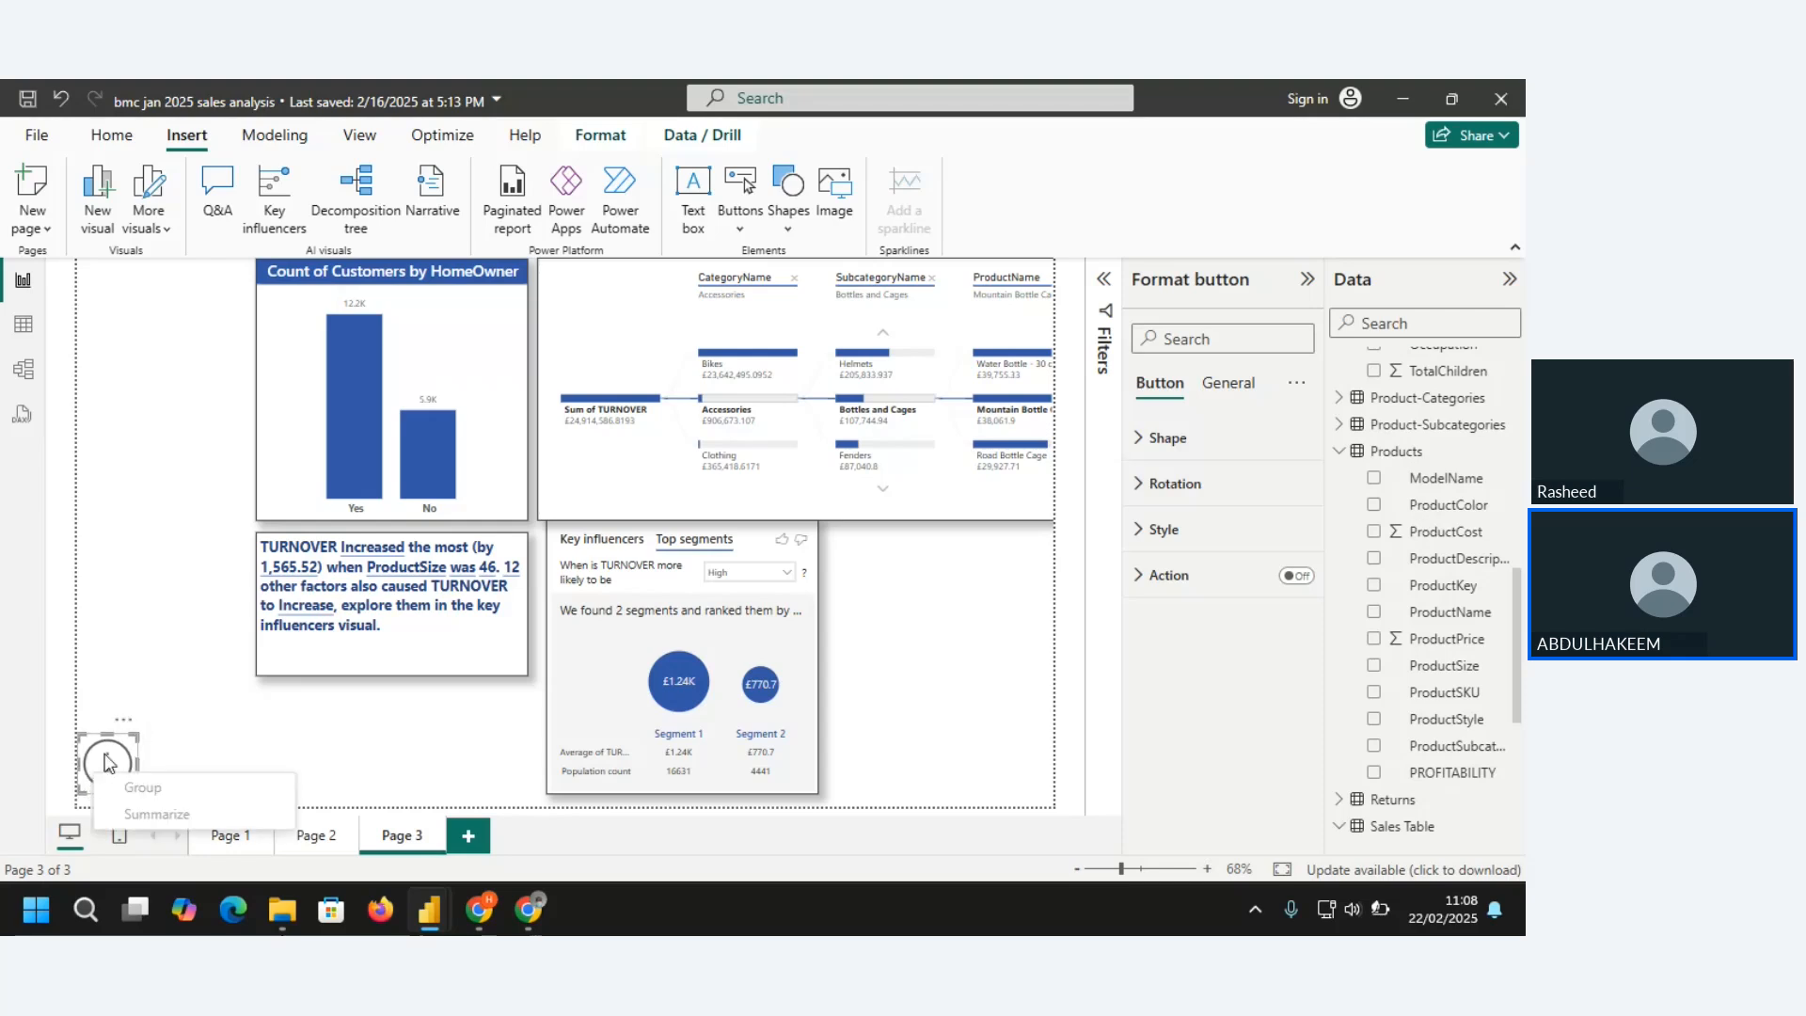
click(107, 763)
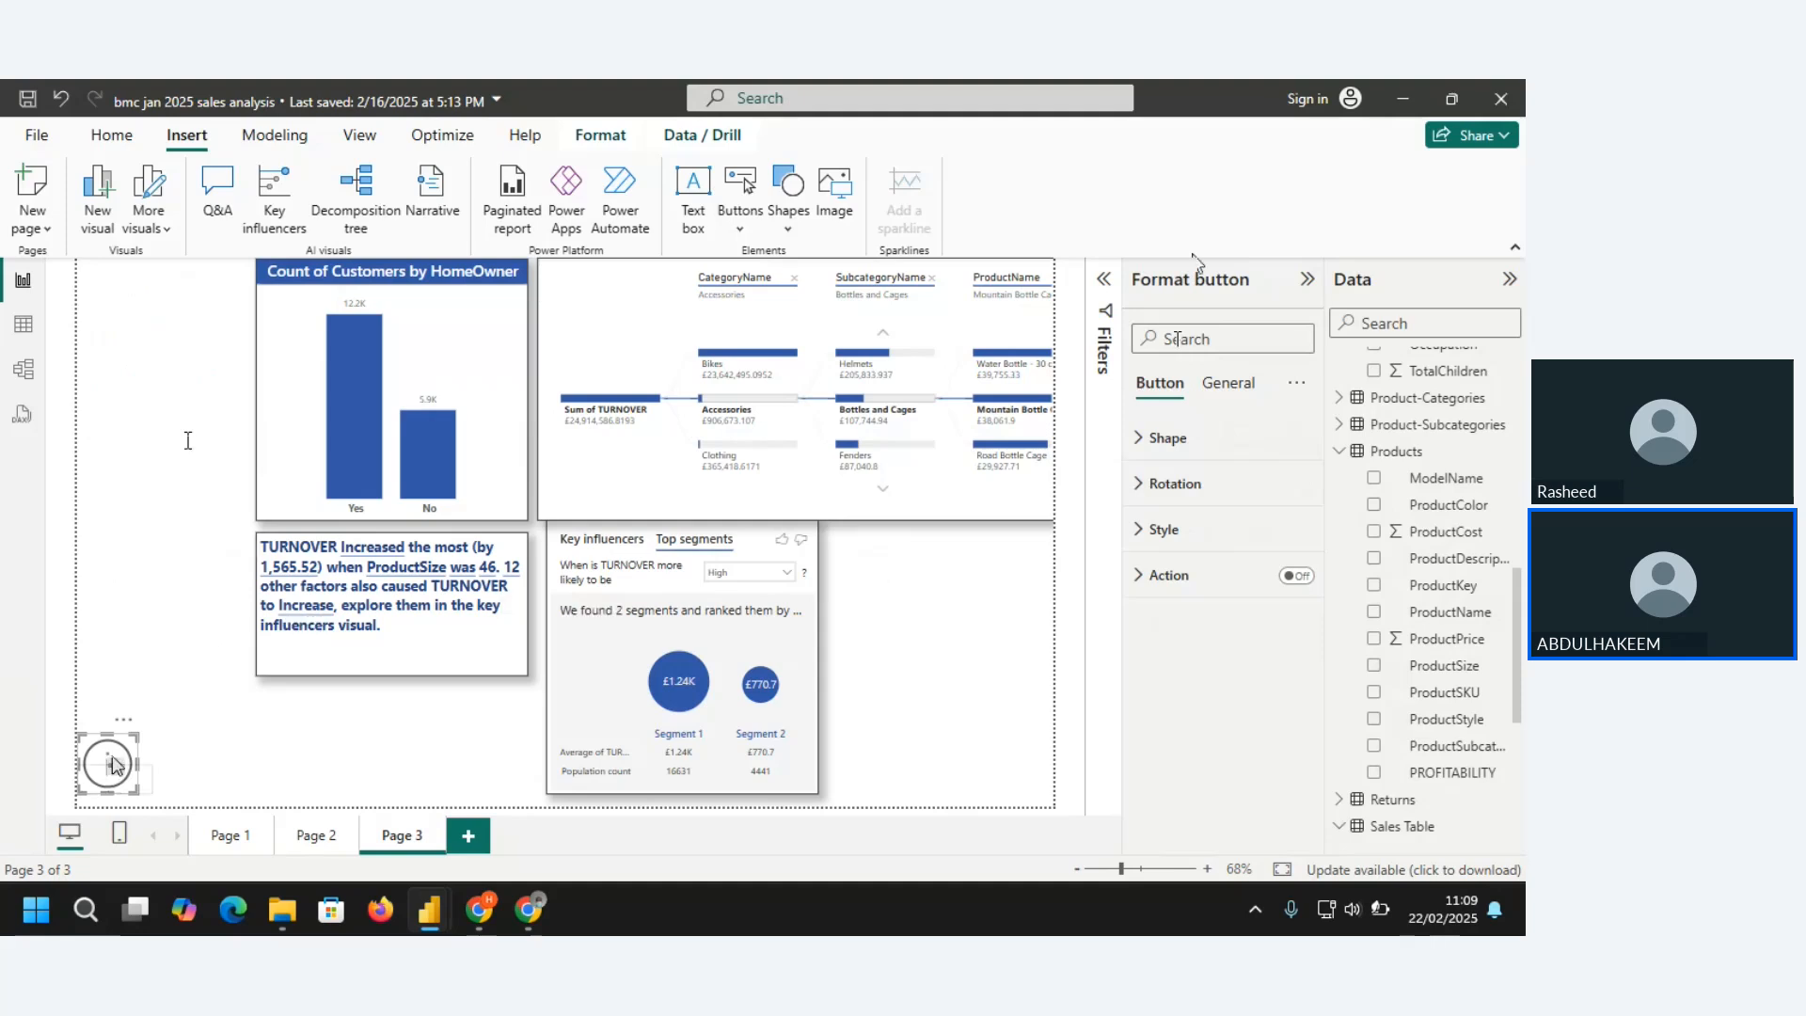
Set the Information button's On hover rectangle shape to 14 px rounded corners and open its rotation settings
click(1166, 438)
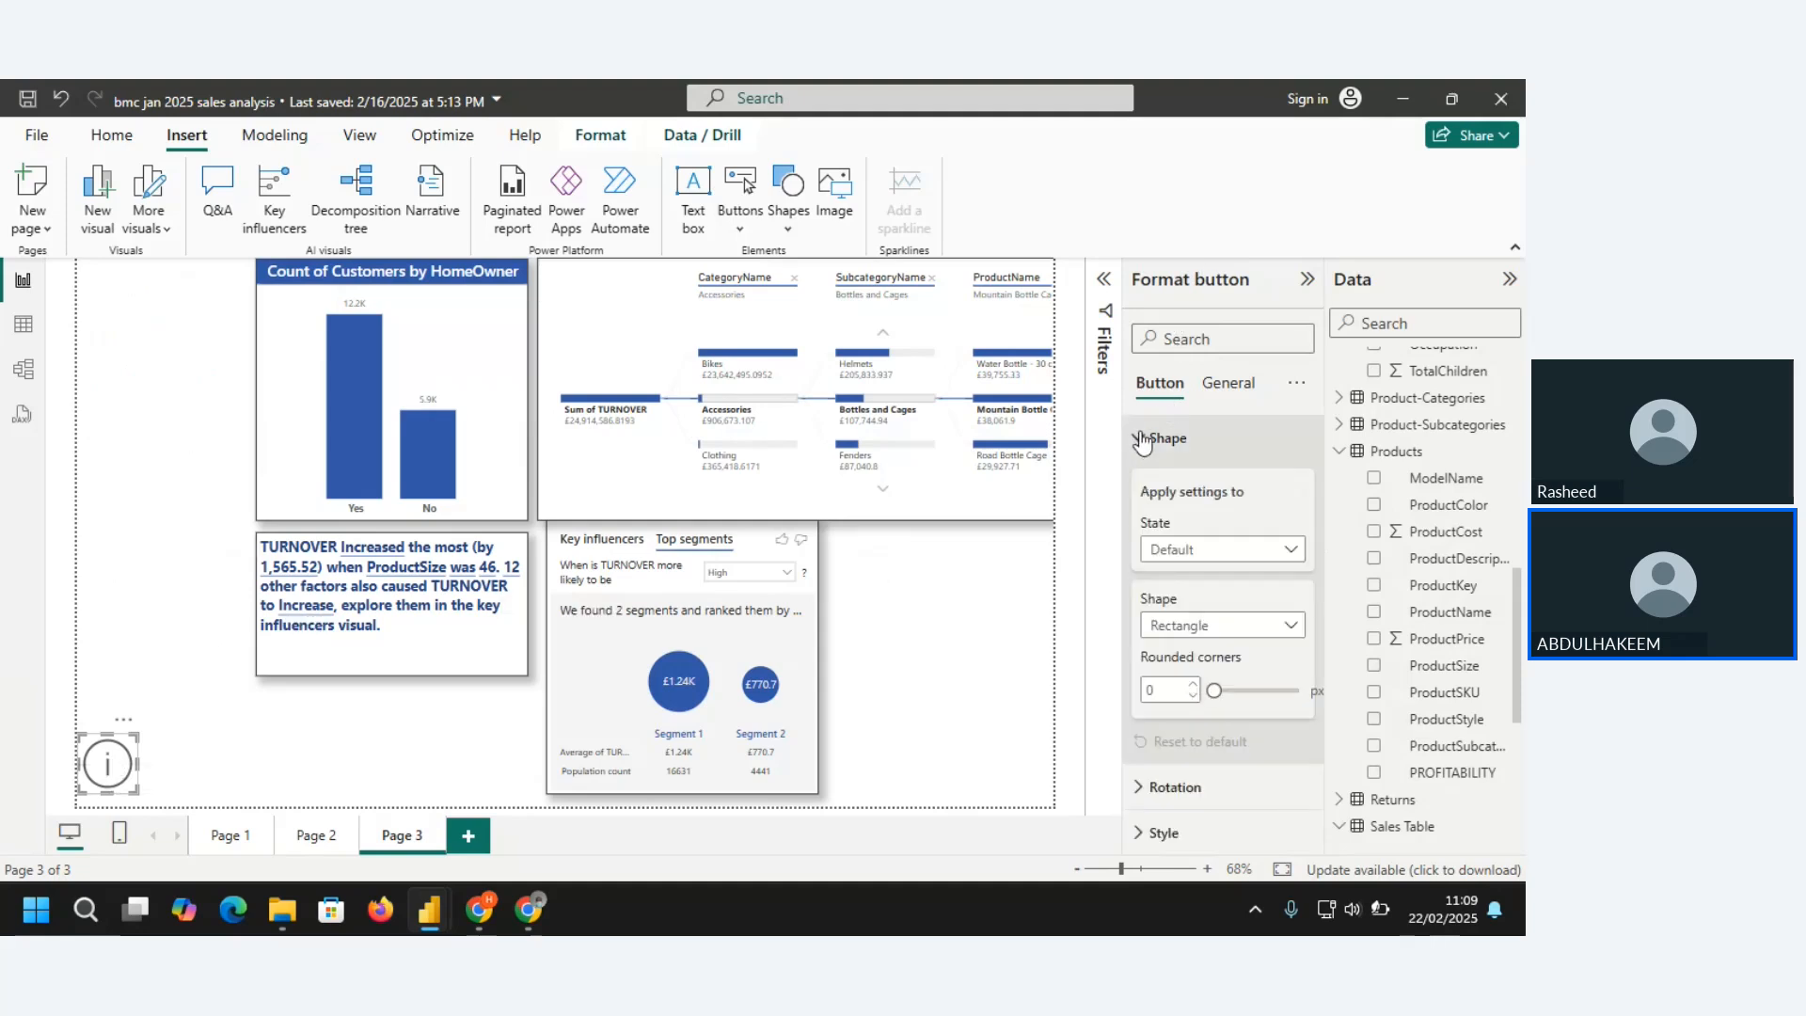
click(1301, 553)
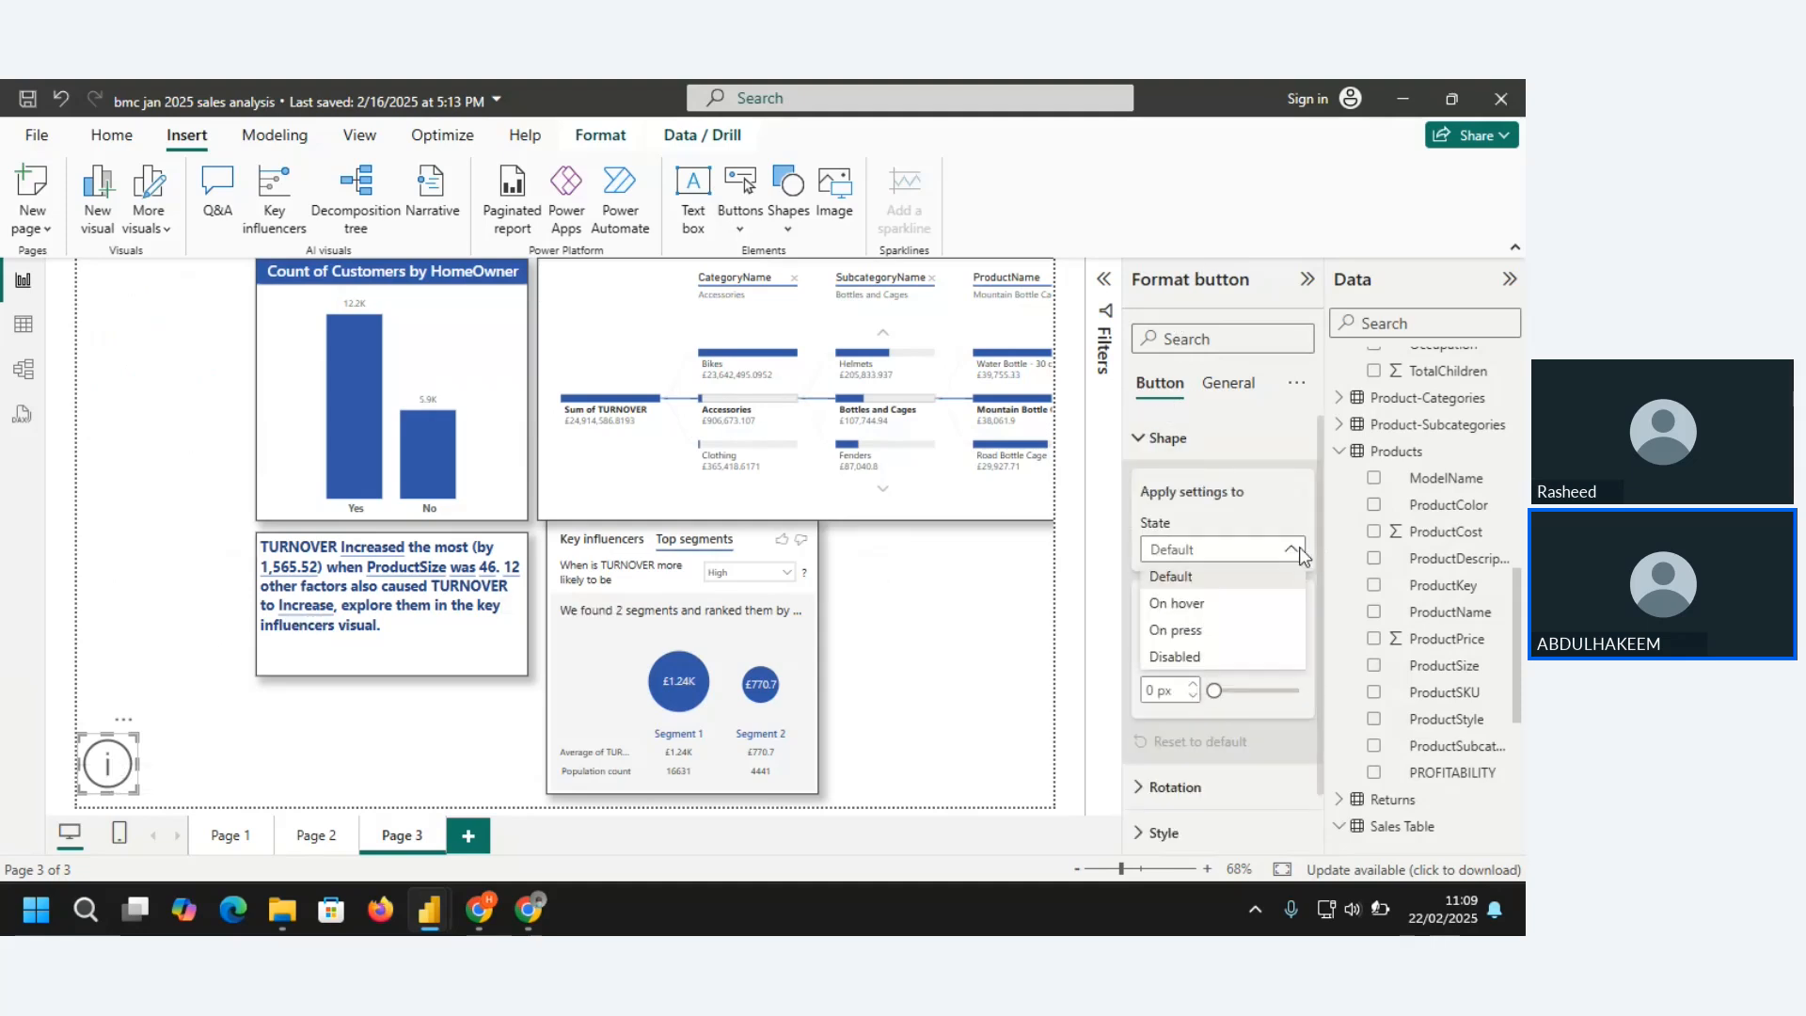
click(1181, 604)
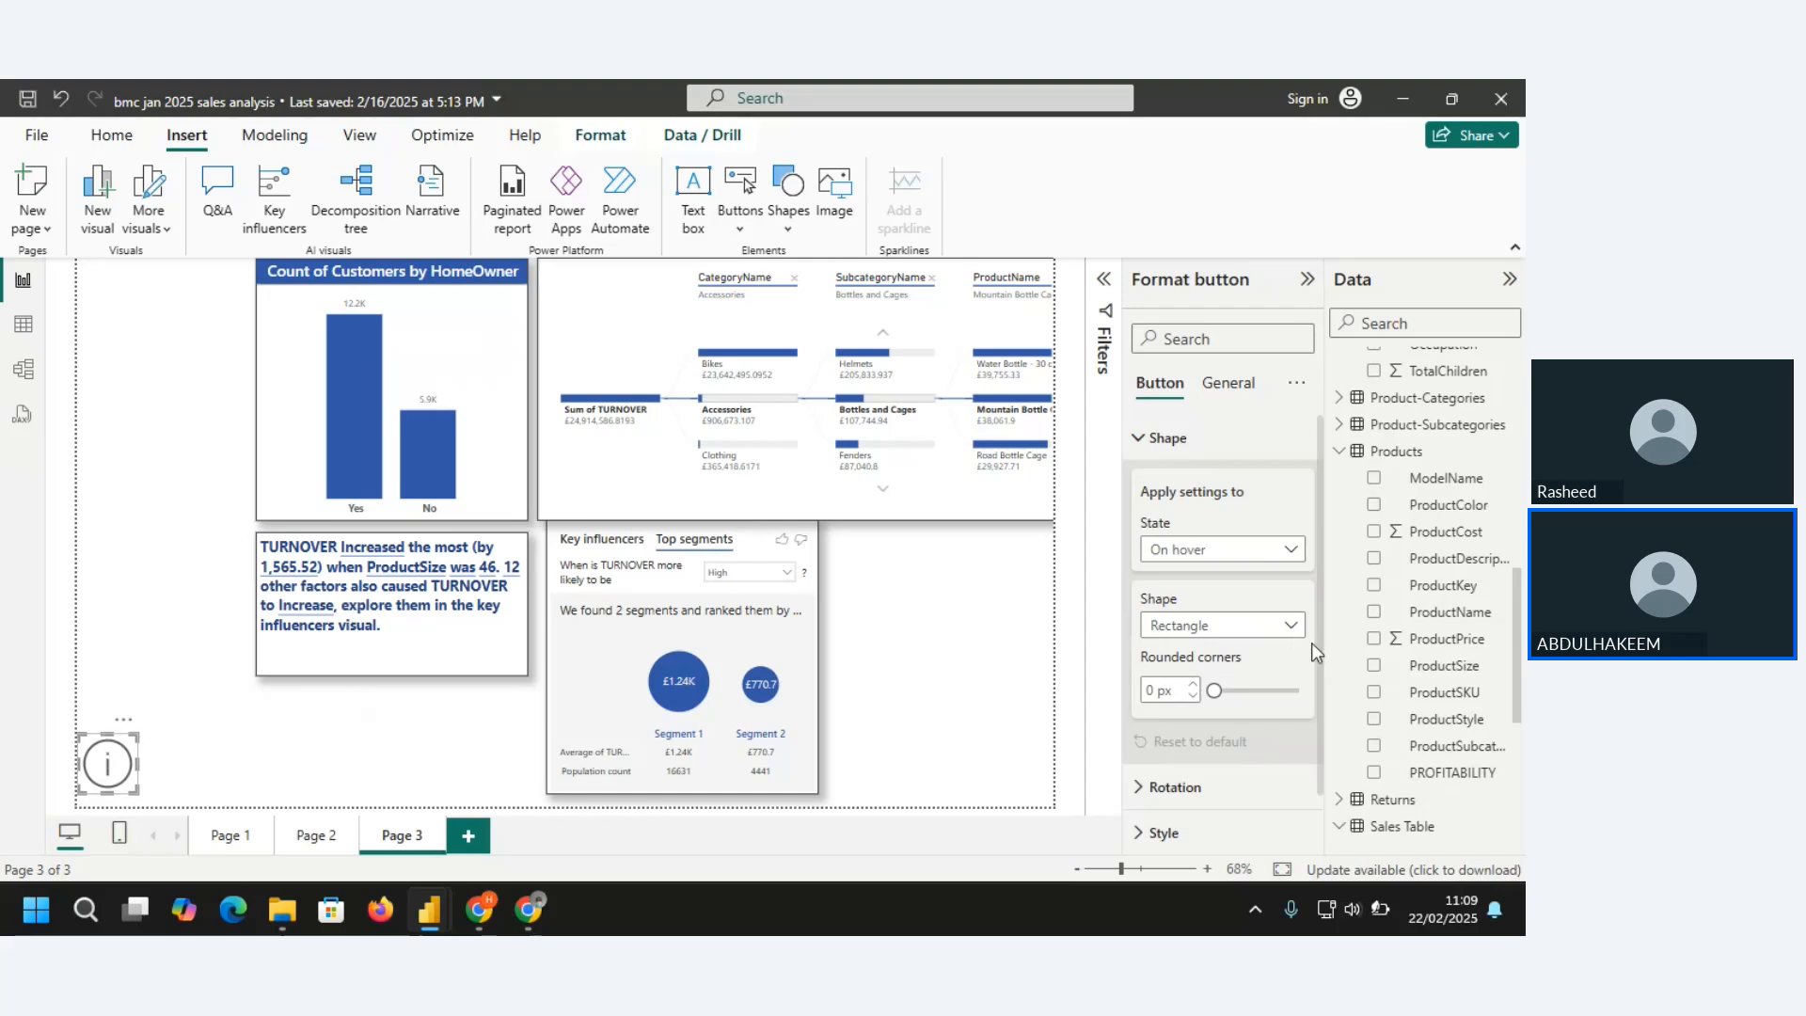
click(1291, 628)
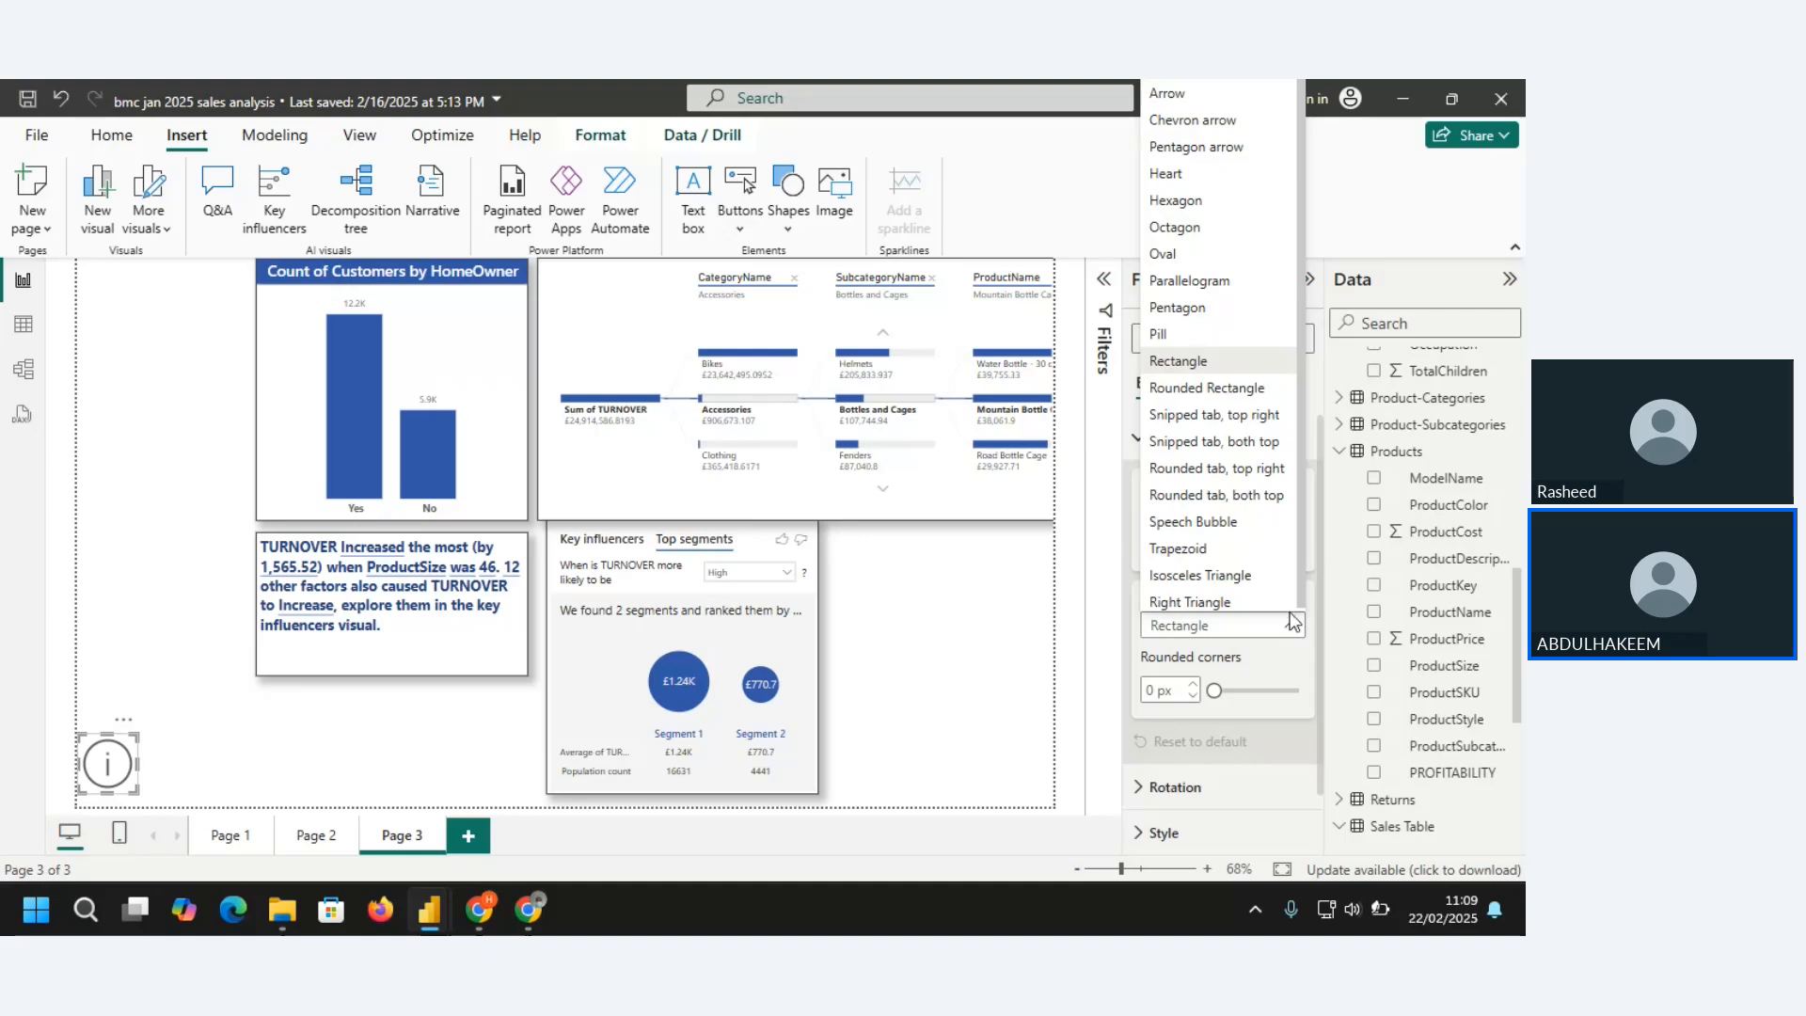
click(1293, 631)
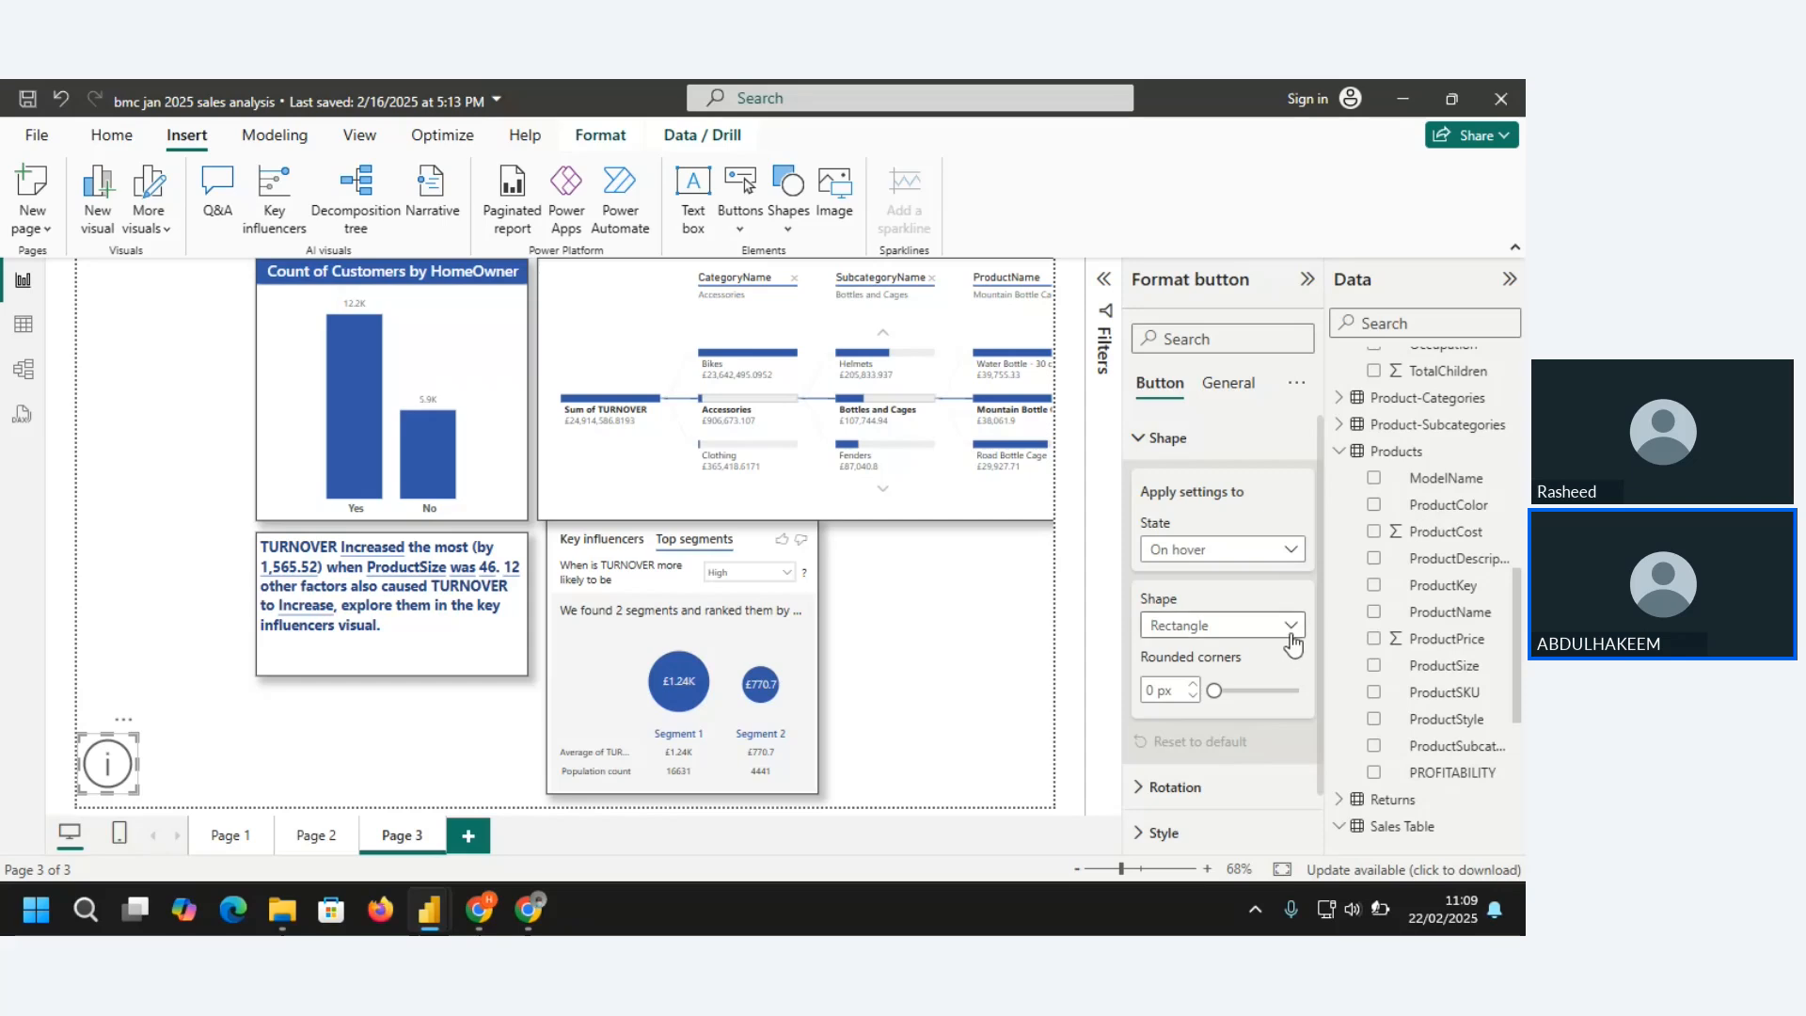
drag(1214, 690, 1225, 692)
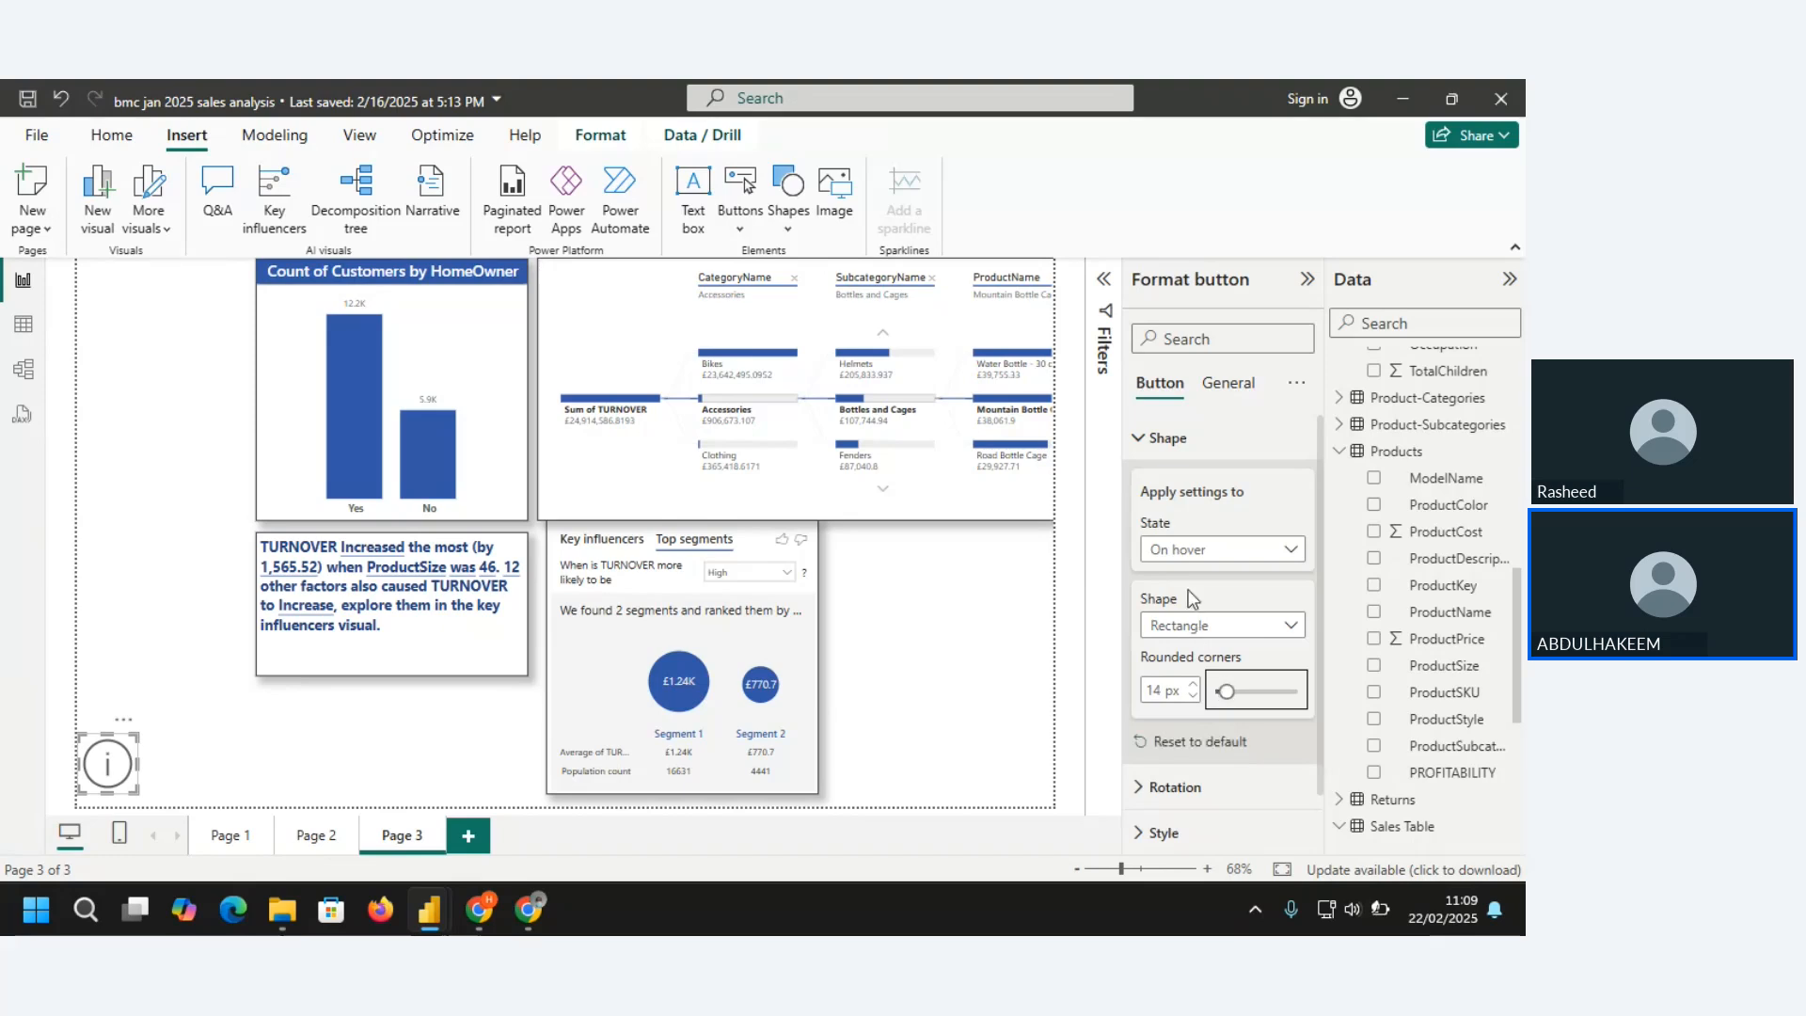
click(1141, 438)
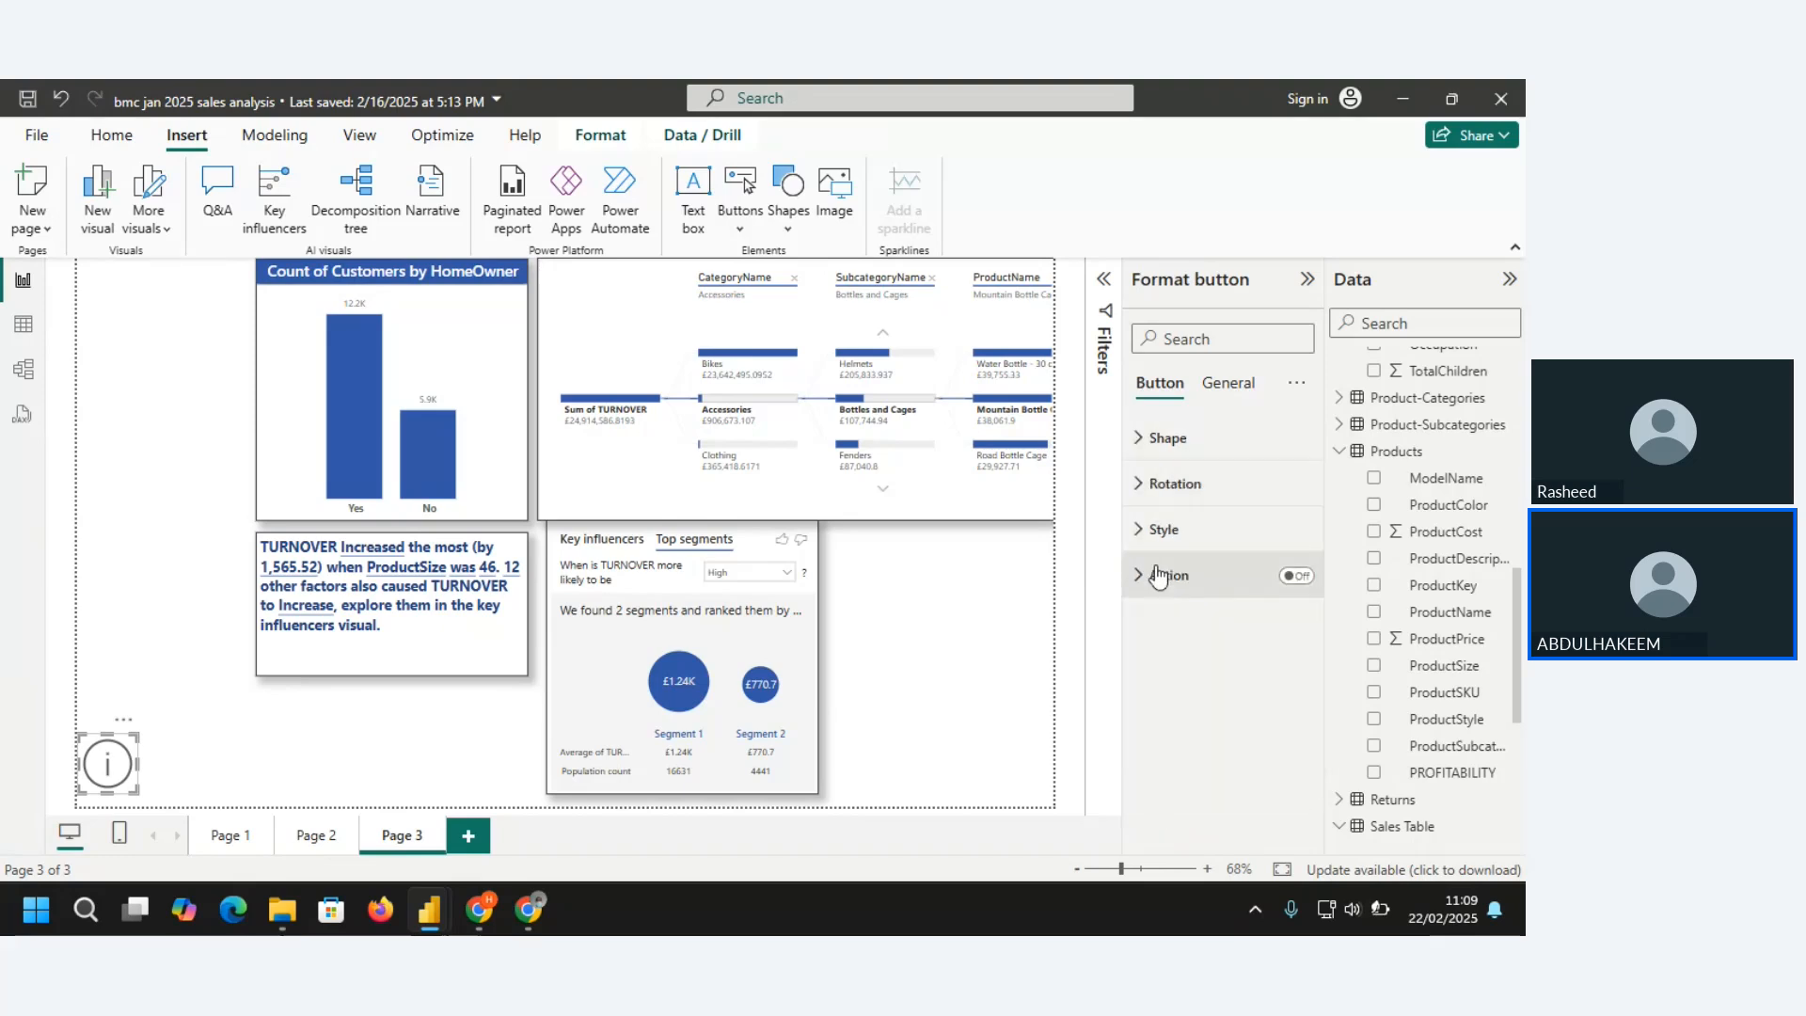
click(1141, 486)
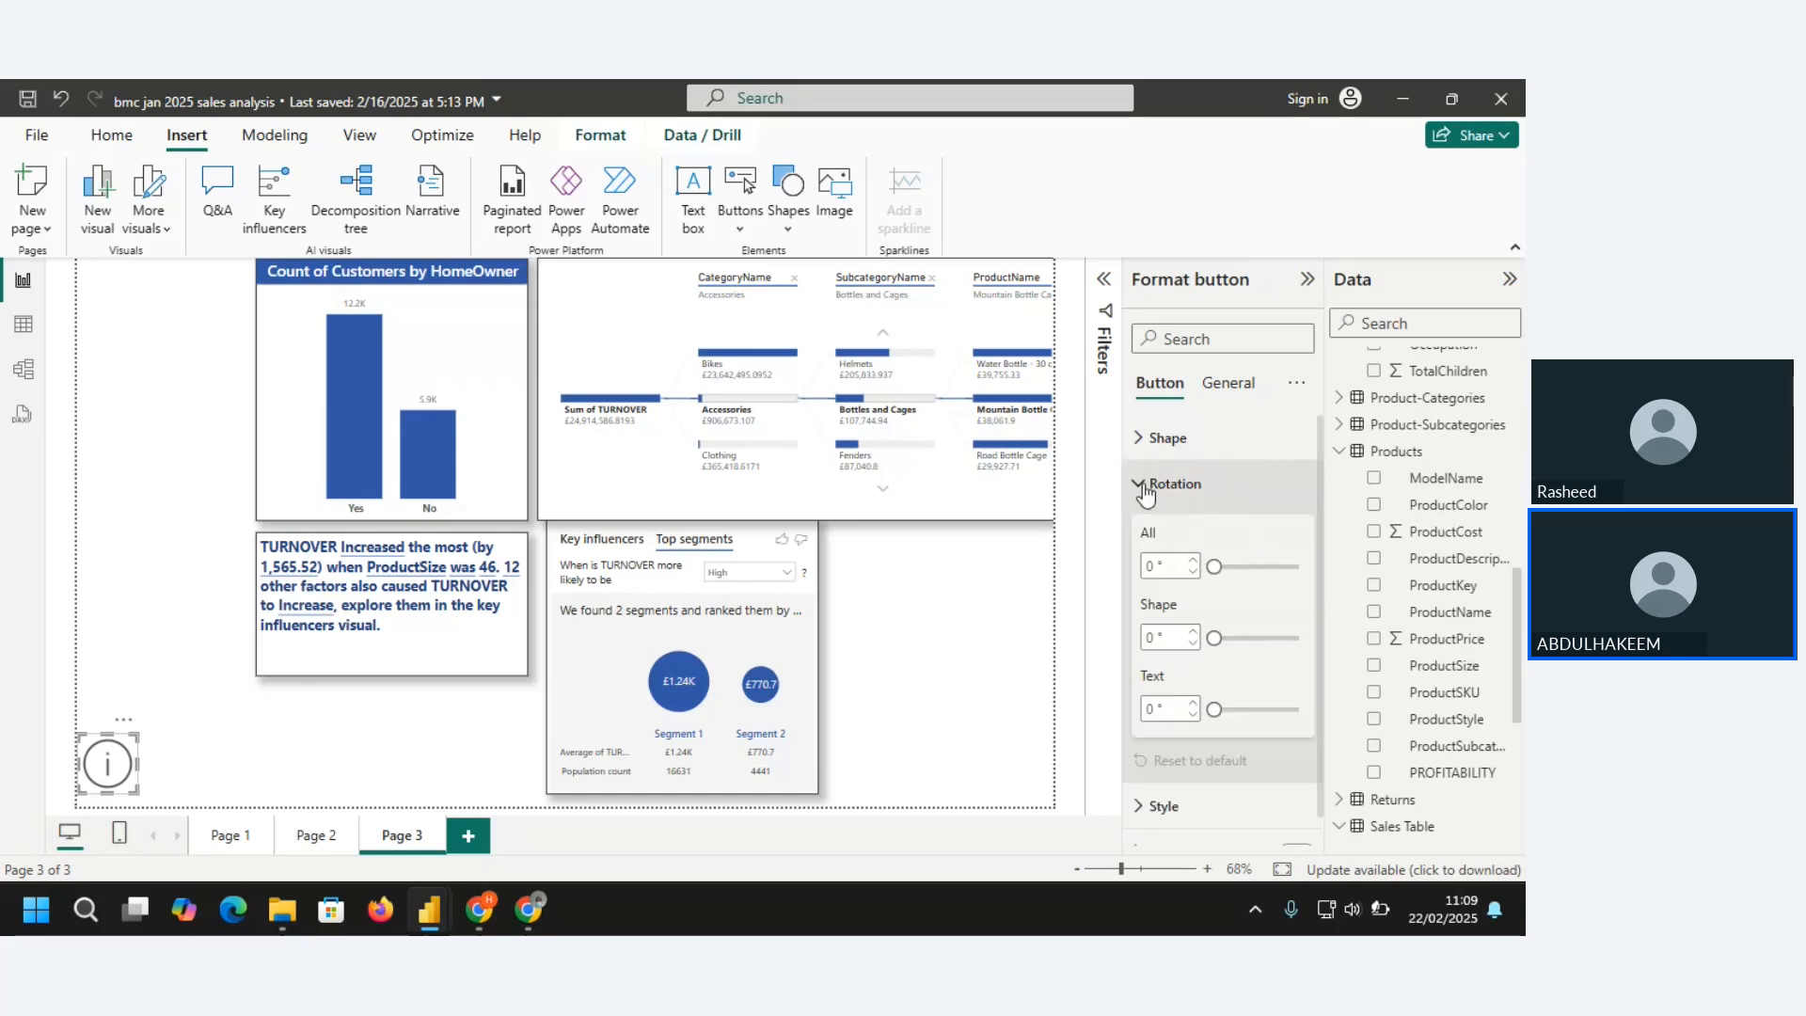
Turn on text for the Information button's On hover state and enter WEB as its text
click(1144, 487)
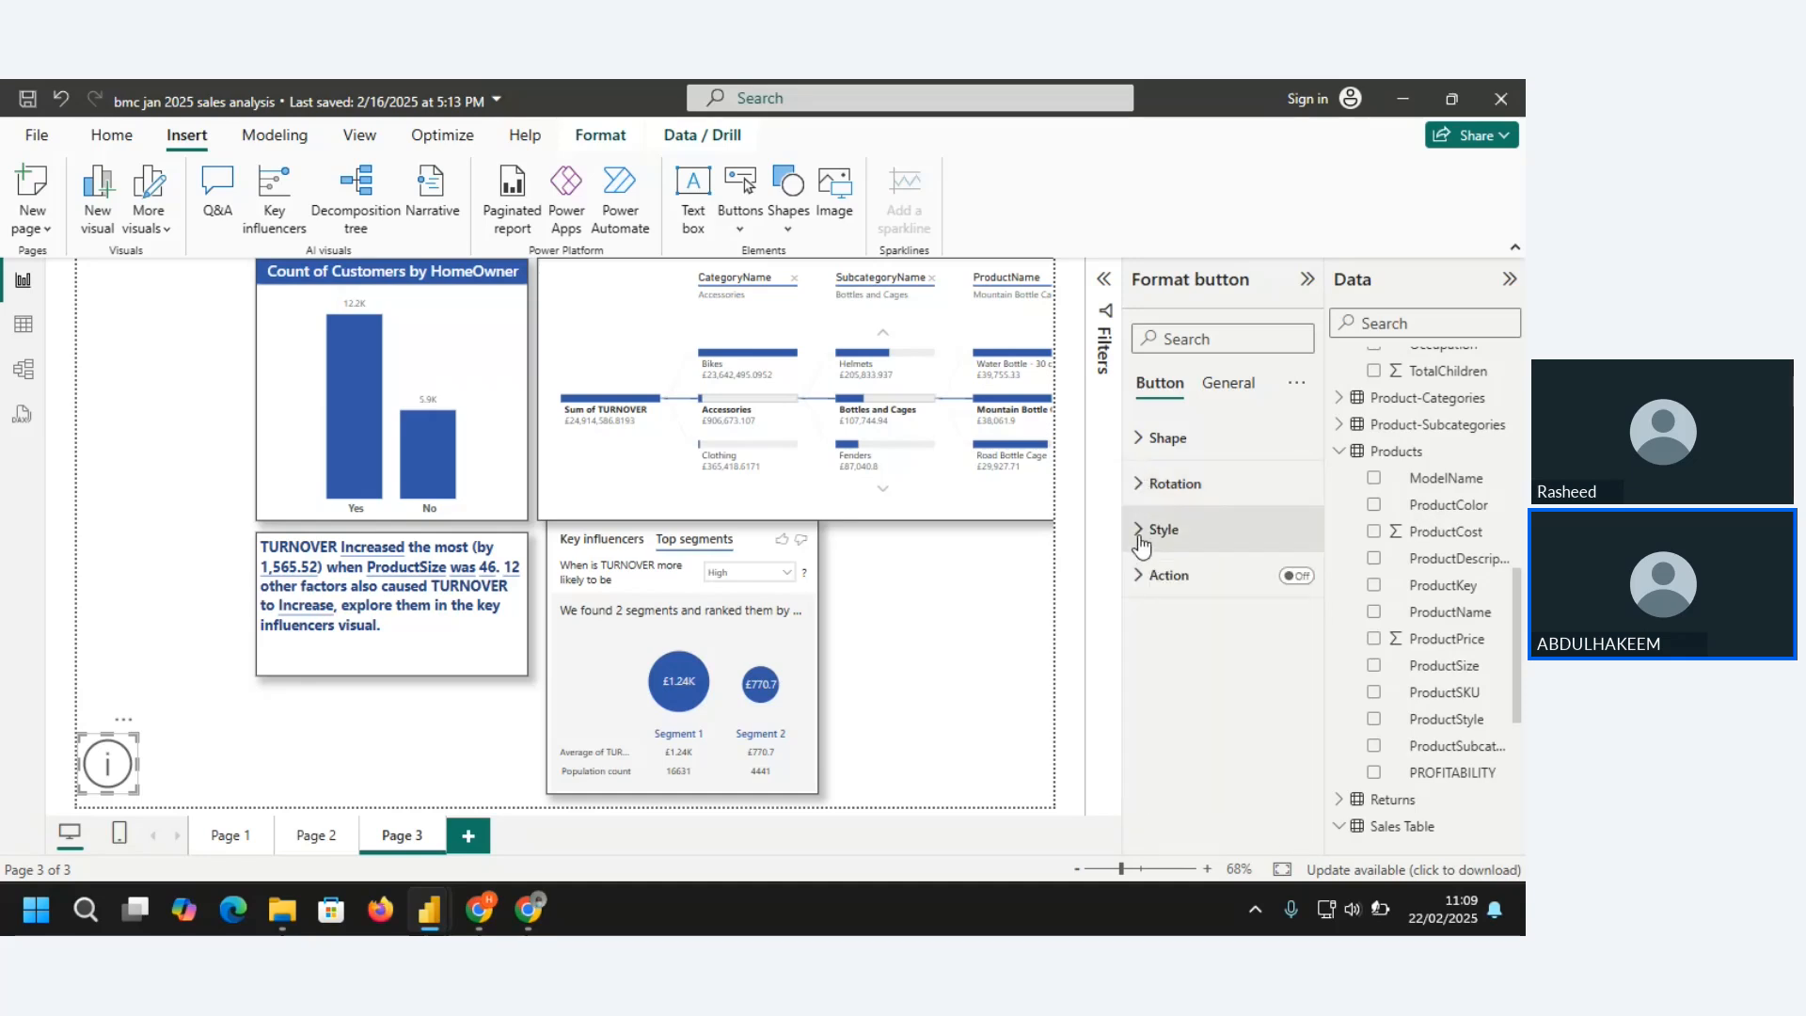
click(1142, 536)
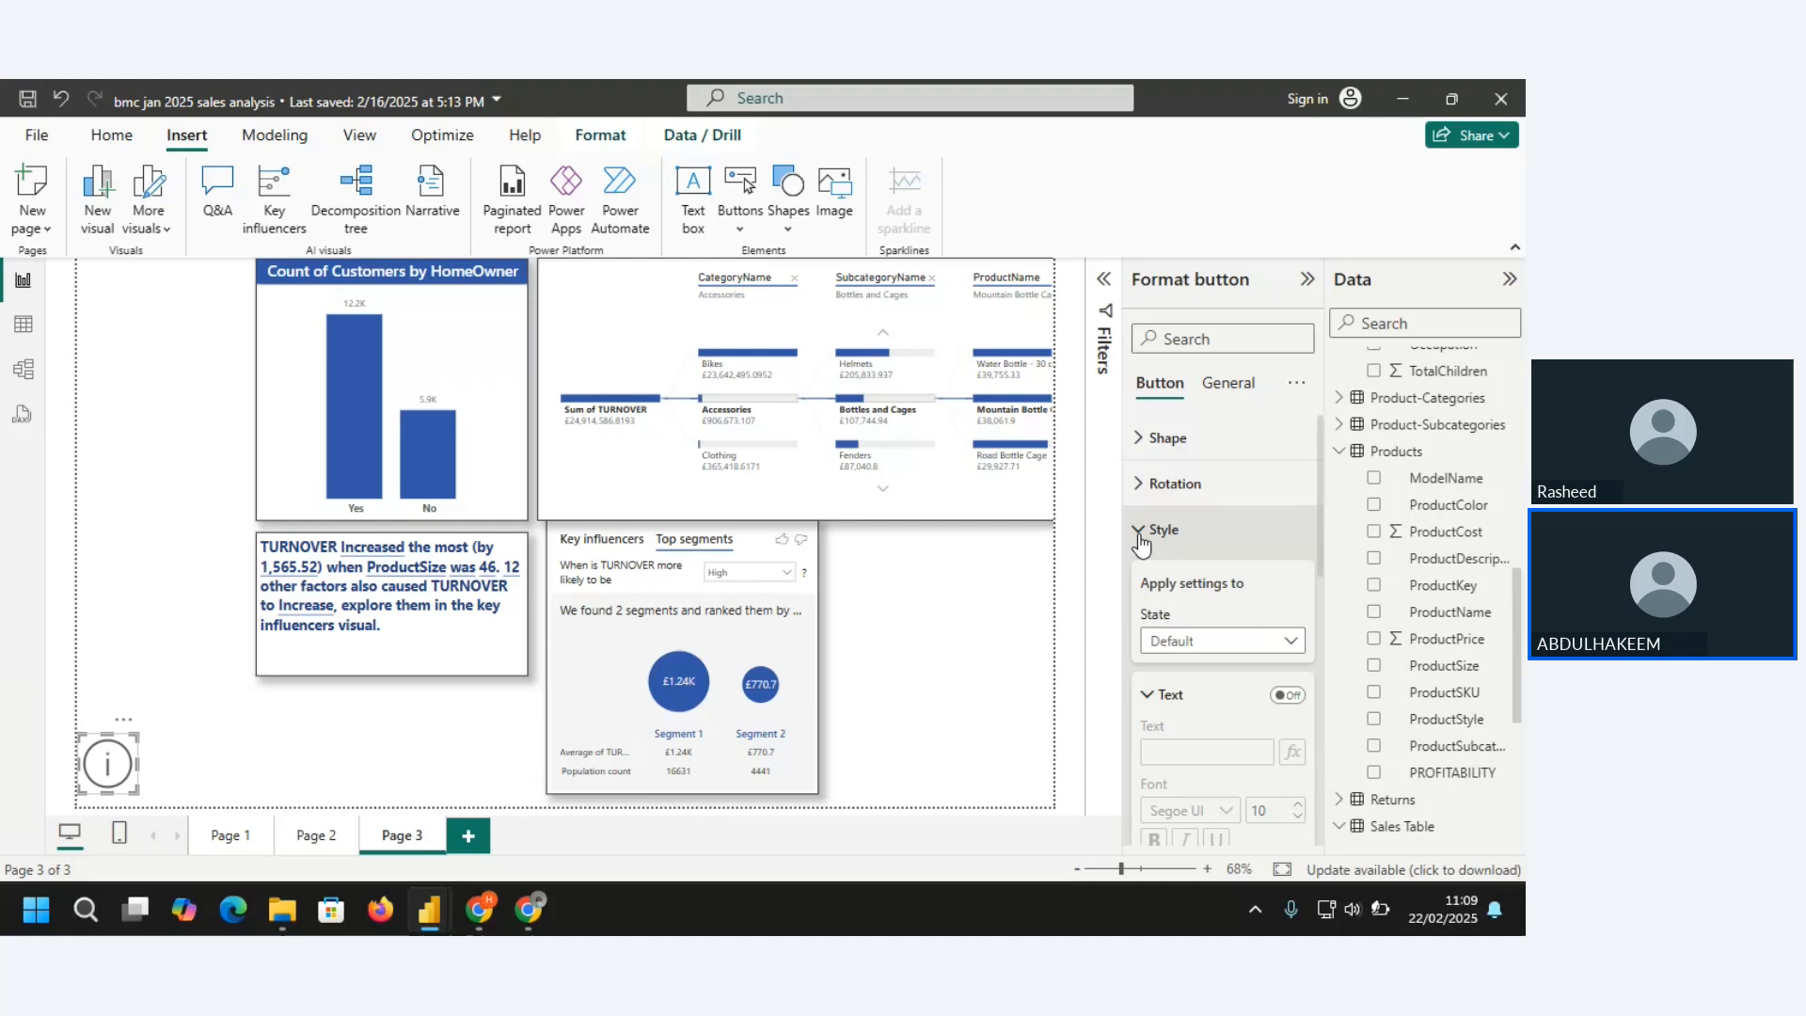
click(1292, 643)
click(1174, 695)
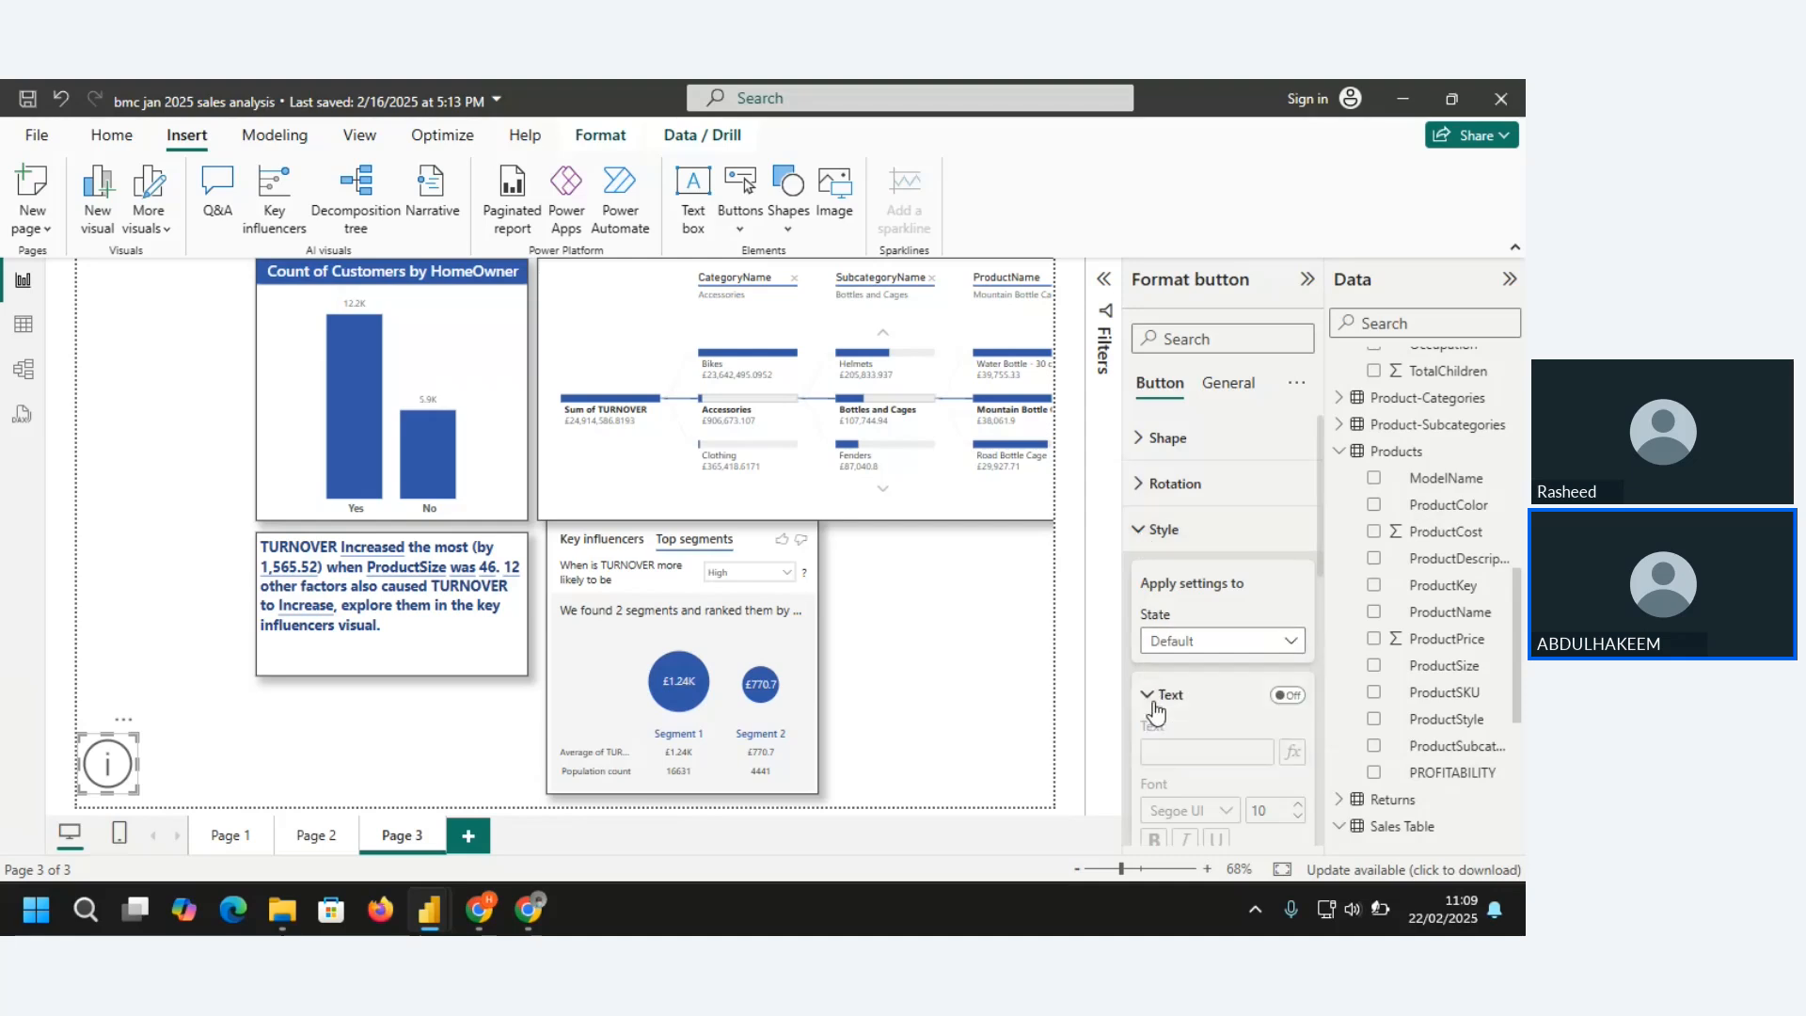
click(1286, 695)
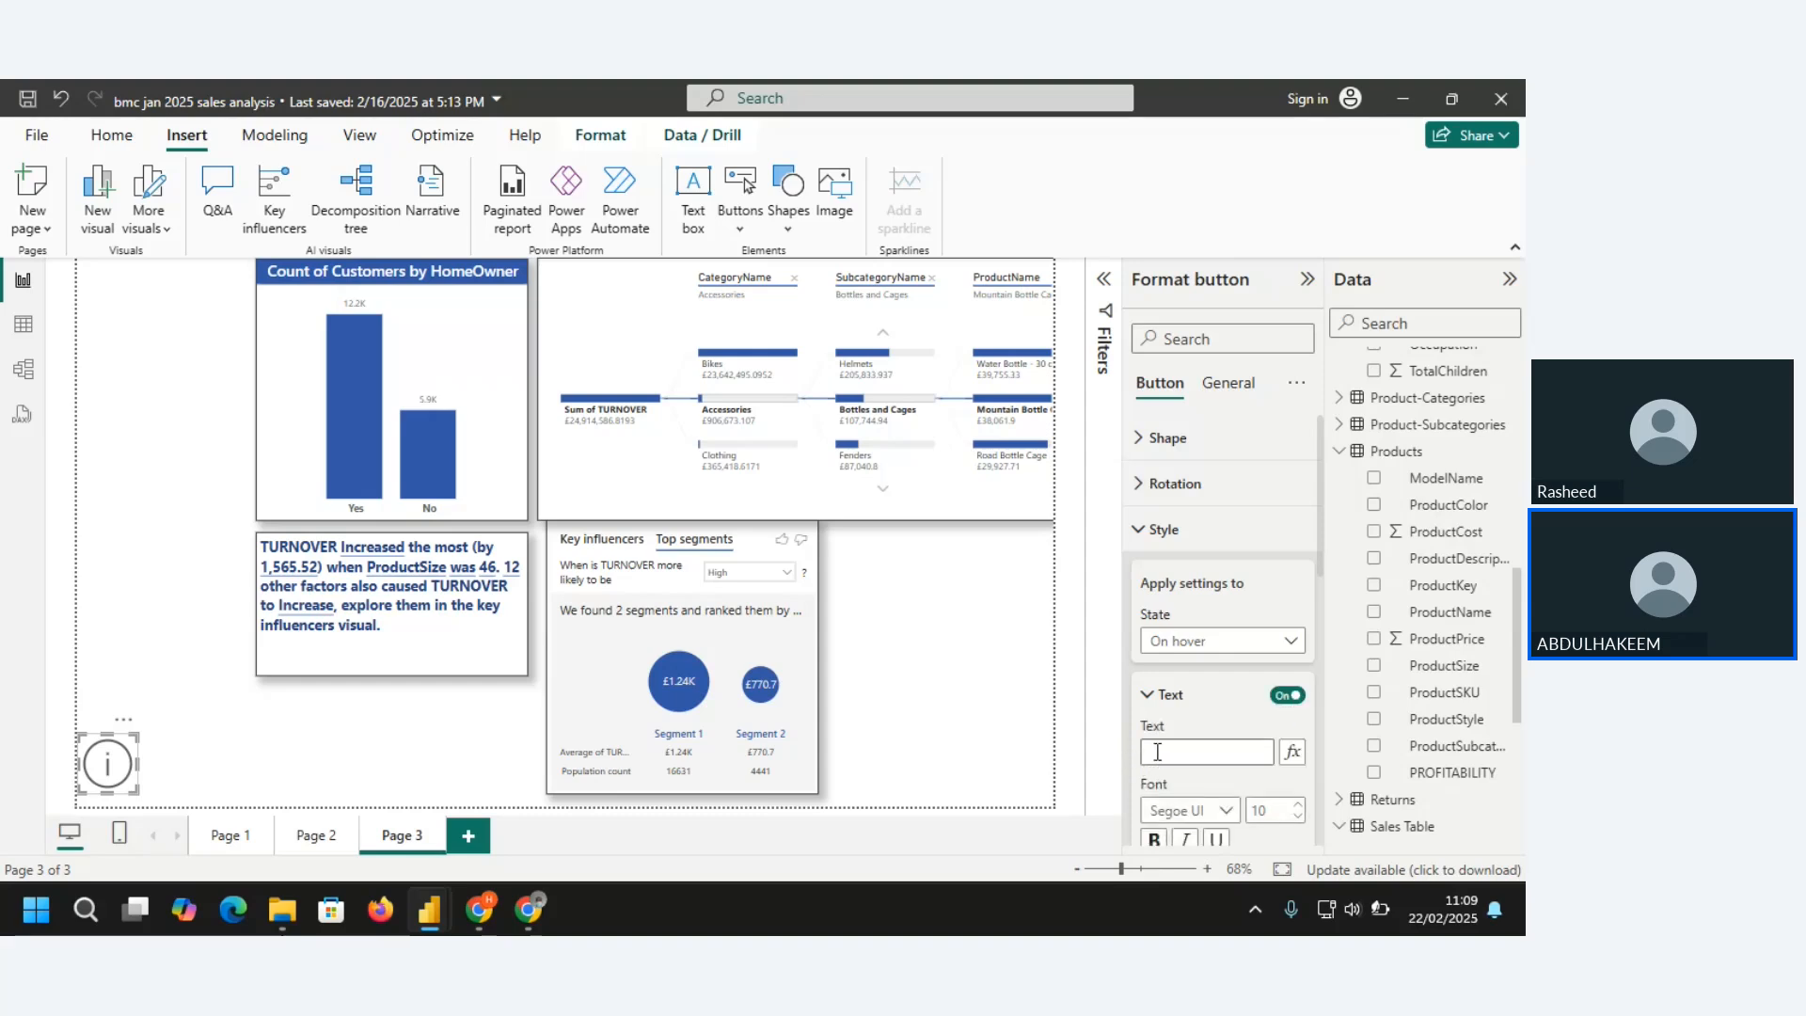
click(1157, 752)
text(V)
text(E)
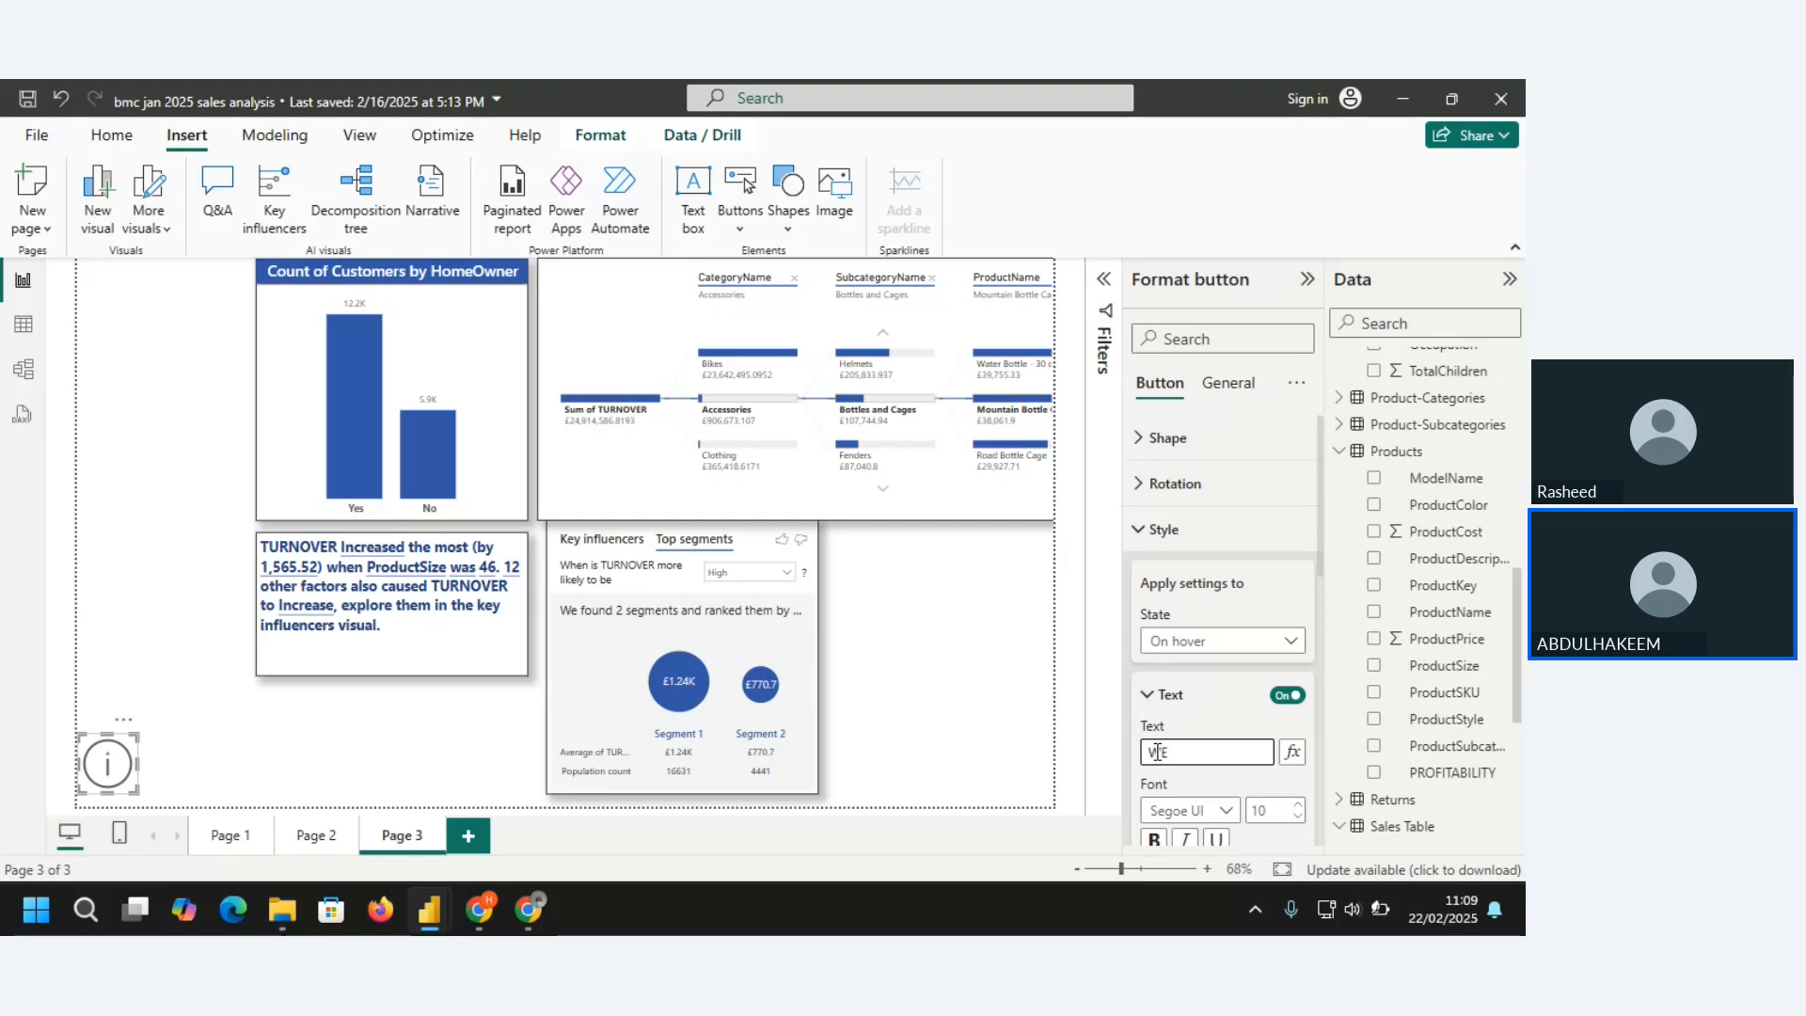
text(B)
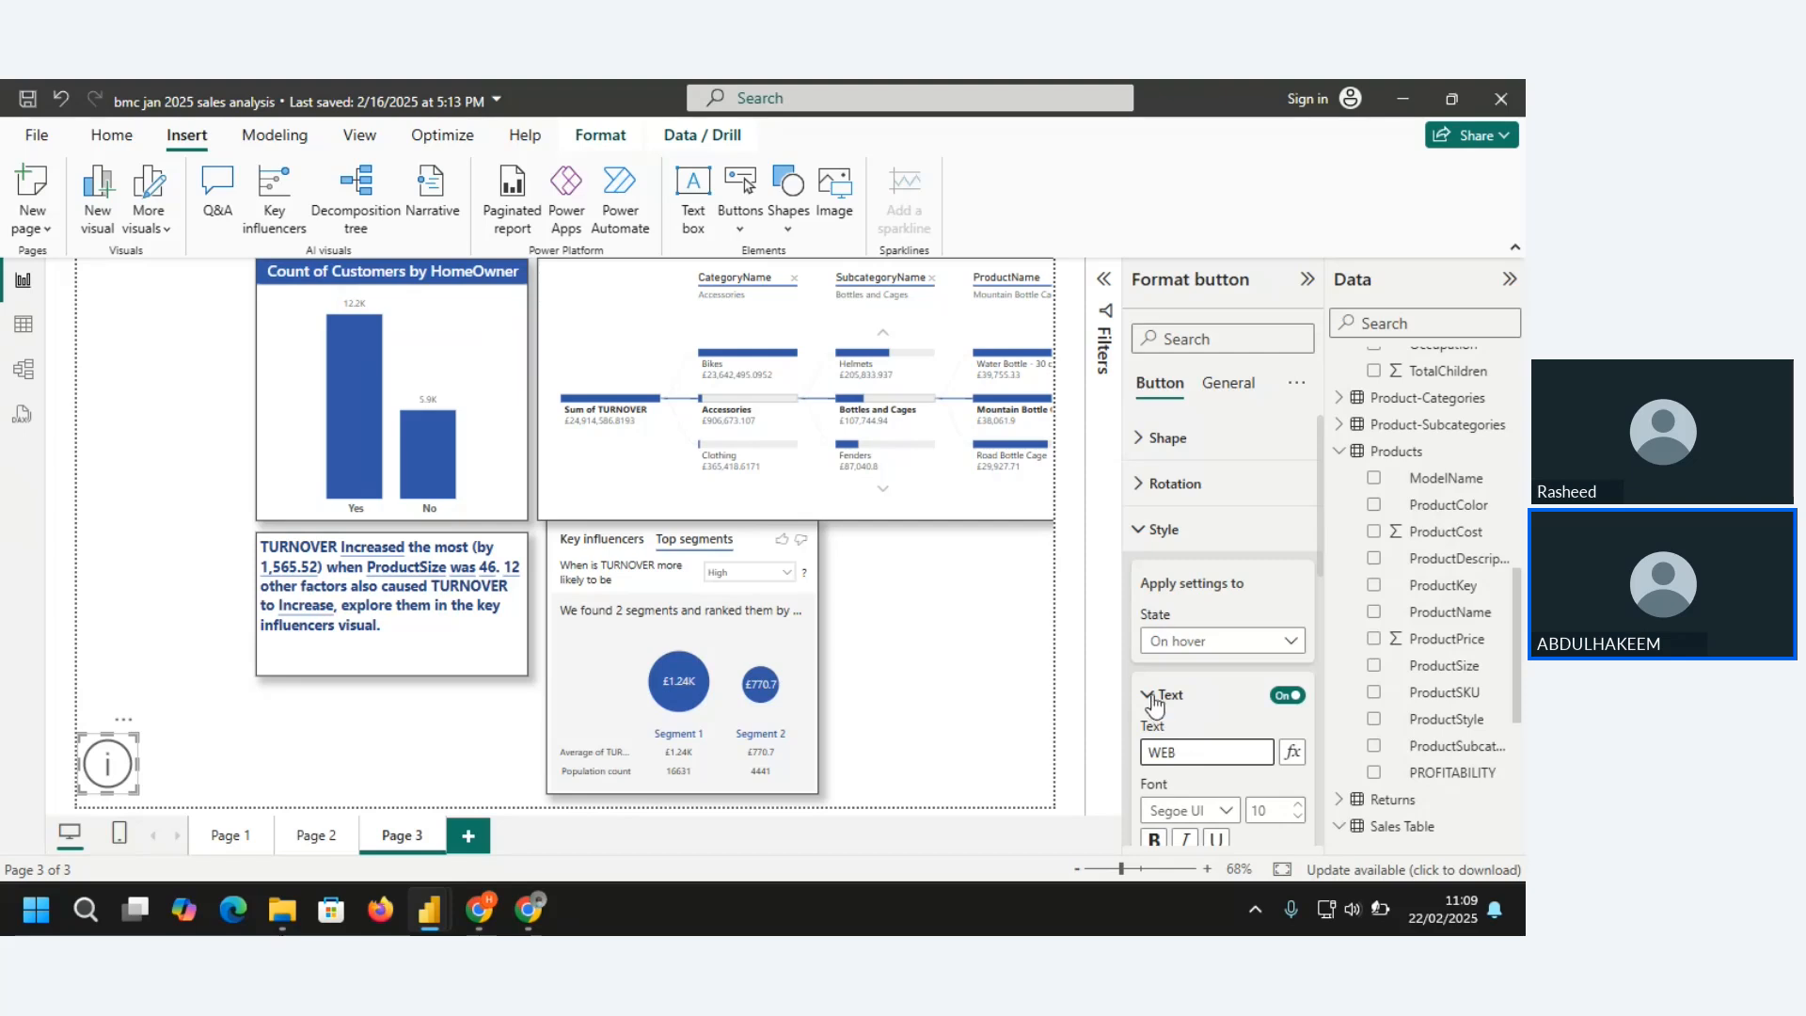
click(1149, 698)
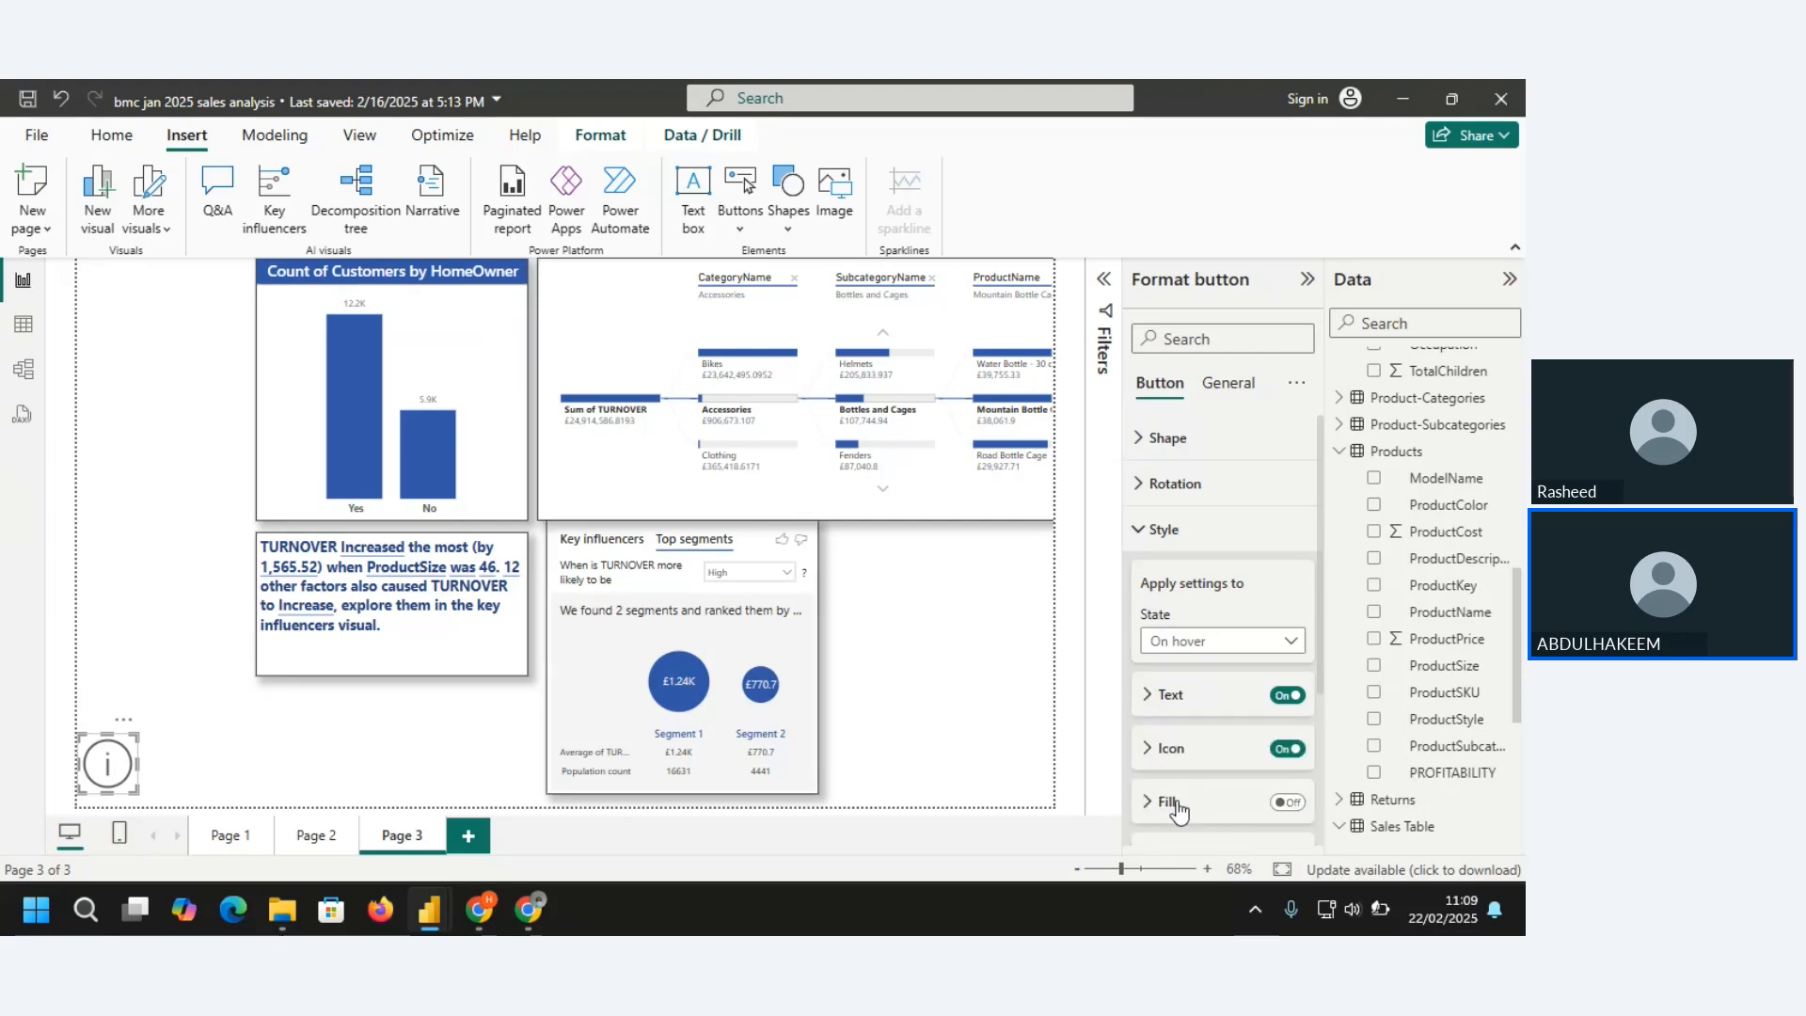
Turn on the Information button's On hover fill and colour it with the blue theme colour
click(1138, 531)
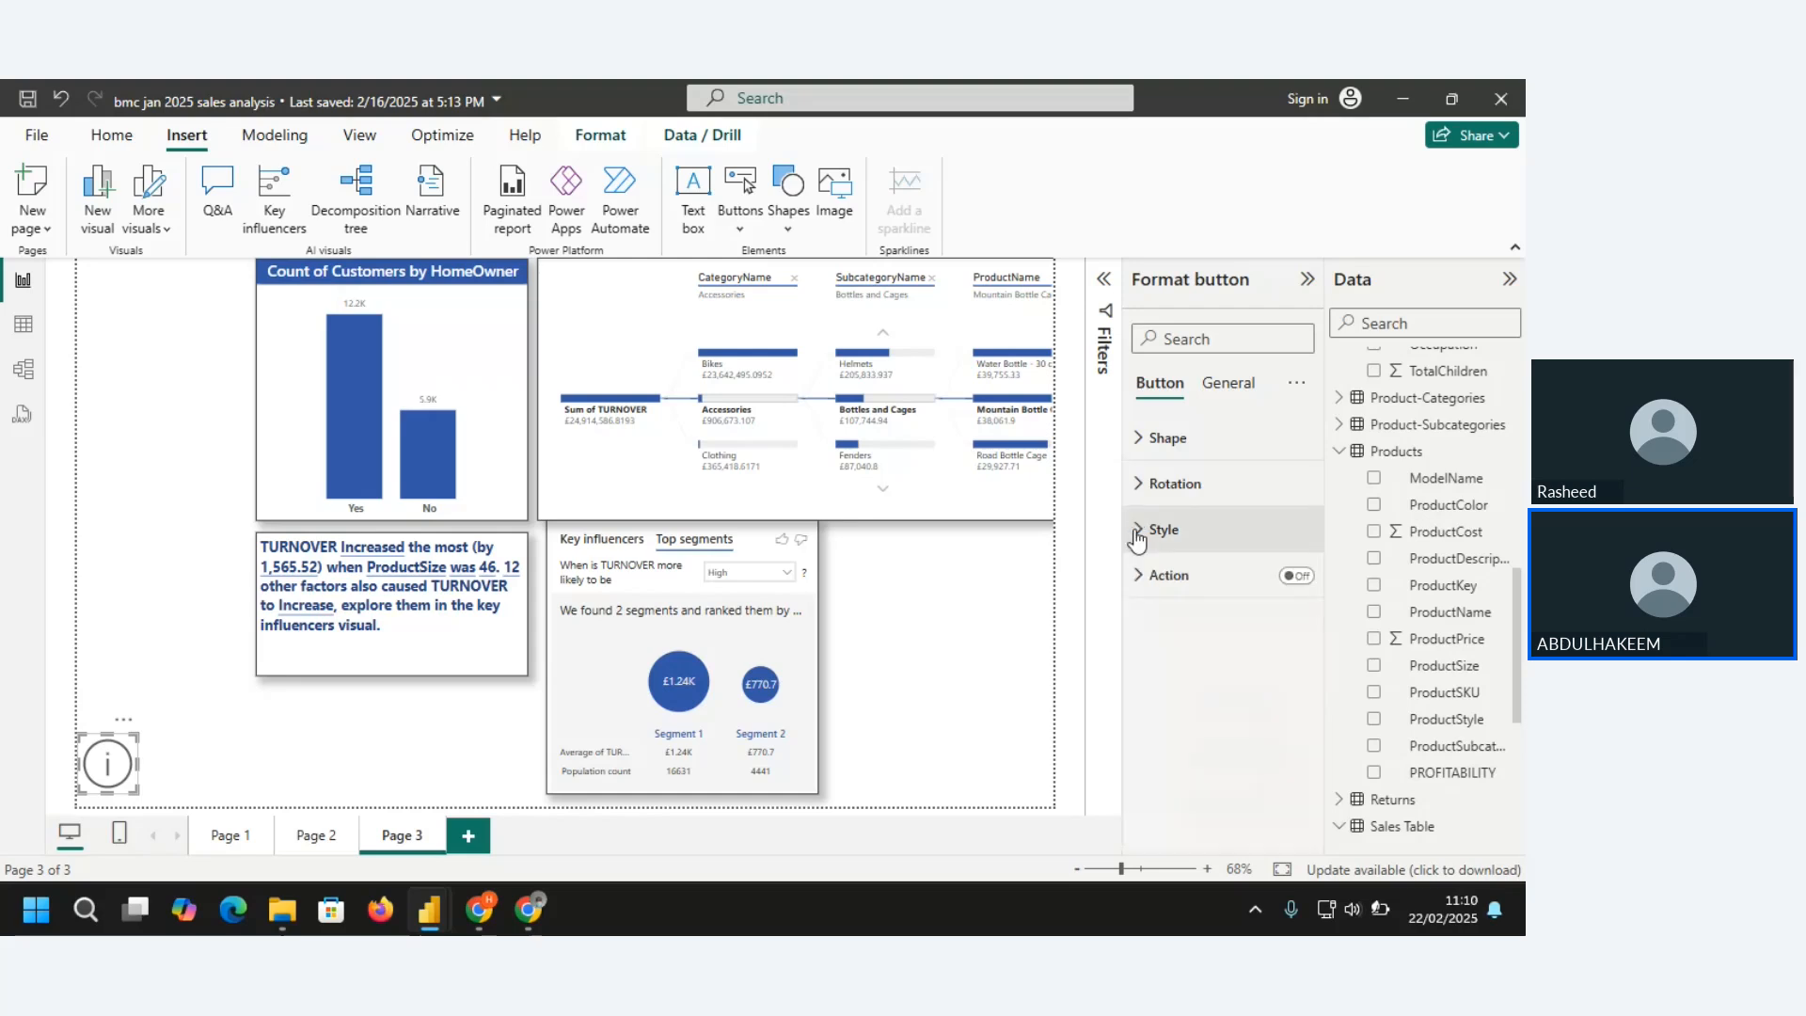
click(1140, 531)
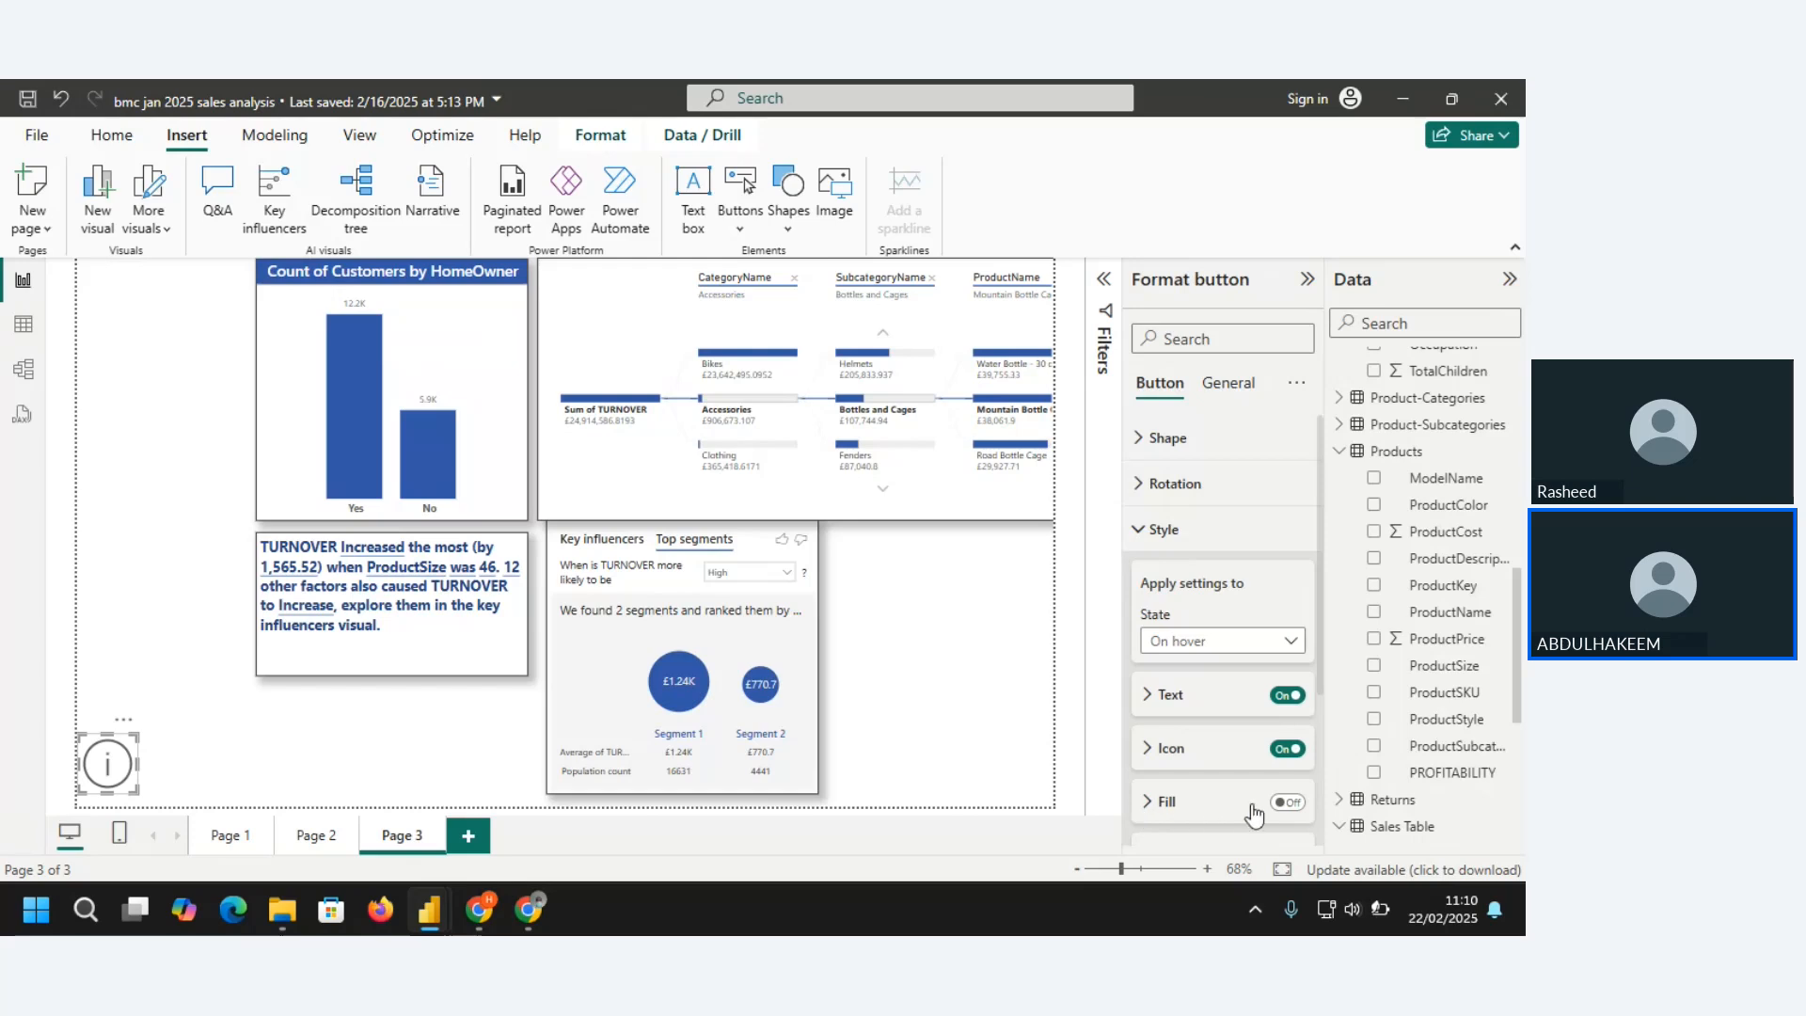
click(1294, 805)
click(1147, 802)
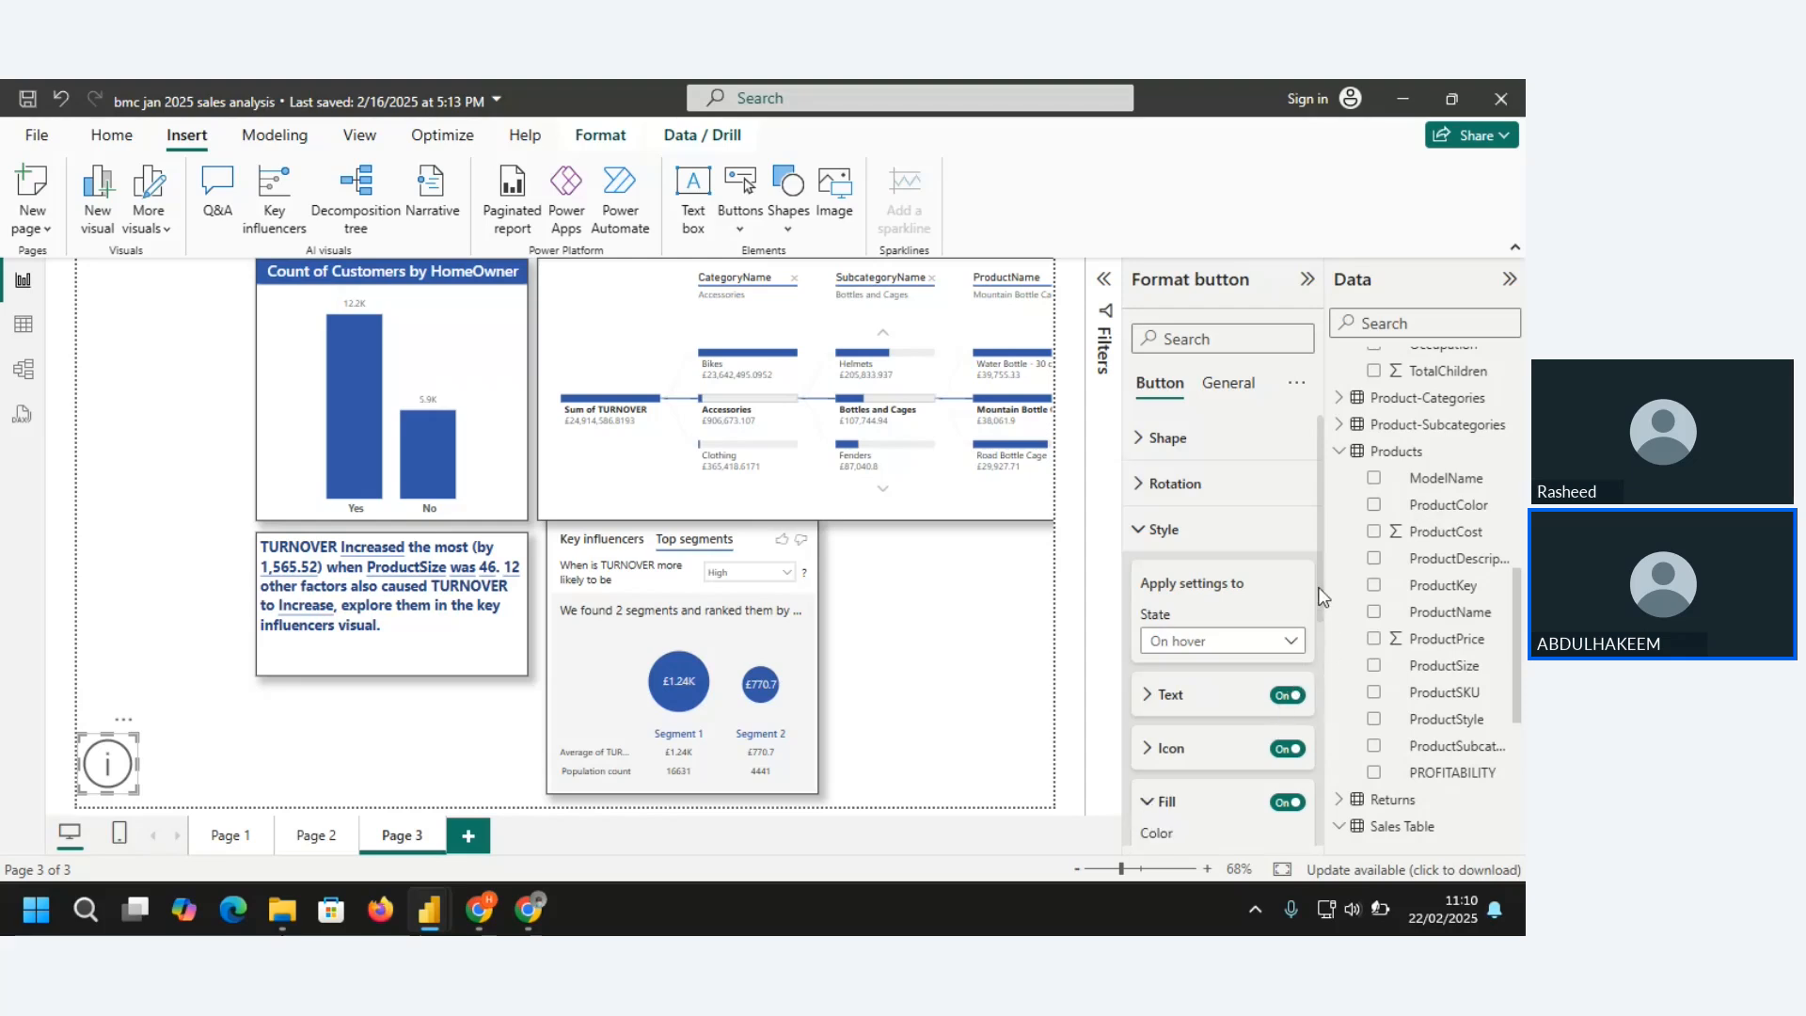
drag(1319, 588, 1333, 732)
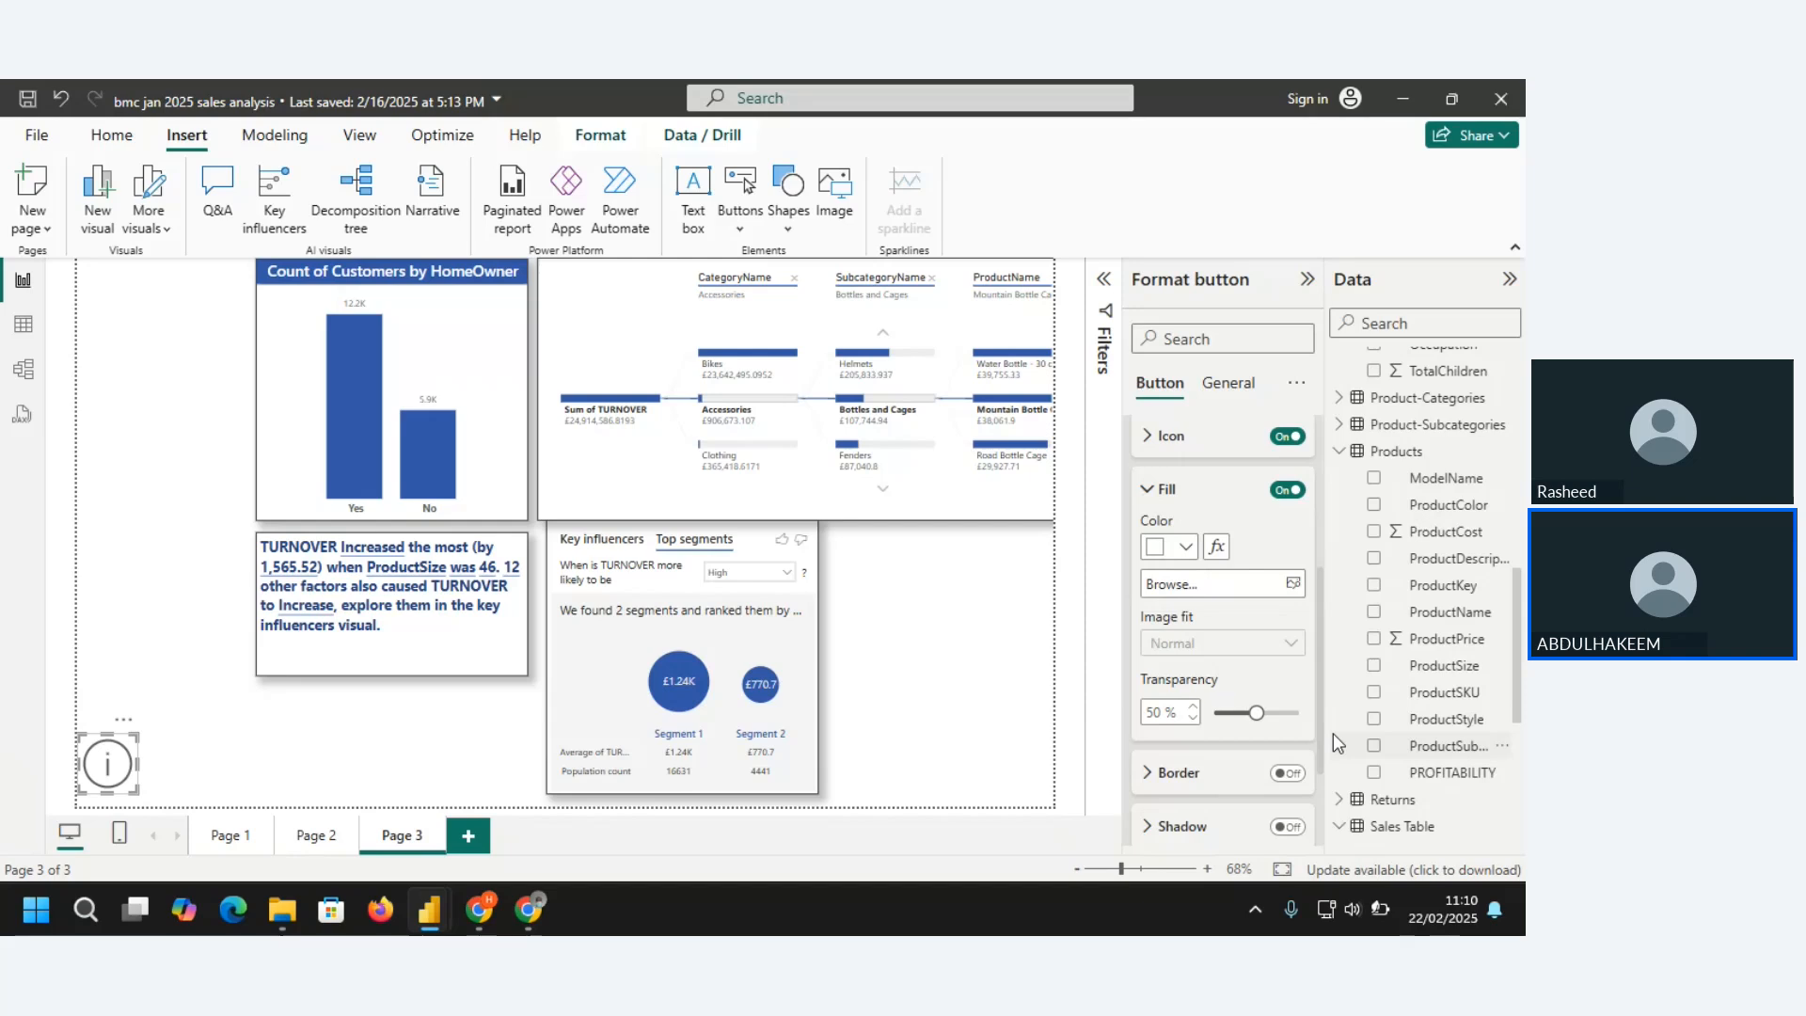
click(1185, 547)
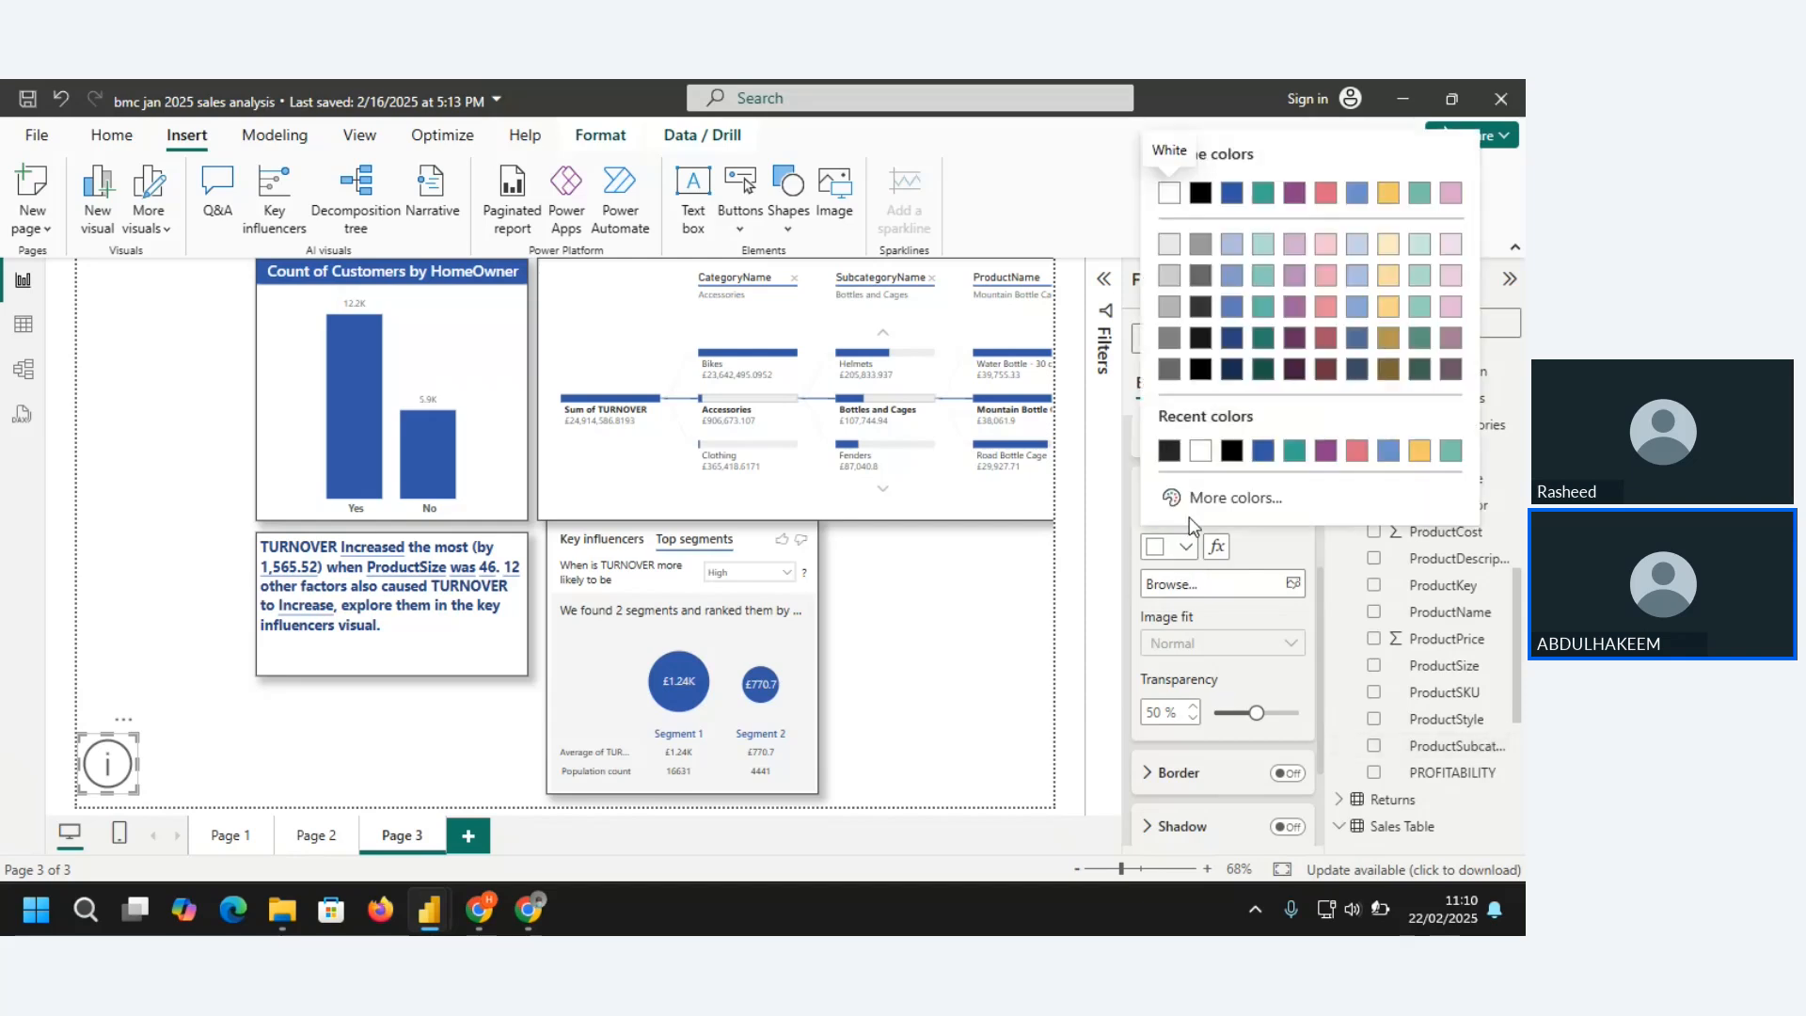
click(1232, 194)
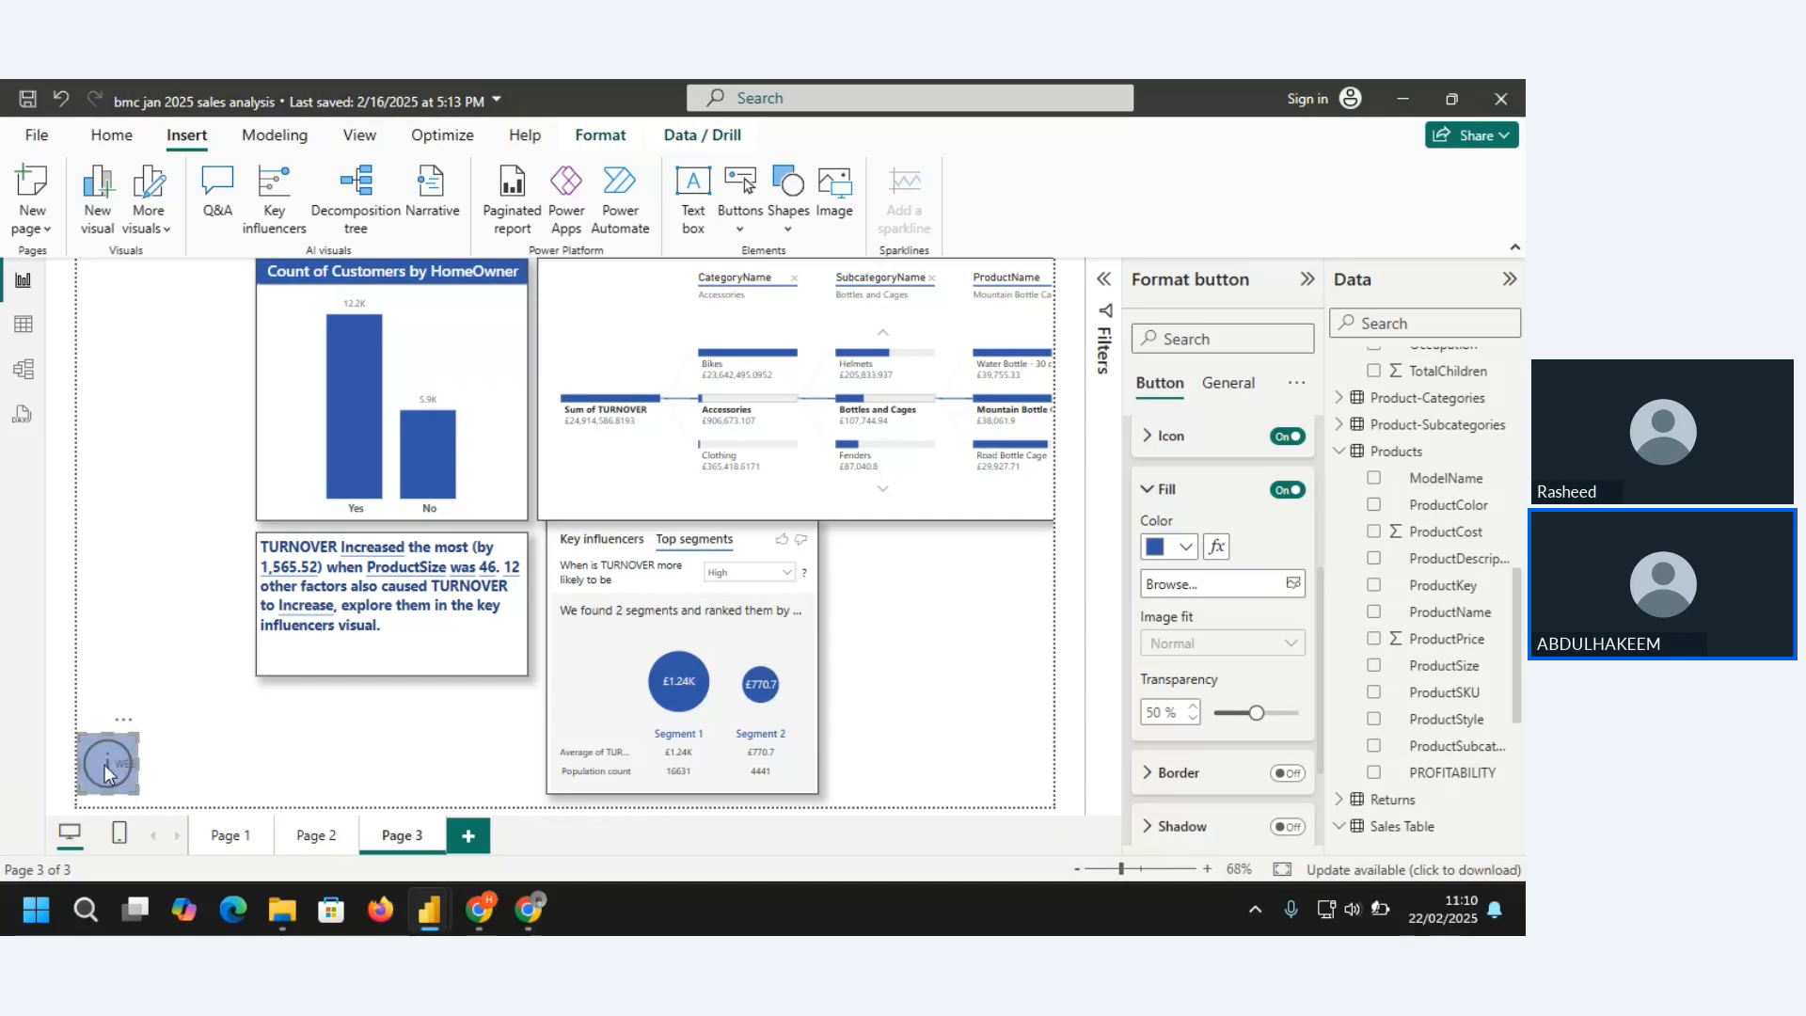
click(1149, 489)
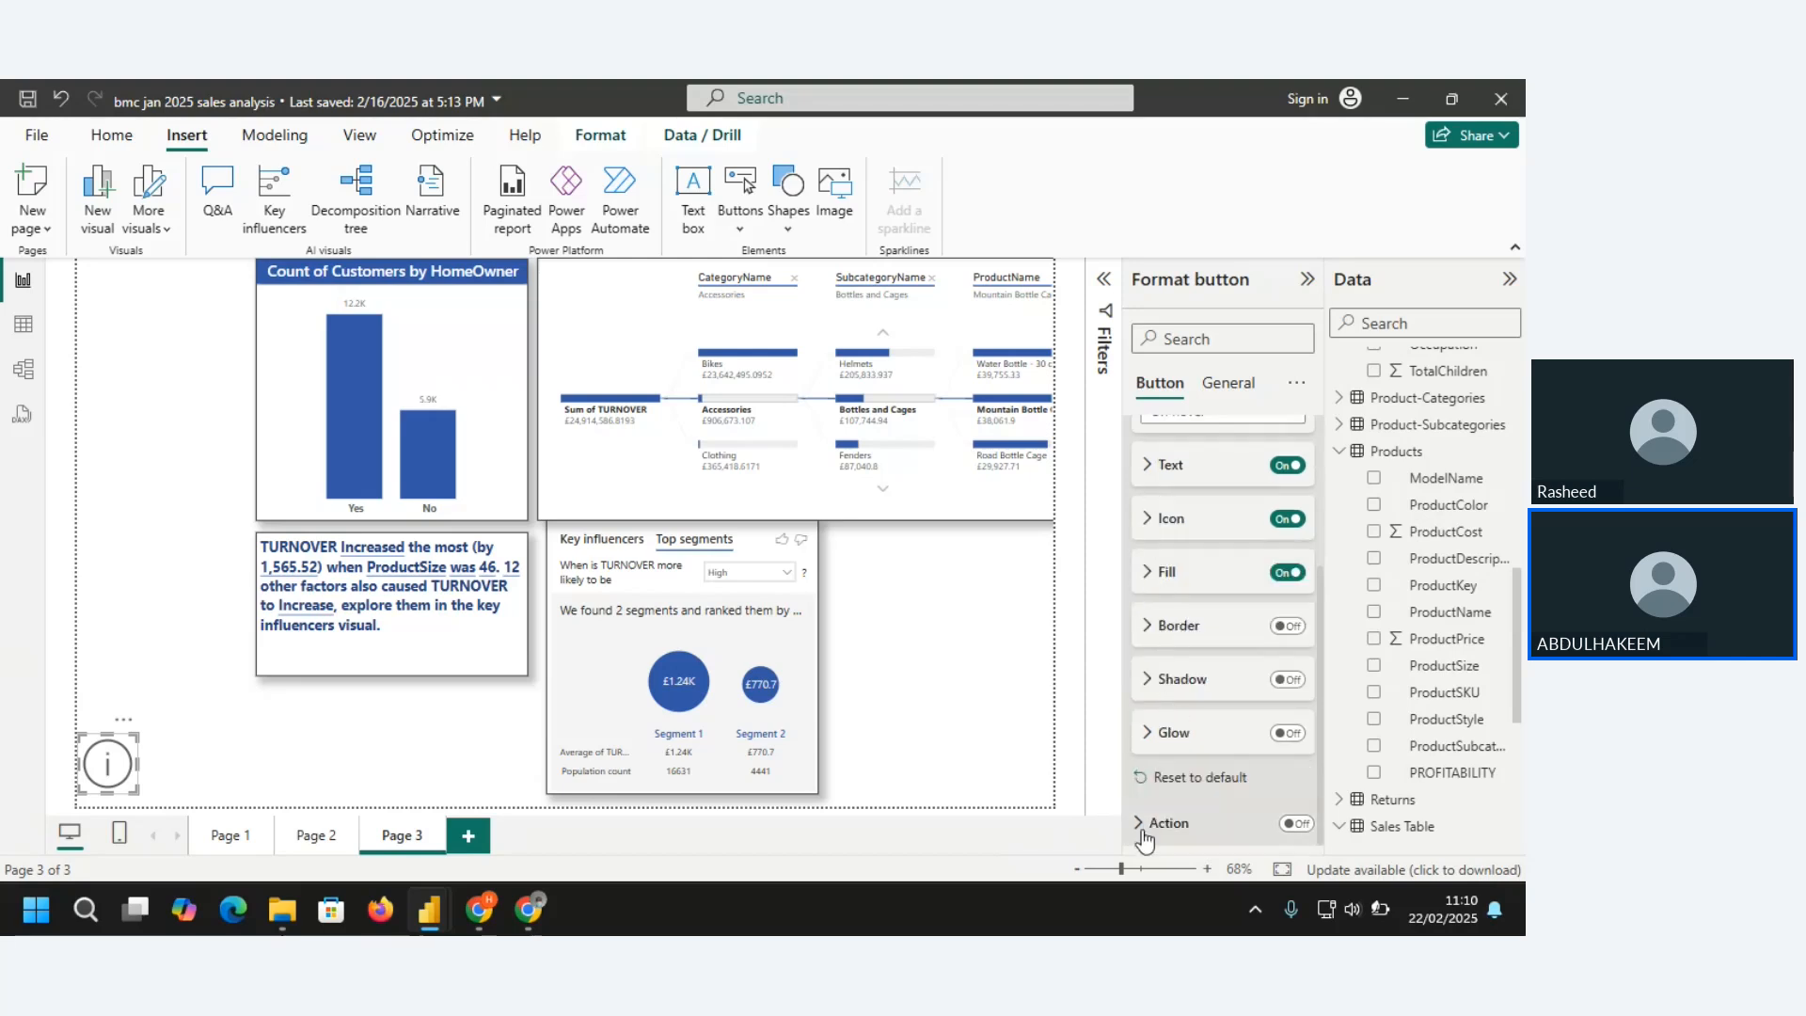
Turn on the Information button's action and set its type to Web URL
click(1309, 823)
scroll(1509, 760, down, 5)
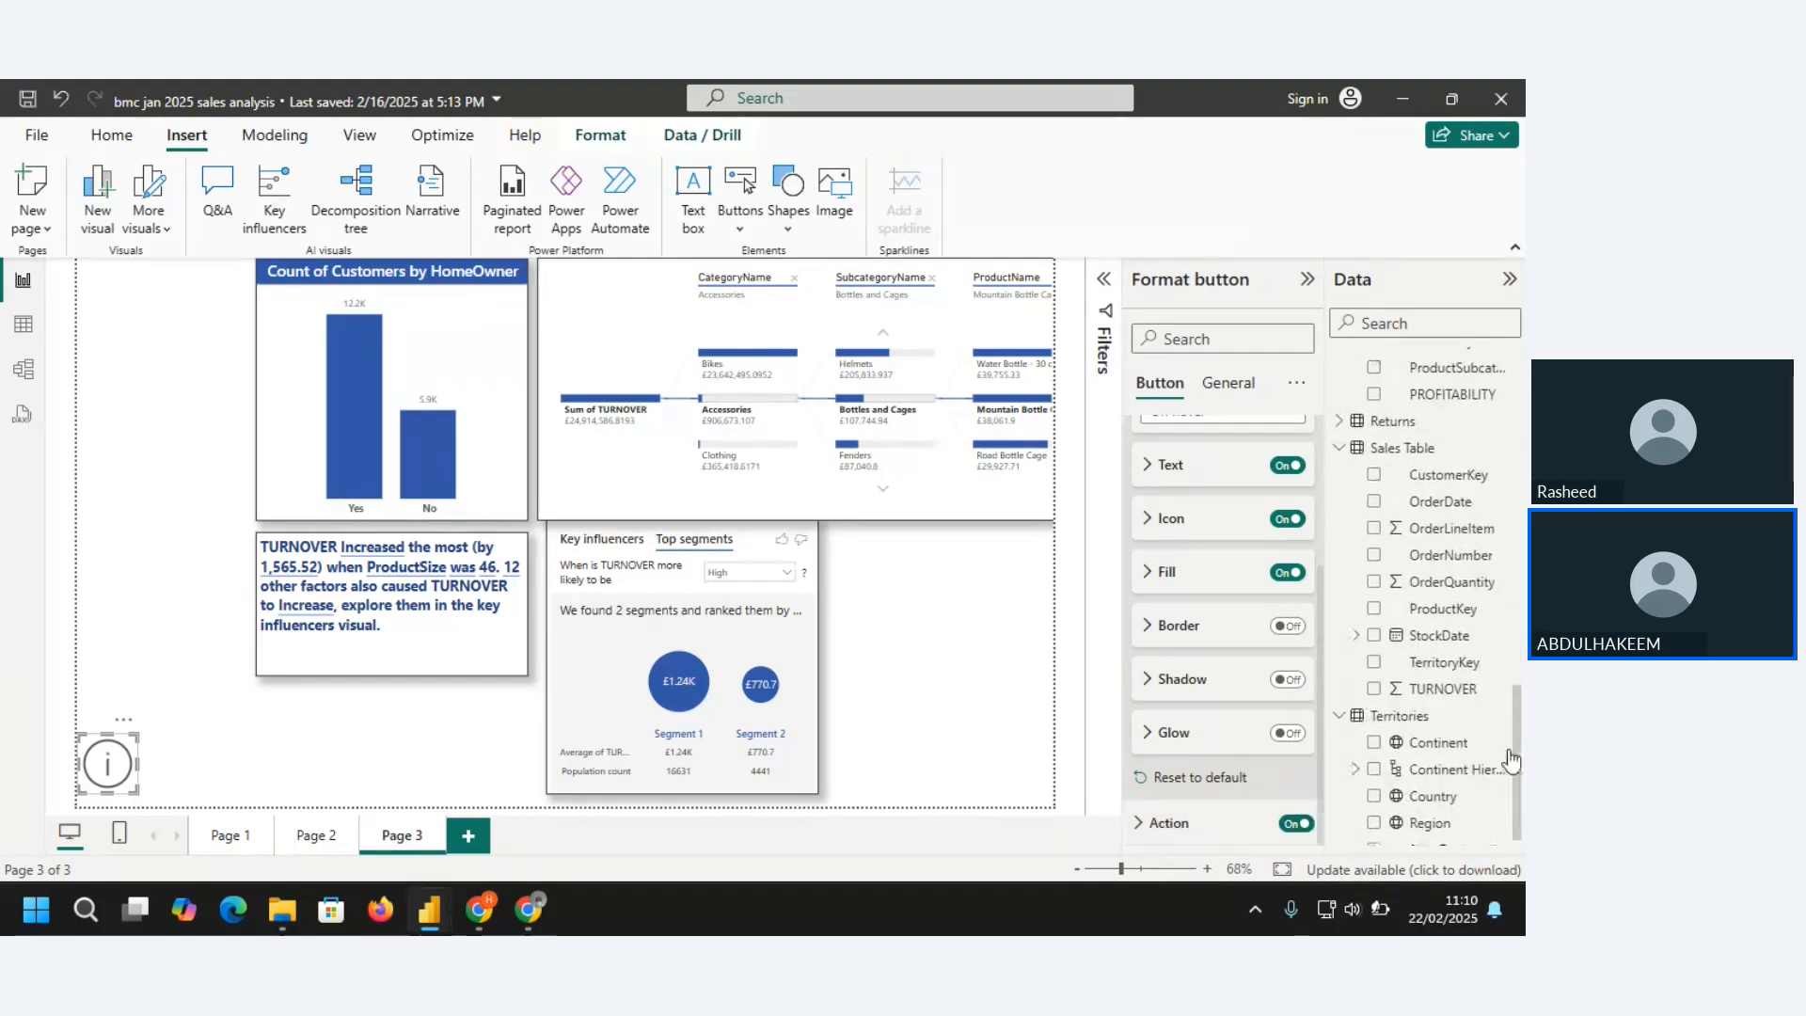
click(1149, 838)
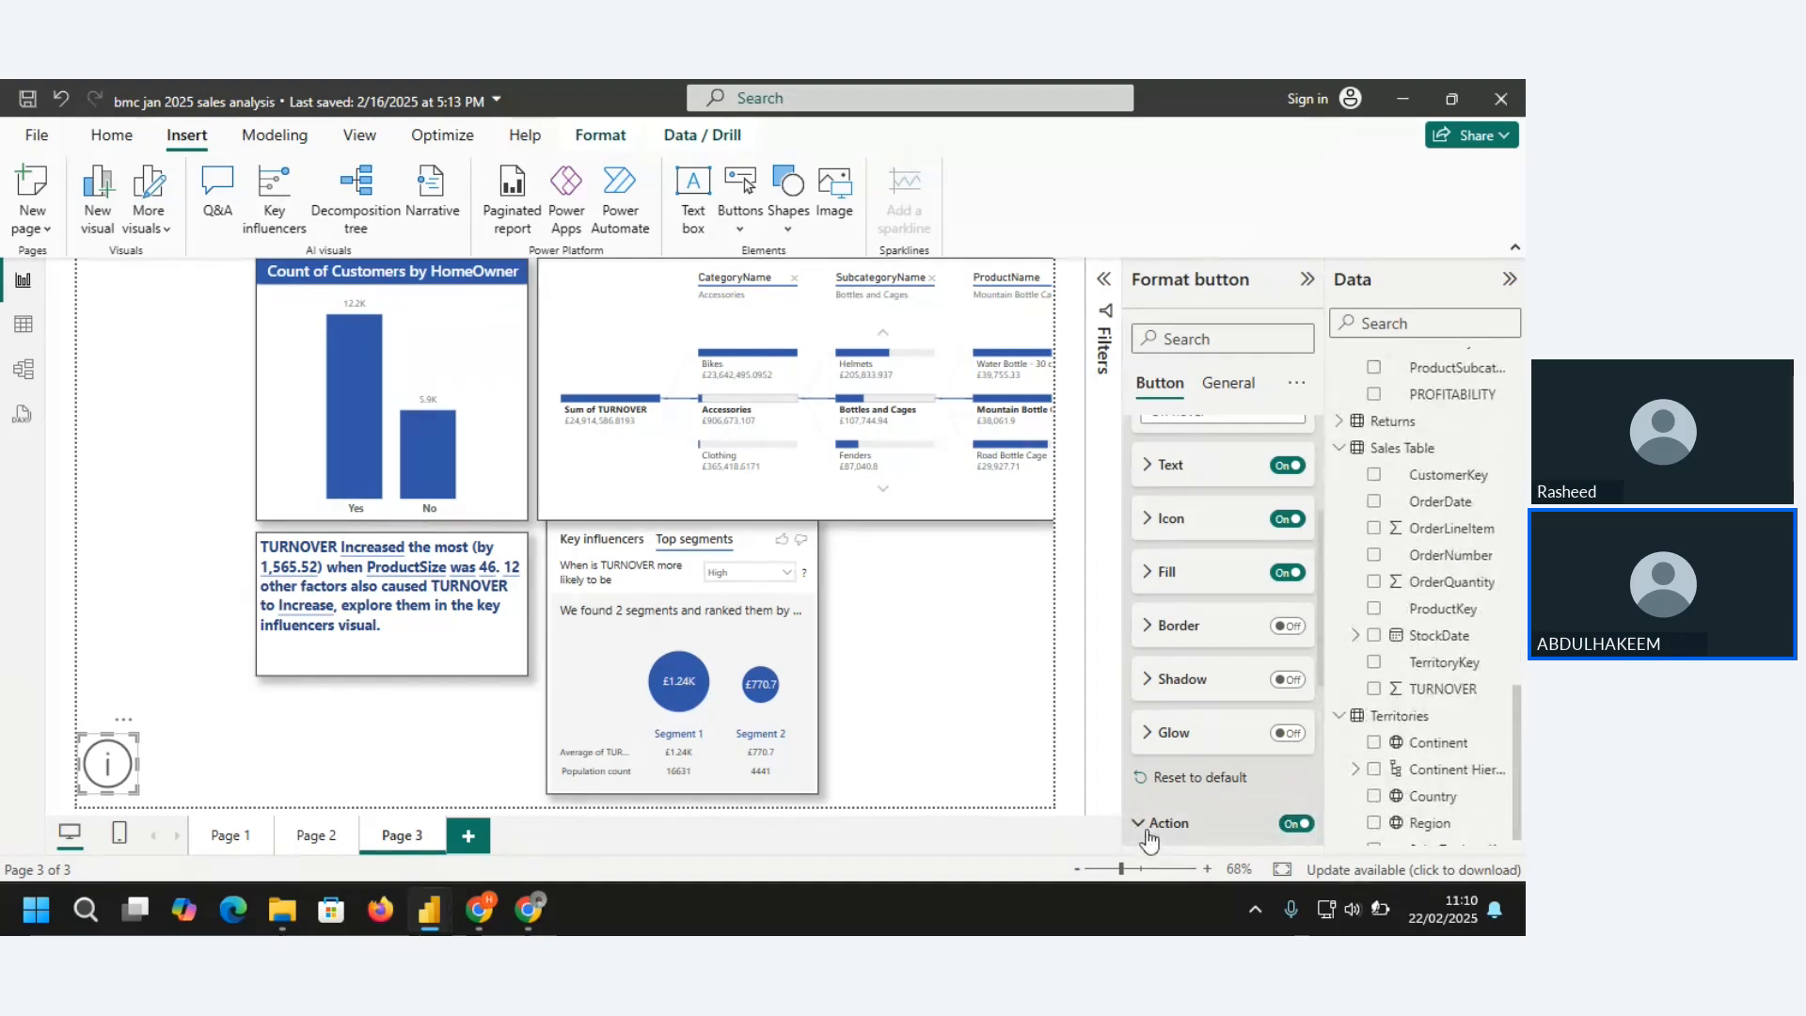
drag(1322, 613, 1309, 731)
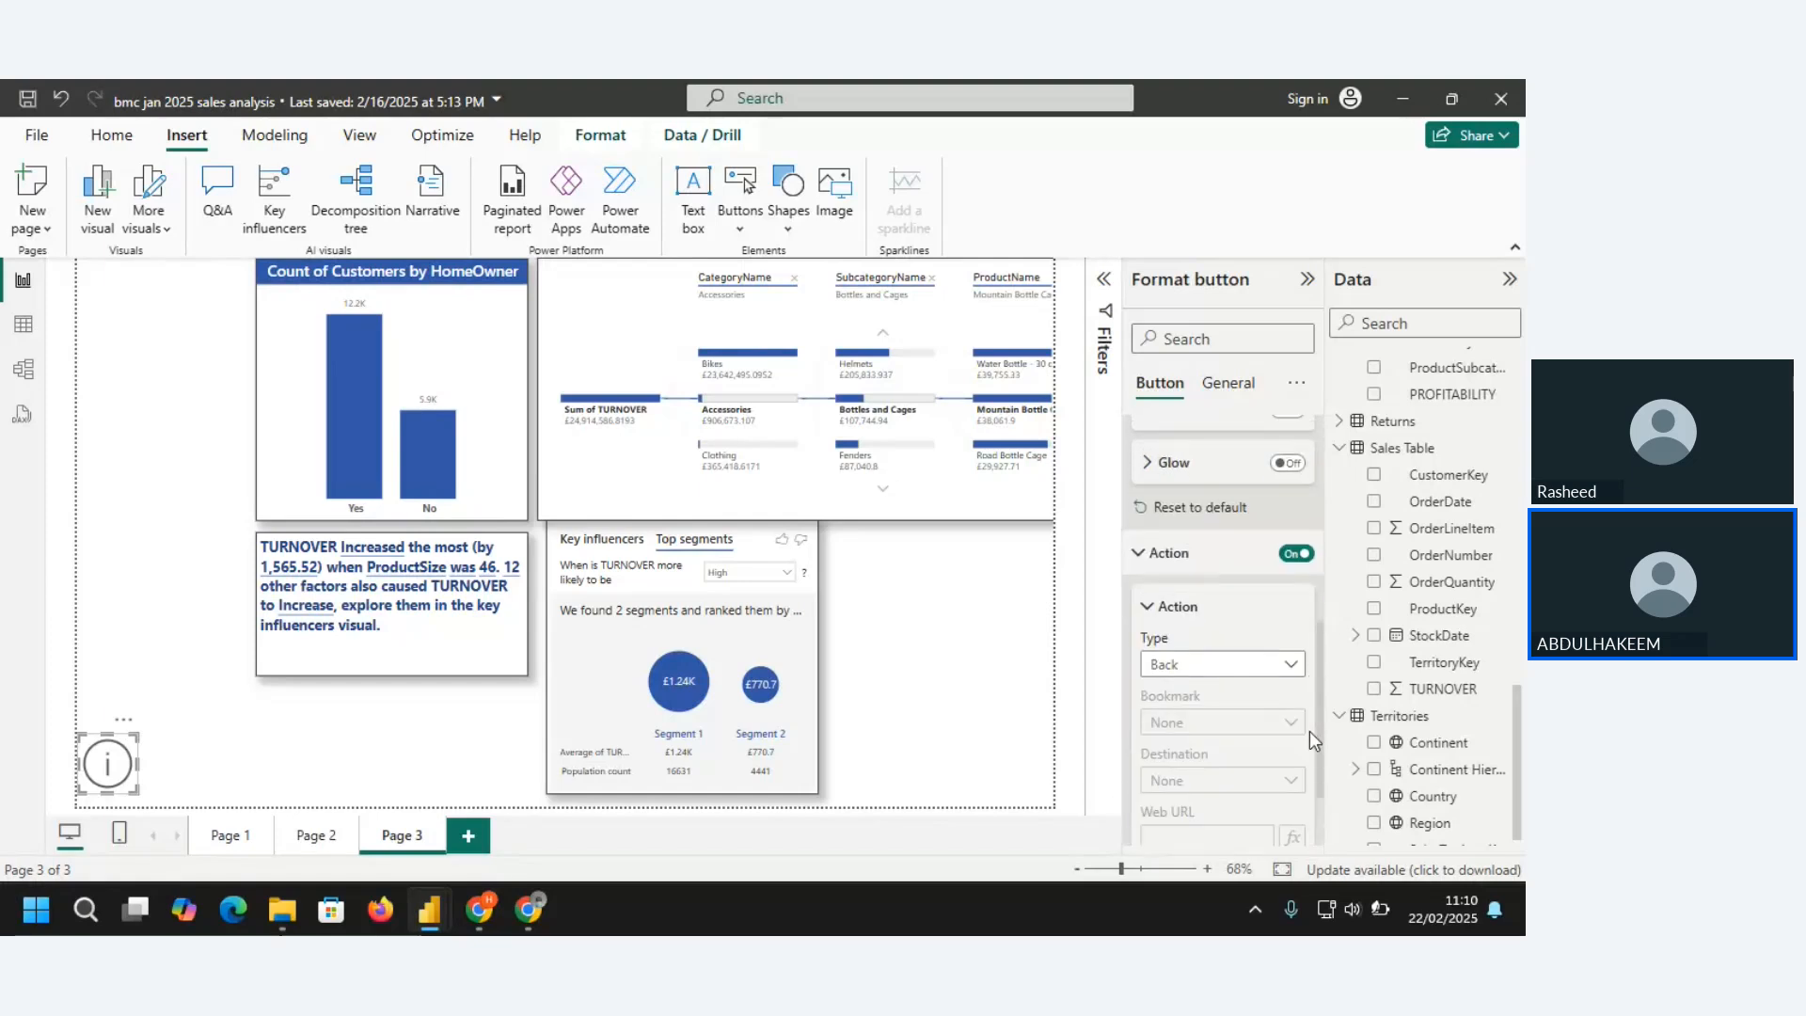
scroll(1310, 730, down, 1)
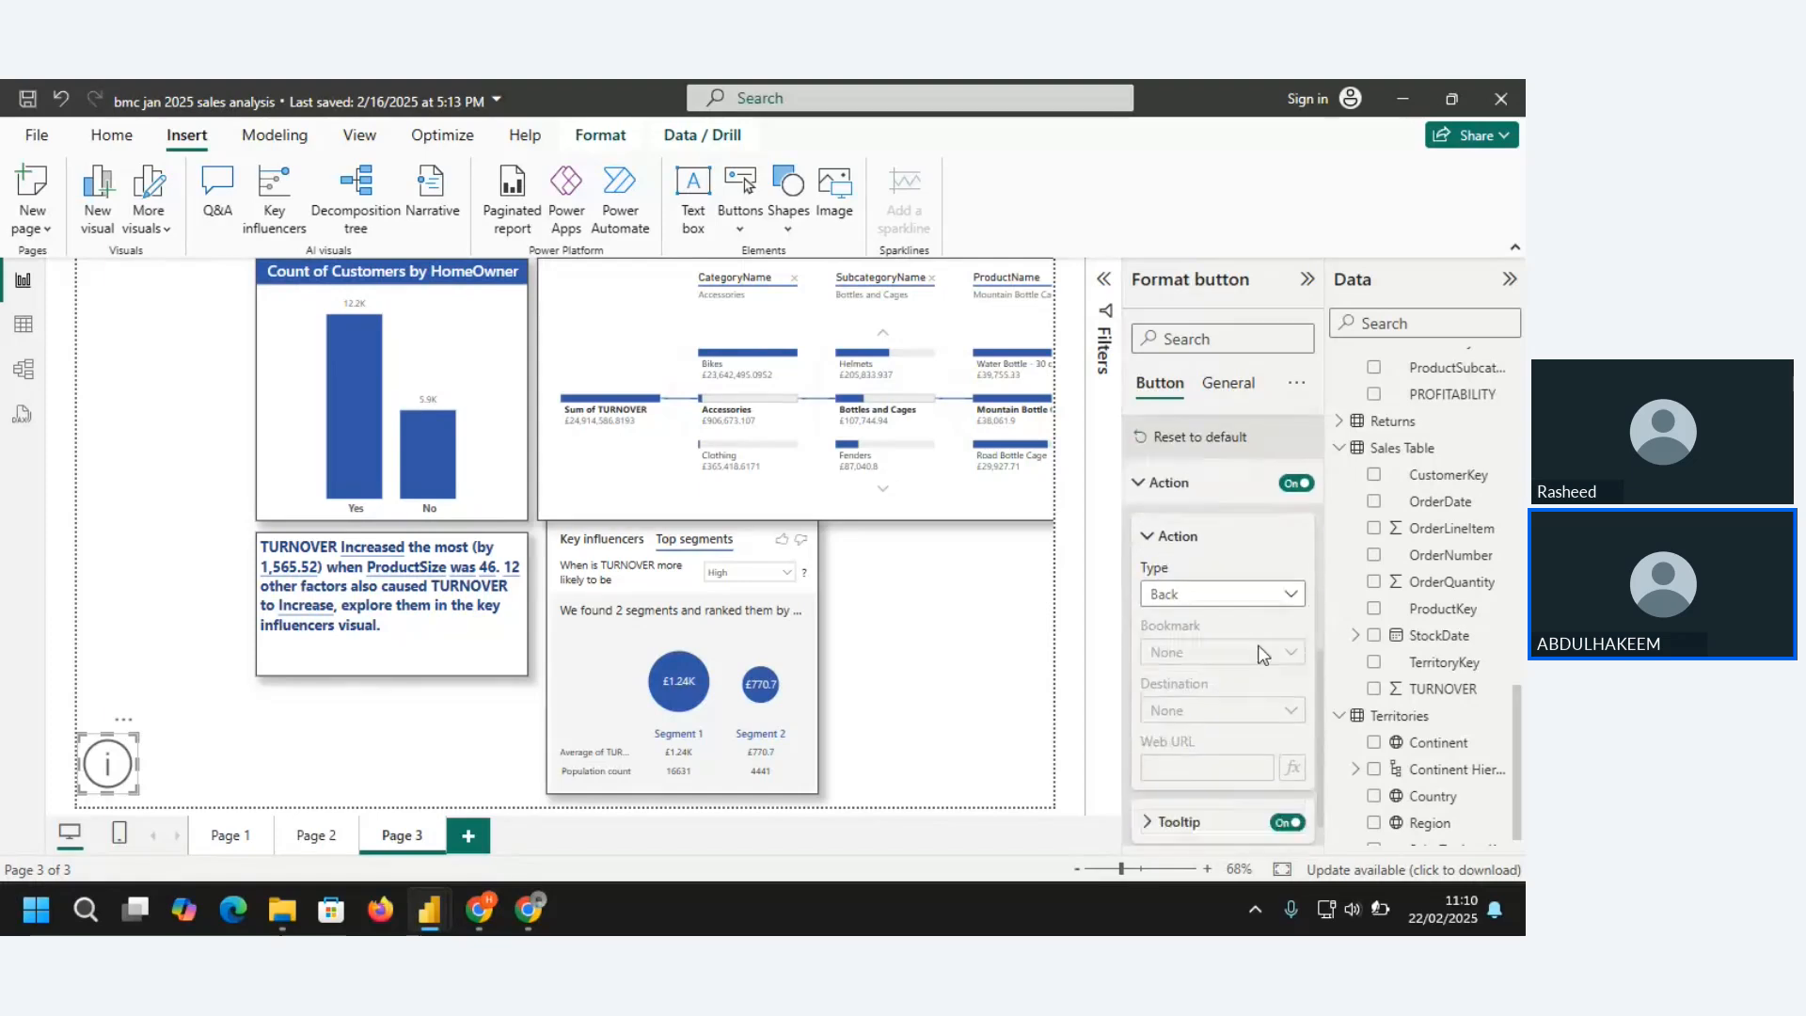
click(1285, 596)
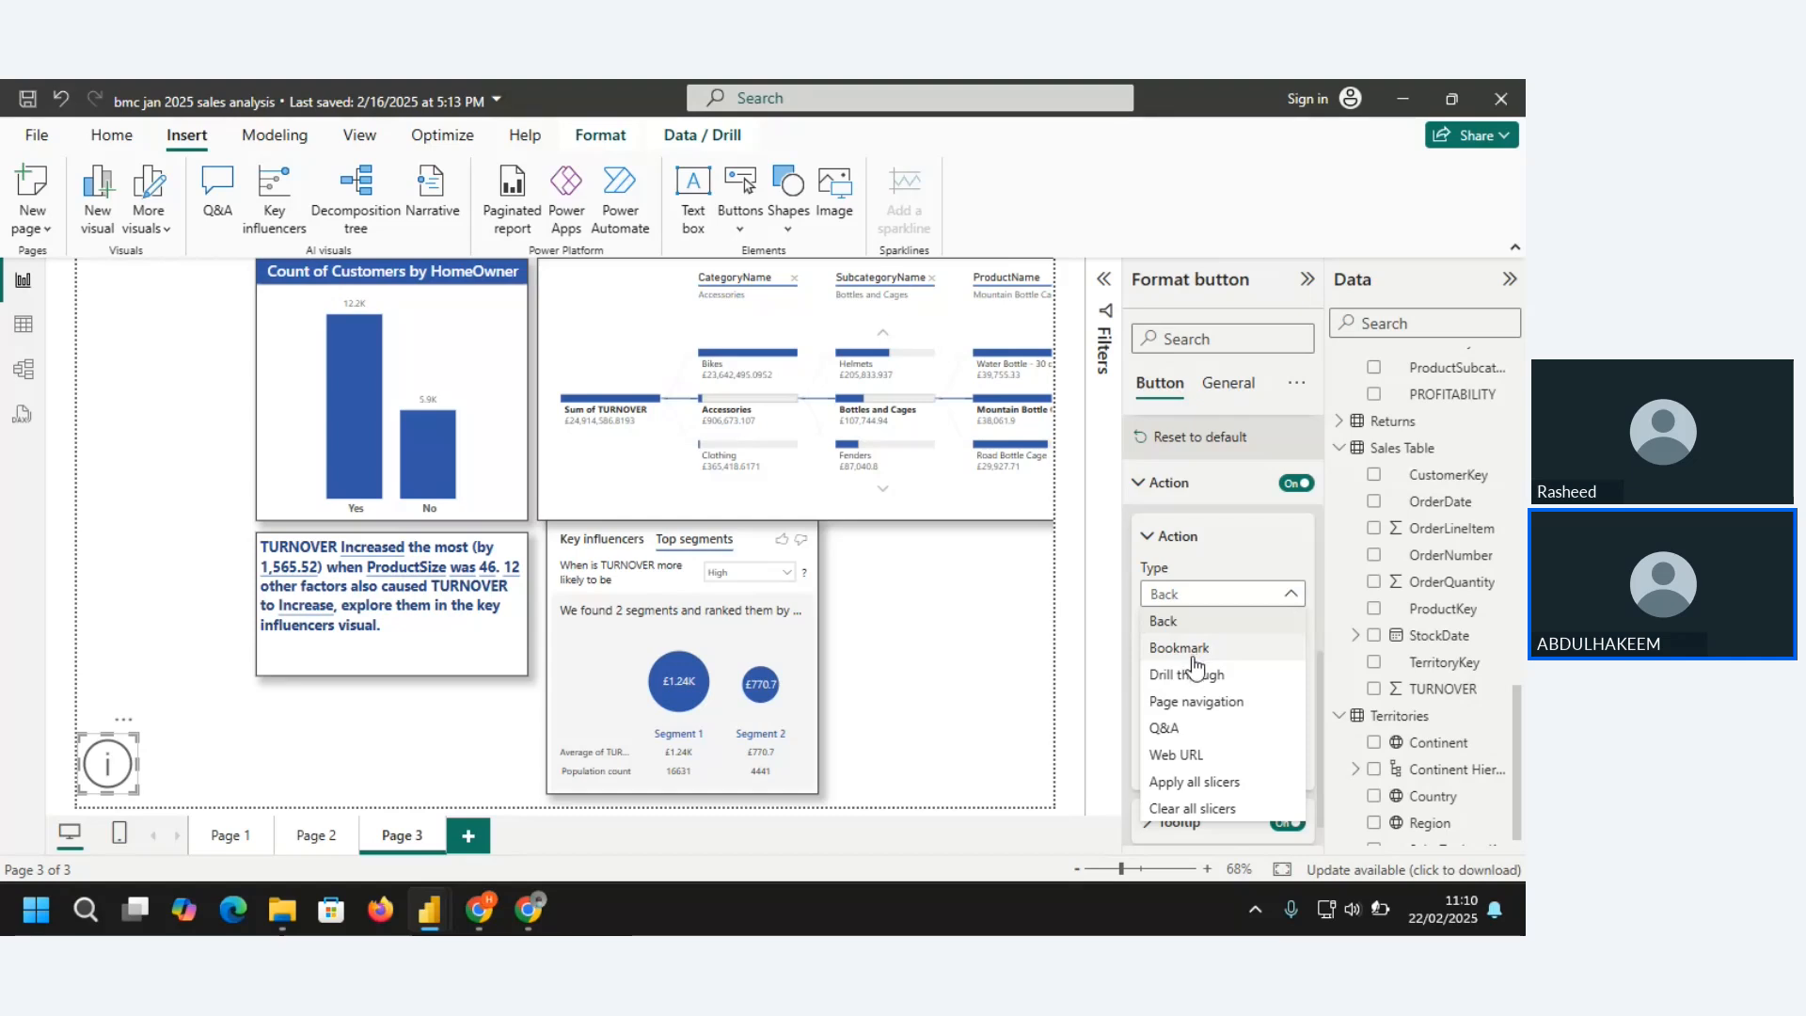
click(1193, 762)
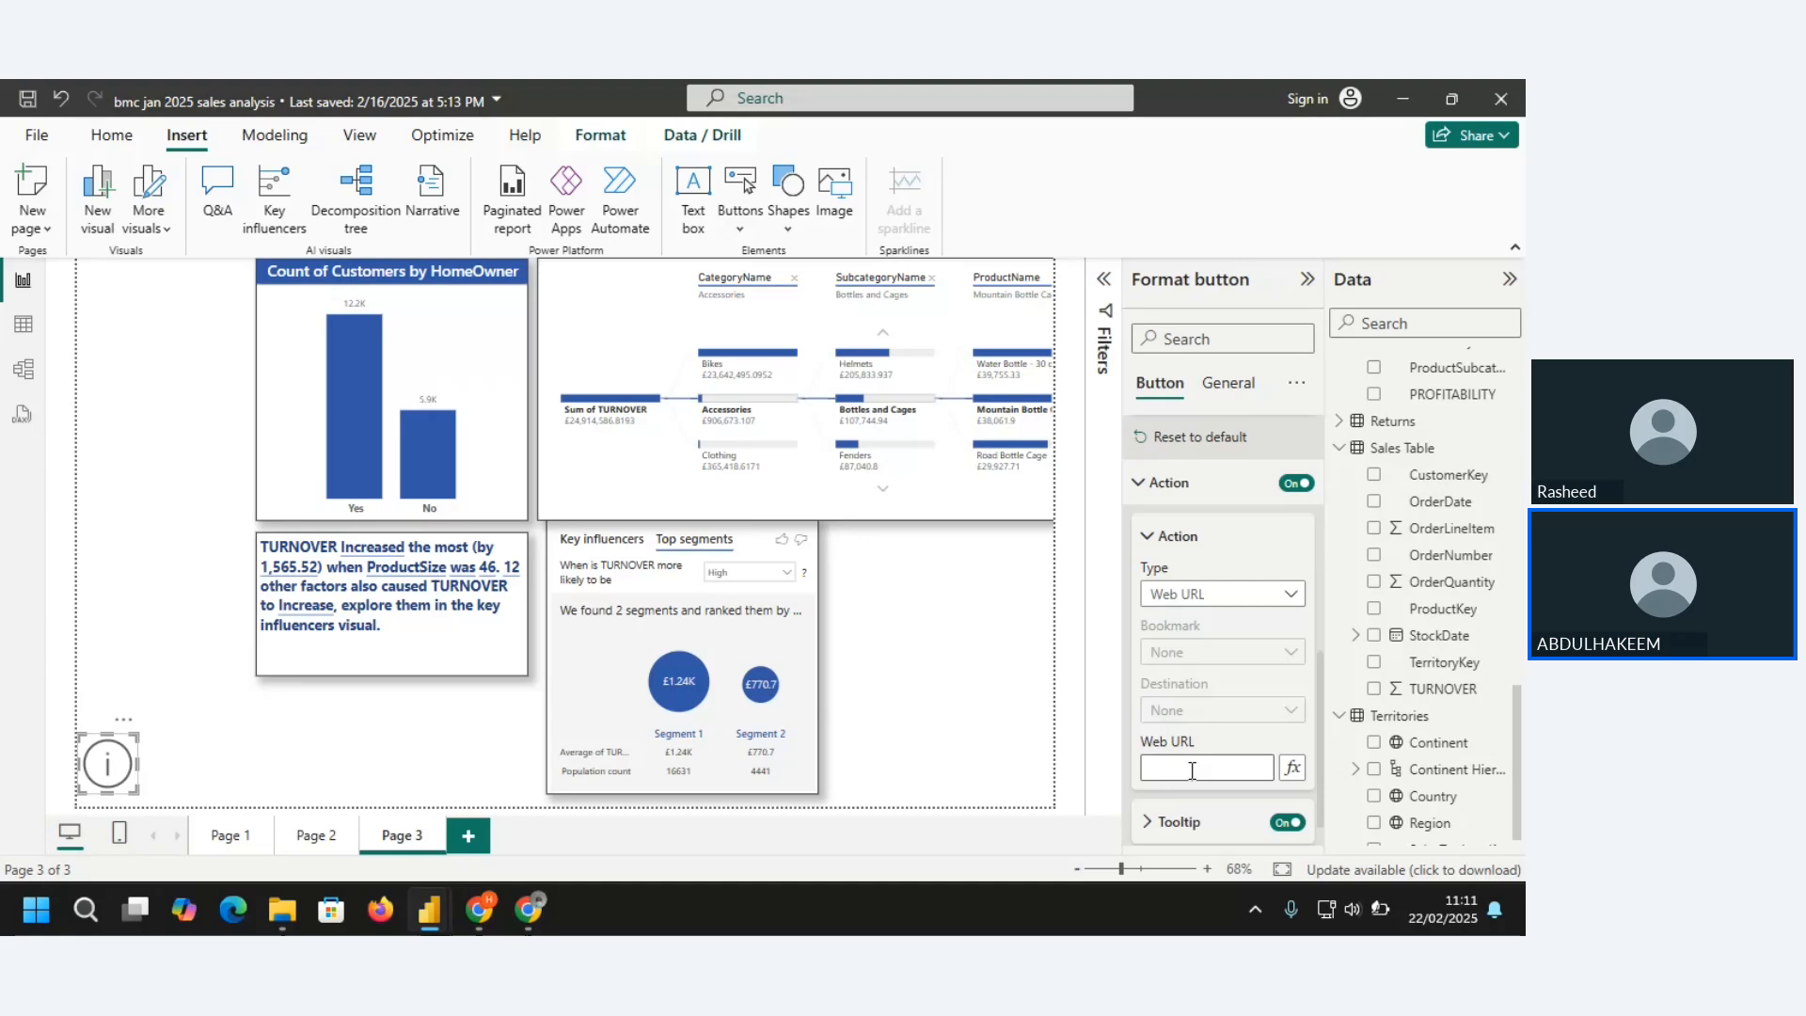
click(1192, 771)
text(www.bmcond)
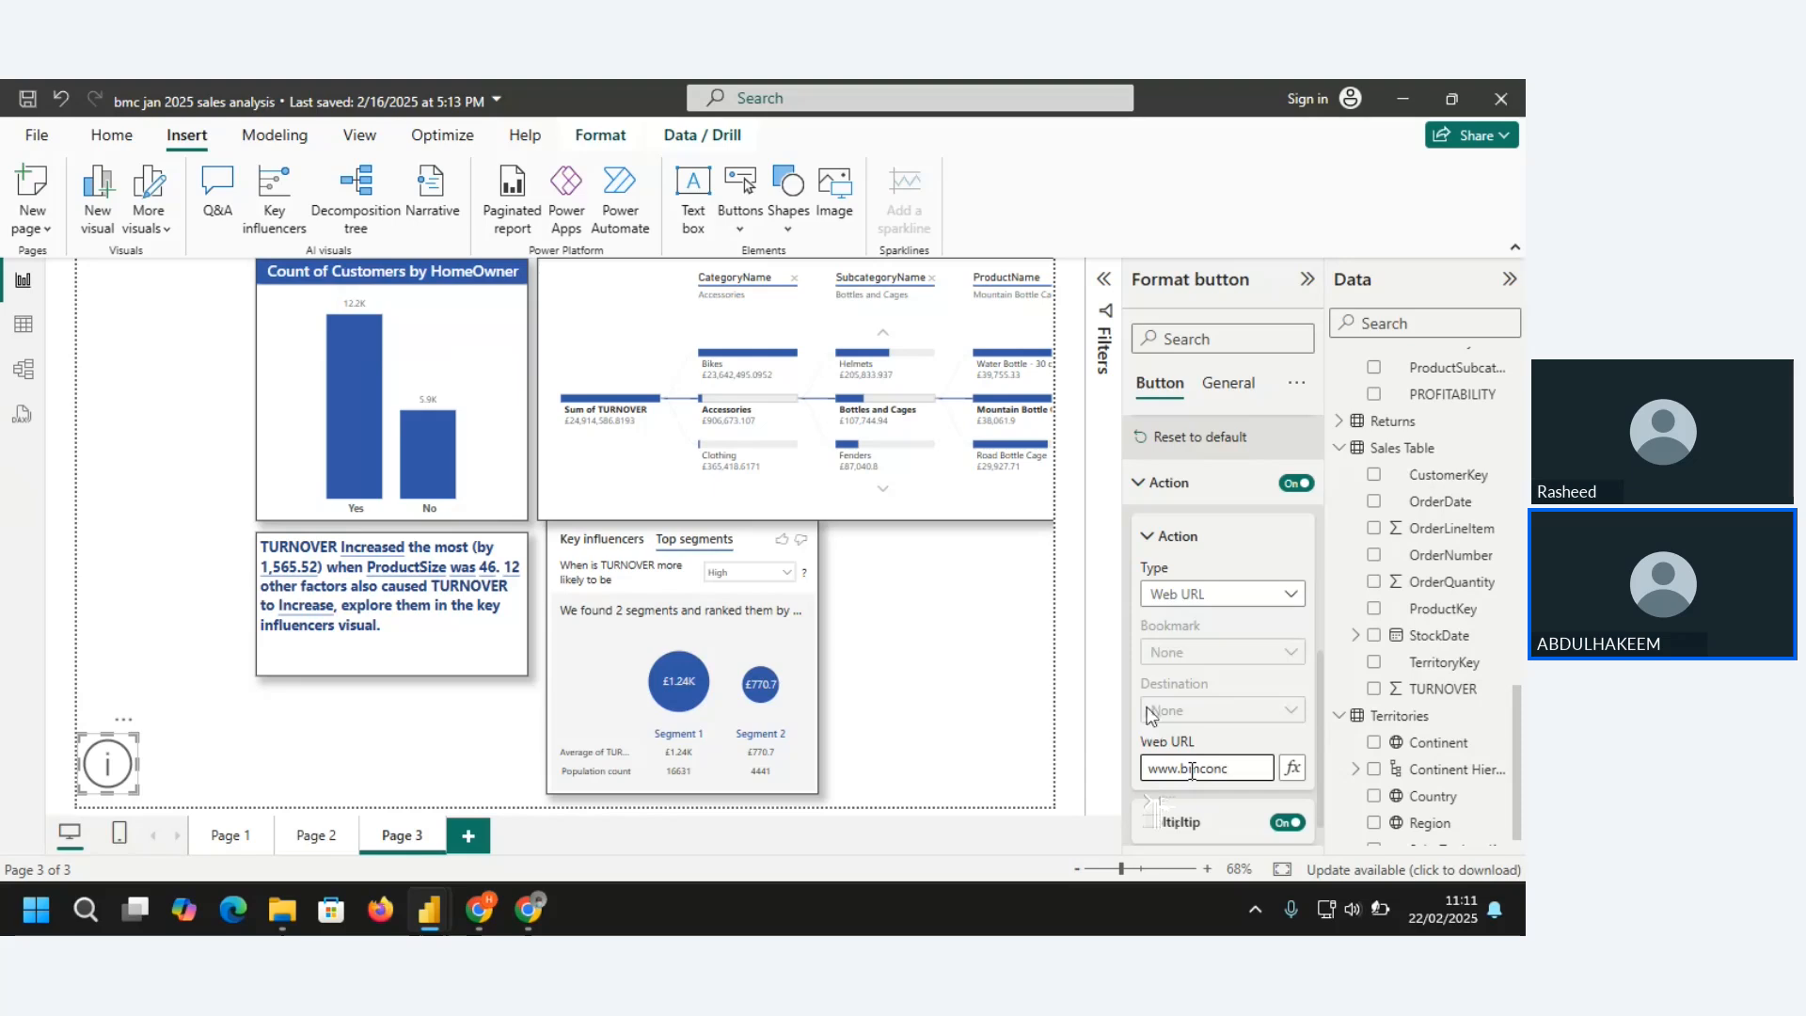
key(BackSpace)
text(sult.com.ng)
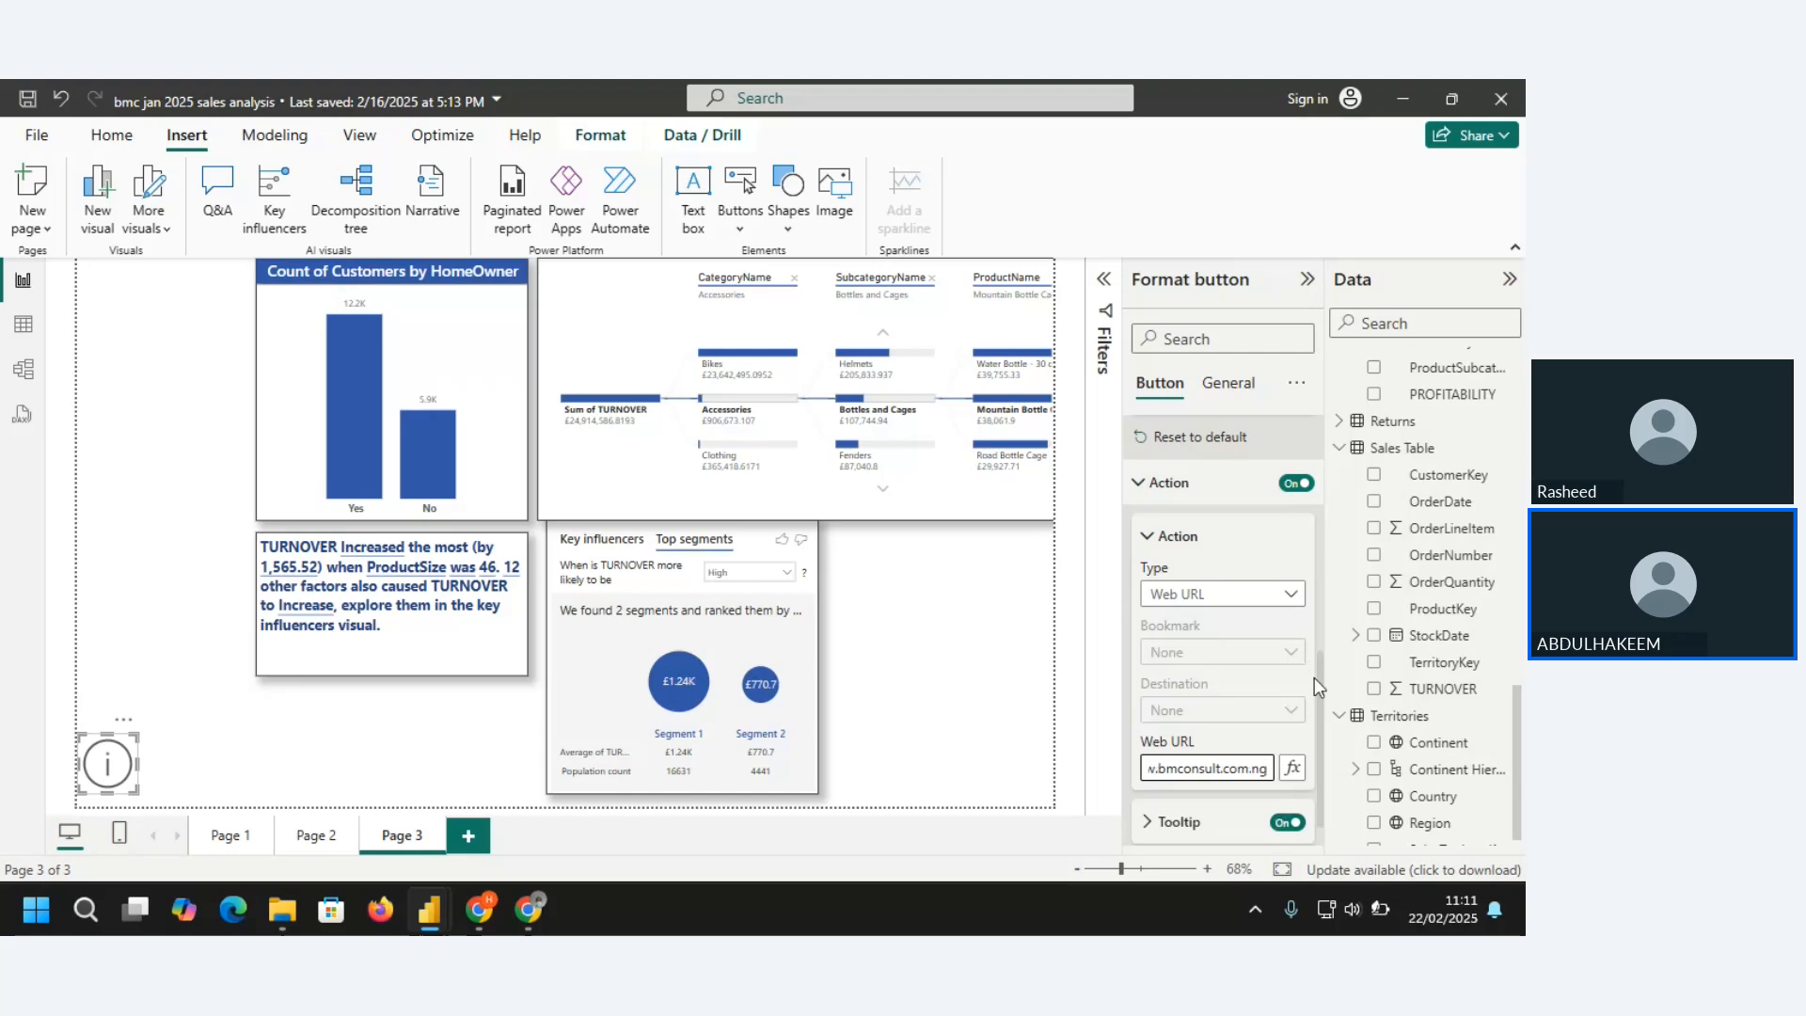
click(974, 697)
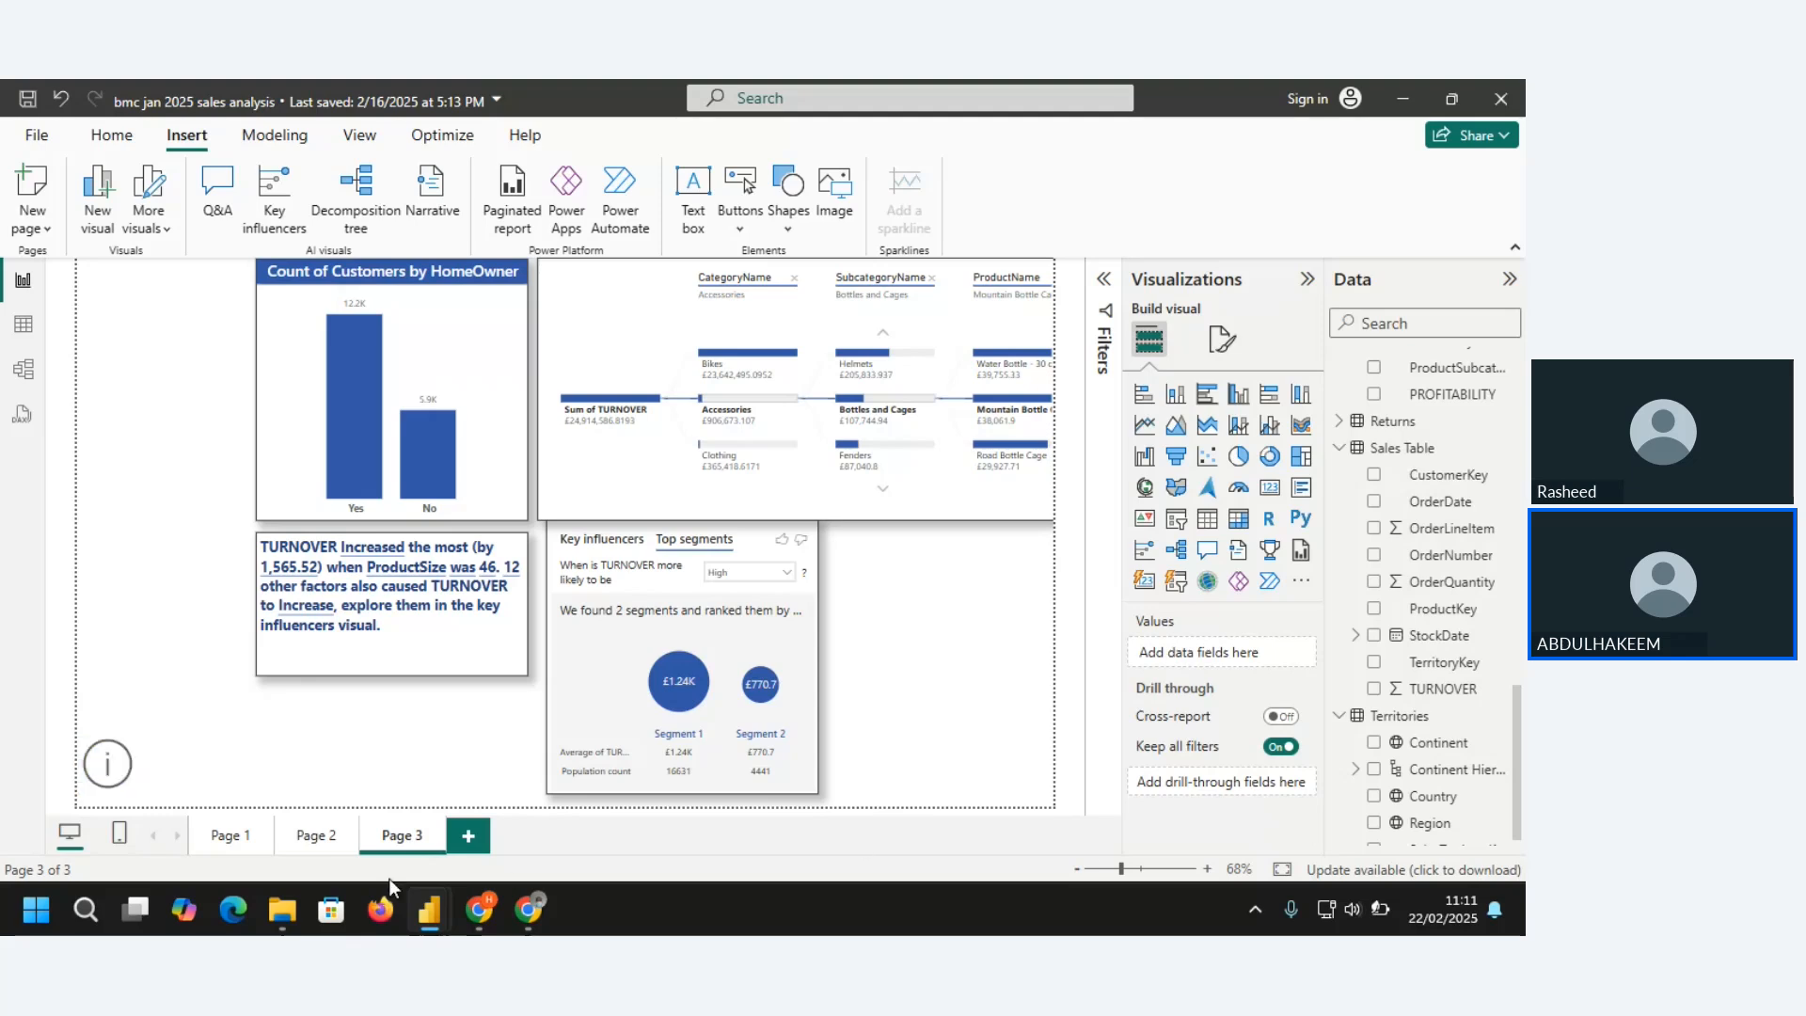
Reselect the Information button, check the end of its Web URL in the action settings, and select the whole address
click(107, 781)
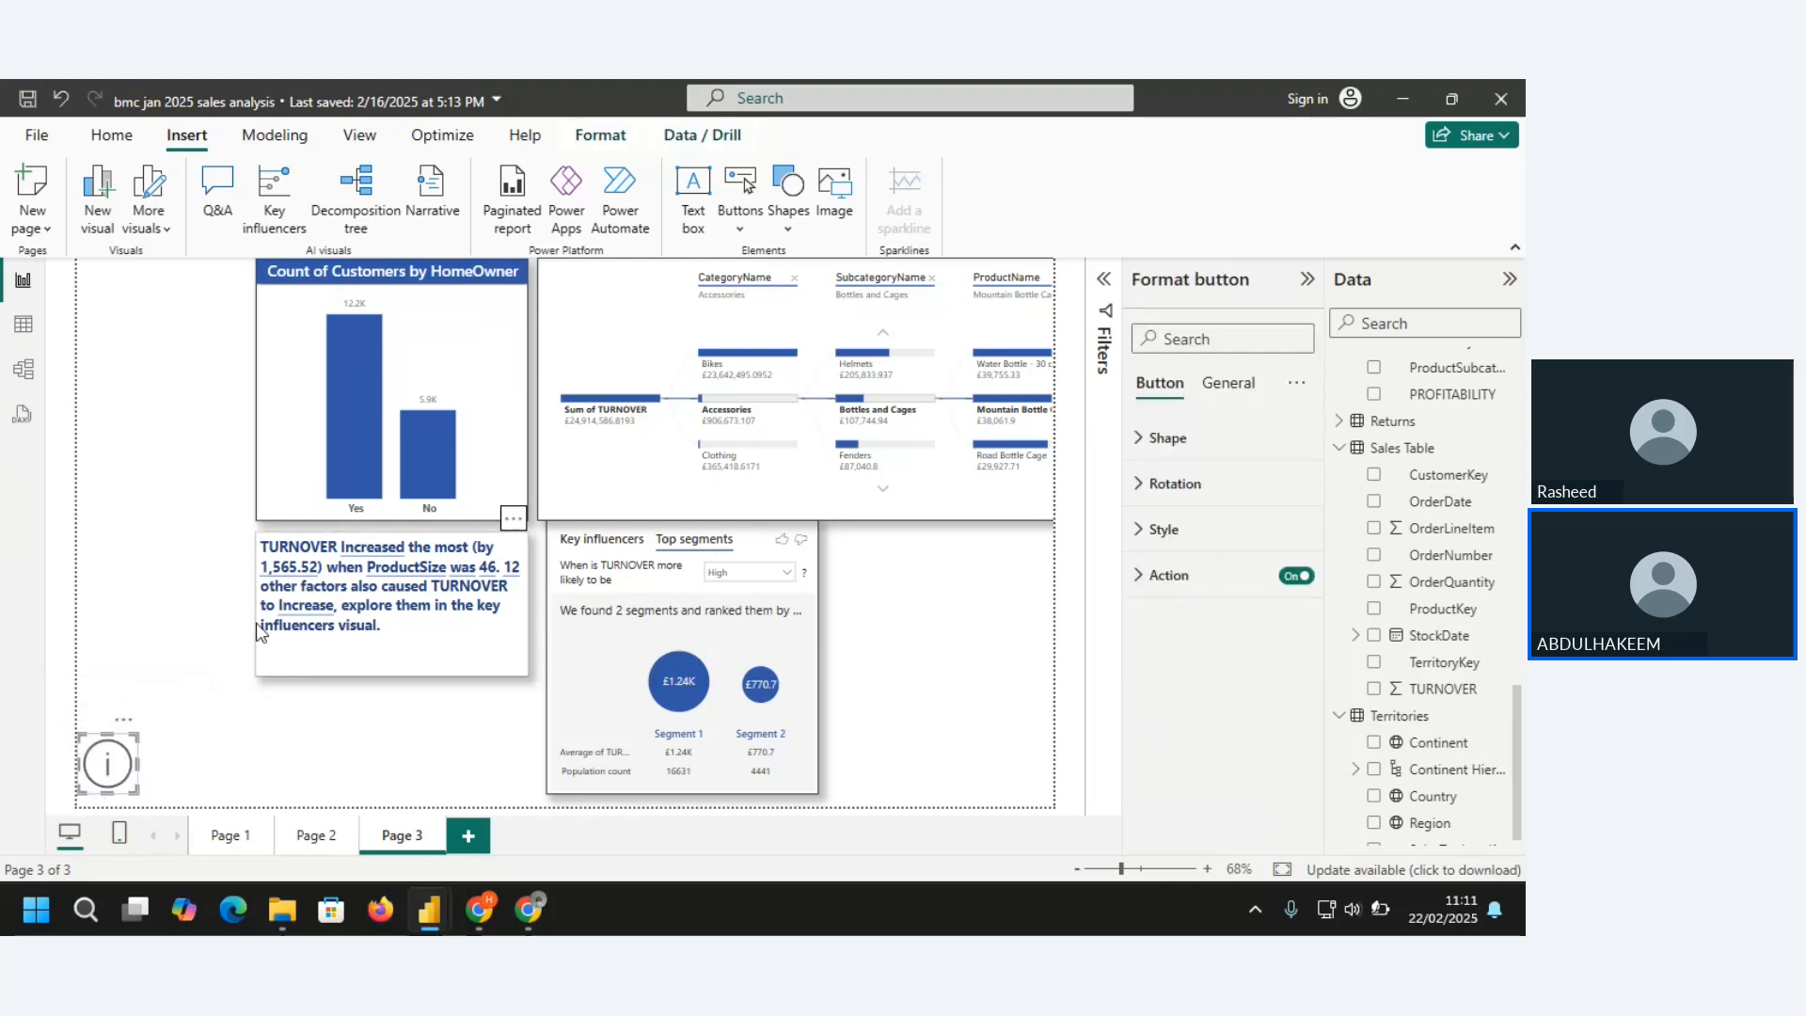
click(1145, 592)
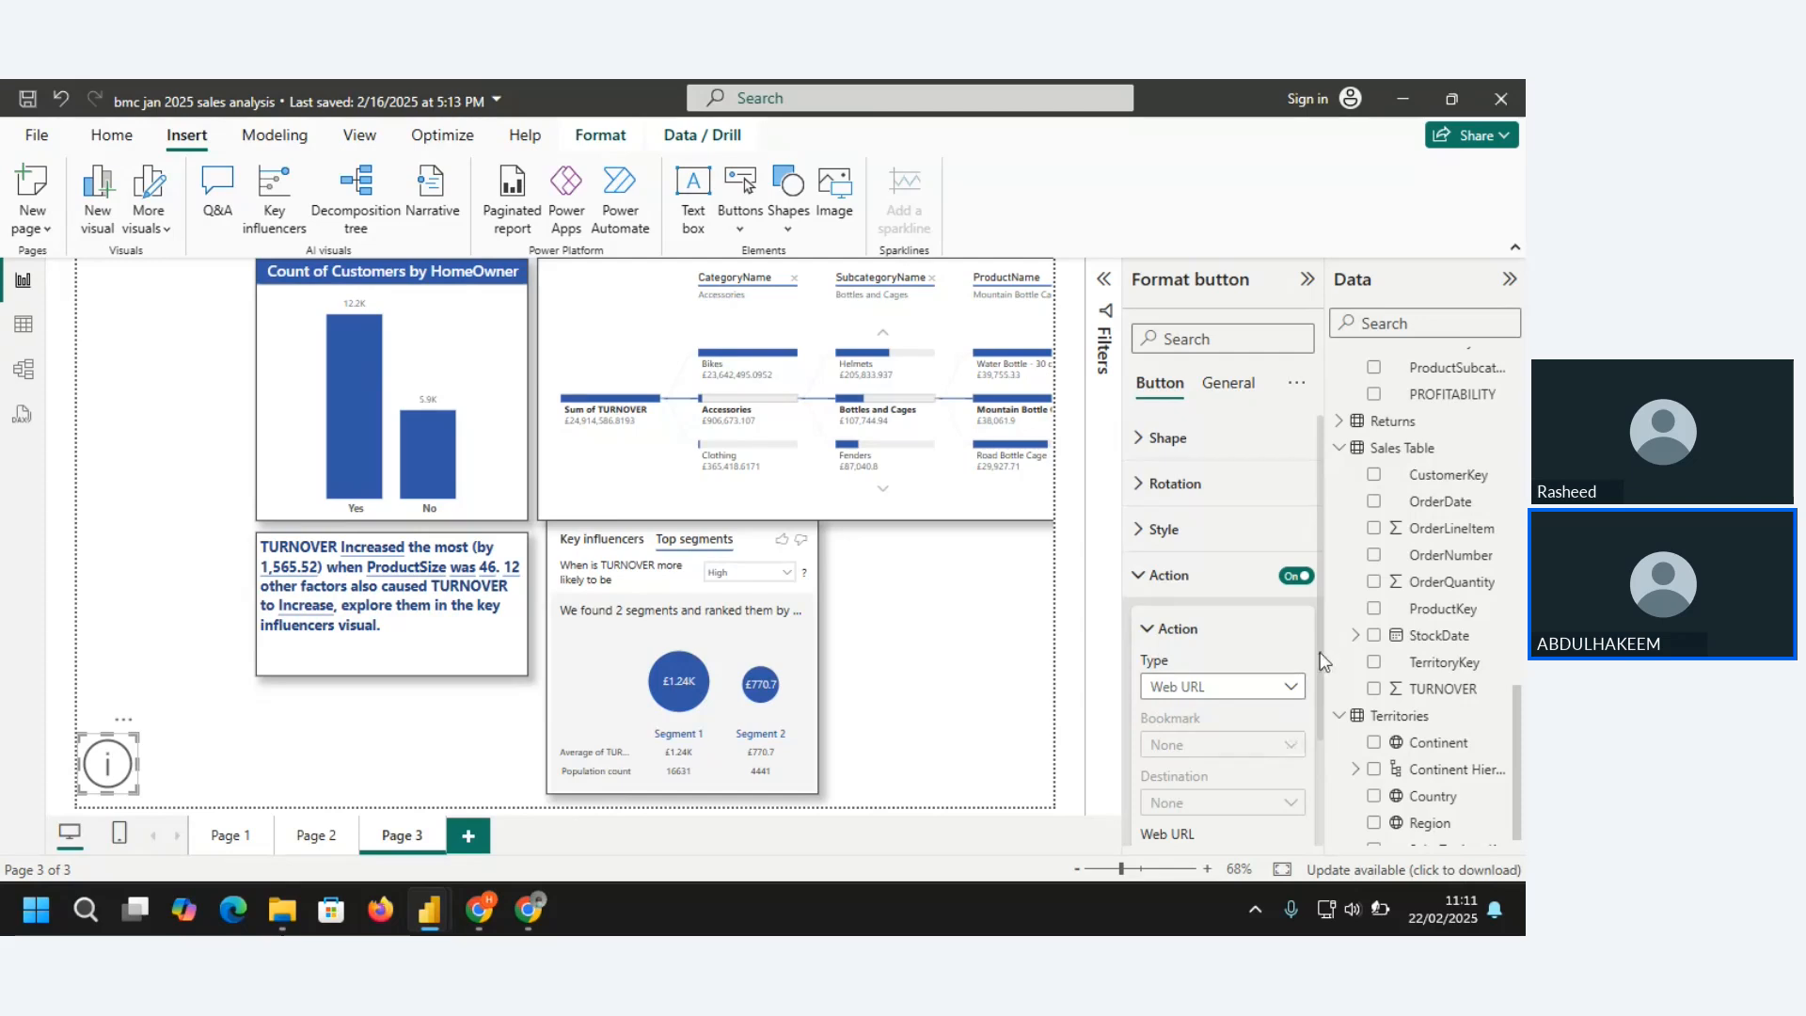
scroll(1322, 694, down, 1)
scroll(1322, 714, down, 3)
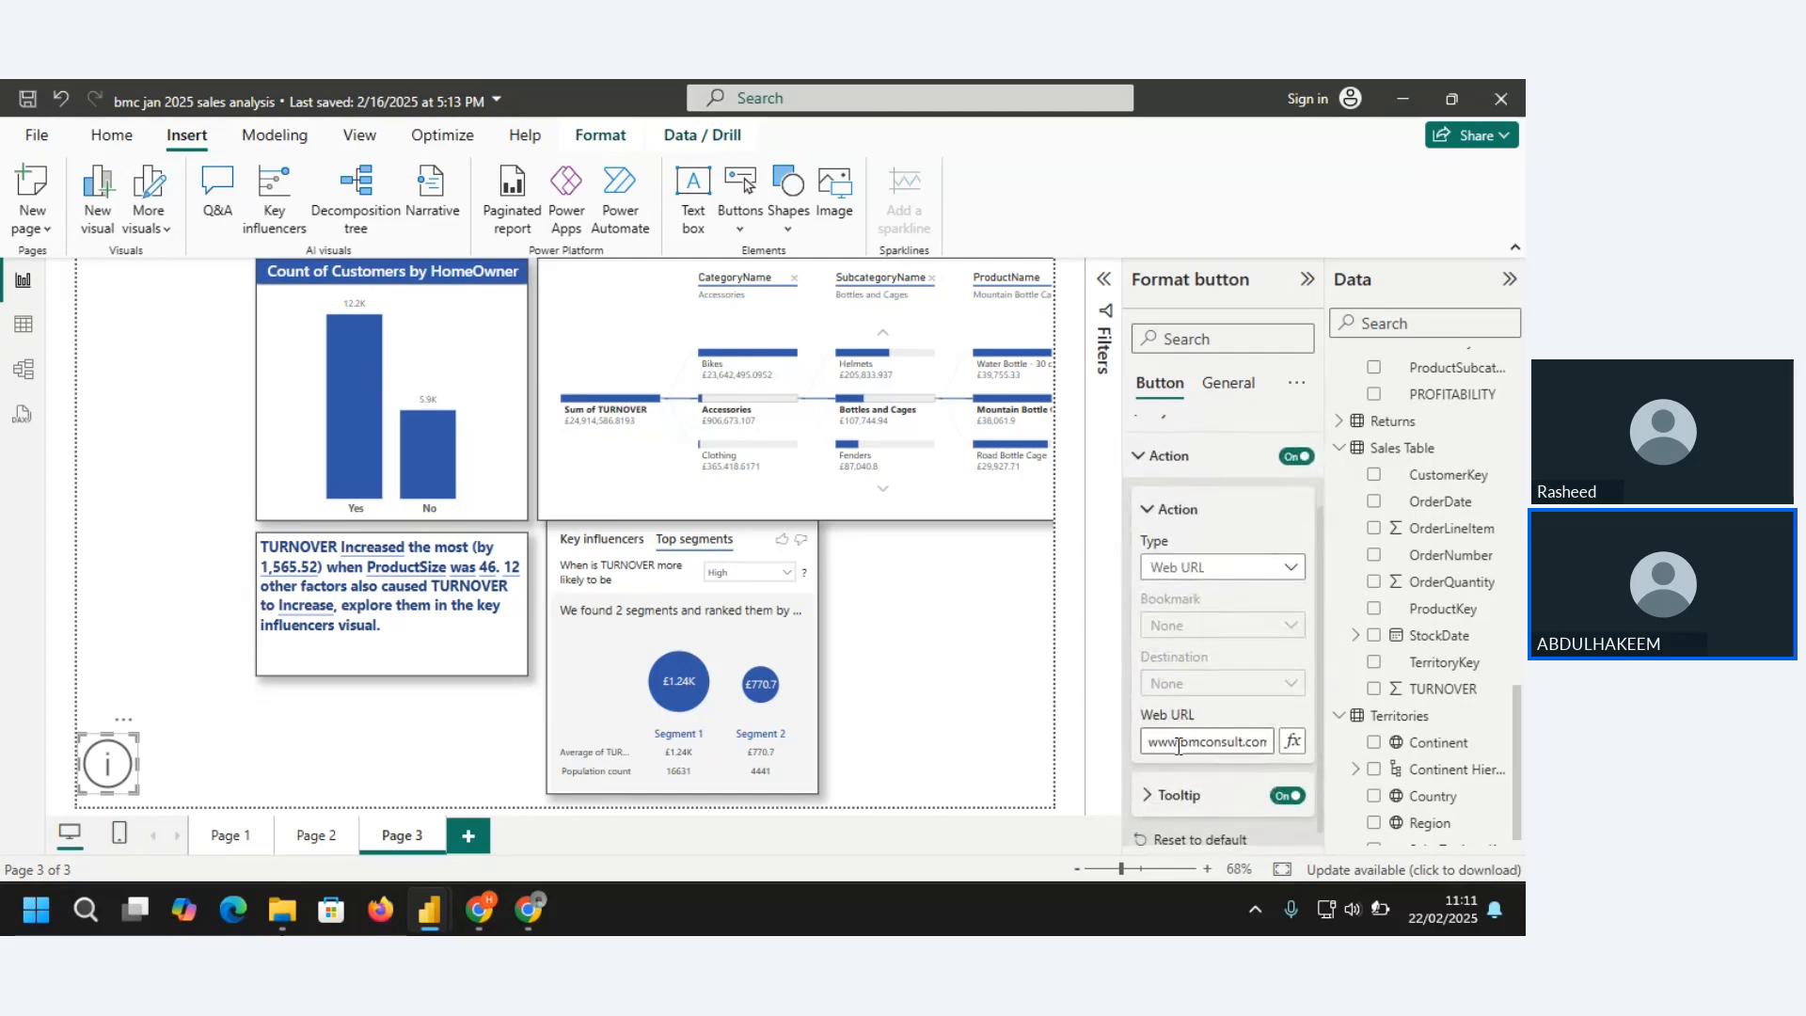
click(1255, 740)
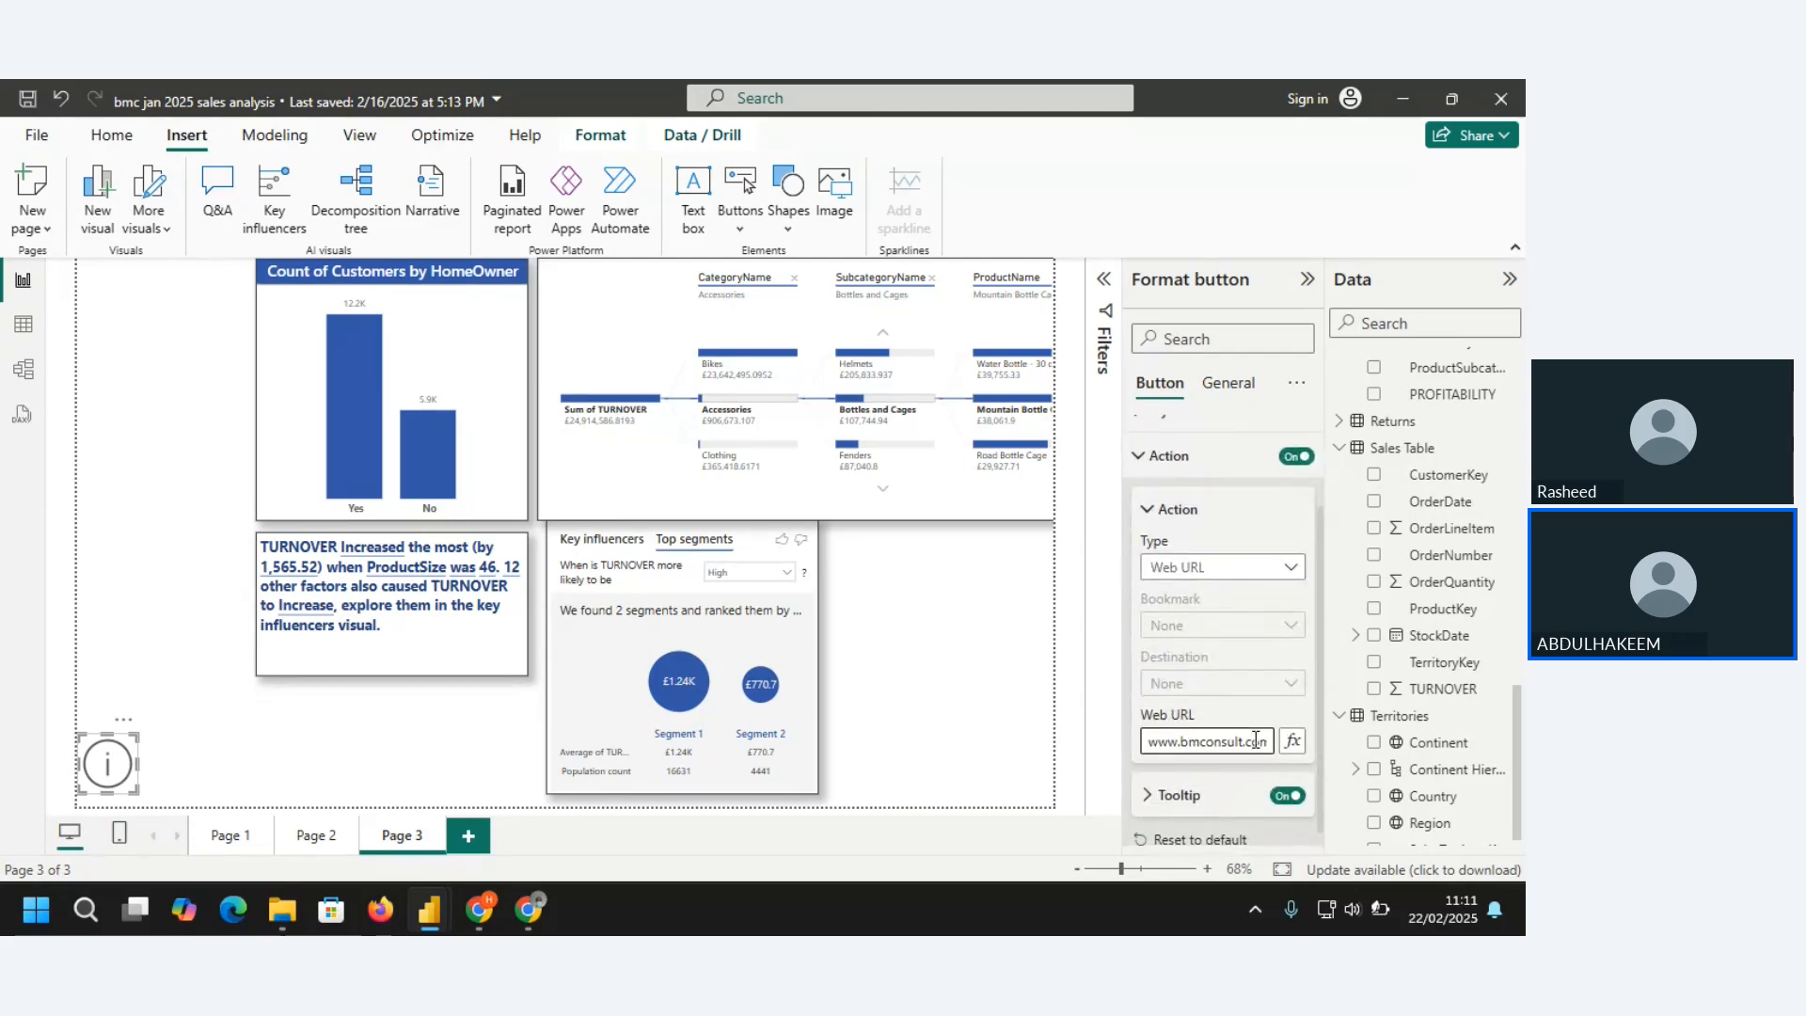
text(.ng)
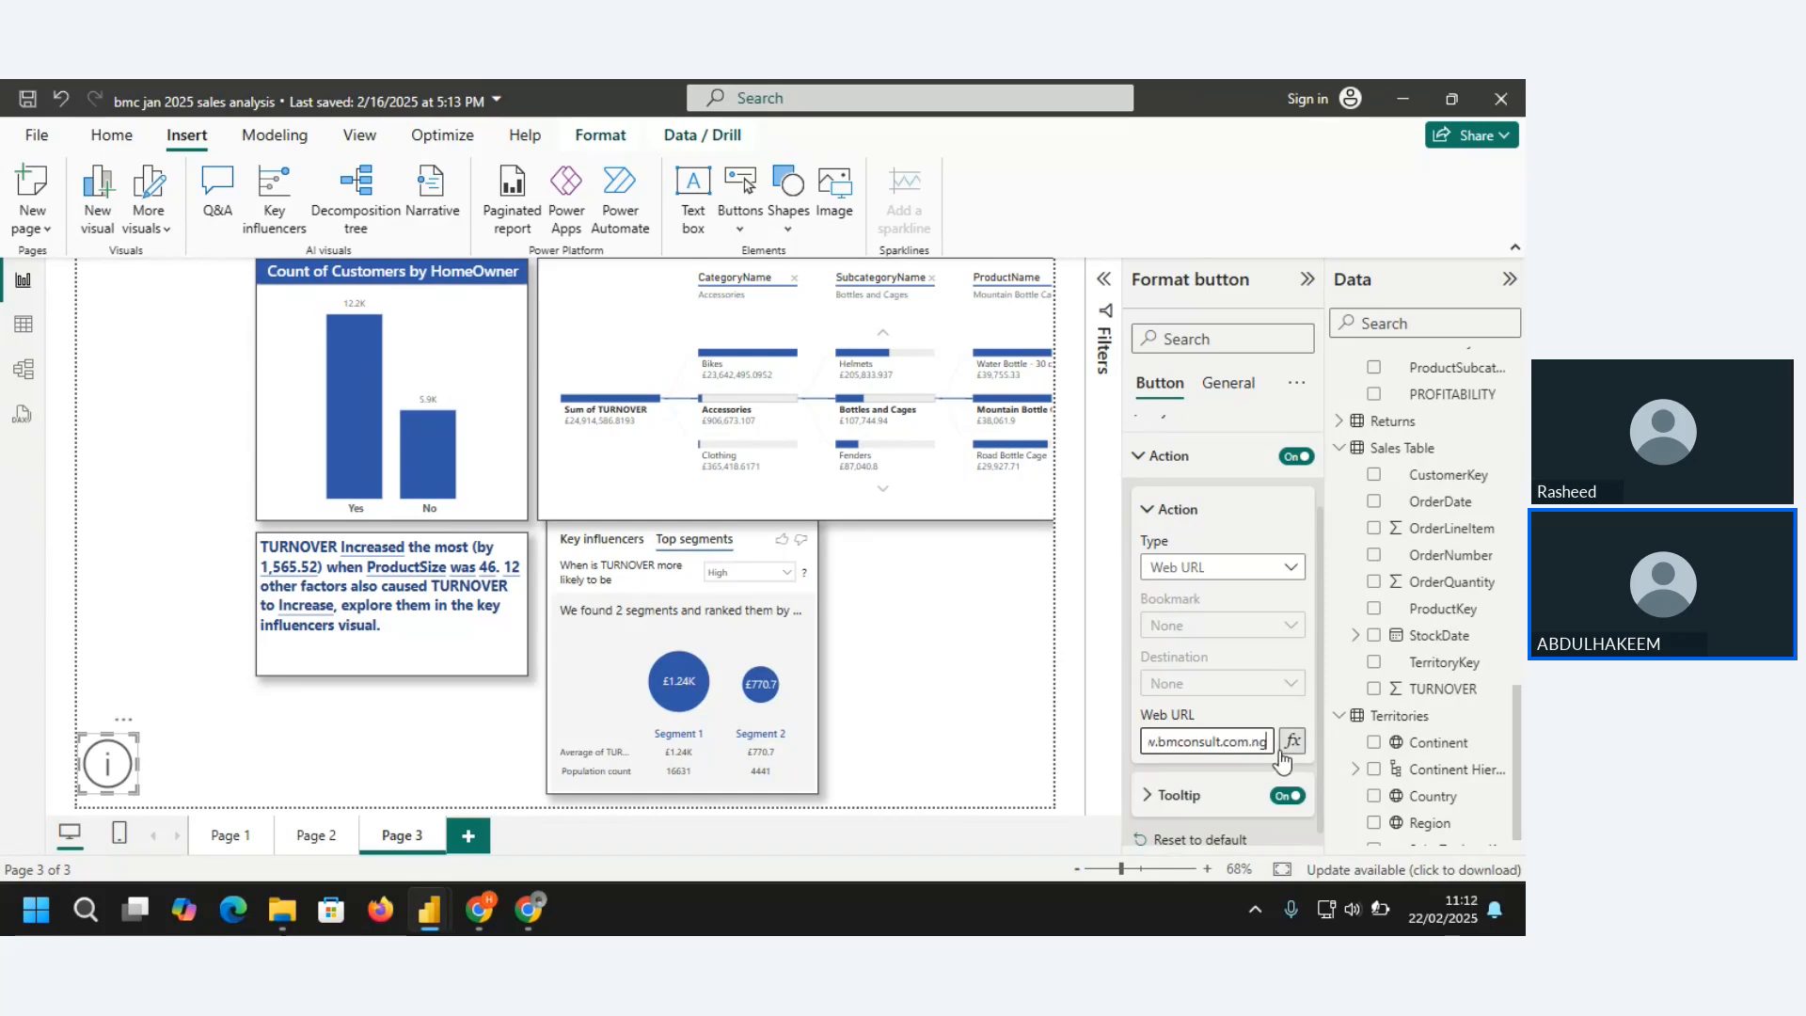
key(ctrl+a)
key(ctrl+c)
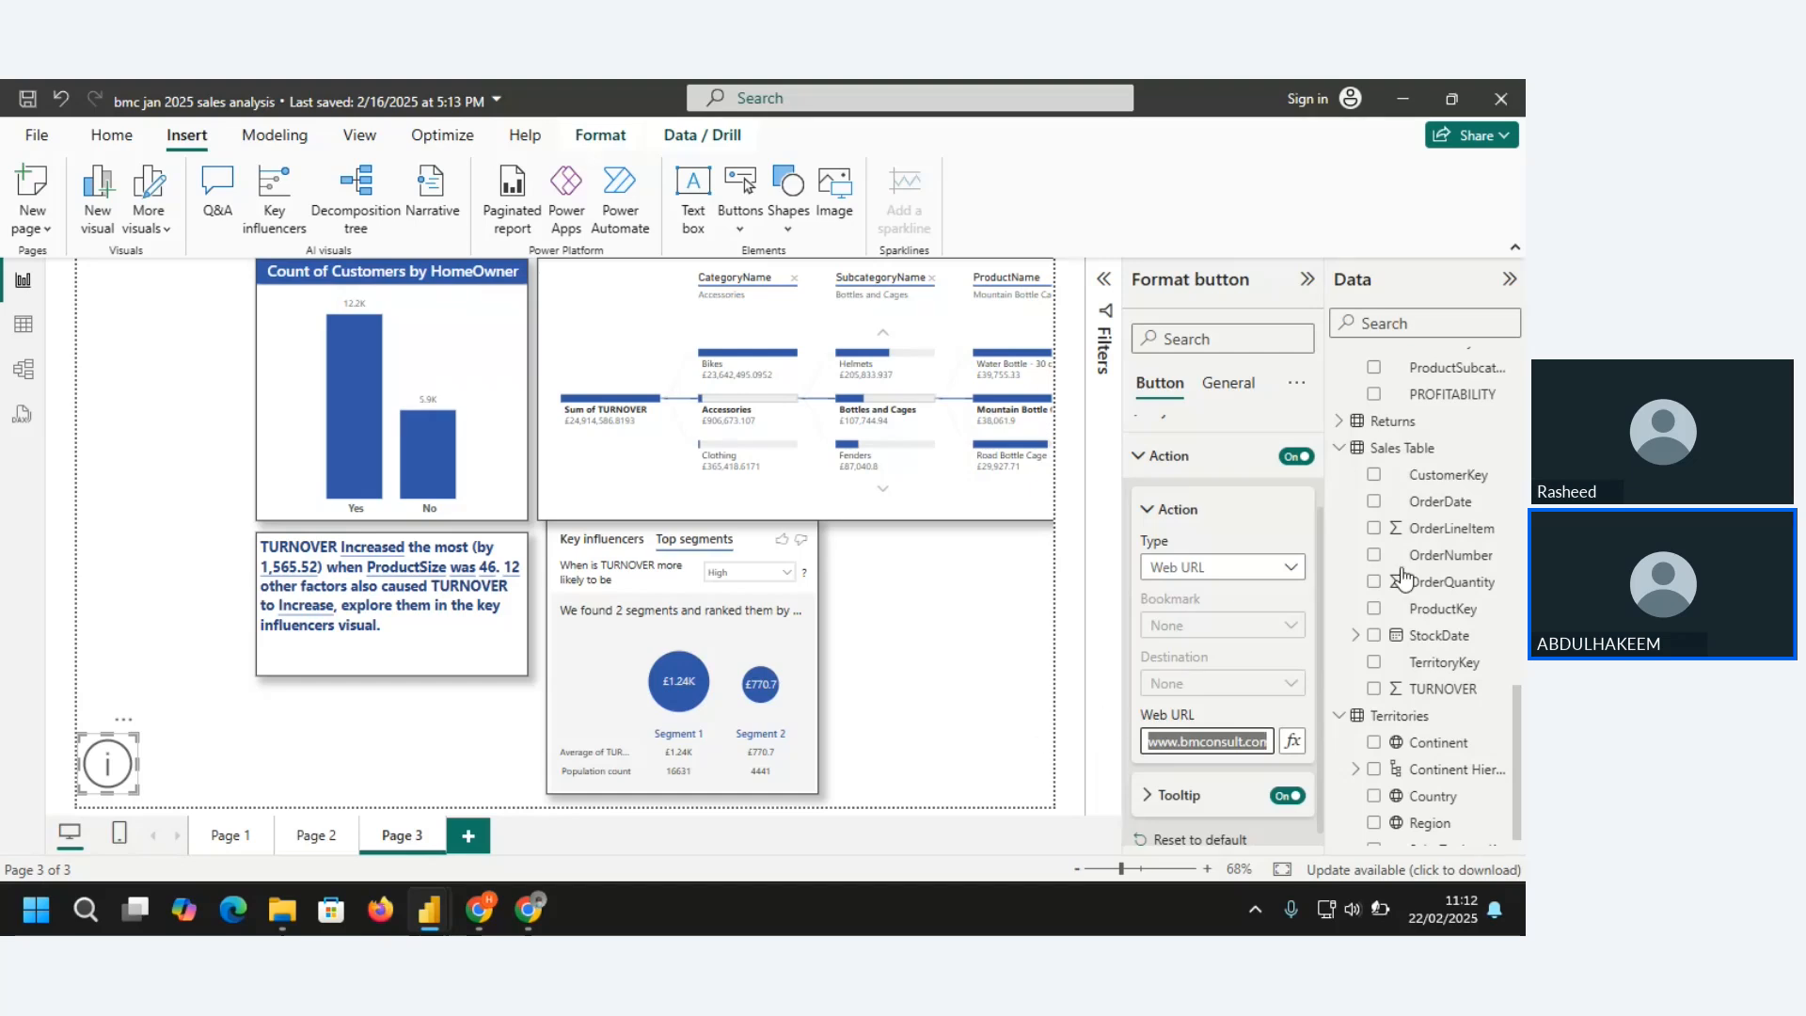
Switch to Chrome, open a new tab, view the bmconsult.com.ng tab, and minimize the open windows to the desktop
mouse_move(527, 905)
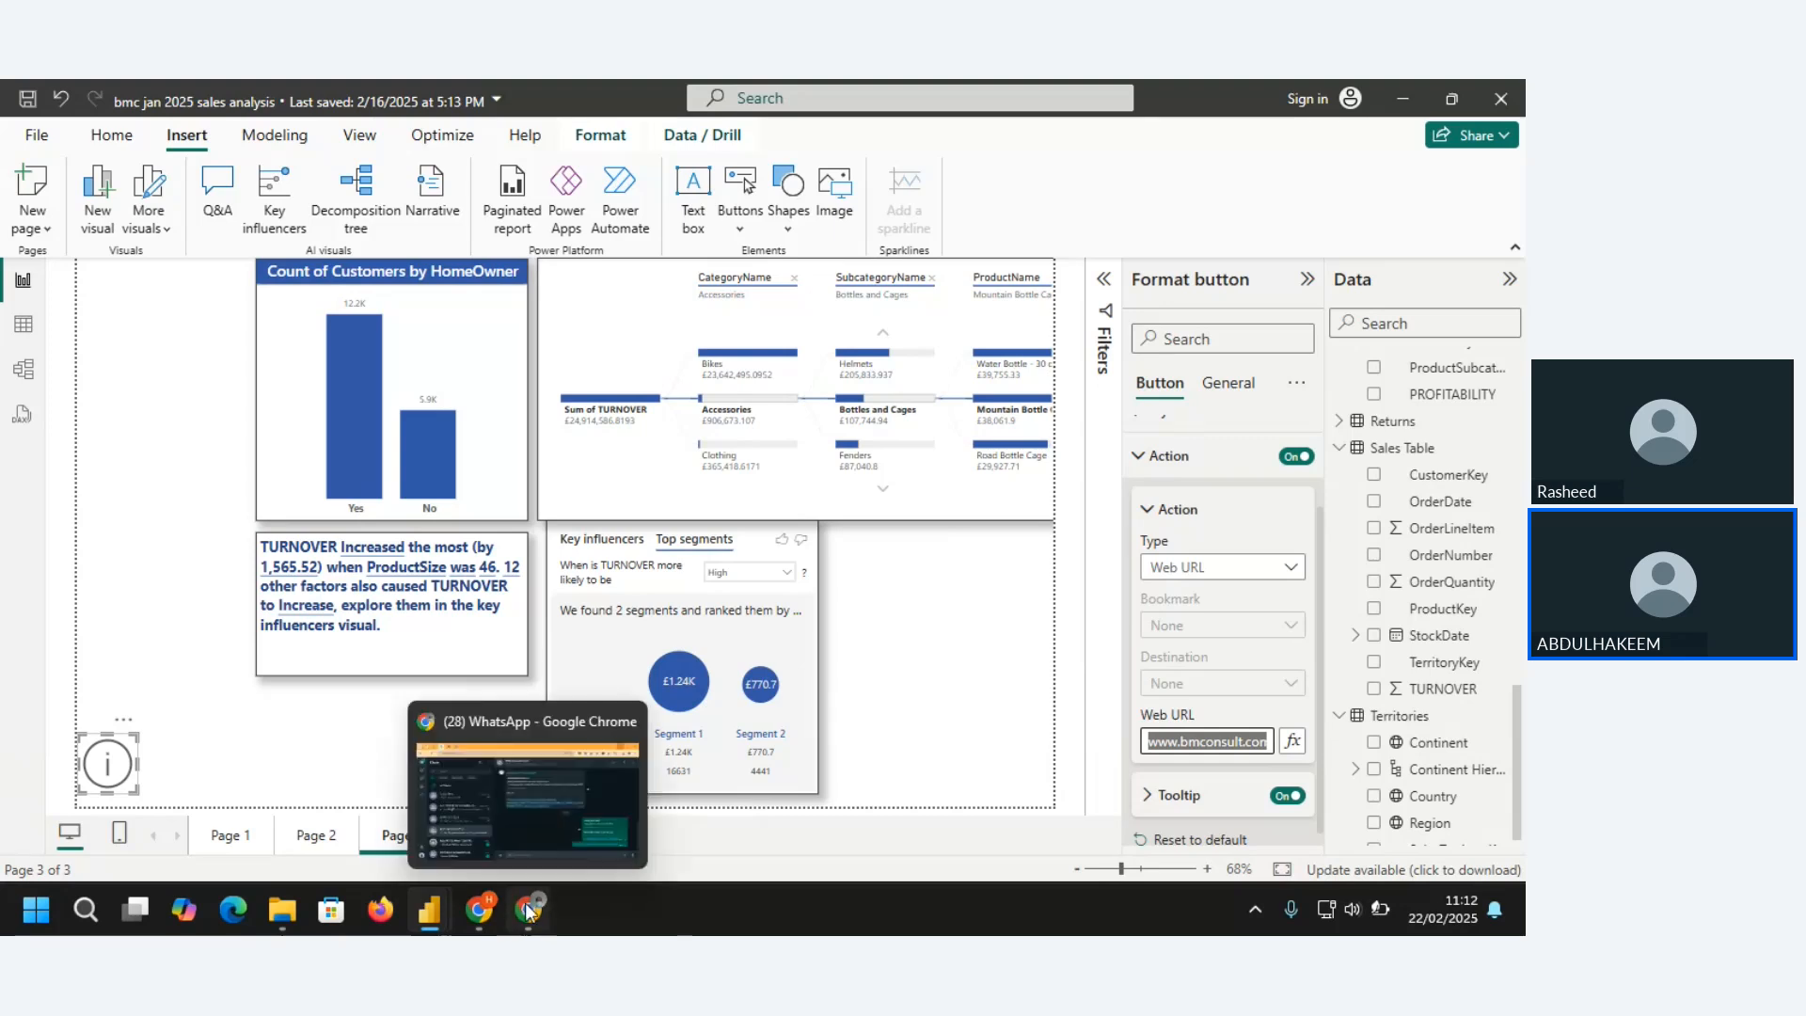
click(551, 800)
click(1398, 100)
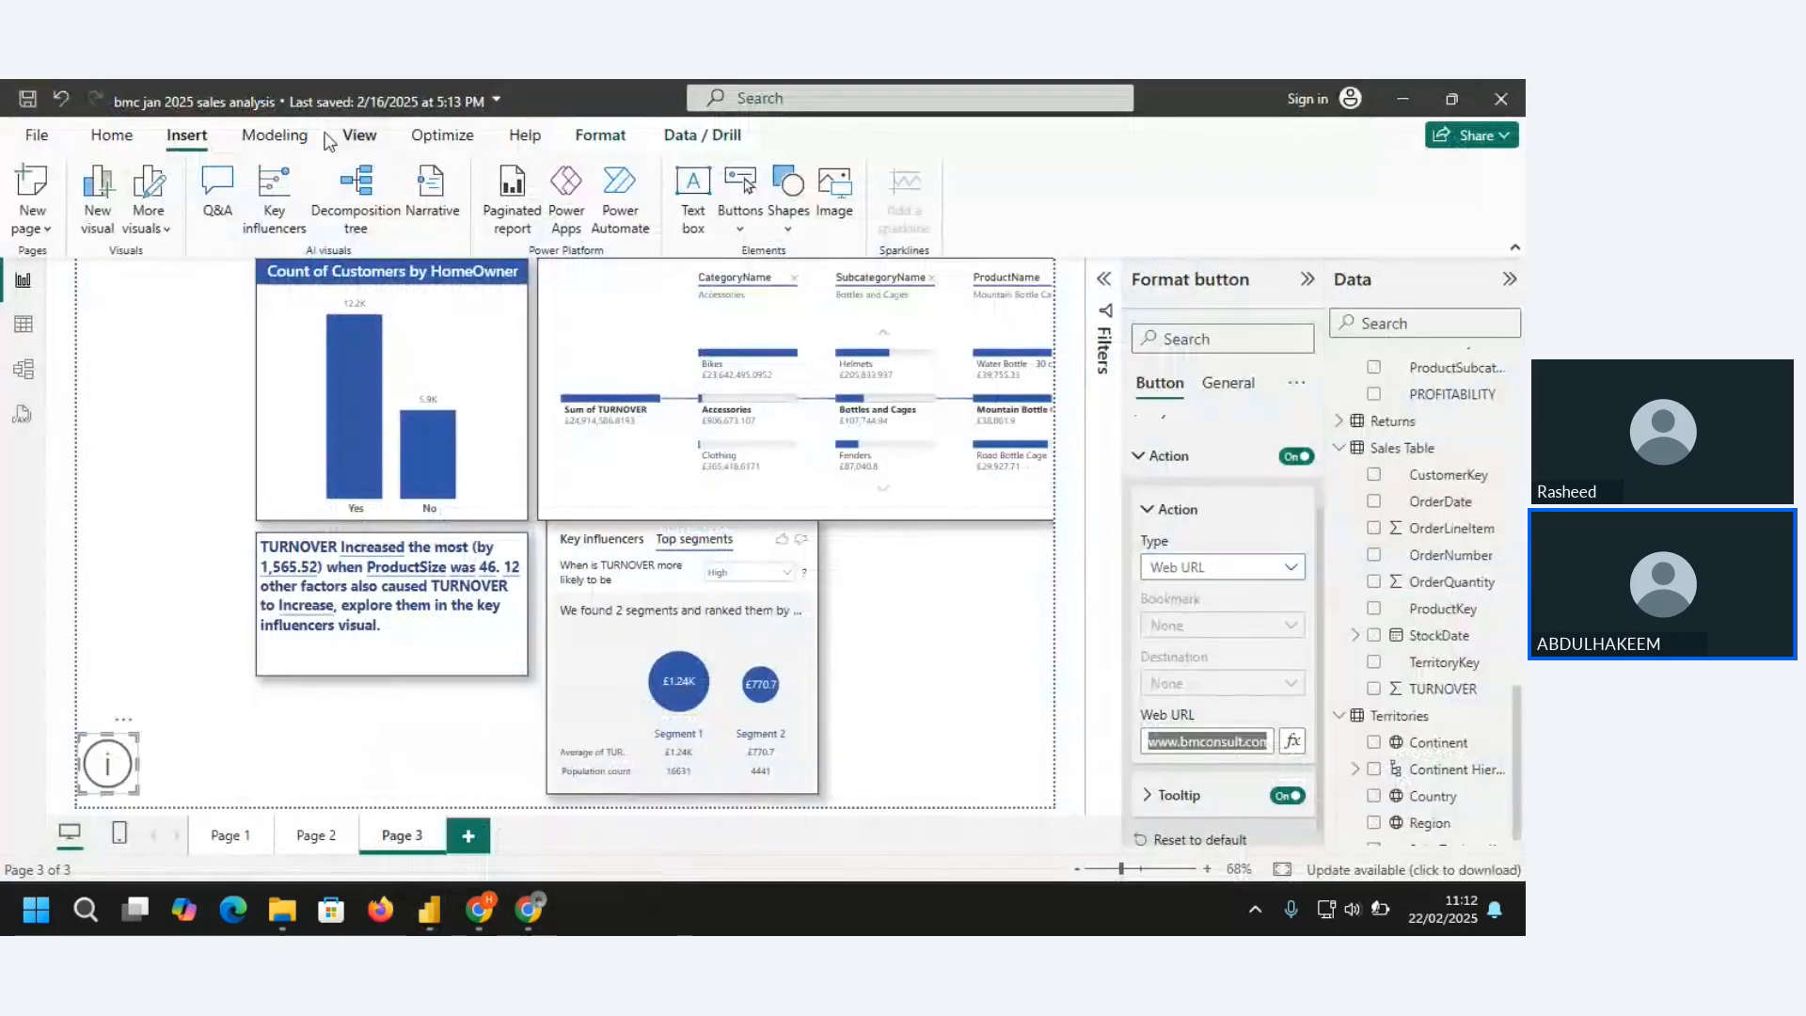
click(1406, 101)
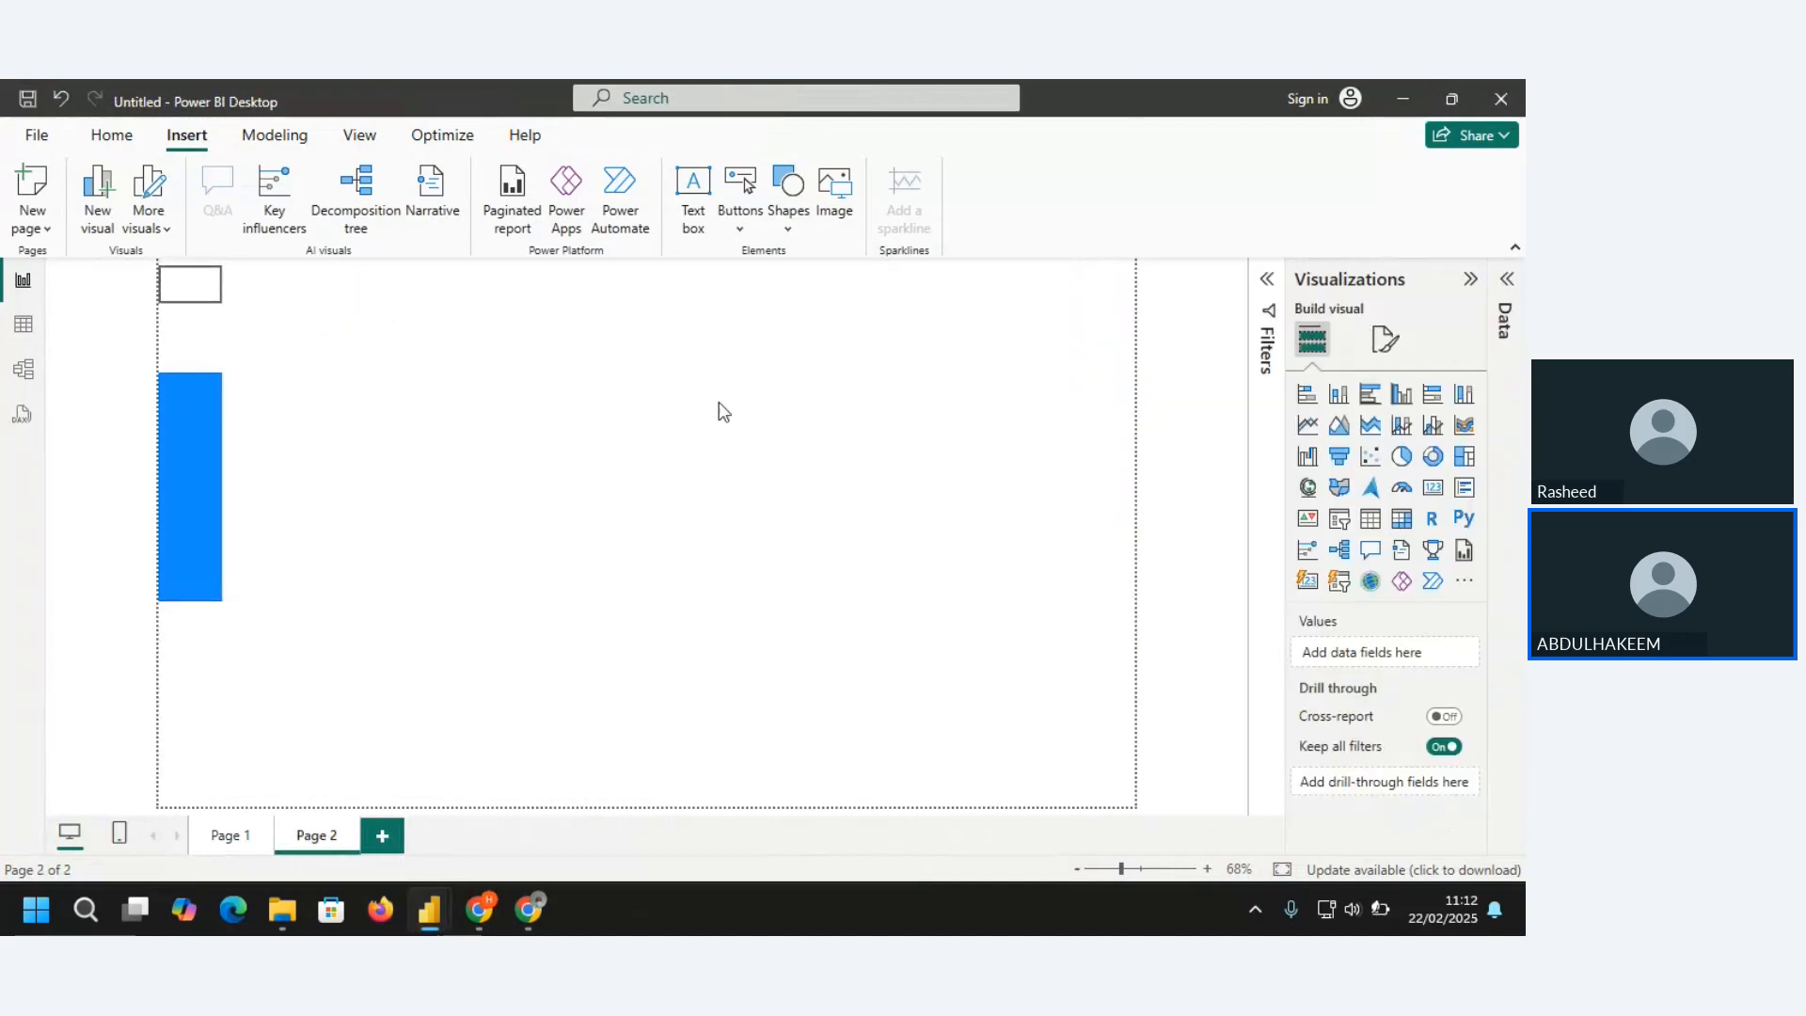
click(531, 903)
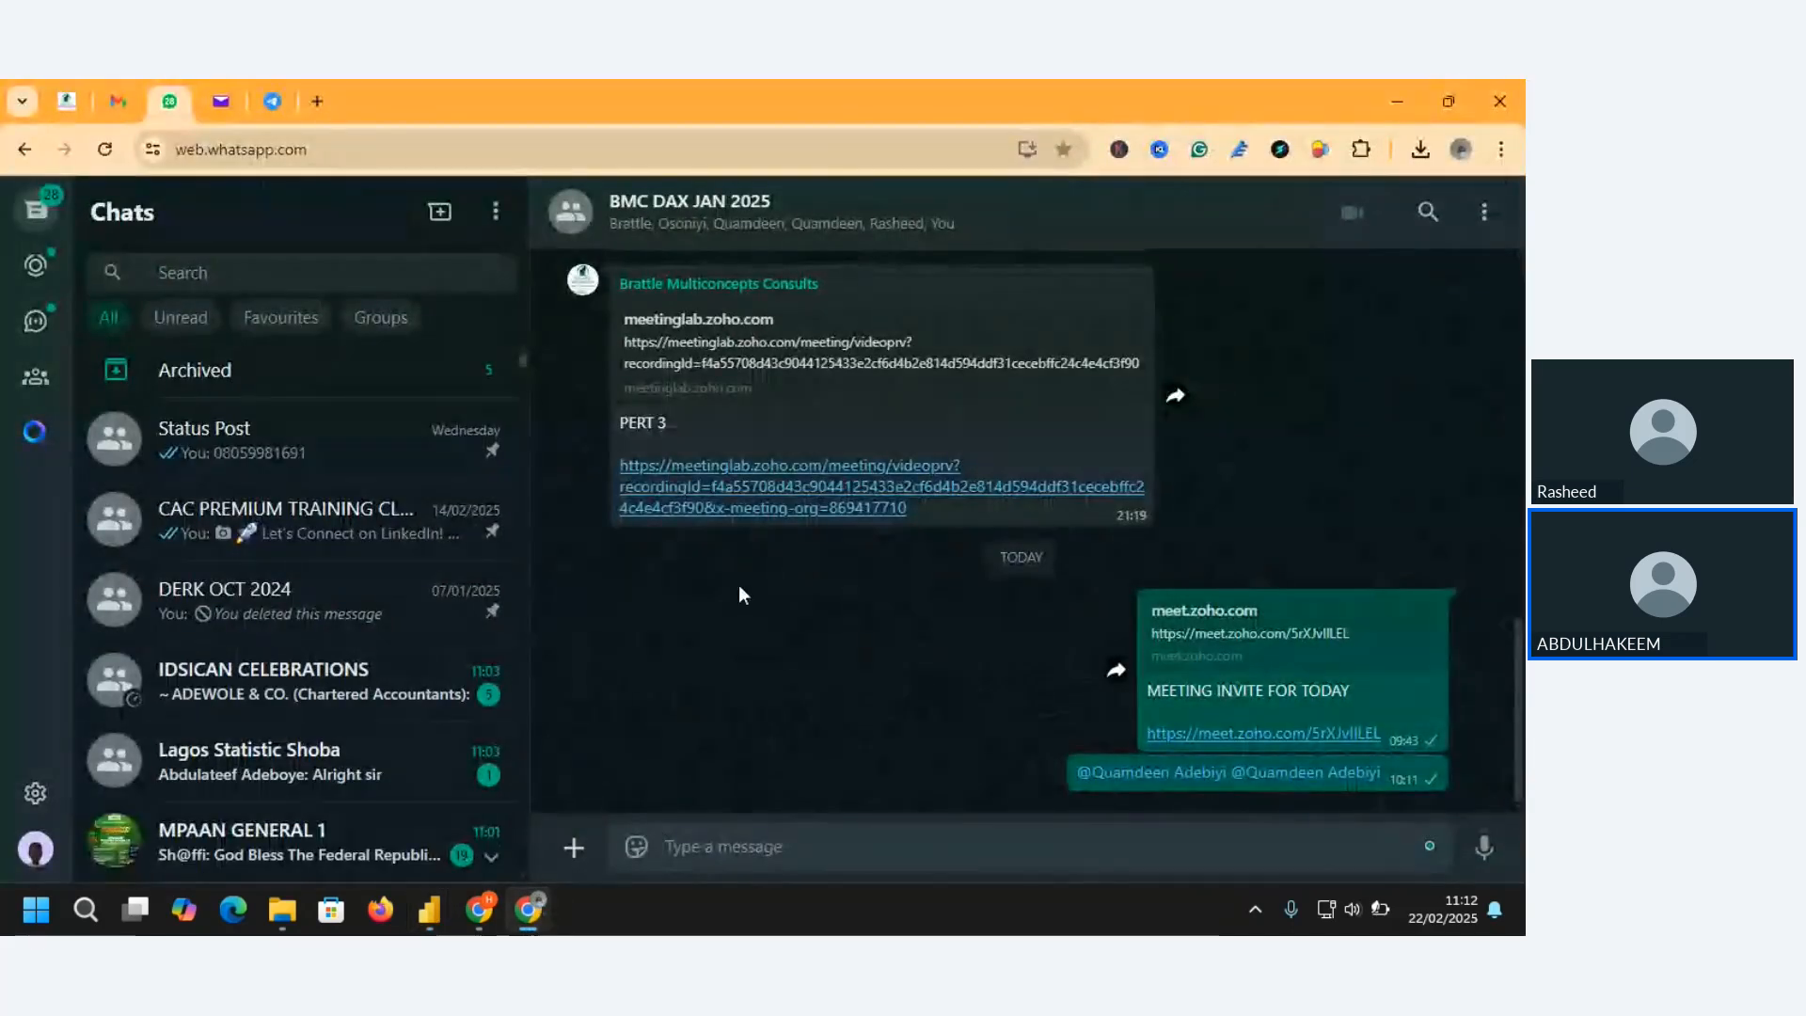
click(314, 99)
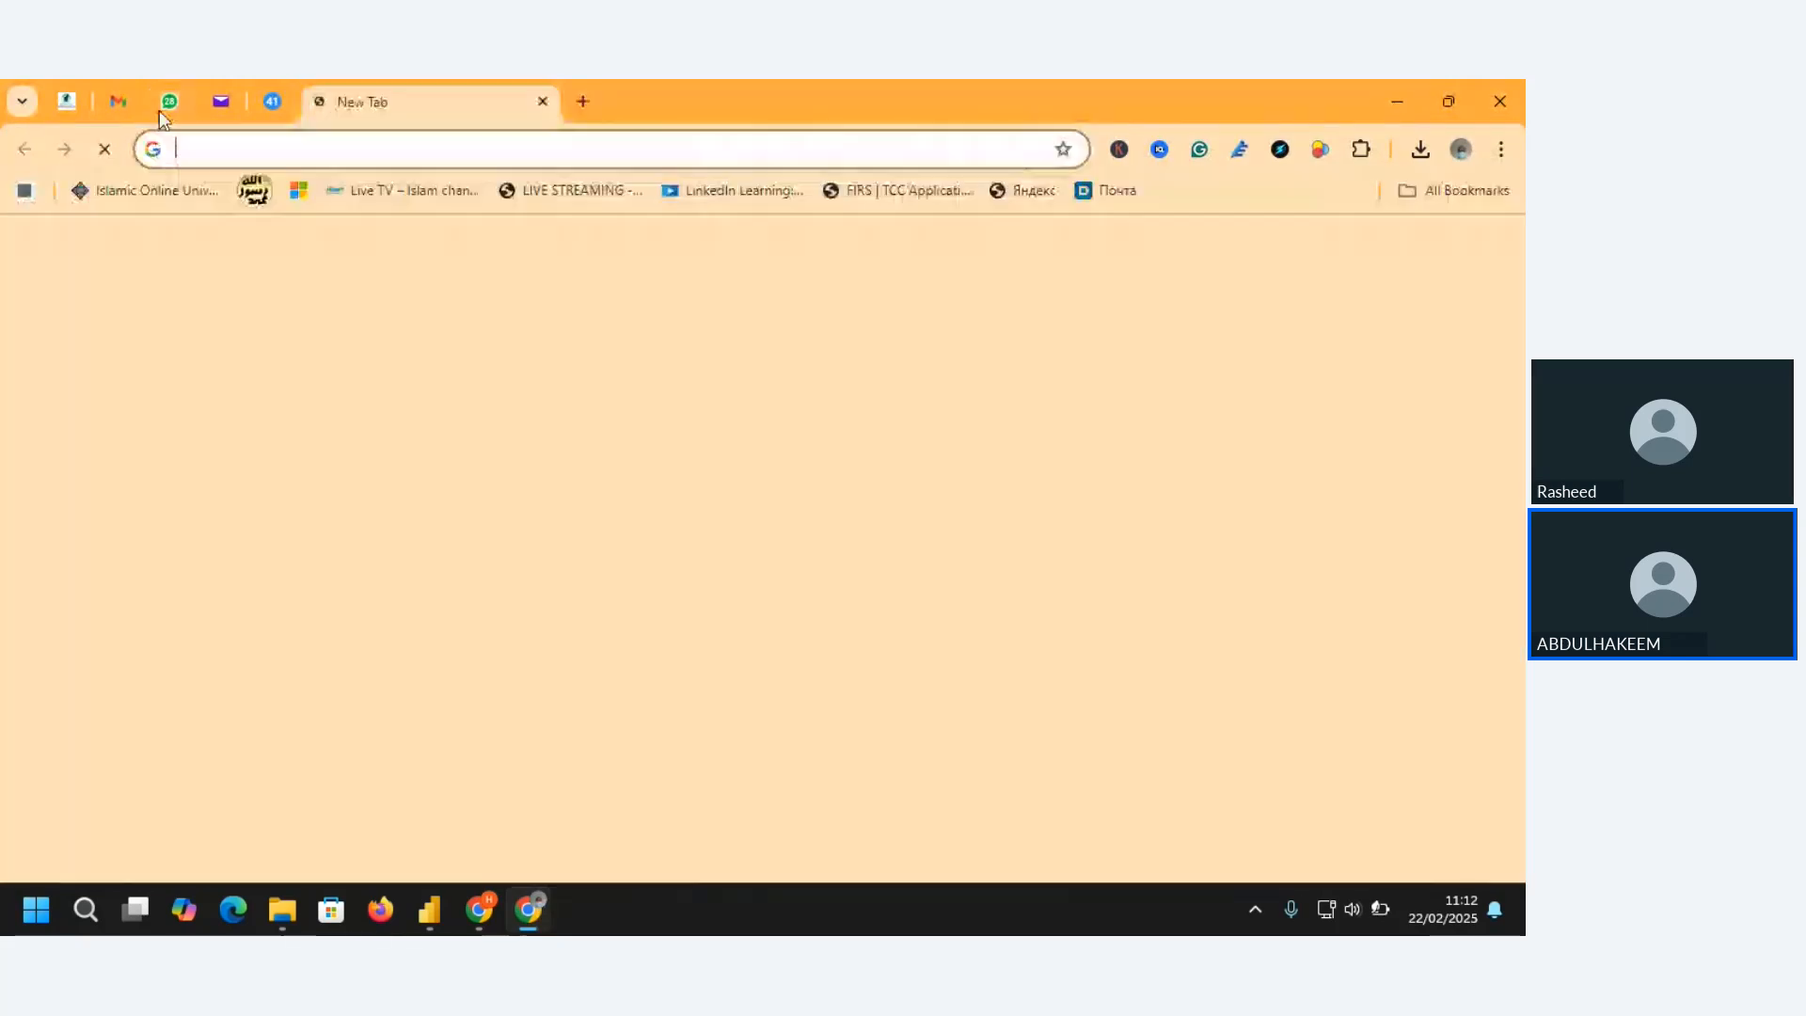
click(68, 100)
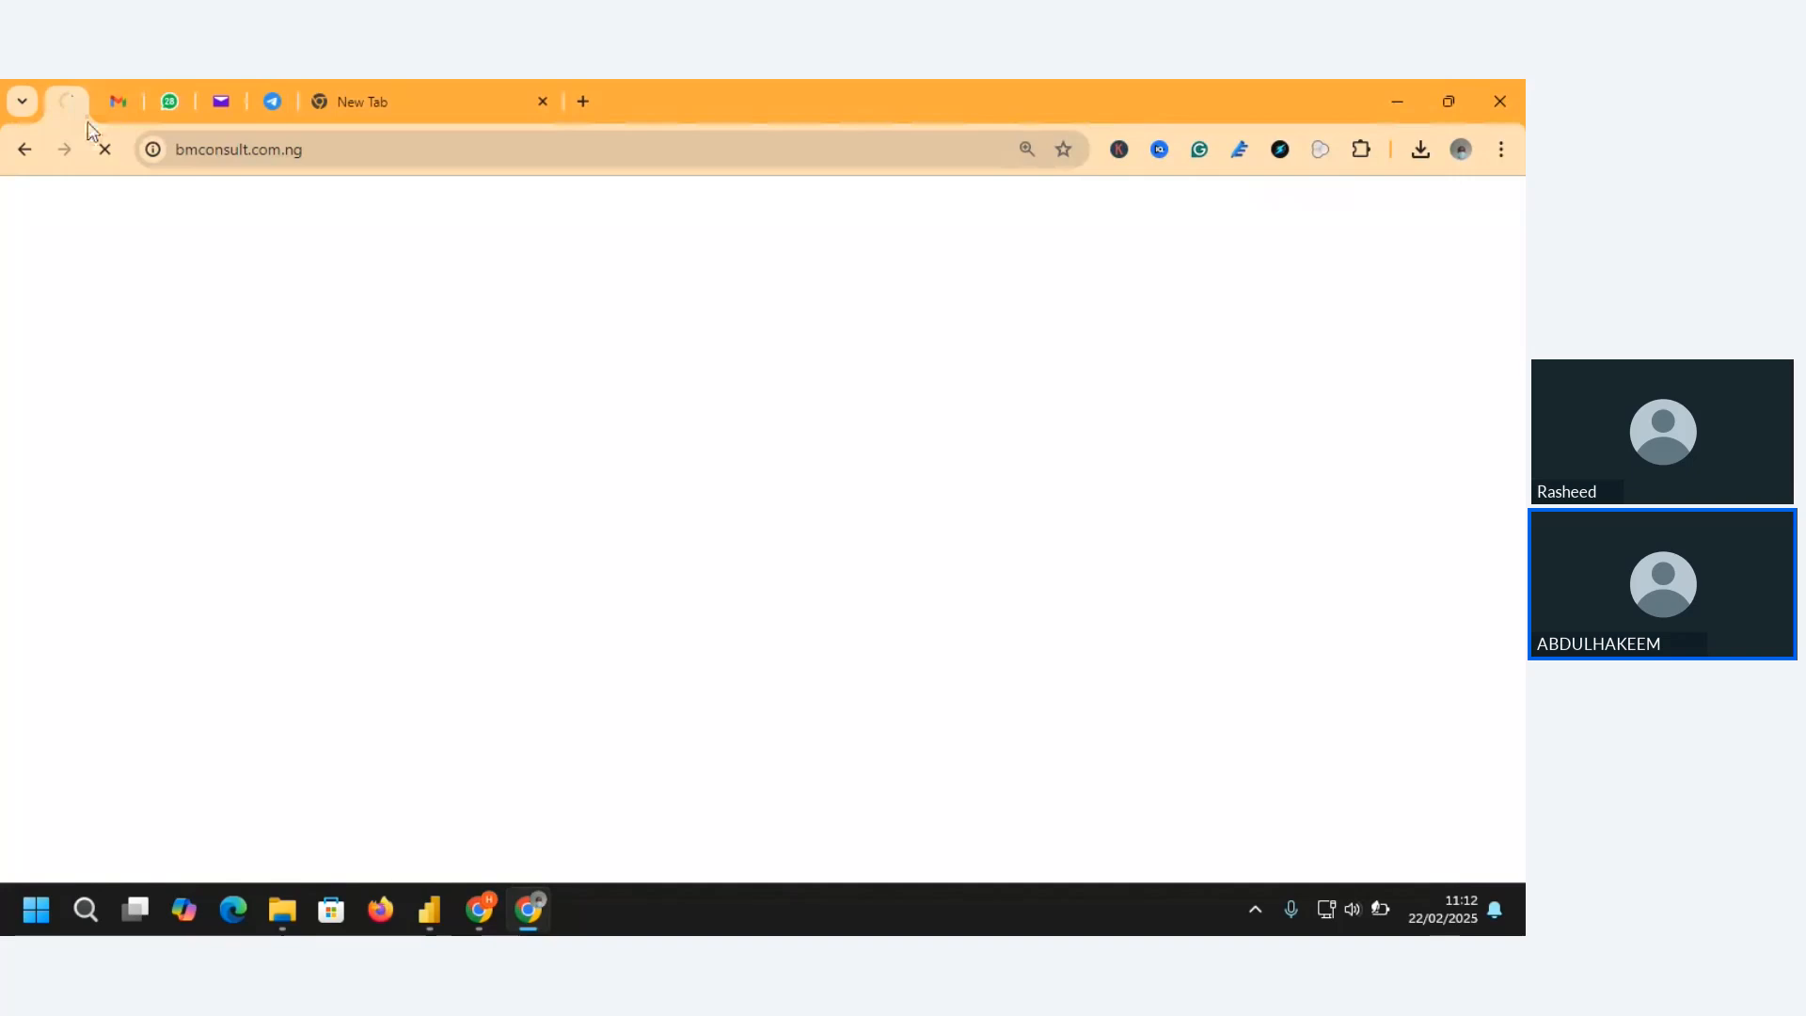
click(1407, 98)
click(1407, 98)
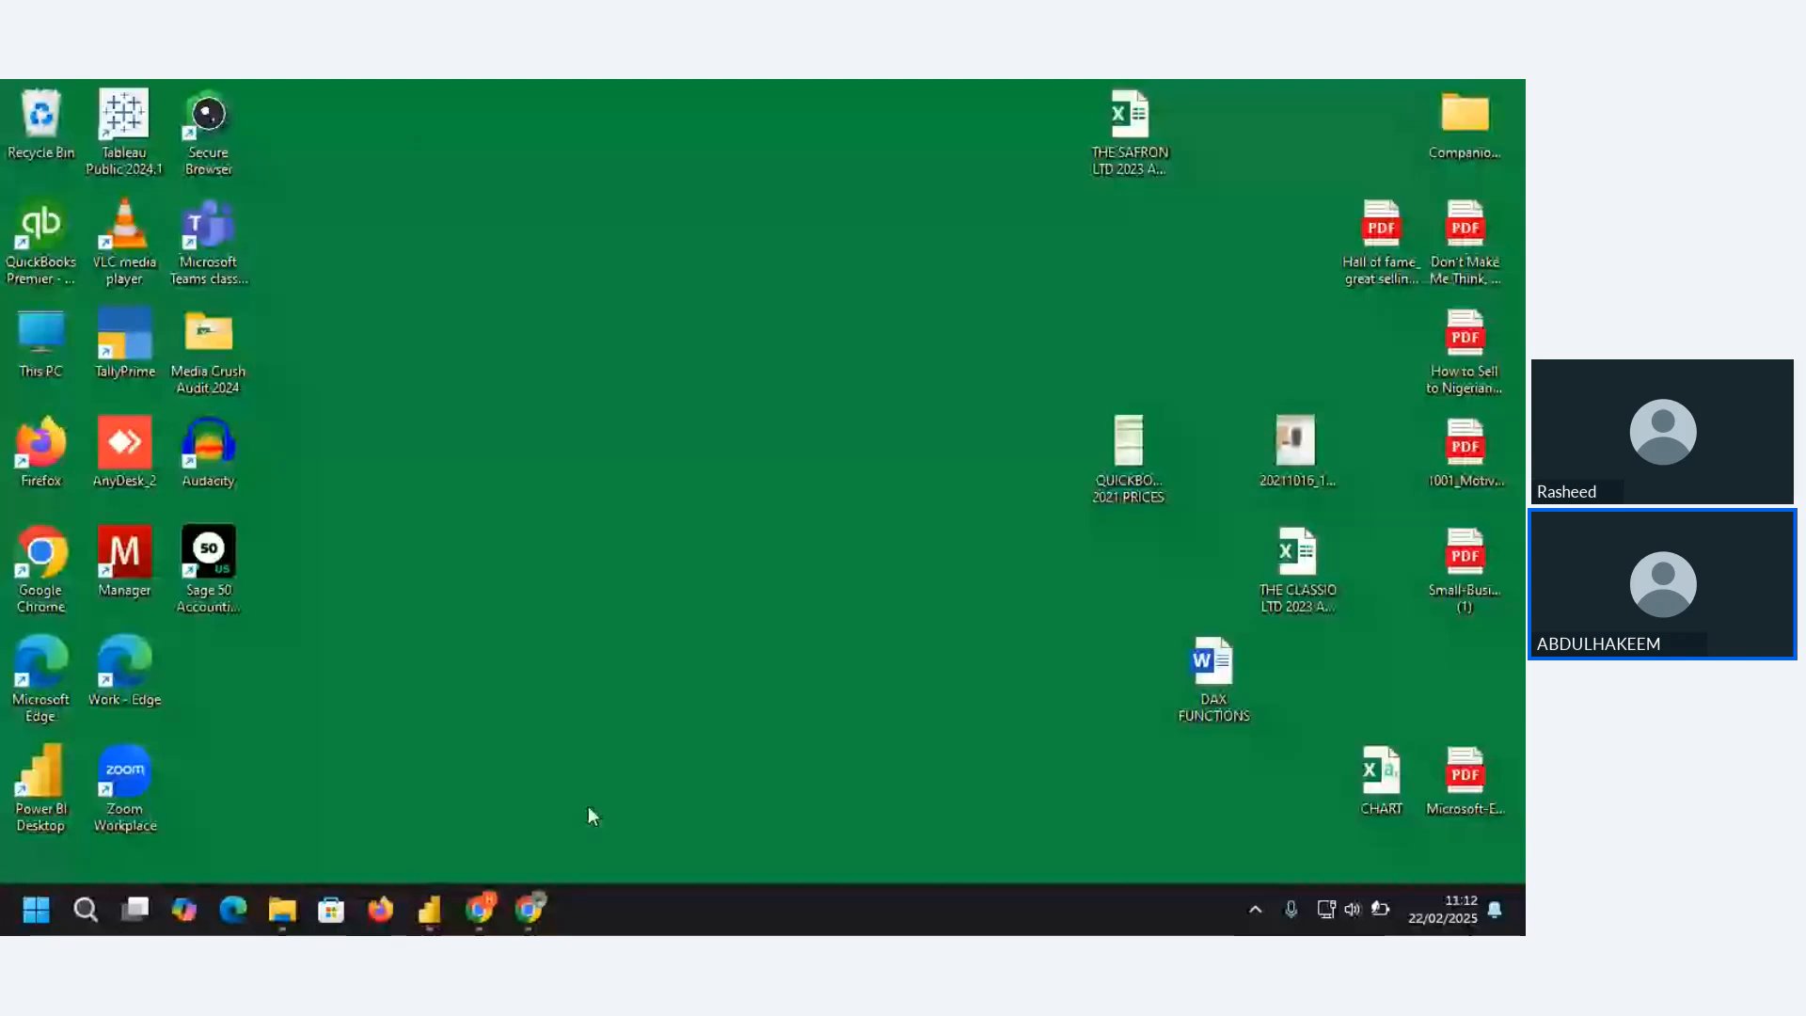
Switch to the bmc jan 2025 sales analysis report in Power BI Desktop and replace the Information button's Web URL with the copied bmconsult.com.ng address
click(429, 909)
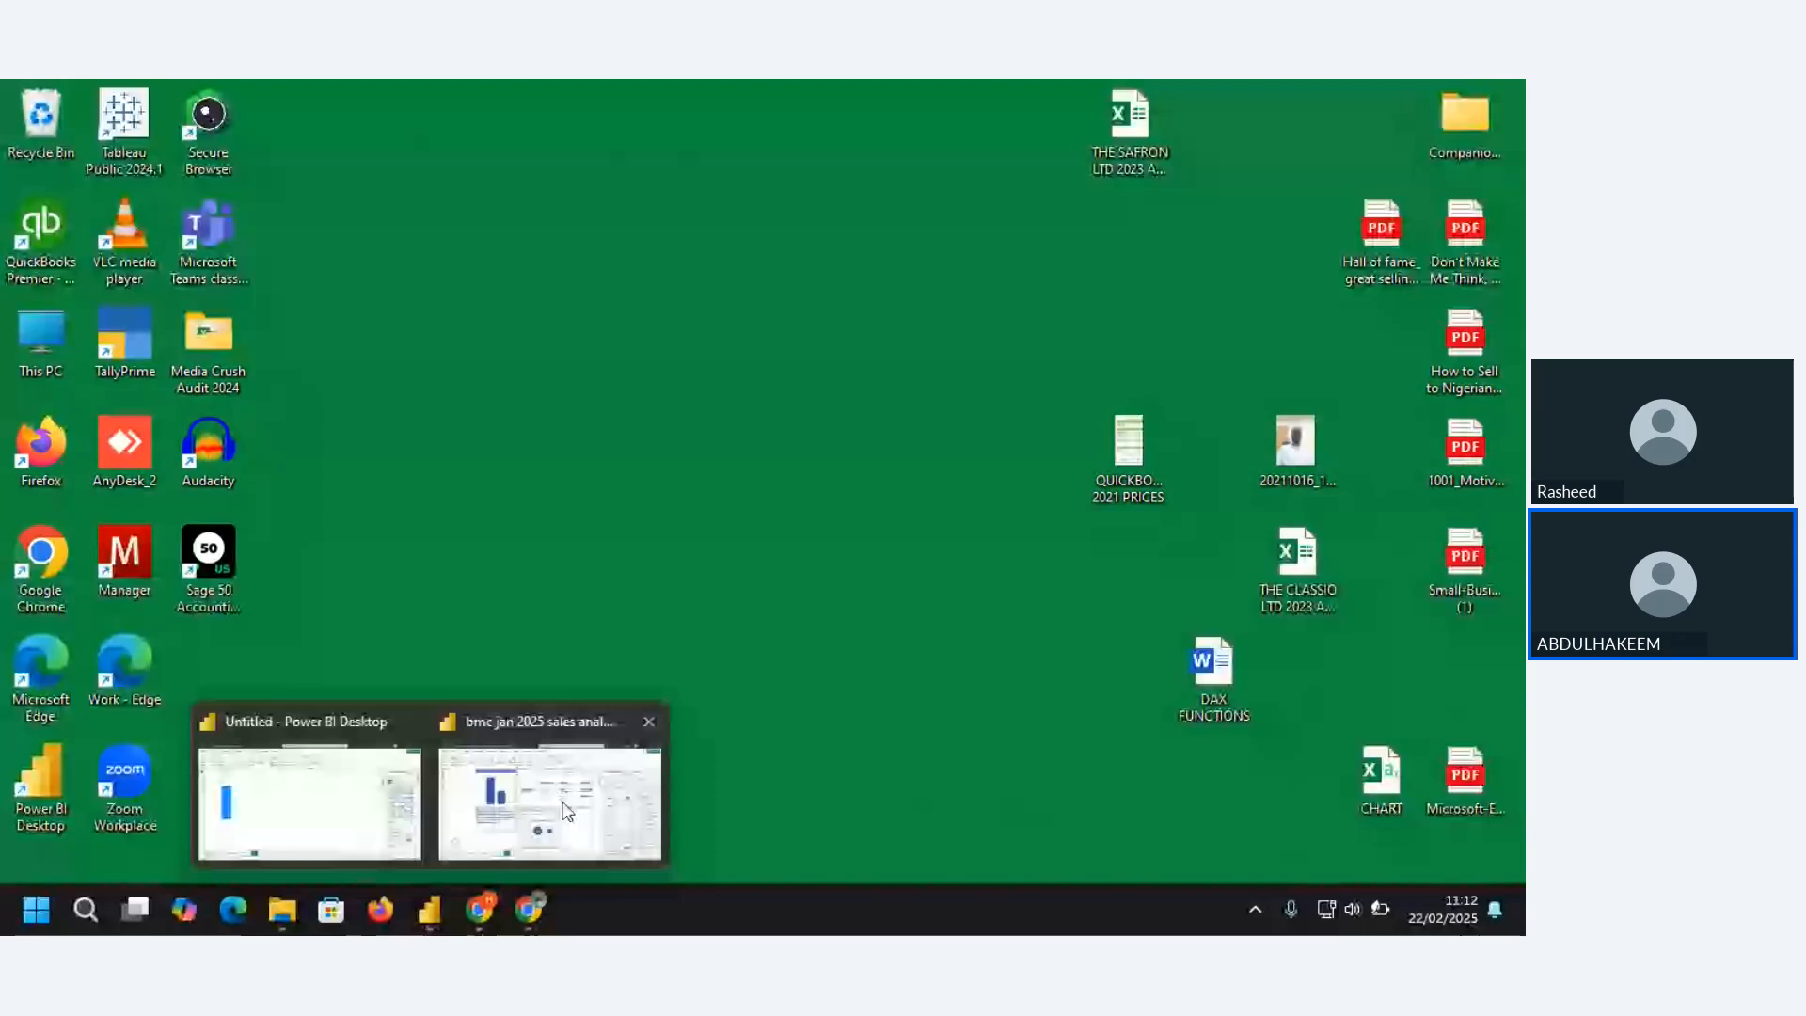
click(565, 811)
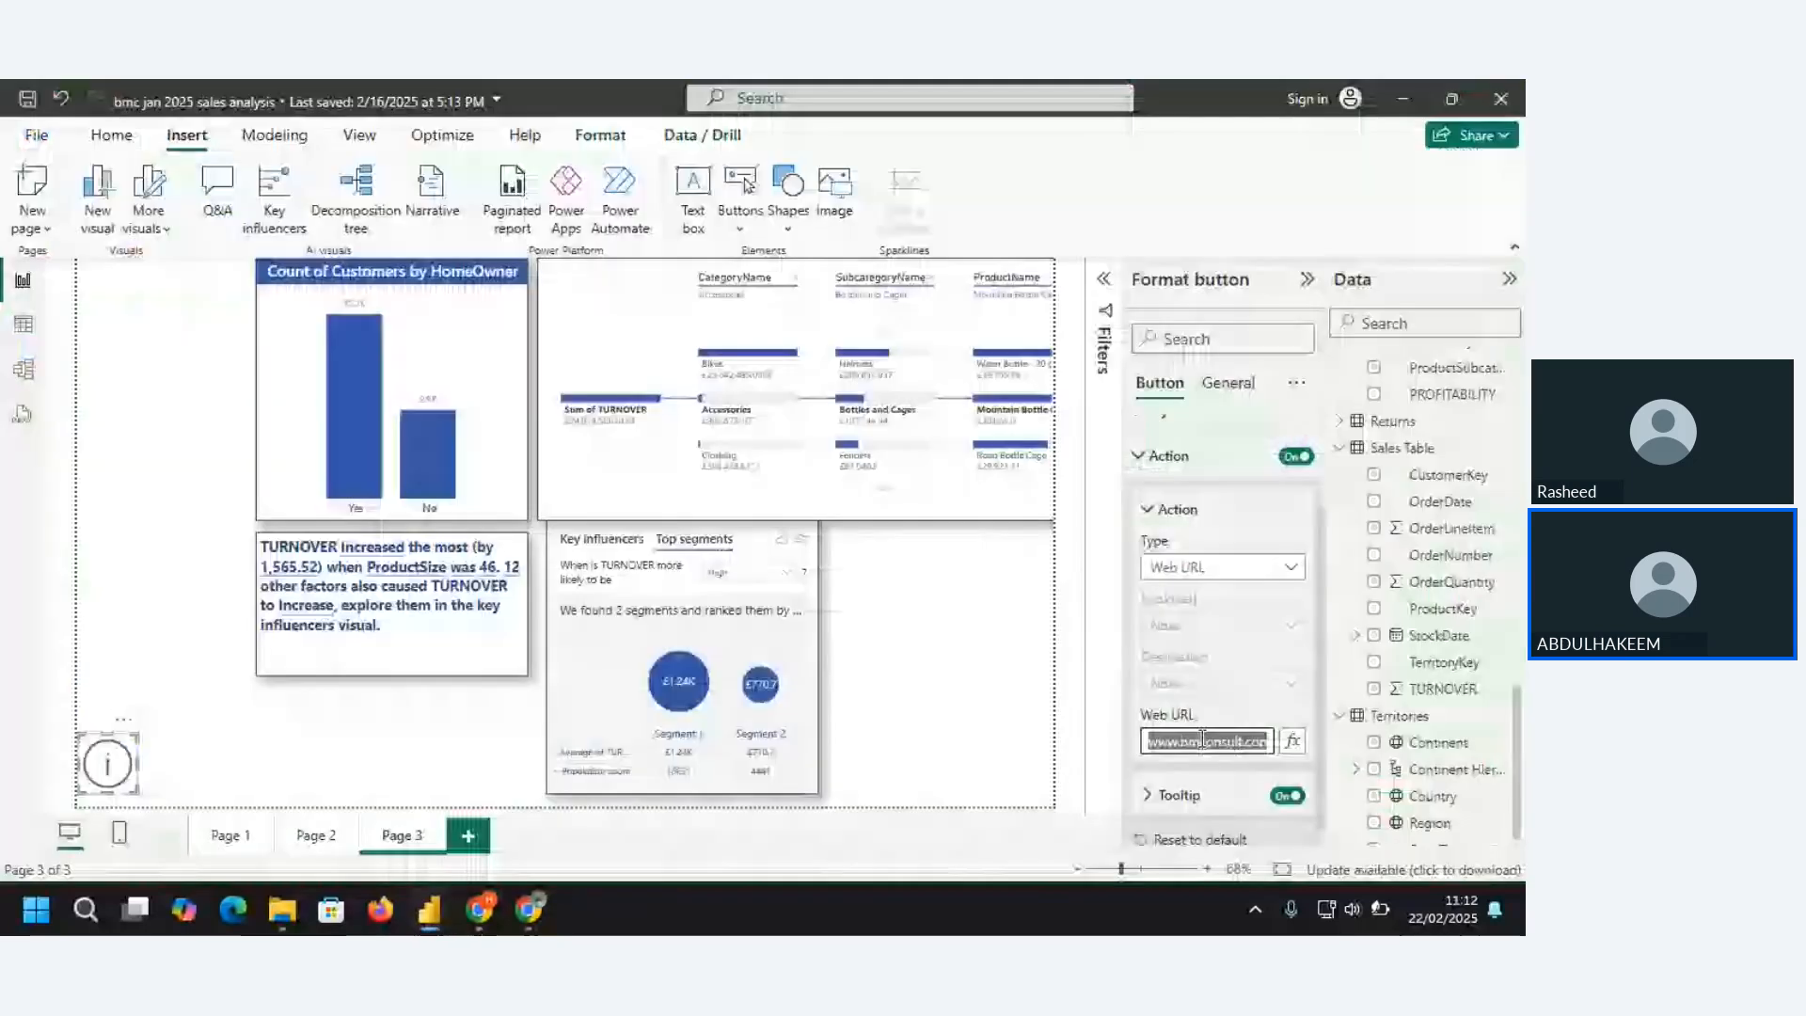
key(ctrl+v)
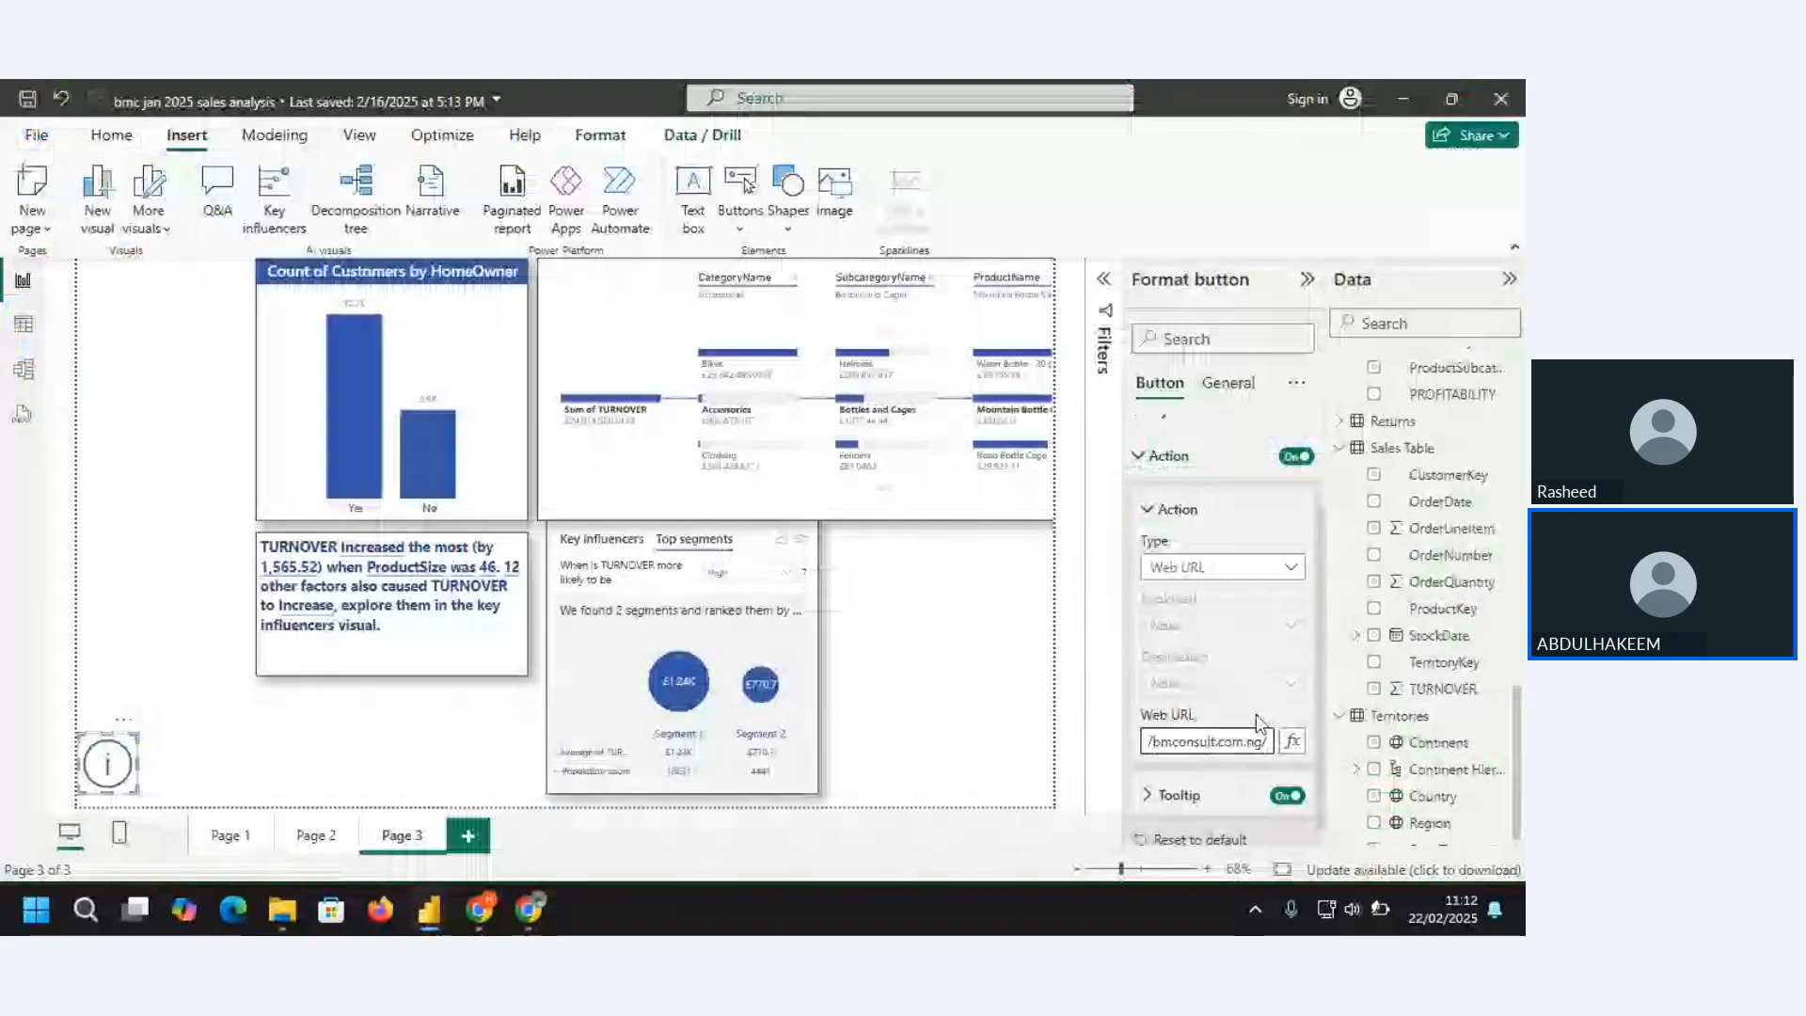
click(1274, 480)
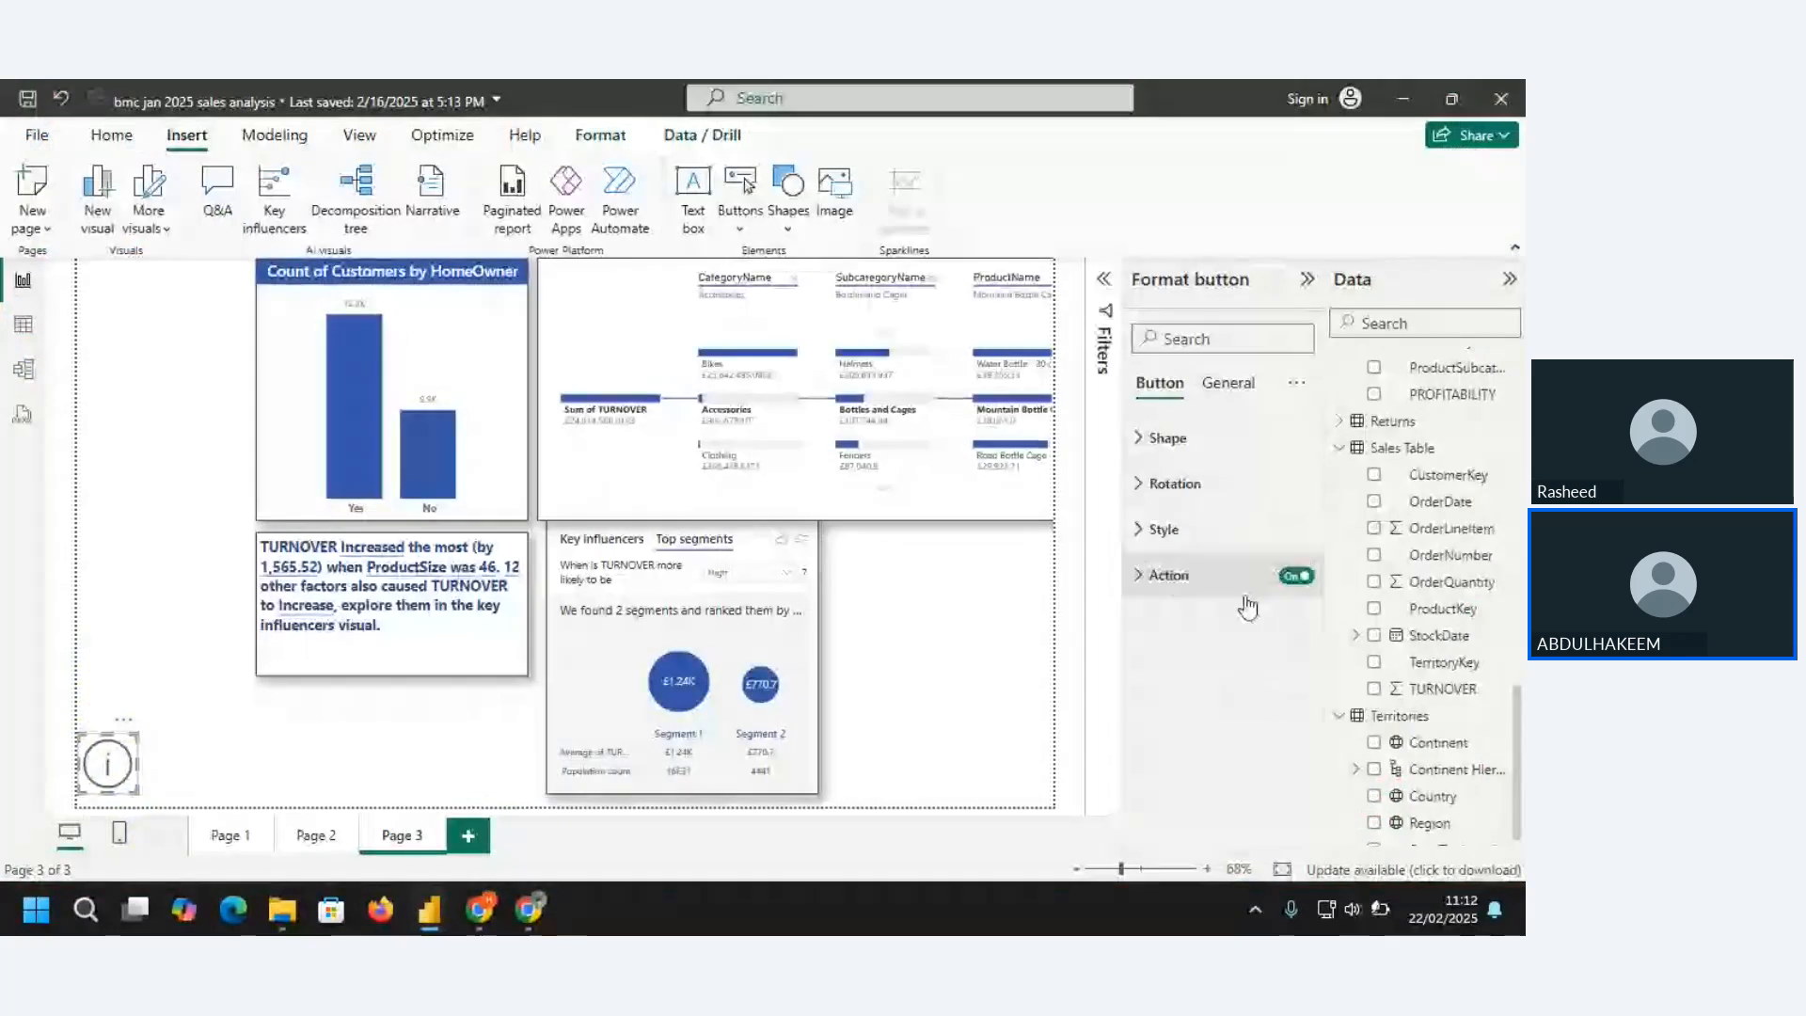
Test the Information button by following its link to the website, and minimize the browser to return to the report
ctrl+click(108, 787)
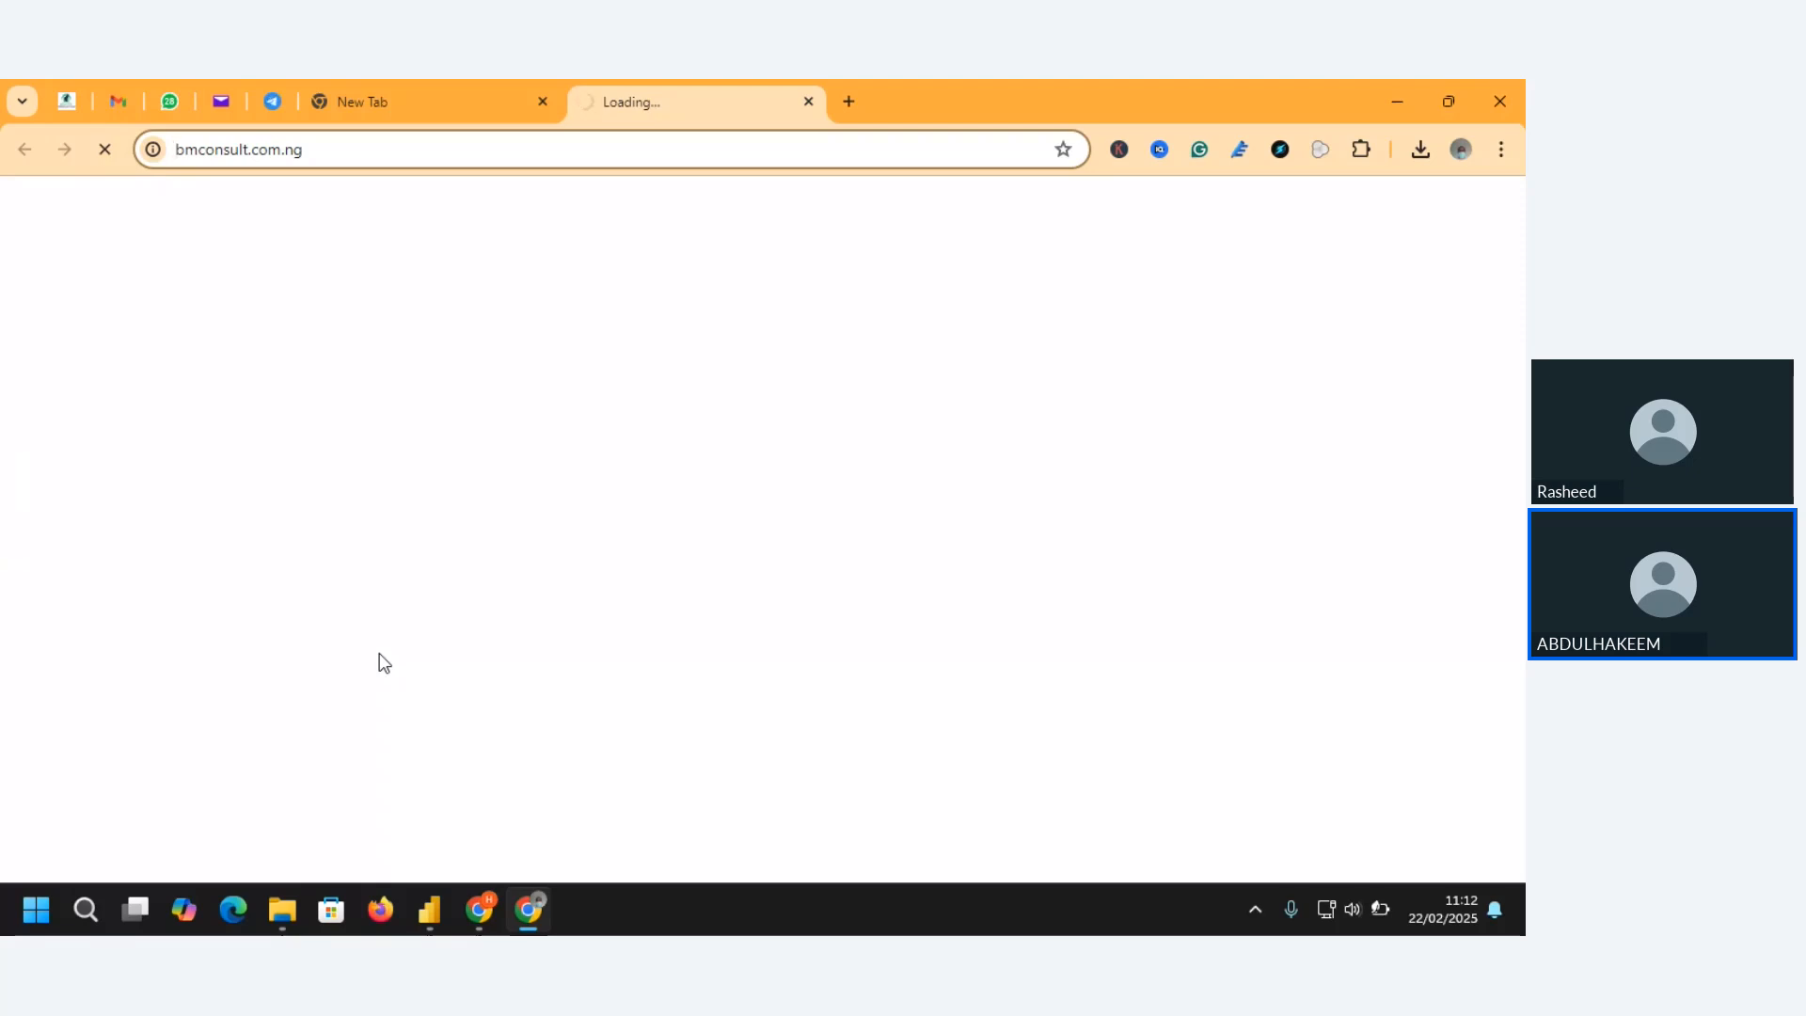
click(1398, 101)
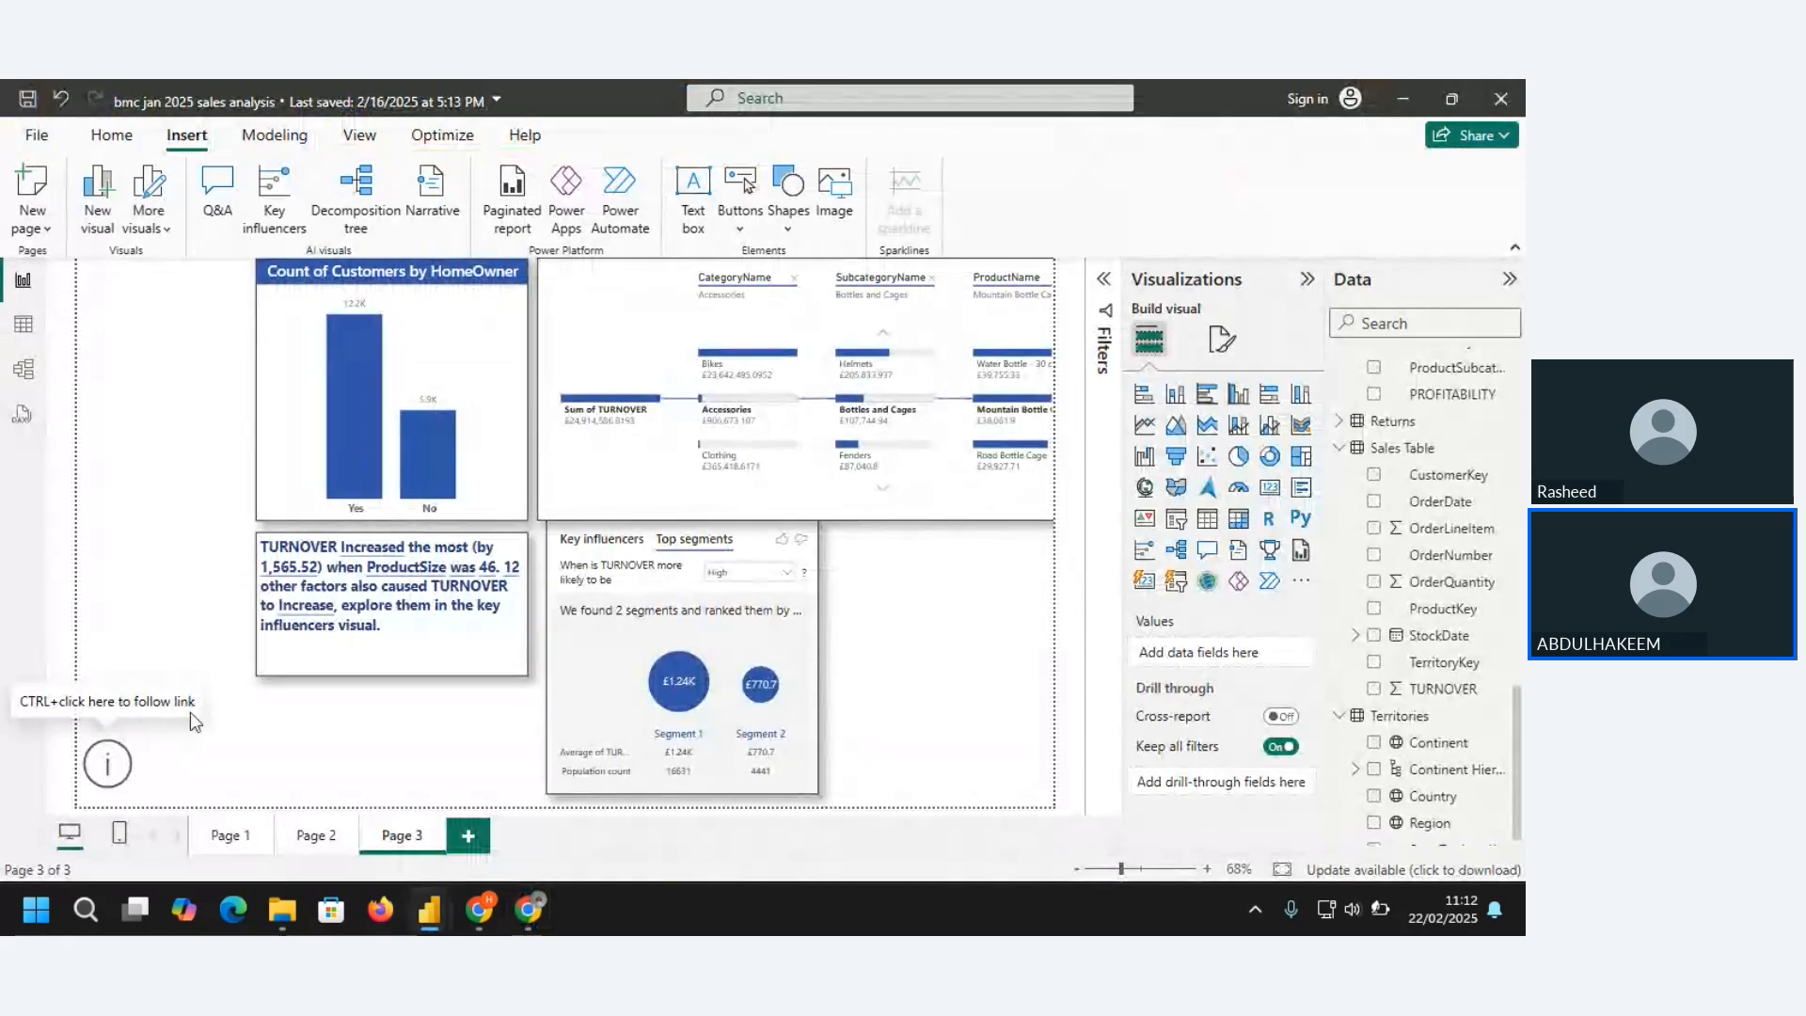
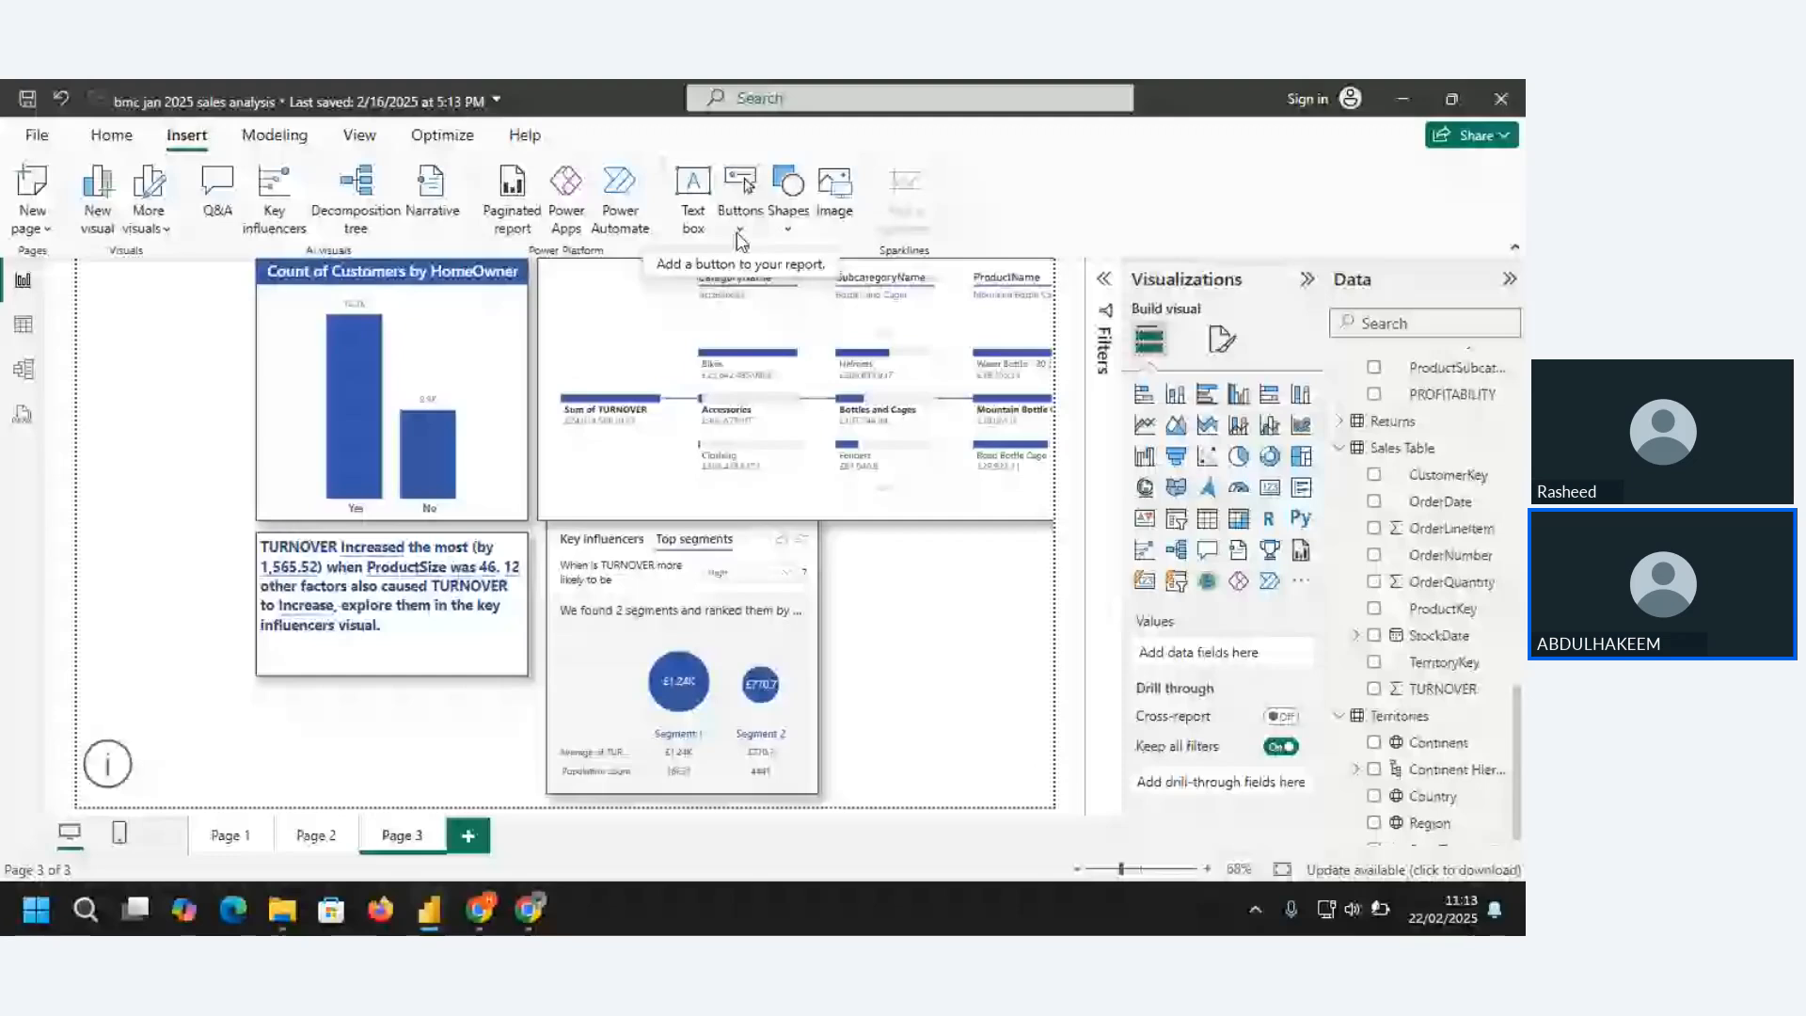
Insert a Back button on Page 3 of the report
click(741, 235)
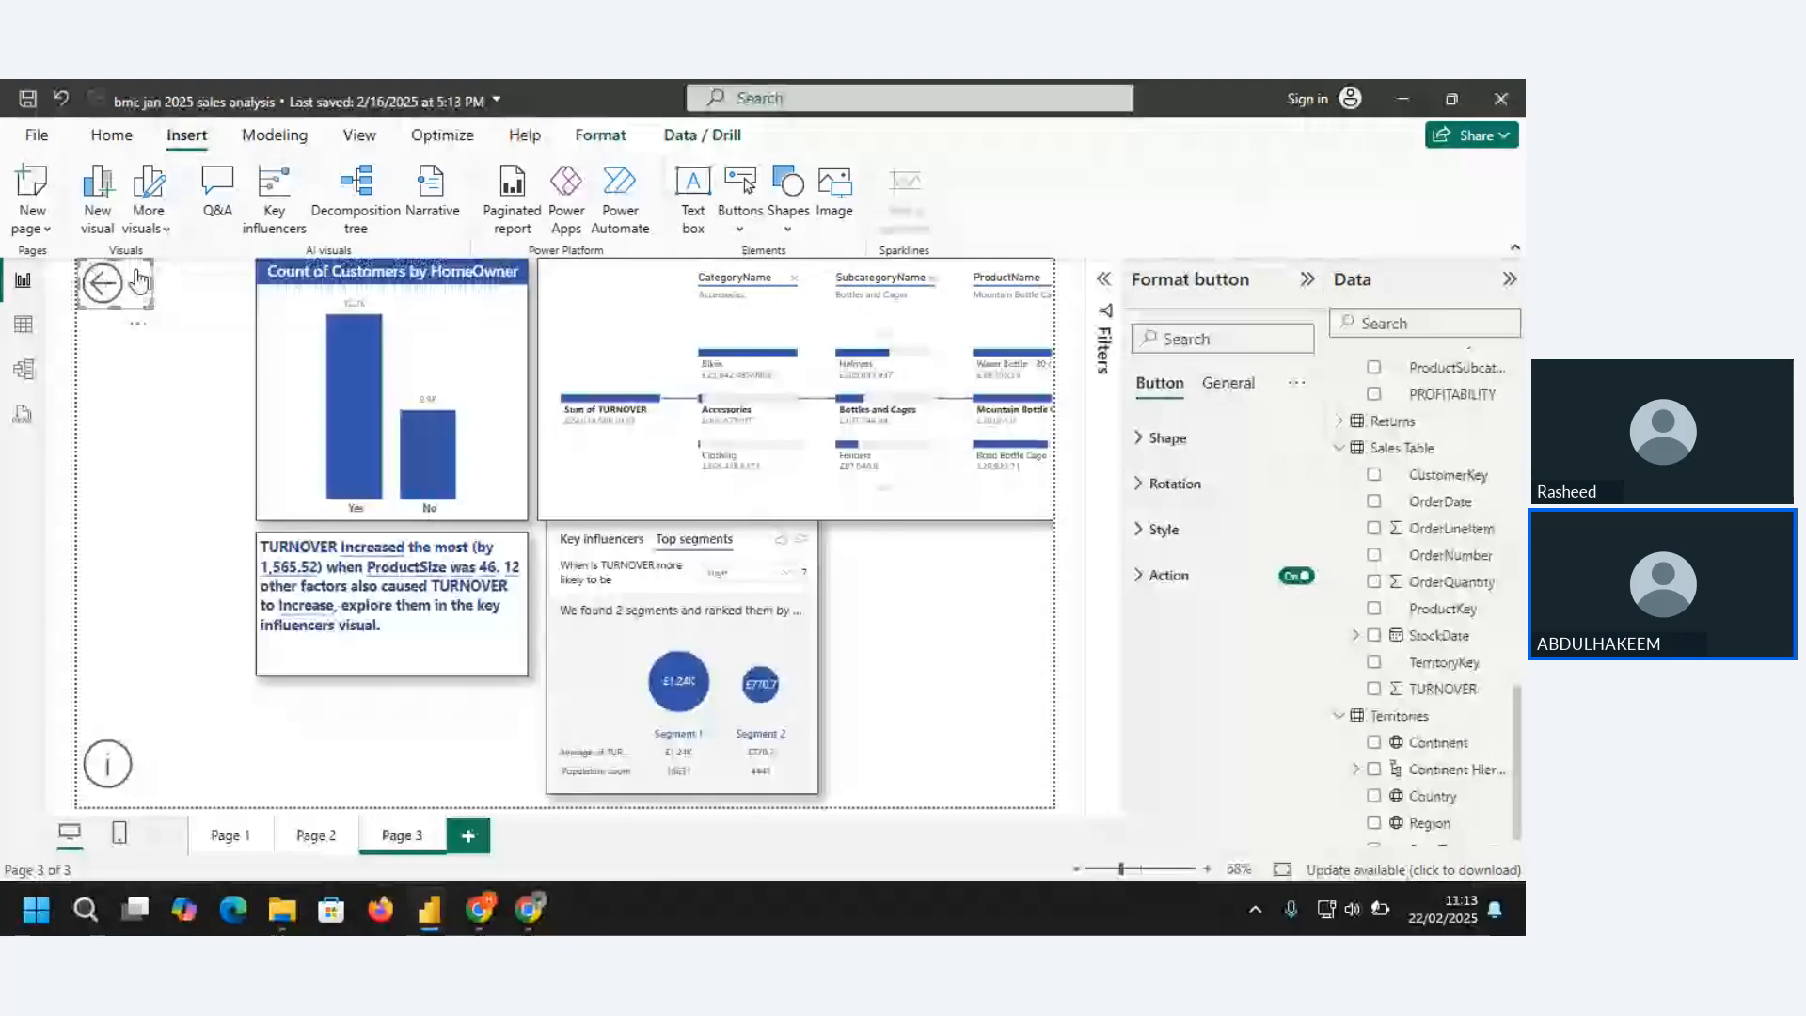
click(429, 909)
click(310, 802)
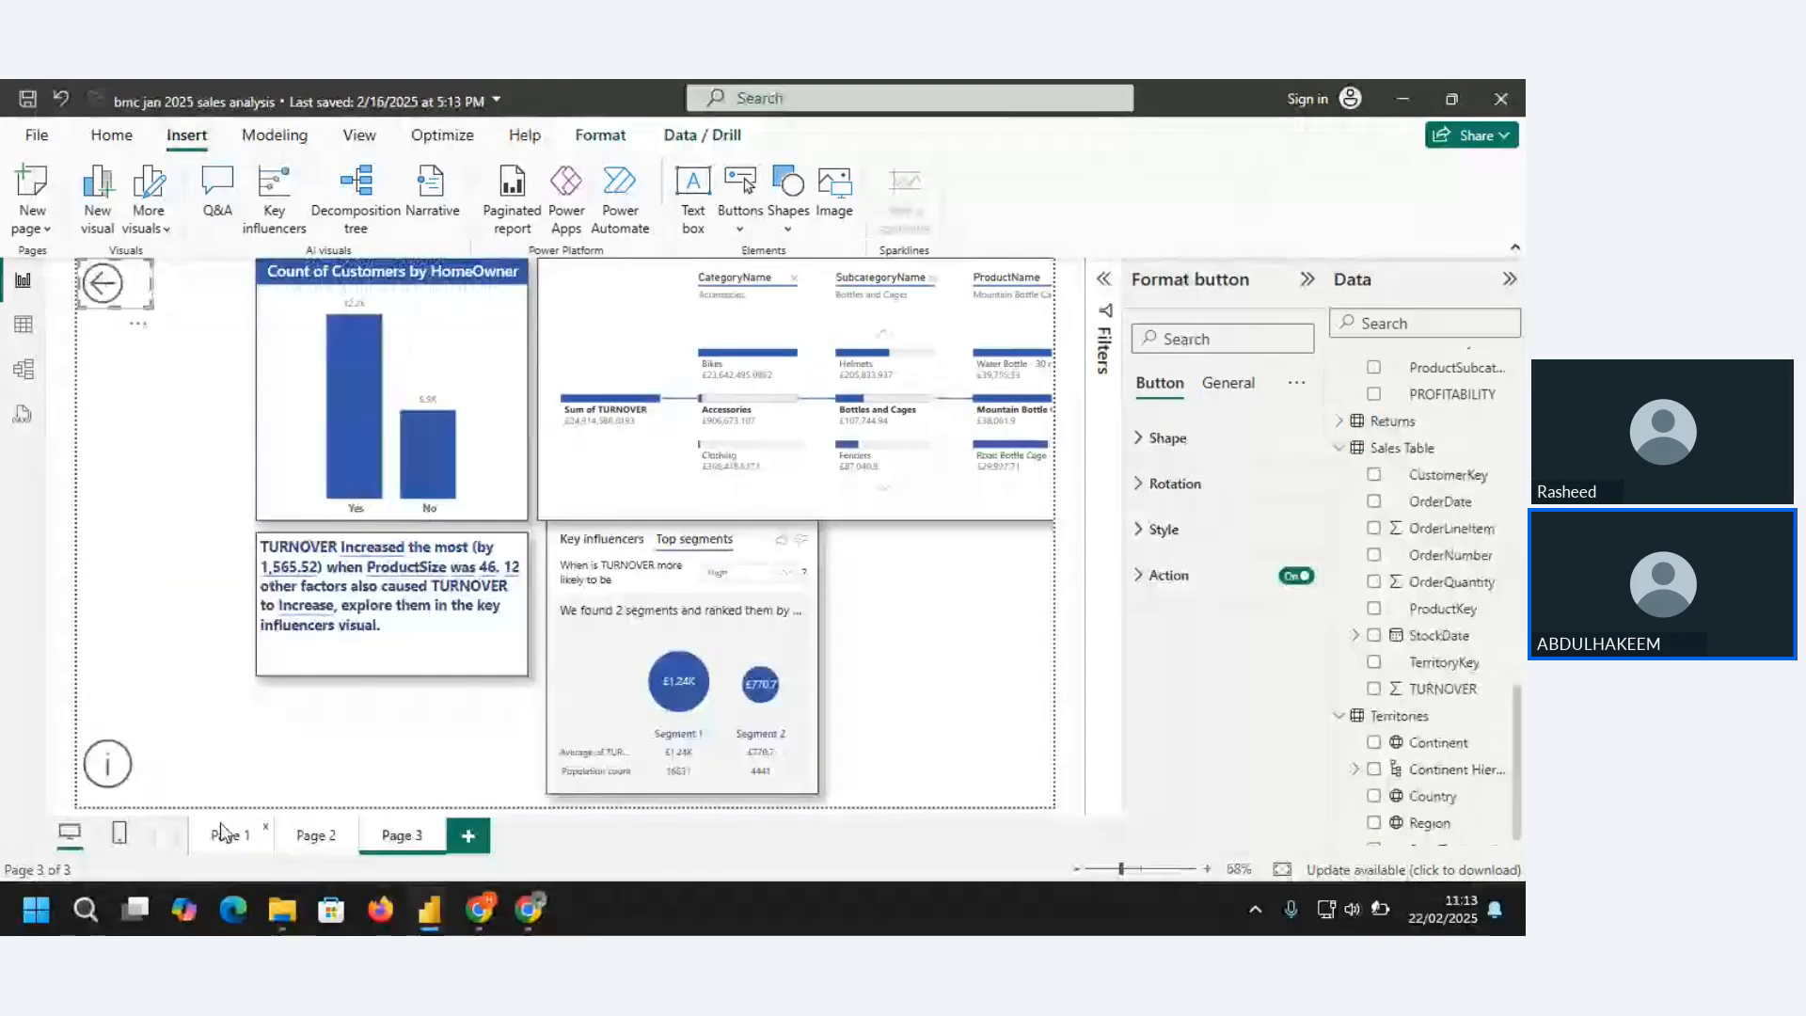
Test the Back button by visiting Page 1, returning to Page 3, following the button, and reopening Page 3
click(224, 833)
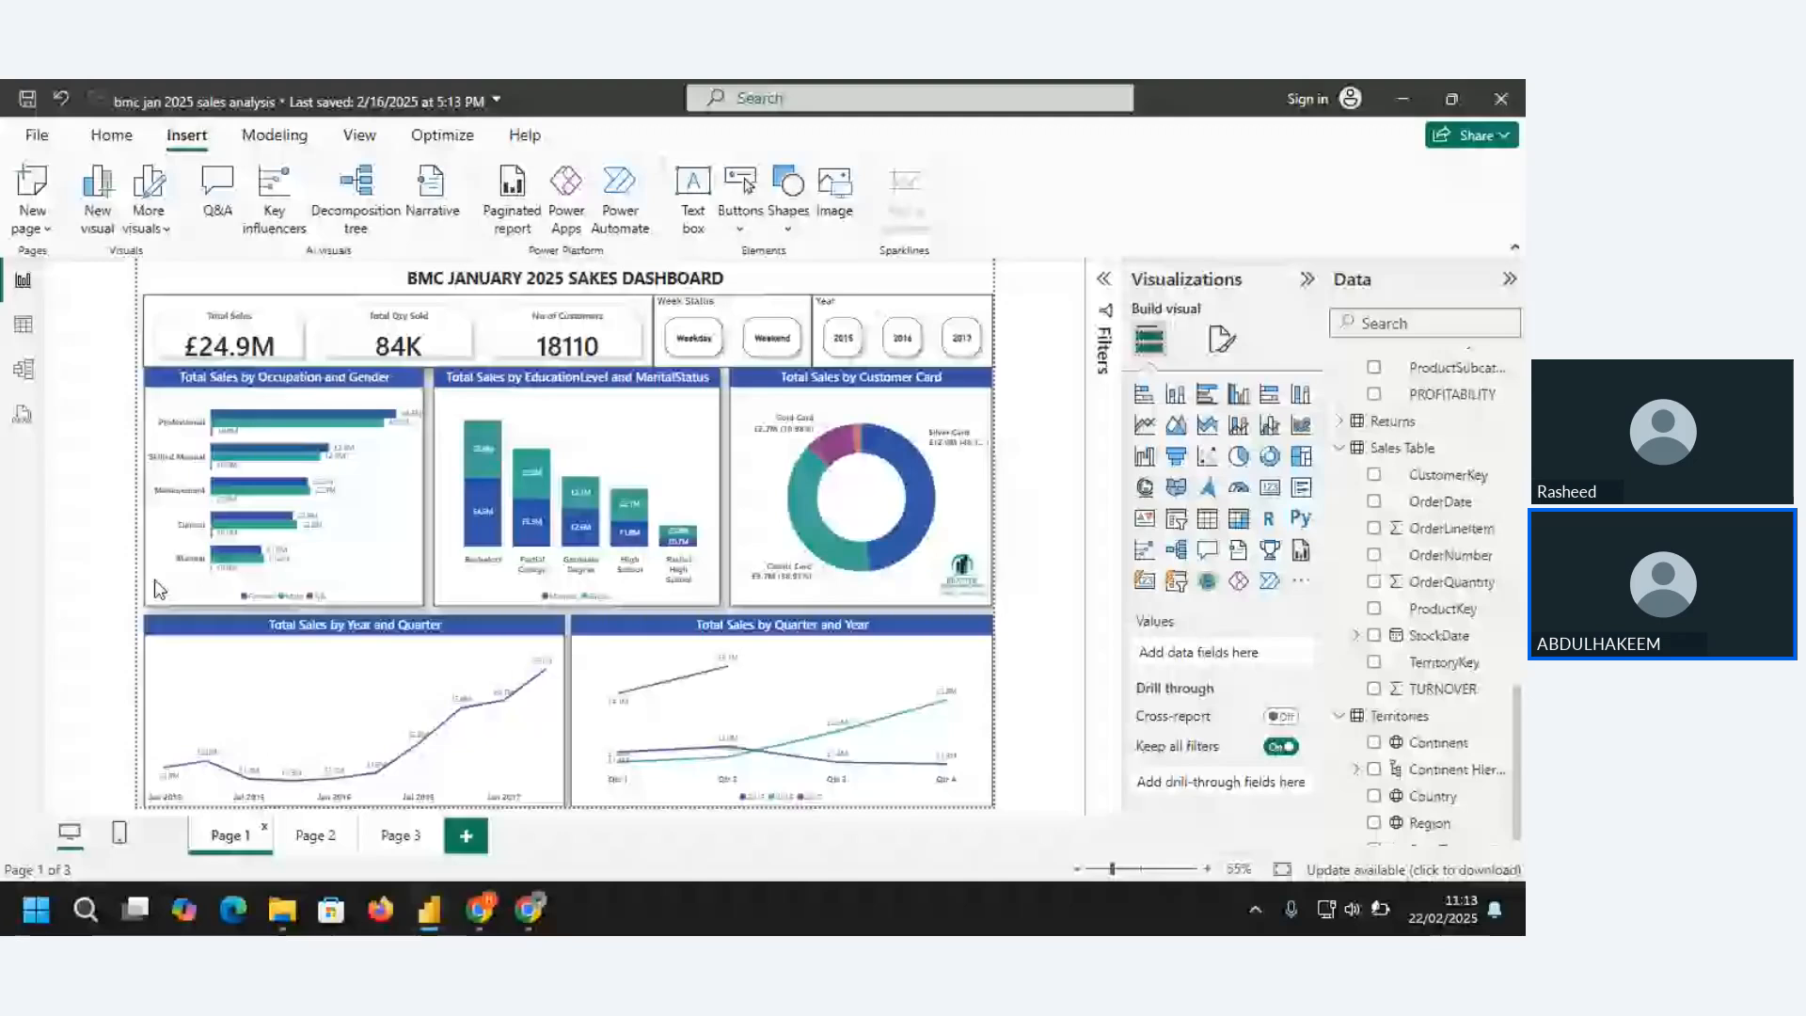
click(395, 834)
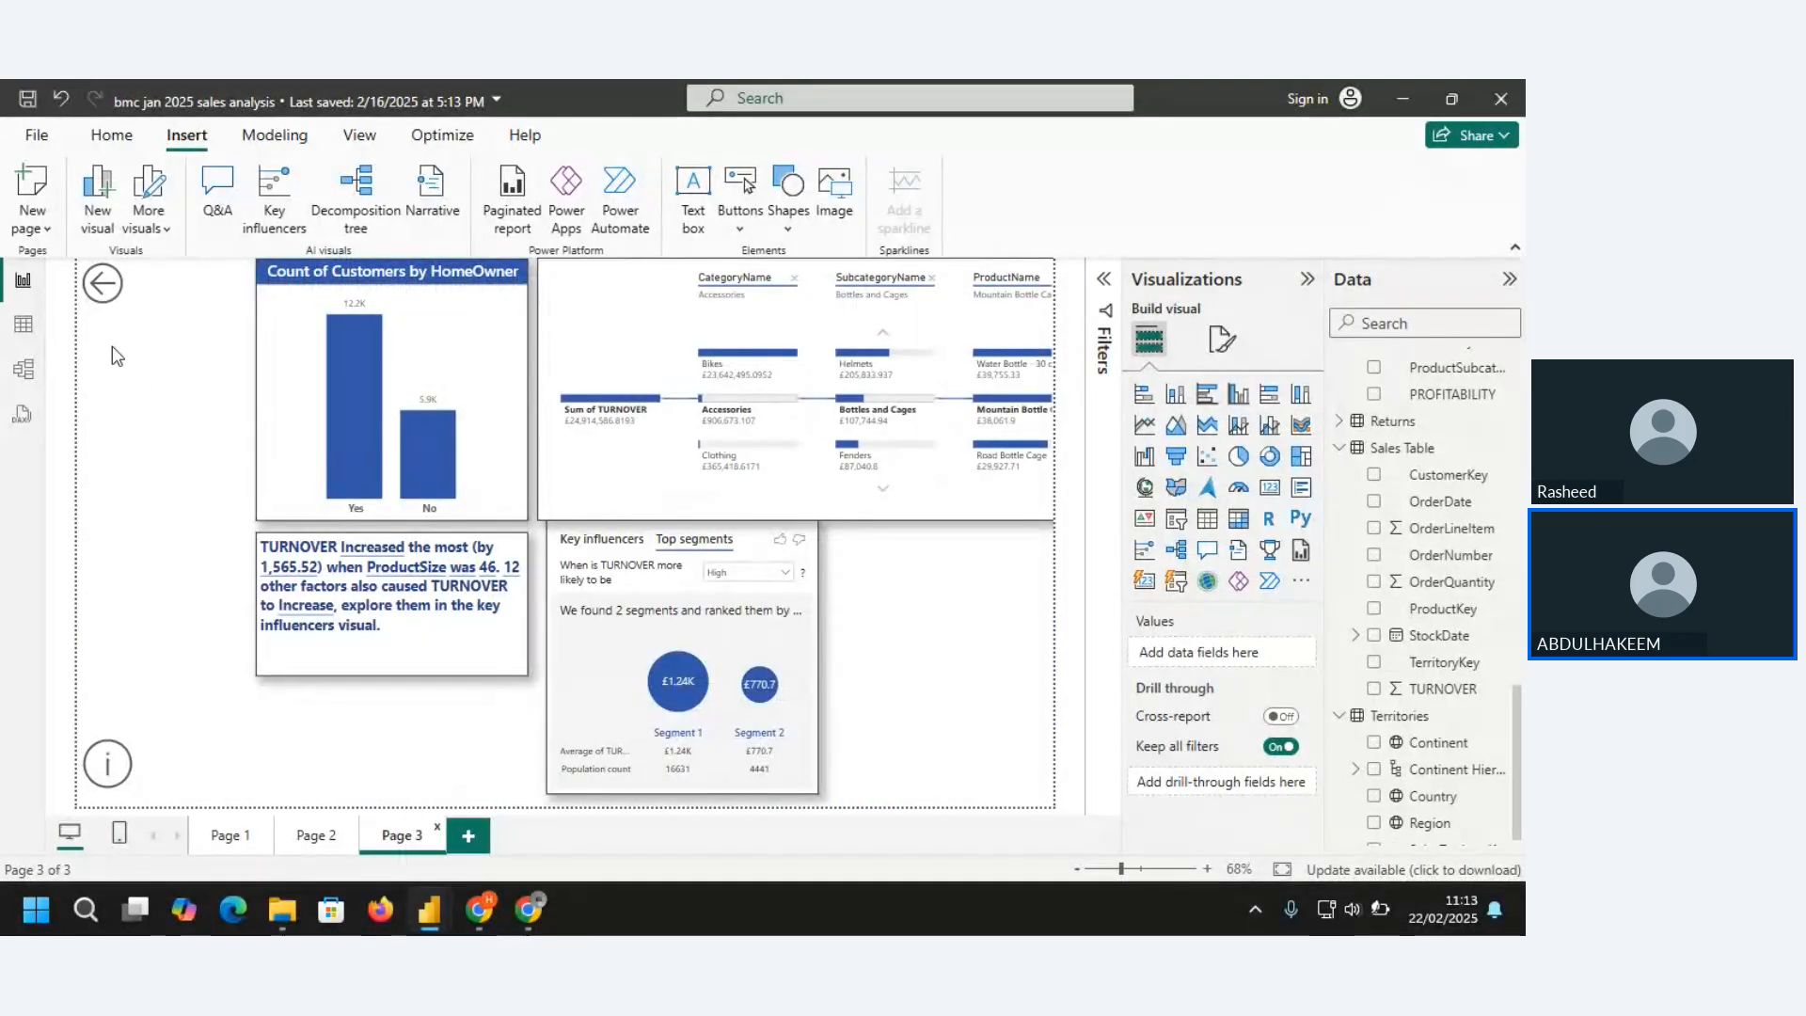
click(114, 297)
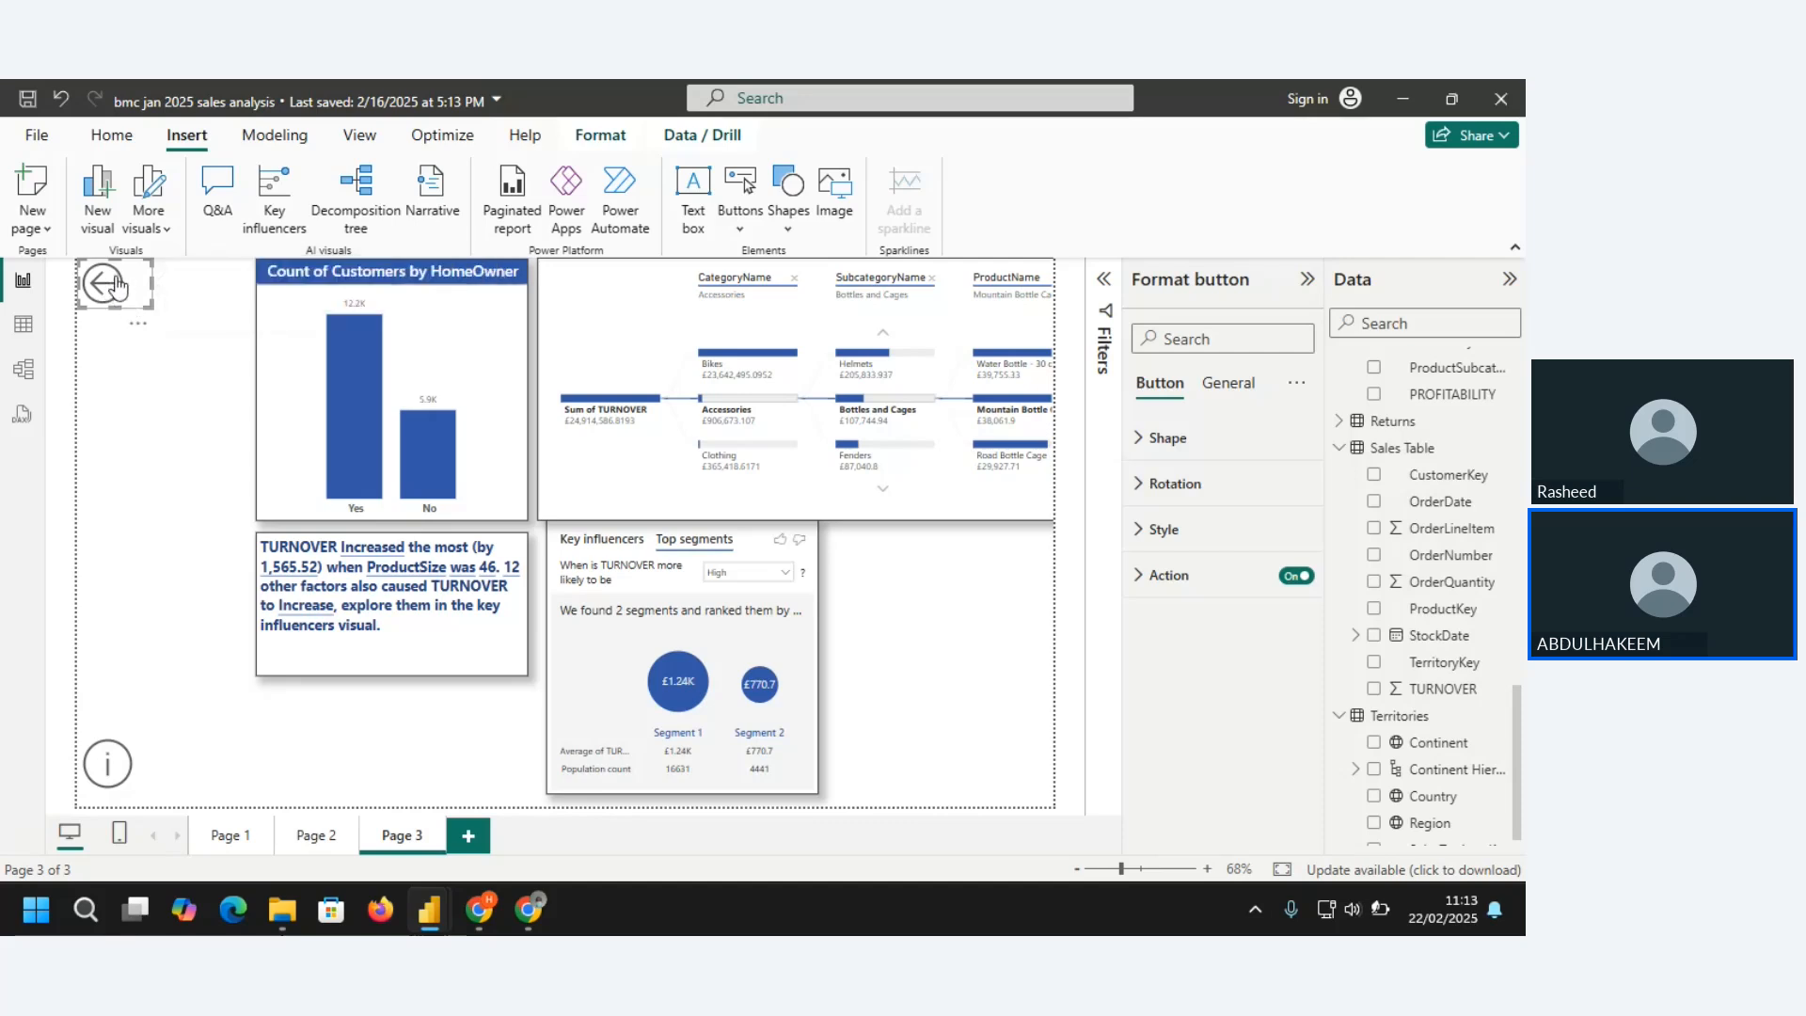
click(196, 836)
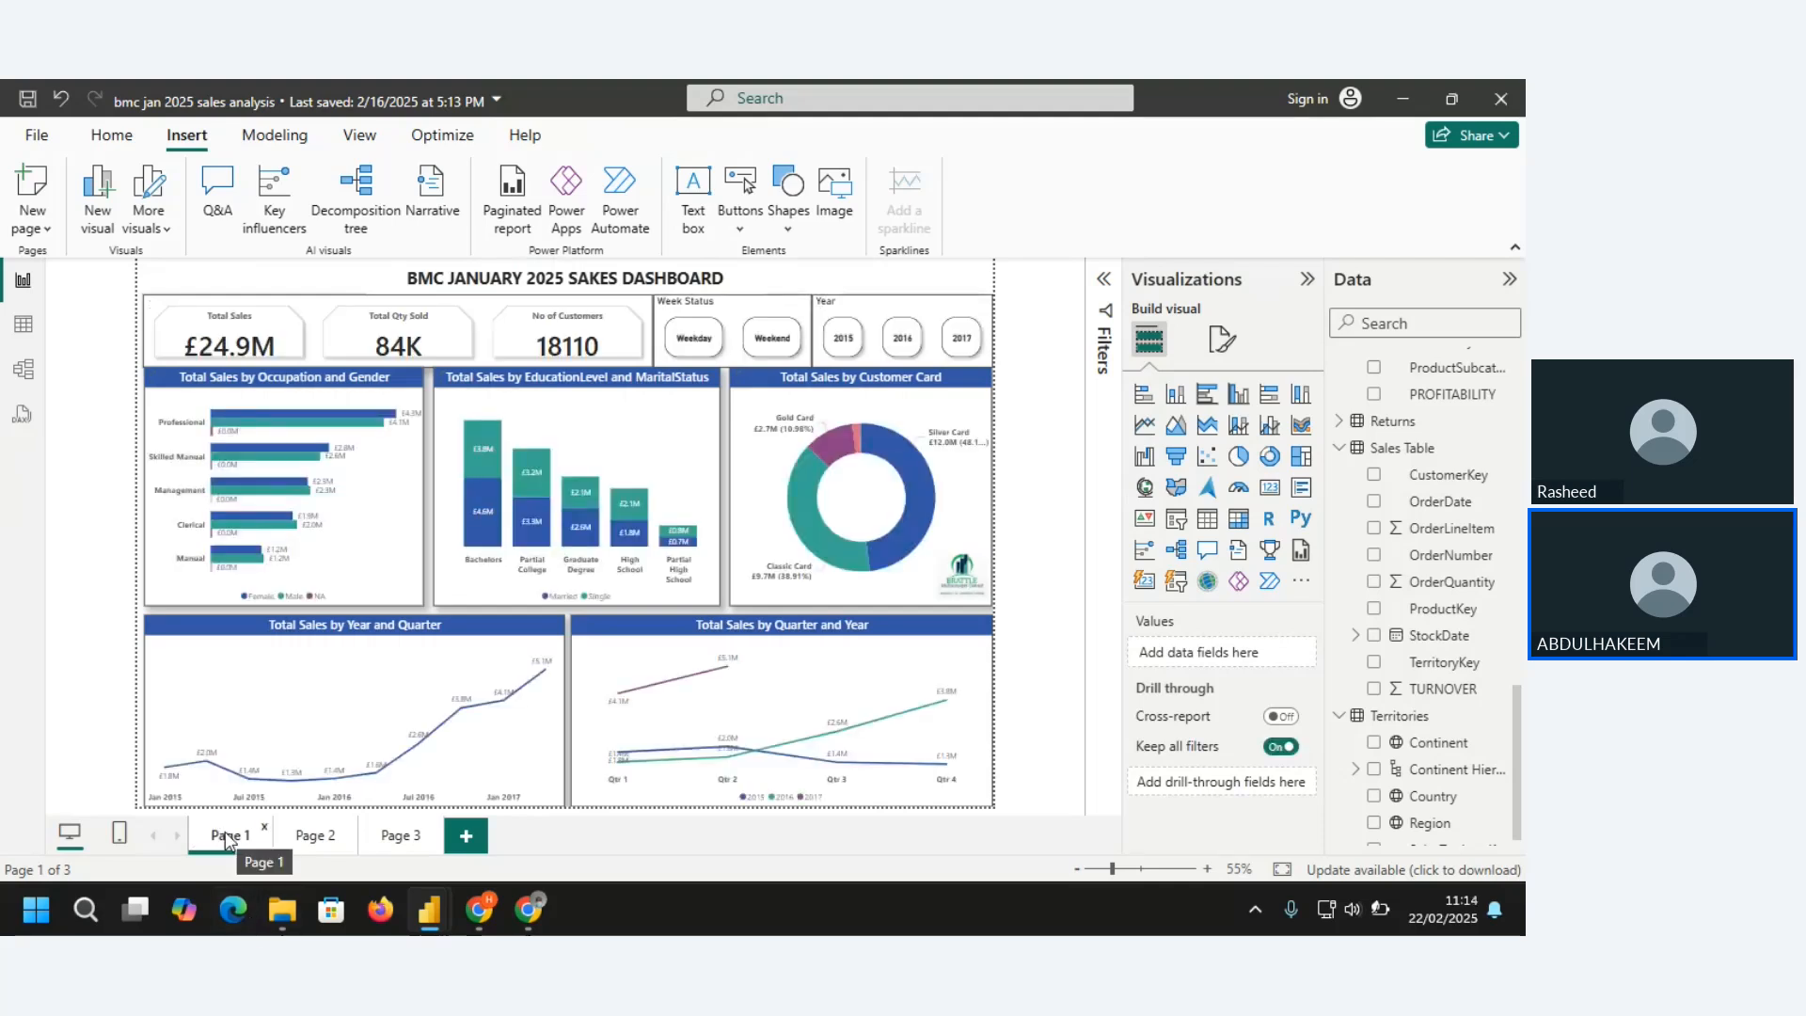
click(408, 836)
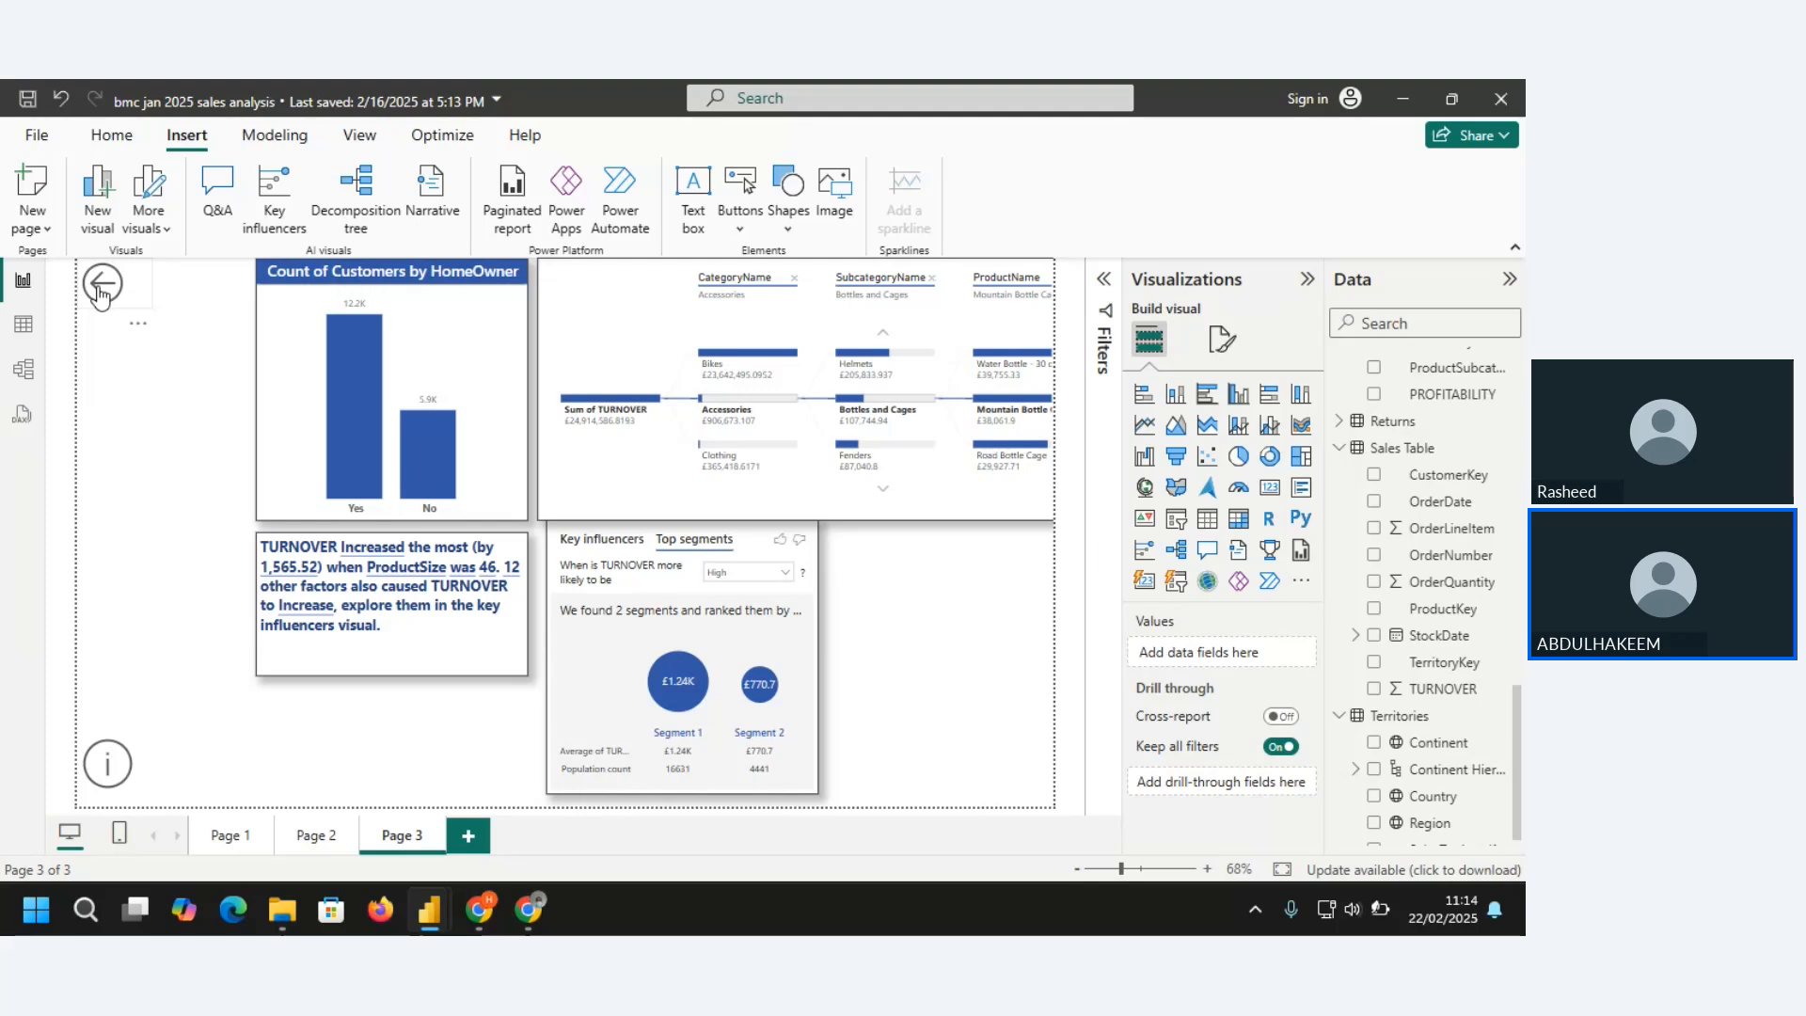
ctrl+click(102, 285)
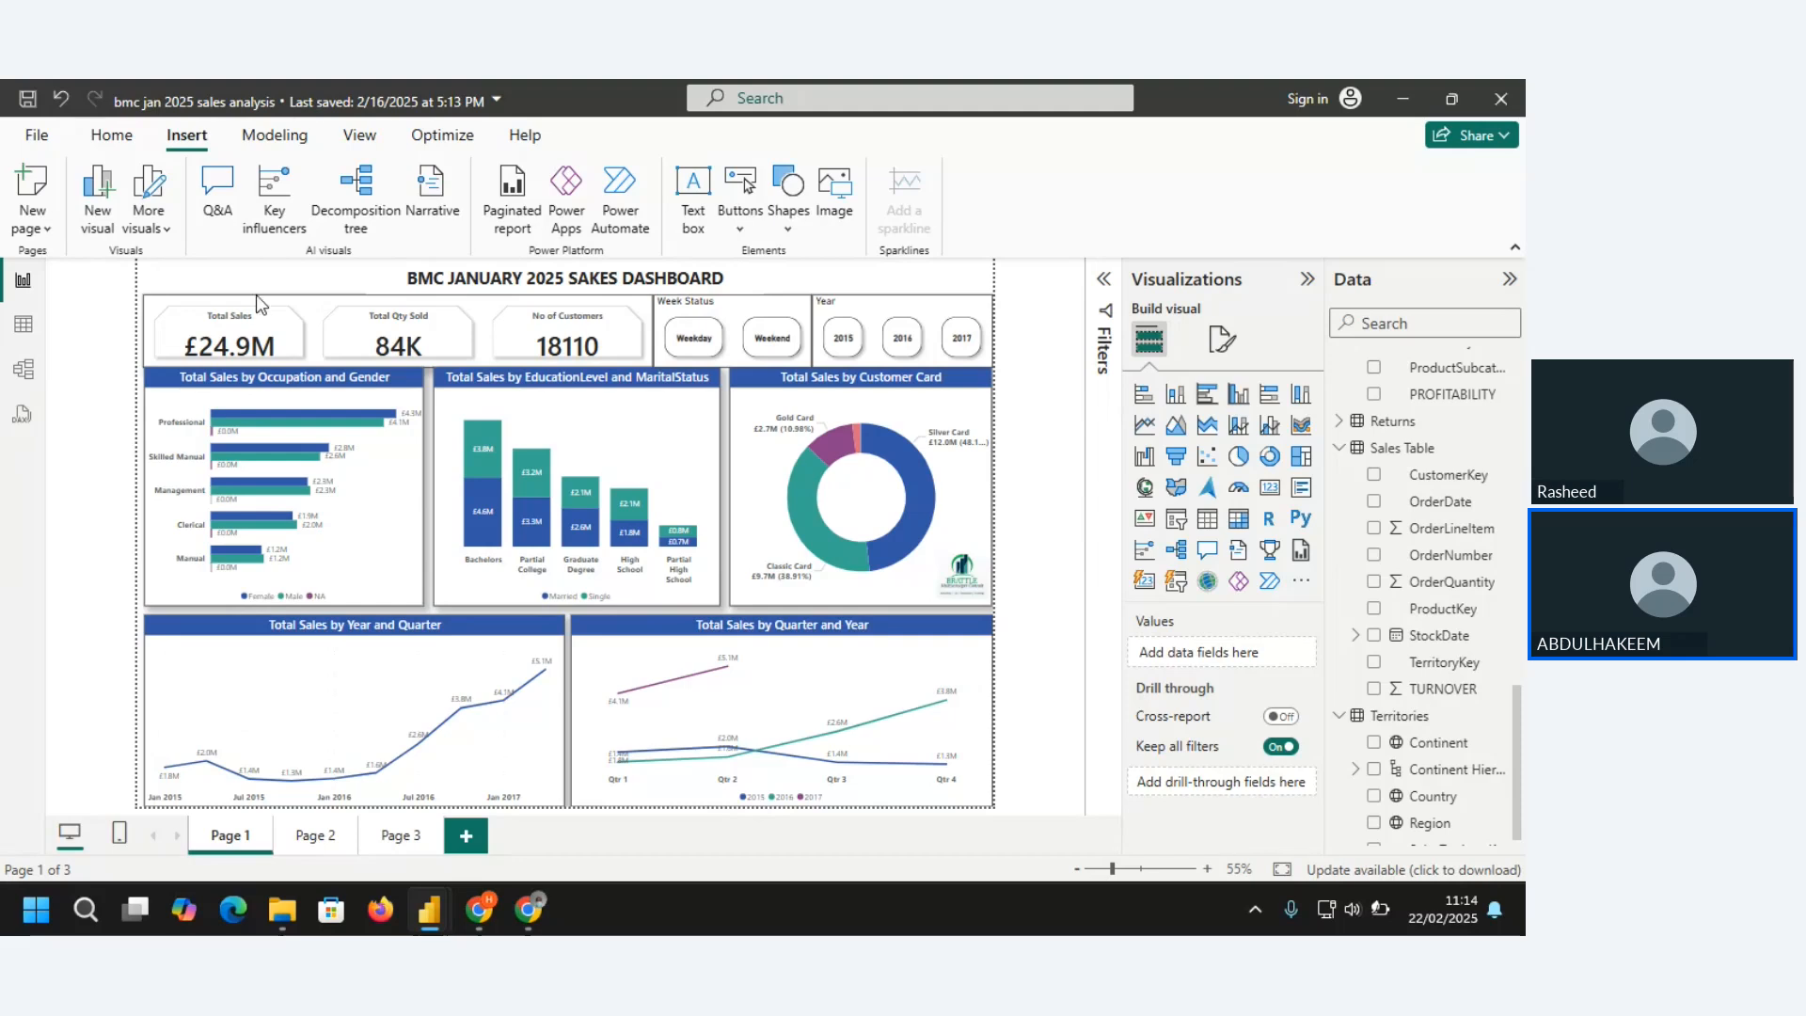
click(397, 835)
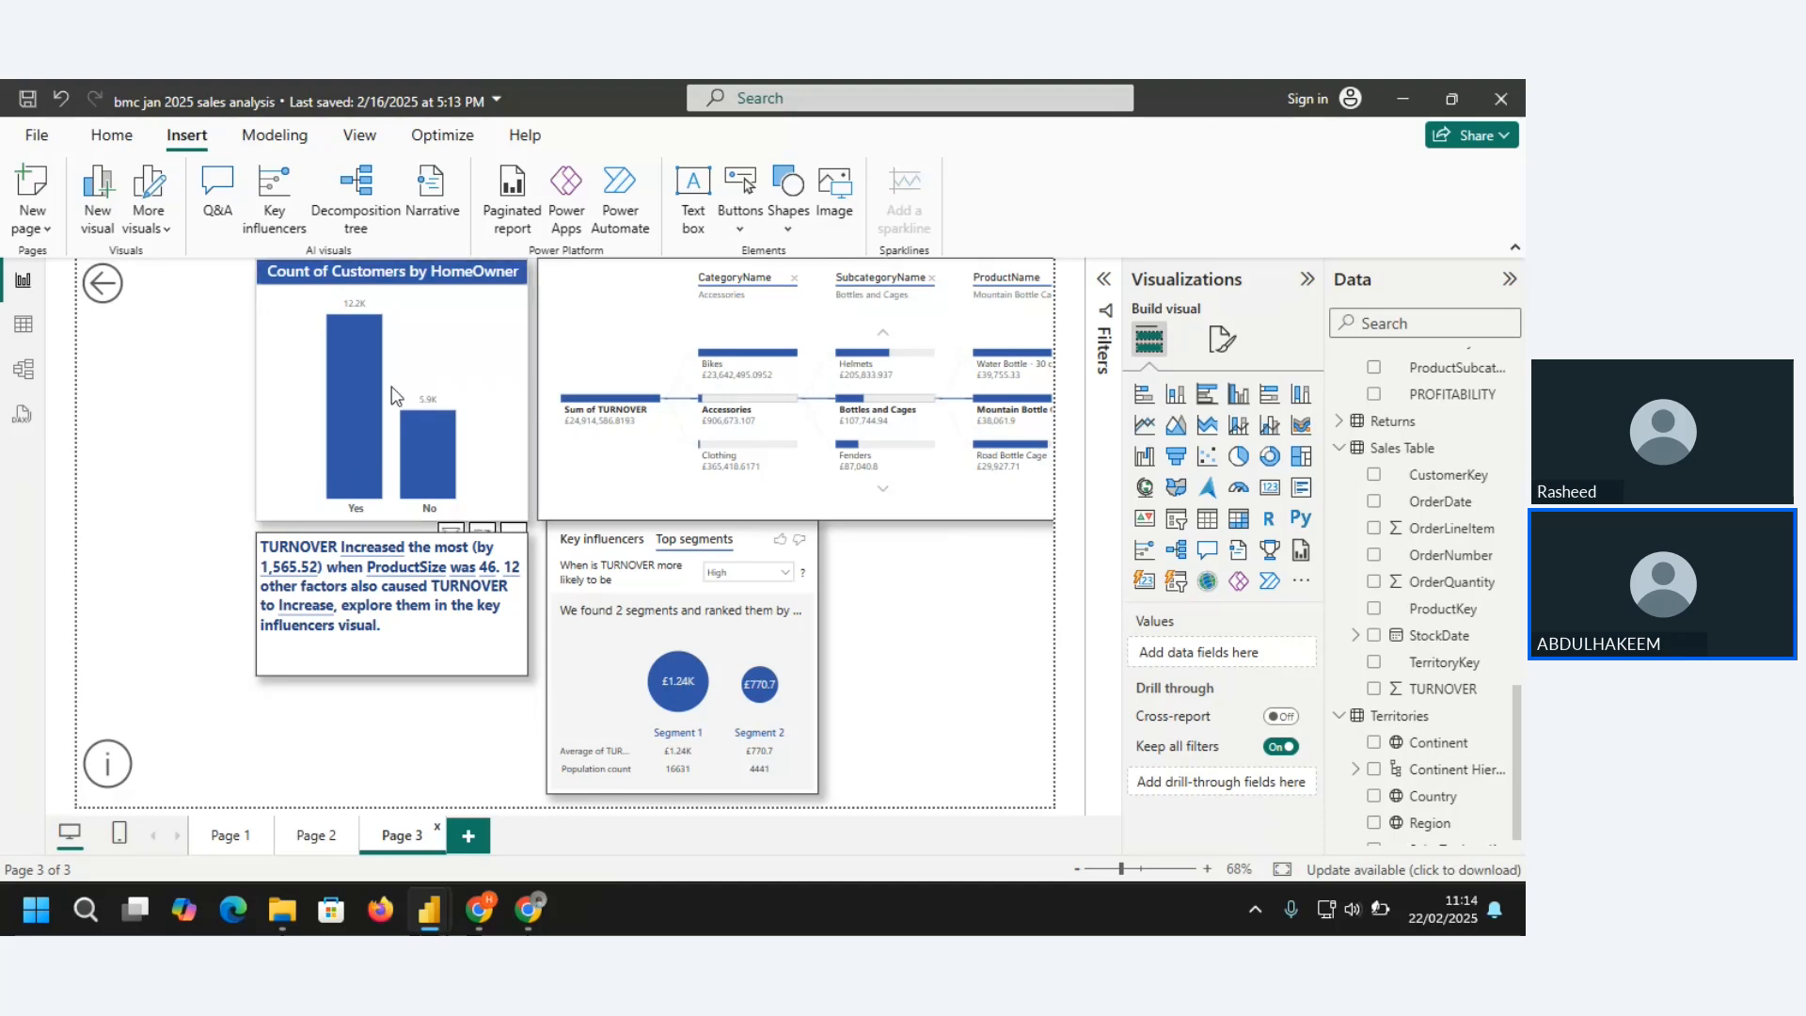
Insert a blank button on Page 3 and move it into the empty area below the Back button
click(739, 231)
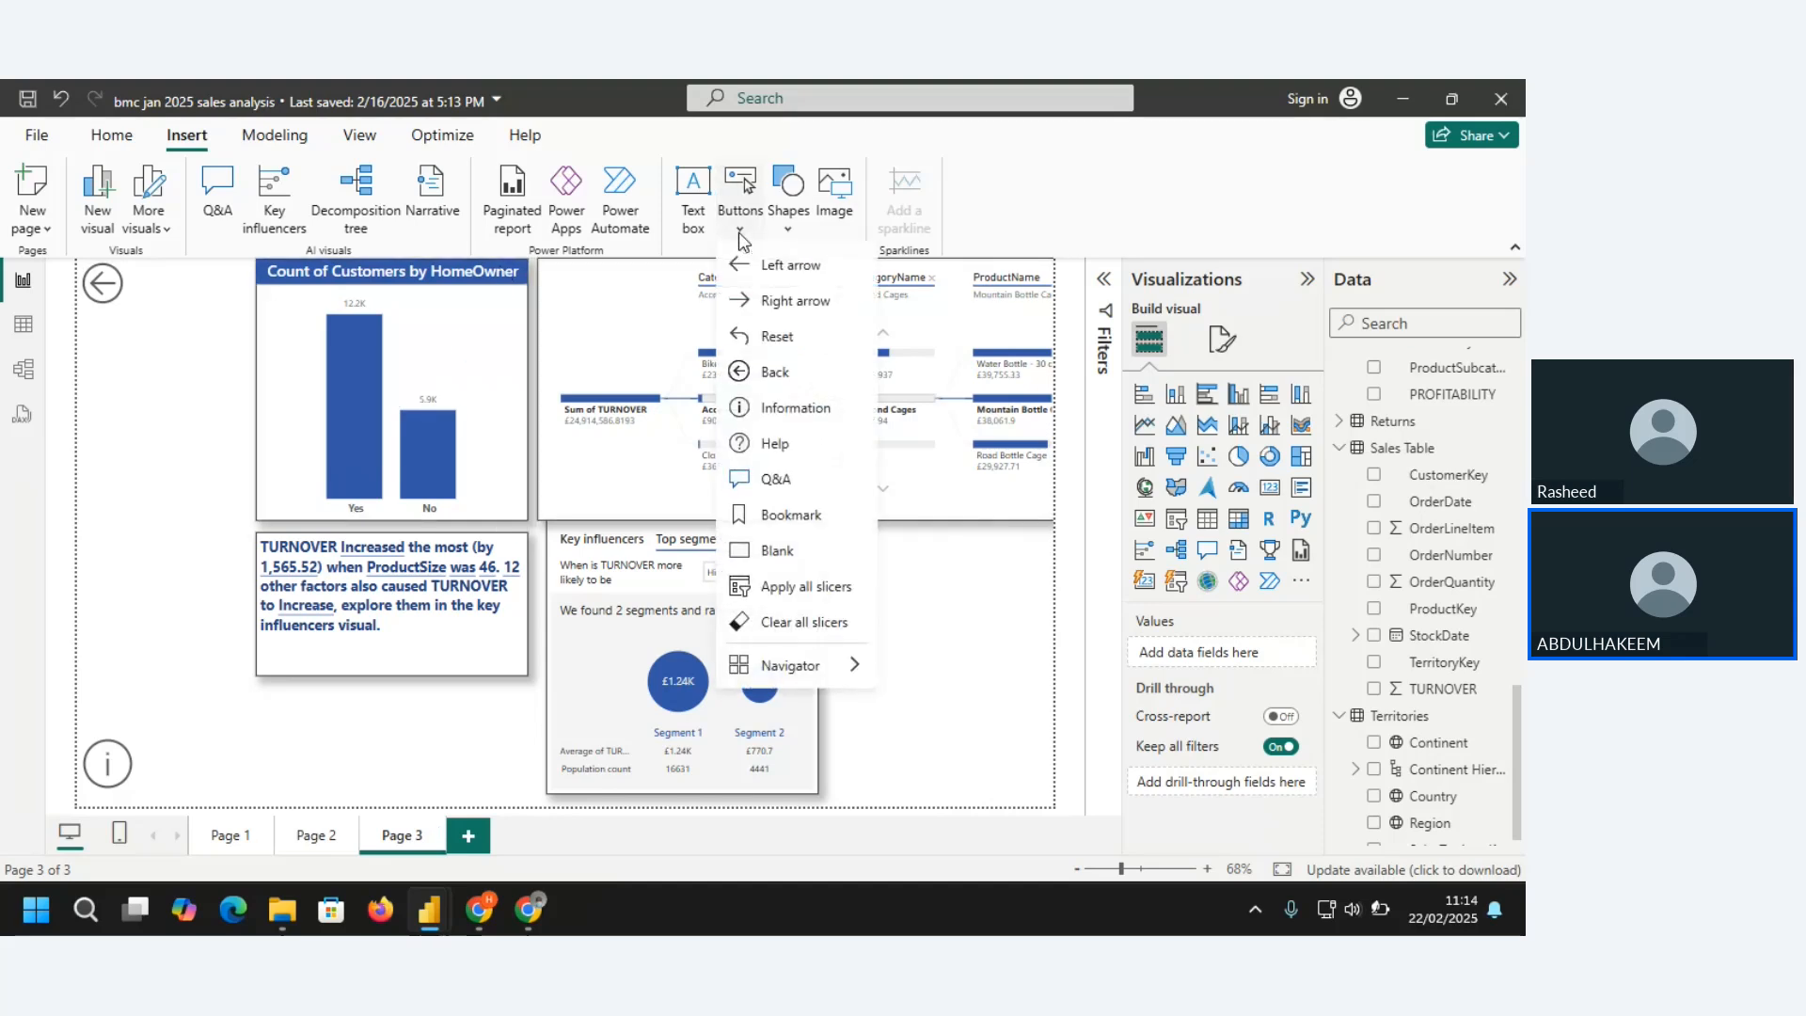
click(777, 552)
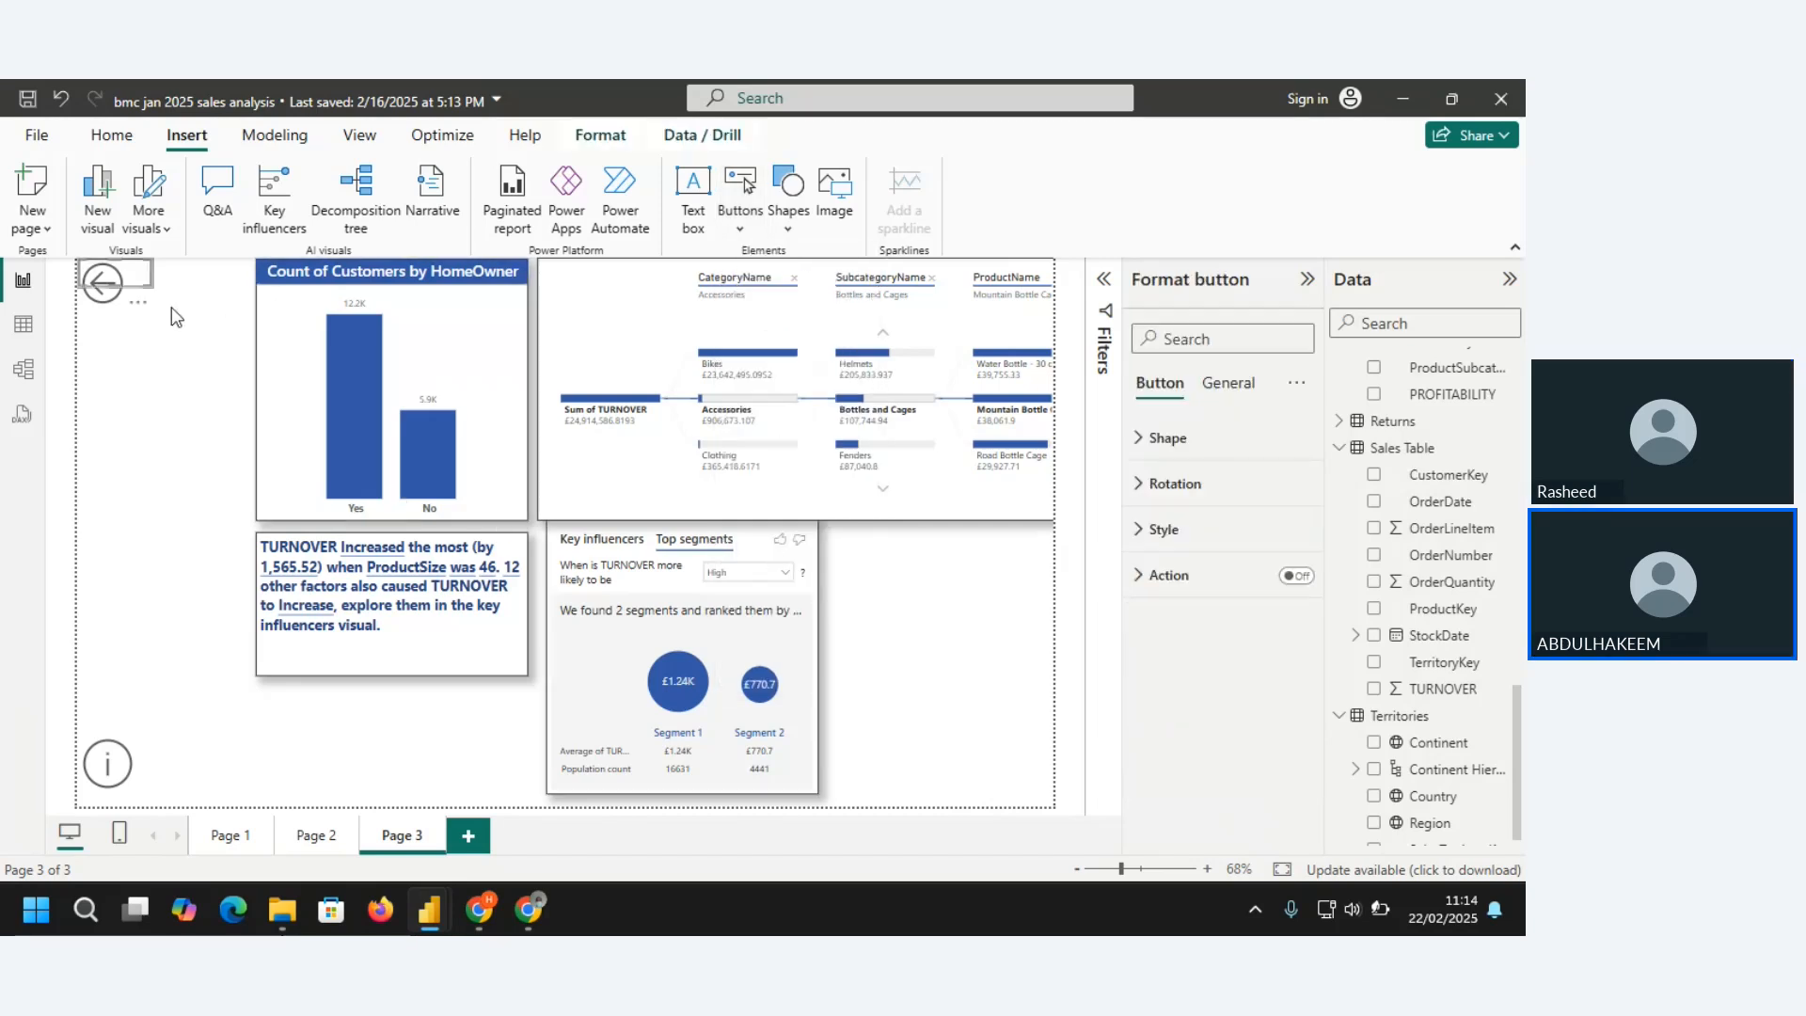
drag(141, 288, 150, 460)
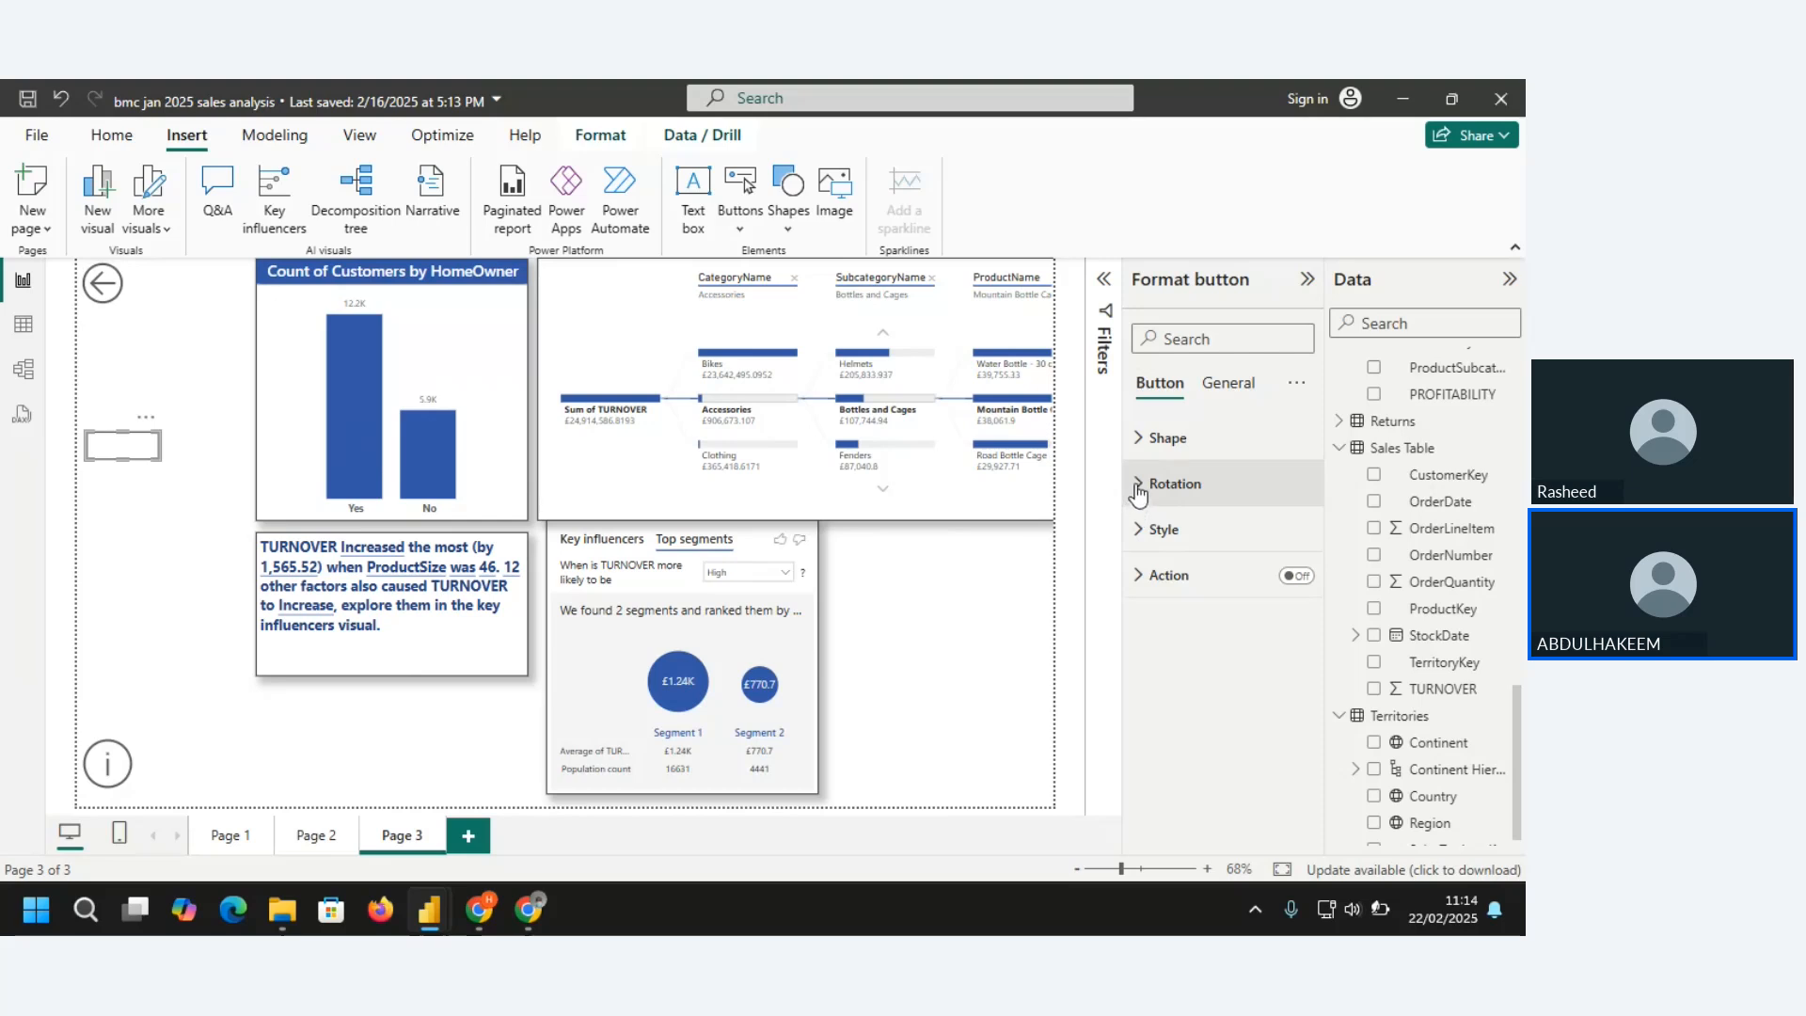
Set the blank button's hover shape to Rounded Rectangle and make the button taller
click(1139, 440)
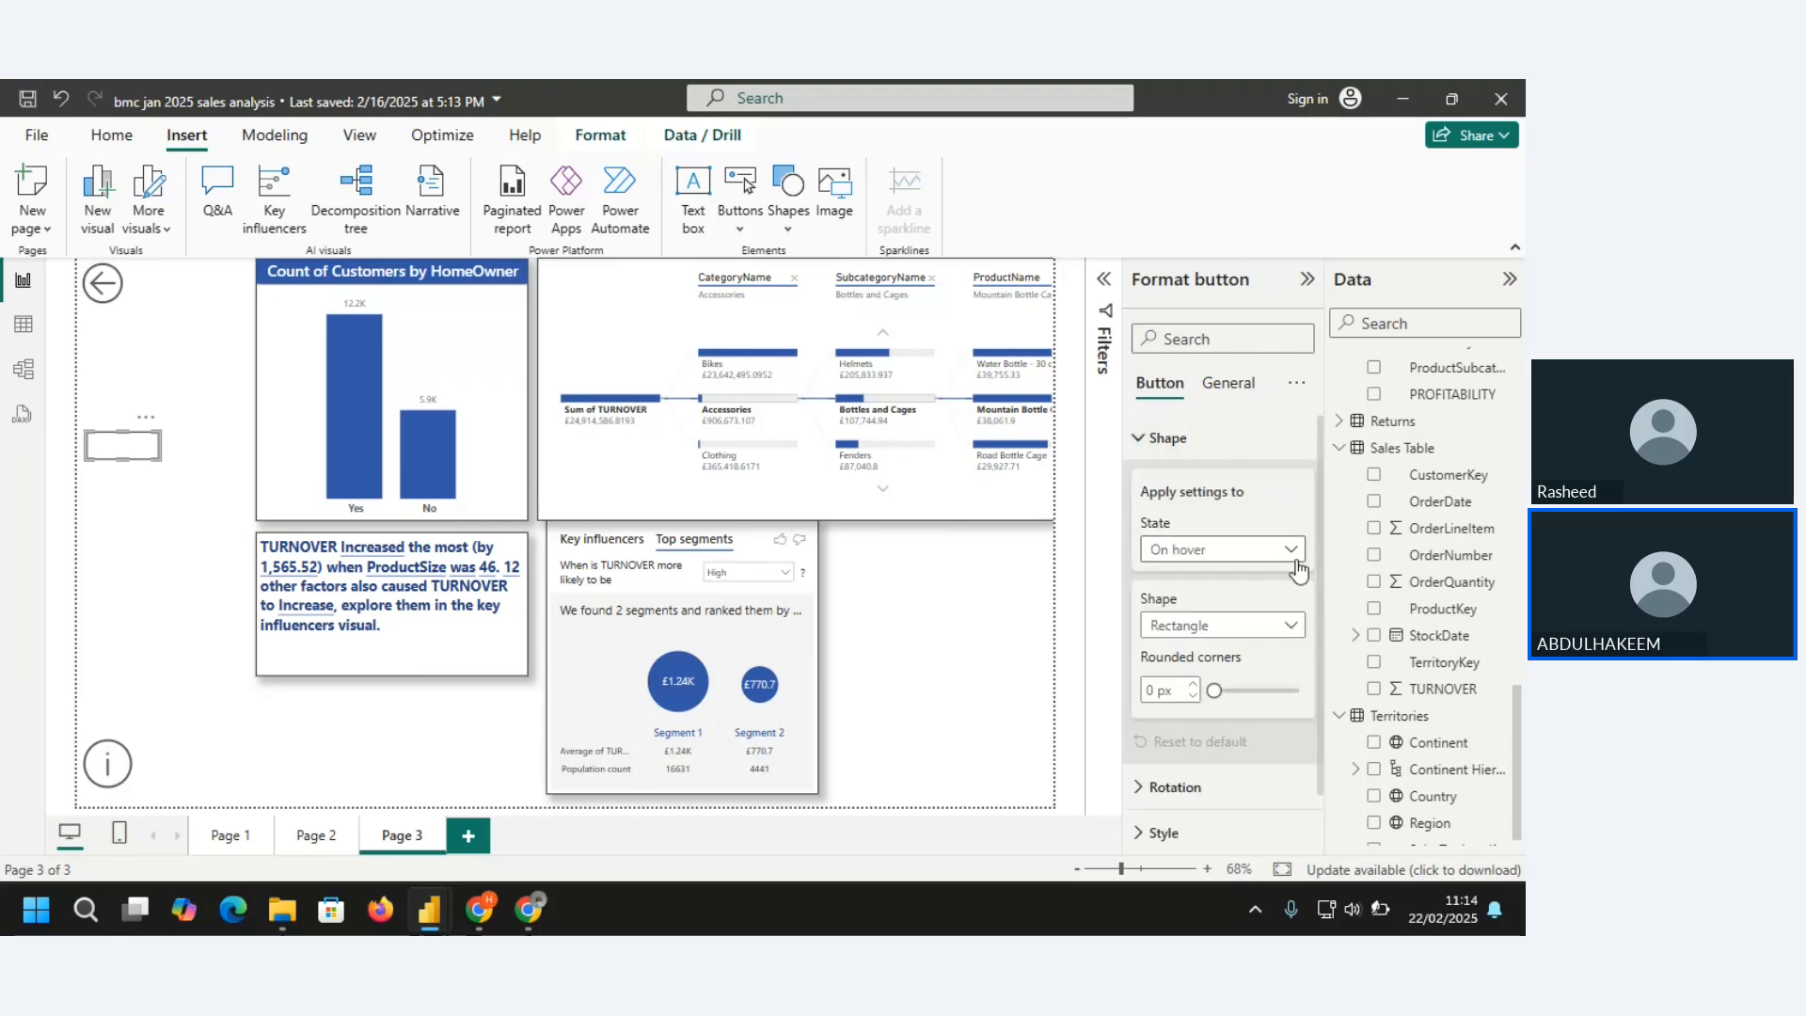
click(1290, 626)
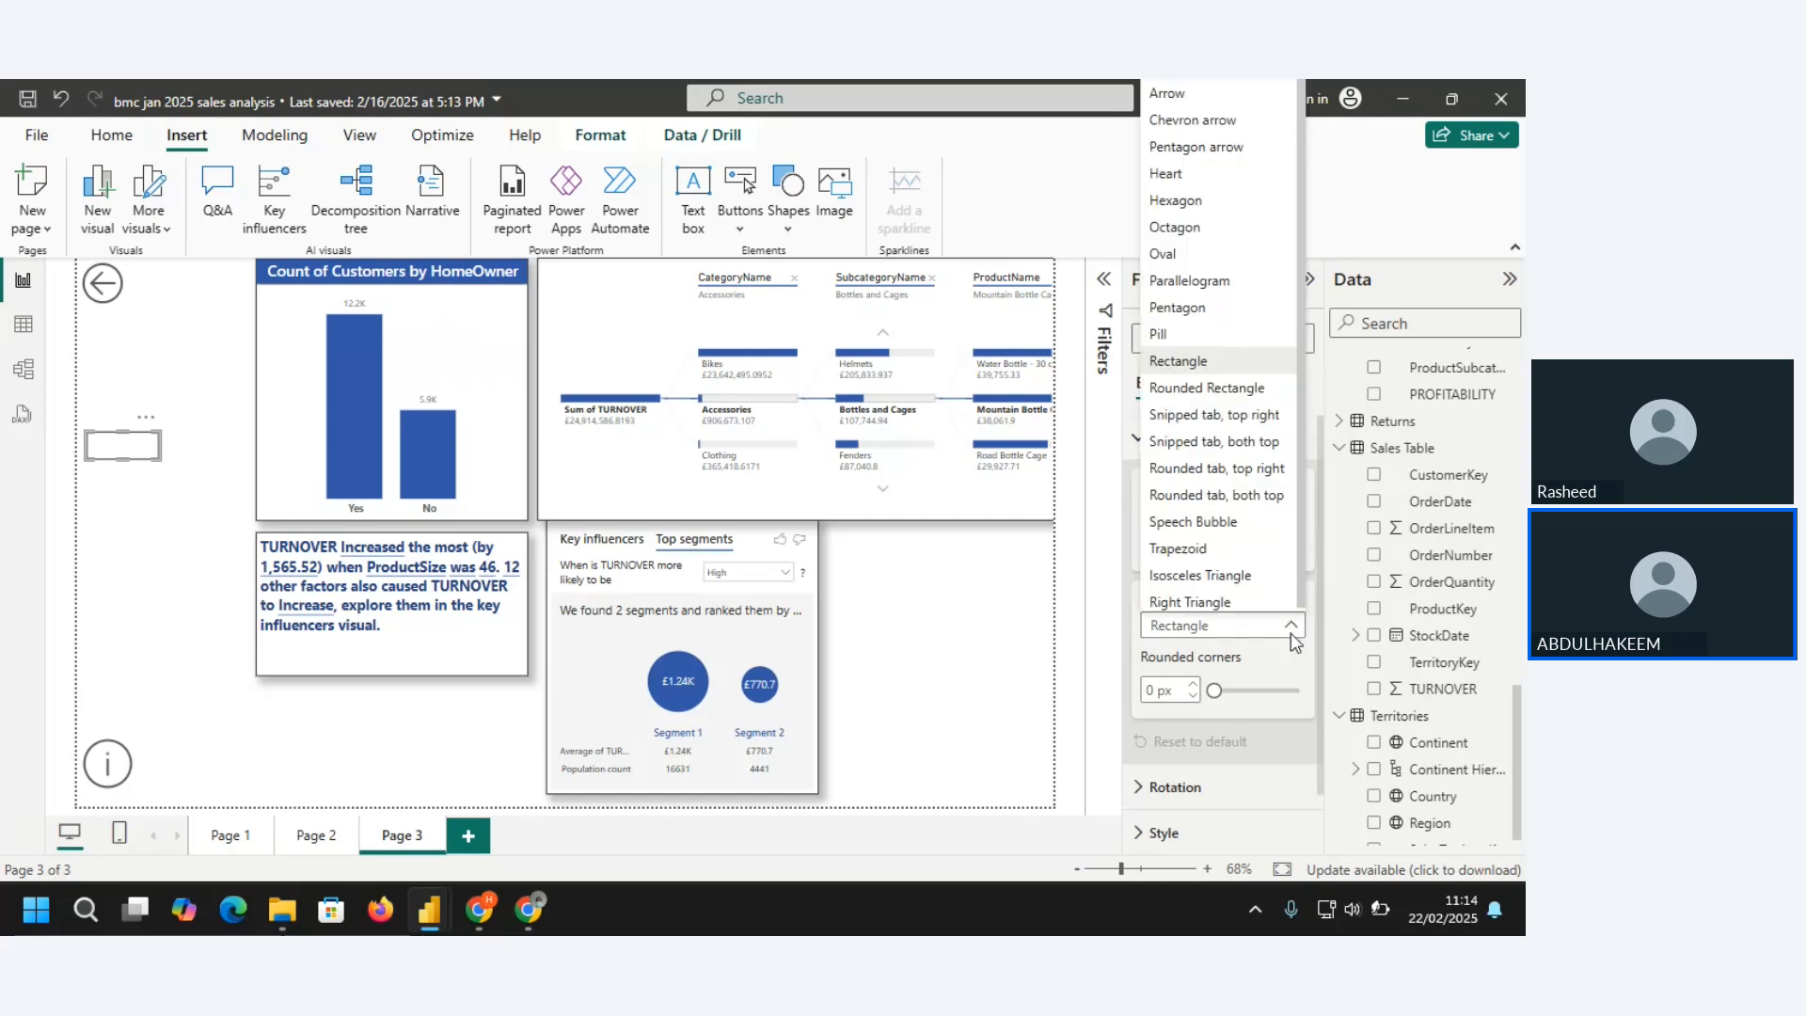
click(1233, 394)
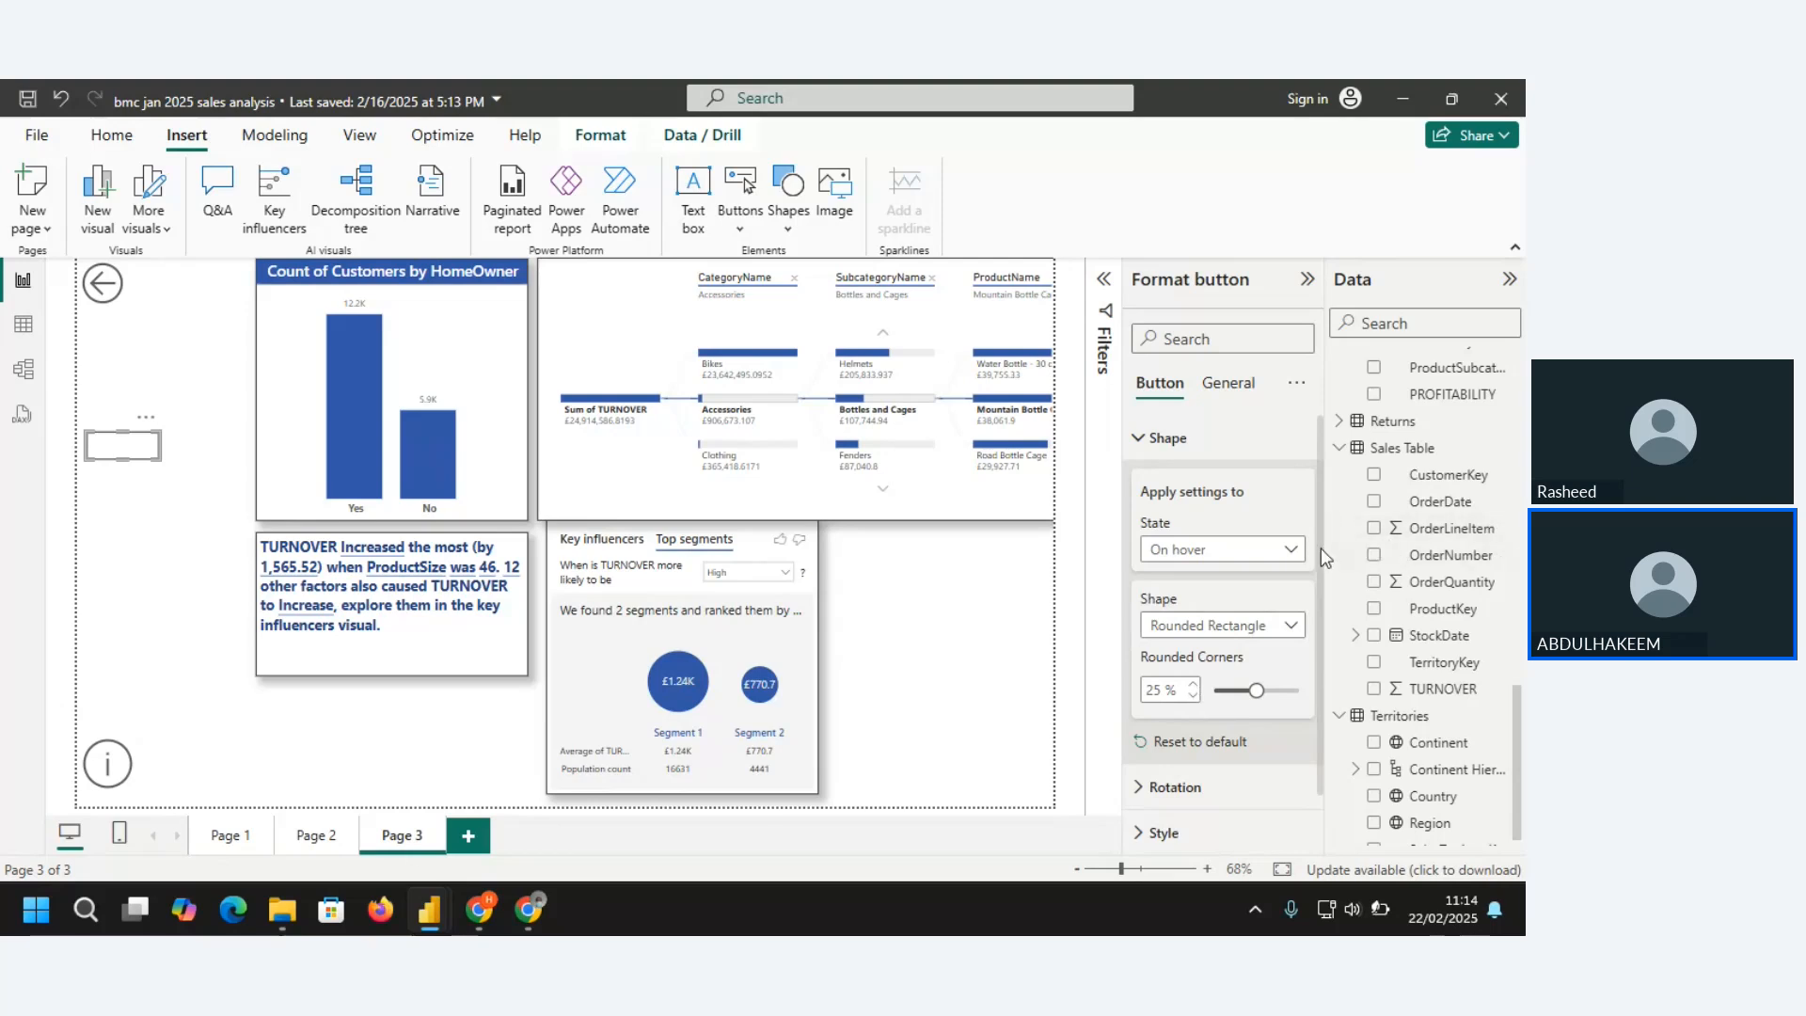
drag(122, 458, 121, 491)
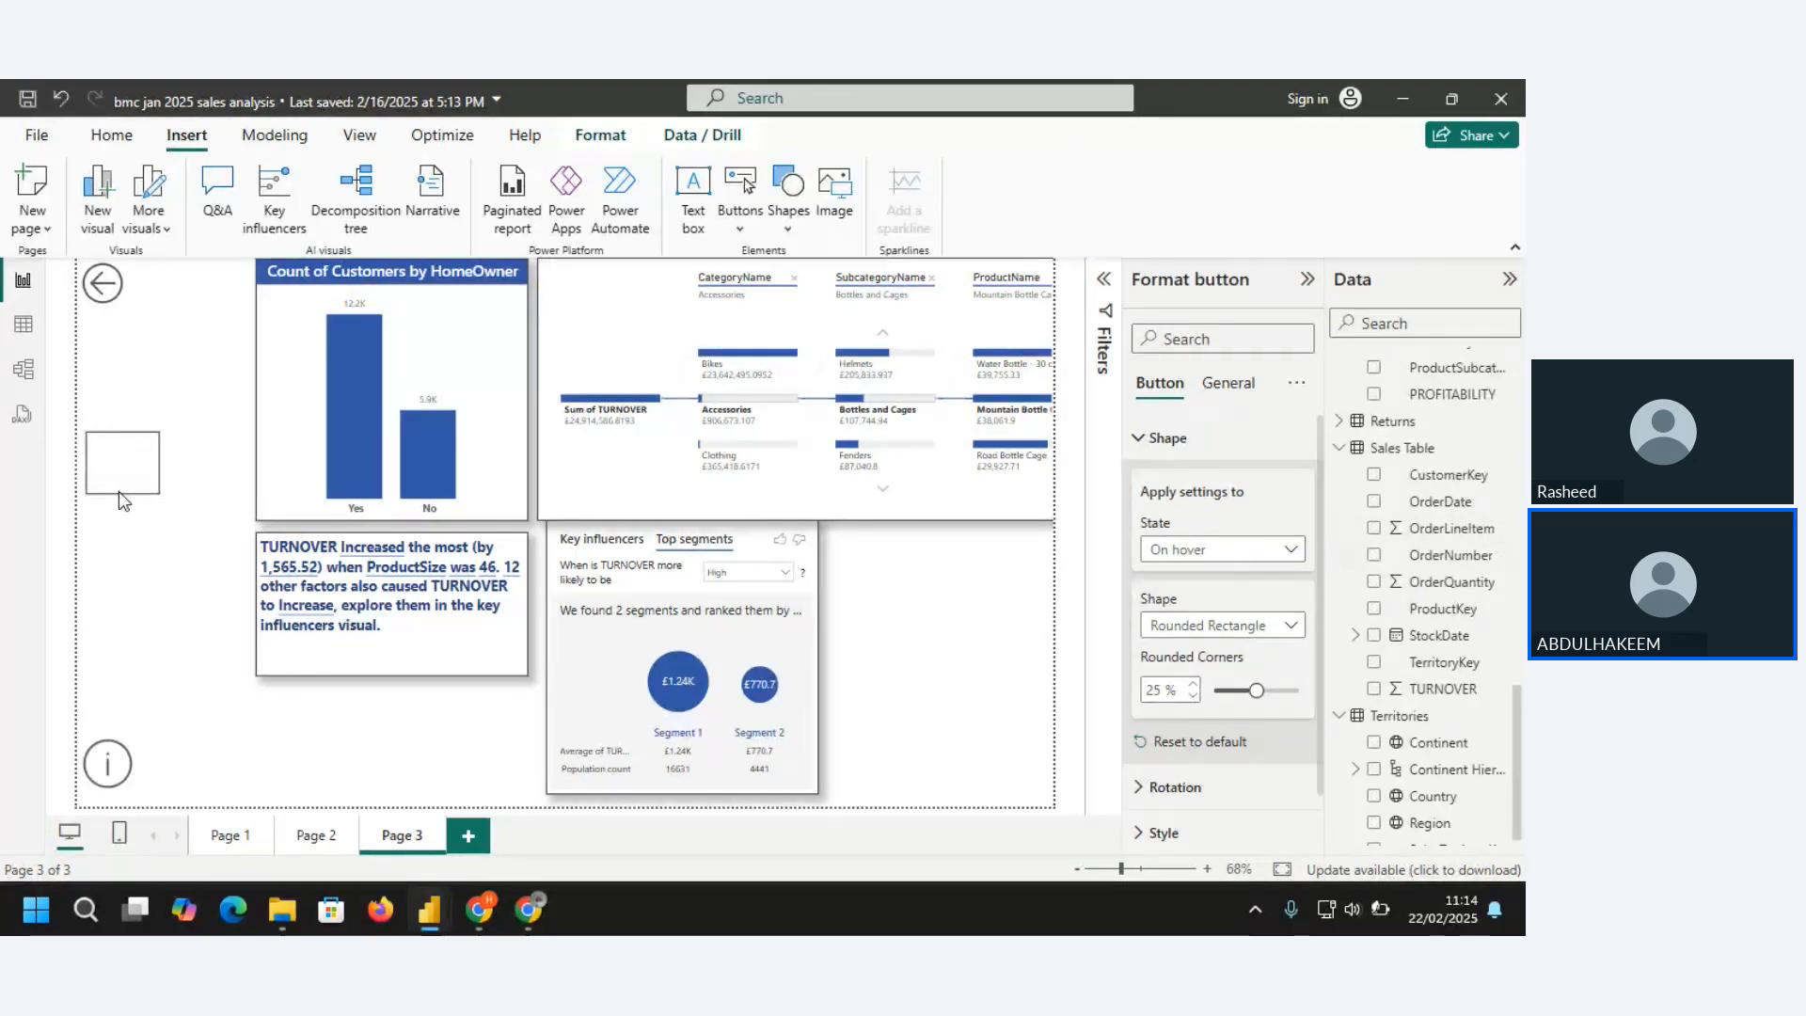
click(1139, 449)
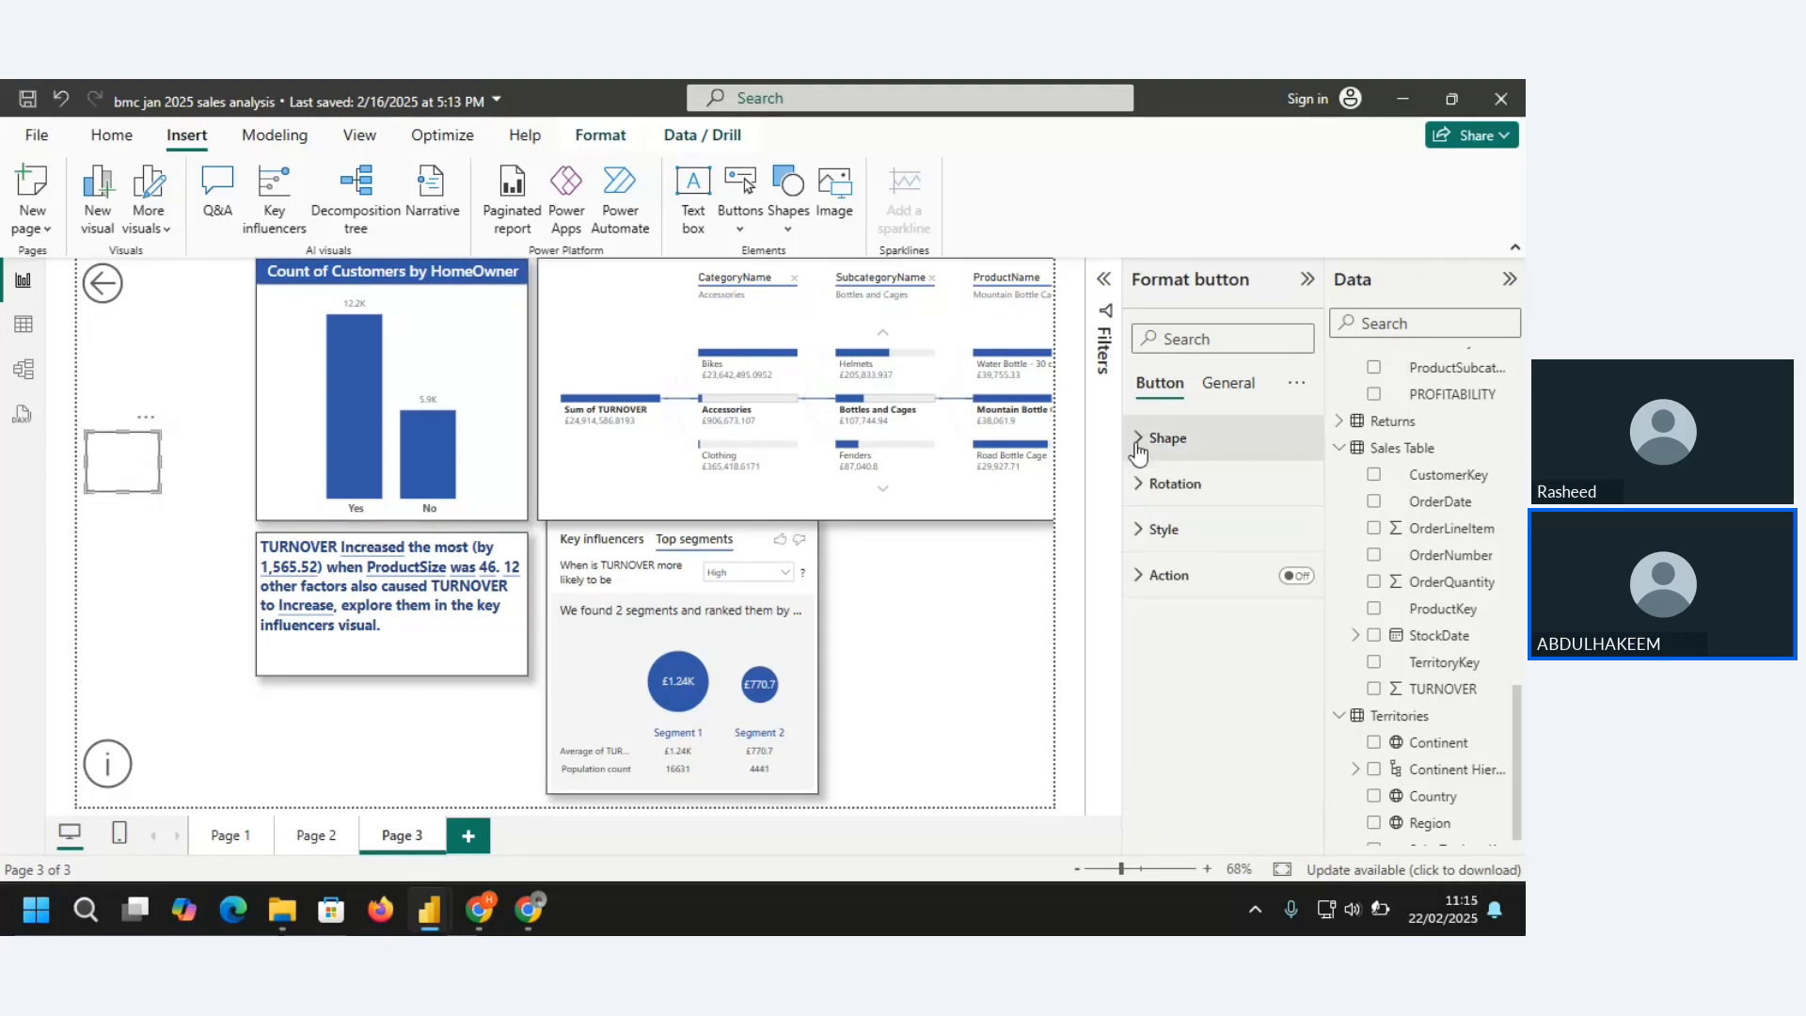
Enable the blank button's hover text, enter PAGE NAVIGATION, and make it bold
click(1146, 536)
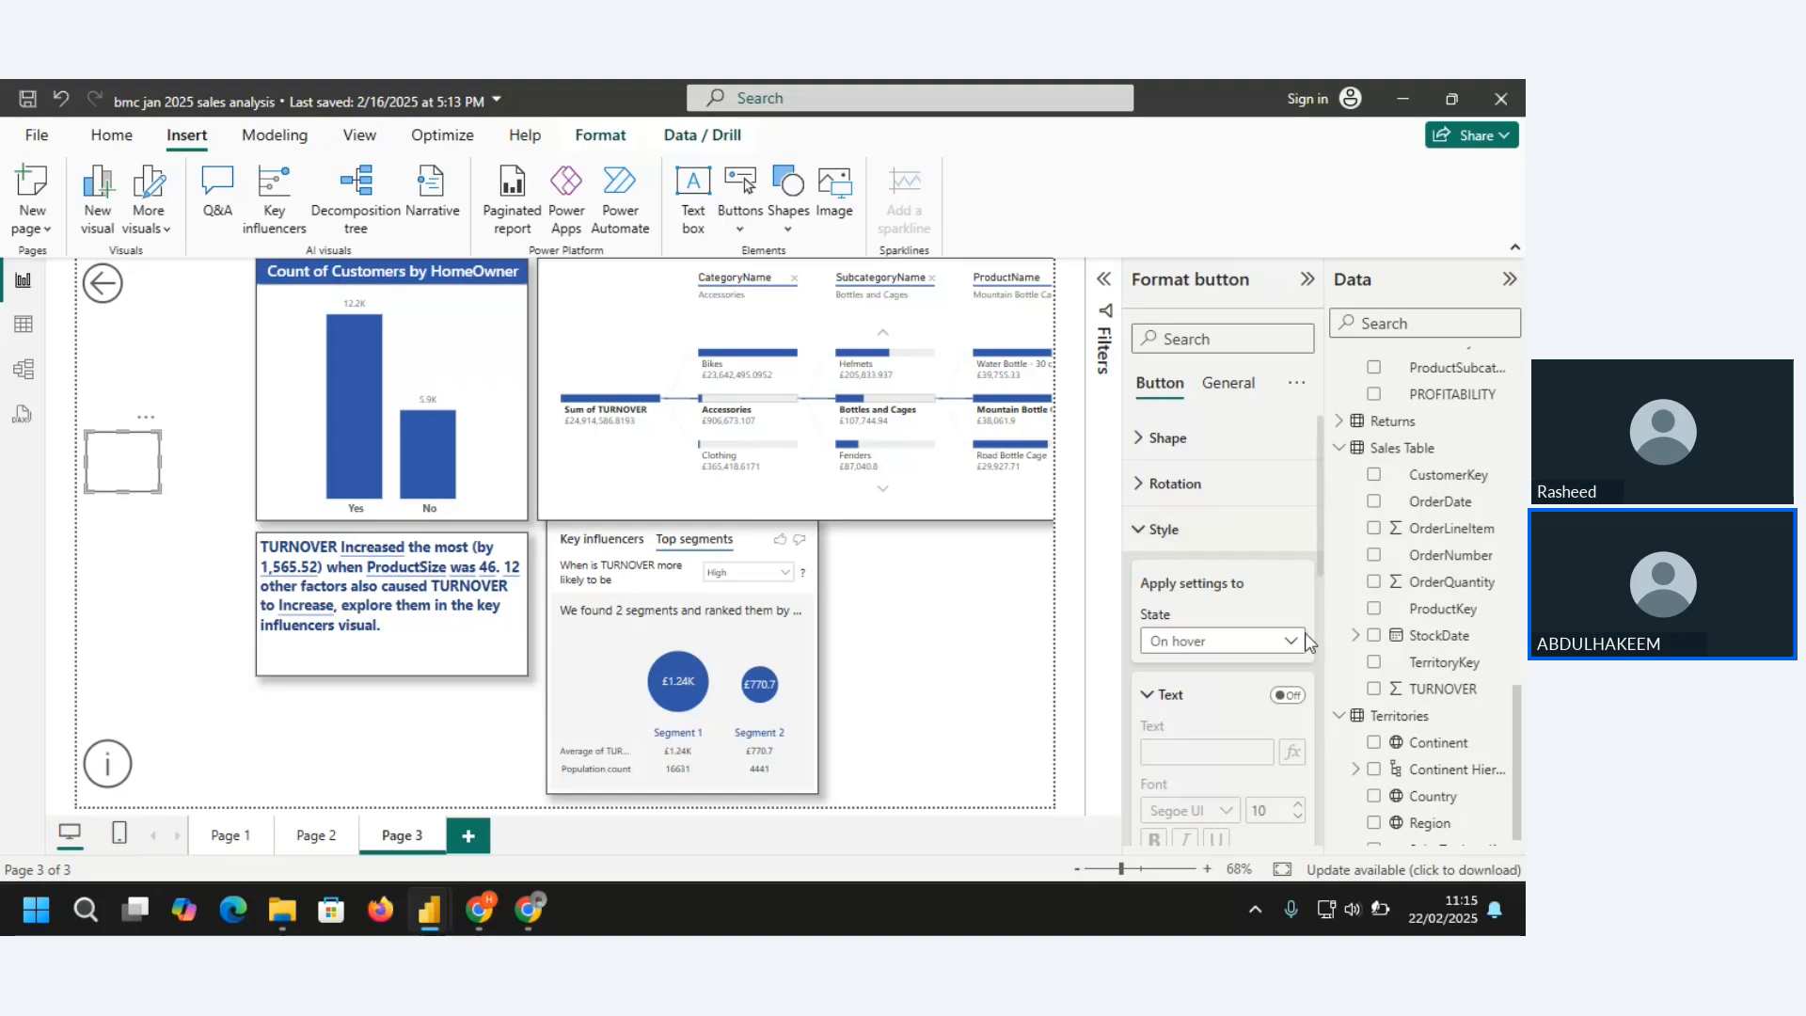
click(1290, 695)
click(1208, 753)
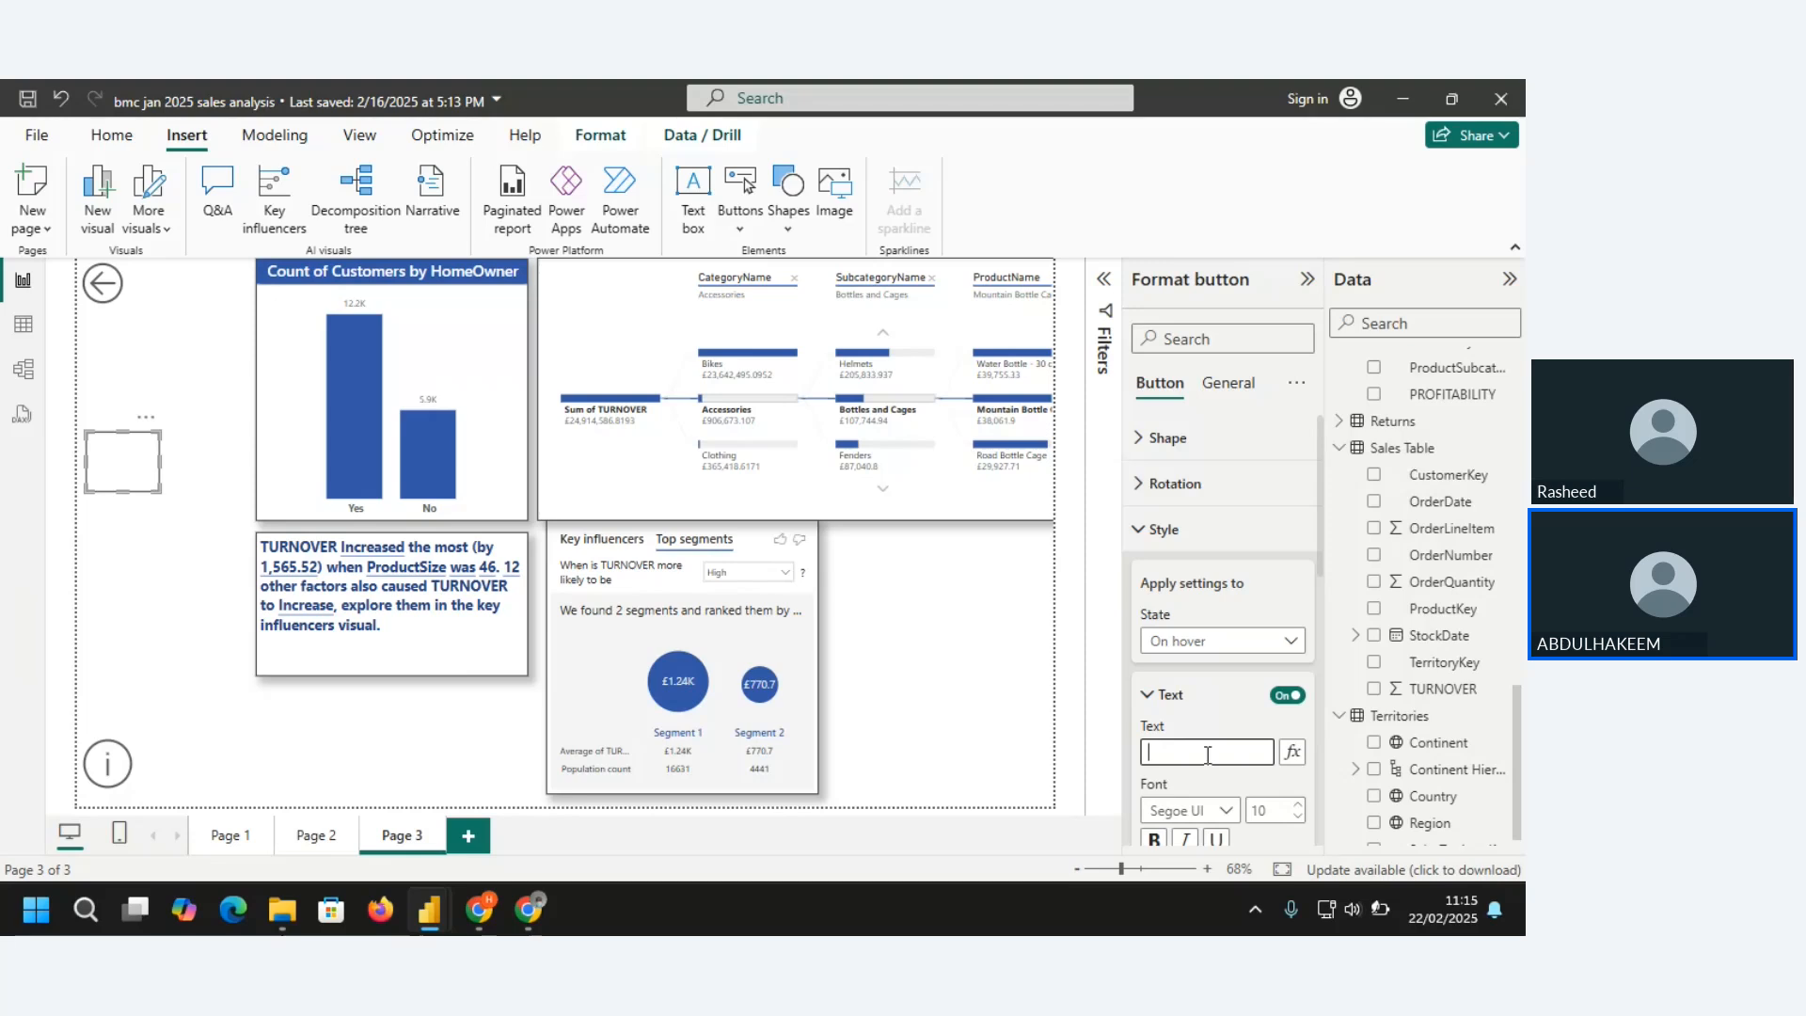
text(SALES SE)
key(BackSpace)
key(BackSpace)
key(BackSpace)
key(BackSpace)
key(BackSpace)
key(BackSpace)
key(BackSpace)
key(BackSpace)
key(BackSpace)
text(PAGE NAVIGATION)
scroll(1320, 494, down, 3)
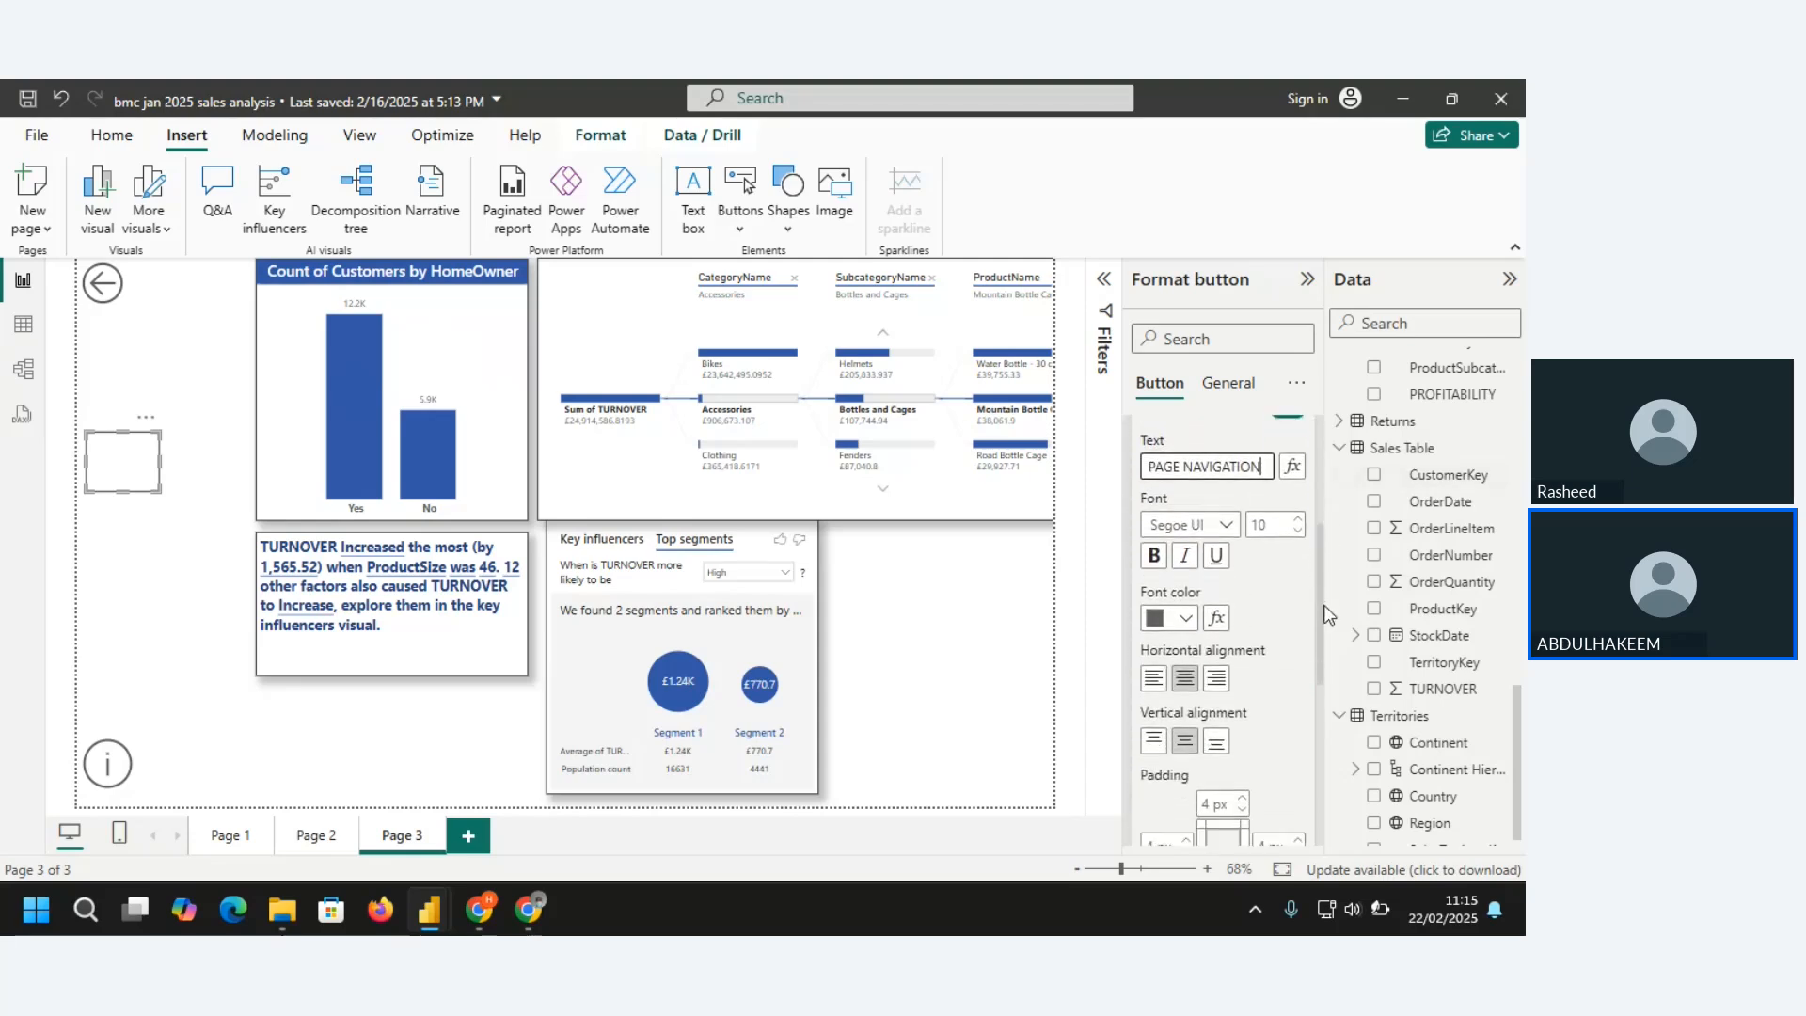
click(1154, 548)
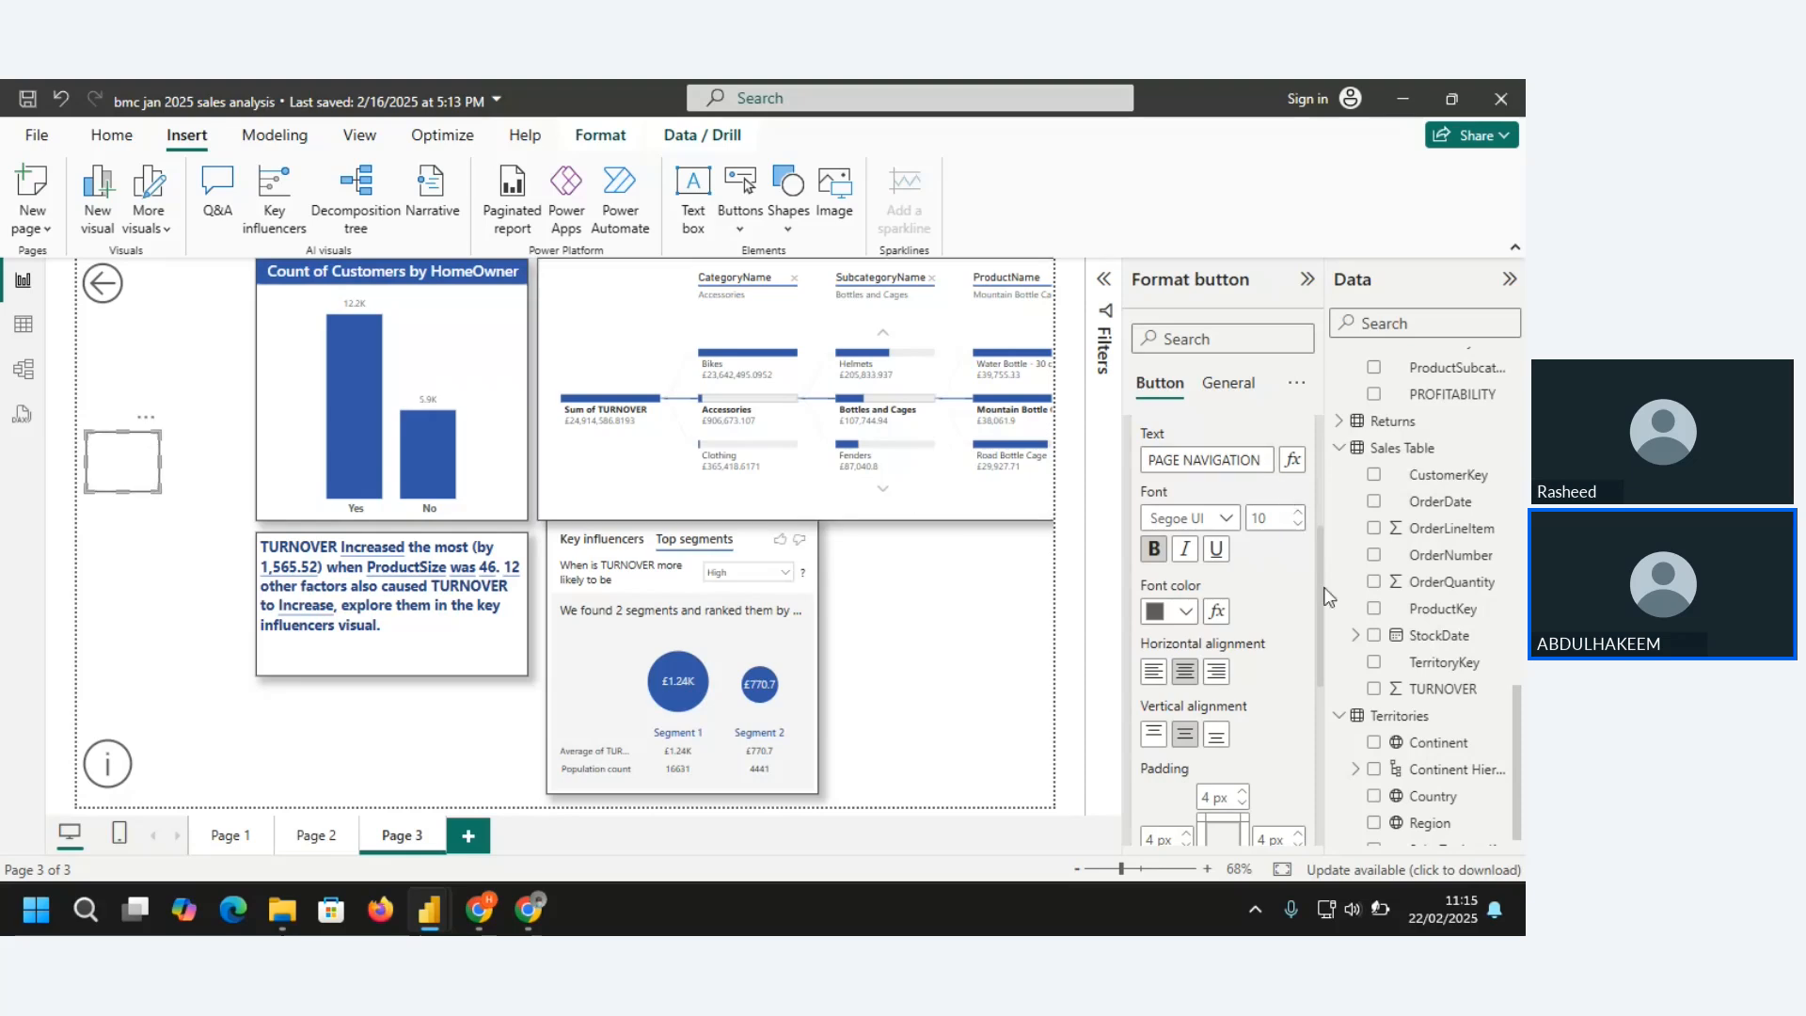
Set the icon type for the blank button's hover state to Right arrow
drag(1322, 584, 1326, 717)
scroll(1322, 718, down, 1)
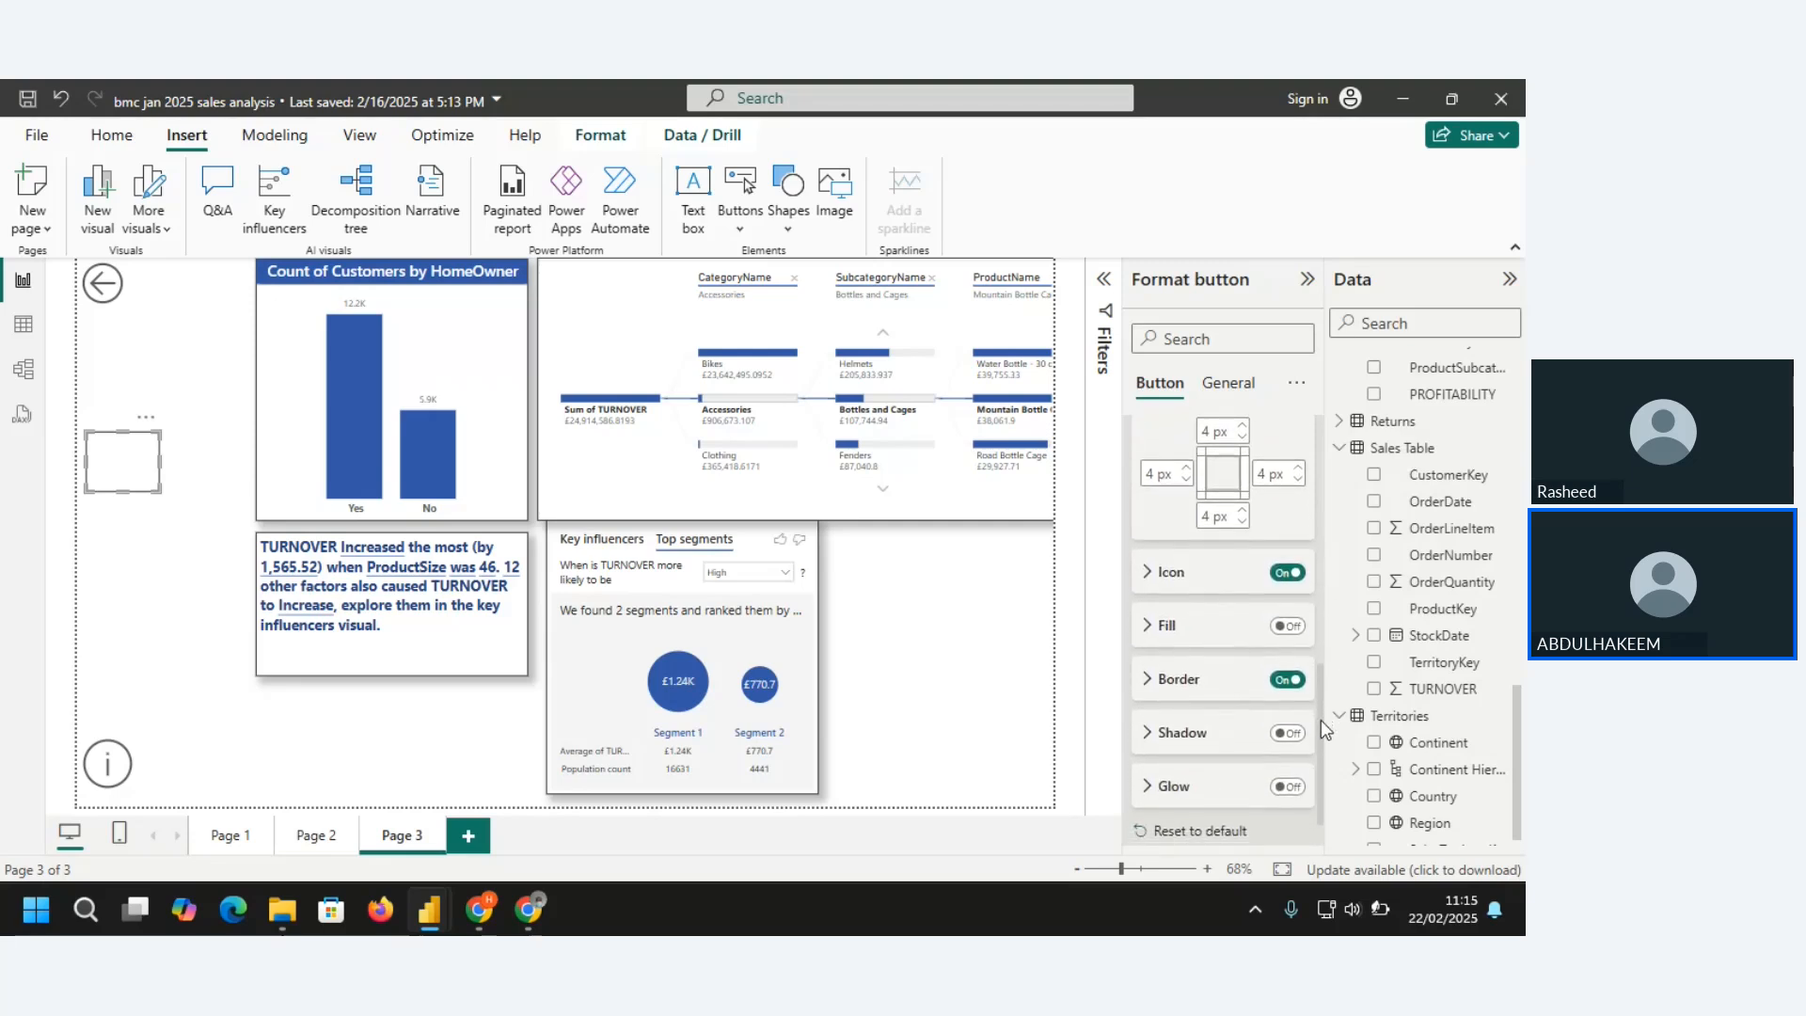
click(1153, 576)
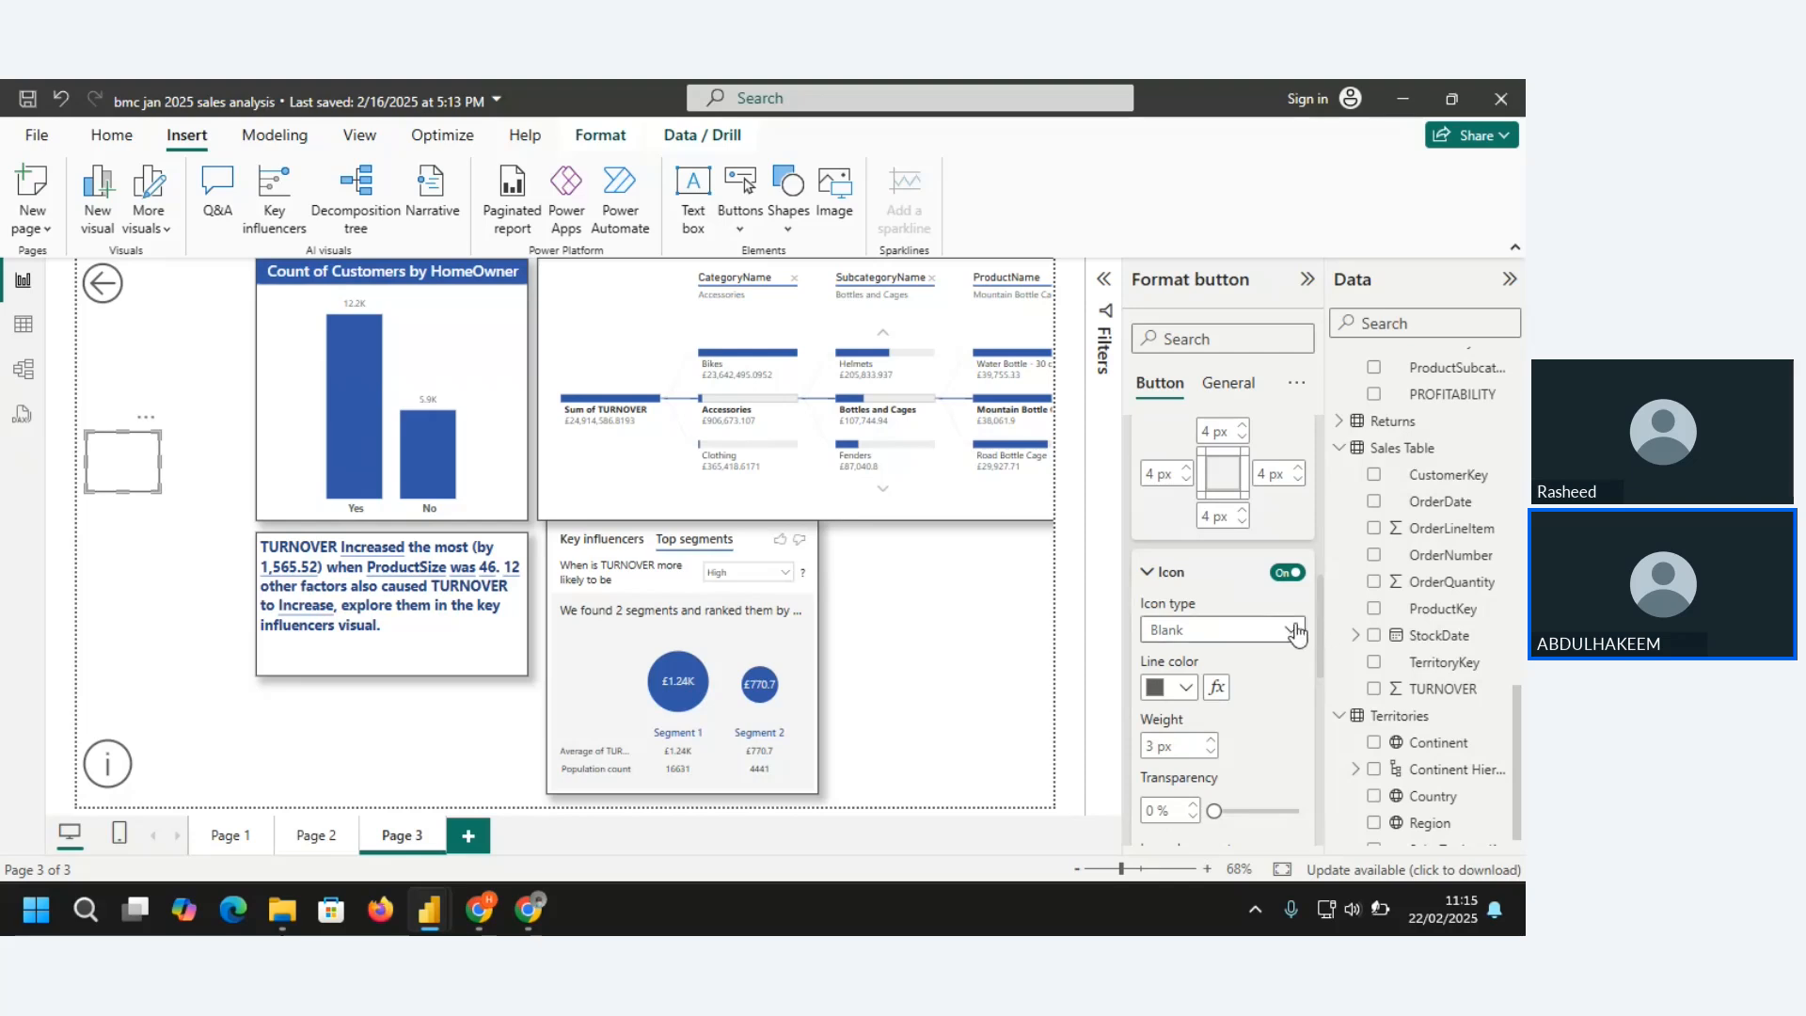
click(1289, 630)
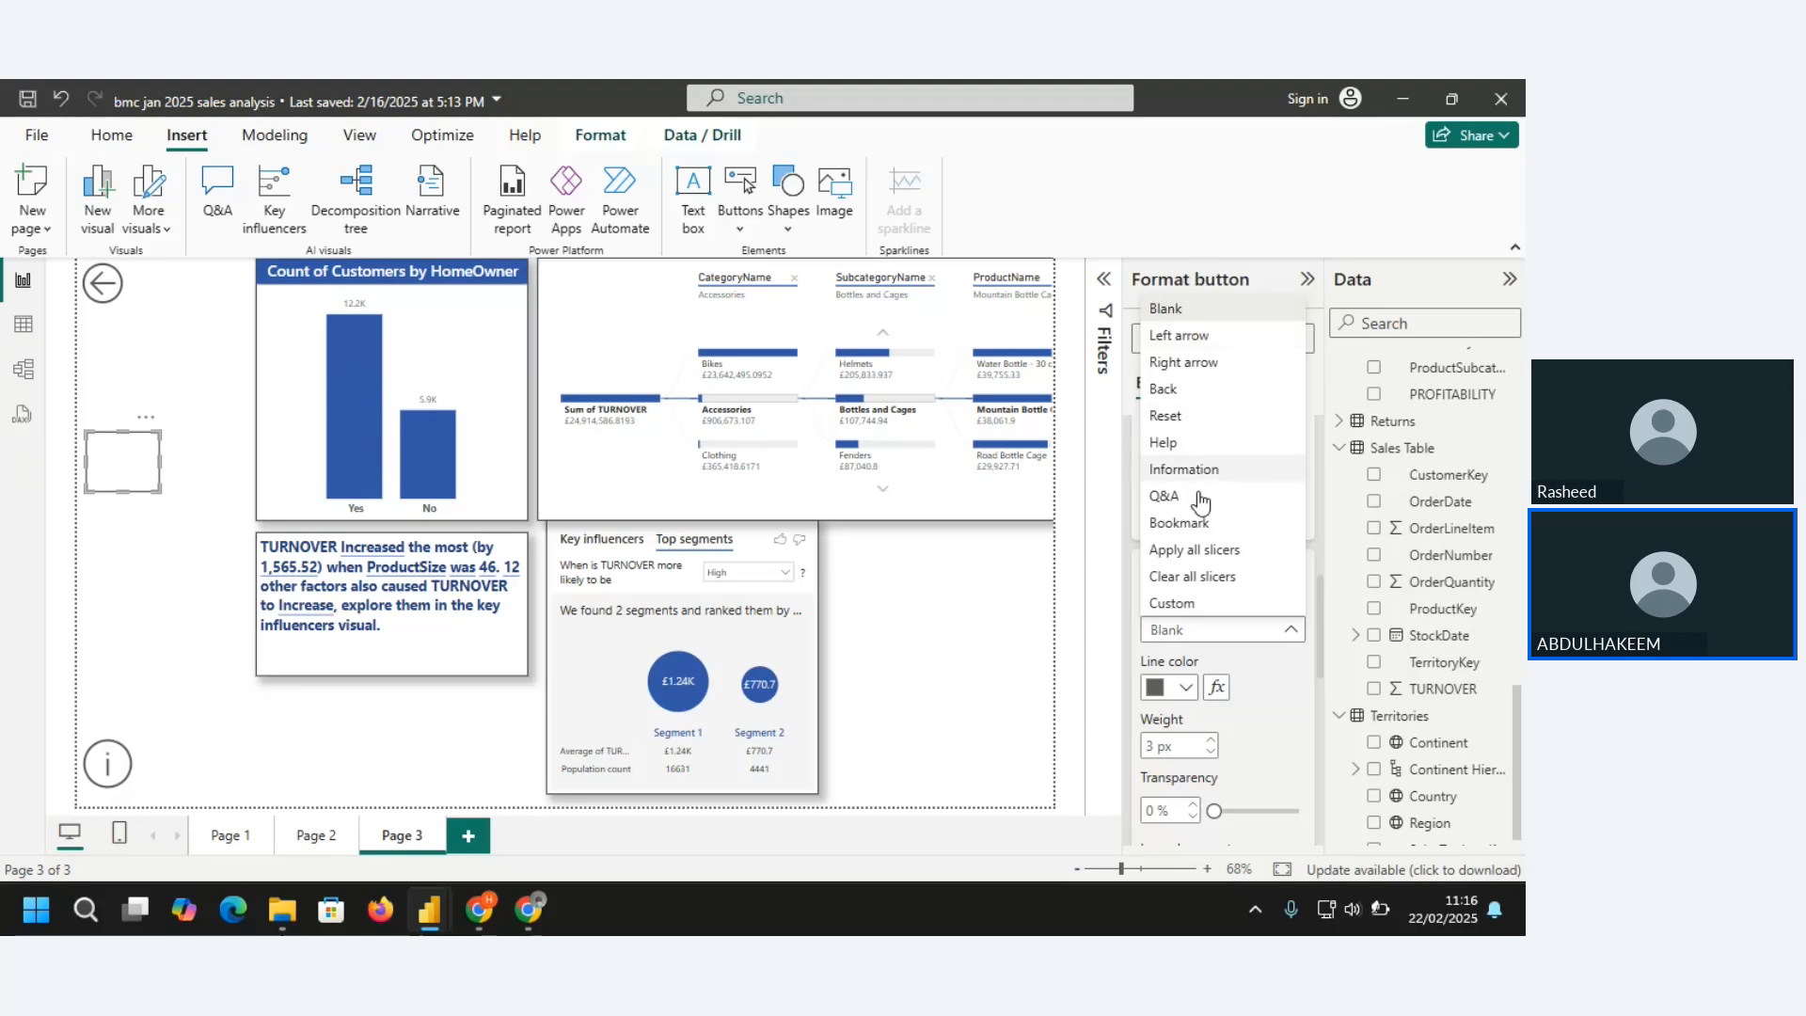
click(1183, 364)
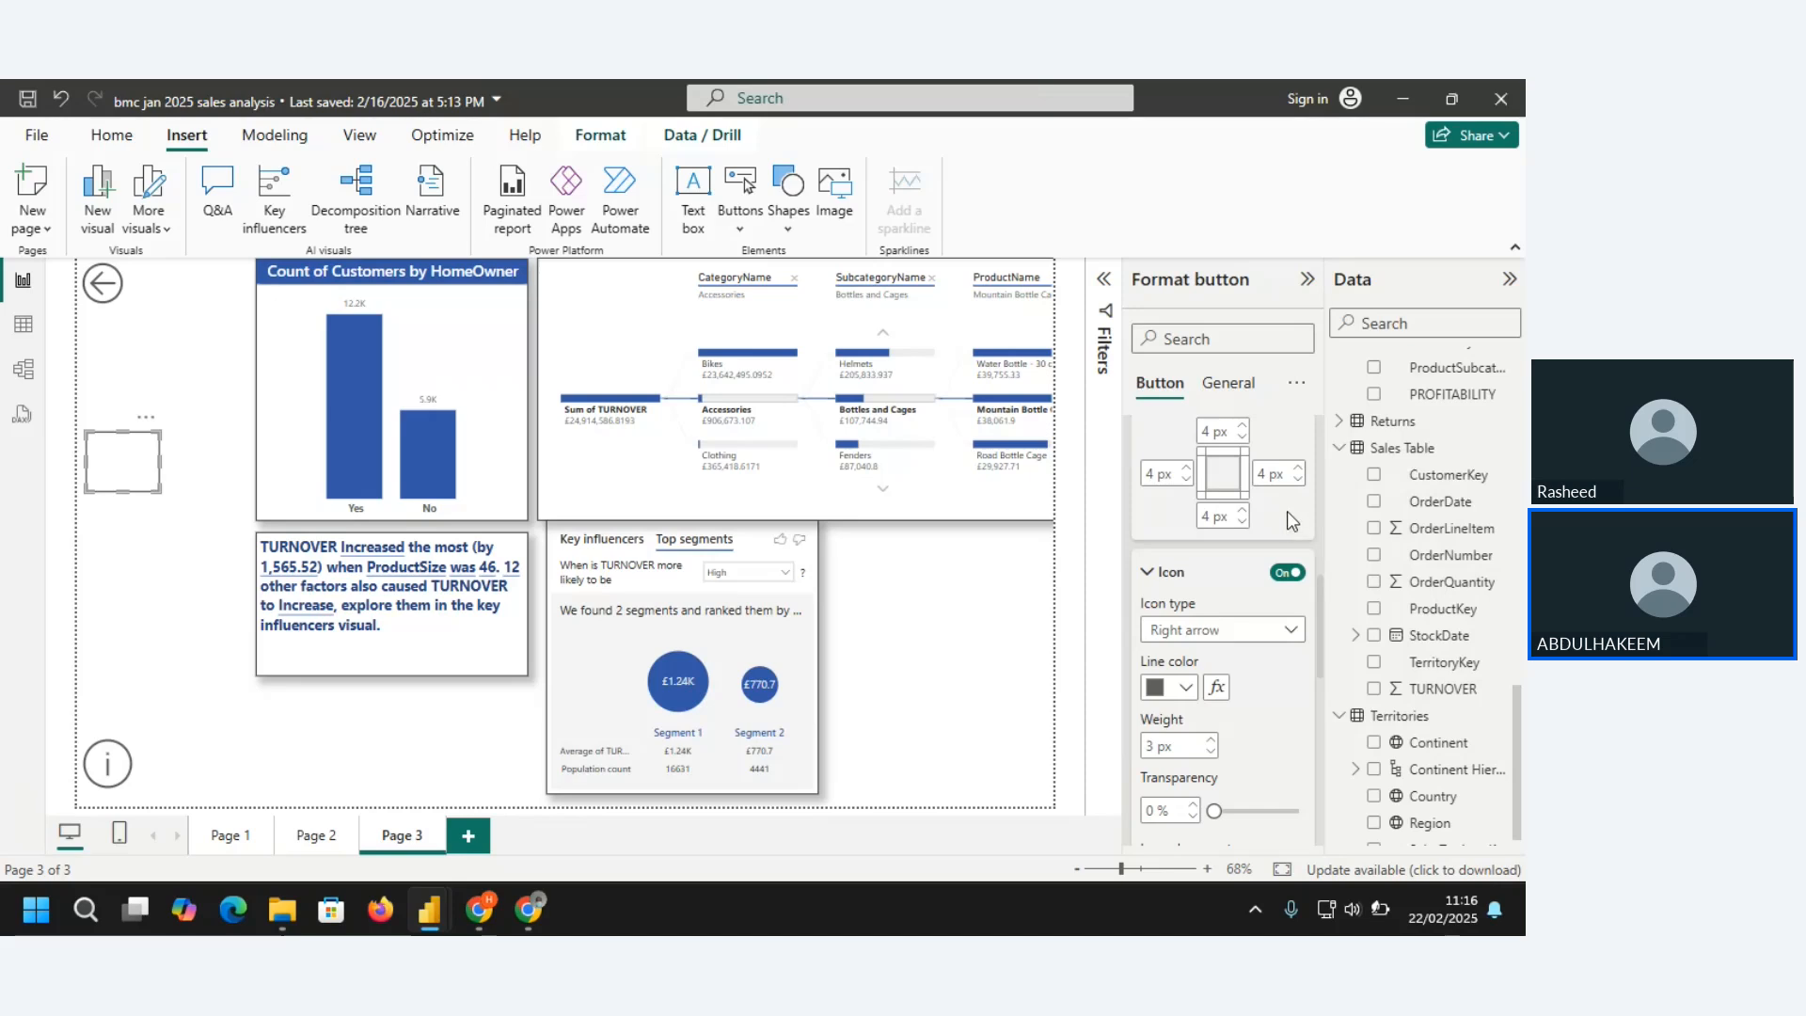
Place the hover icon below the text and resize the button to be wider
drag(1321, 589, 1321, 656)
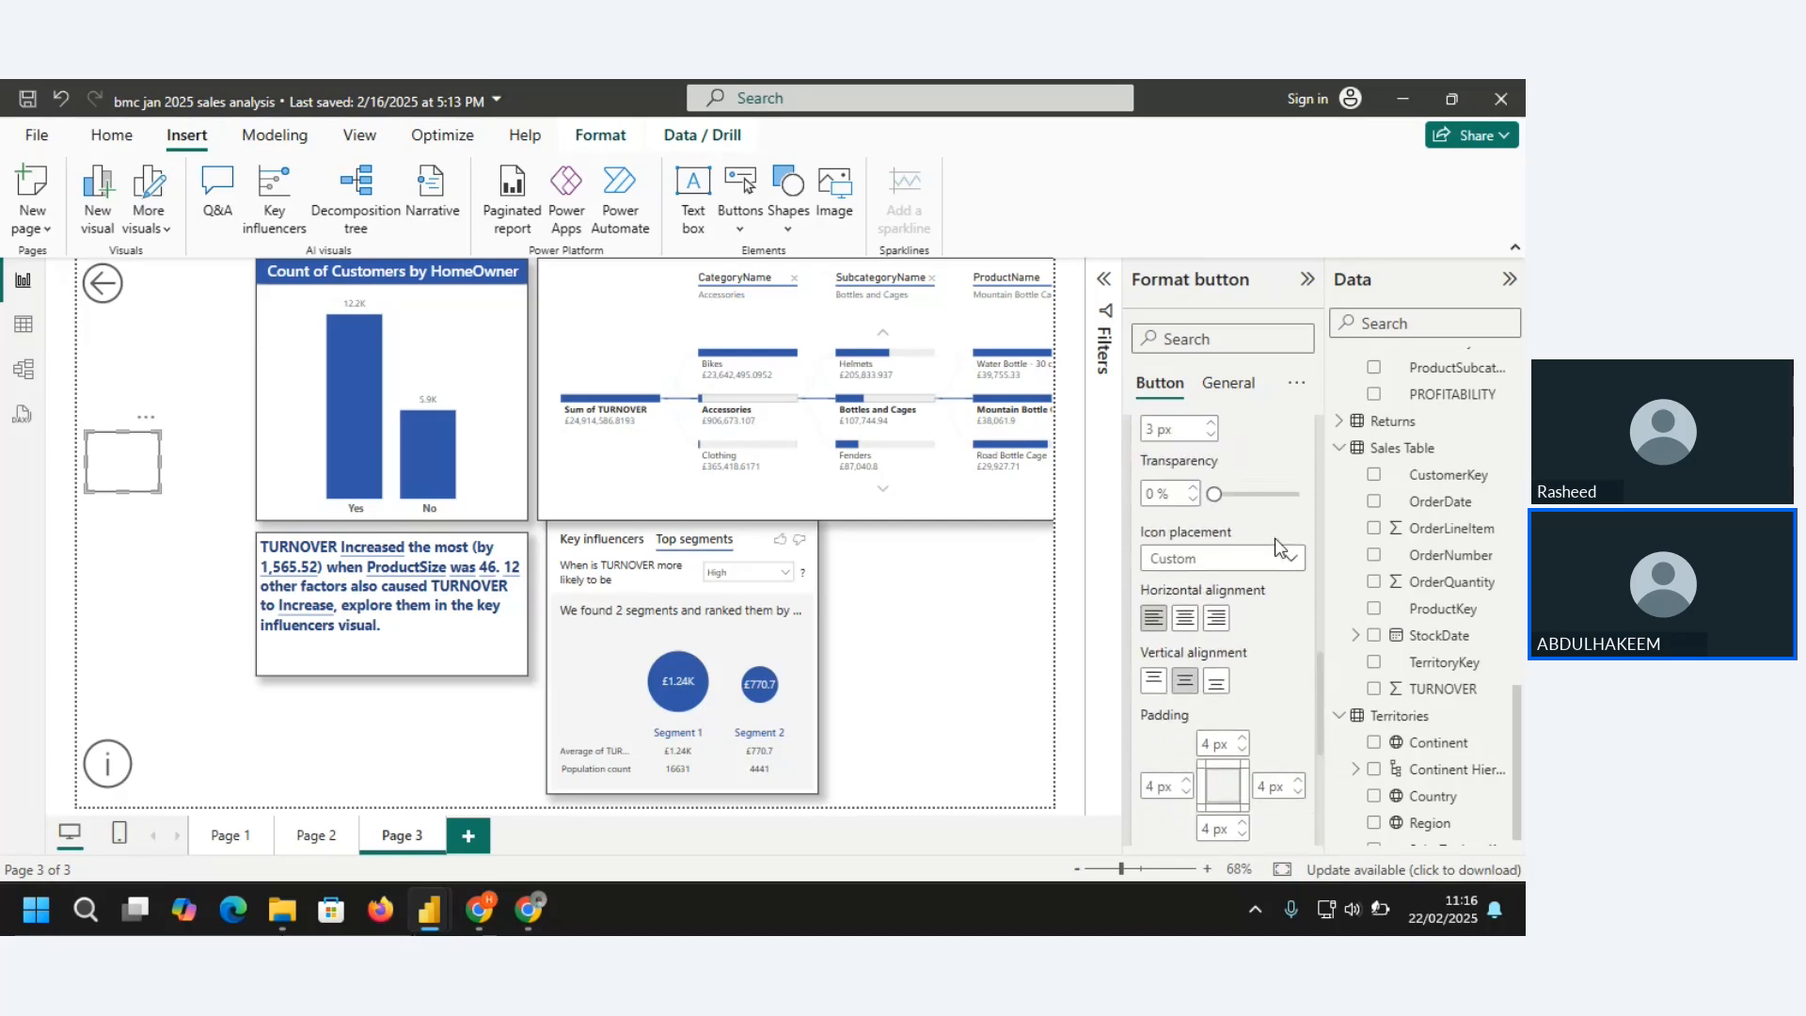
click(1287, 560)
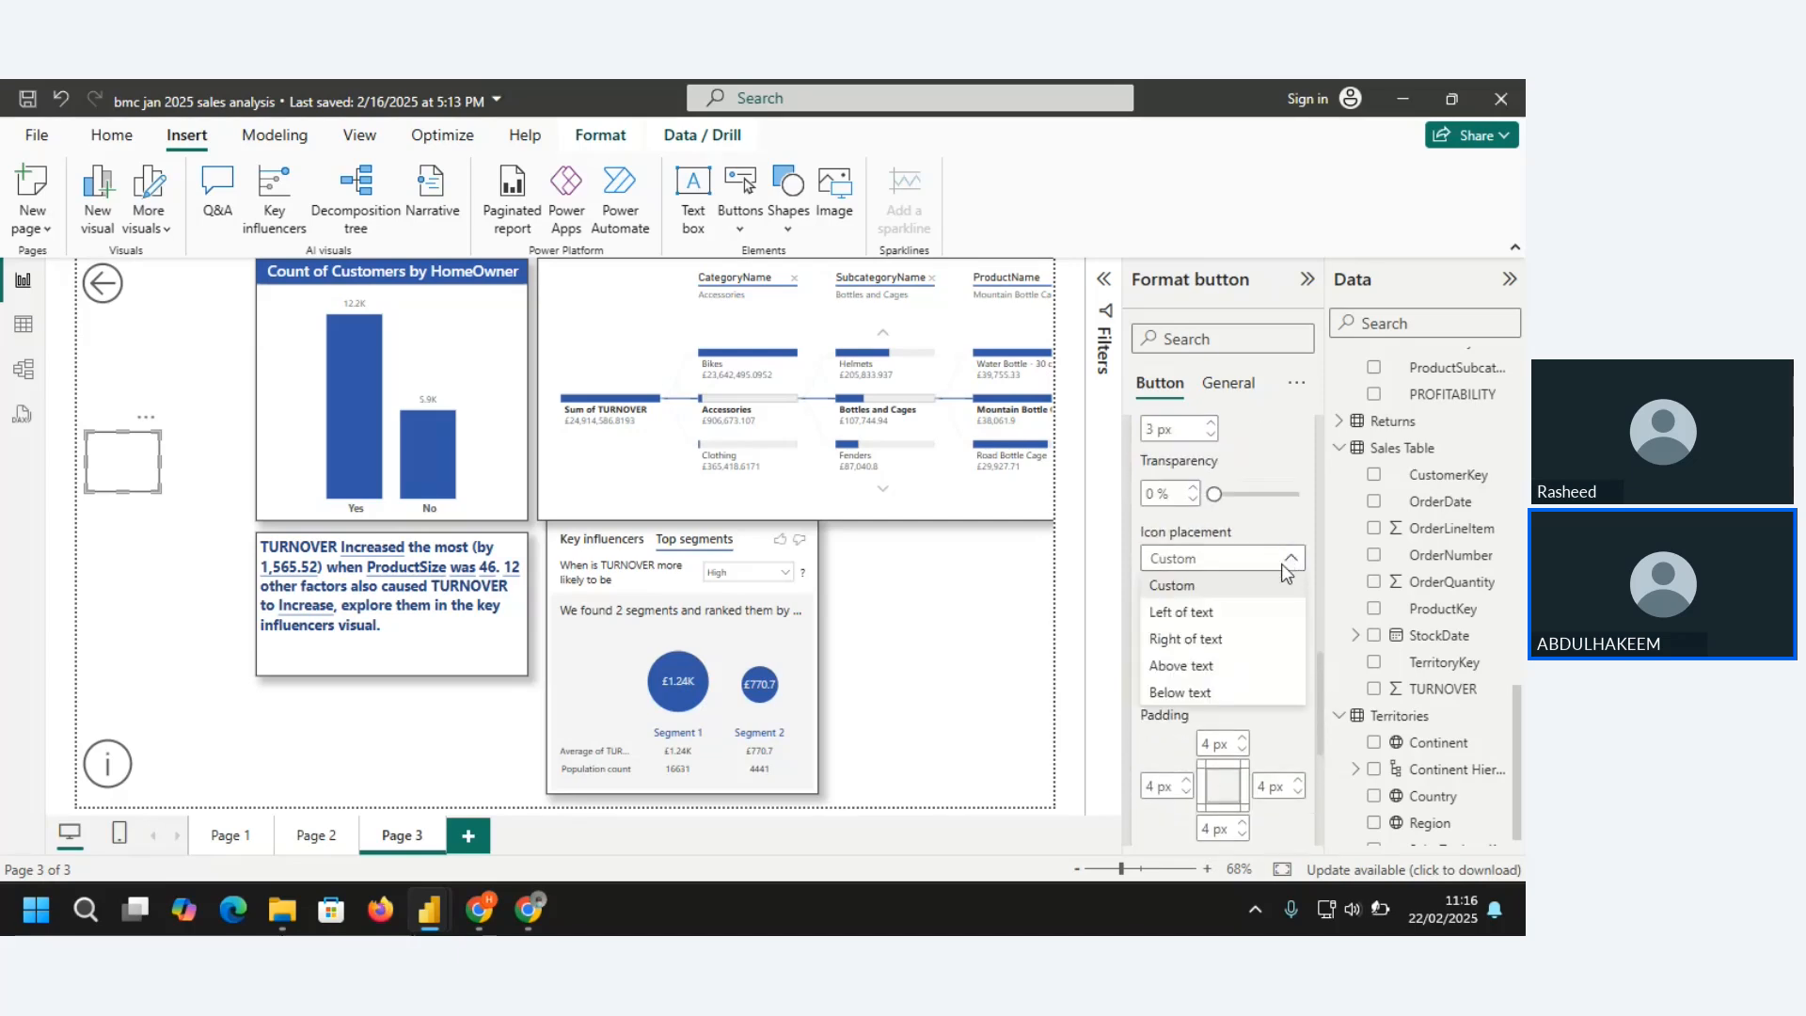
click(1201, 693)
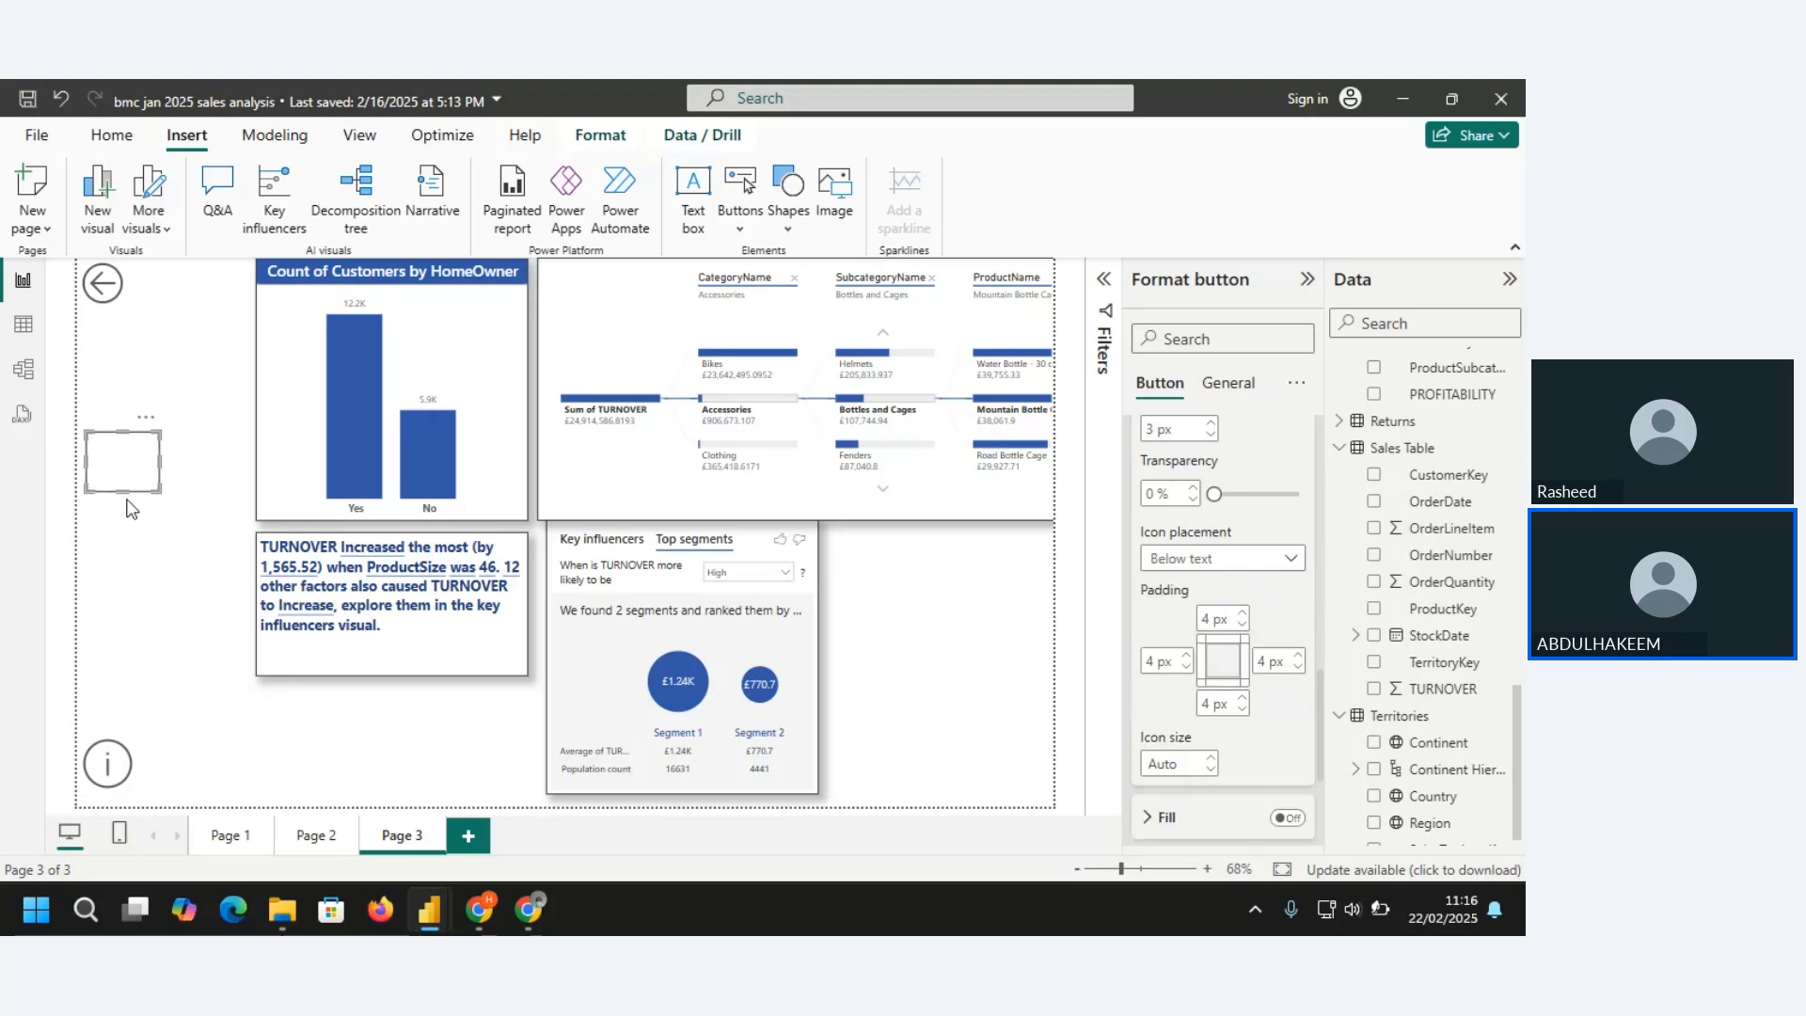
drag(122, 490, 122, 515)
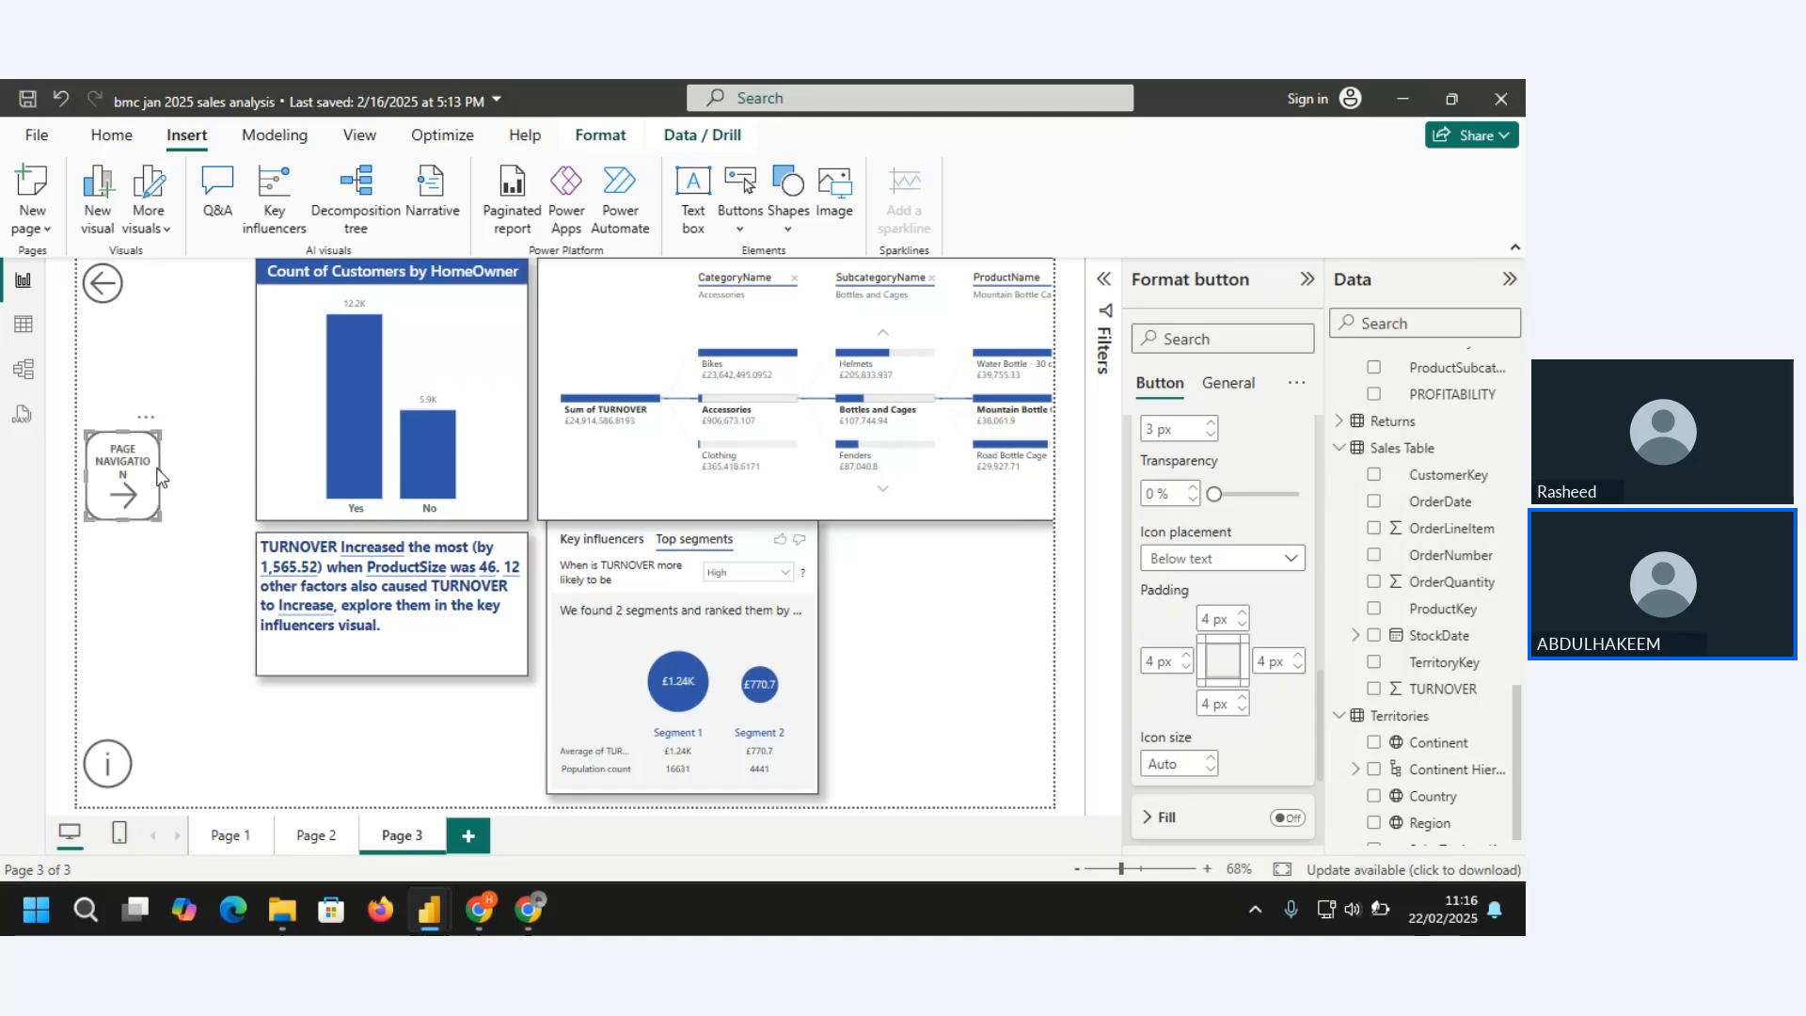
mouse_move(158, 477)
mouse_down()
mouse_move(192, 476)
mouse_move(146, 497)
mouse_up()
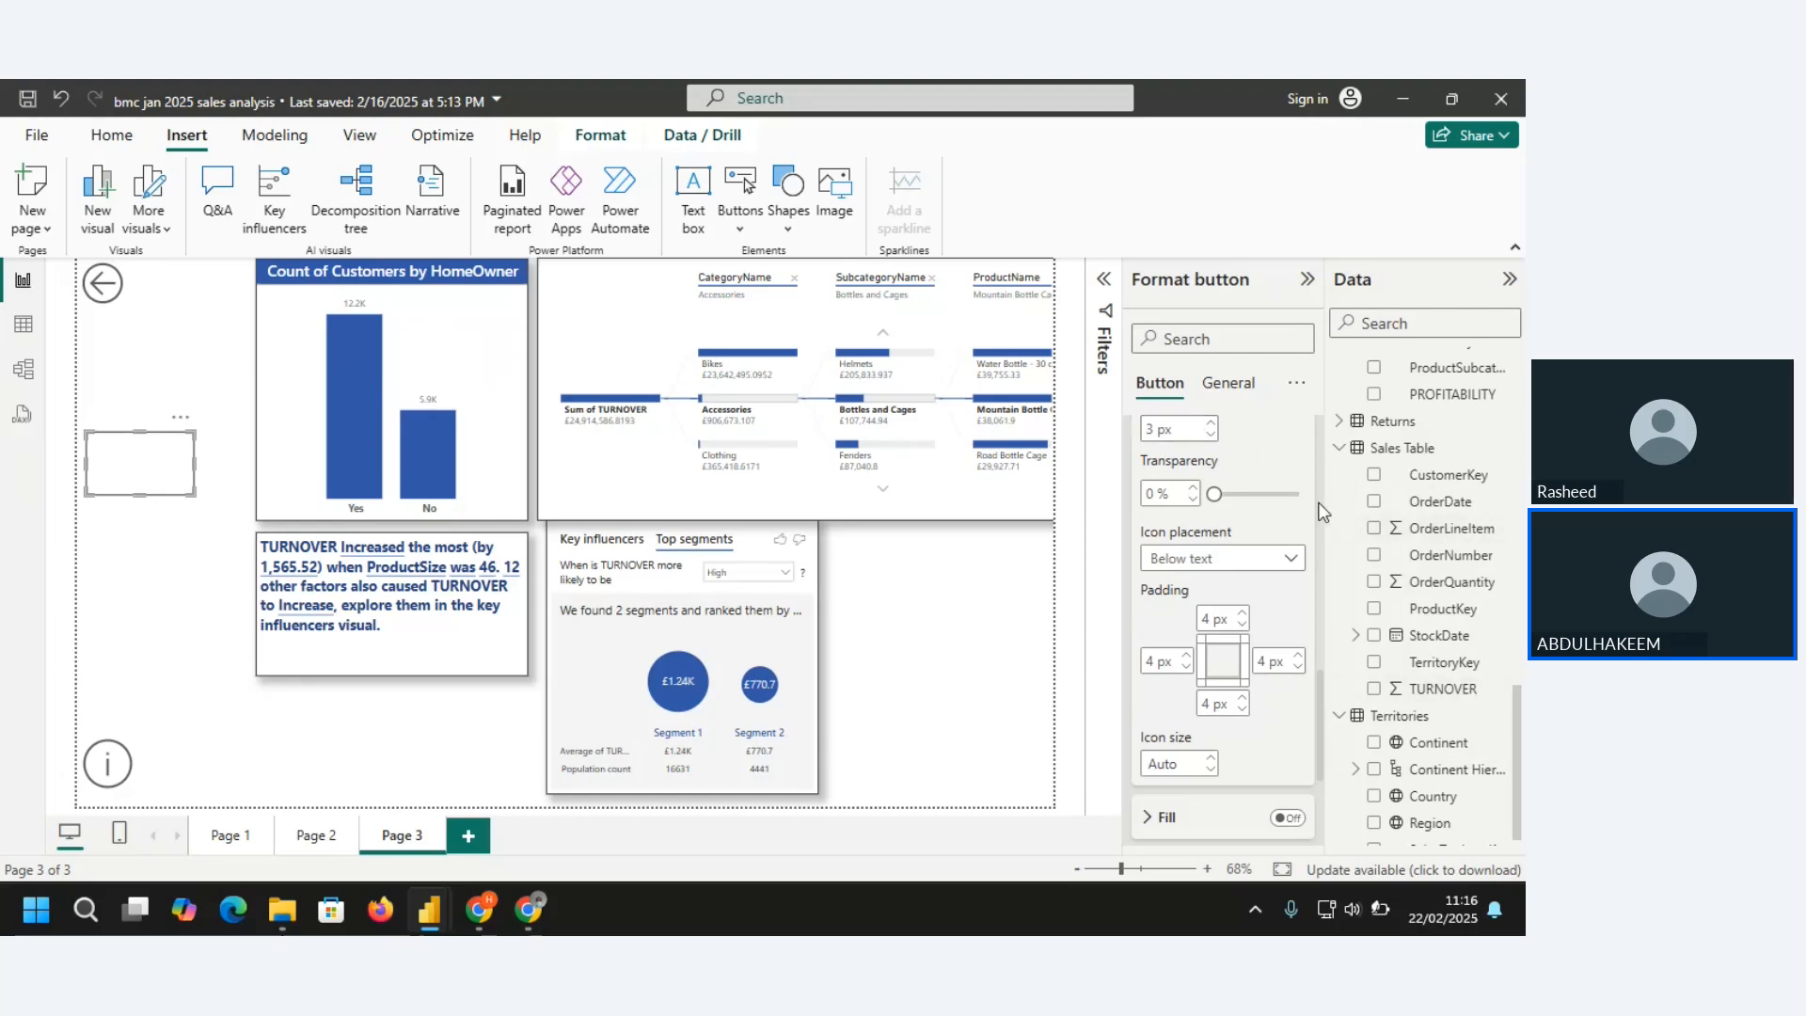
Enable the button's hover fill, choose blue from the recent colors, and set the fill transparency to 9%
click(1288, 816)
drag(1323, 691, 1316, 758)
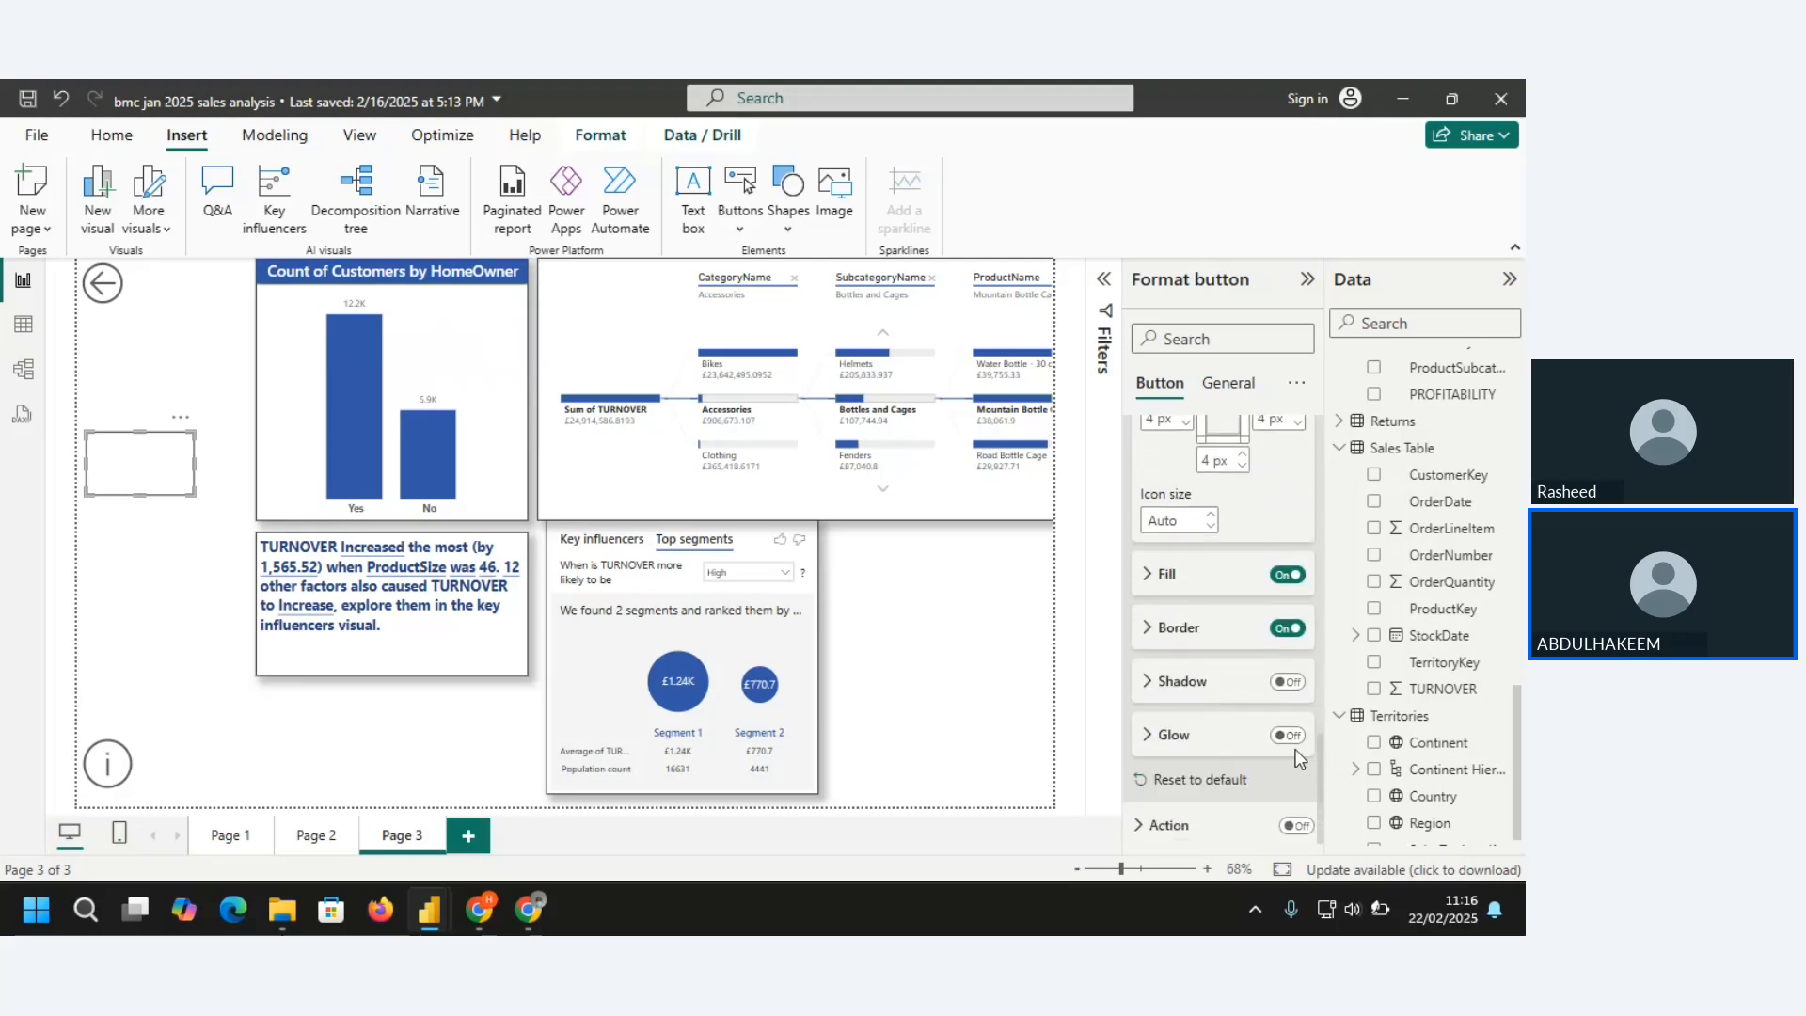
click(1145, 576)
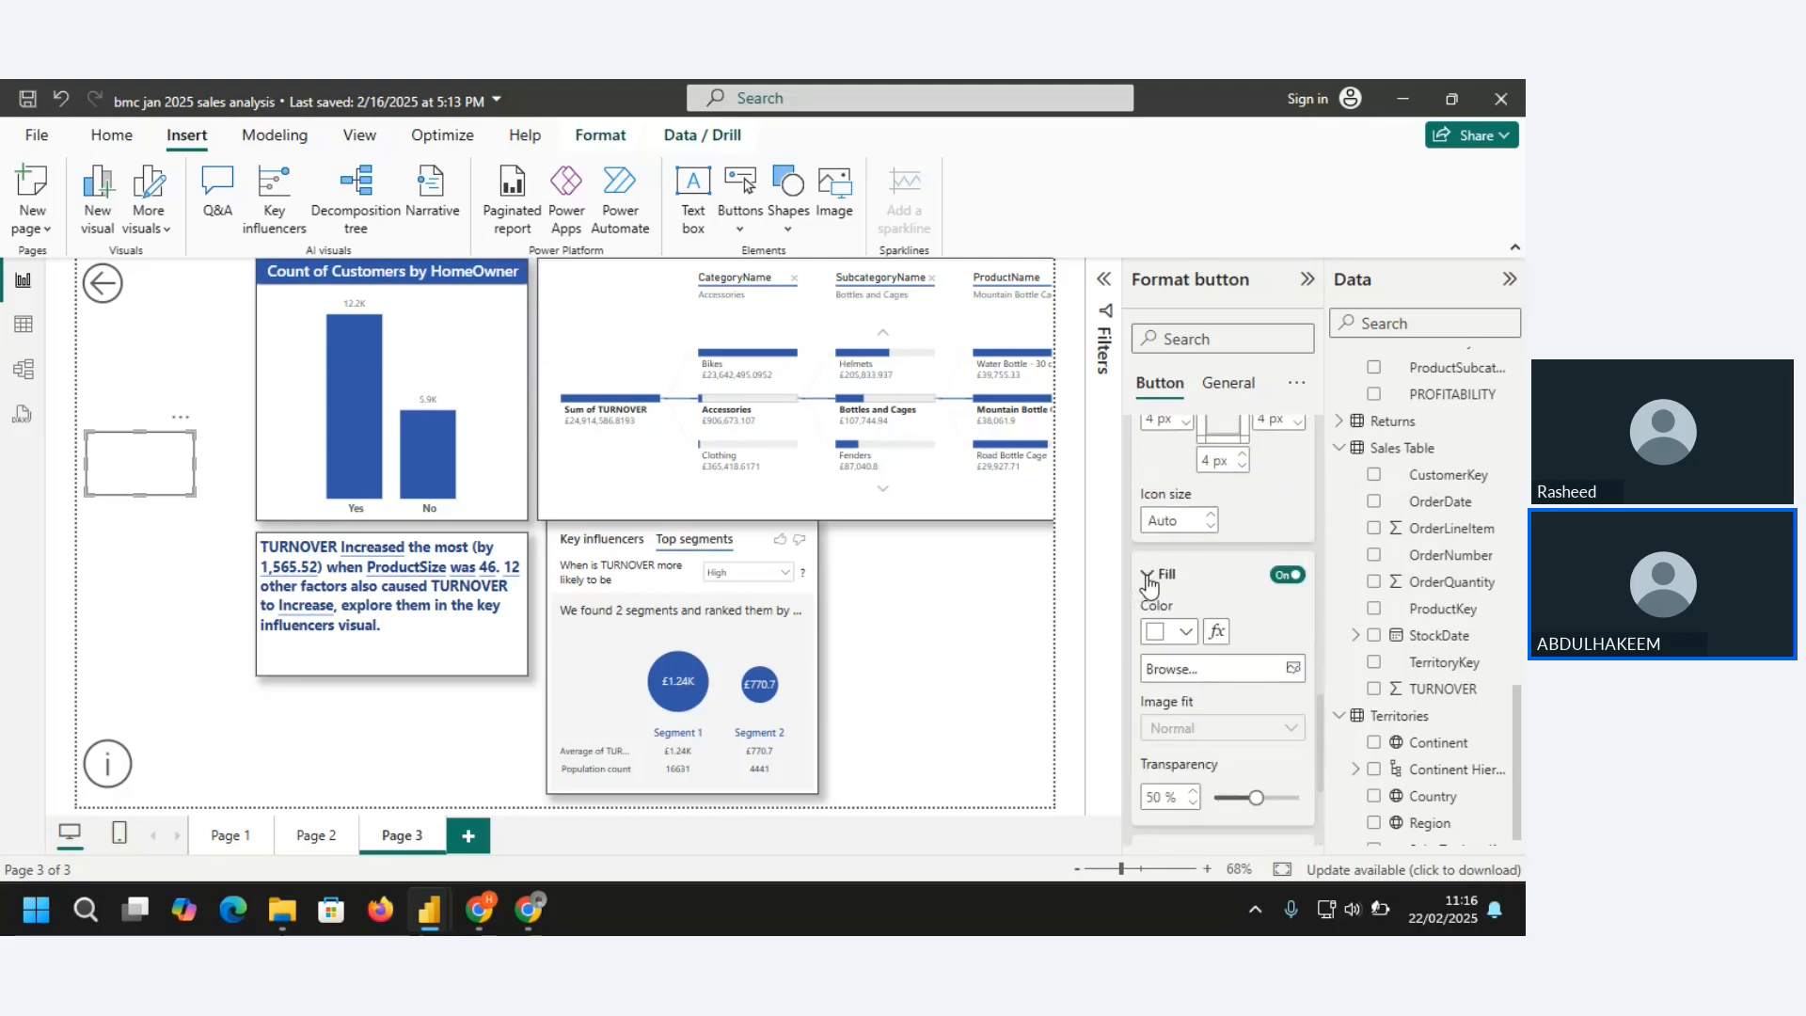
click(1187, 632)
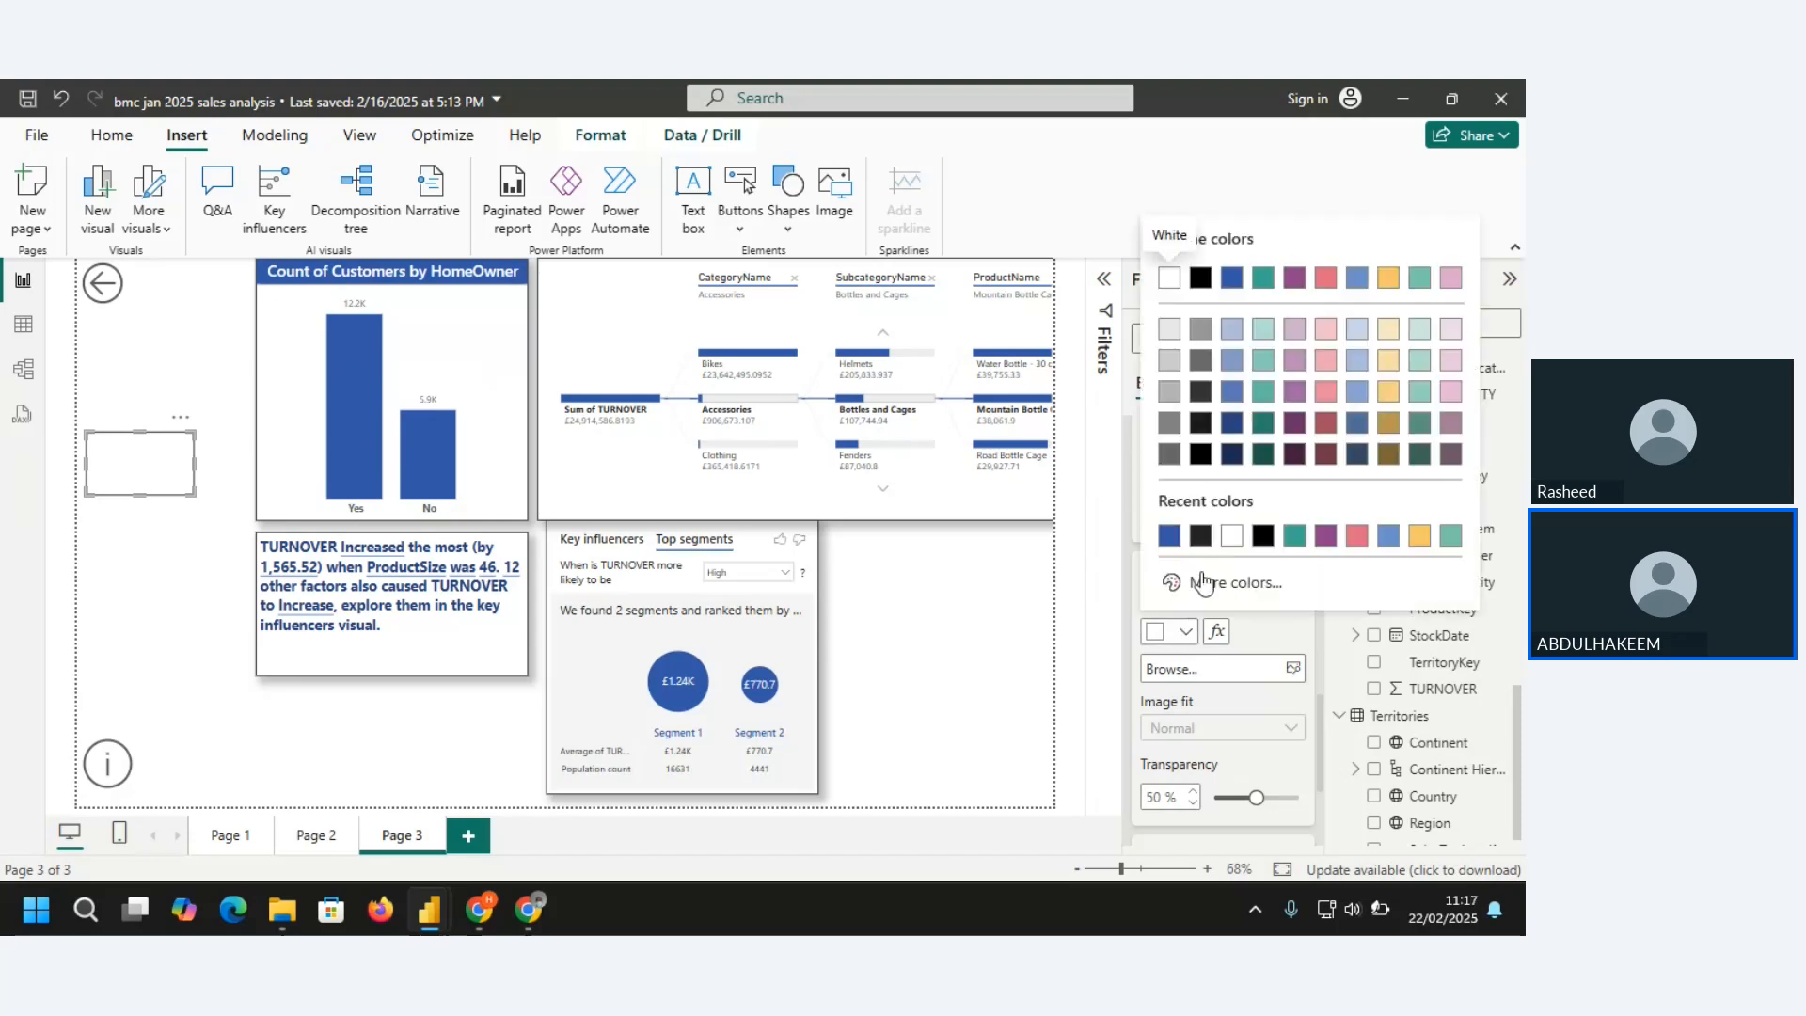
click(1169, 536)
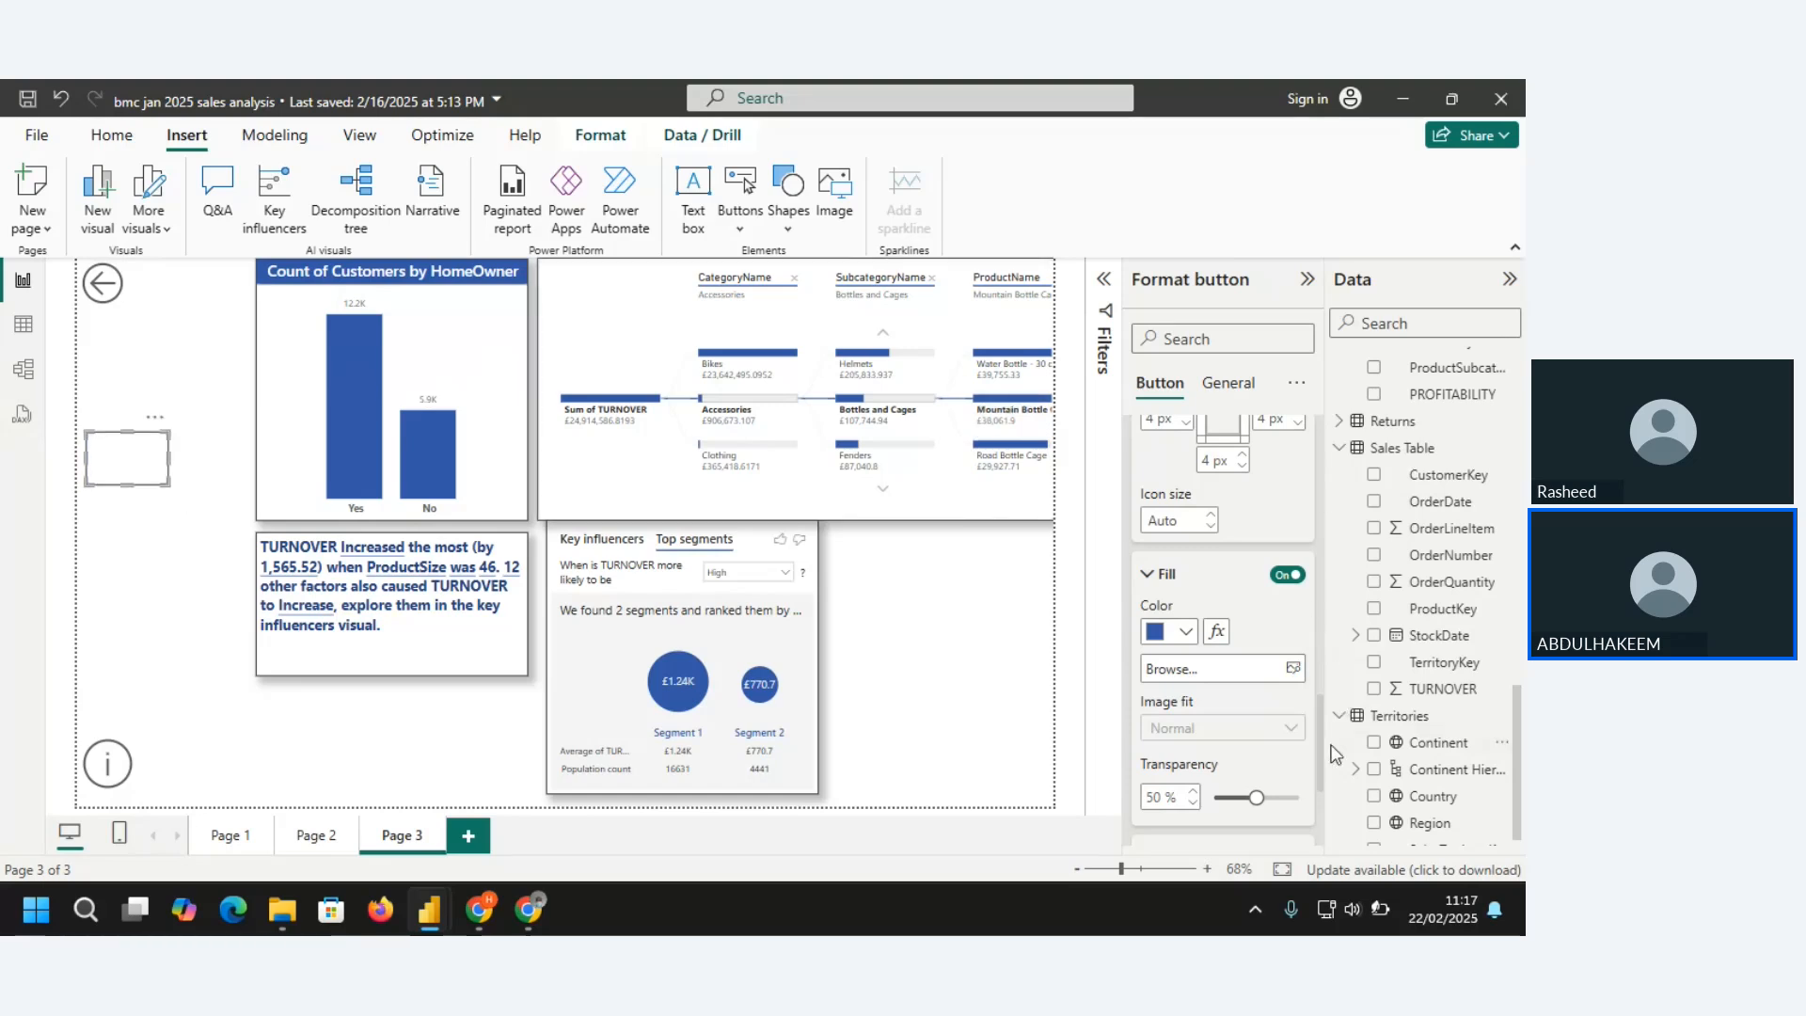
scroll(1320, 749, down, 3)
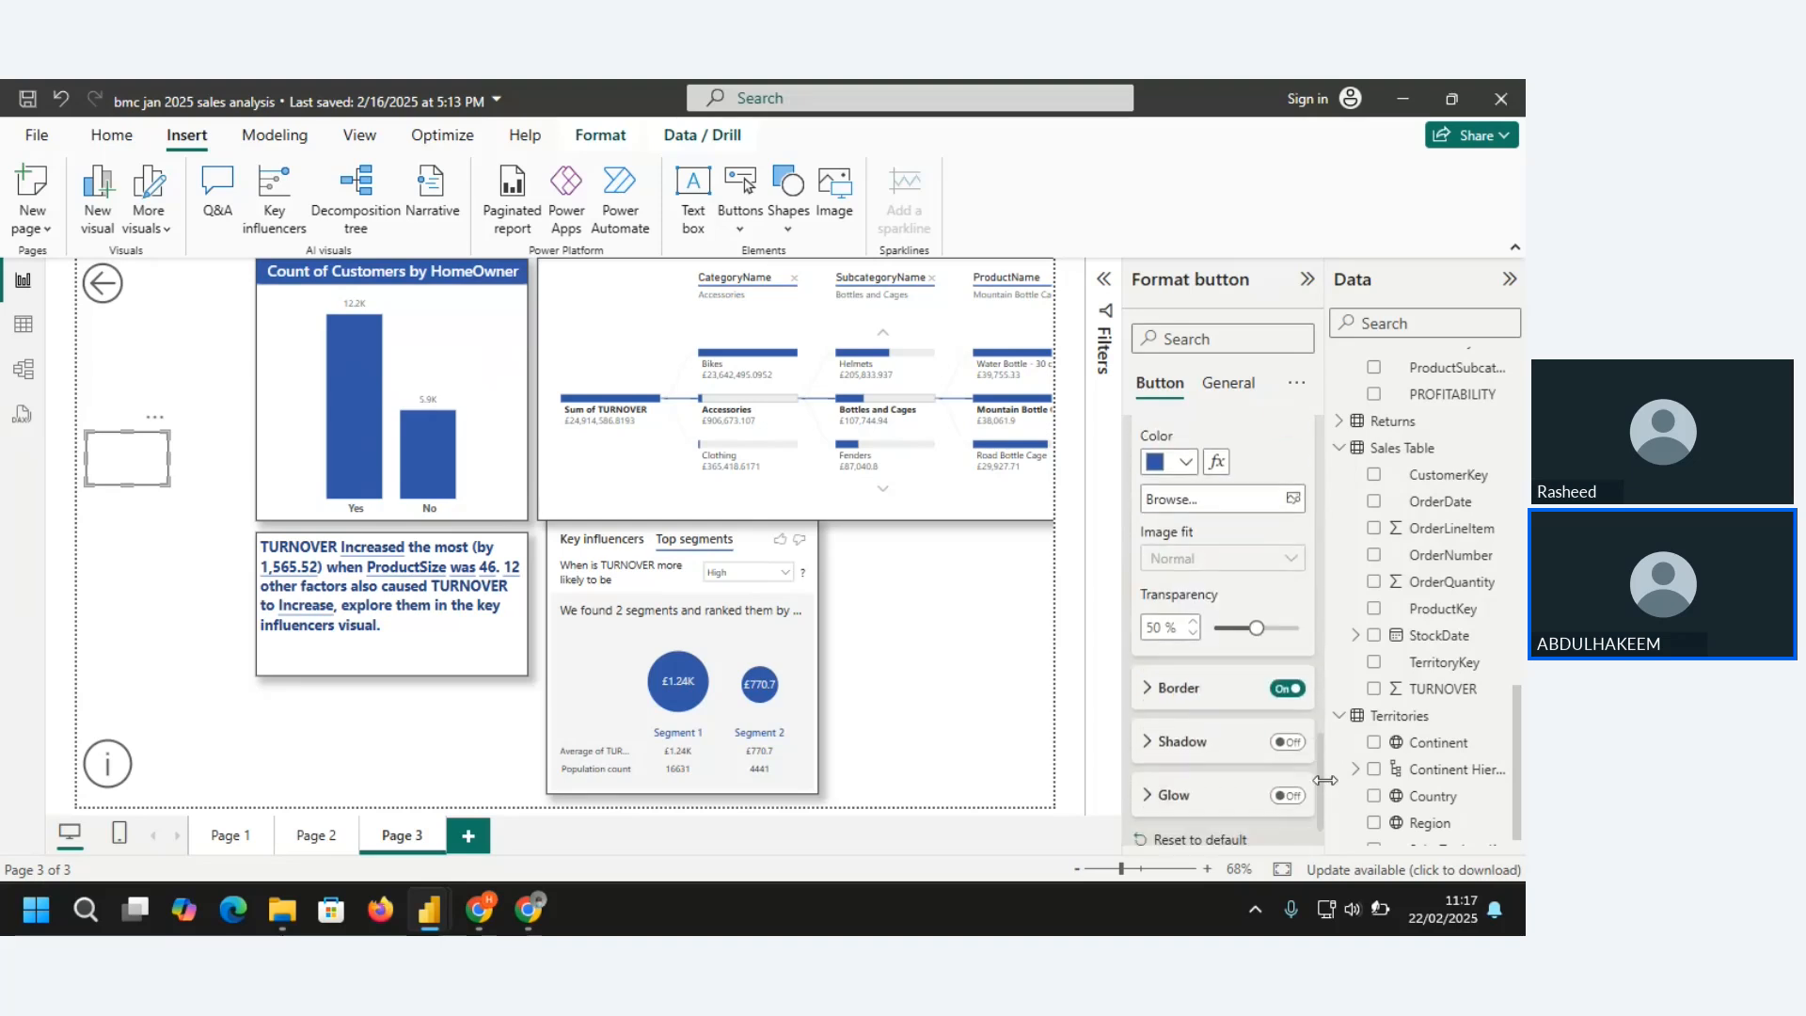
drag(1251, 625, 1223, 628)
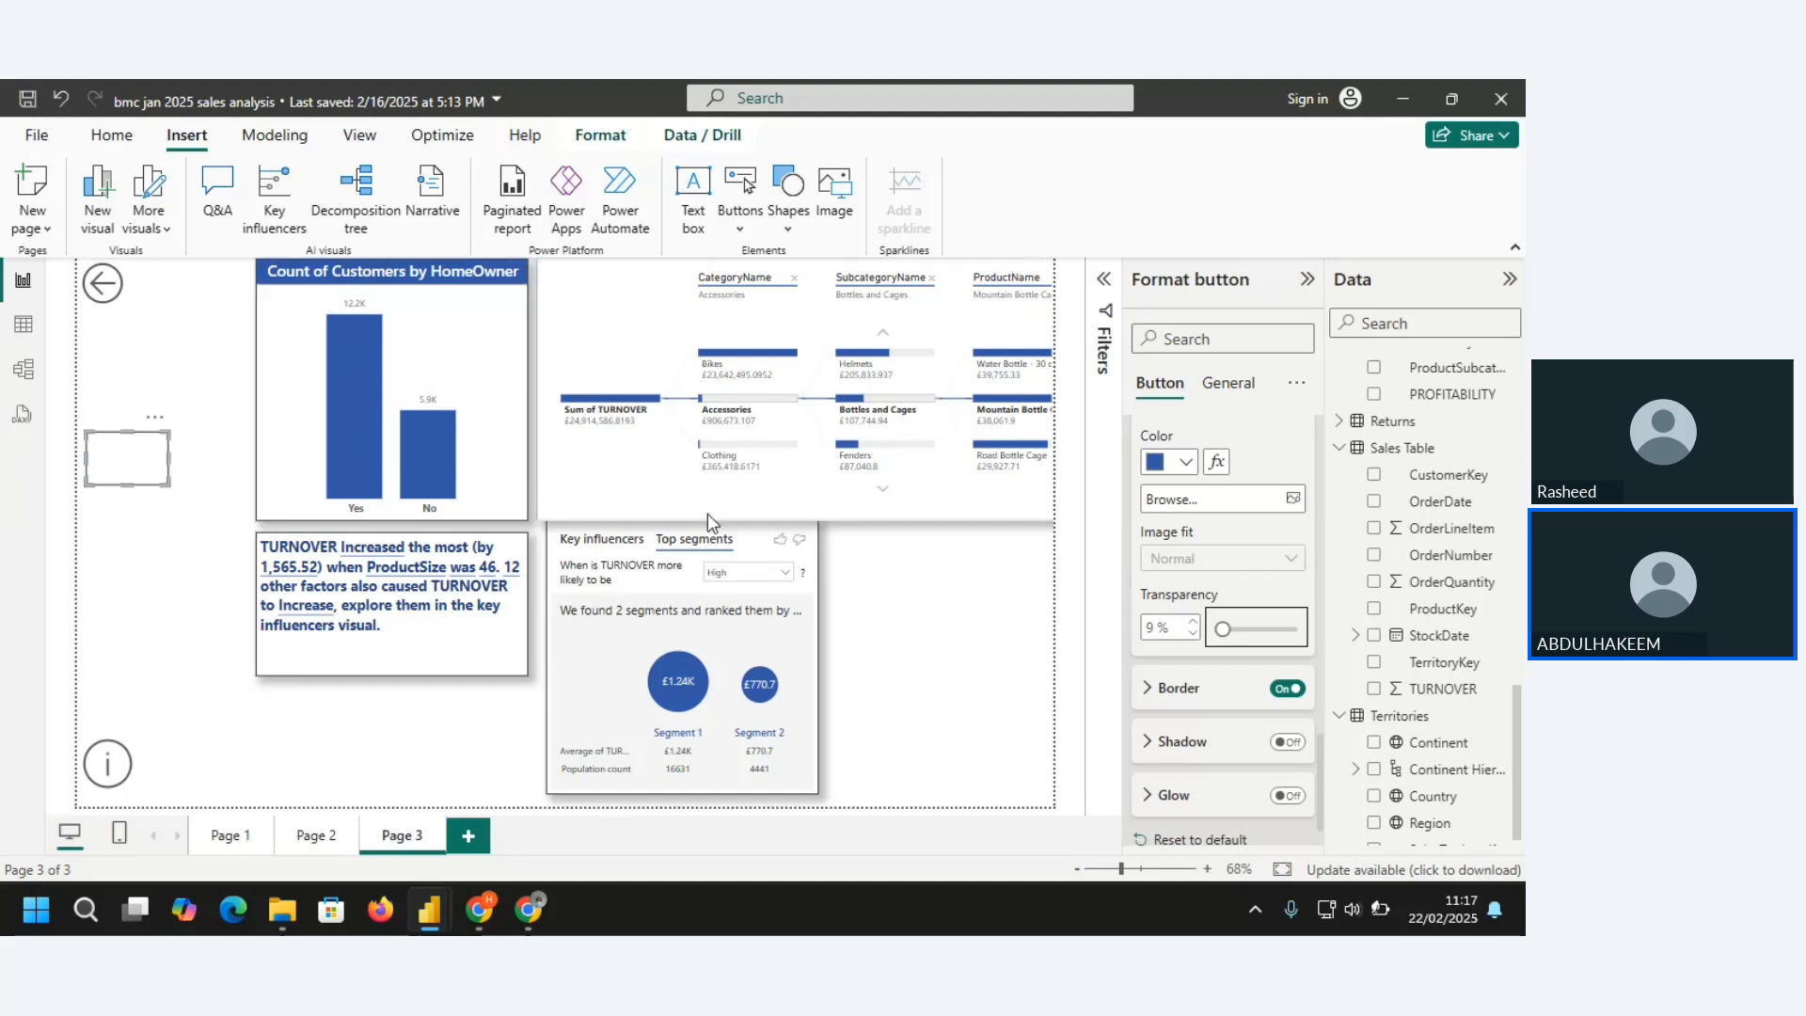
Try the button's hover fill at 100% transparency and lower it again to a mostly opaque blue
drag(1223, 628, 1298, 629)
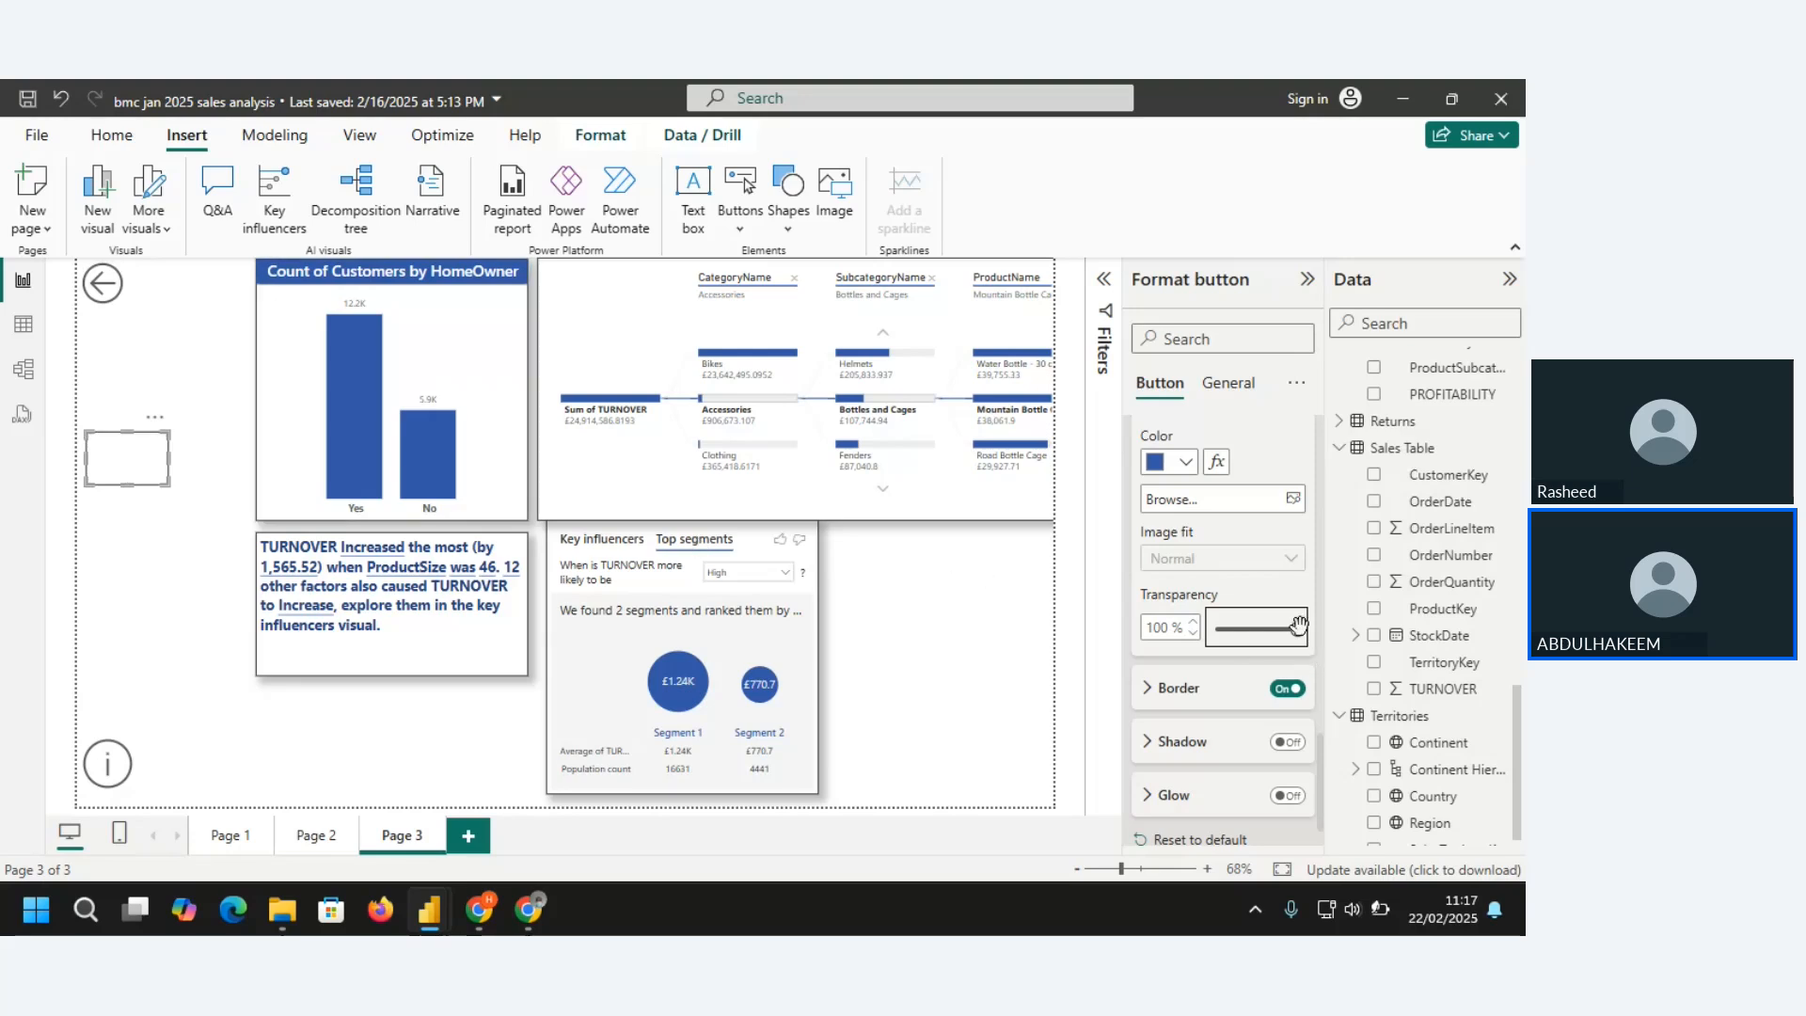
drag(1297, 626, 1236, 634)
Review the button's style settings for the Default, Disabled and On press states, ending back on Default
drag(1317, 786, 1307, 456)
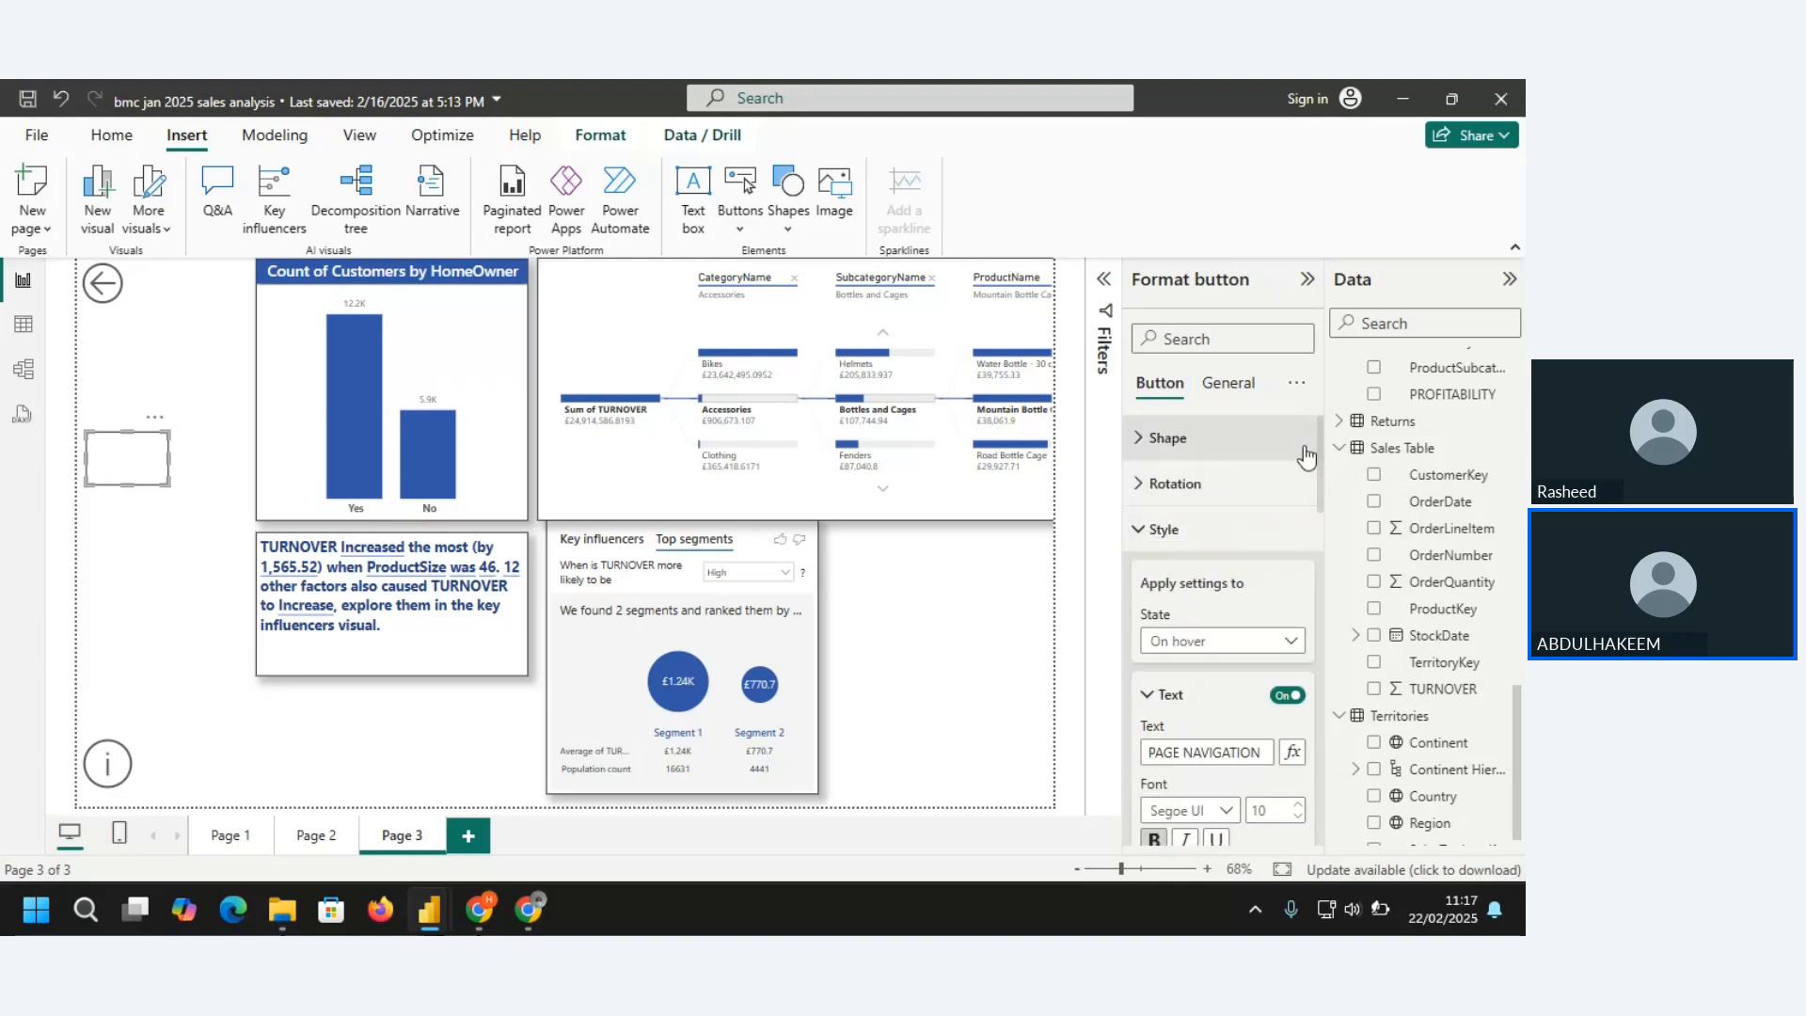
click(1286, 644)
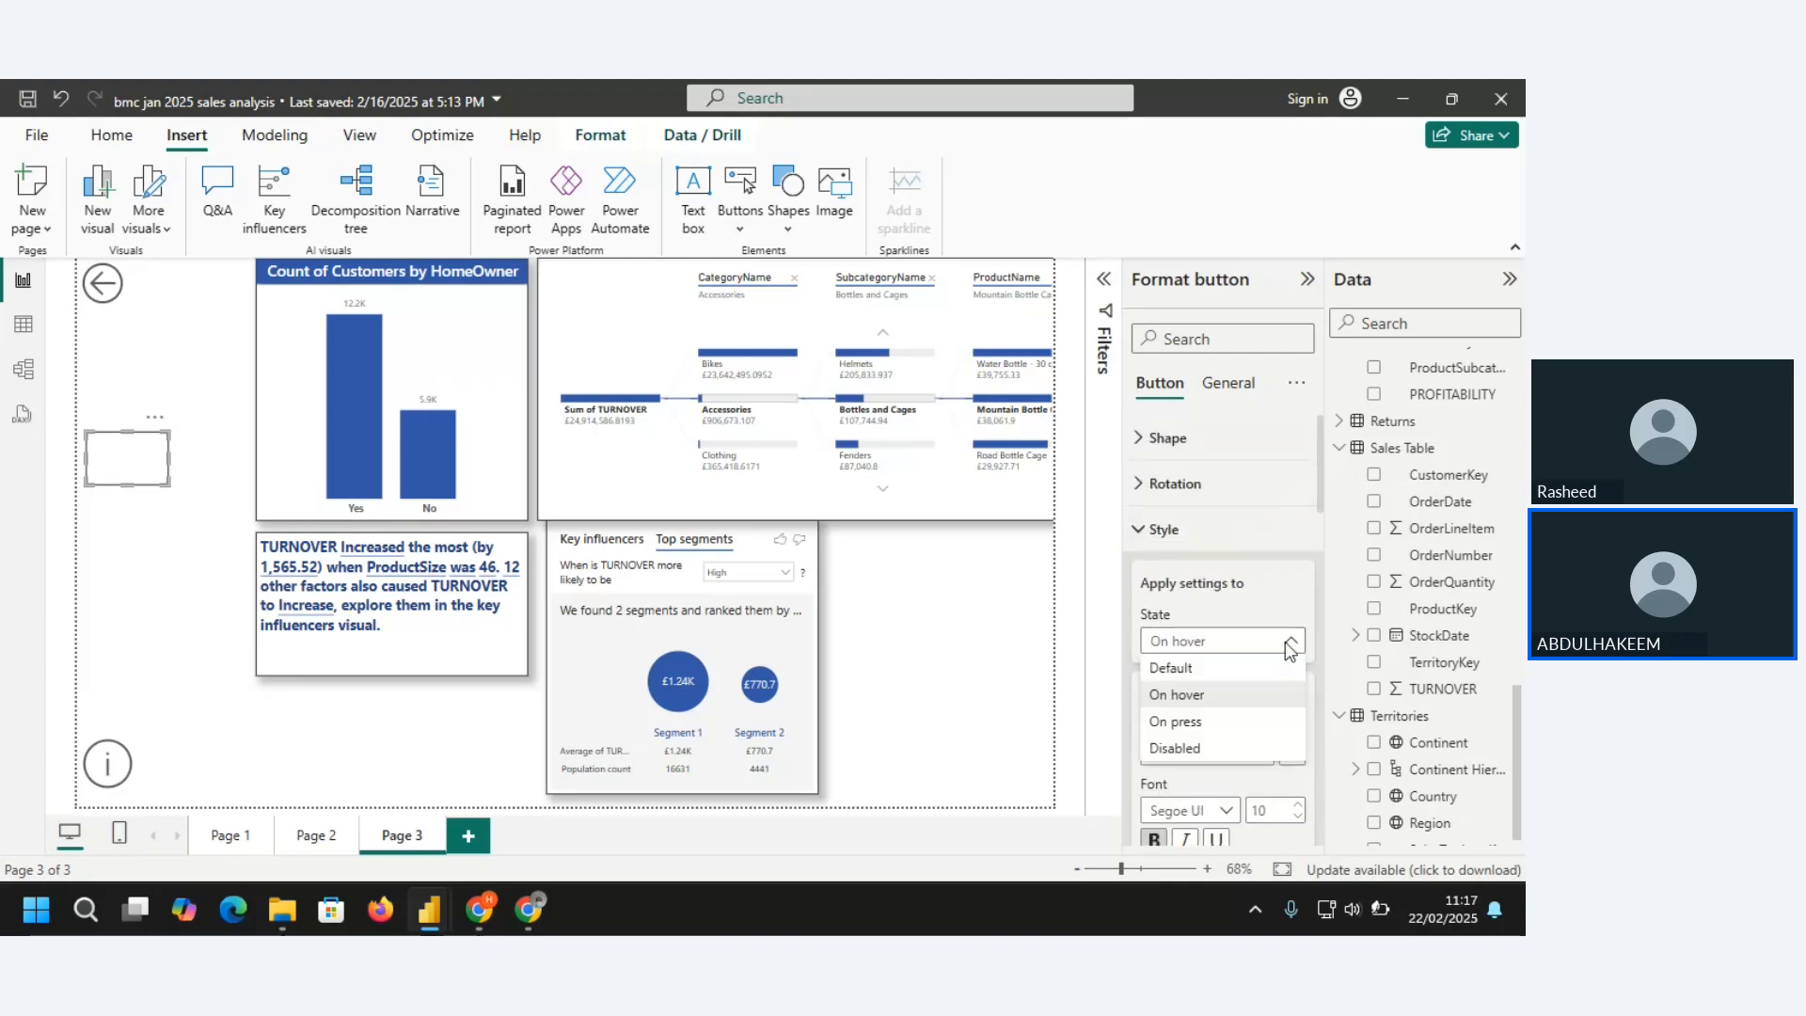
click(1182, 669)
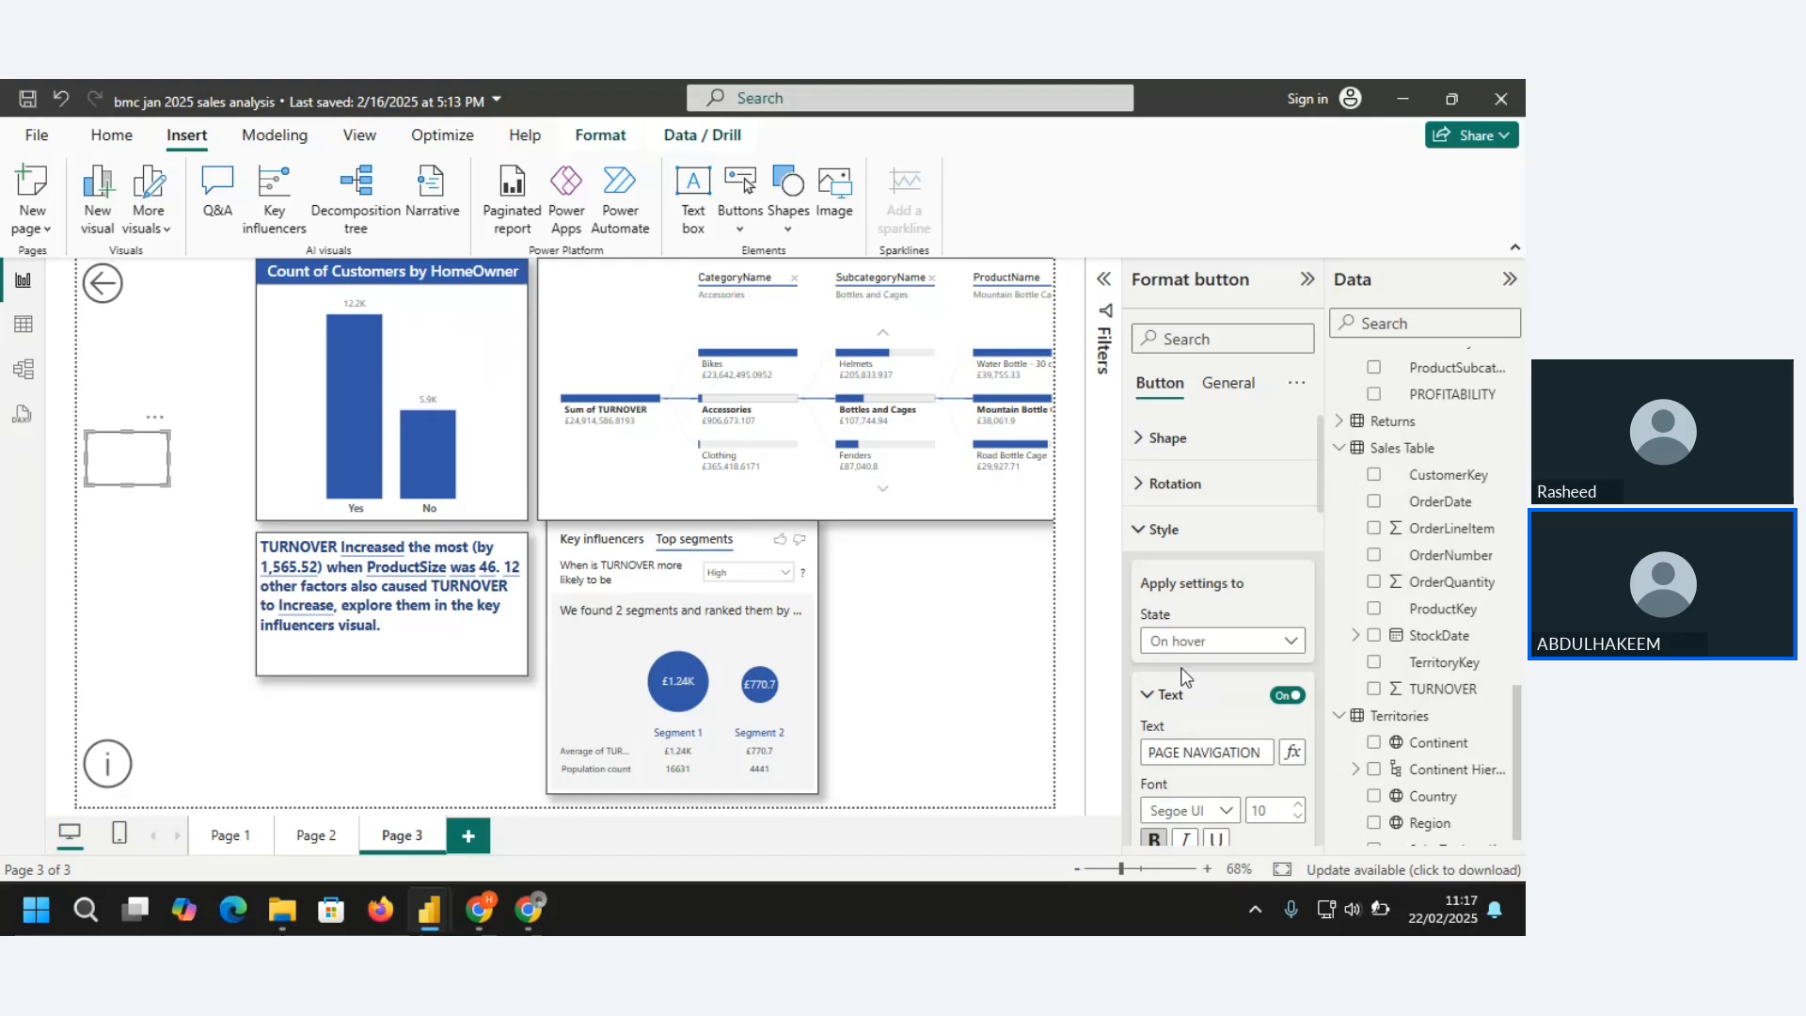
click(1281, 645)
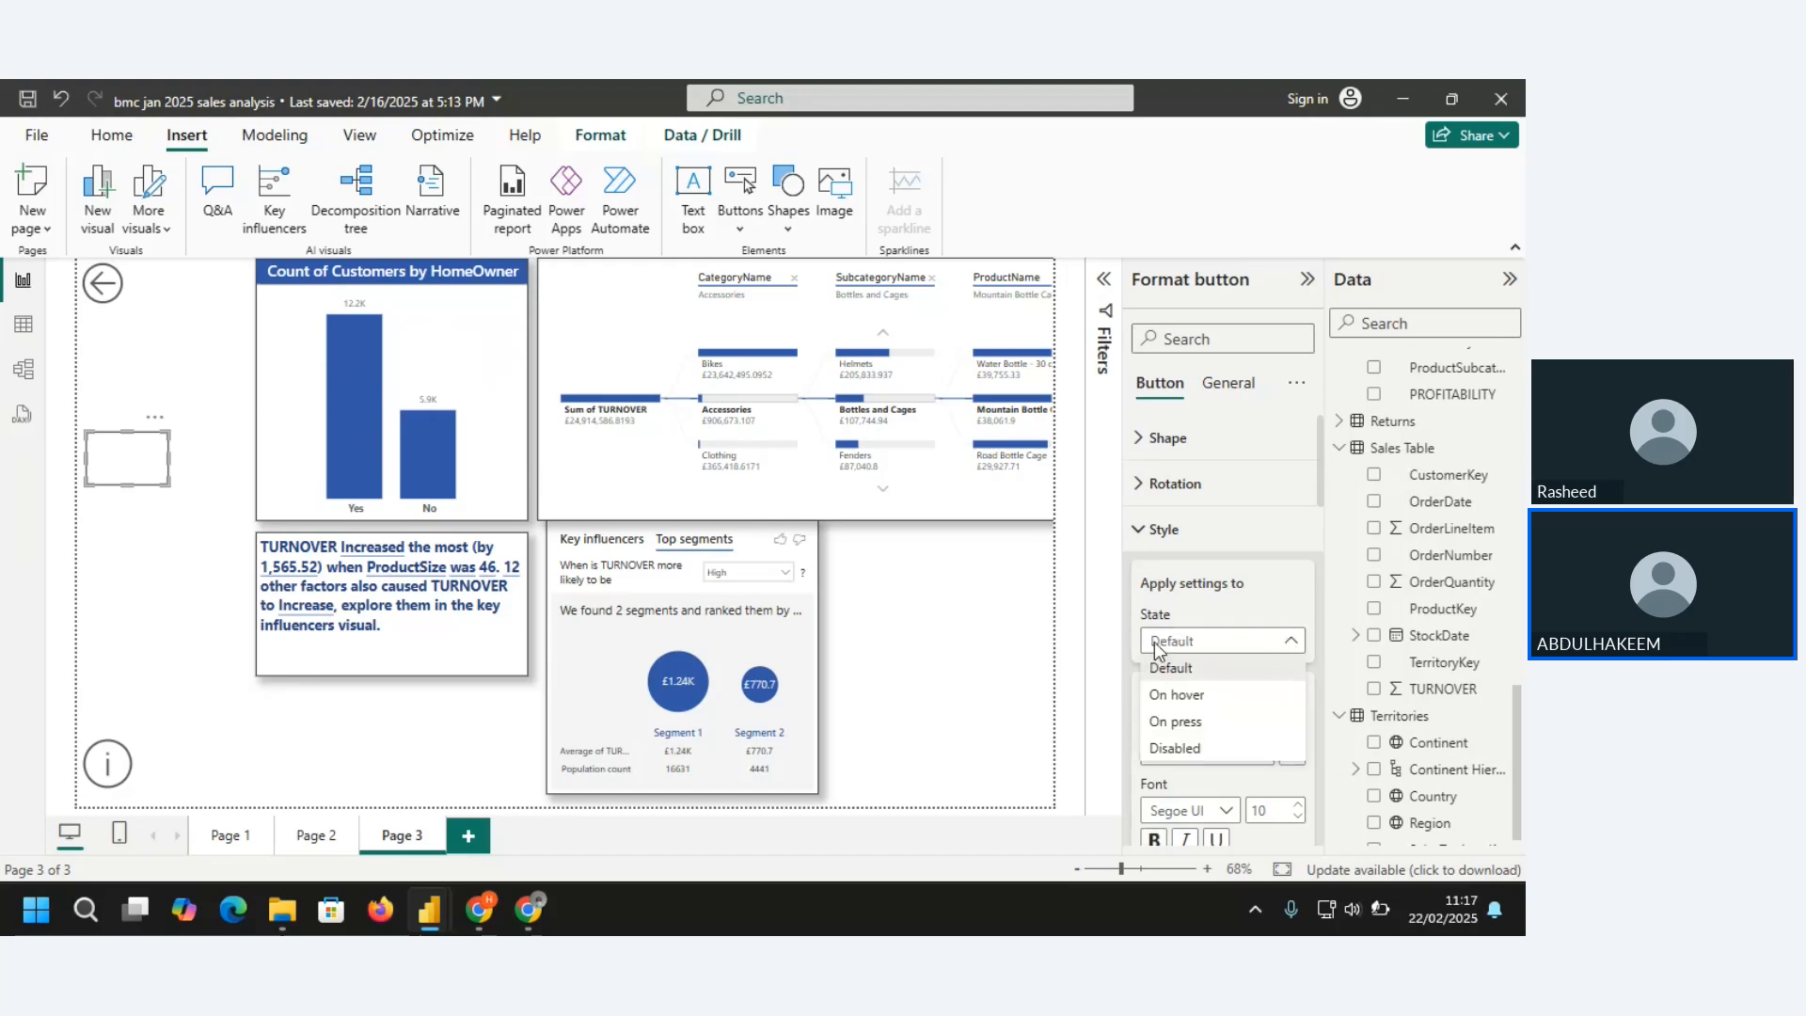
click(1165, 750)
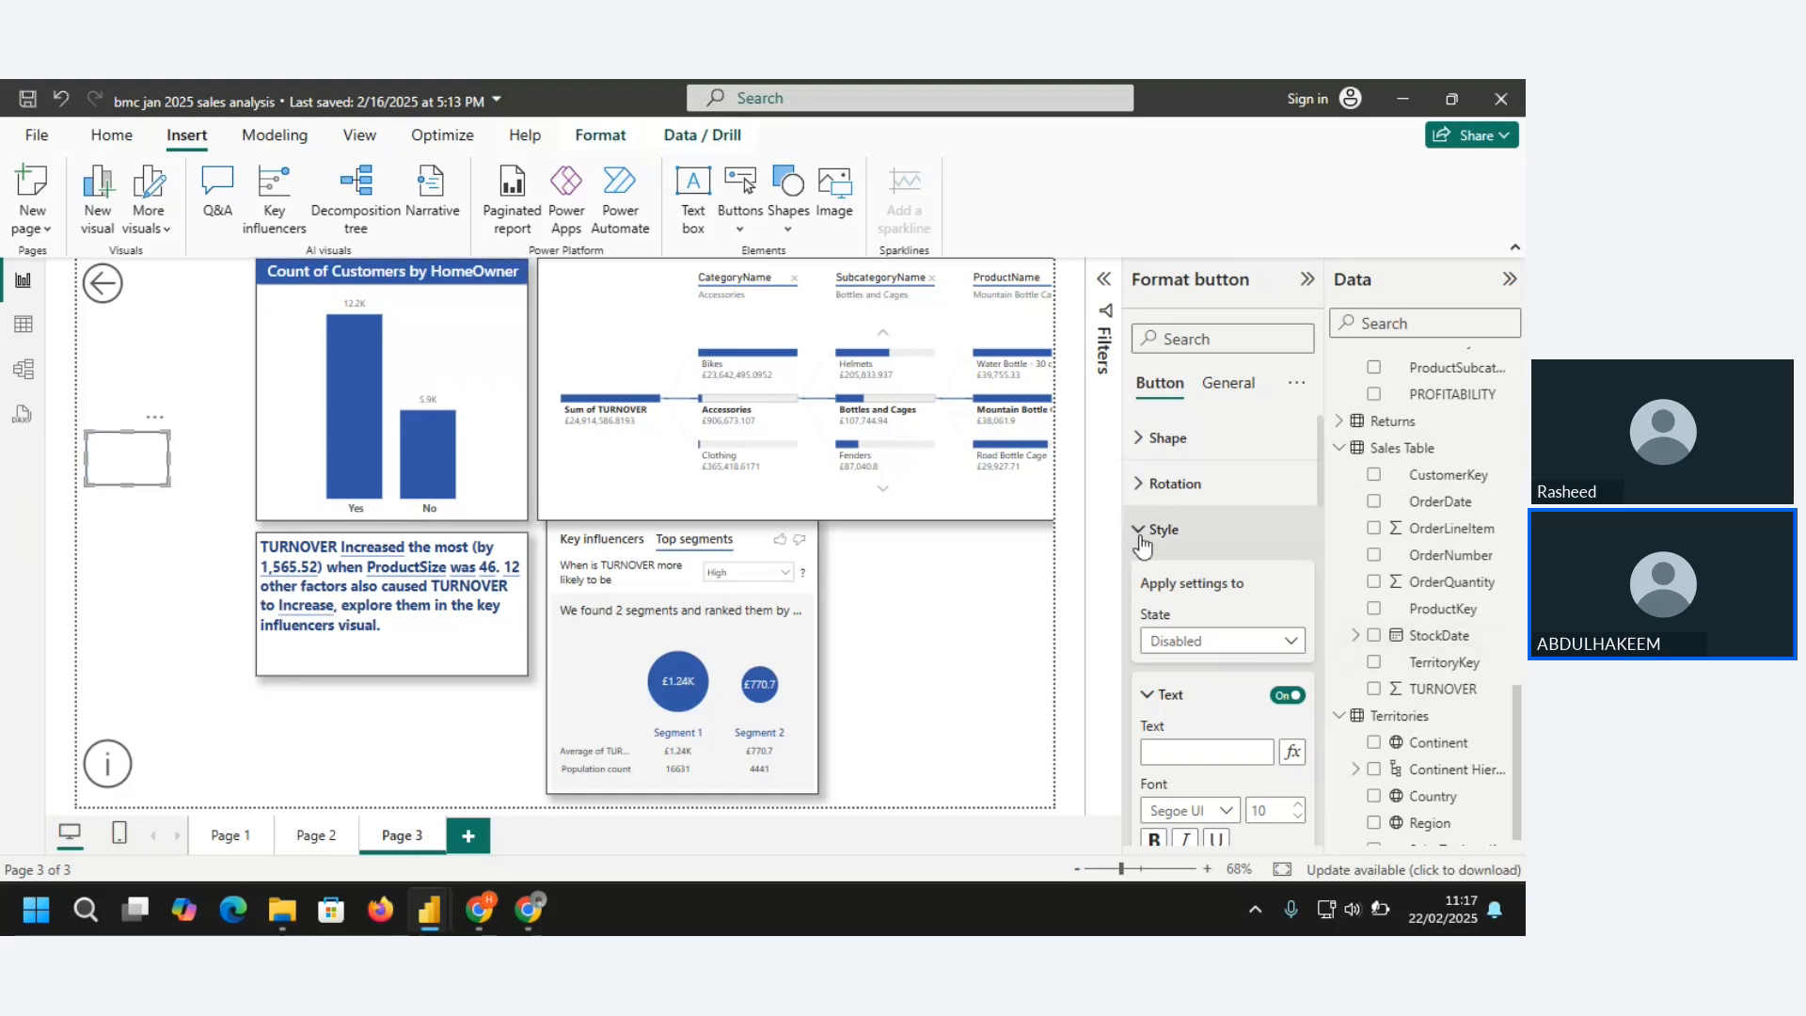
click(1292, 642)
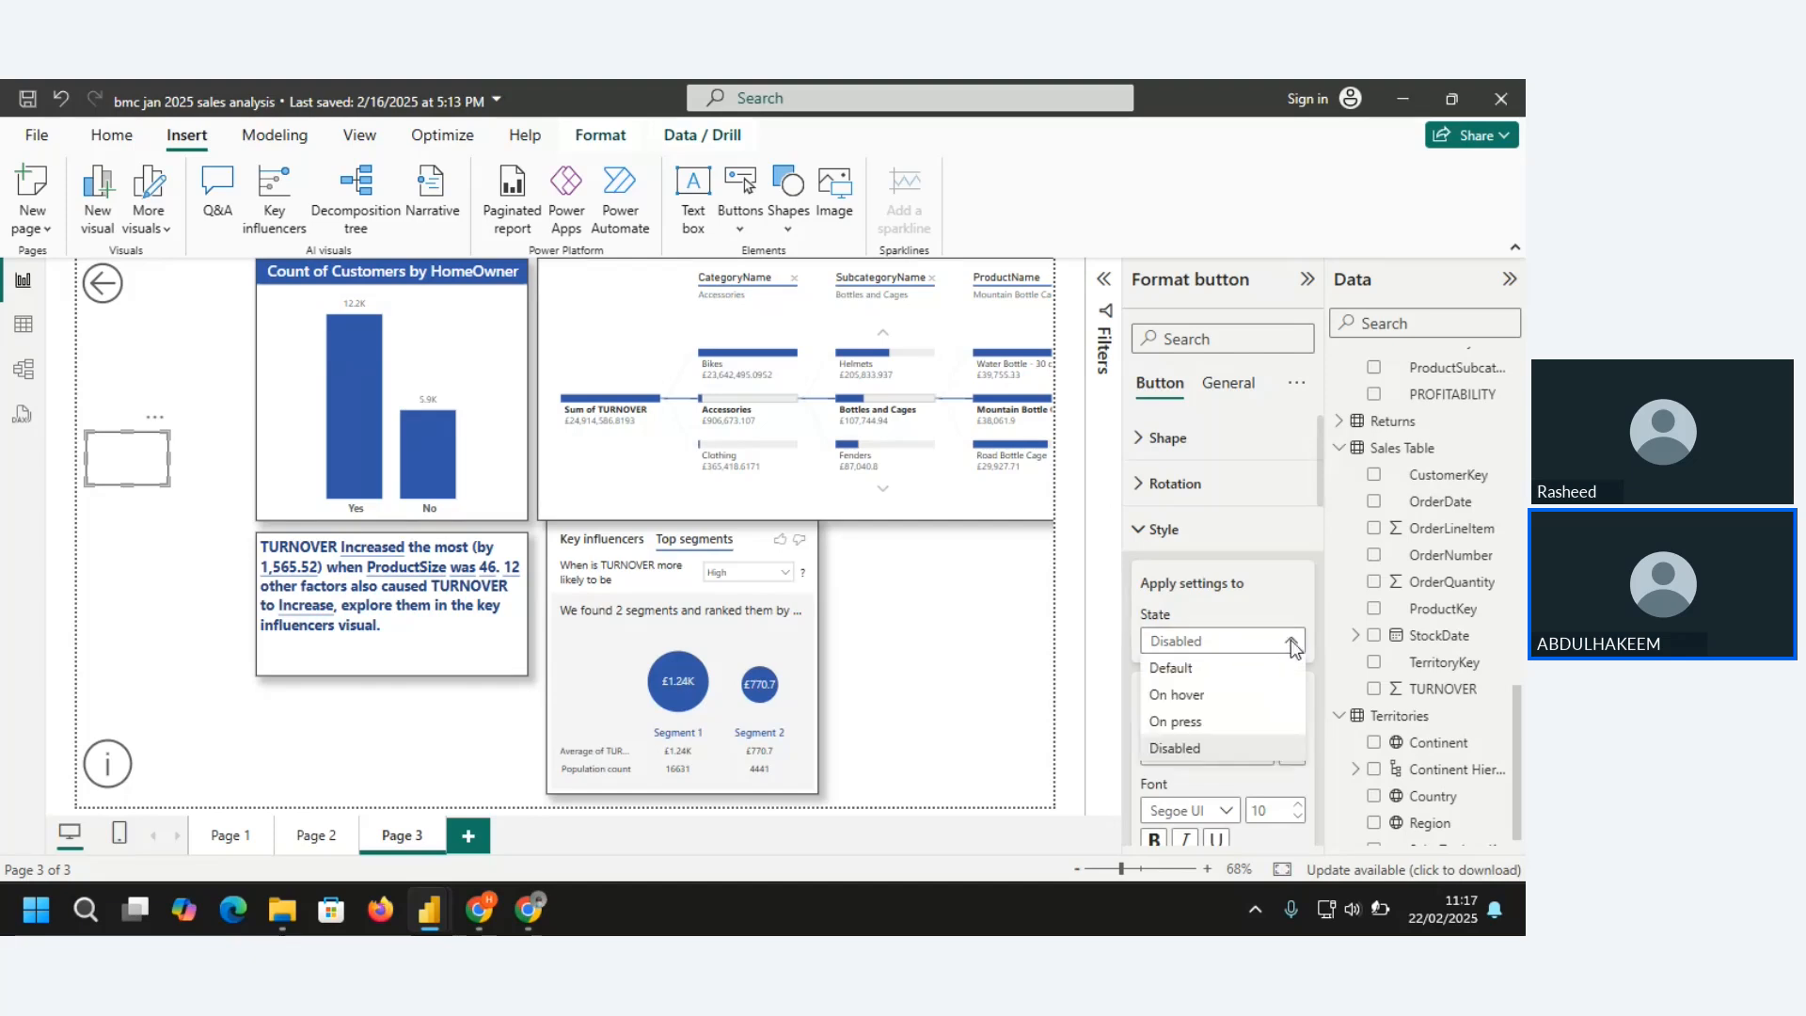
click(1199, 724)
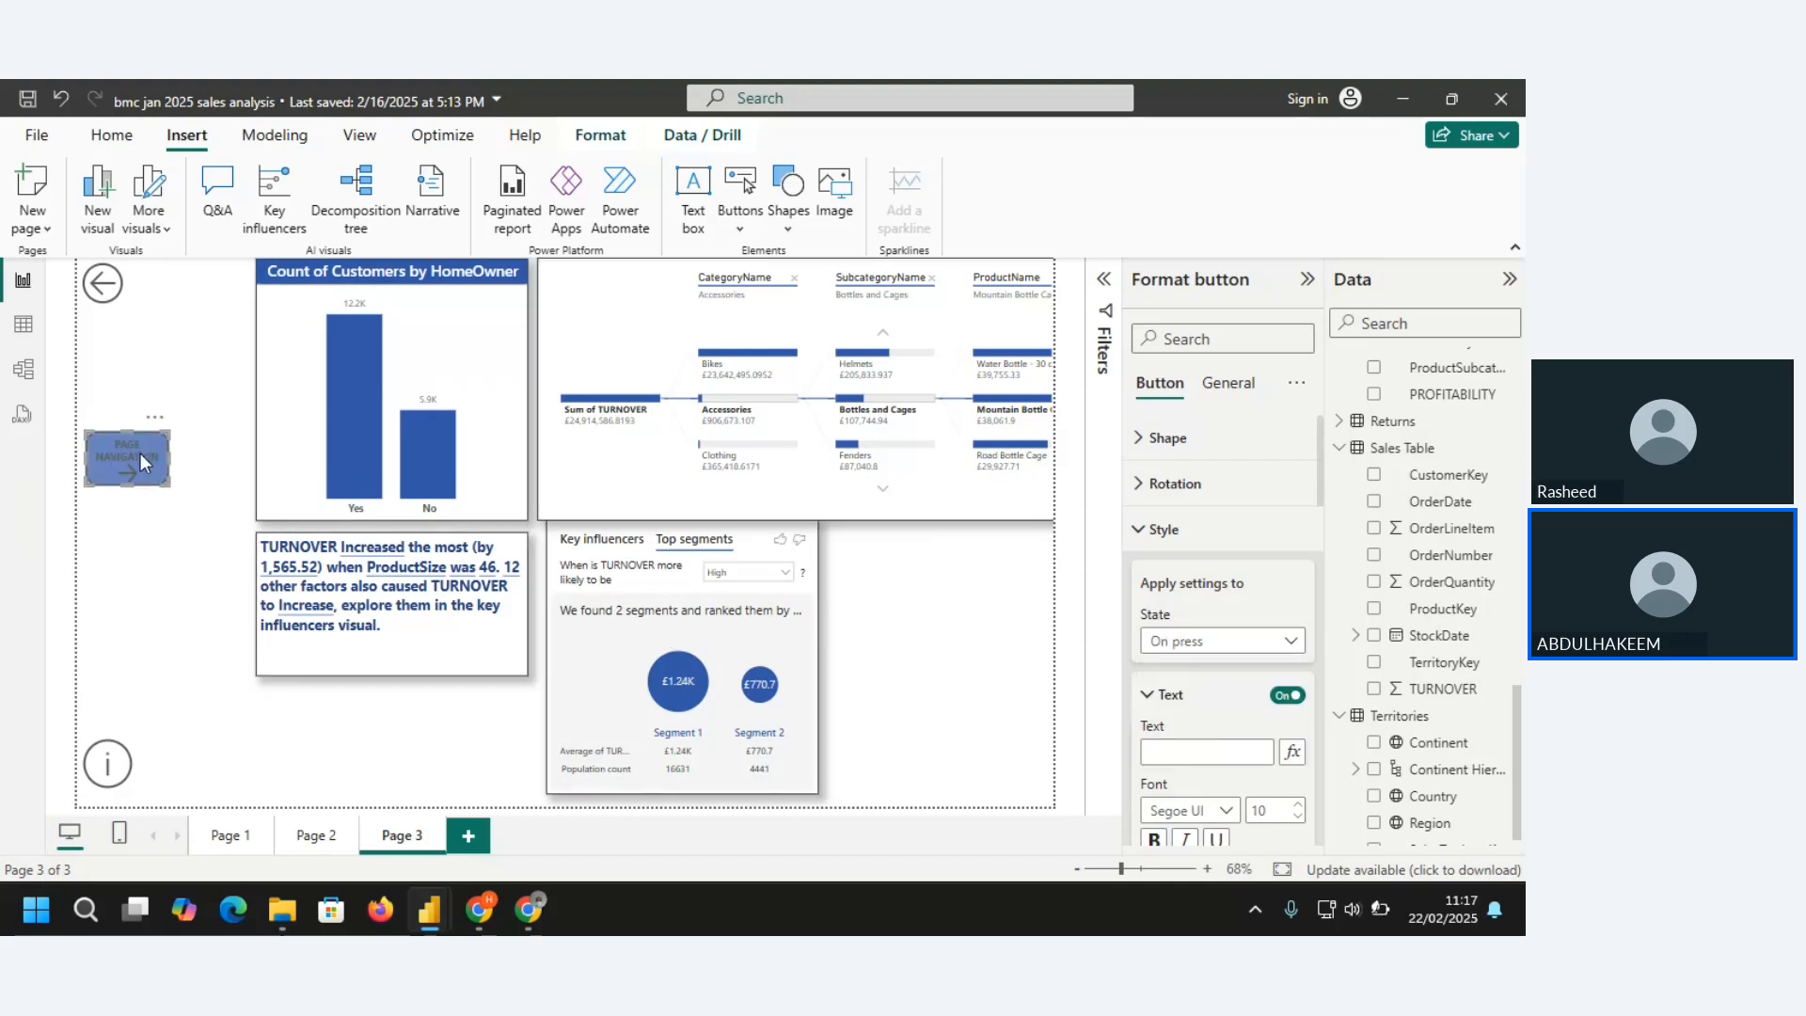
click(1295, 641)
click(1194, 668)
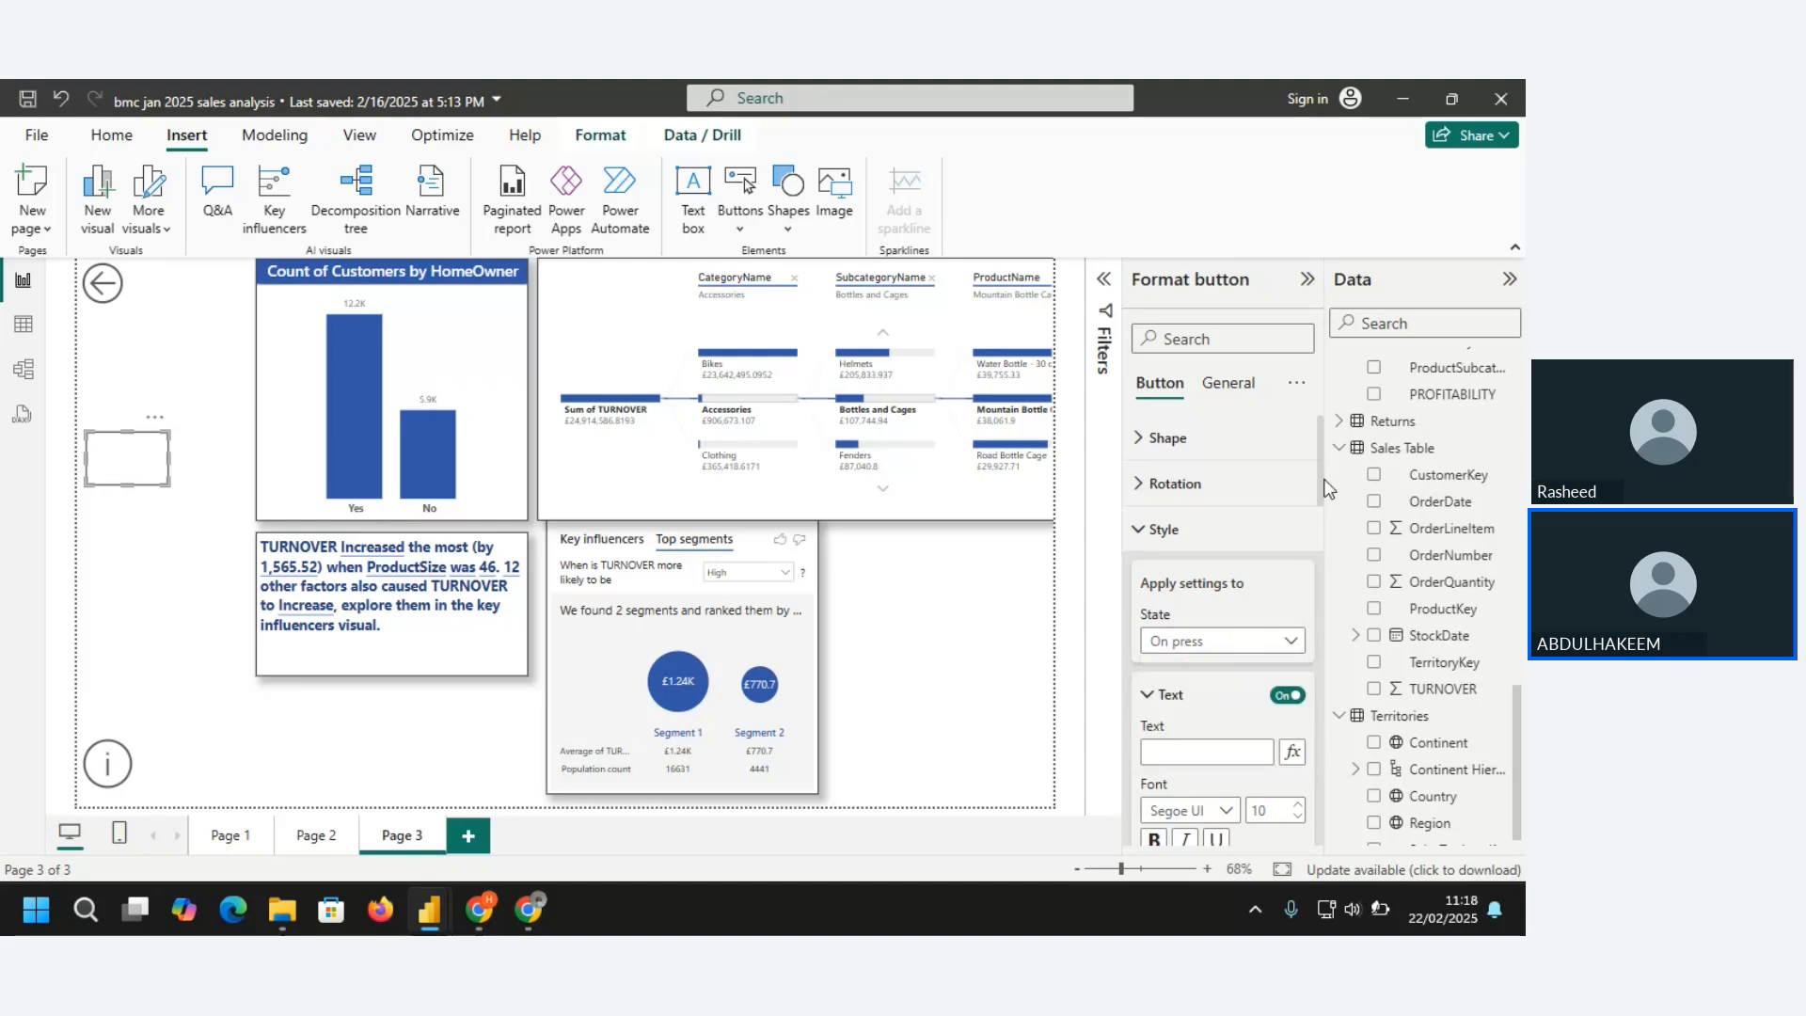
Enable the blank button's action with type Page navigation and destination Page 2, and save the report
drag(1322, 476, 1324, 835)
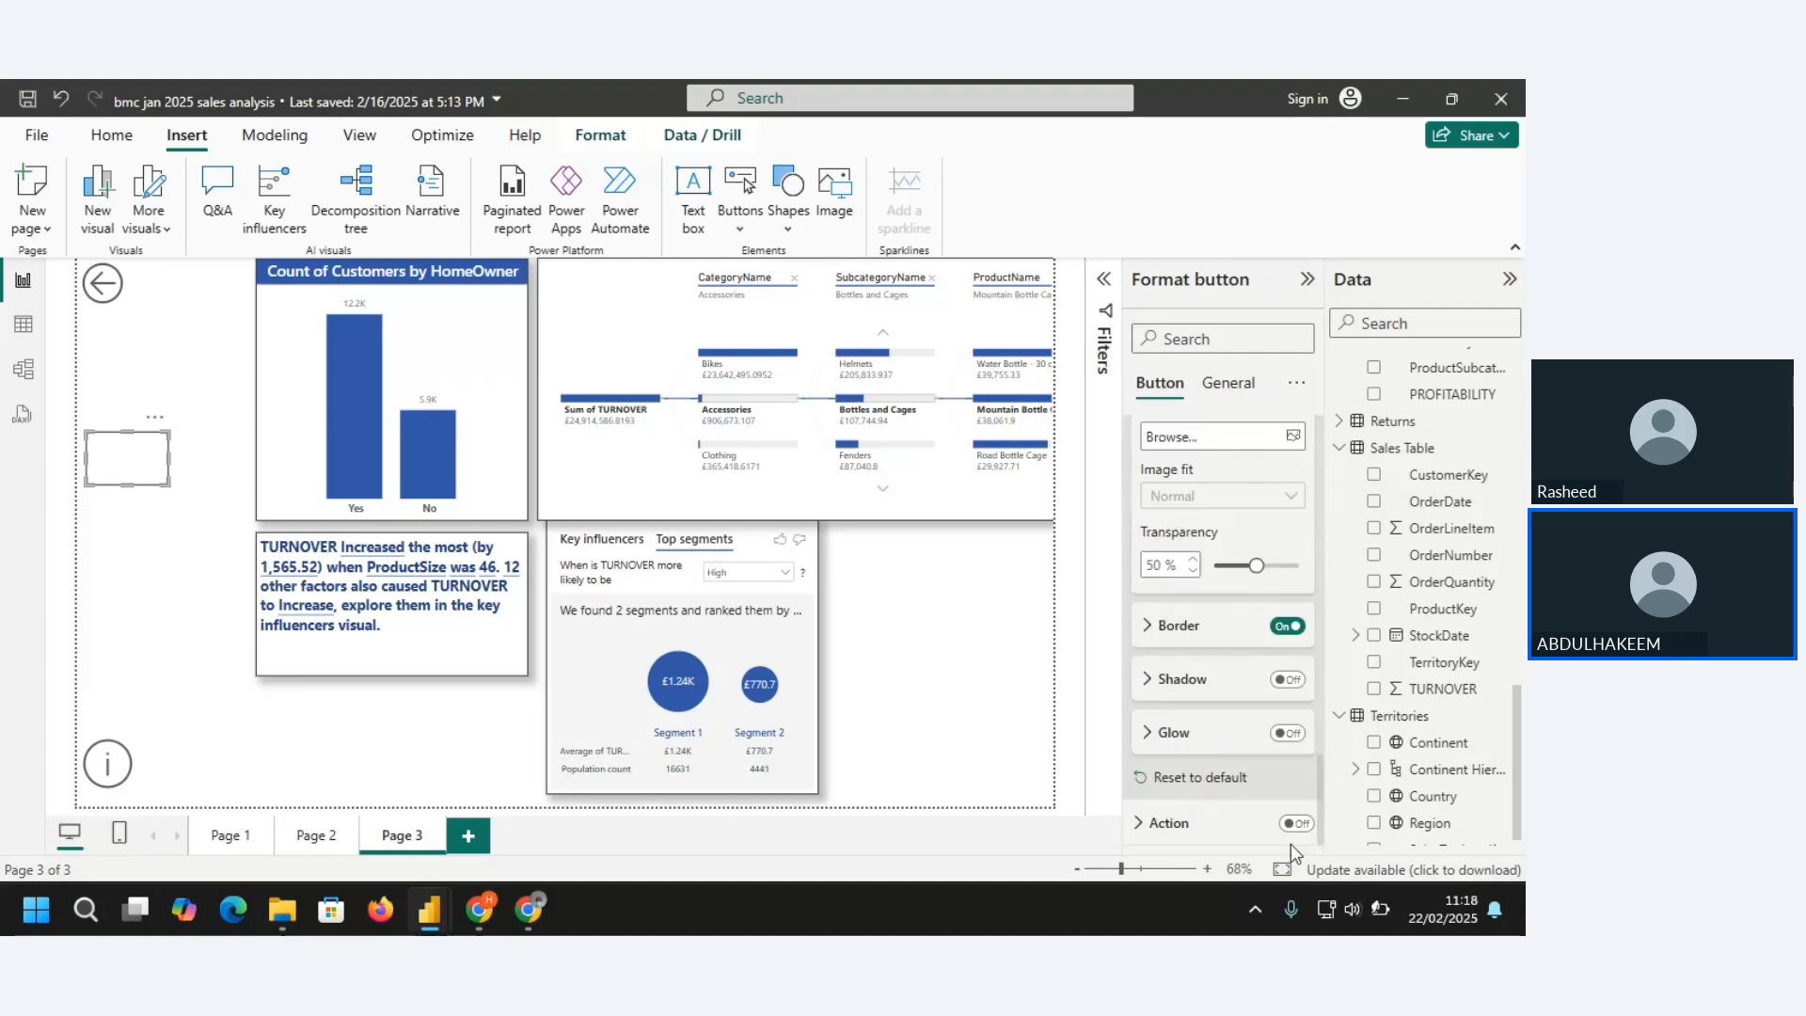
click(1304, 822)
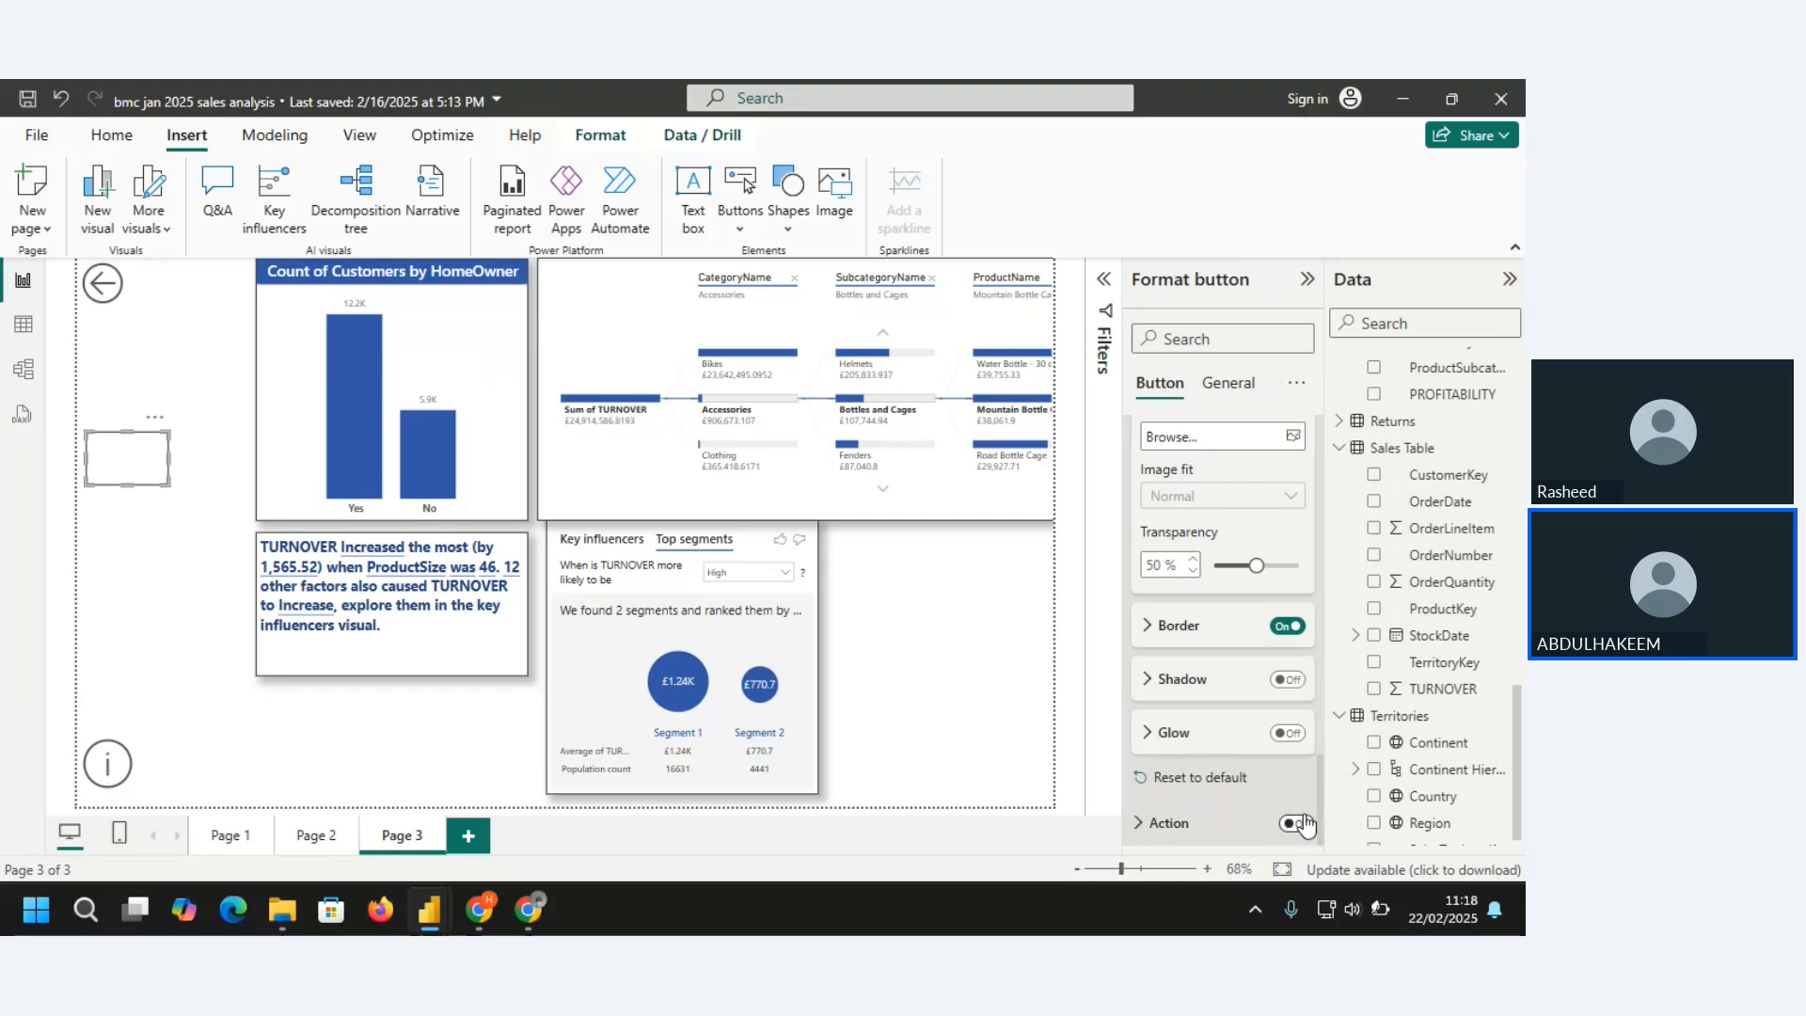
click(1303, 824)
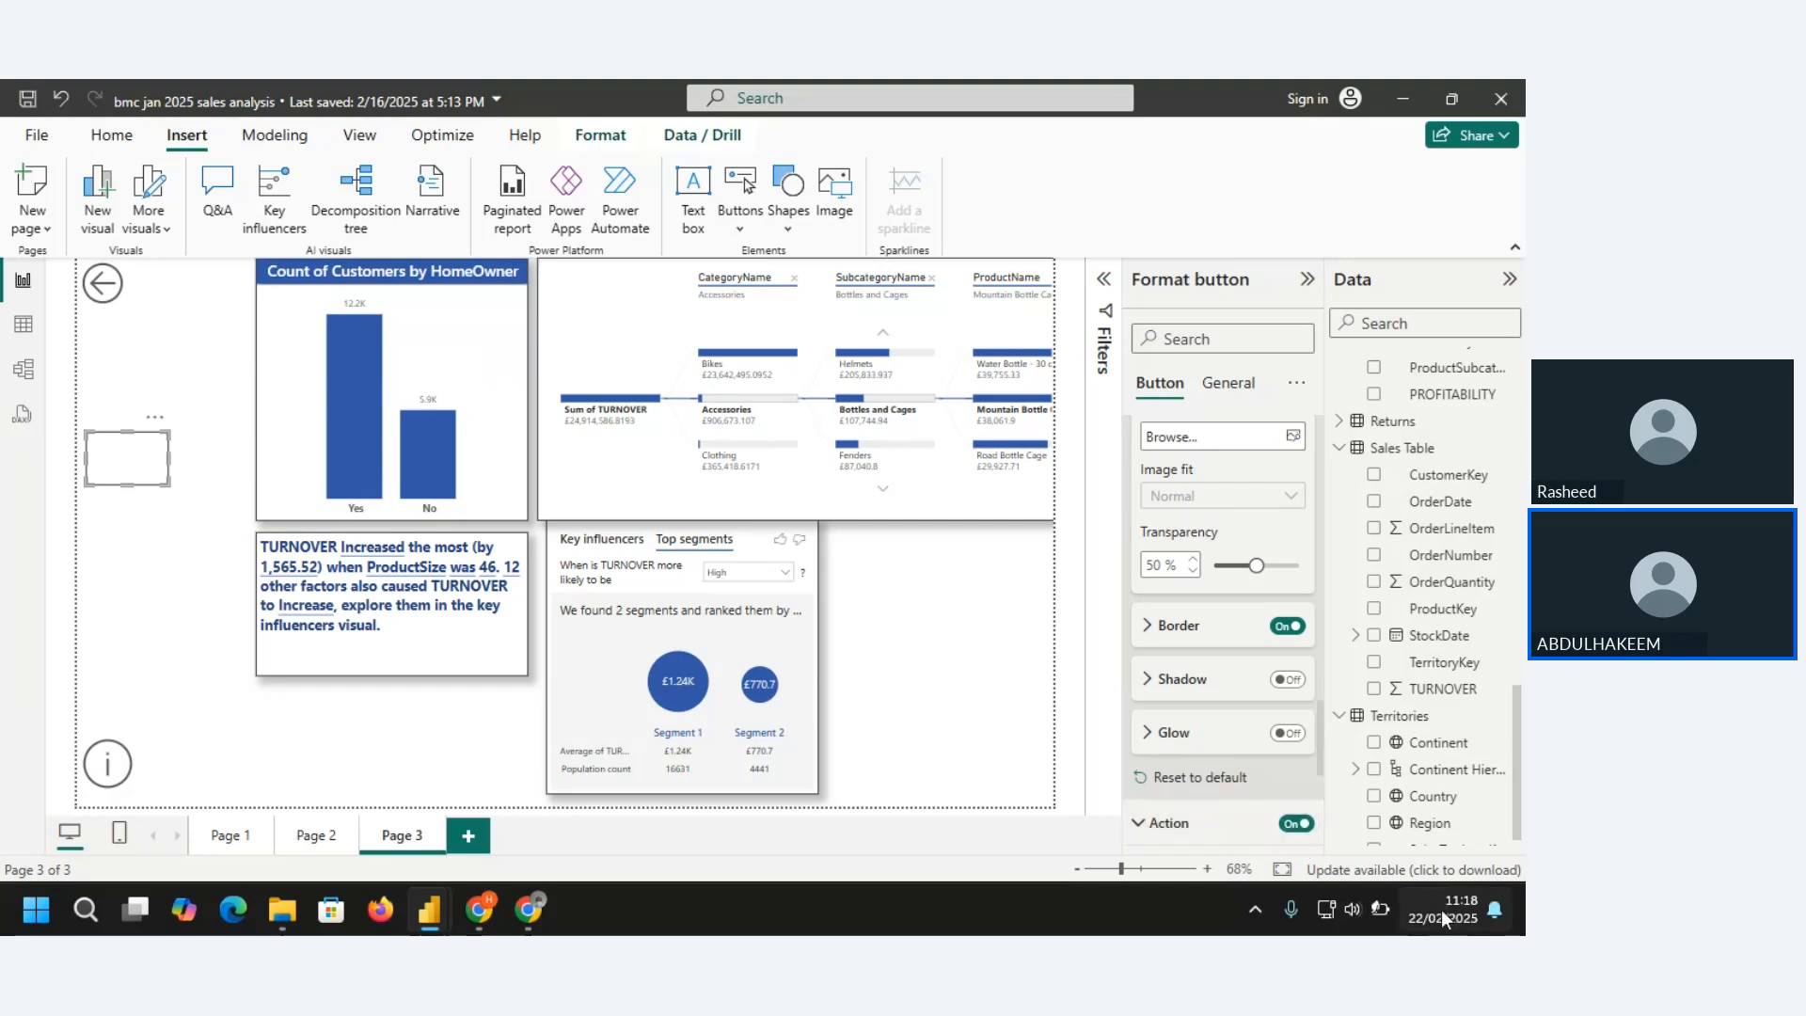
mouse_move(1380, 912)
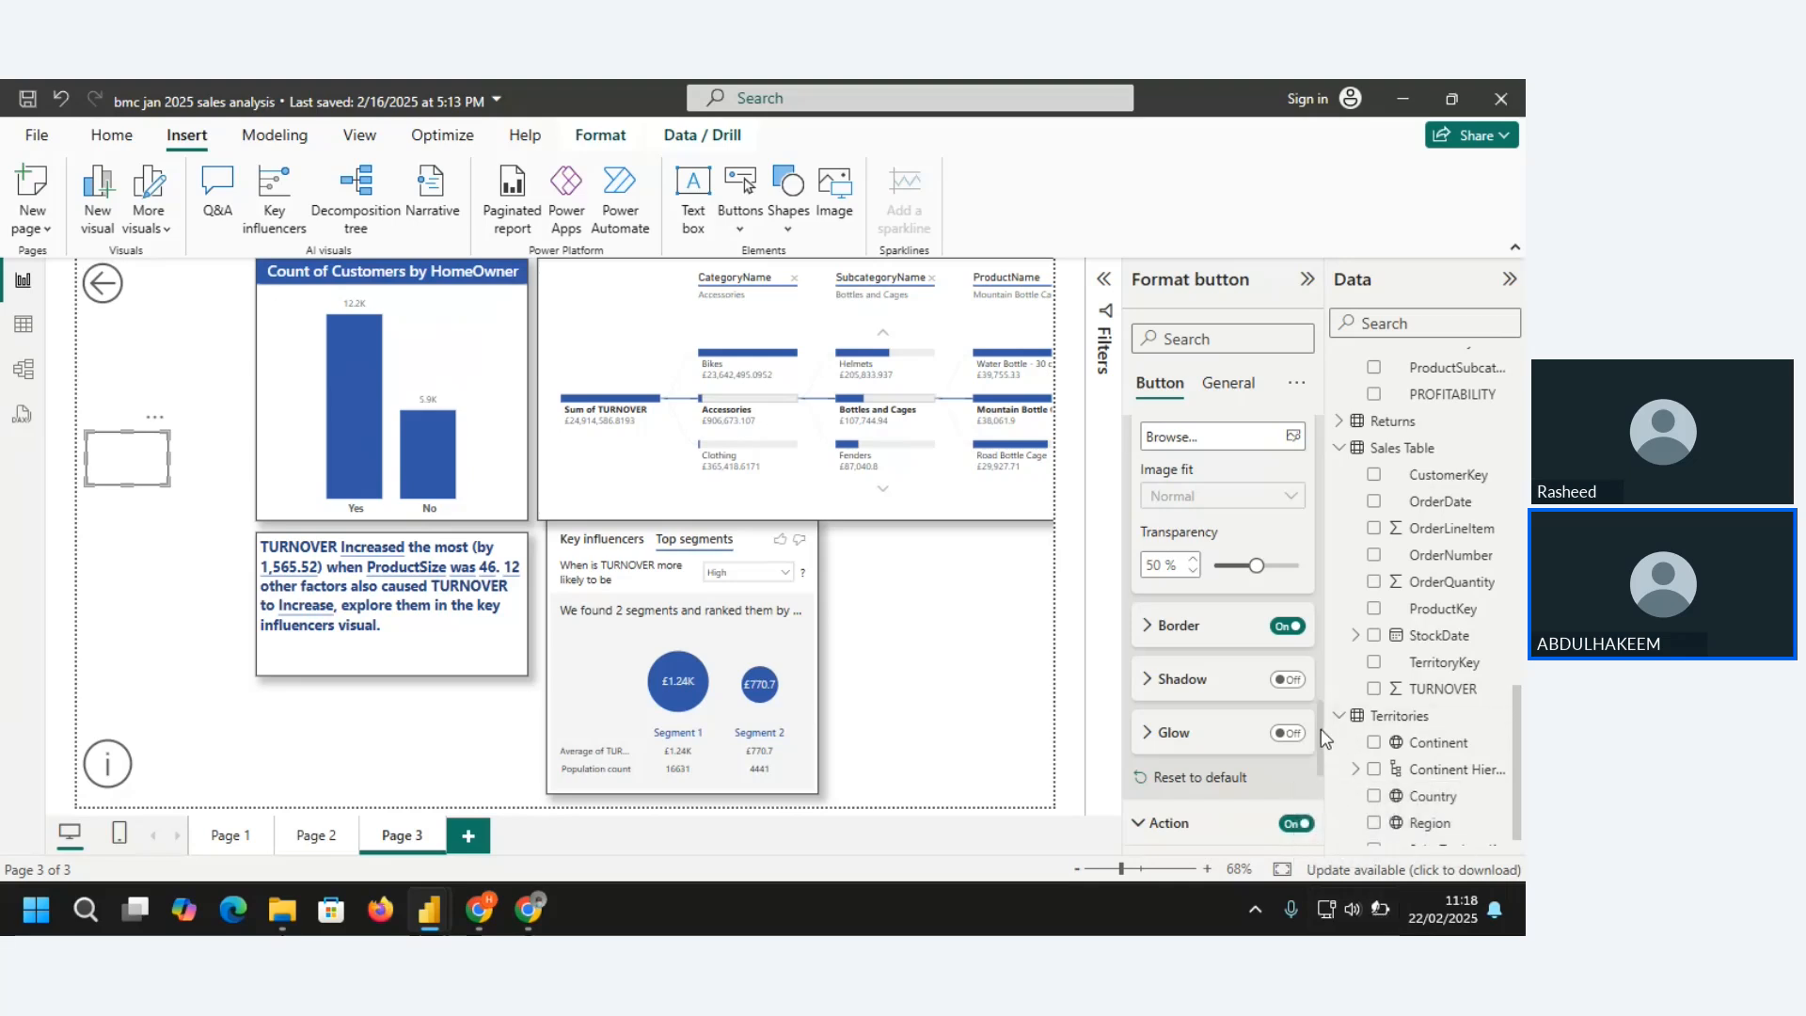
scroll(1320, 729, down, 5)
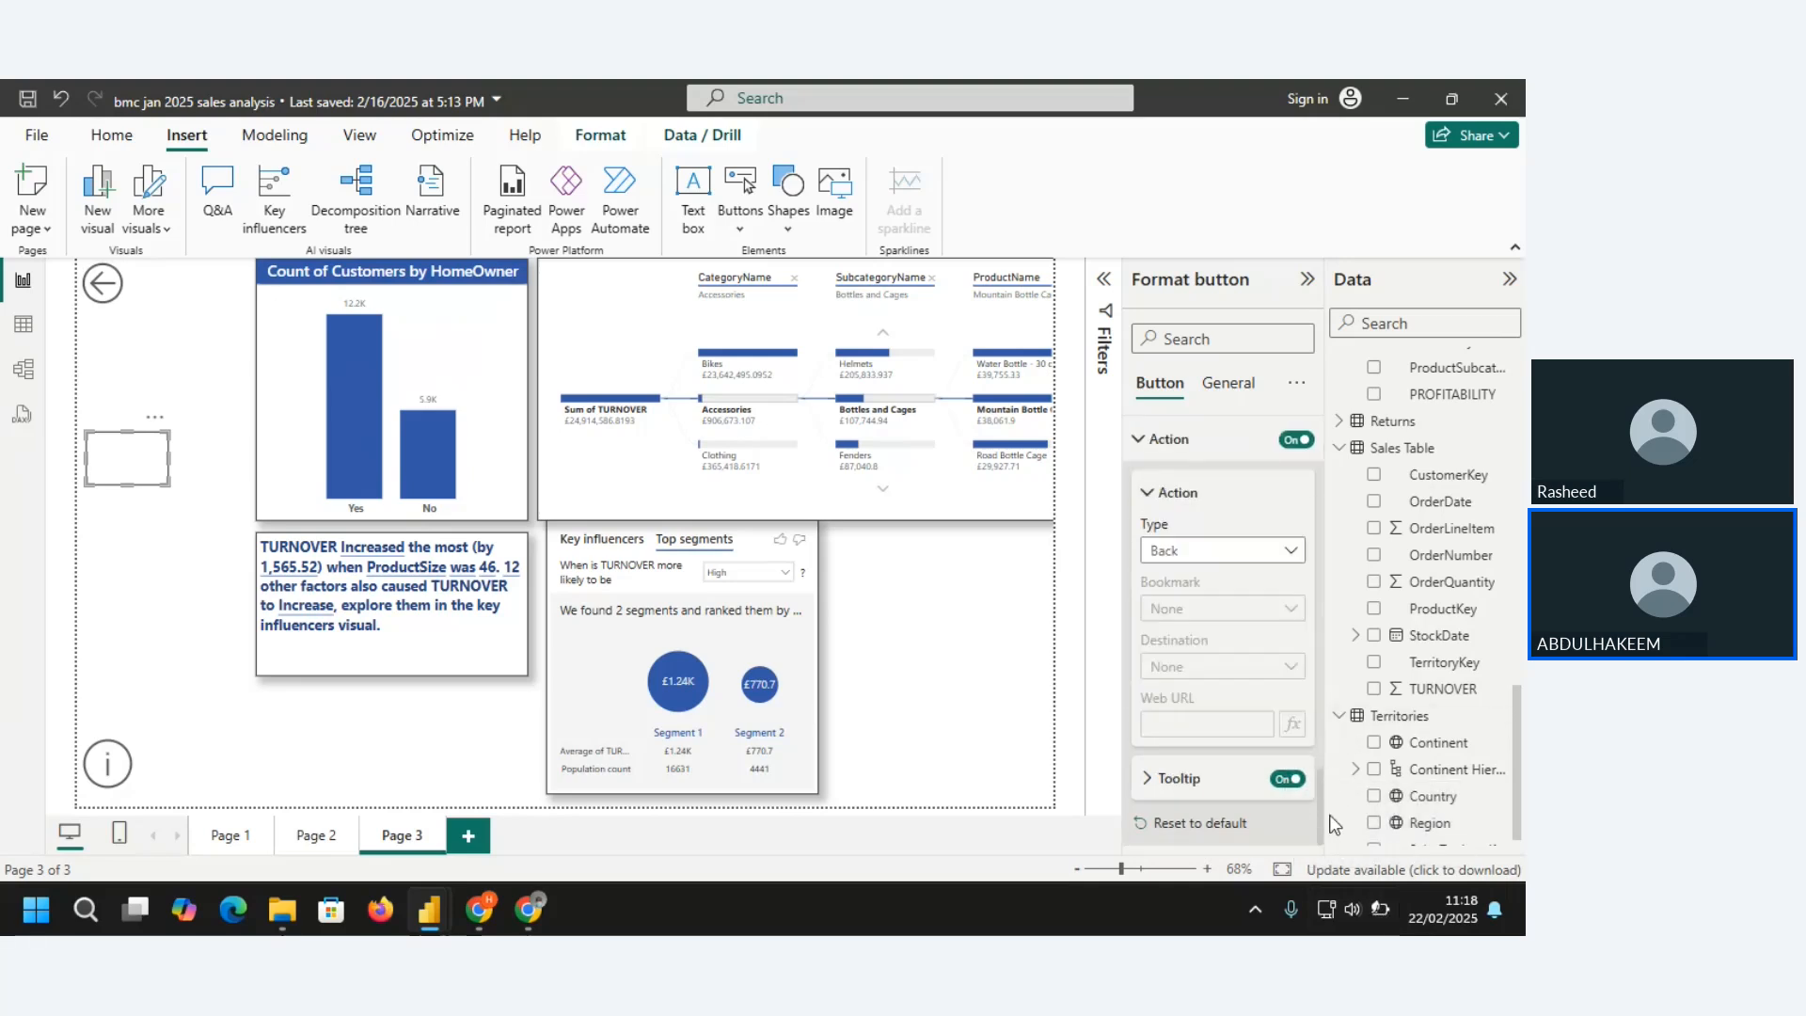
click(1293, 562)
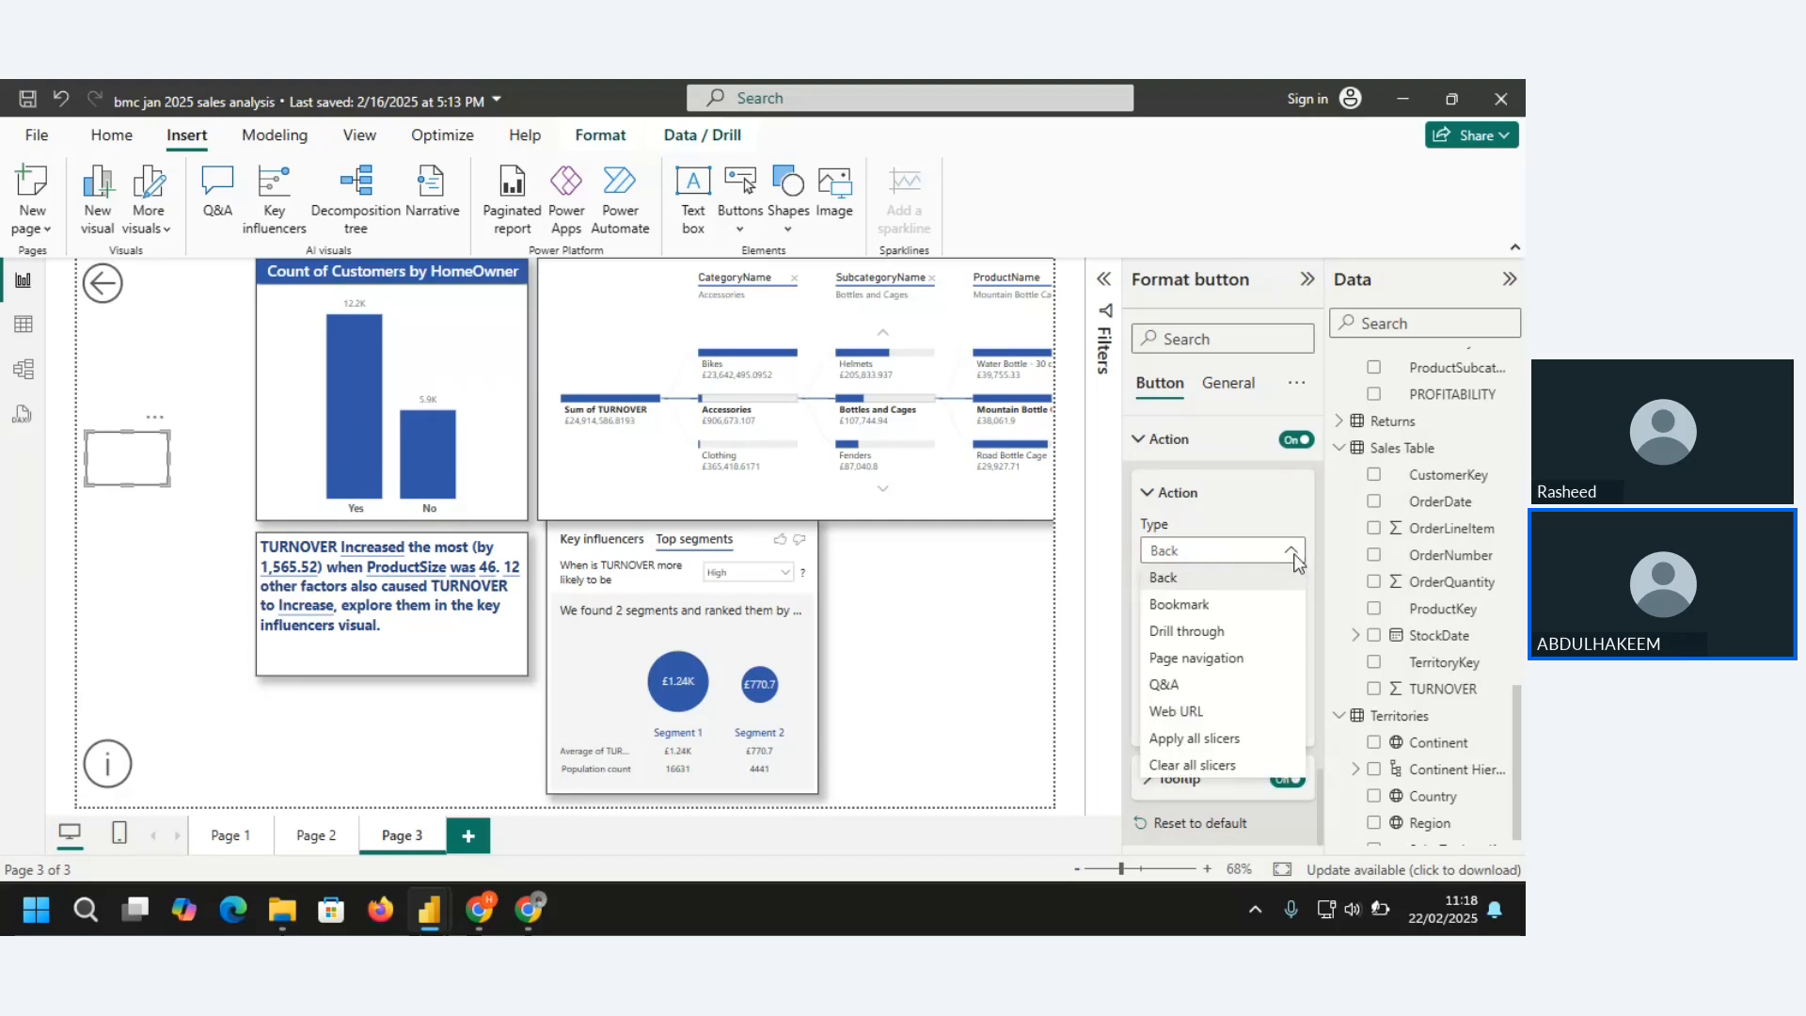
click(1197, 658)
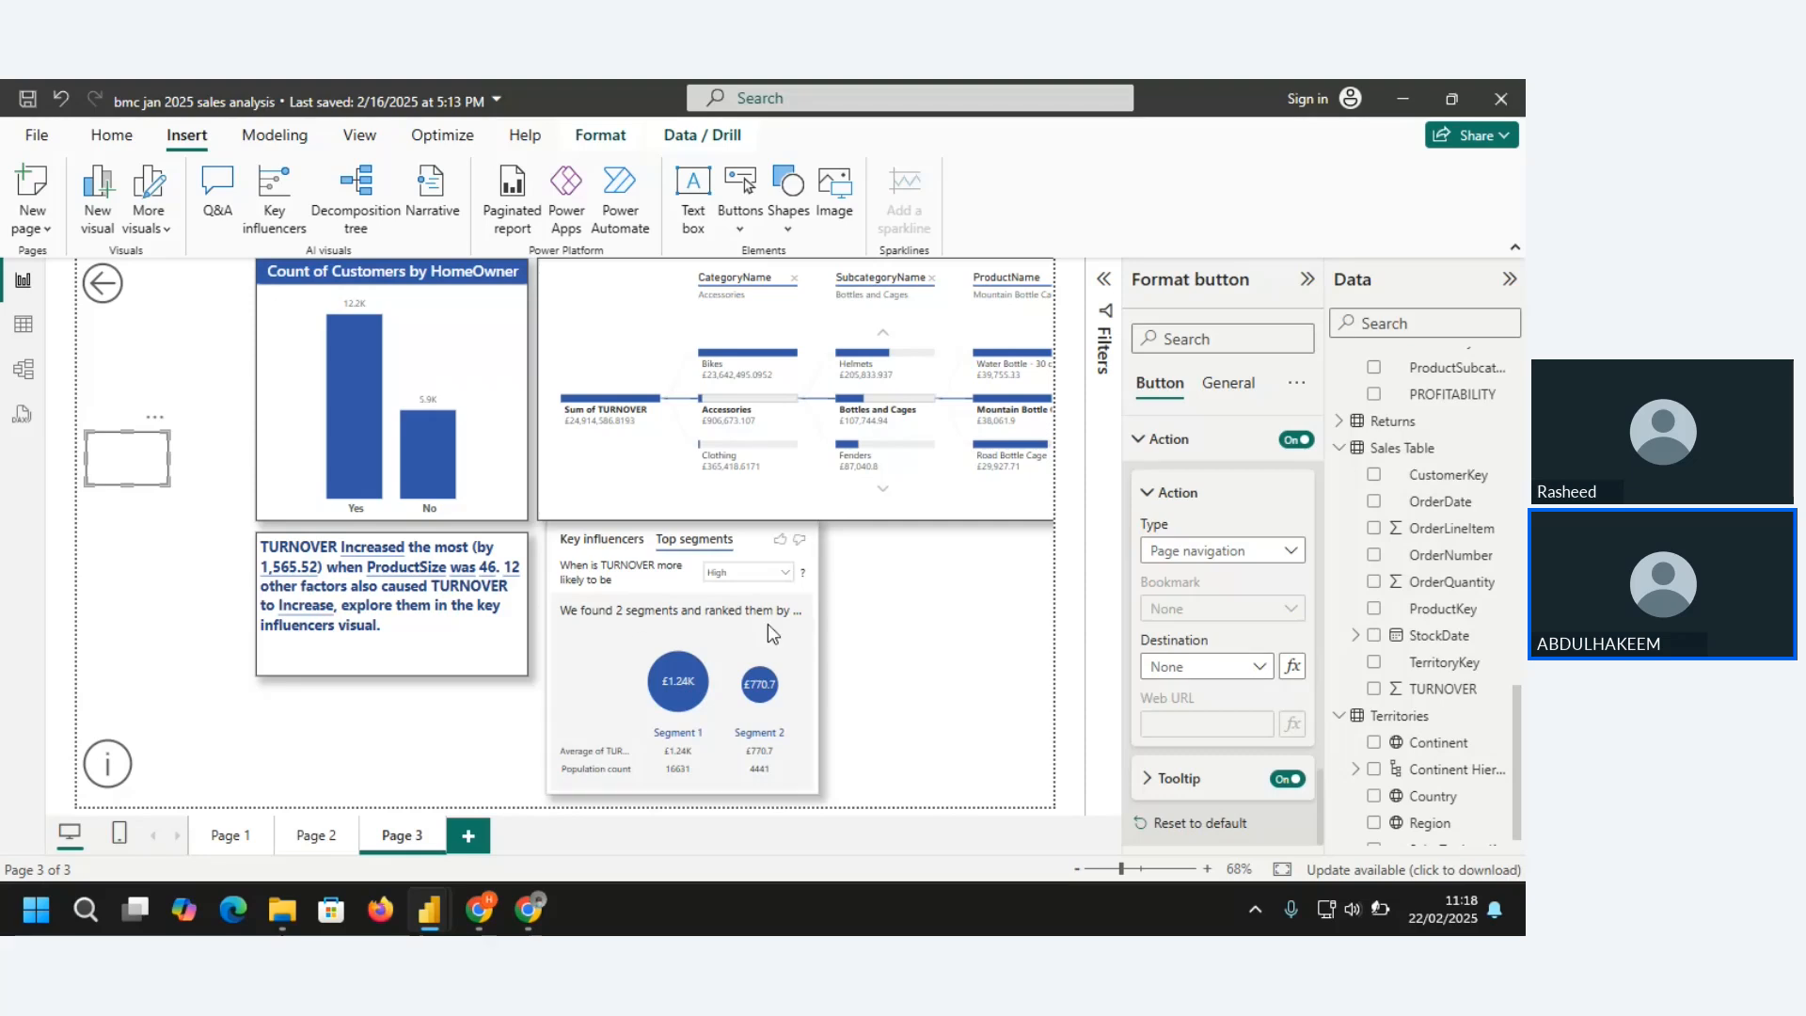
click(1252, 677)
click(1198, 743)
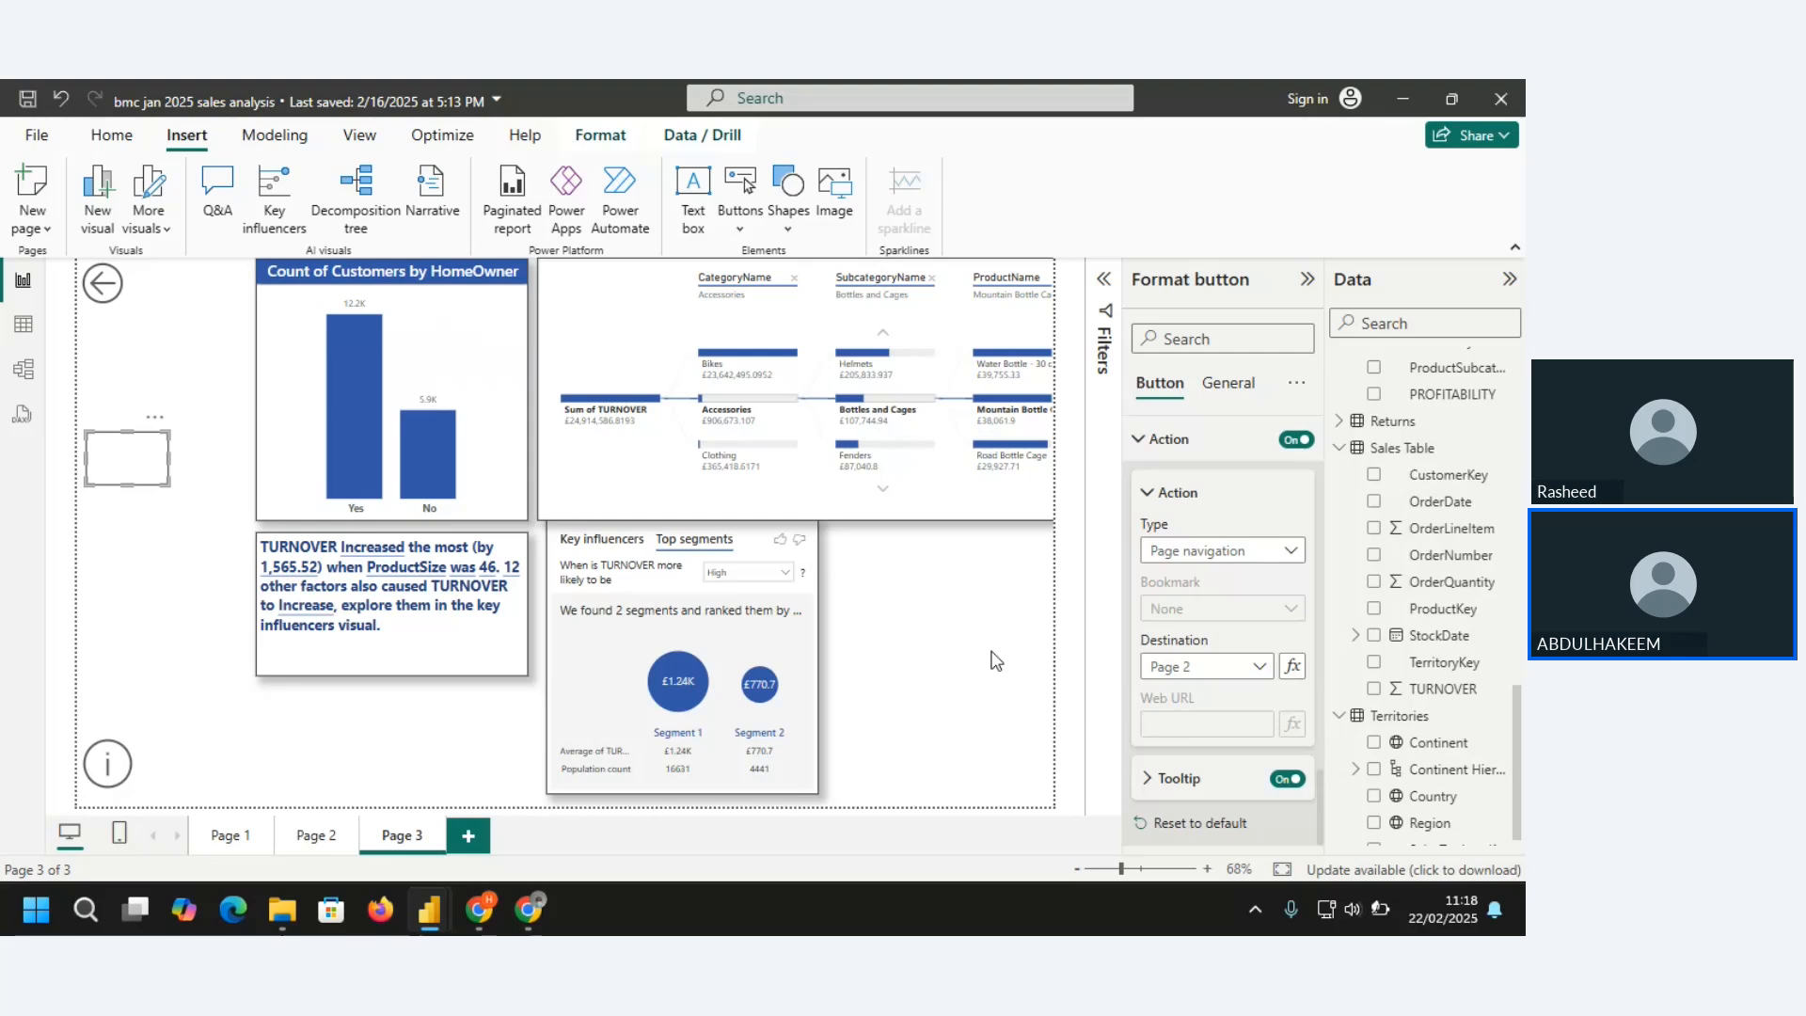
key(ctrl+s)
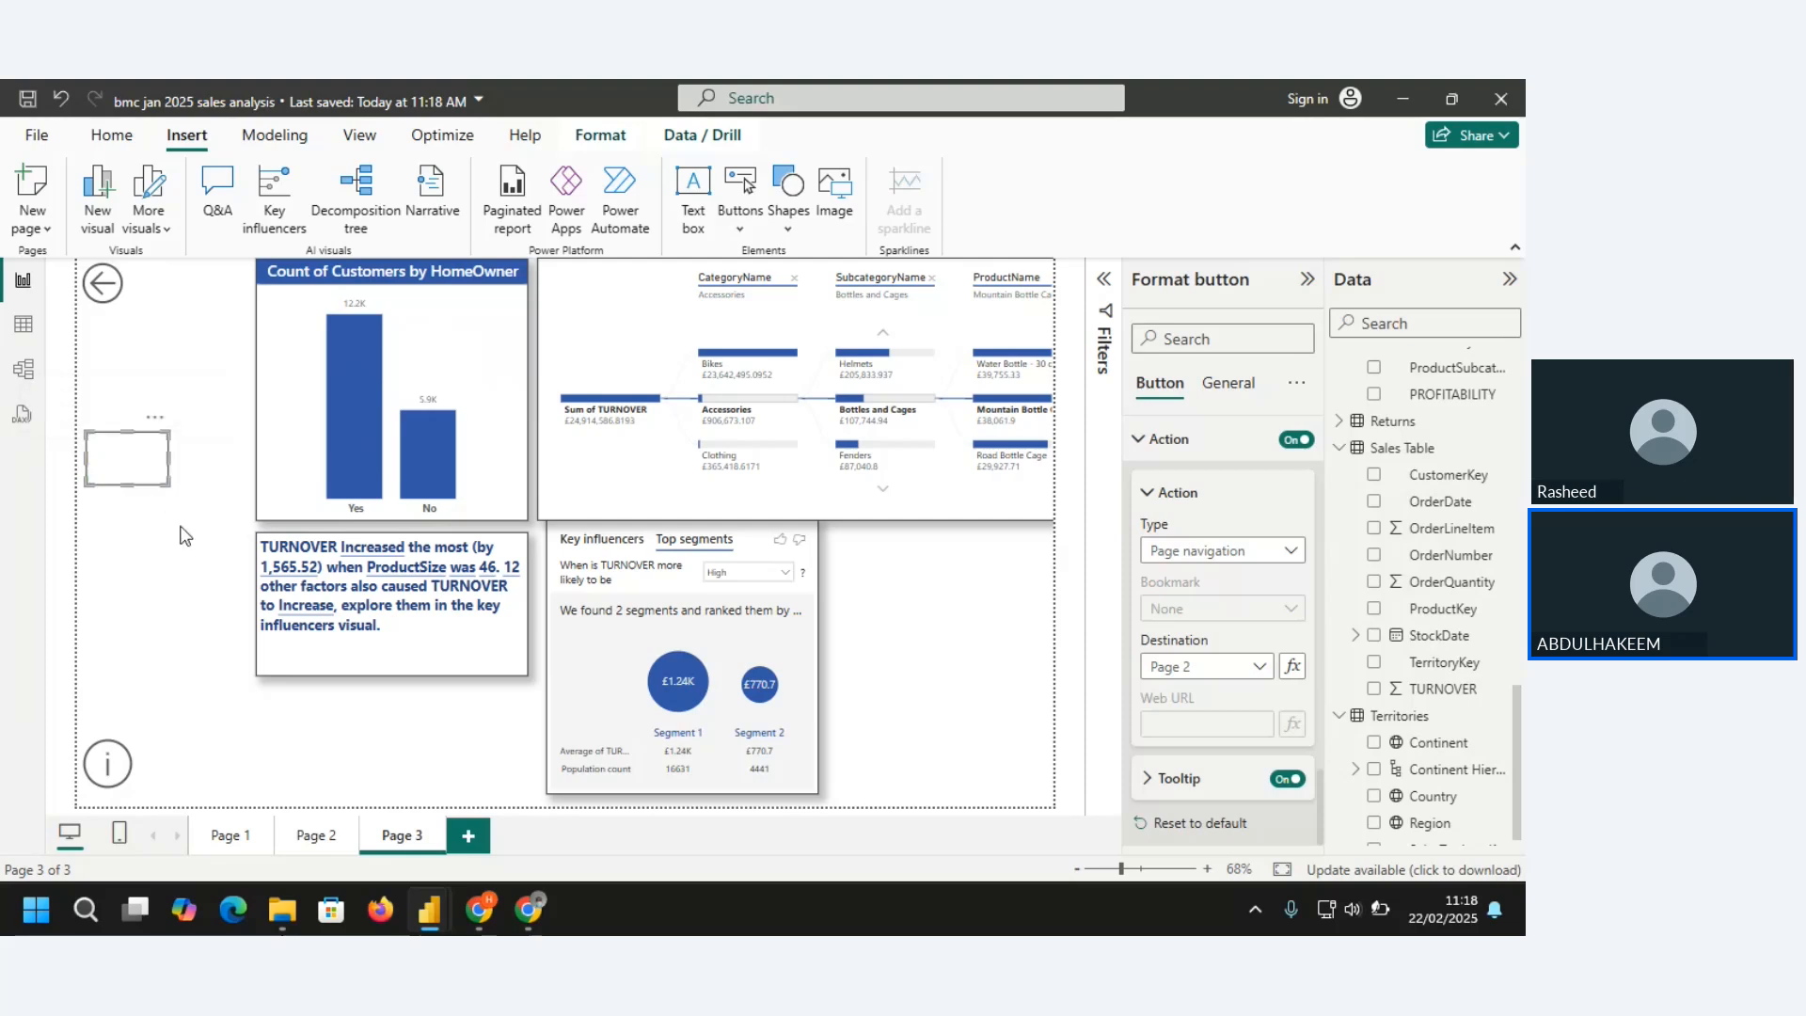
Test the page navigation button by following it to Page 2, and return to Page 3 to select it
ctrl+click(139, 473)
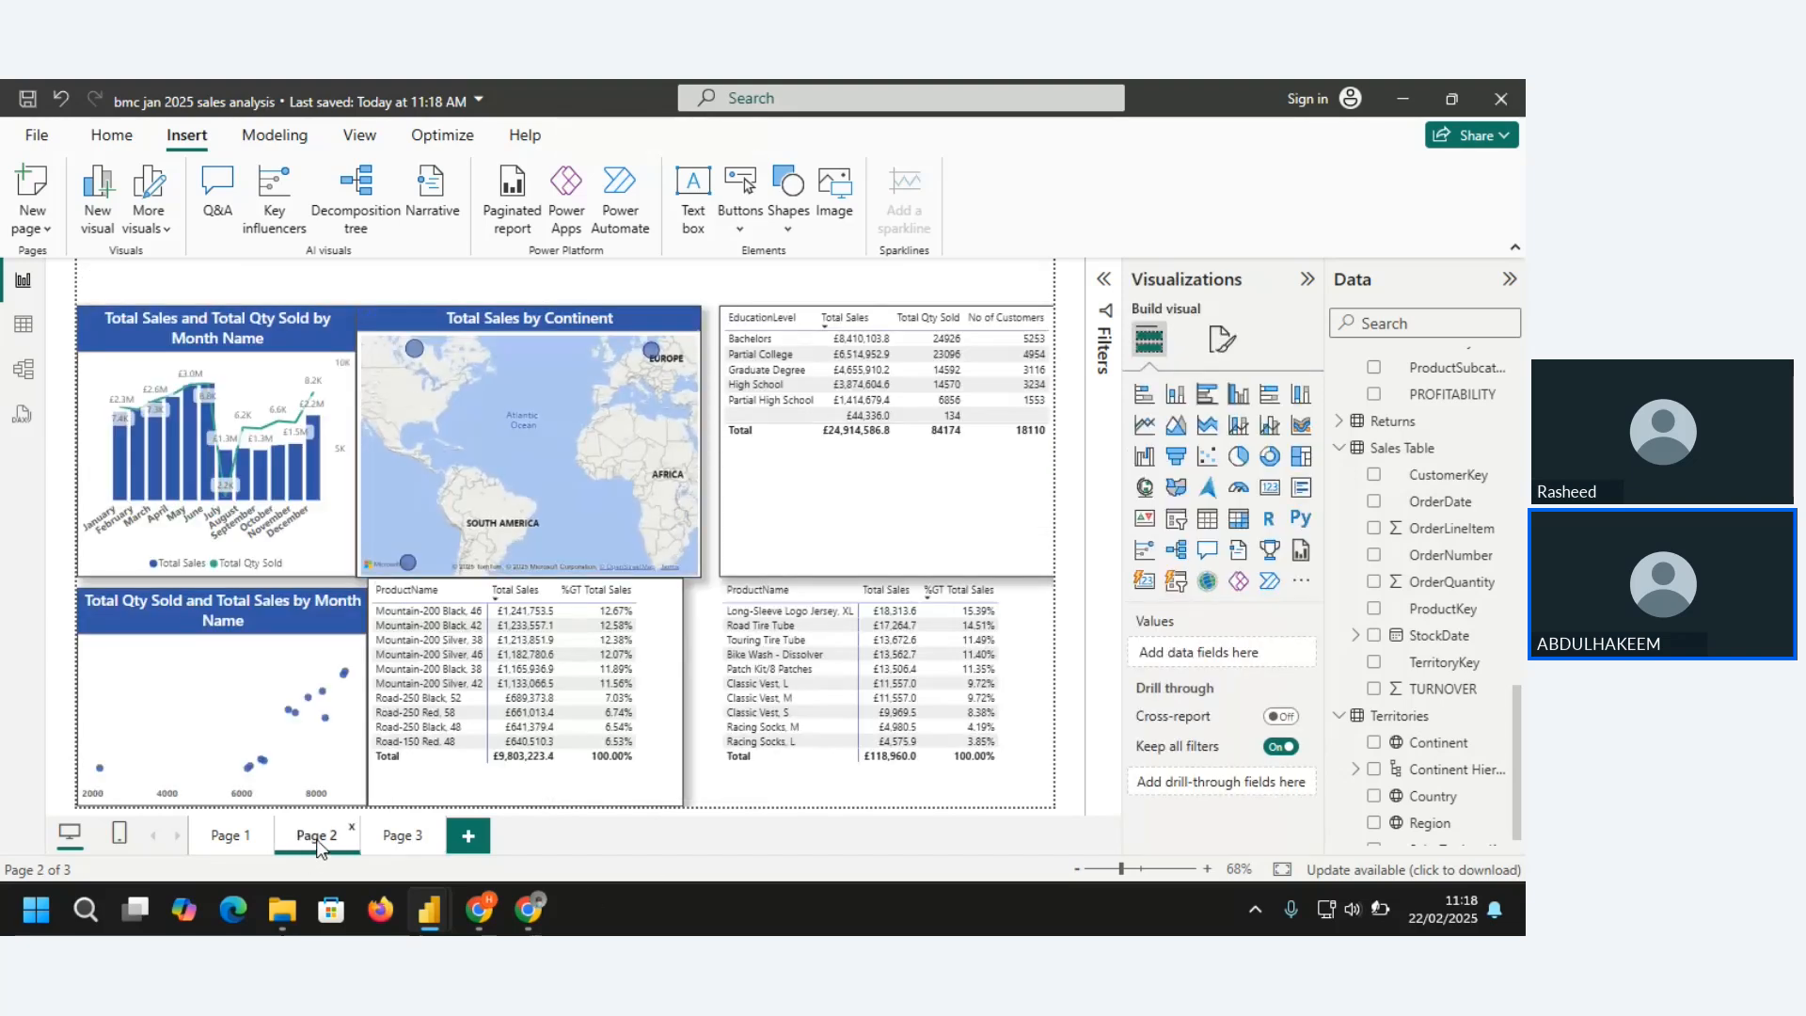
click(403, 835)
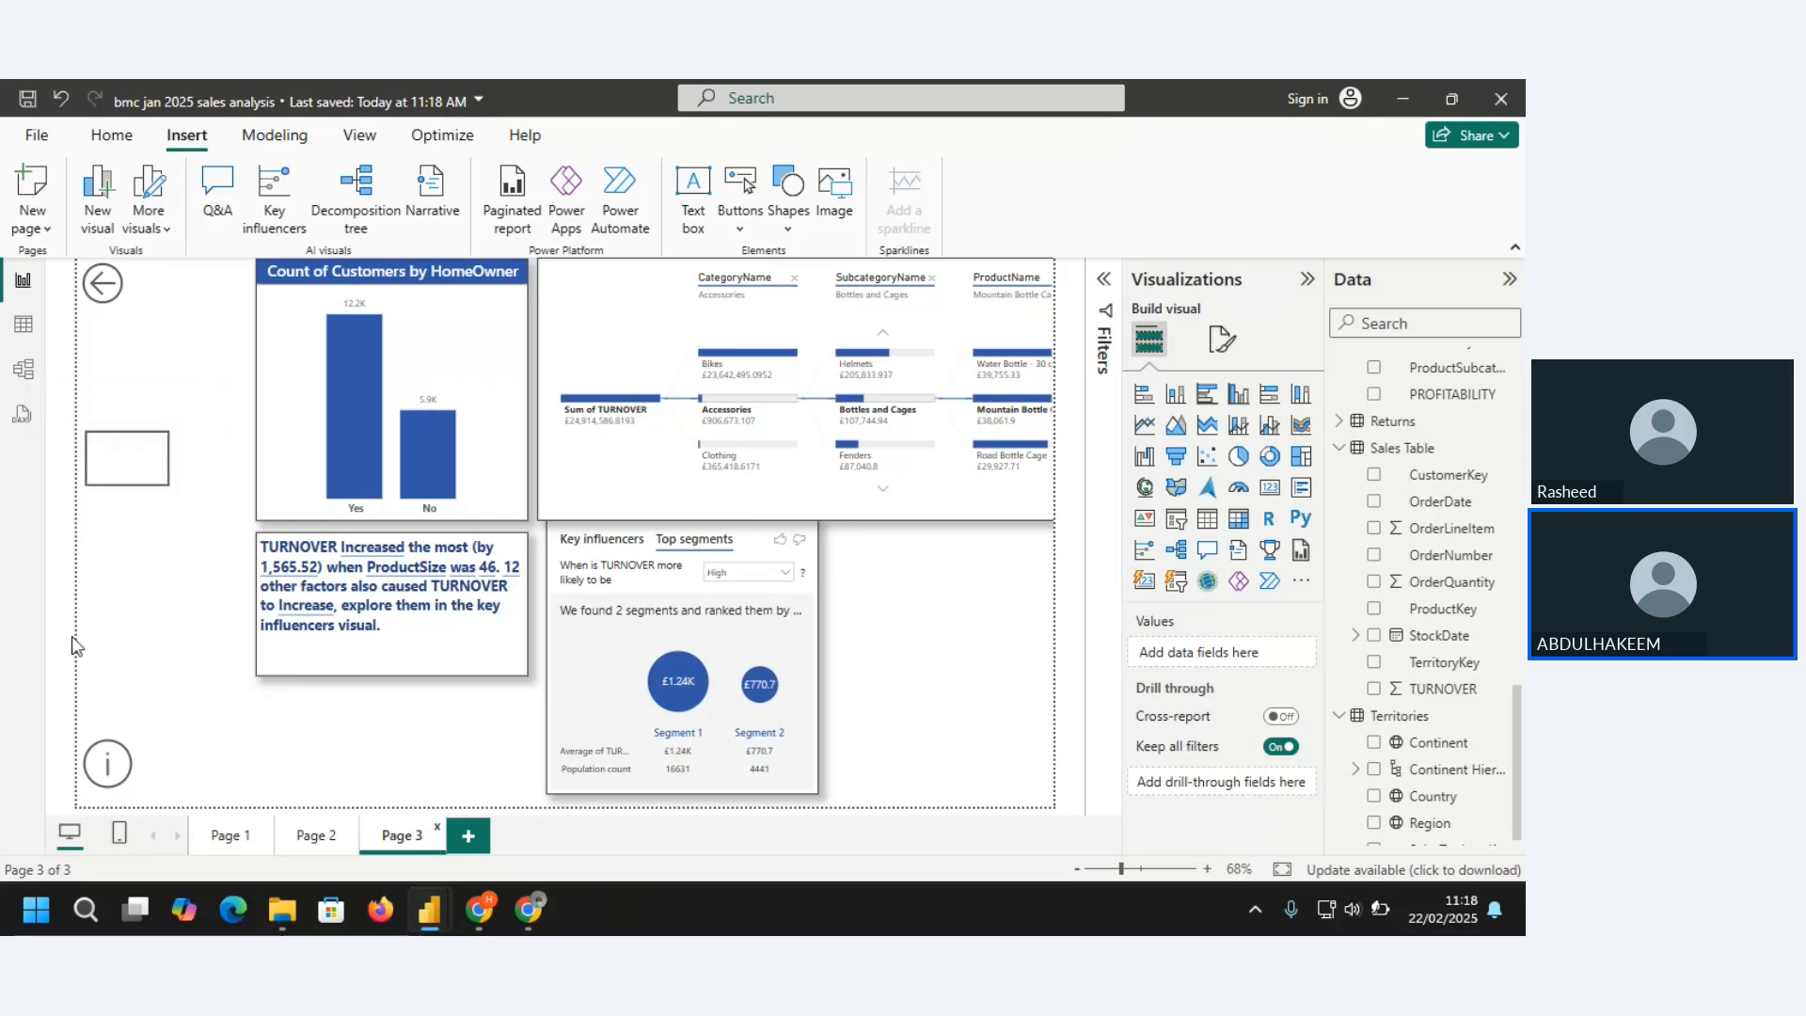
click(125, 469)
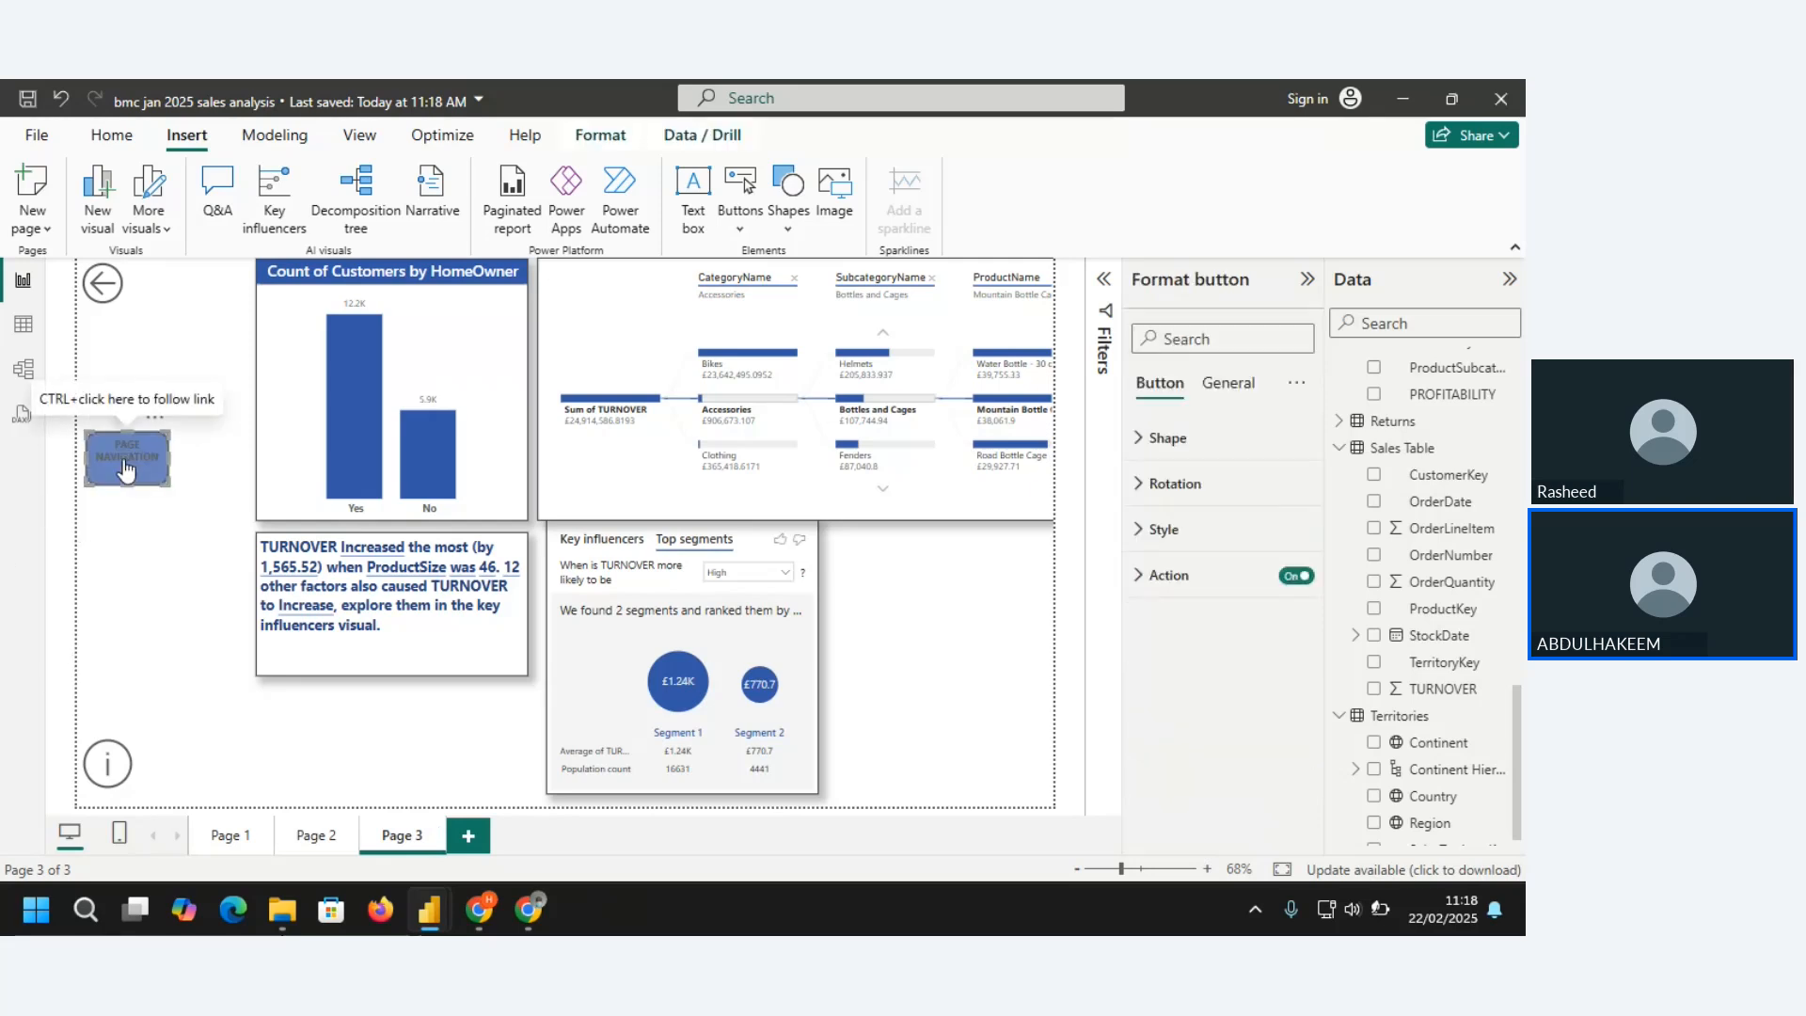
Change the Back button's action type to Page navigation and view the available destinations without choosing one
click(104, 296)
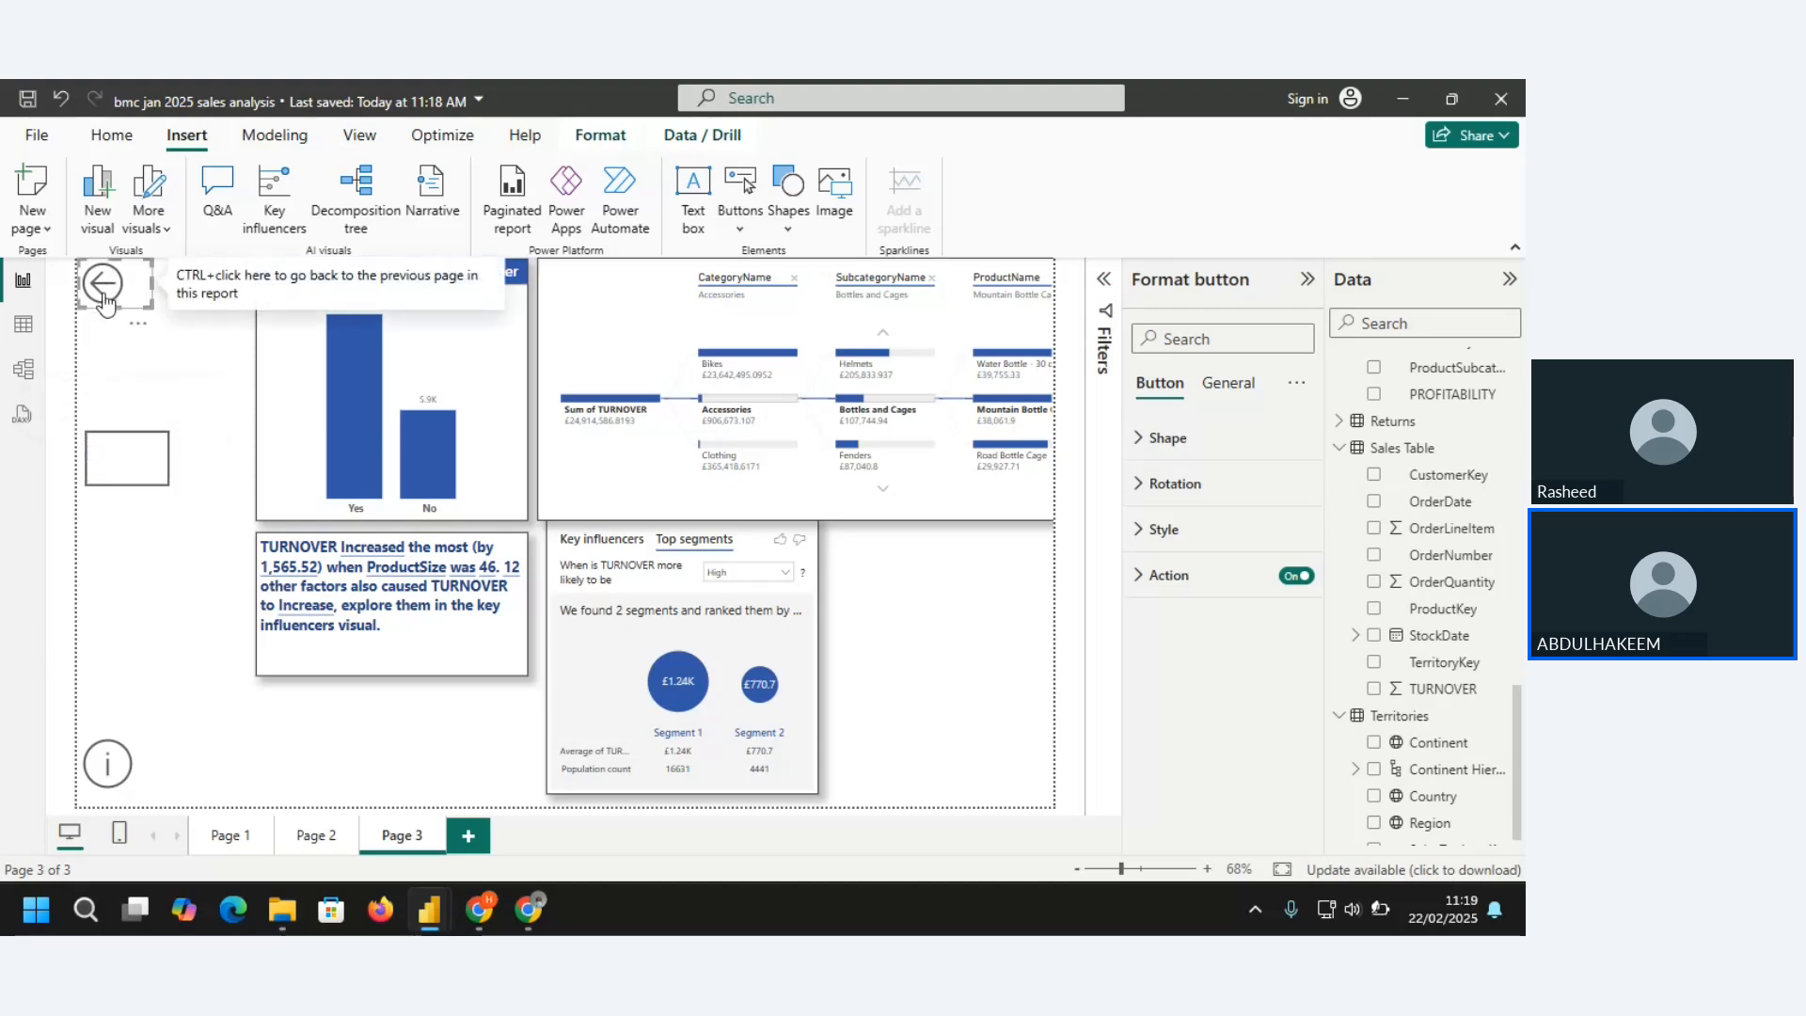
click(1141, 577)
click(1294, 688)
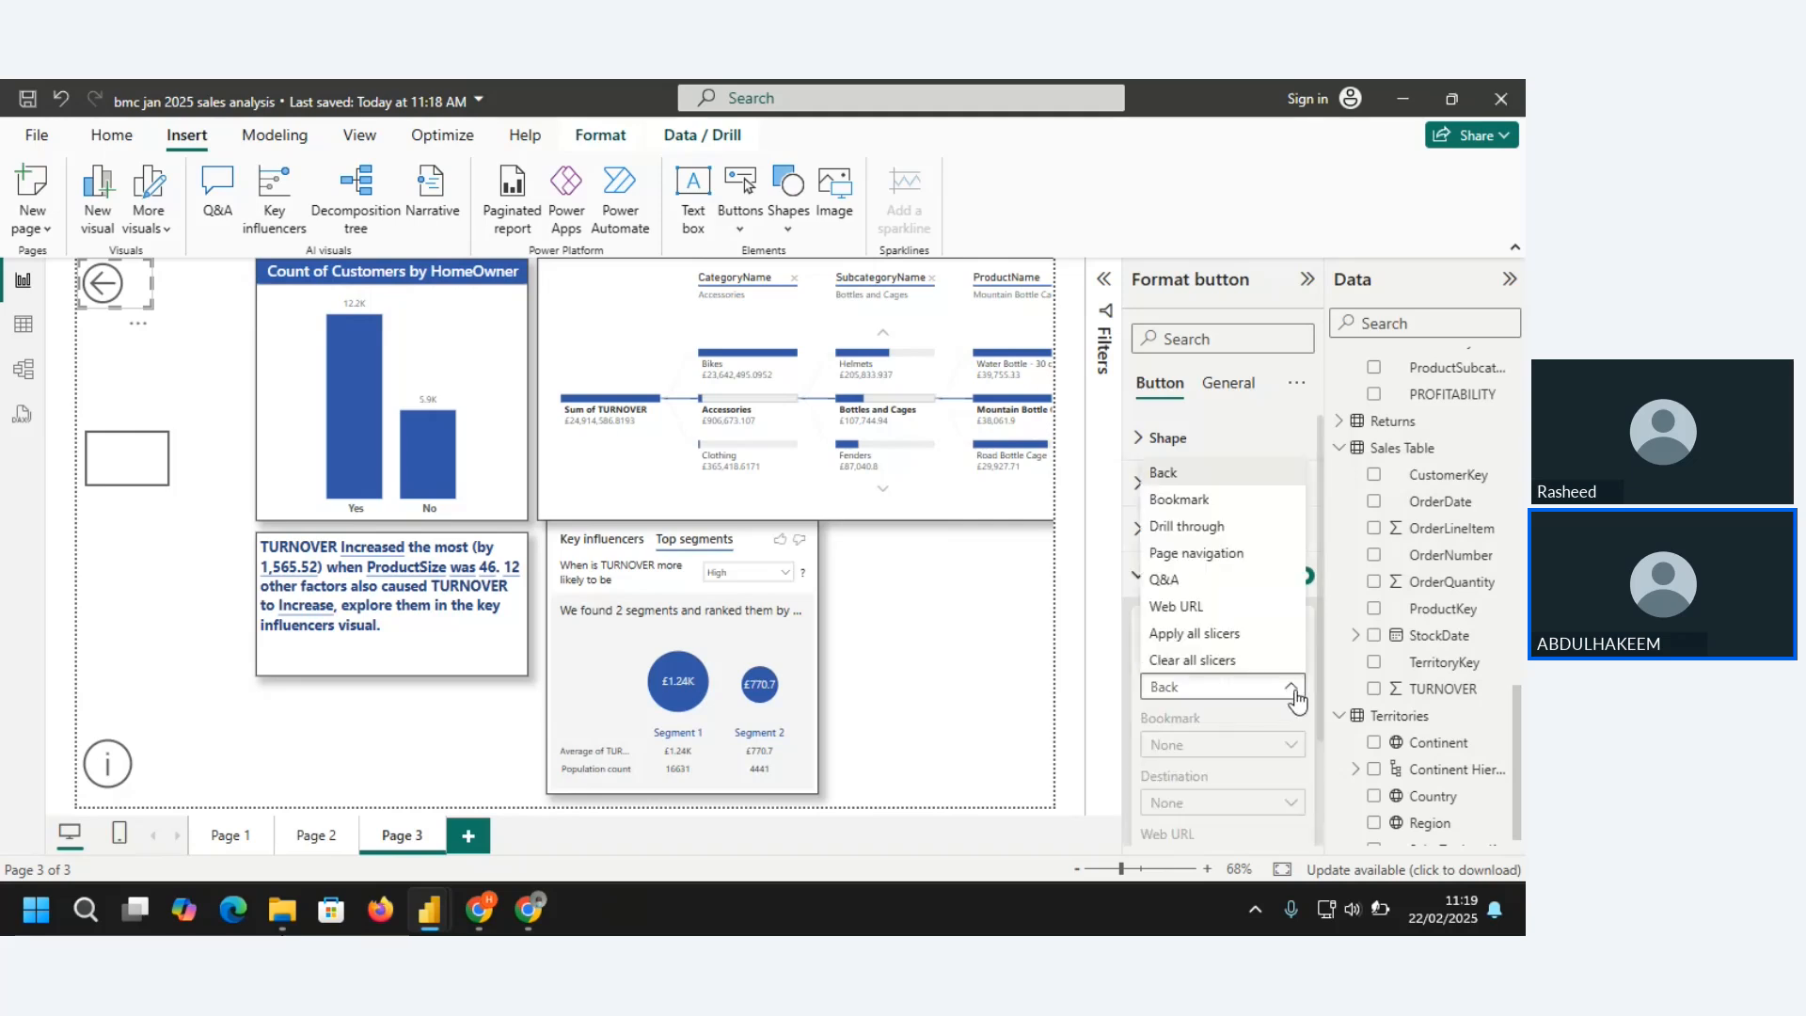
click(1207, 554)
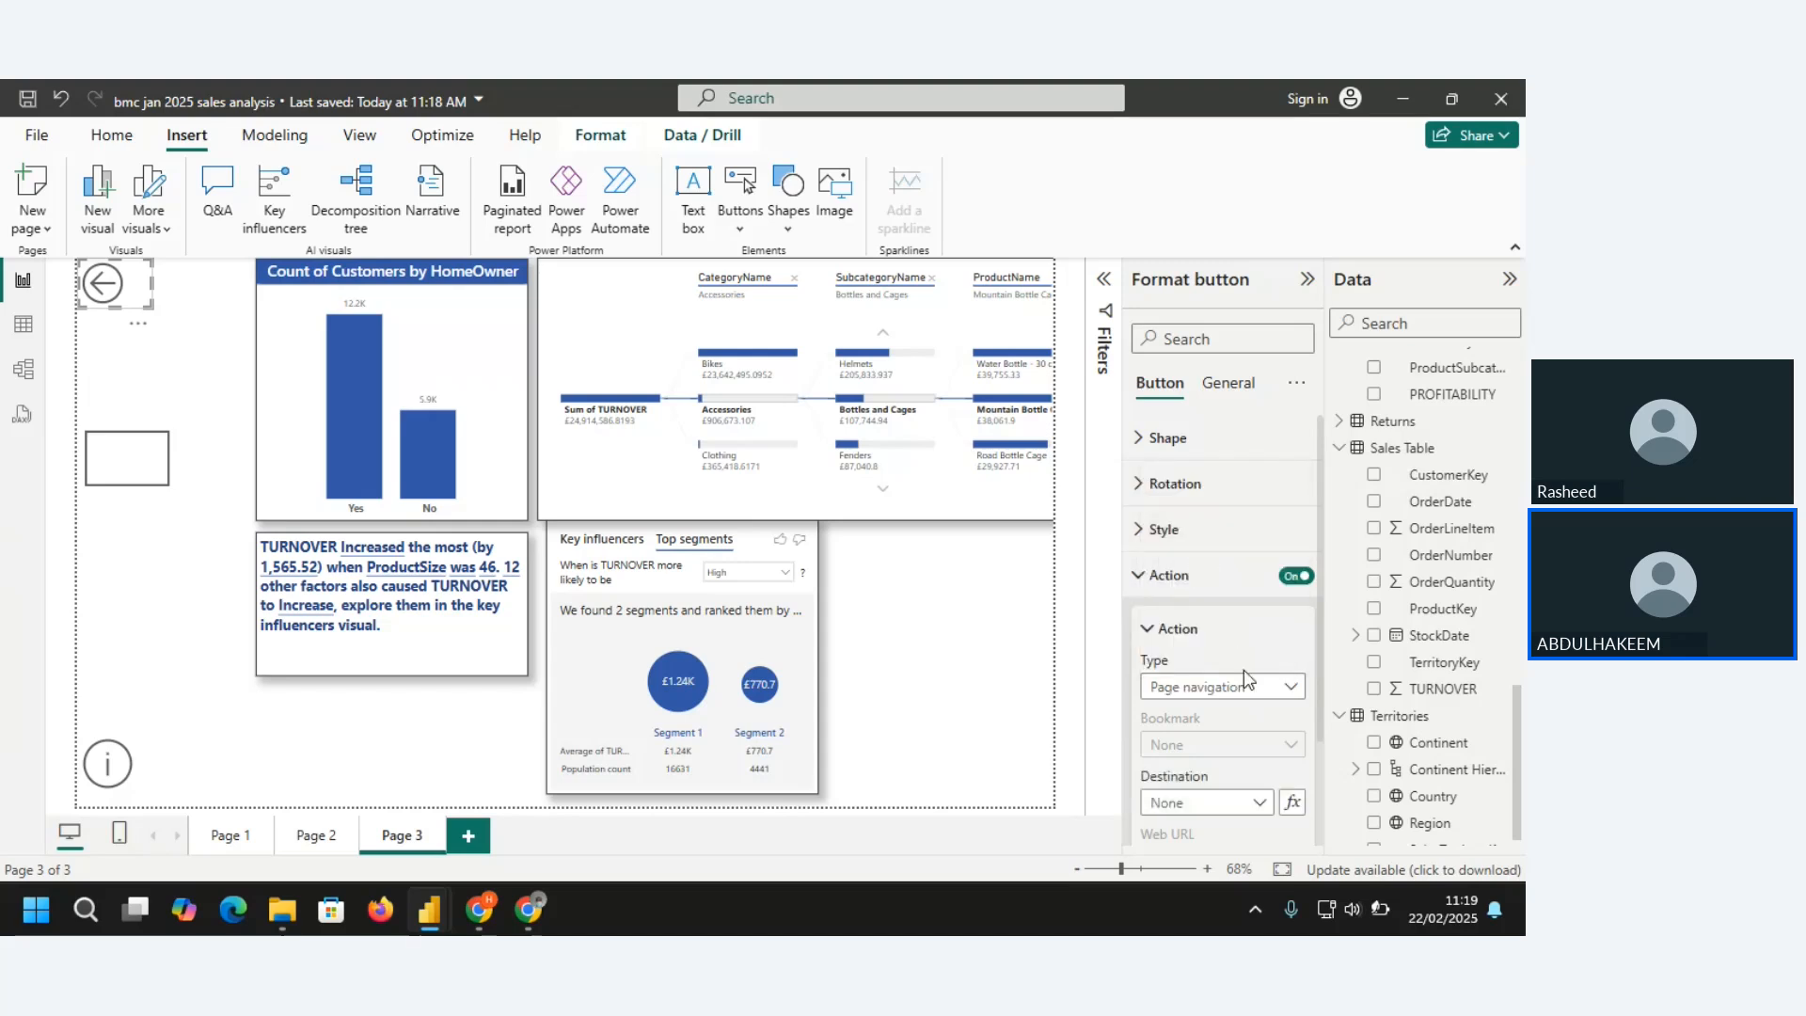
click(1261, 806)
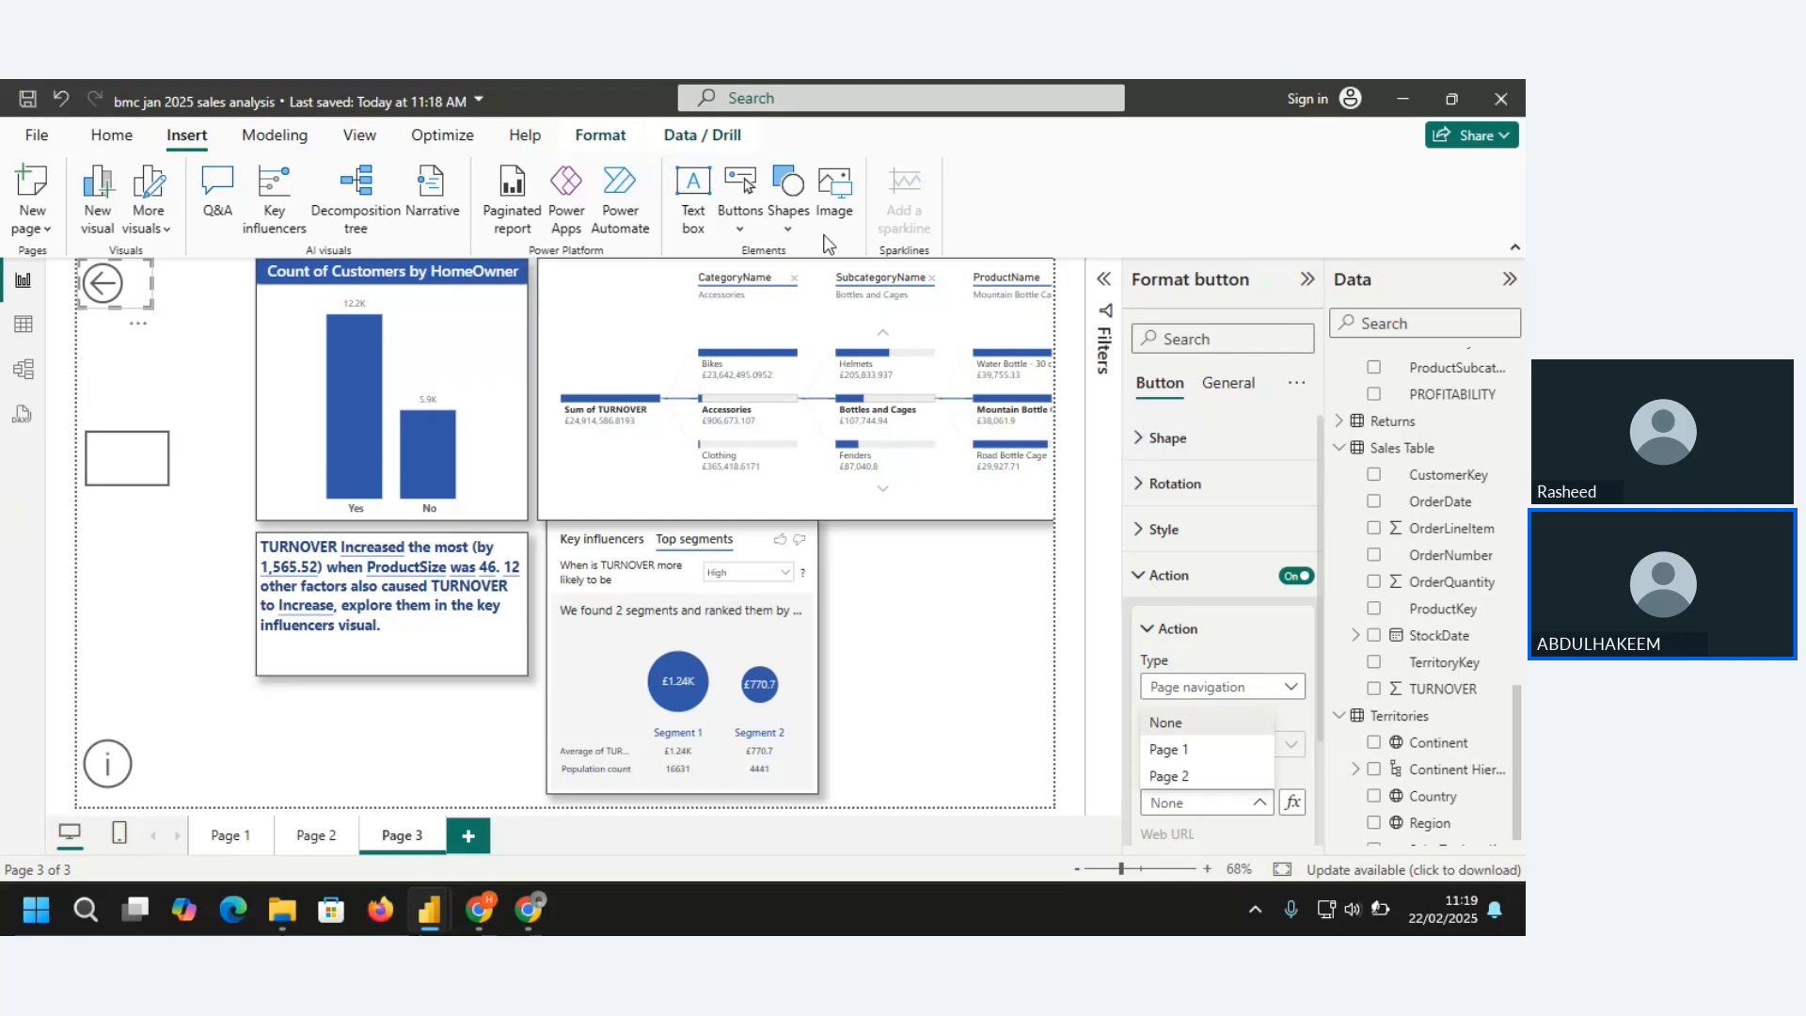
click(1242, 242)
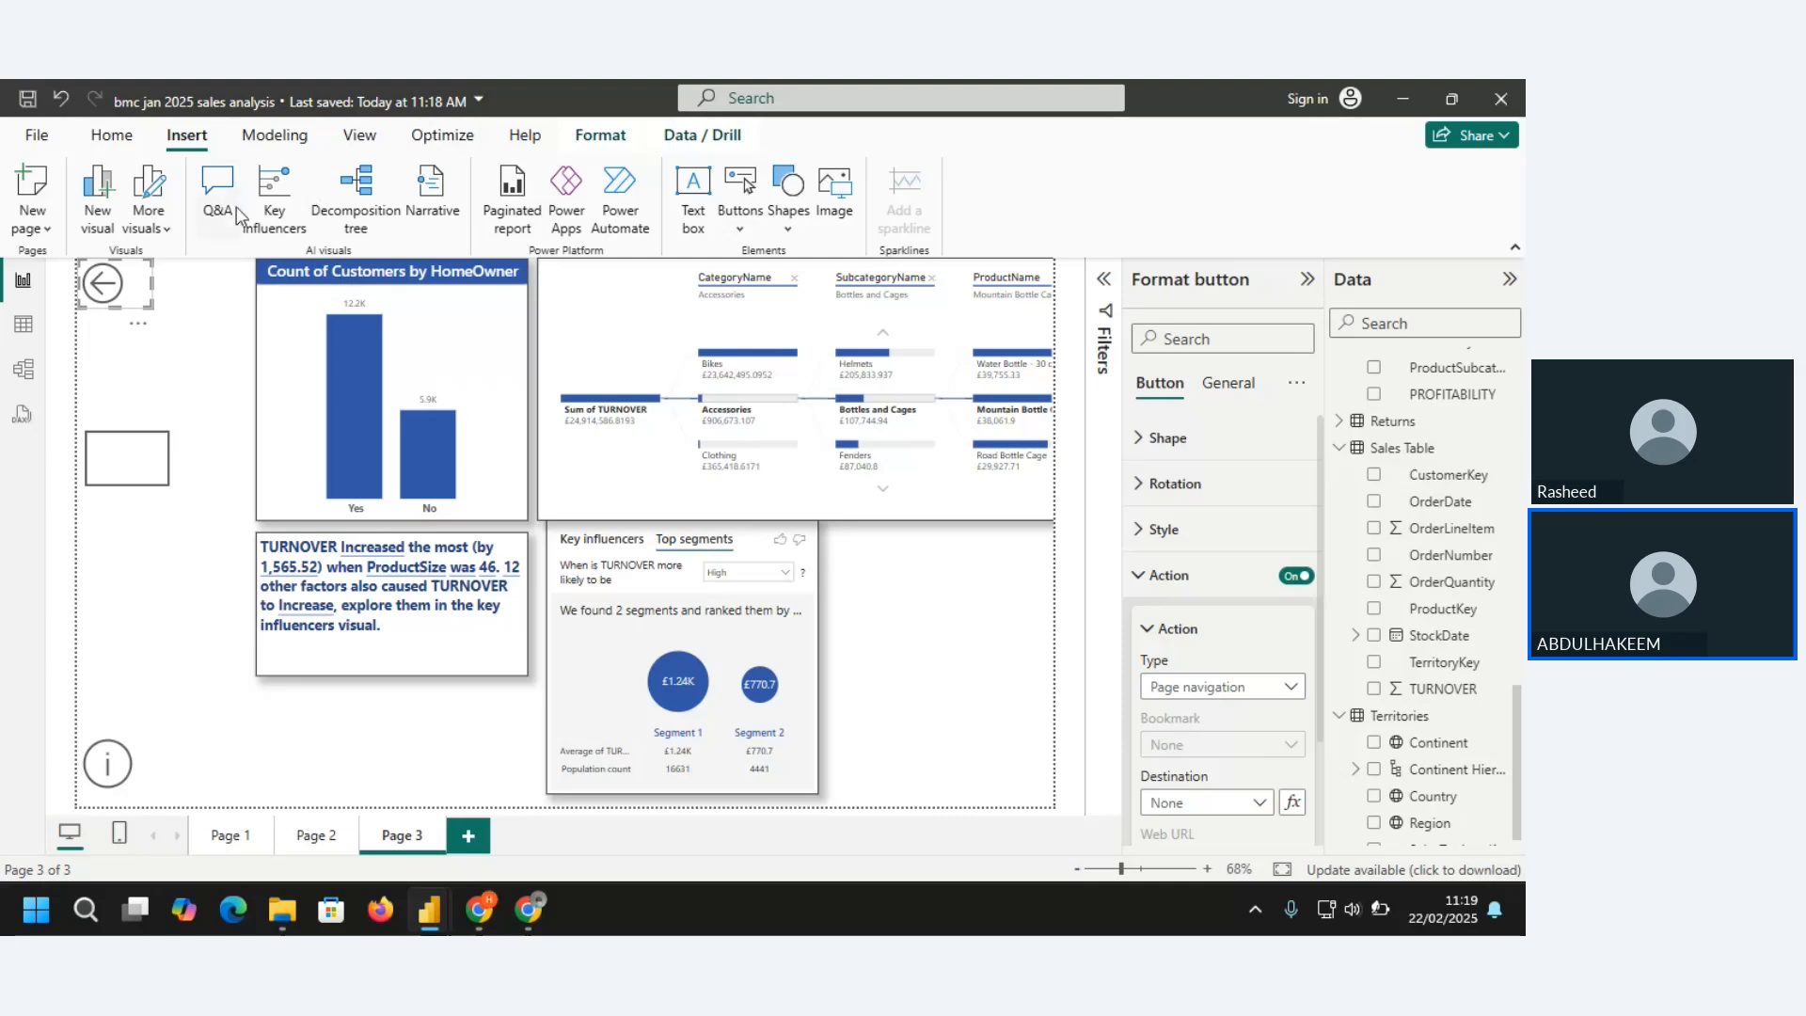
click(270, 143)
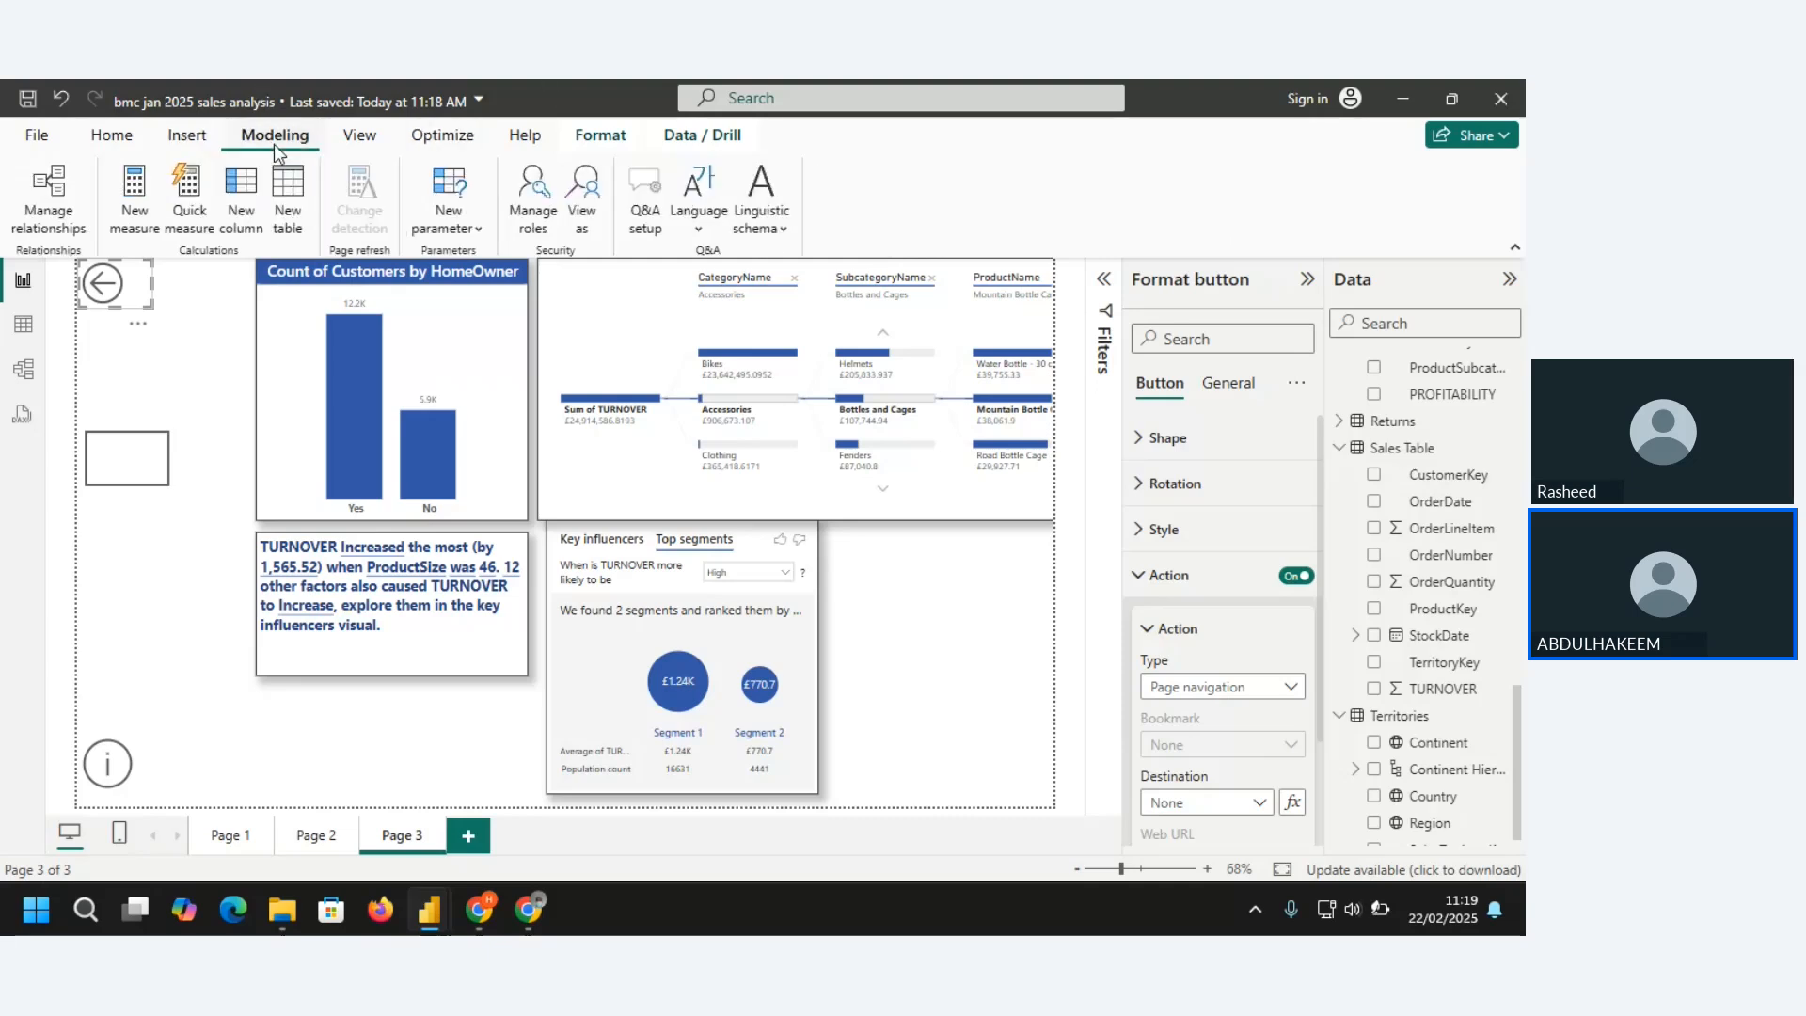
click(363, 137)
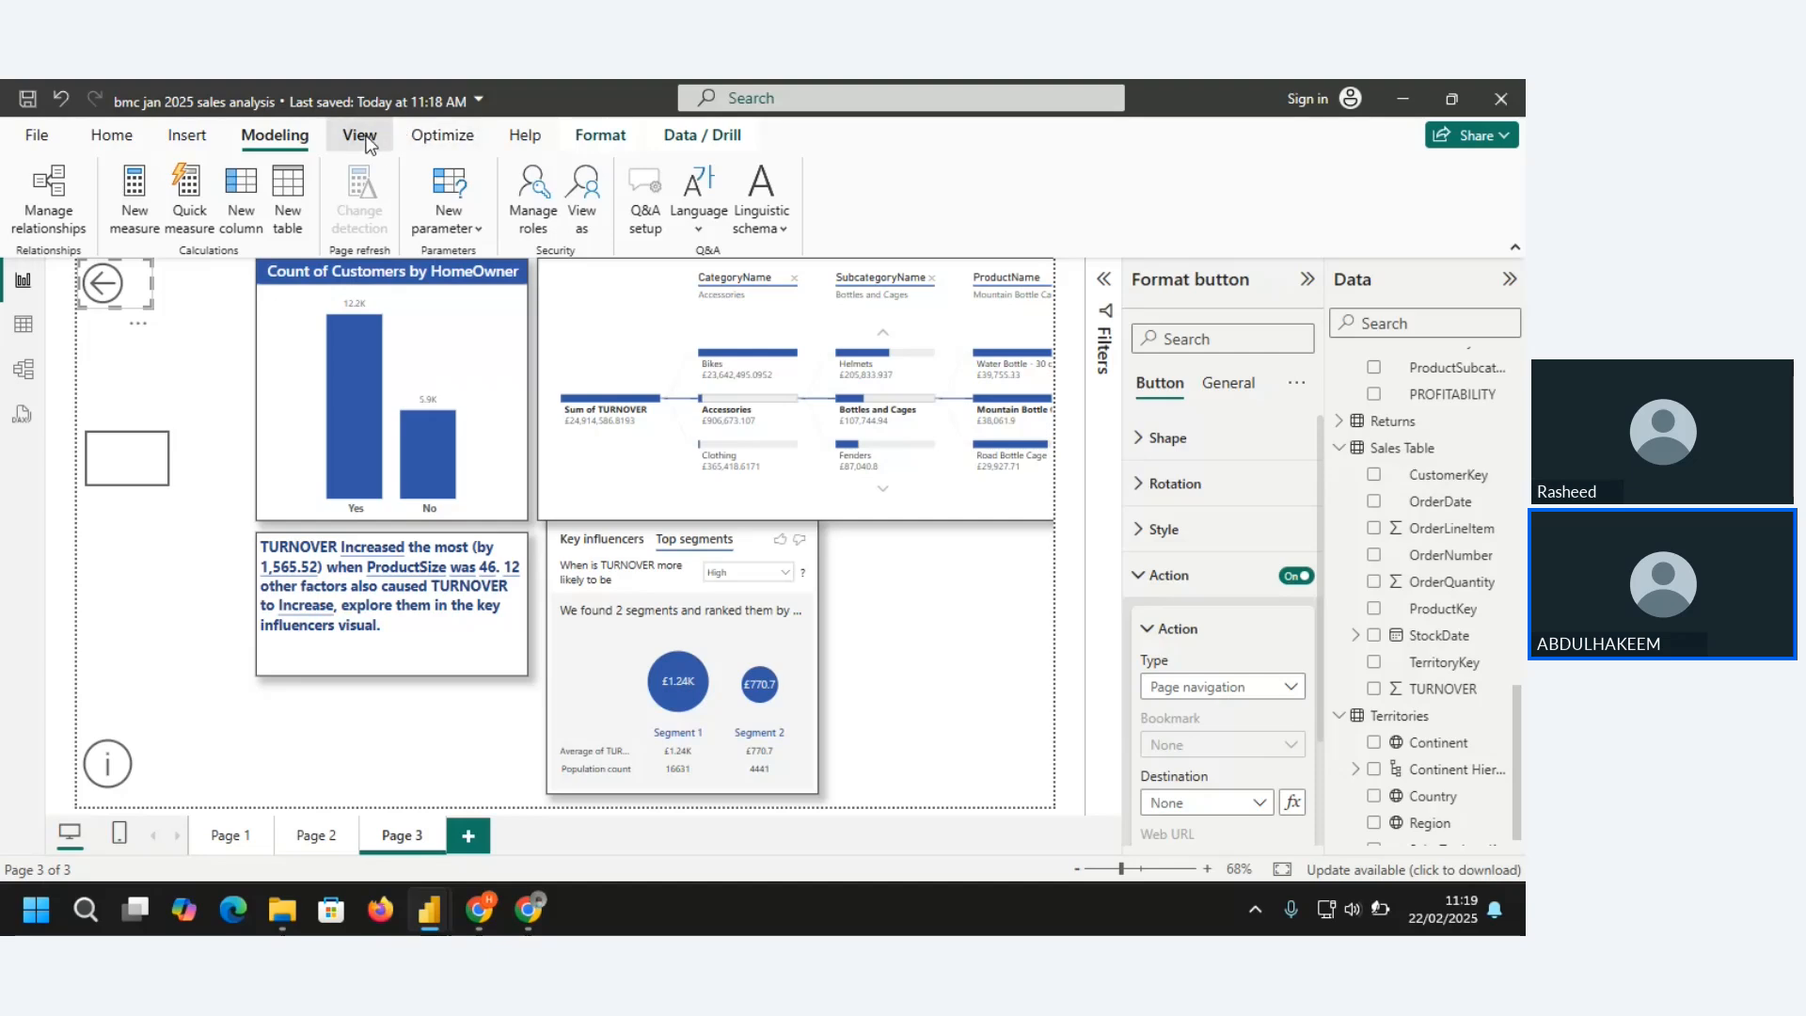
click(452, 133)
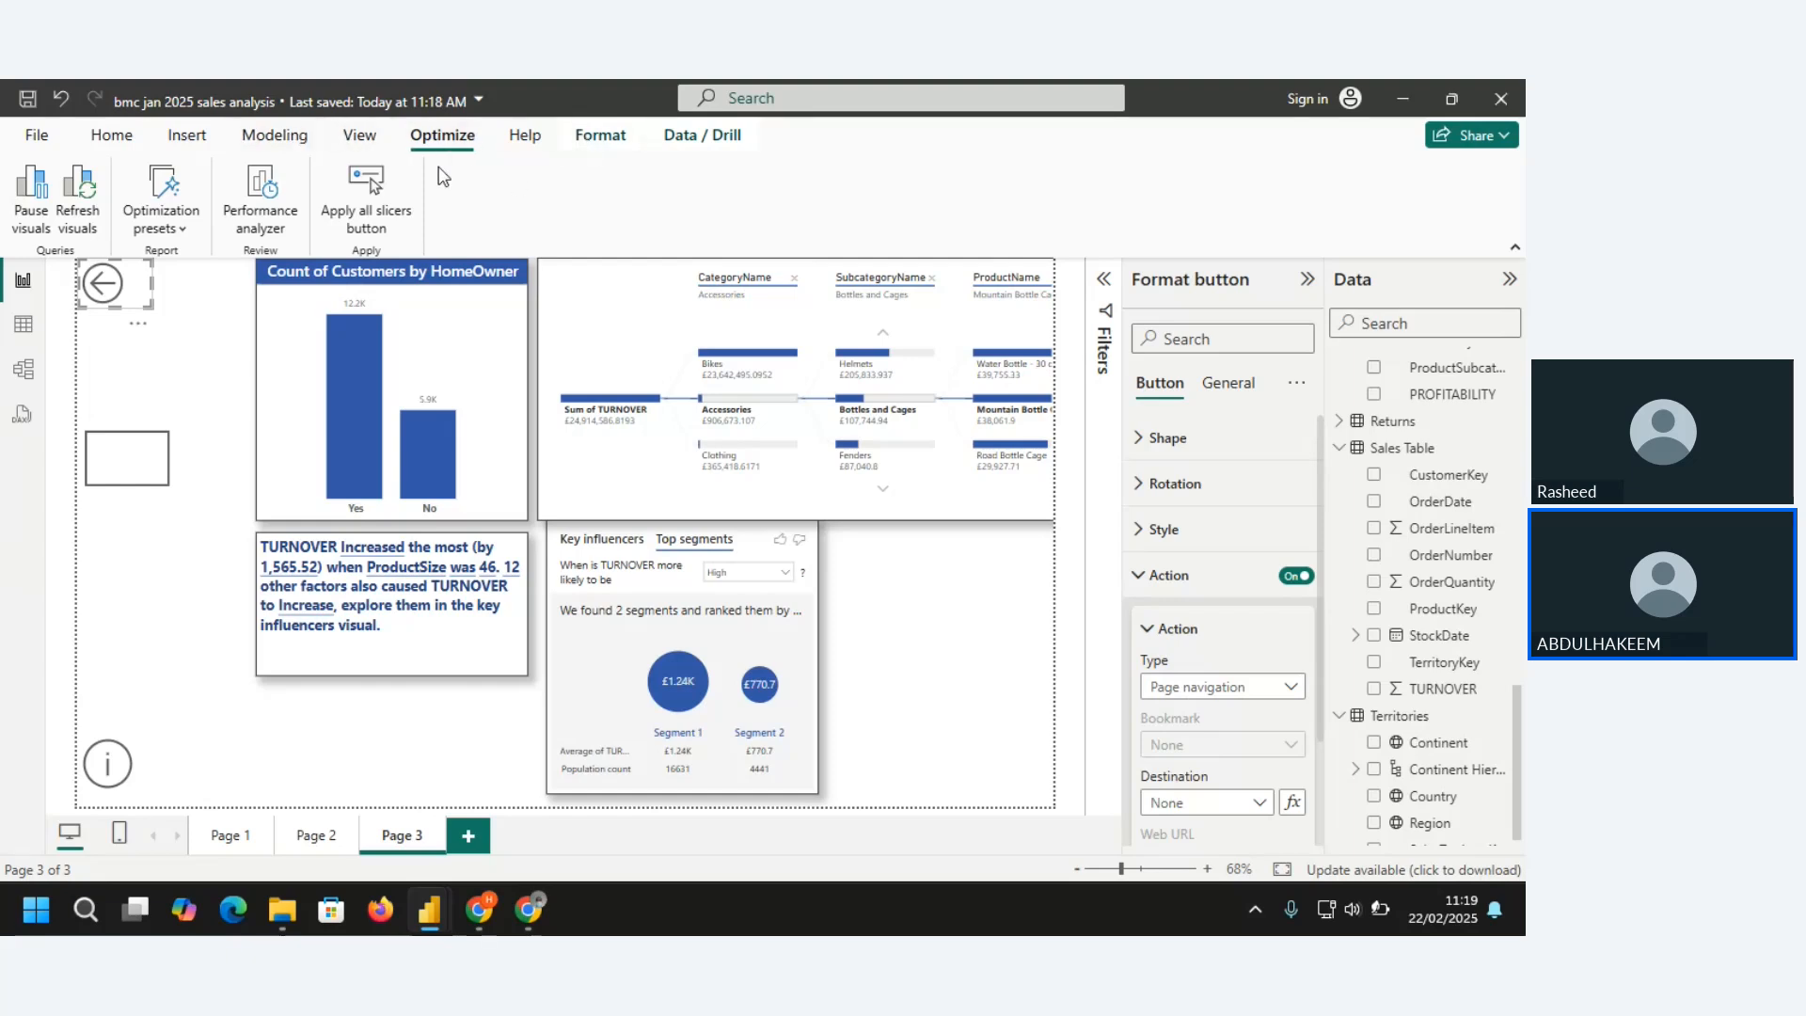
click(948, 681)
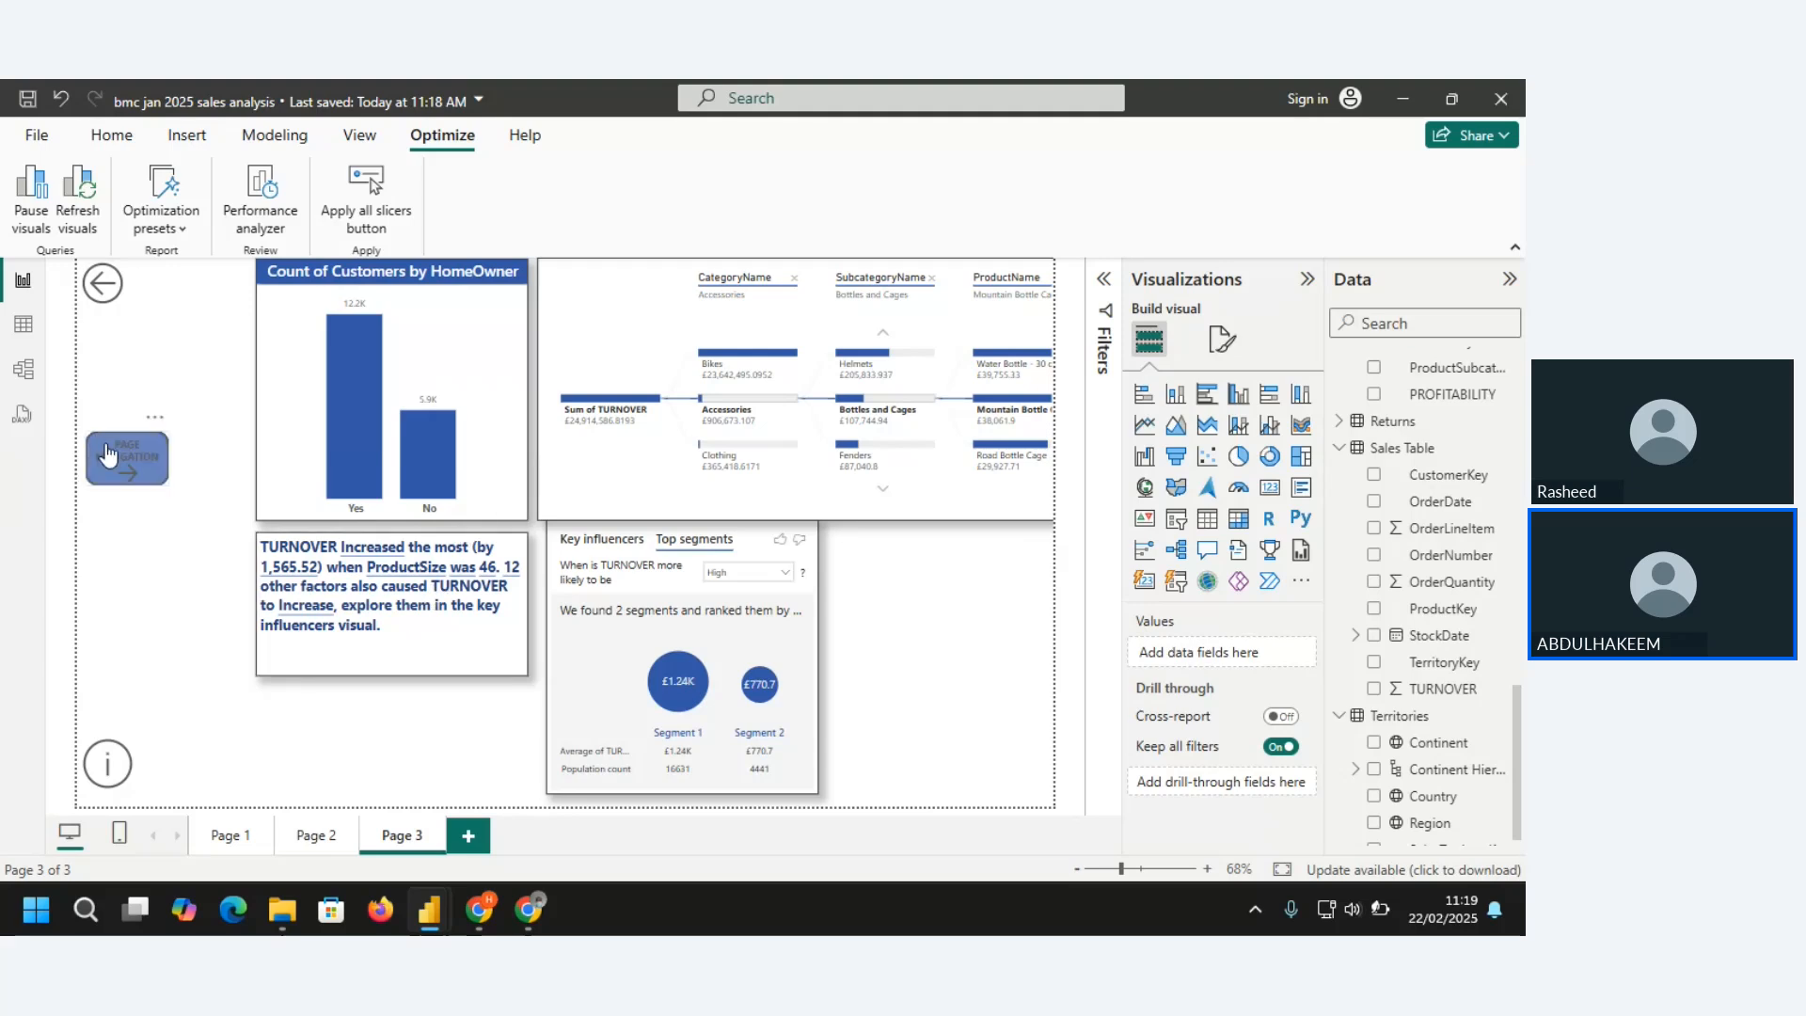
Move the page navigation button slightly up toward the page's left edge and make it narrower and taller
drag(111, 353, 118, 474)
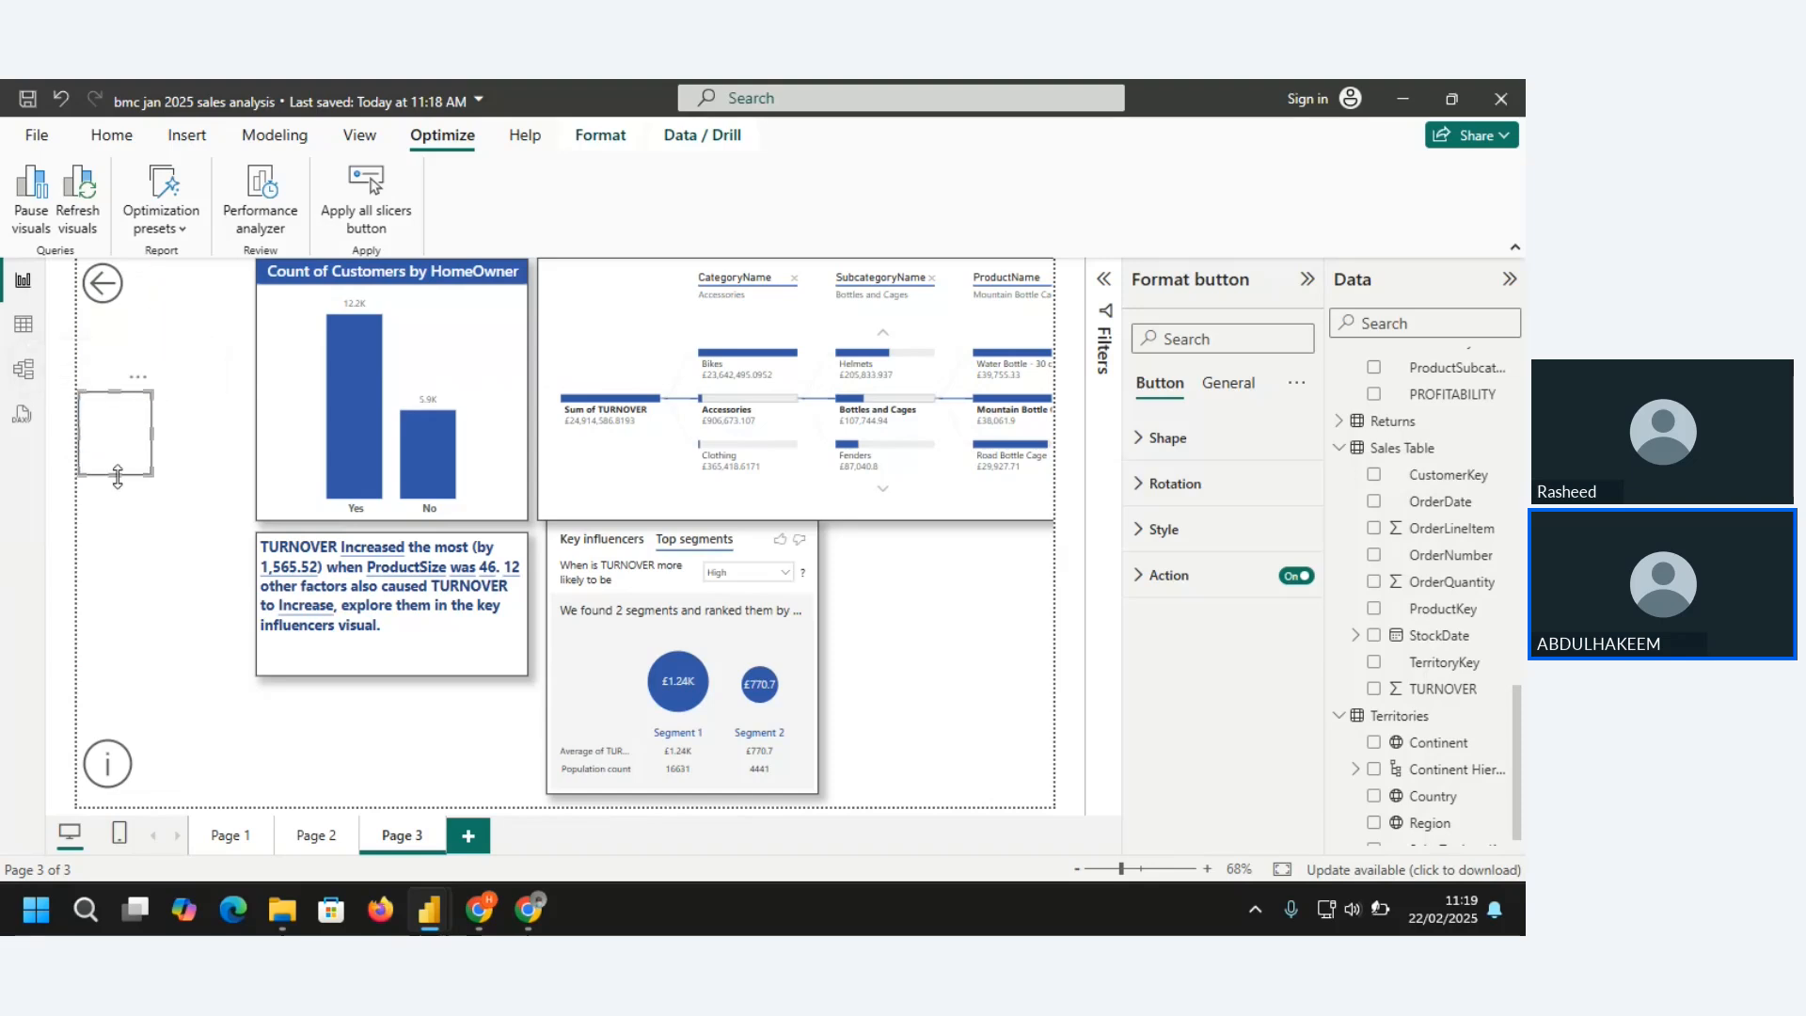
click(160, 526)
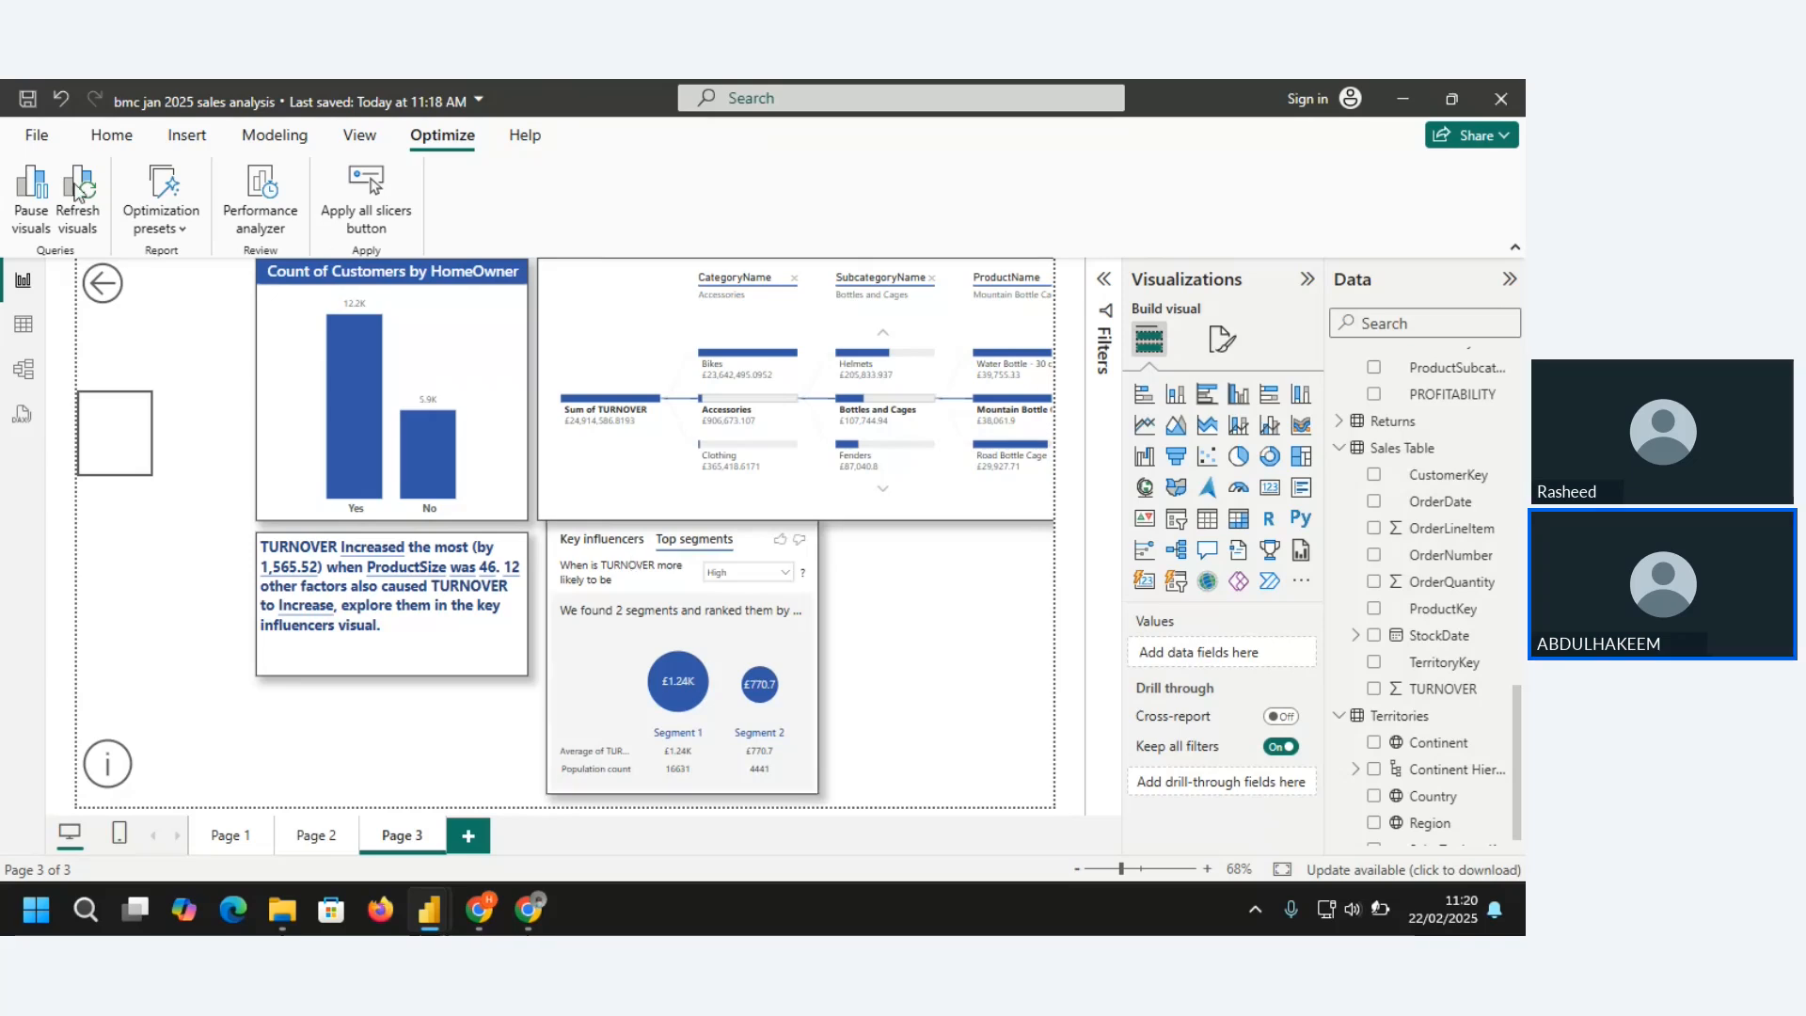
On Page 2, widen the product sales matrix below the map until its right edge lines up with the map's
click(111, 137)
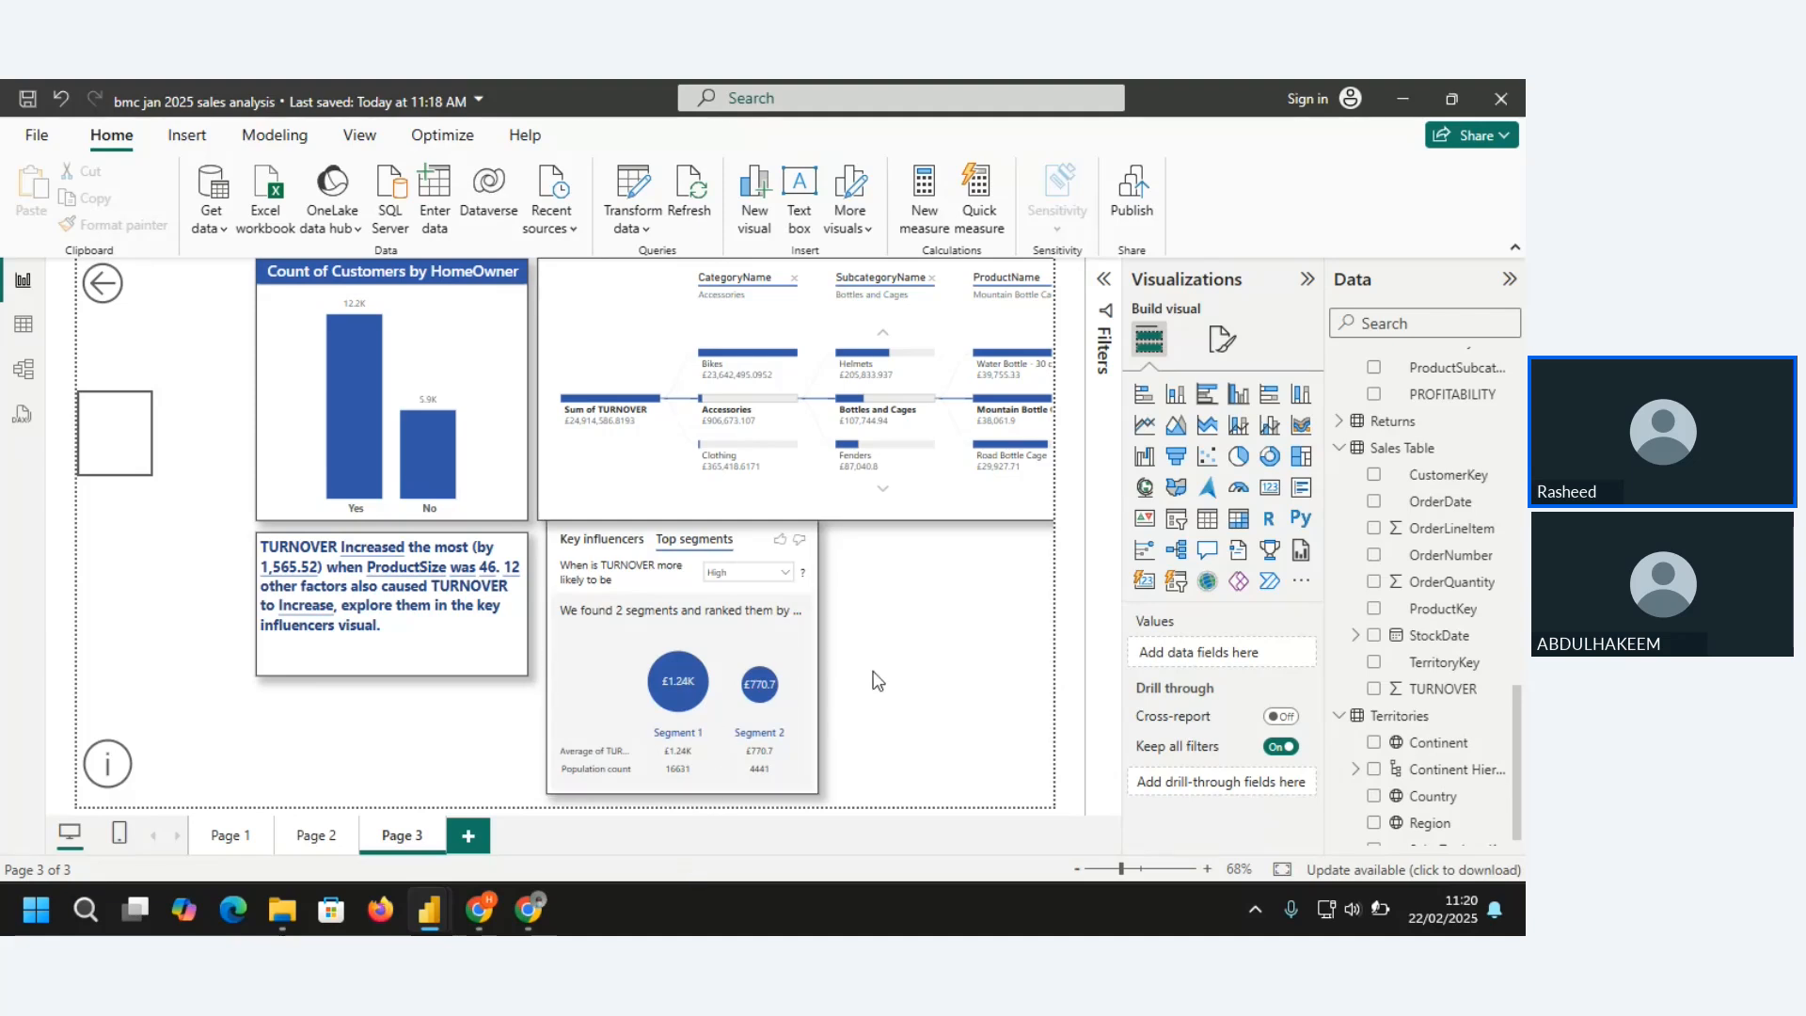
click(282, 836)
click(316, 835)
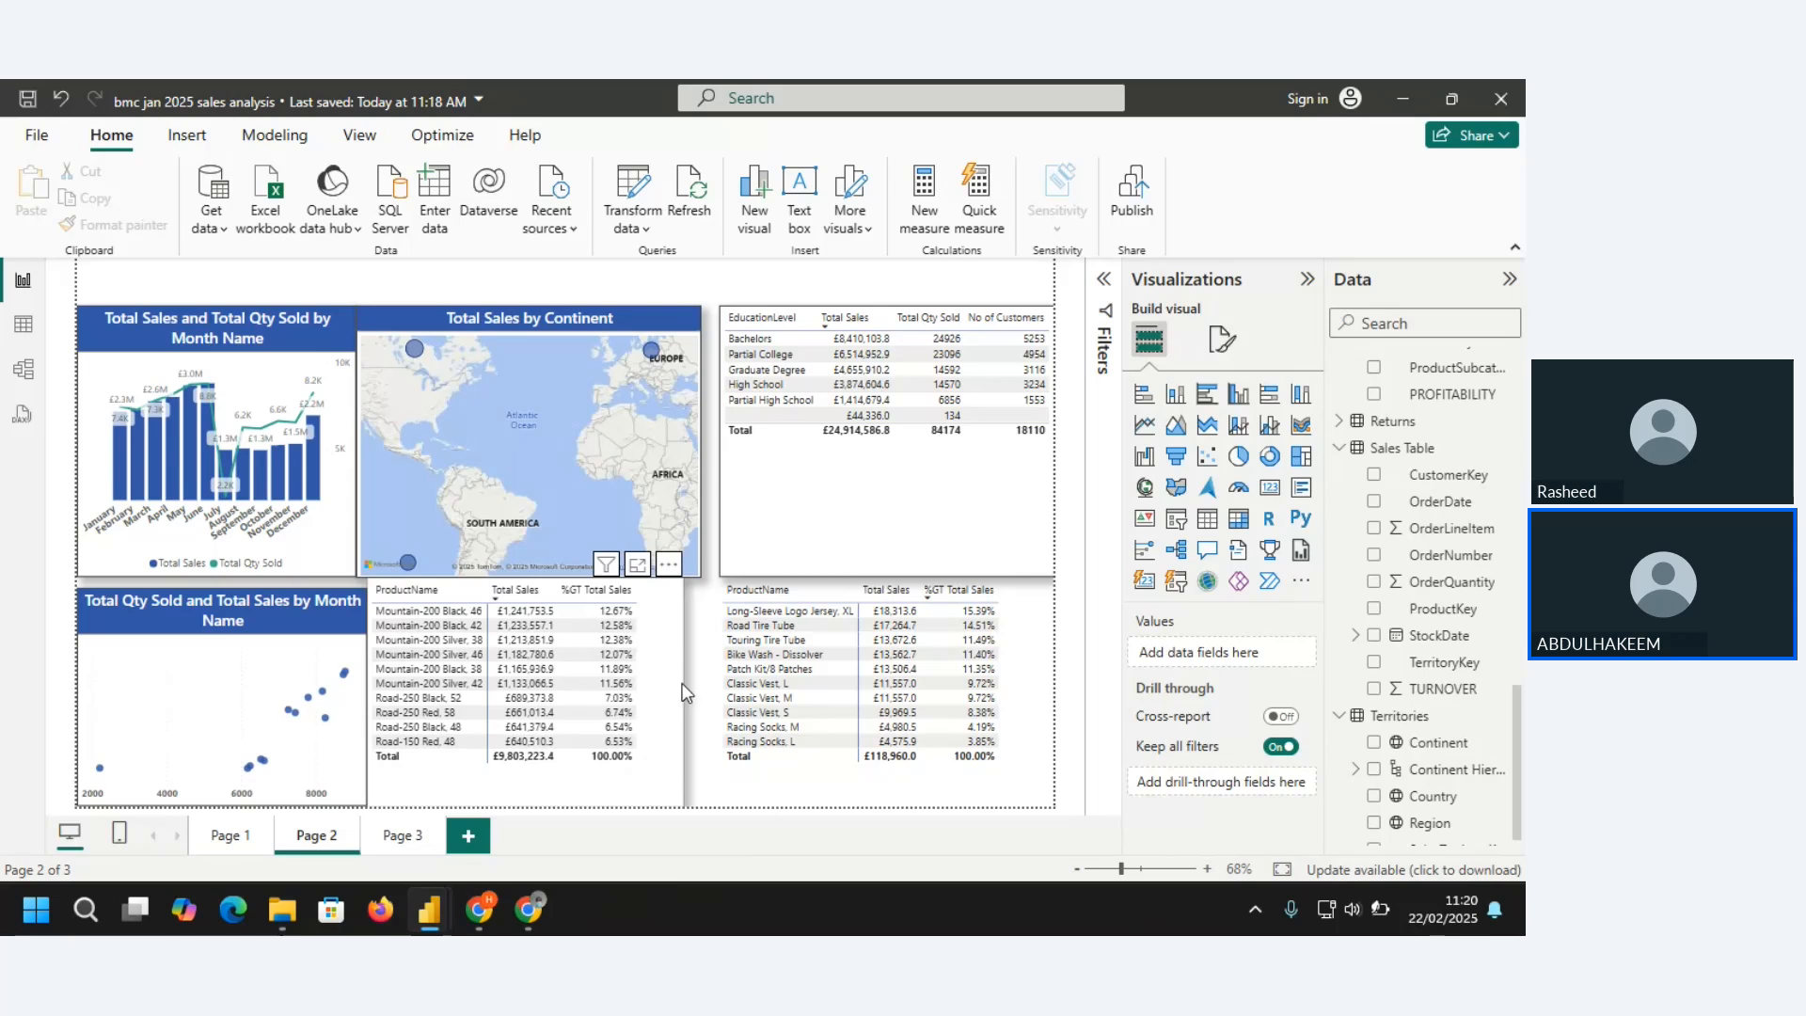
click(682, 693)
drag(683, 694, 709, 707)
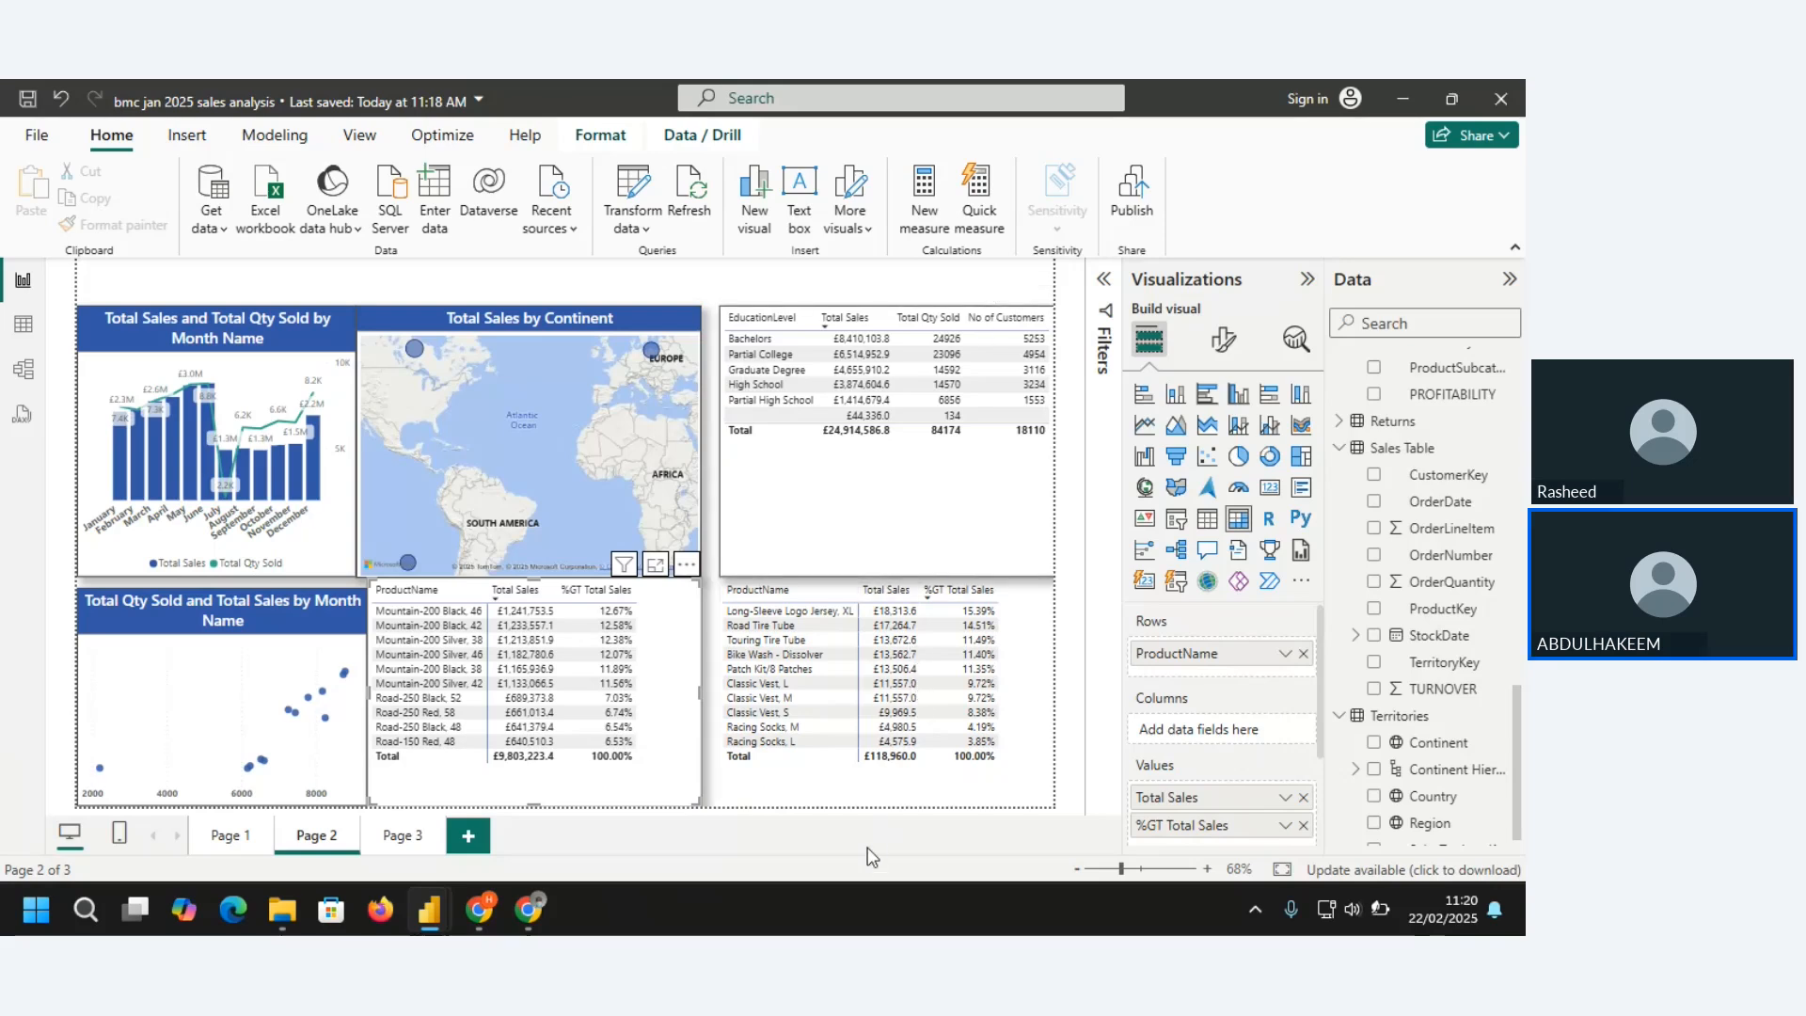
Select the product sales matrix below the education table and collapse the All Dax, Calendar and Customers tables in the field list
click(849, 786)
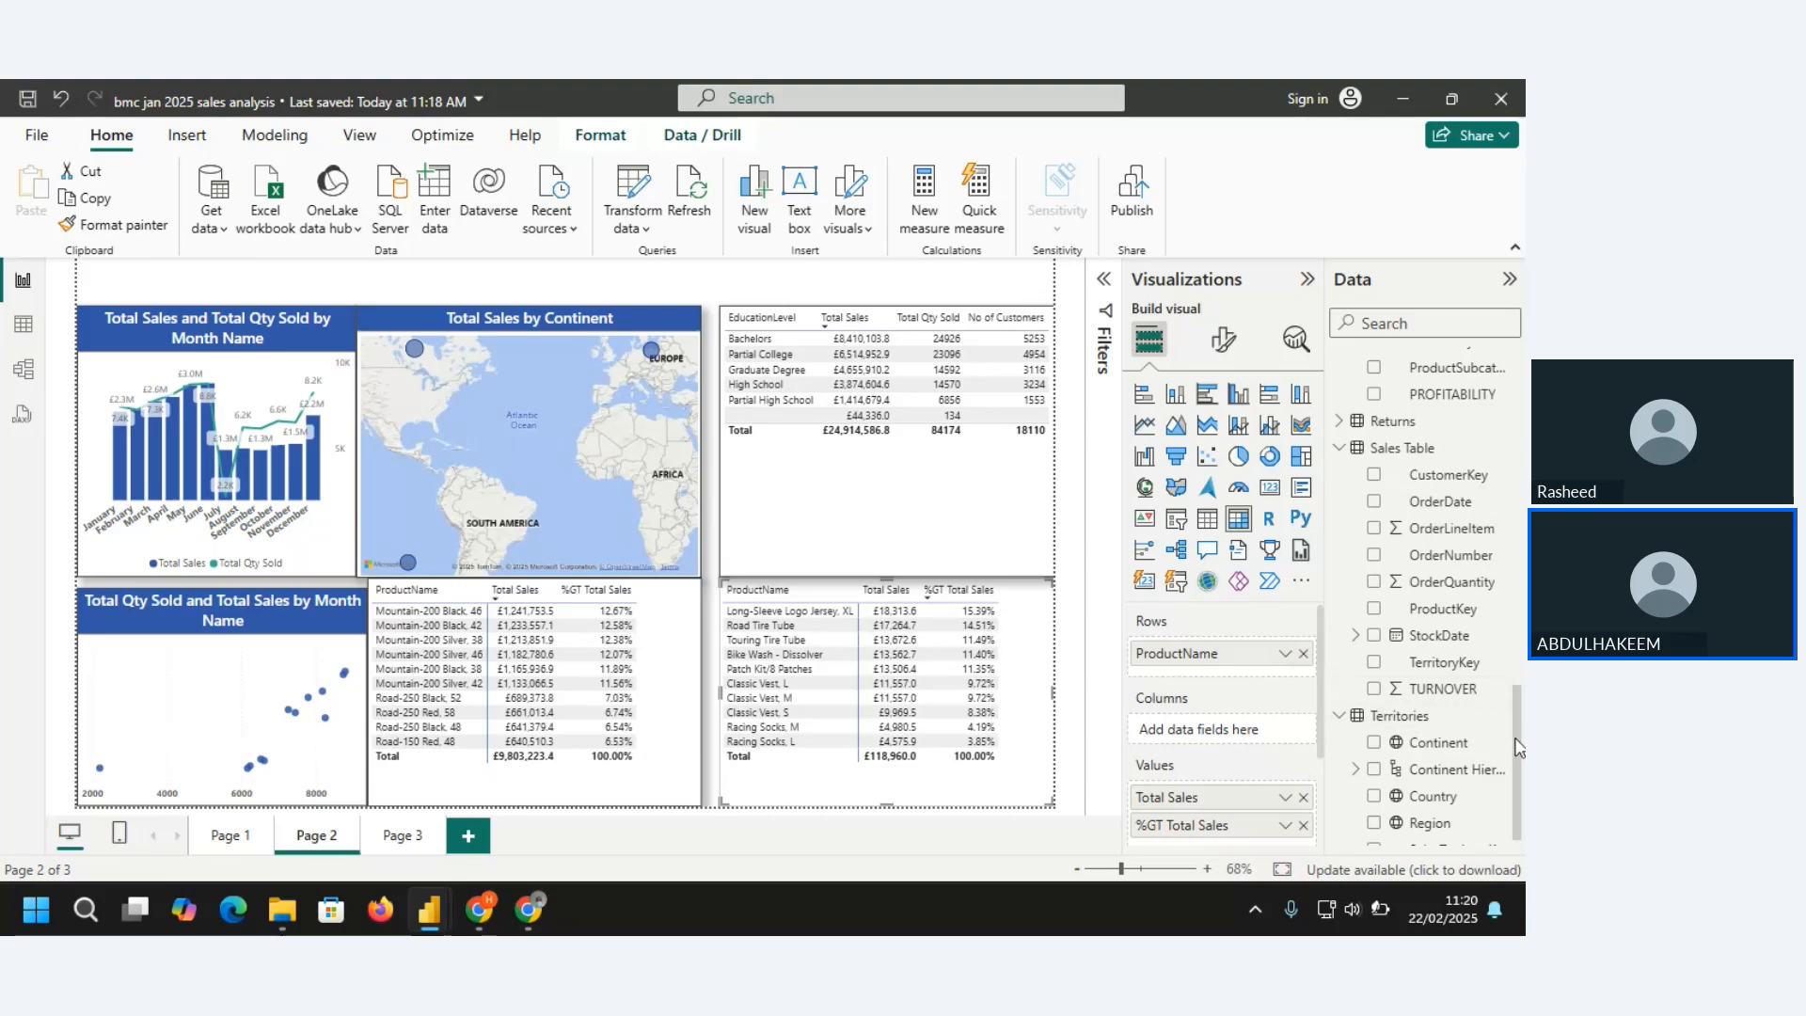
drag(1516, 703, 1510, 392)
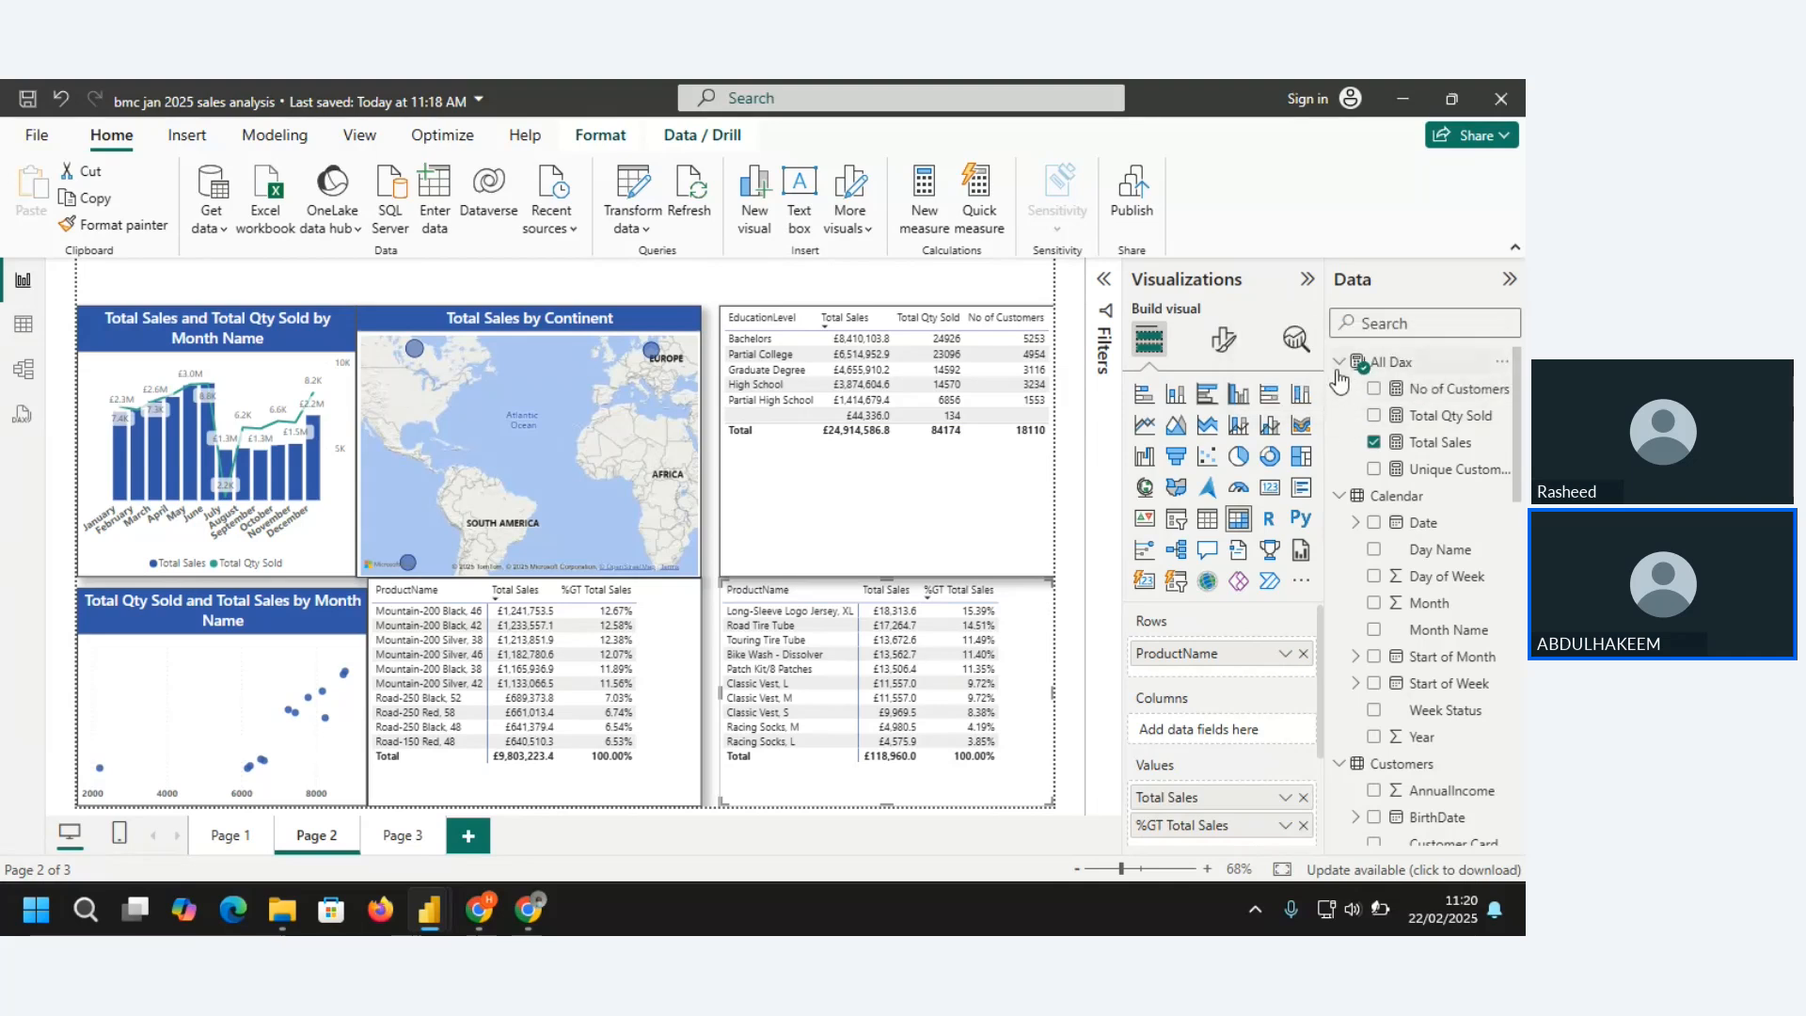
click(1339, 365)
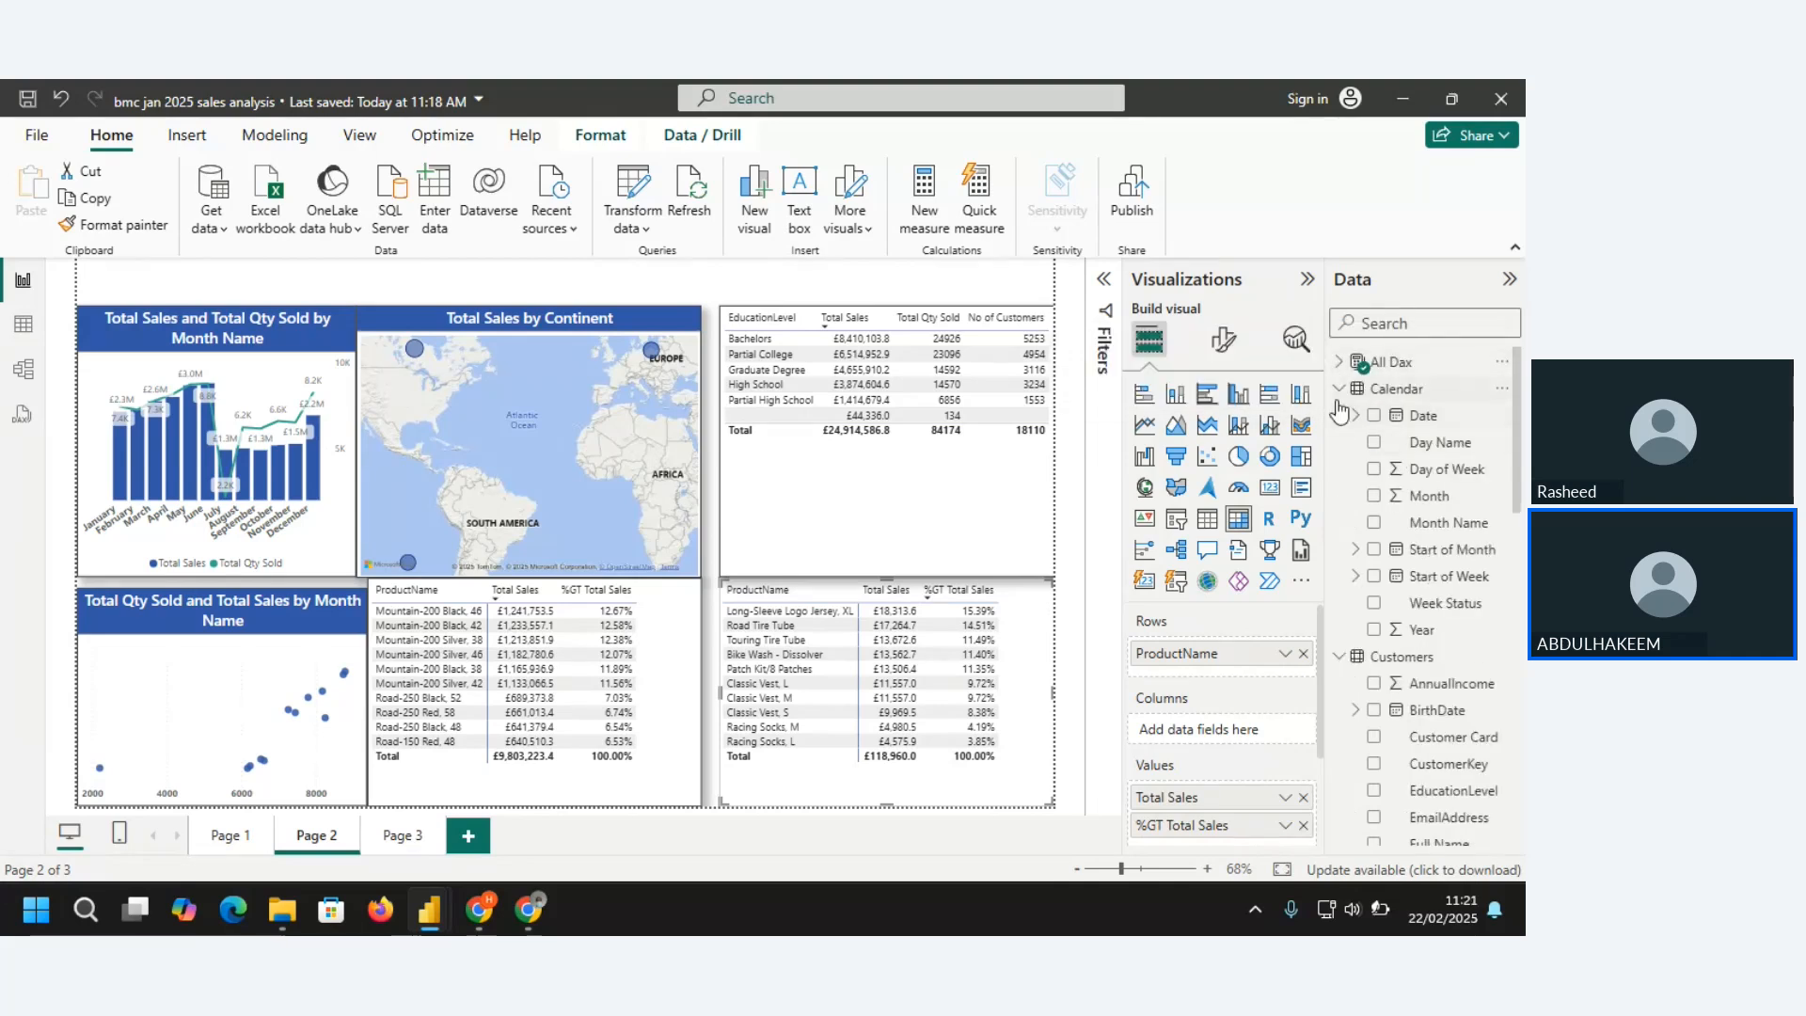
click(1340, 390)
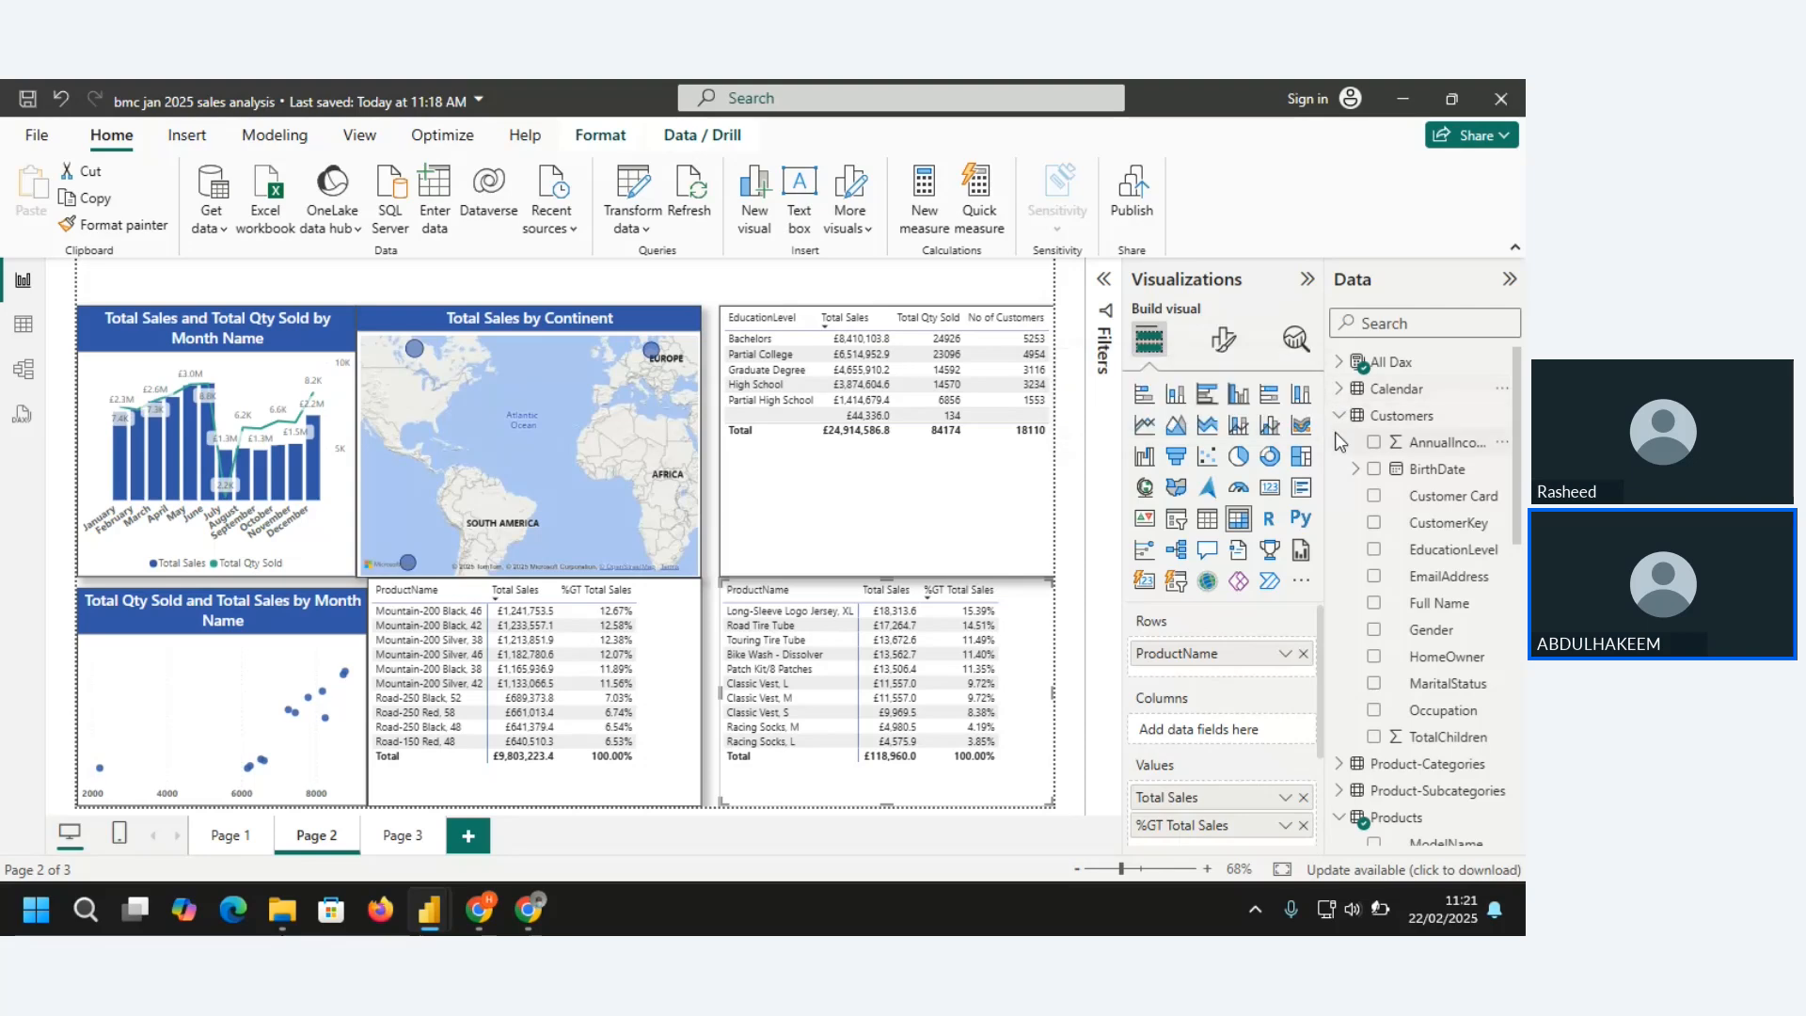
click(1339, 417)
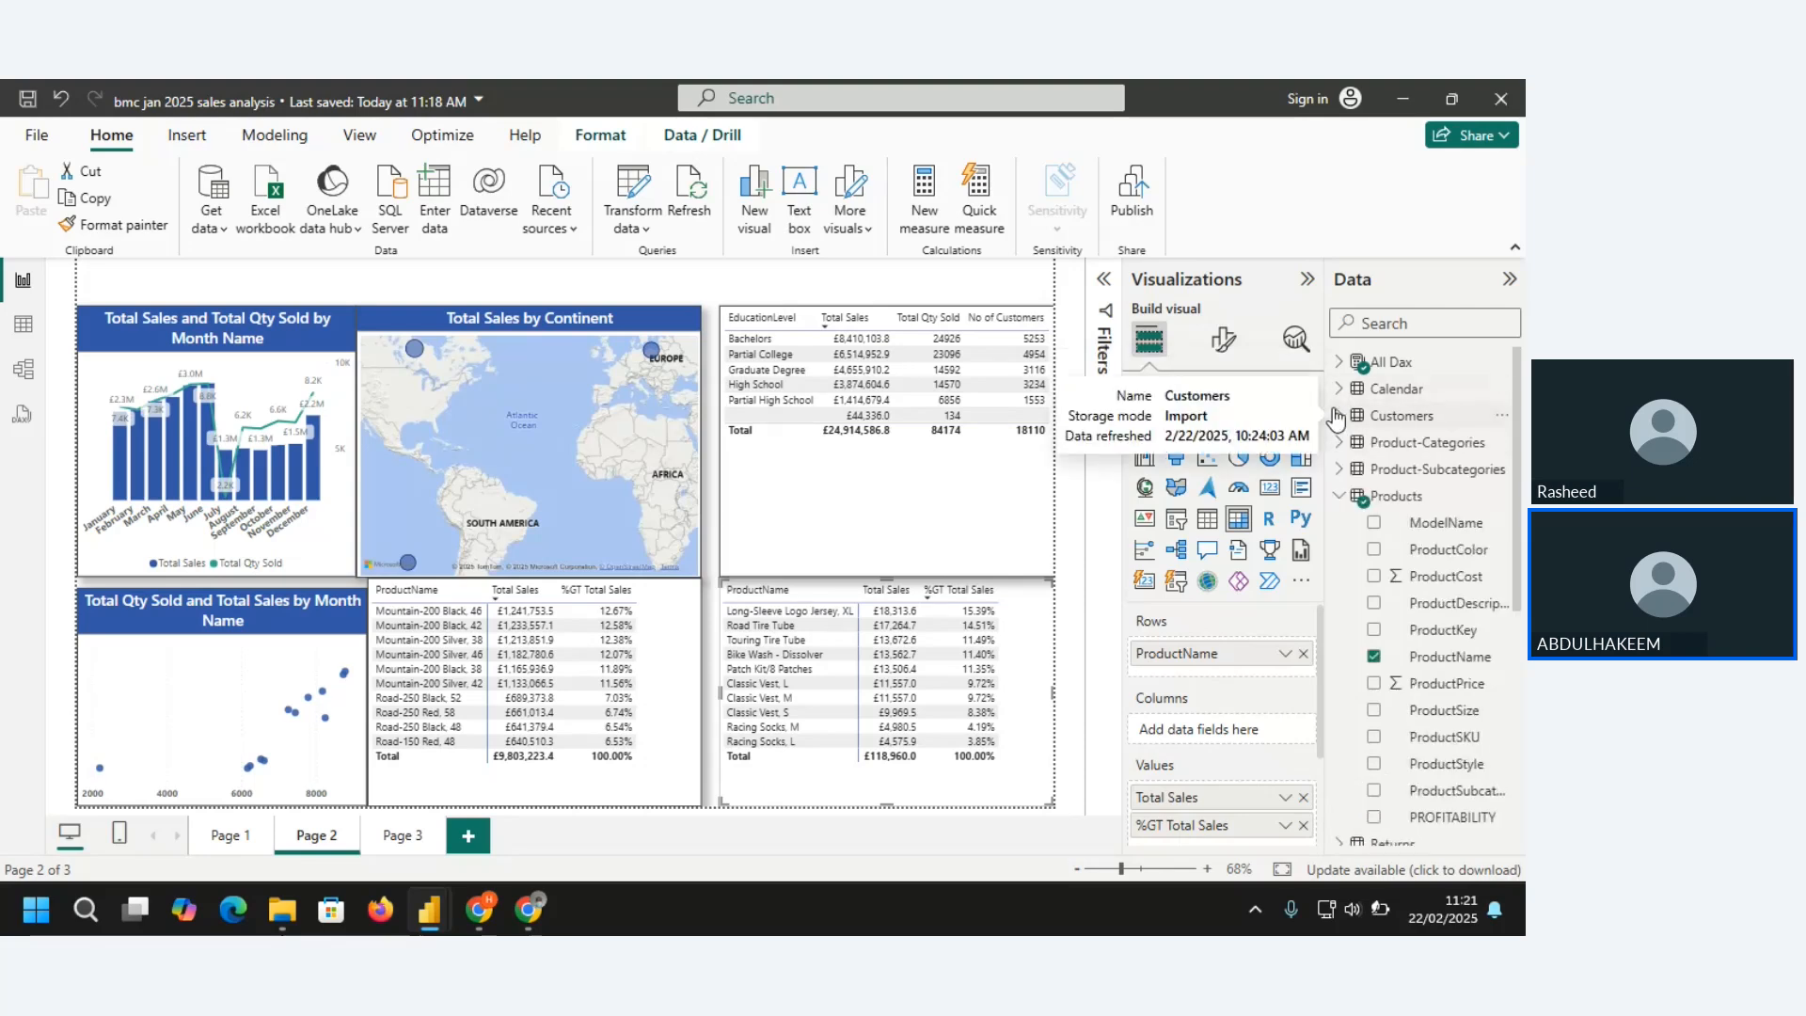
View the Calendar table's rows in Table view
click(23, 324)
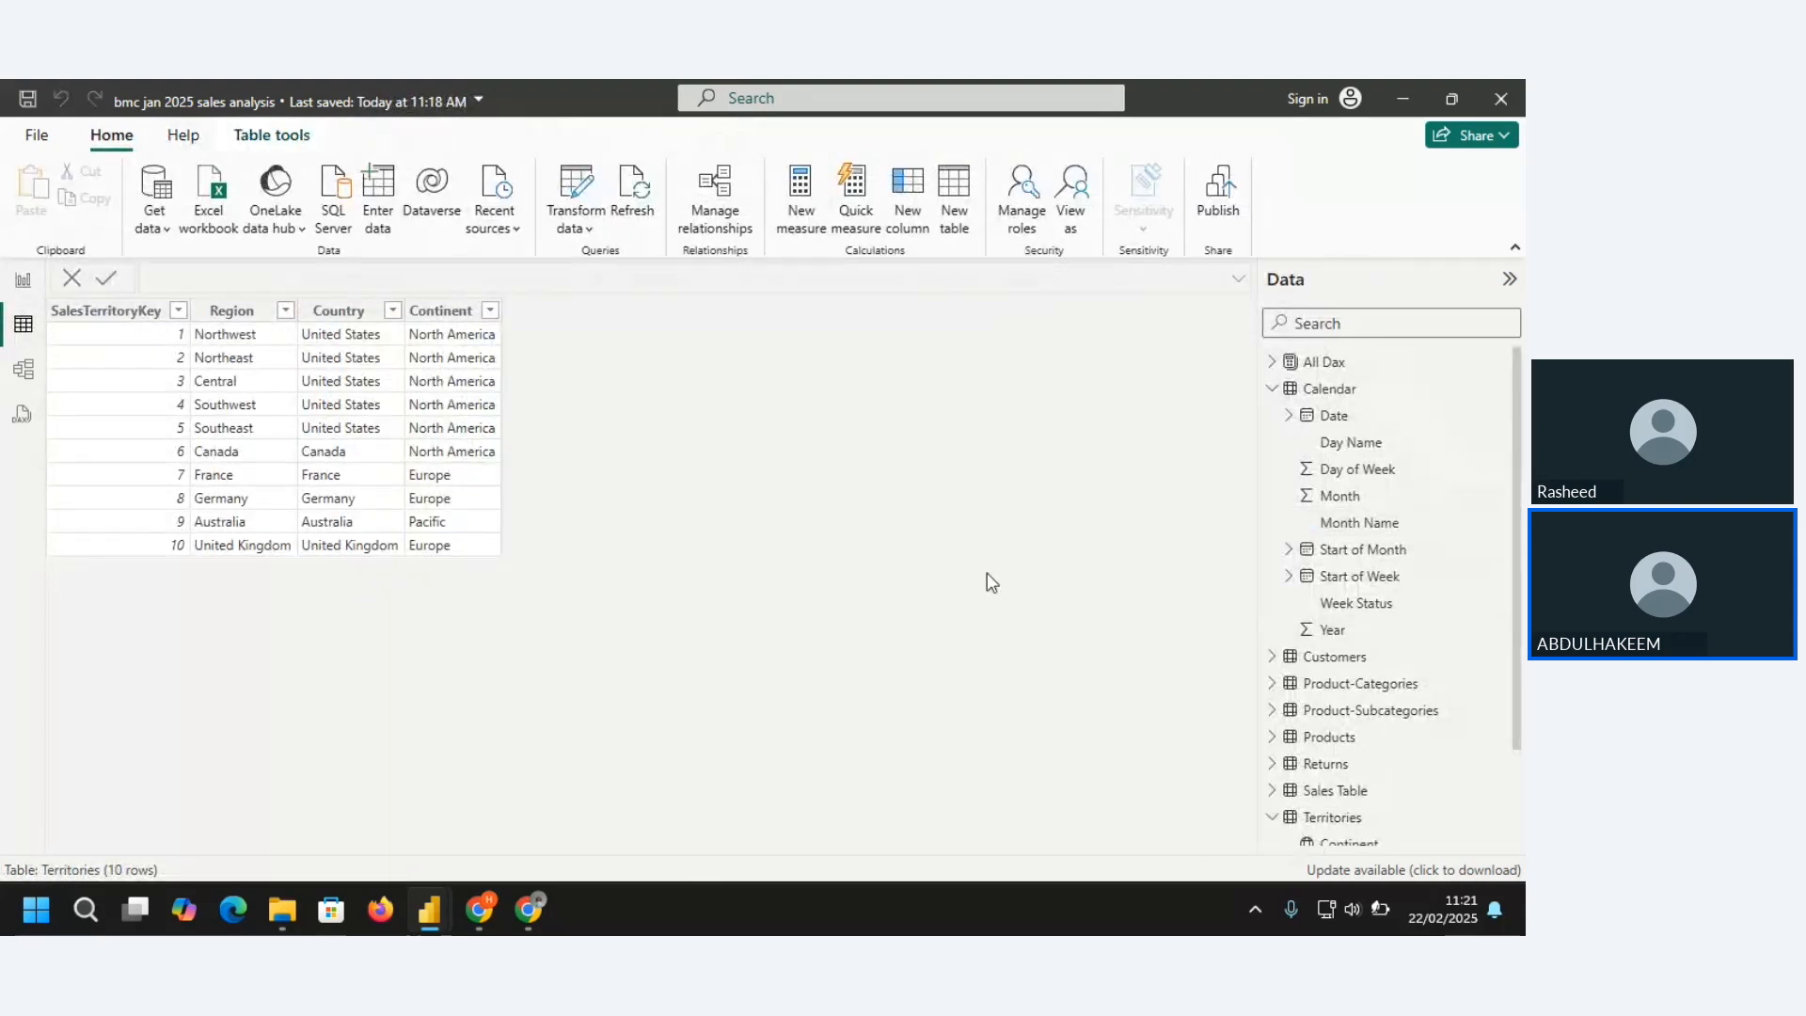
click(1321, 388)
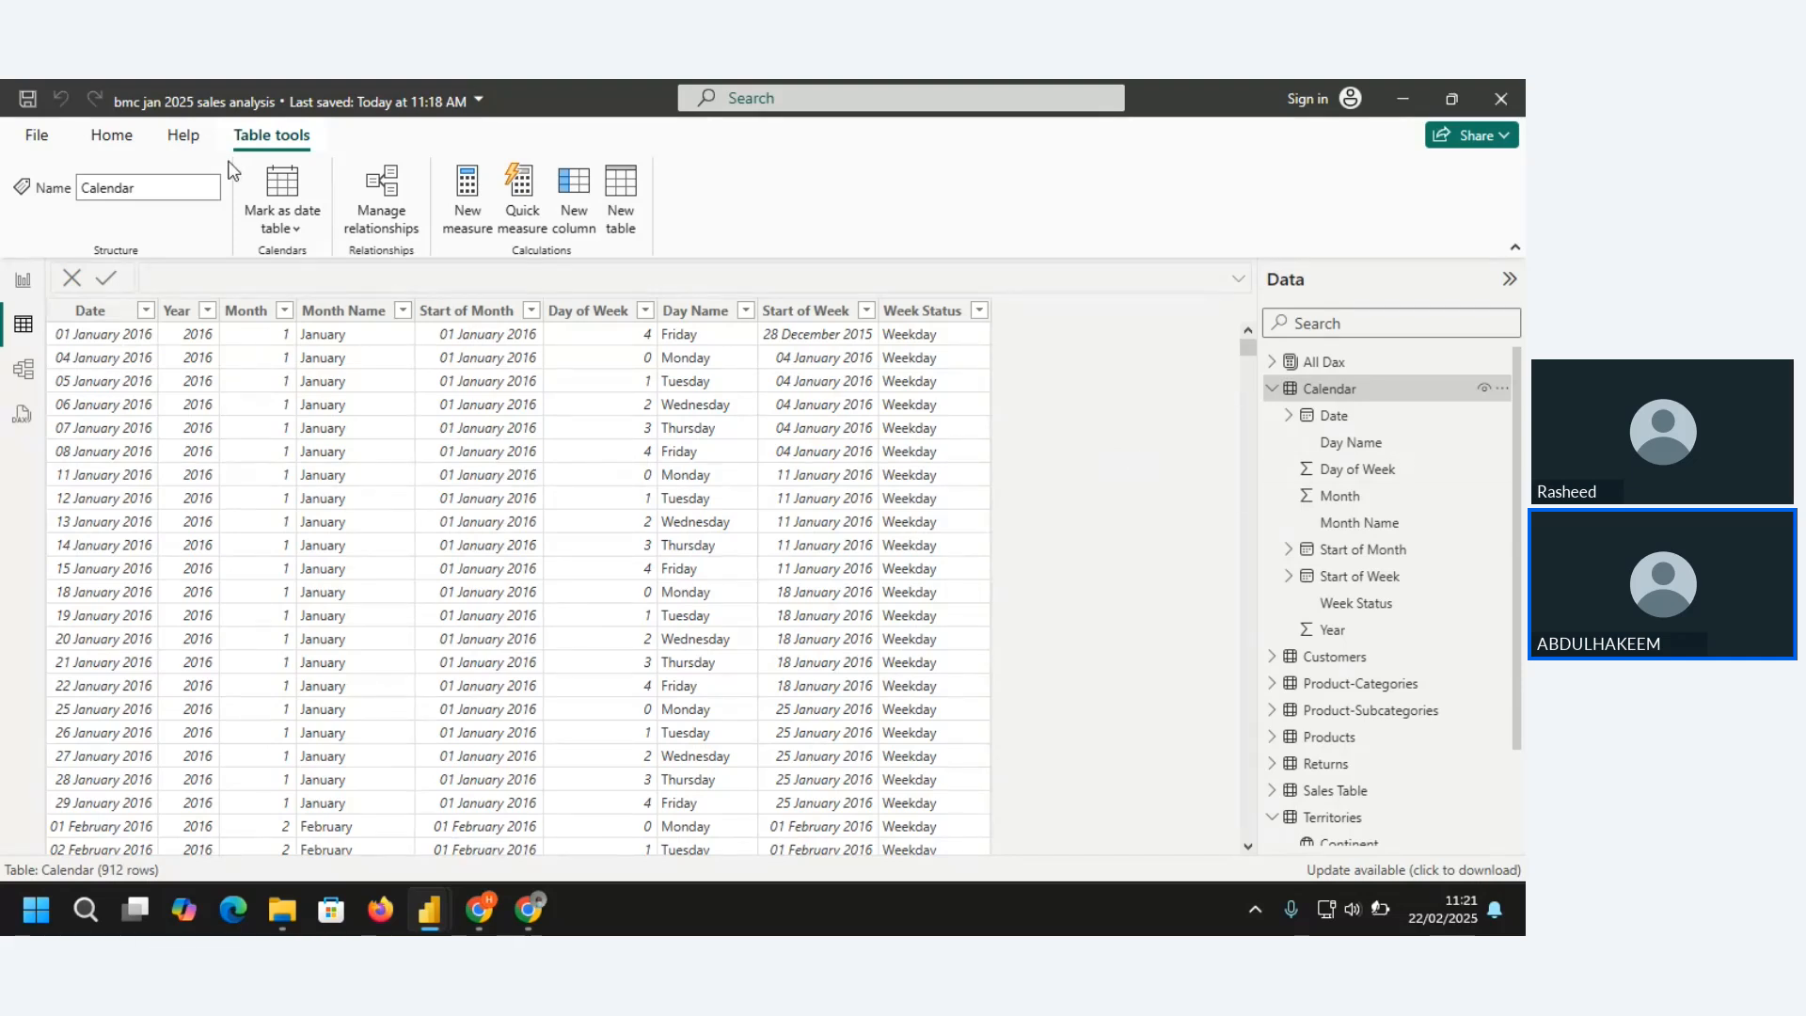
click(184, 136)
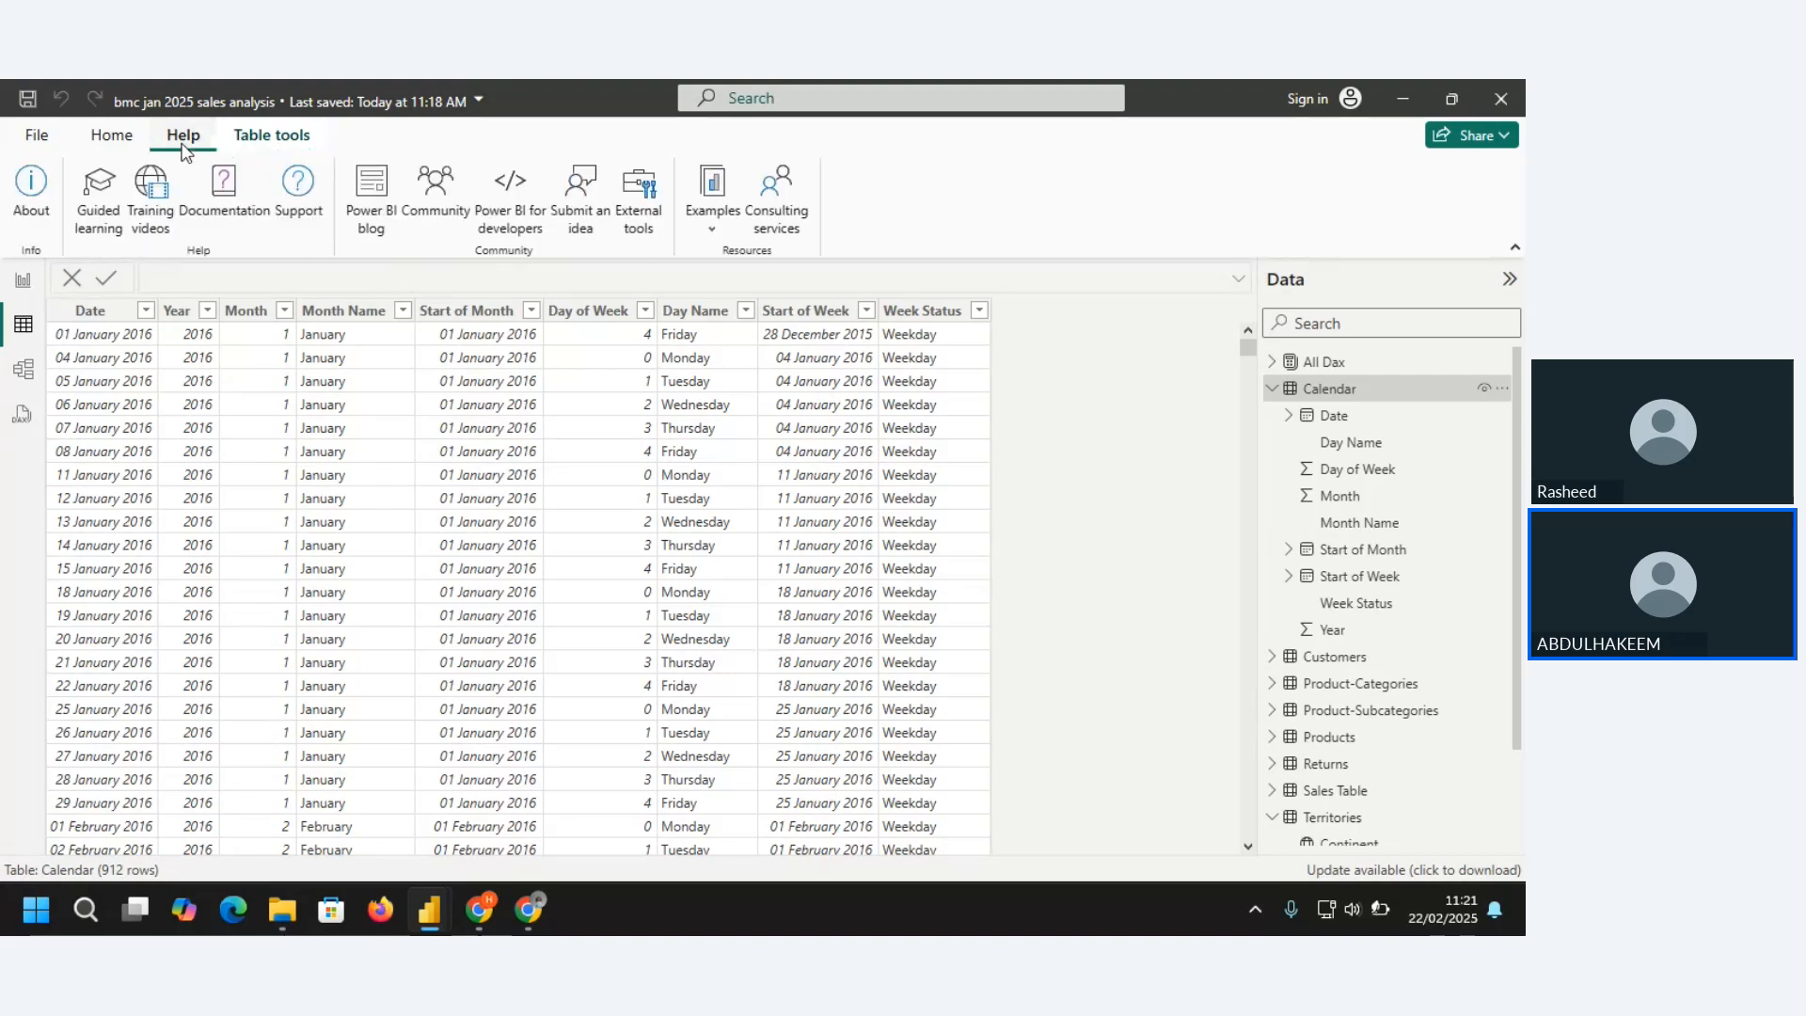
click(35, 139)
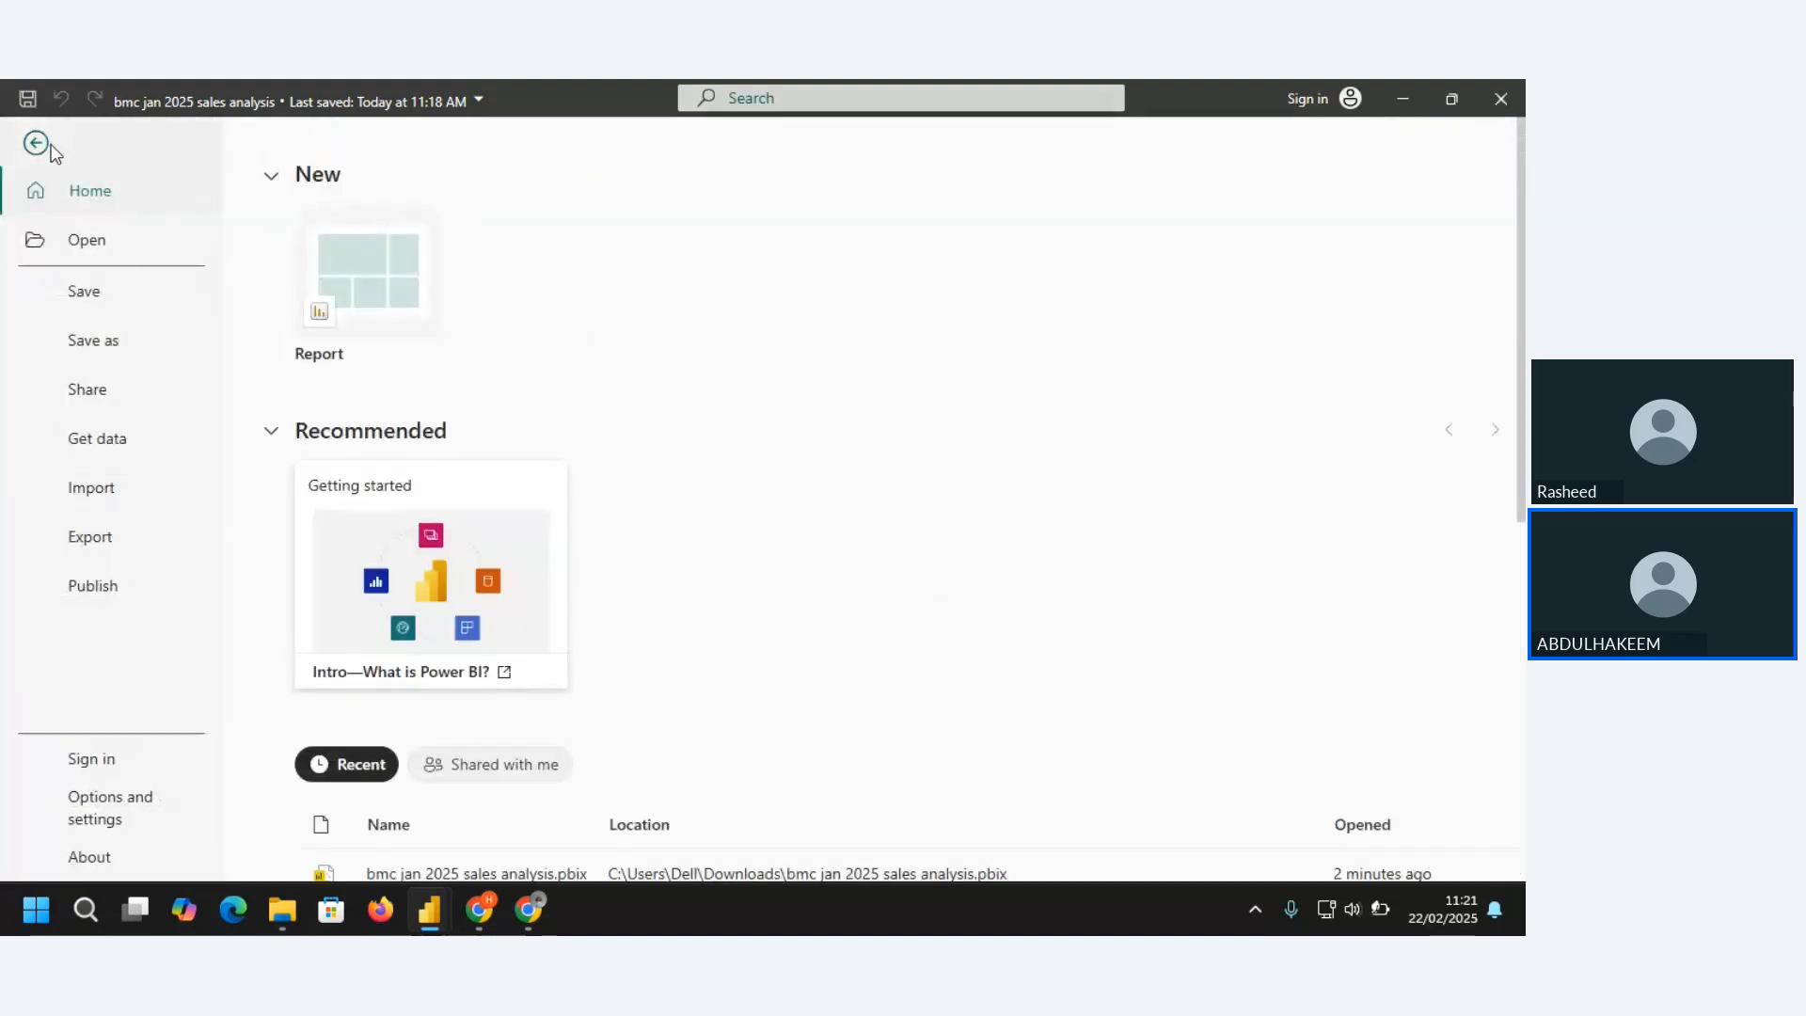
click(38, 144)
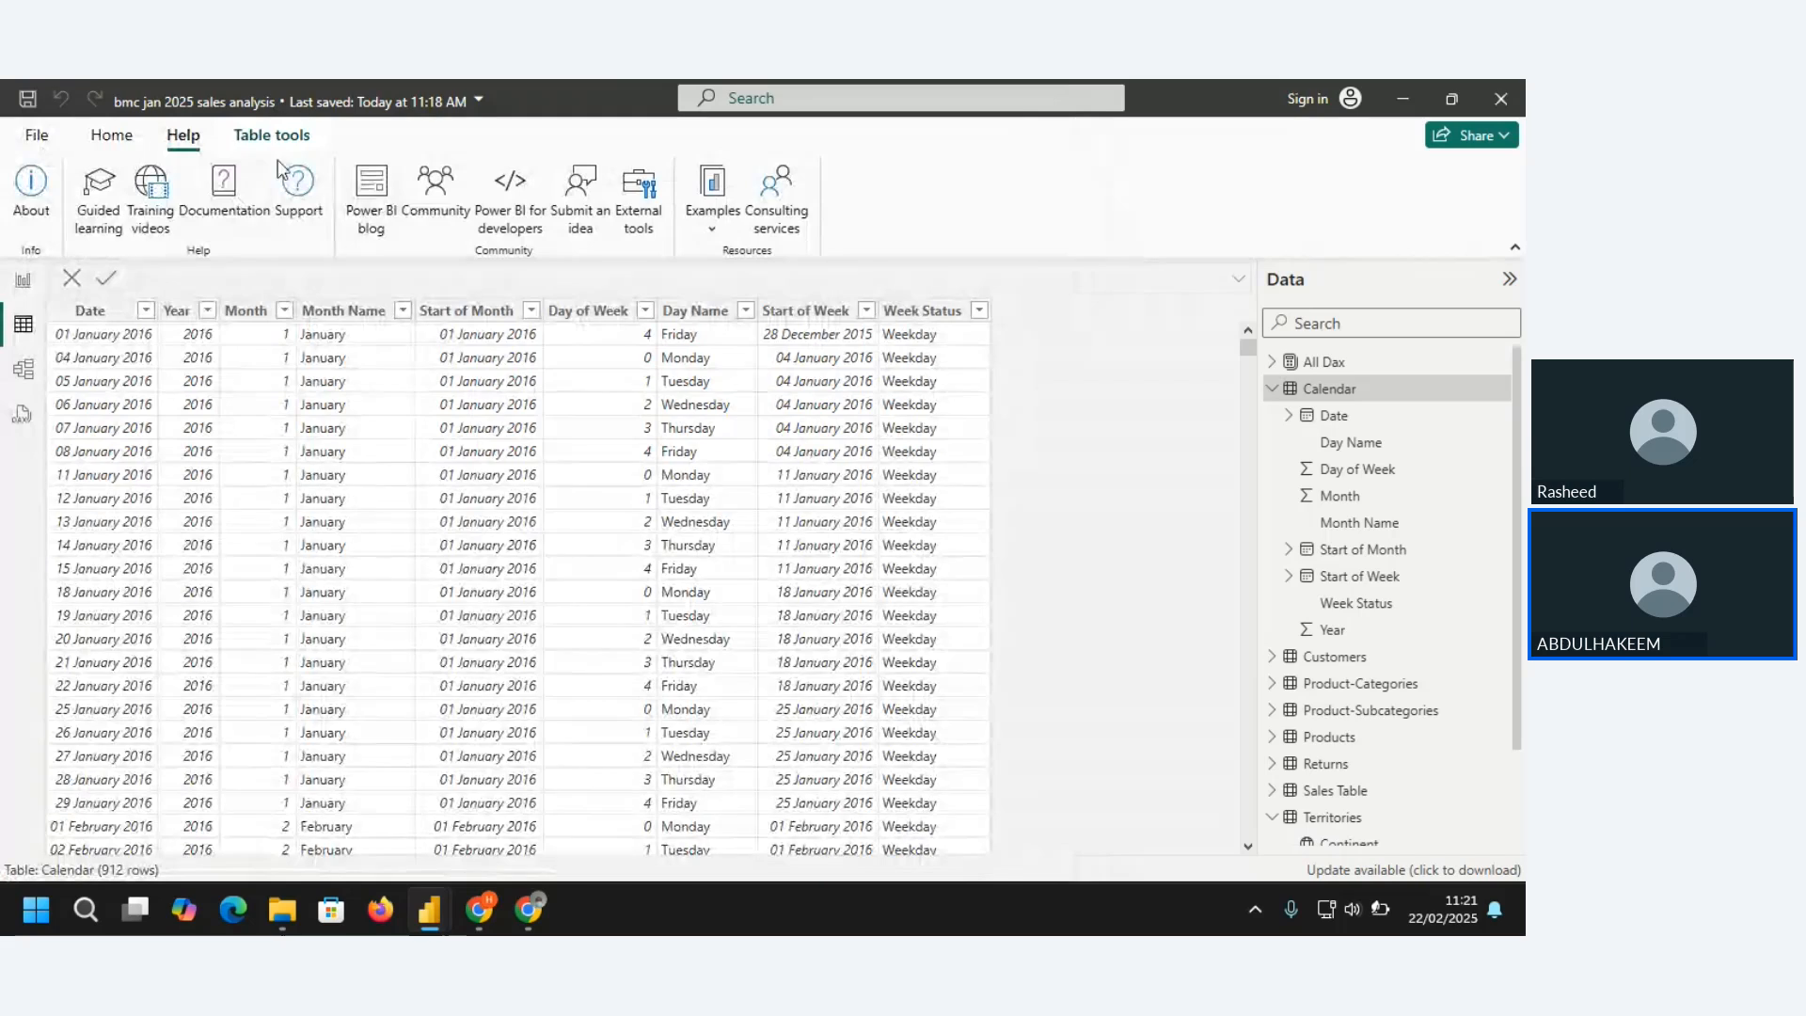
click(127, 141)
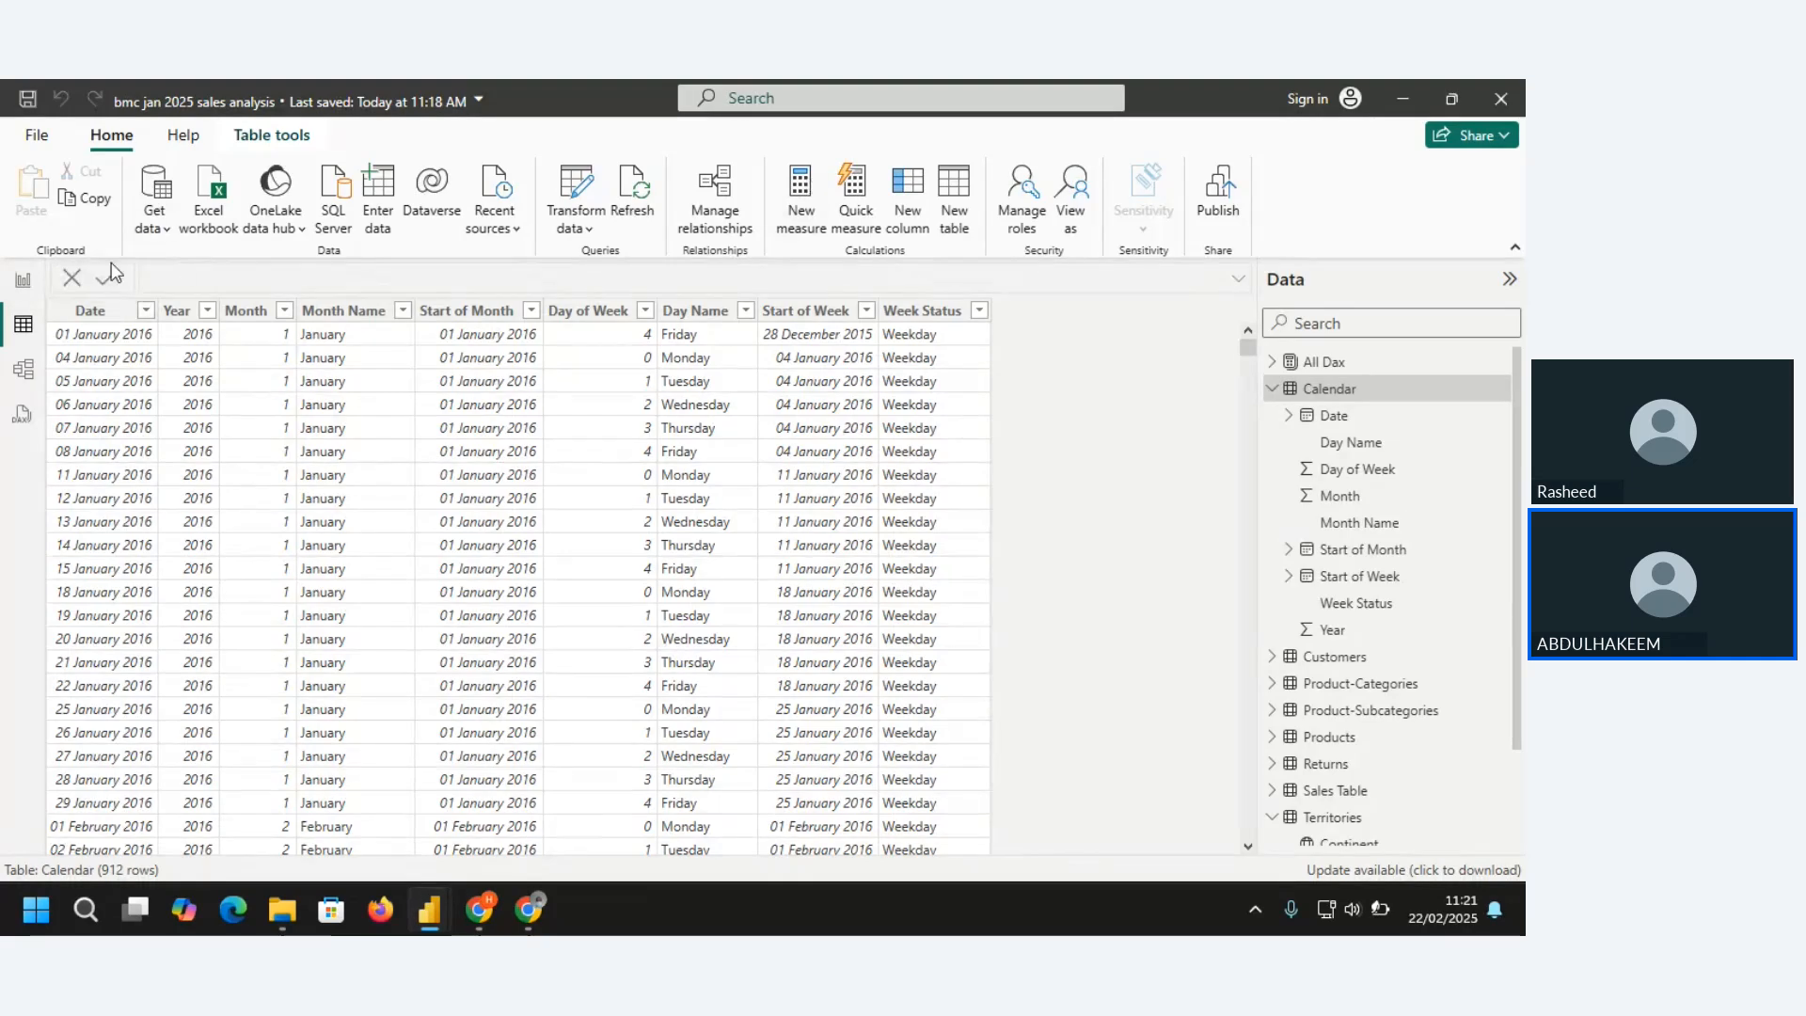
Return to Report view and open the online Power BI documentation from the help resources
click(23, 280)
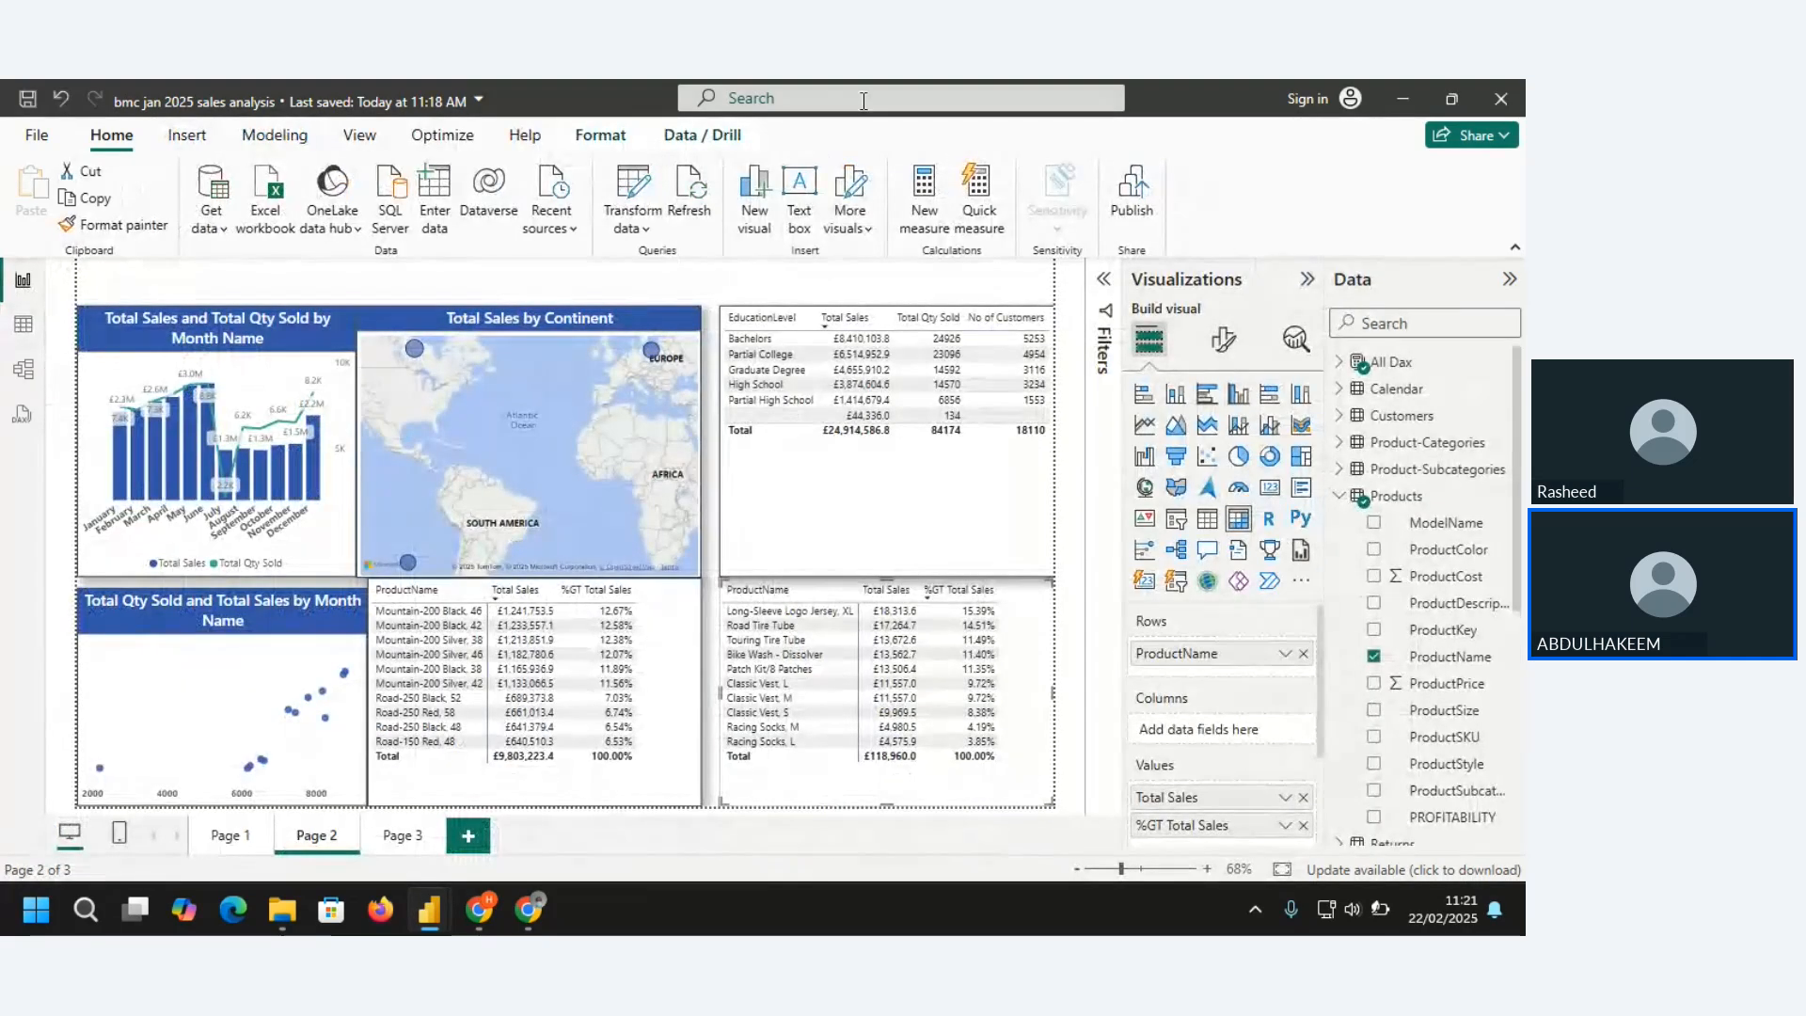
click(526, 138)
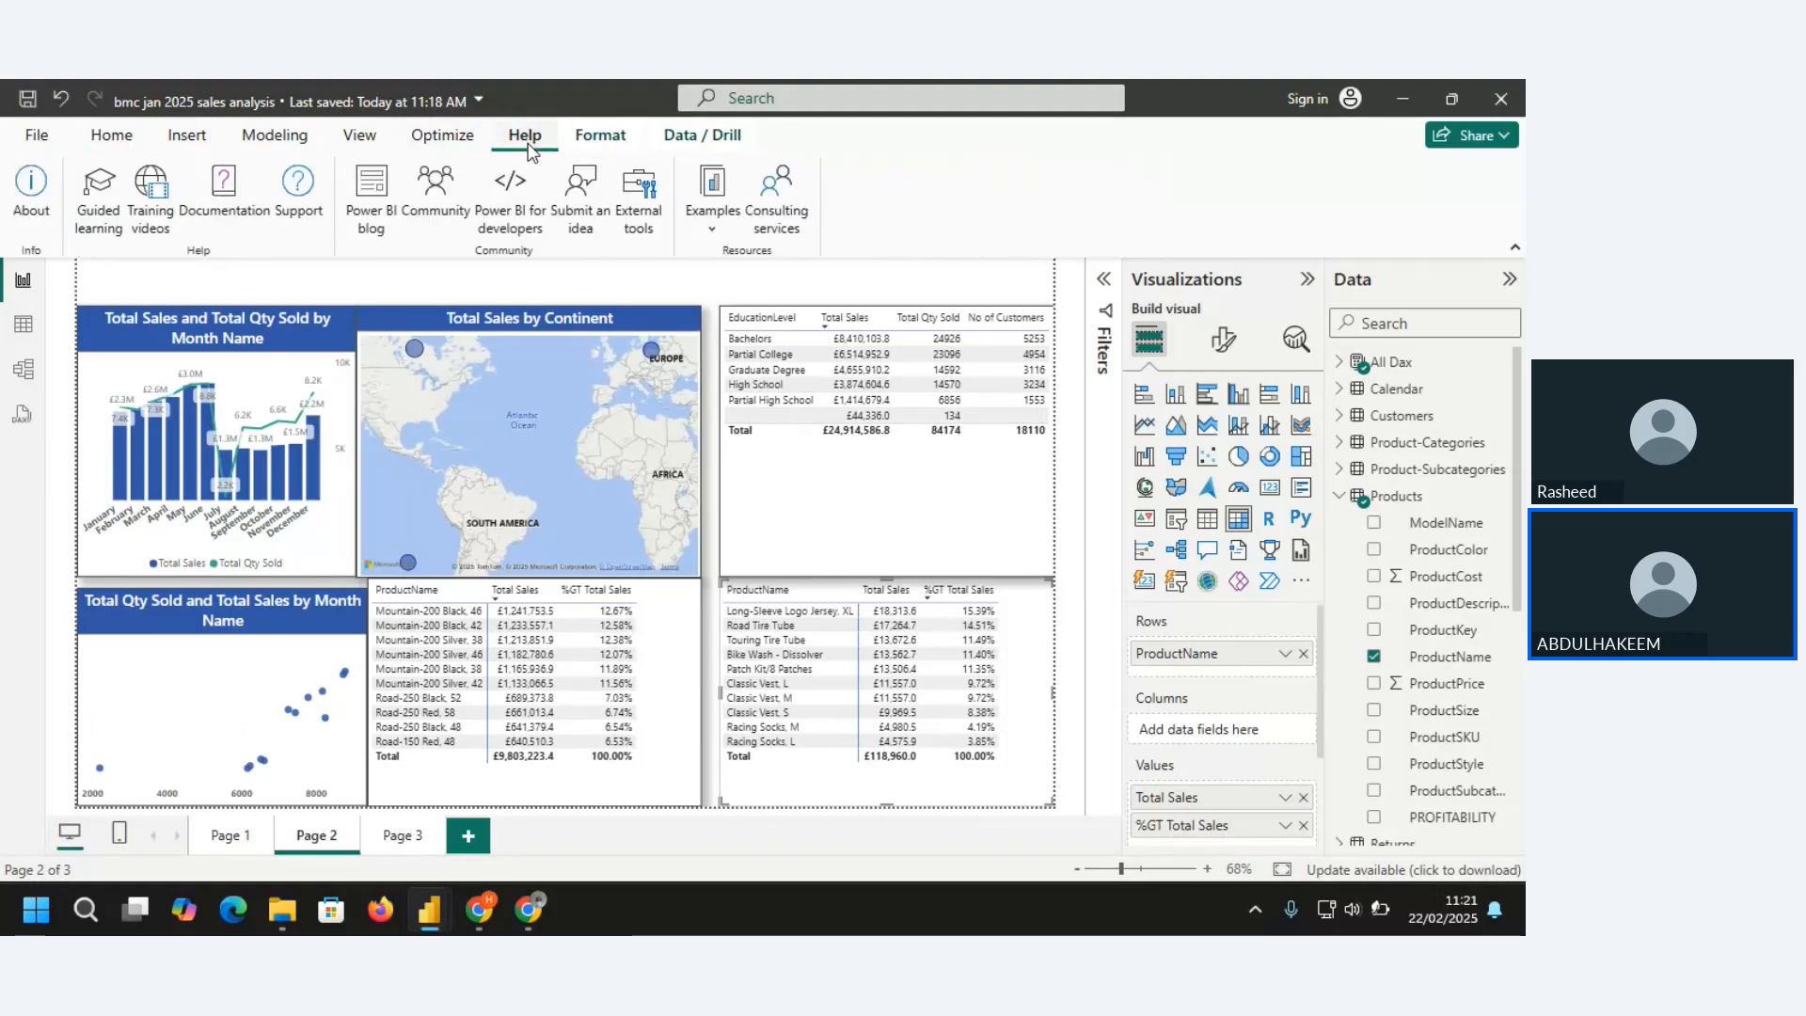
click(223, 193)
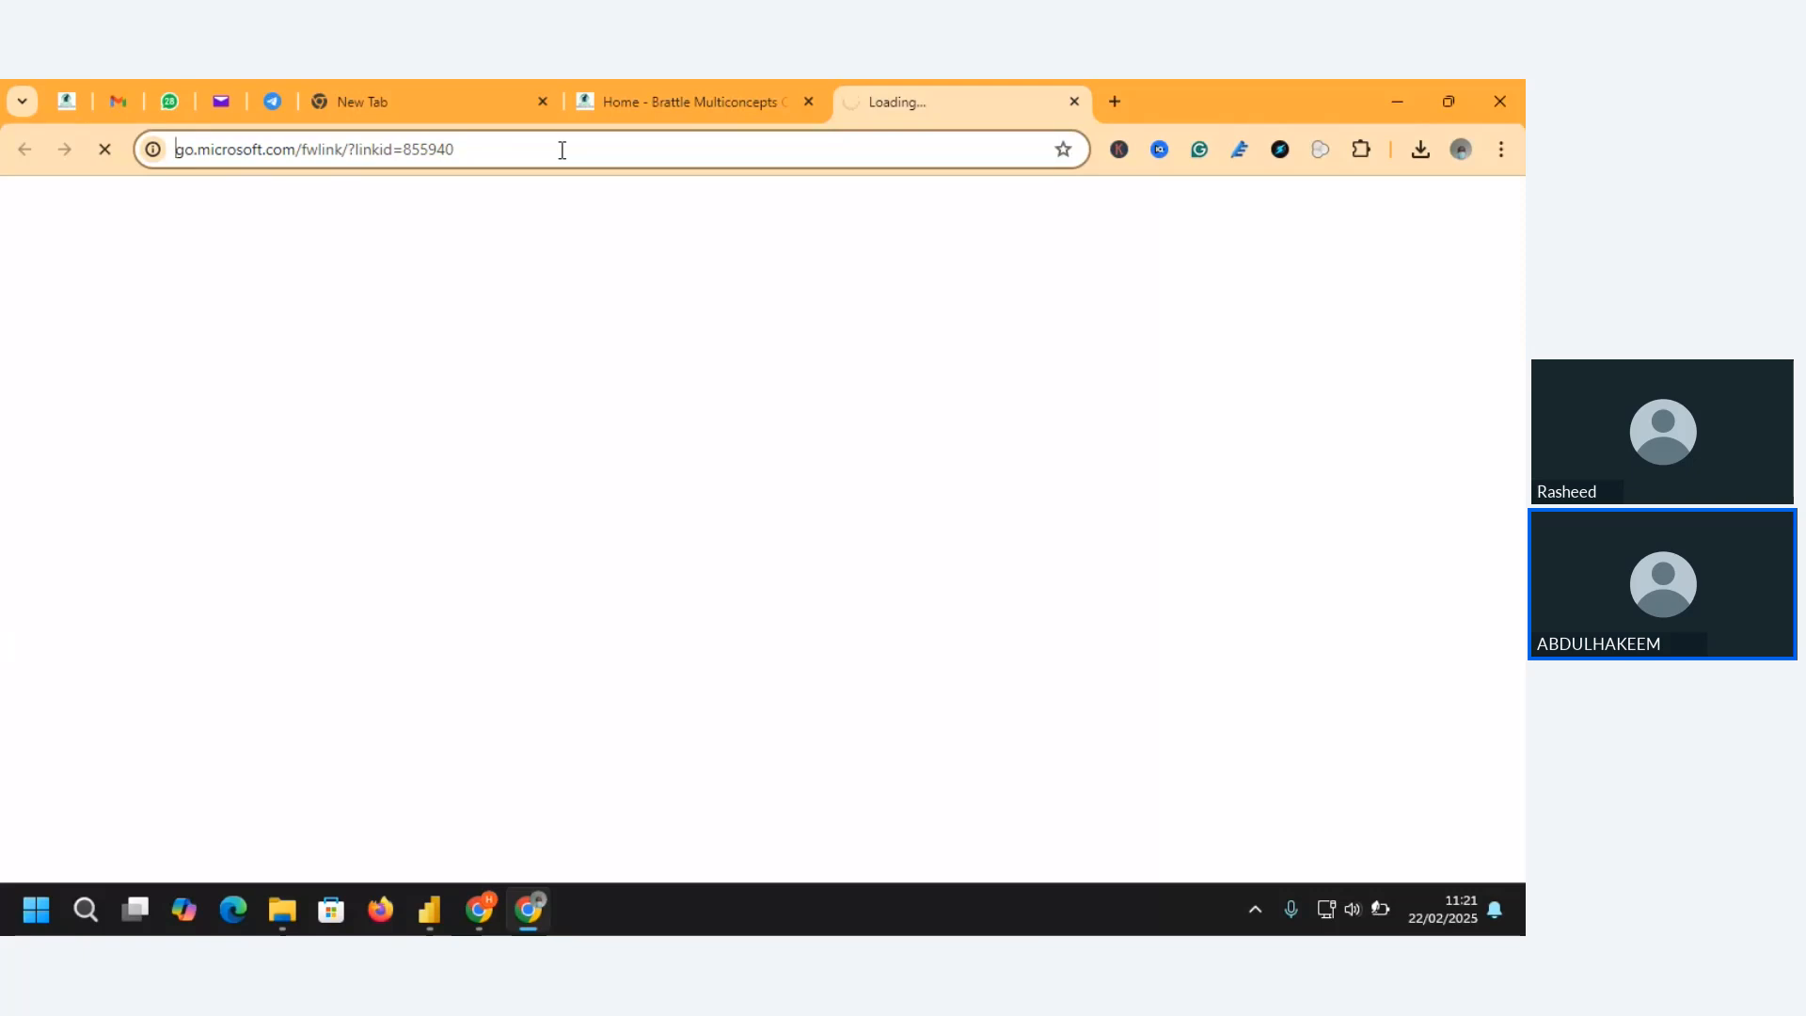
click(664, 146)
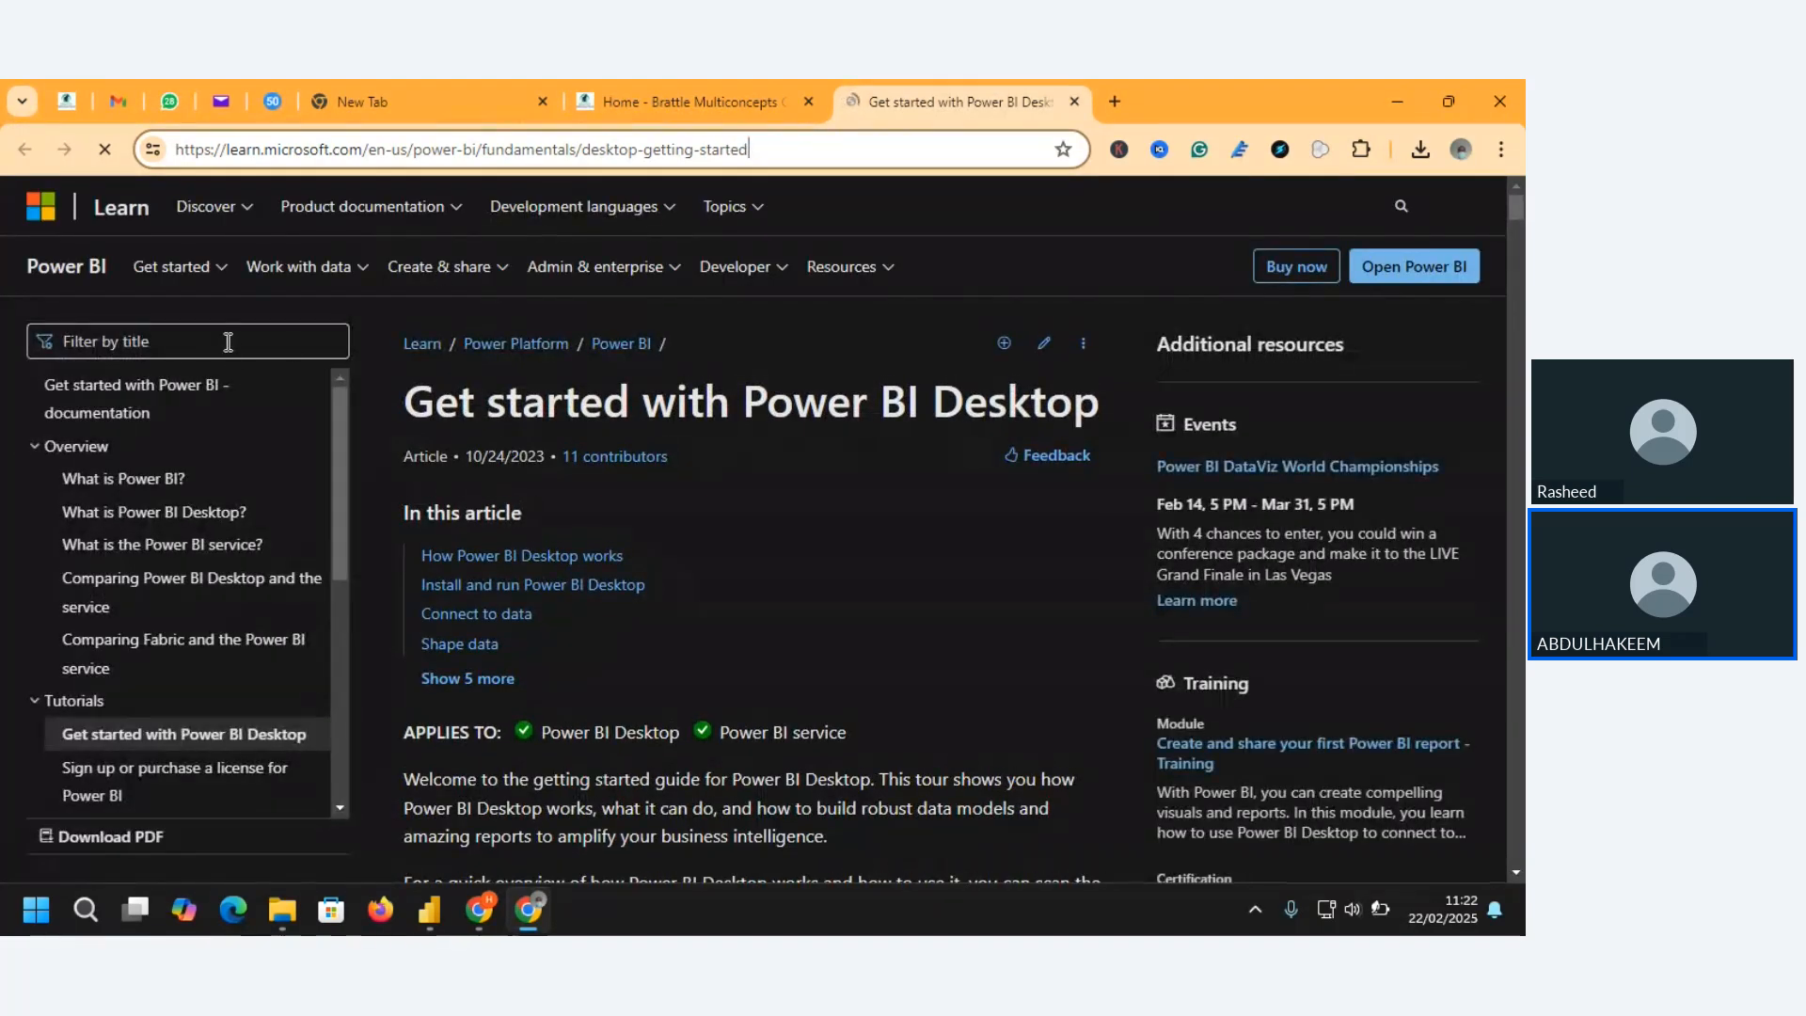
Search all Power BI documentation for "DAX" and look through the results down to the DAX operators and query view articles
click(227, 341)
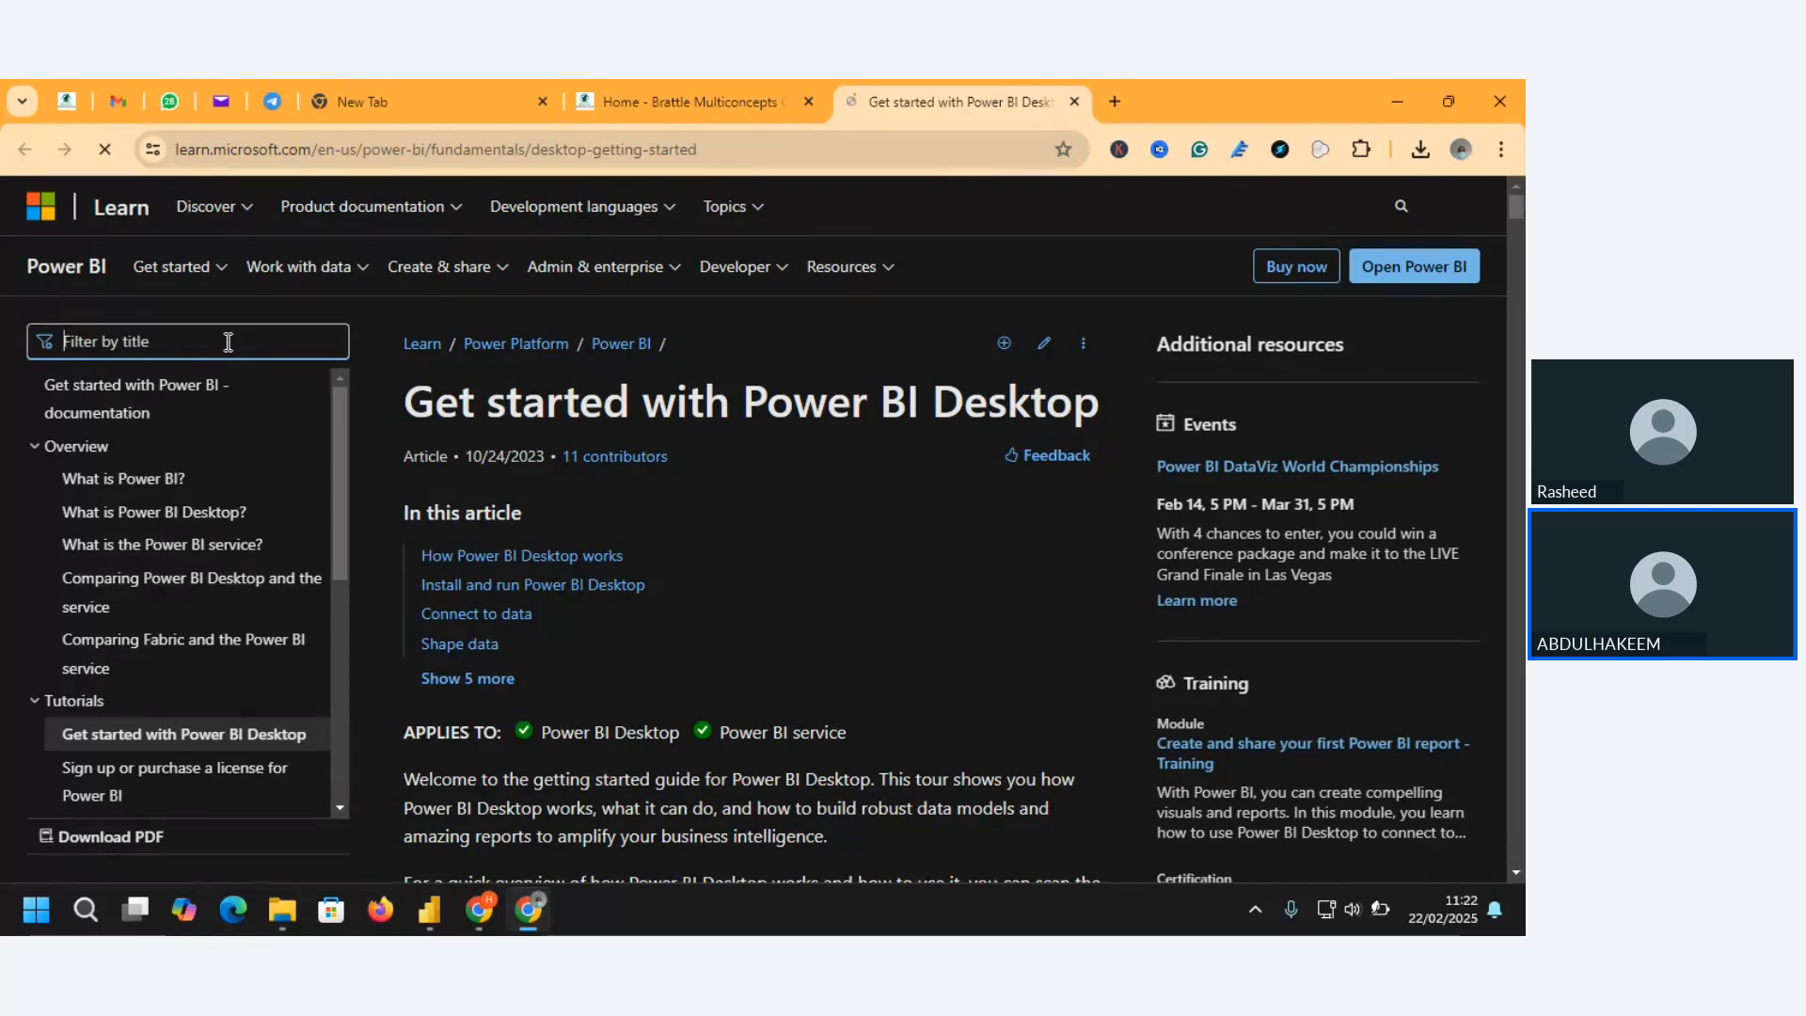
text(DAX)
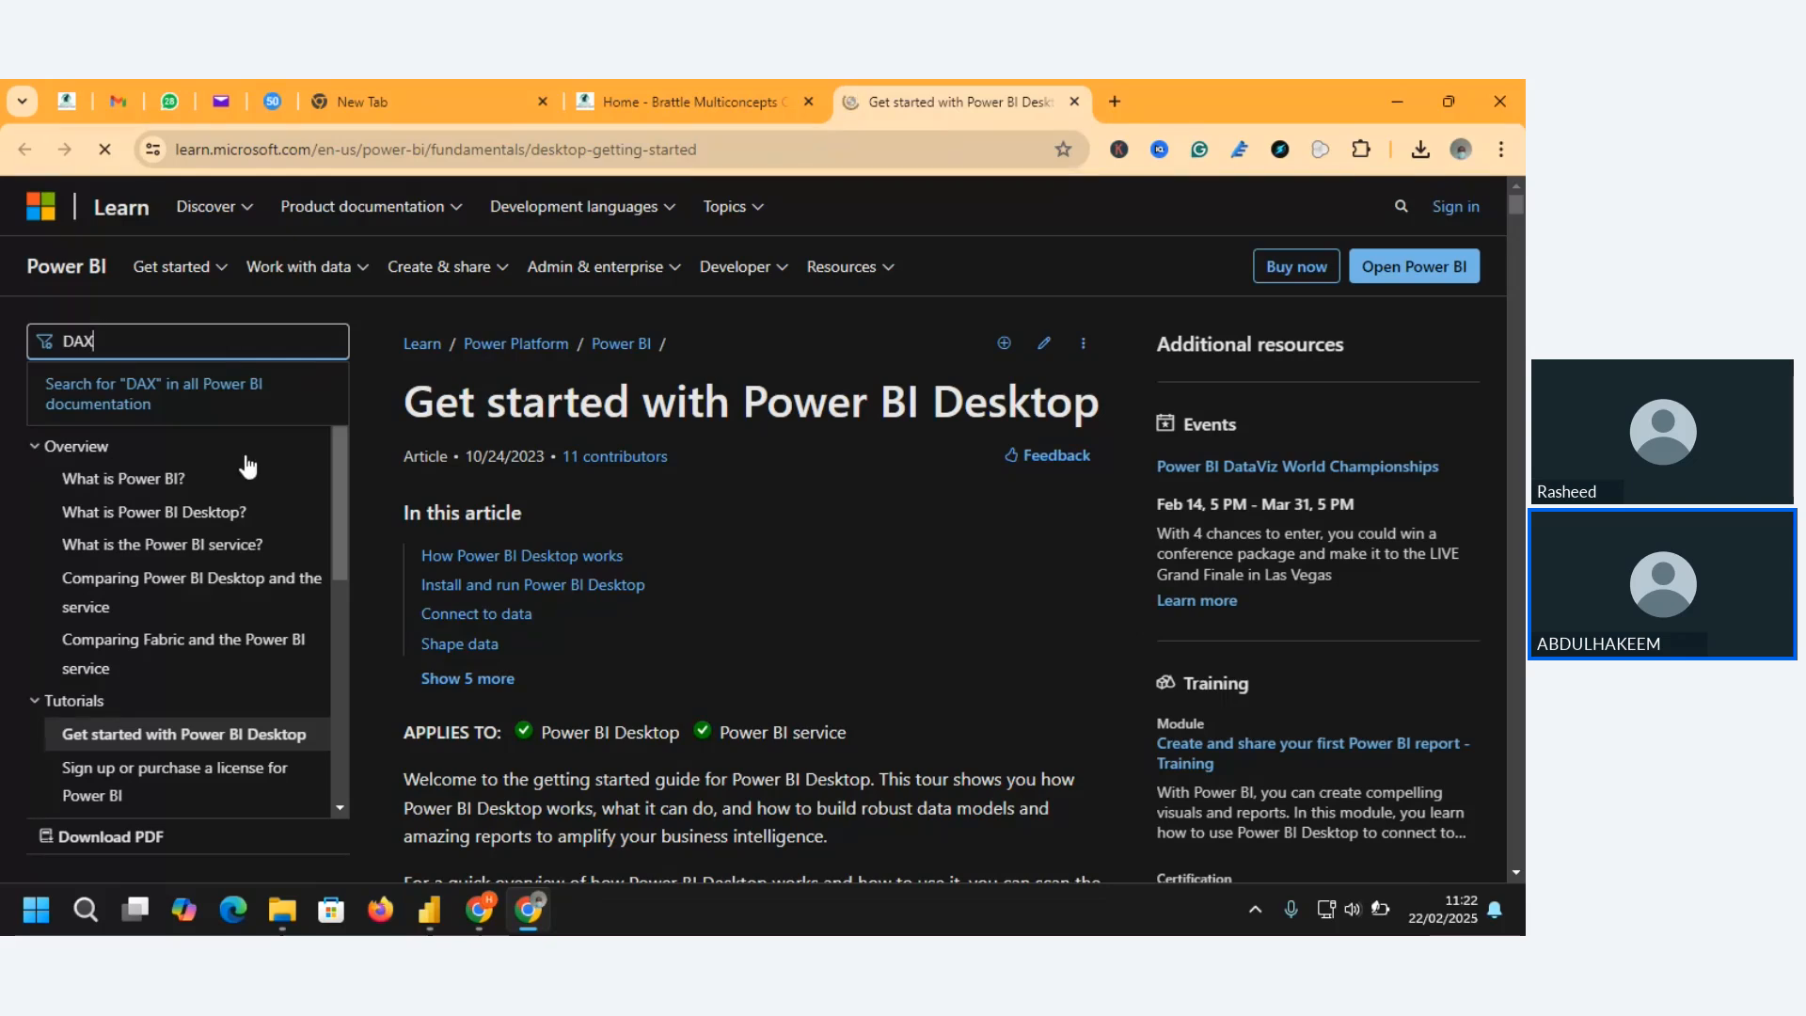
drag(340, 487, 347, 320)
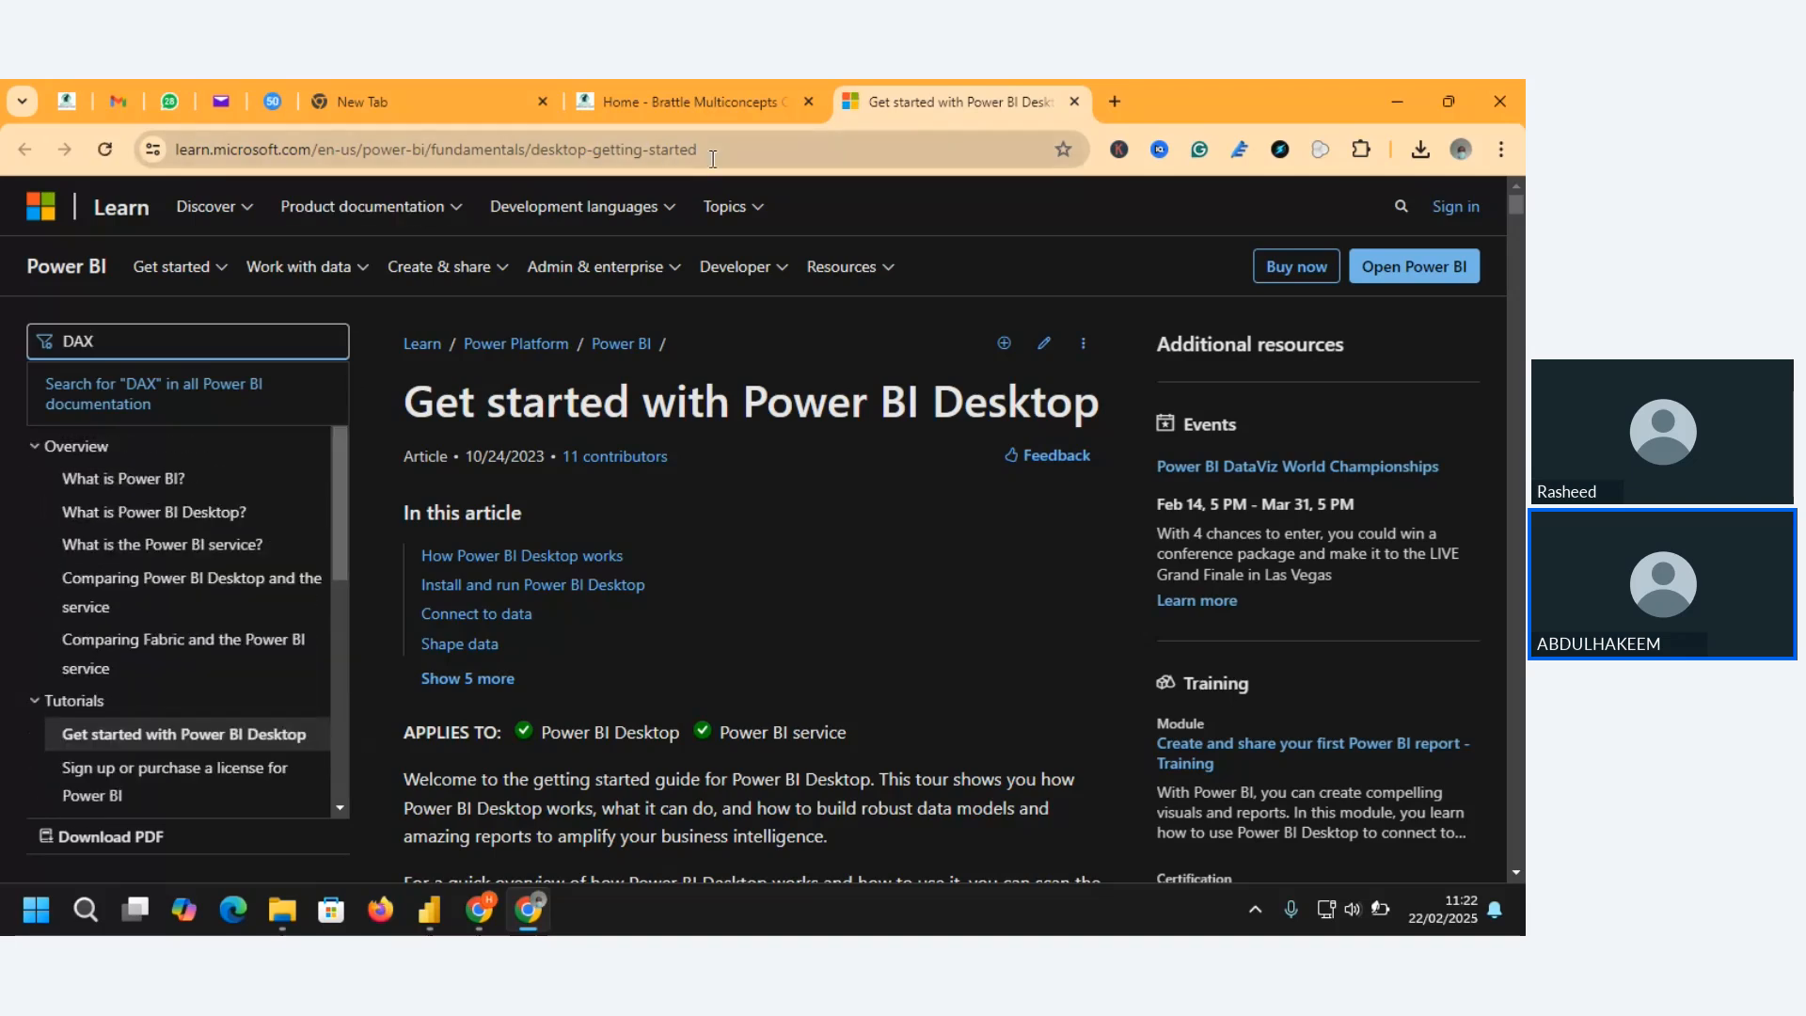
click(138, 388)
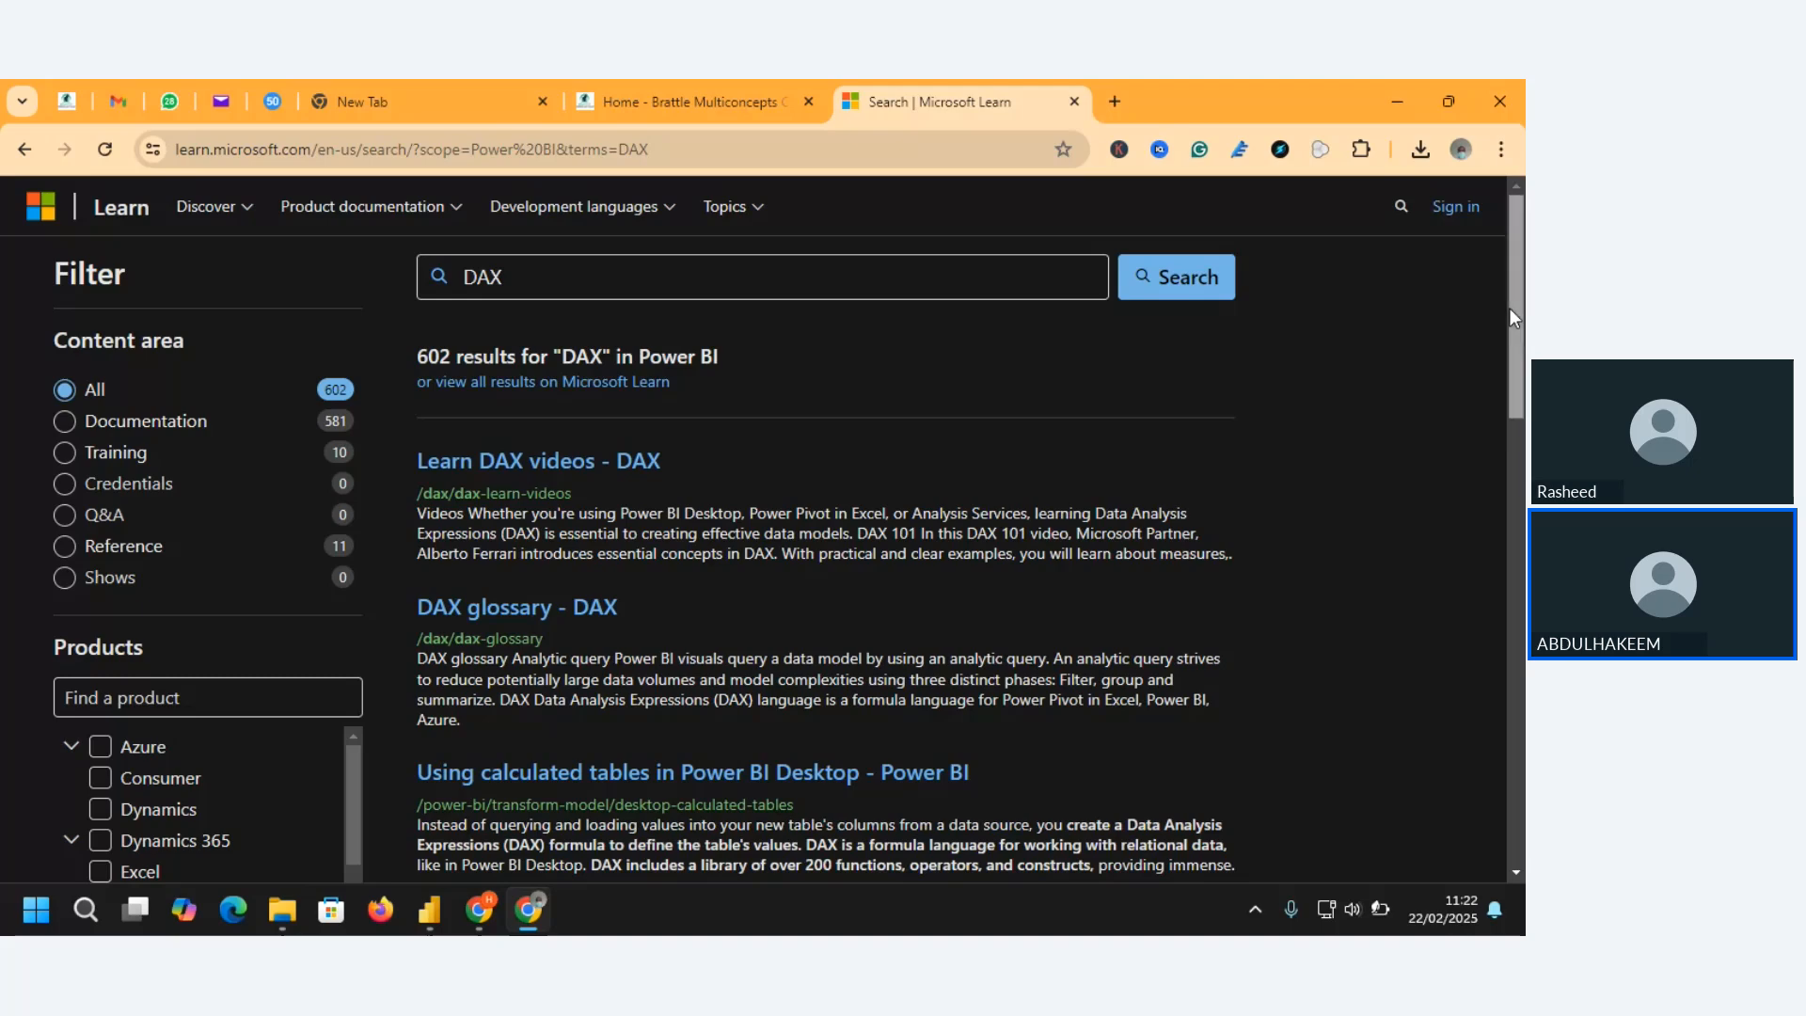
drag(1508, 308, 1516, 362)
scroll(1516, 362, down, 4)
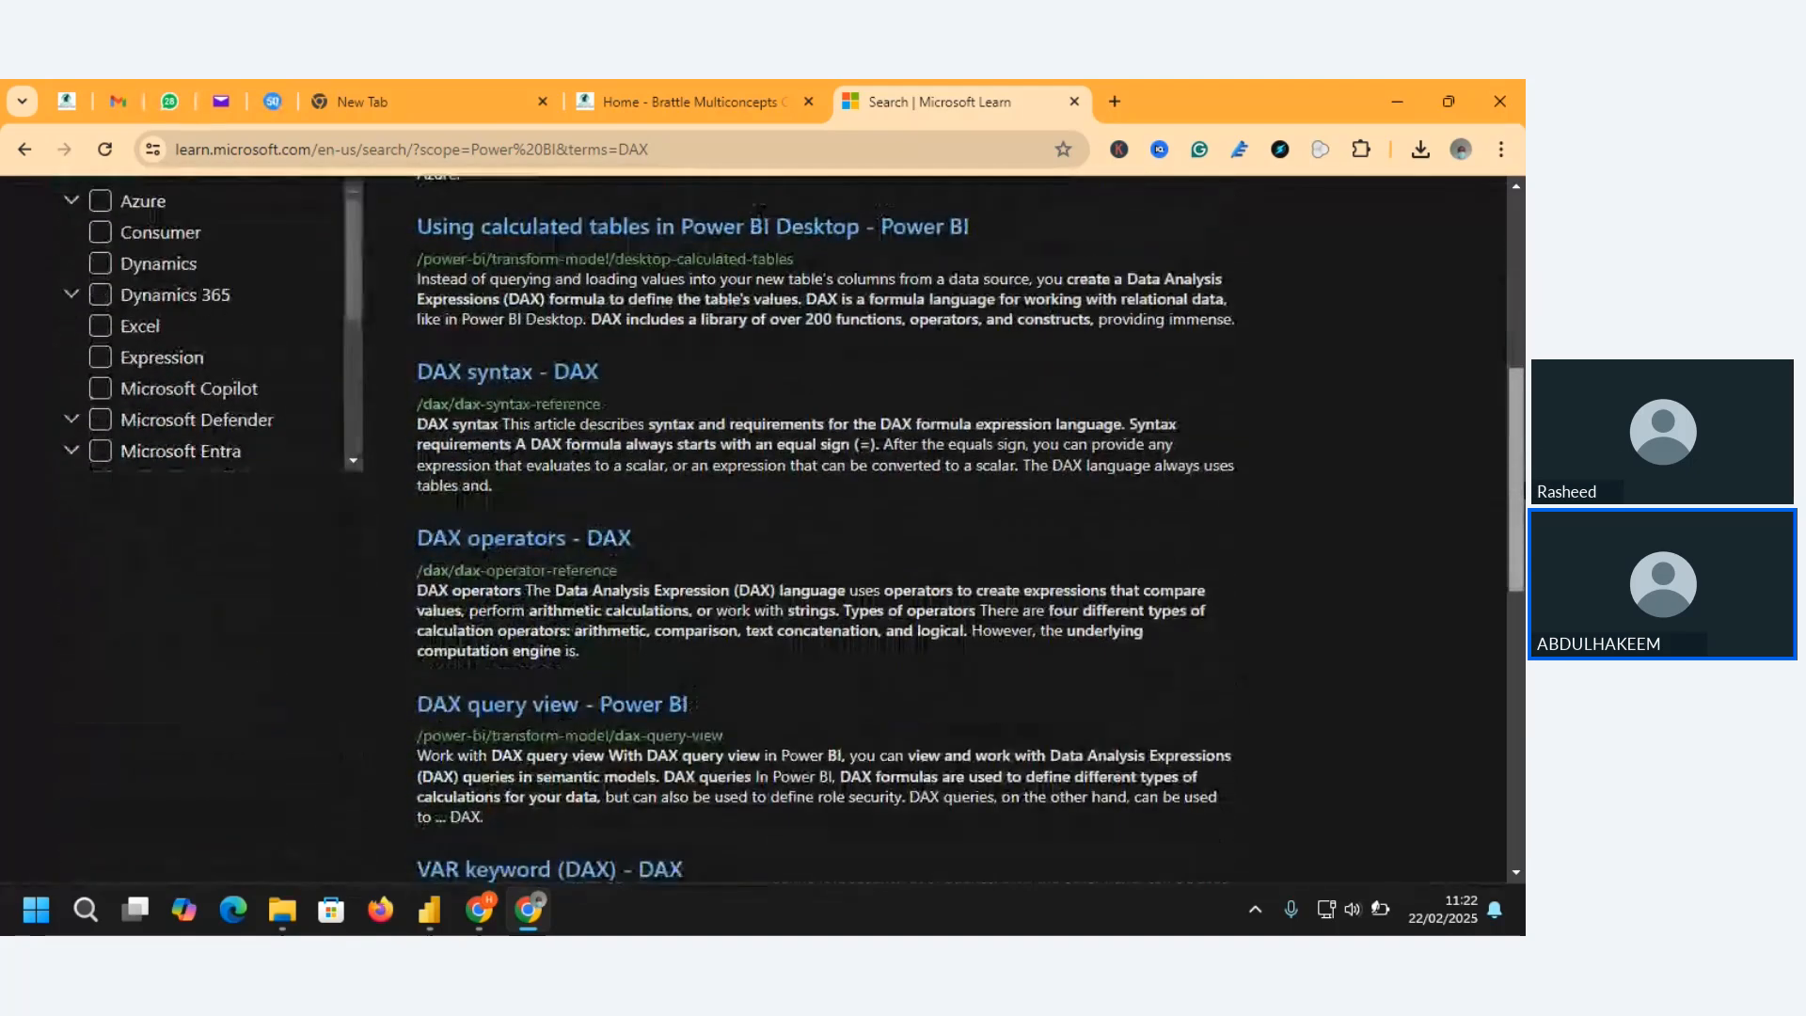
drag(1515, 479, 1515, 546)
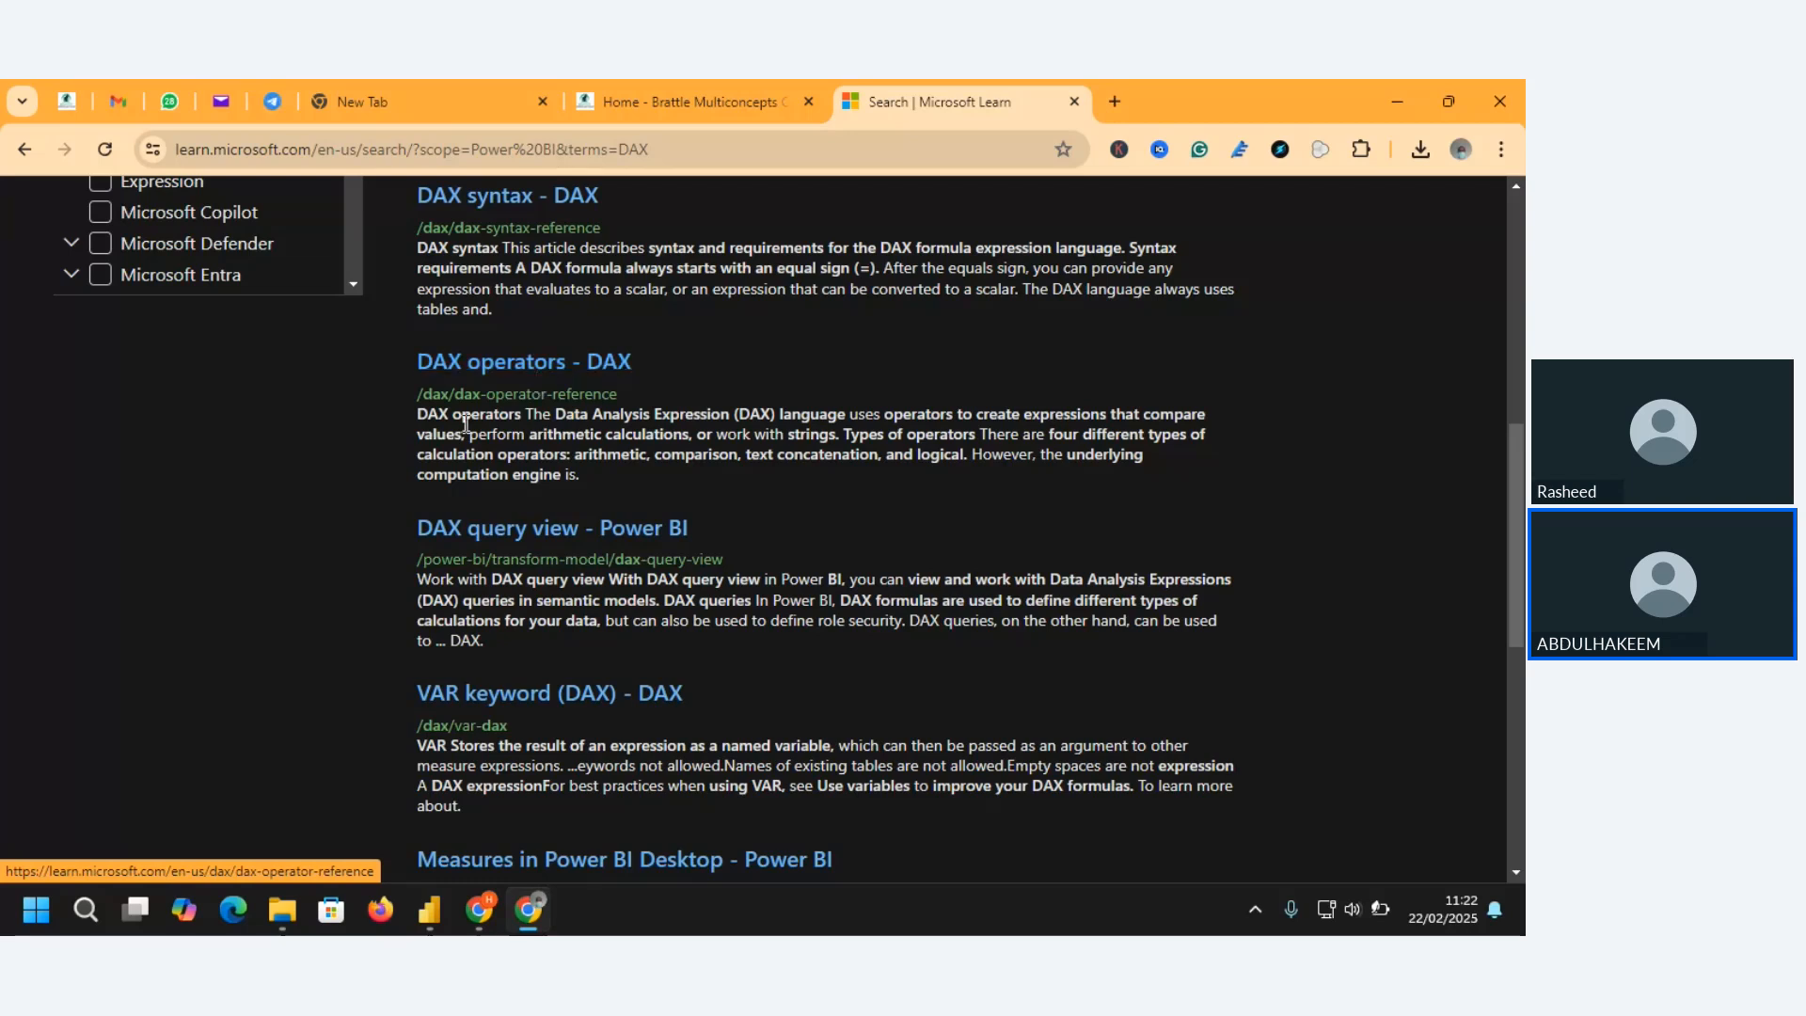
Switch to the Zoho Meeting window, unmute the microphone, and minimize the meeting to return to the documentation results
mouse_move(494, 903)
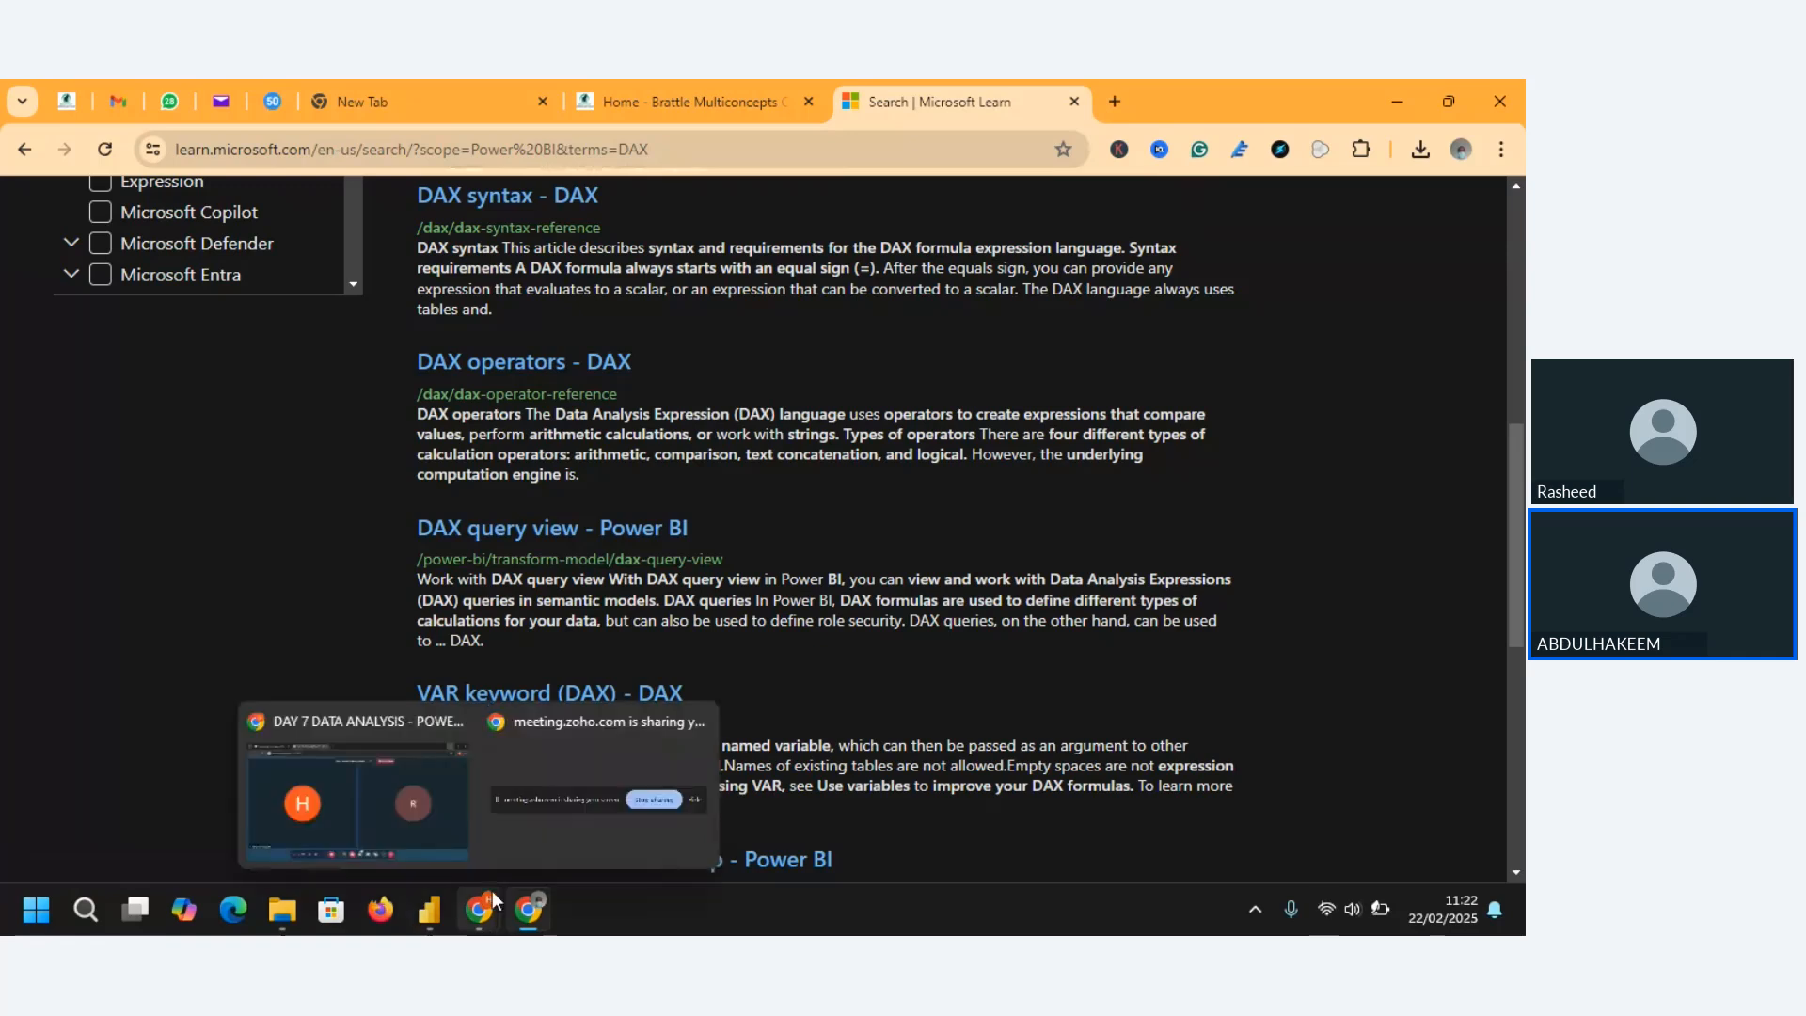
click(357, 799)
click(670, 842)
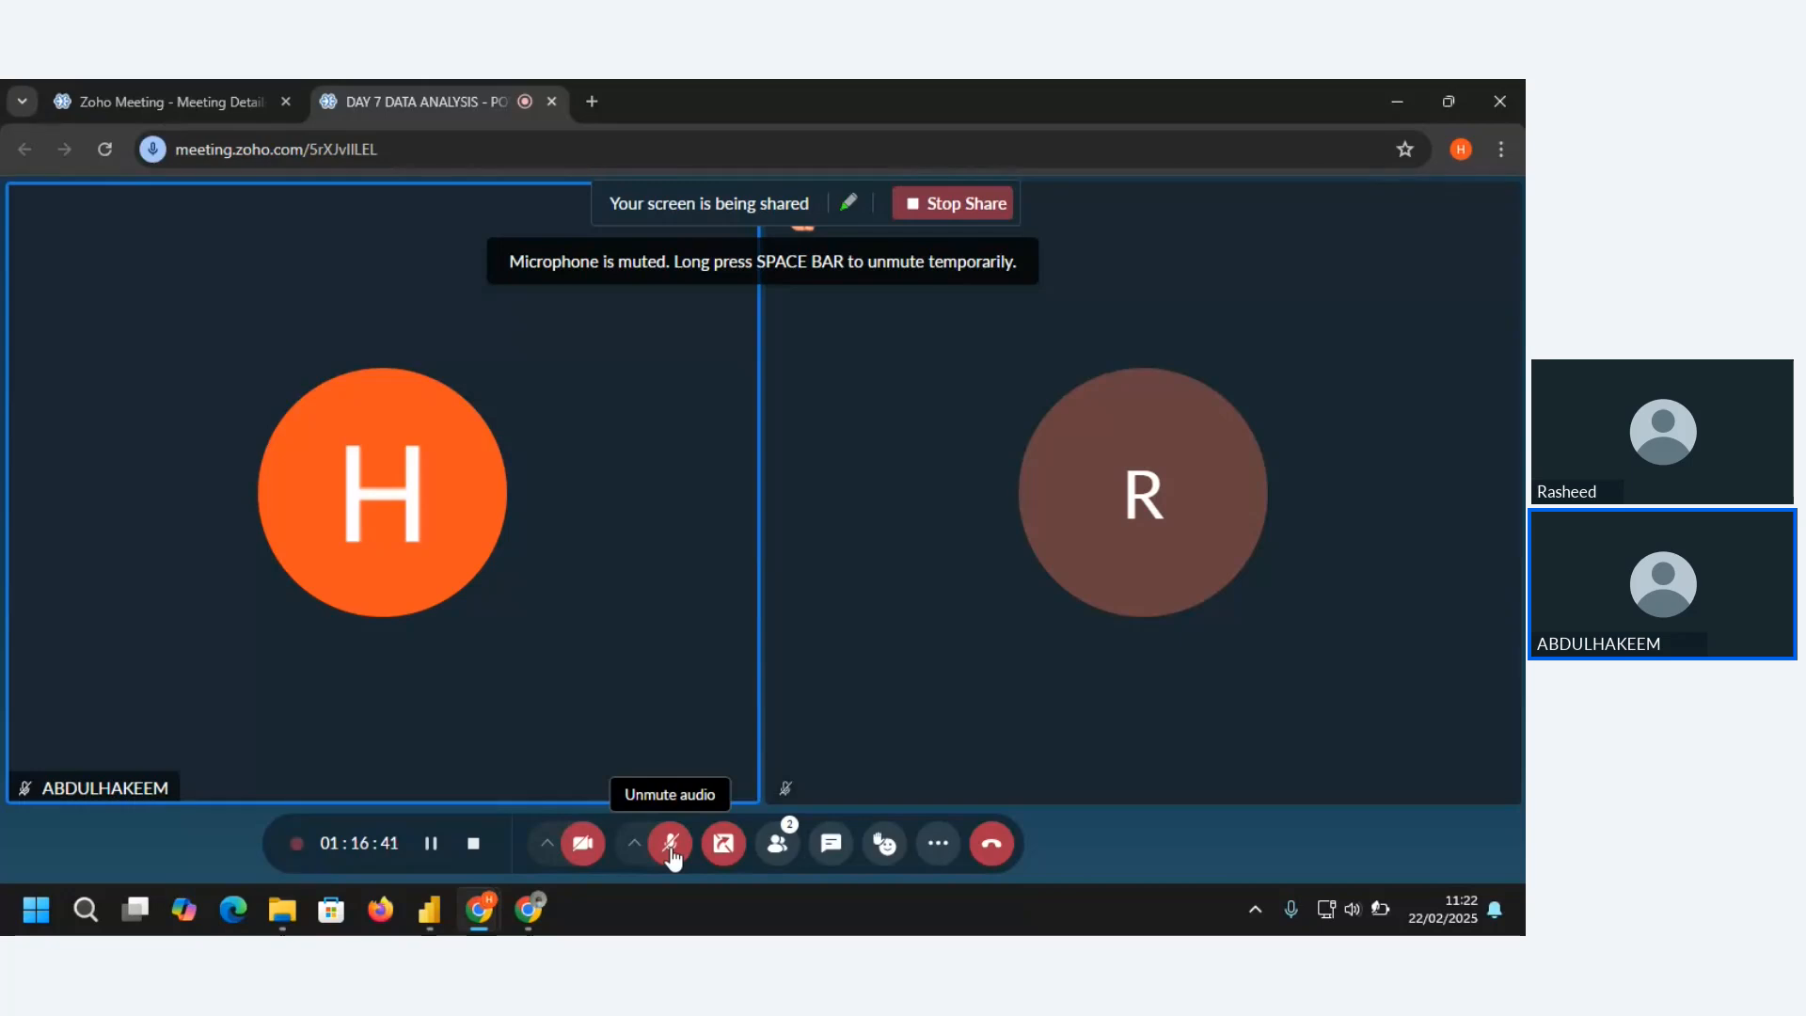
click(671, 844)
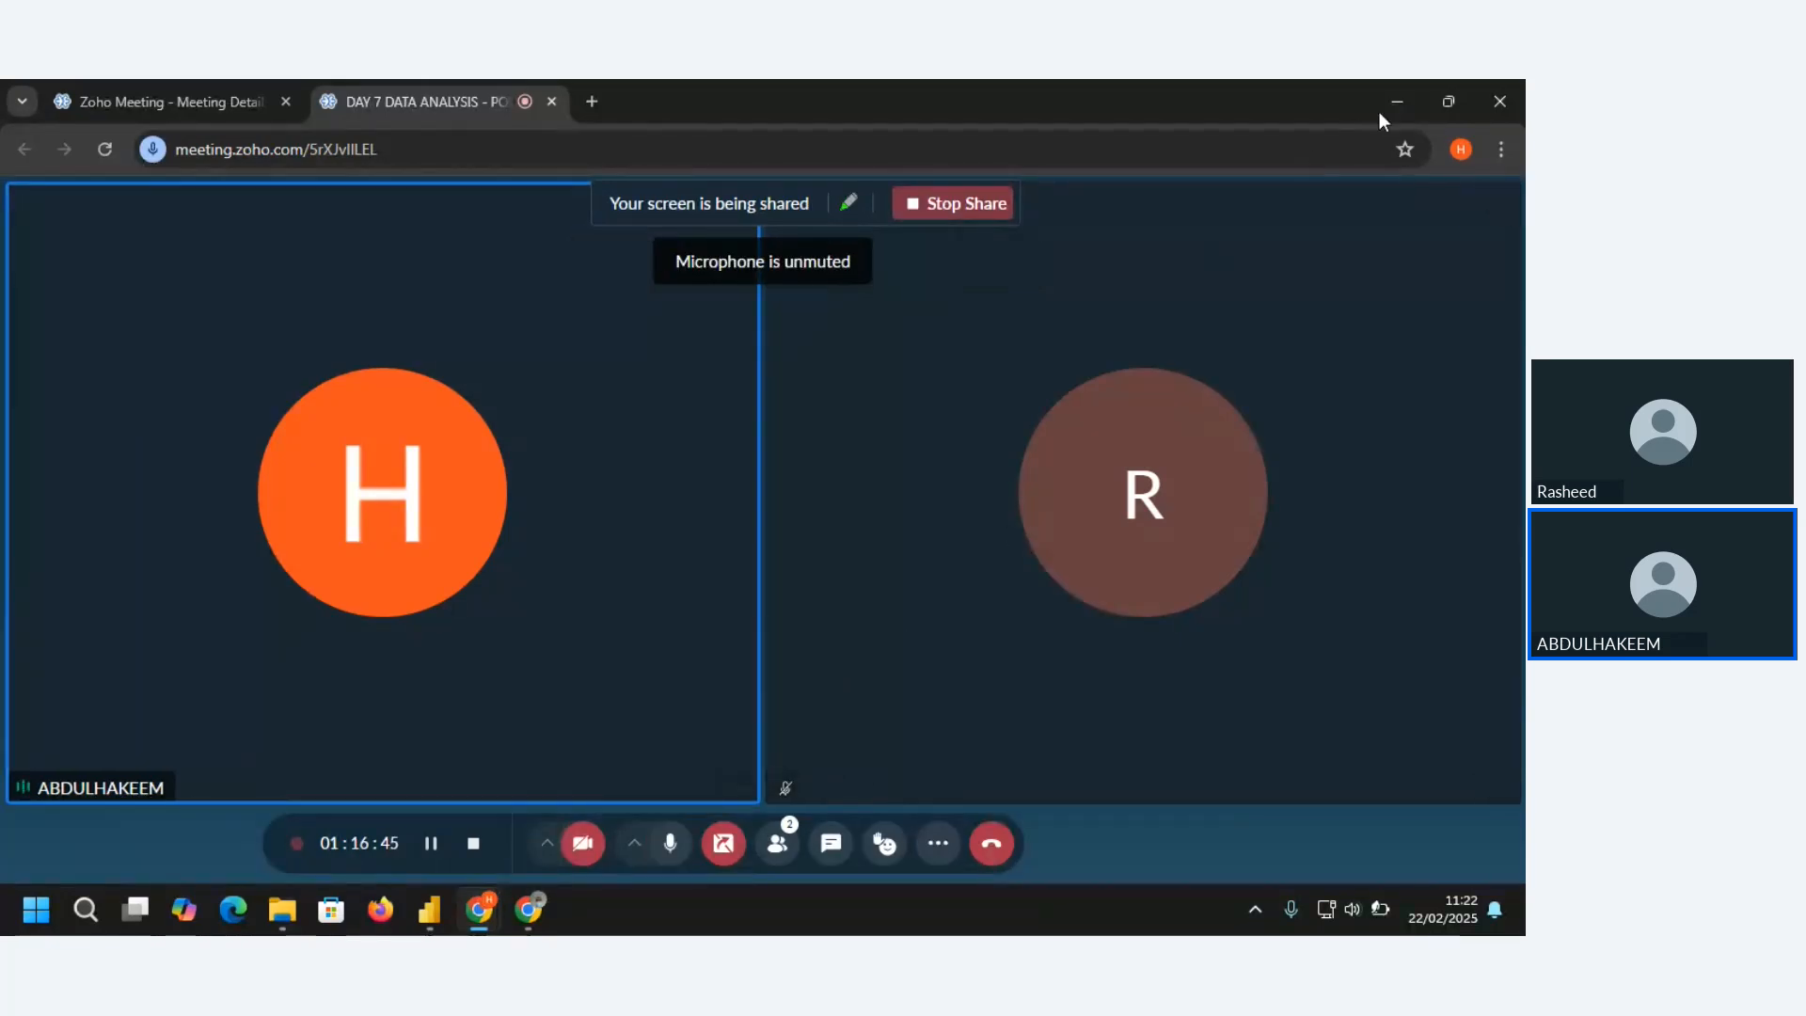
click(1409, 92)
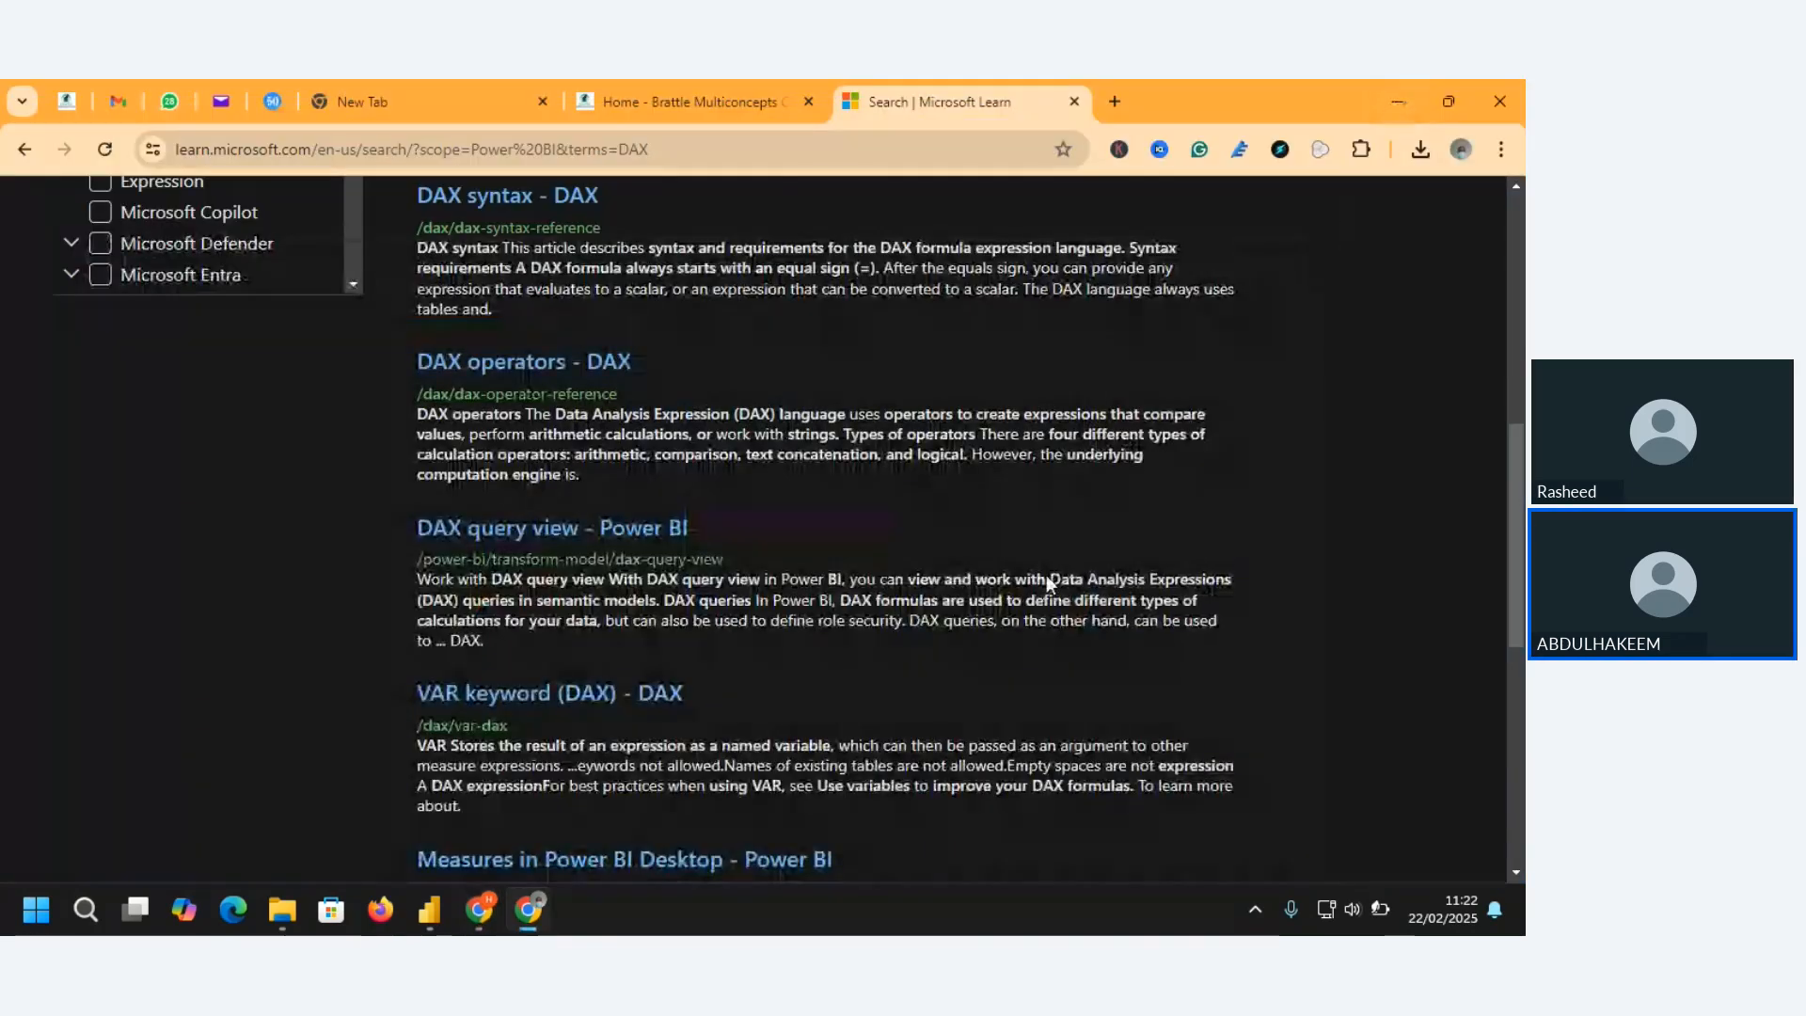
Open the DAX glossary article from the search results and expand the Relationship functions group in its contents list
drag(1512, 549, 1503, 315)
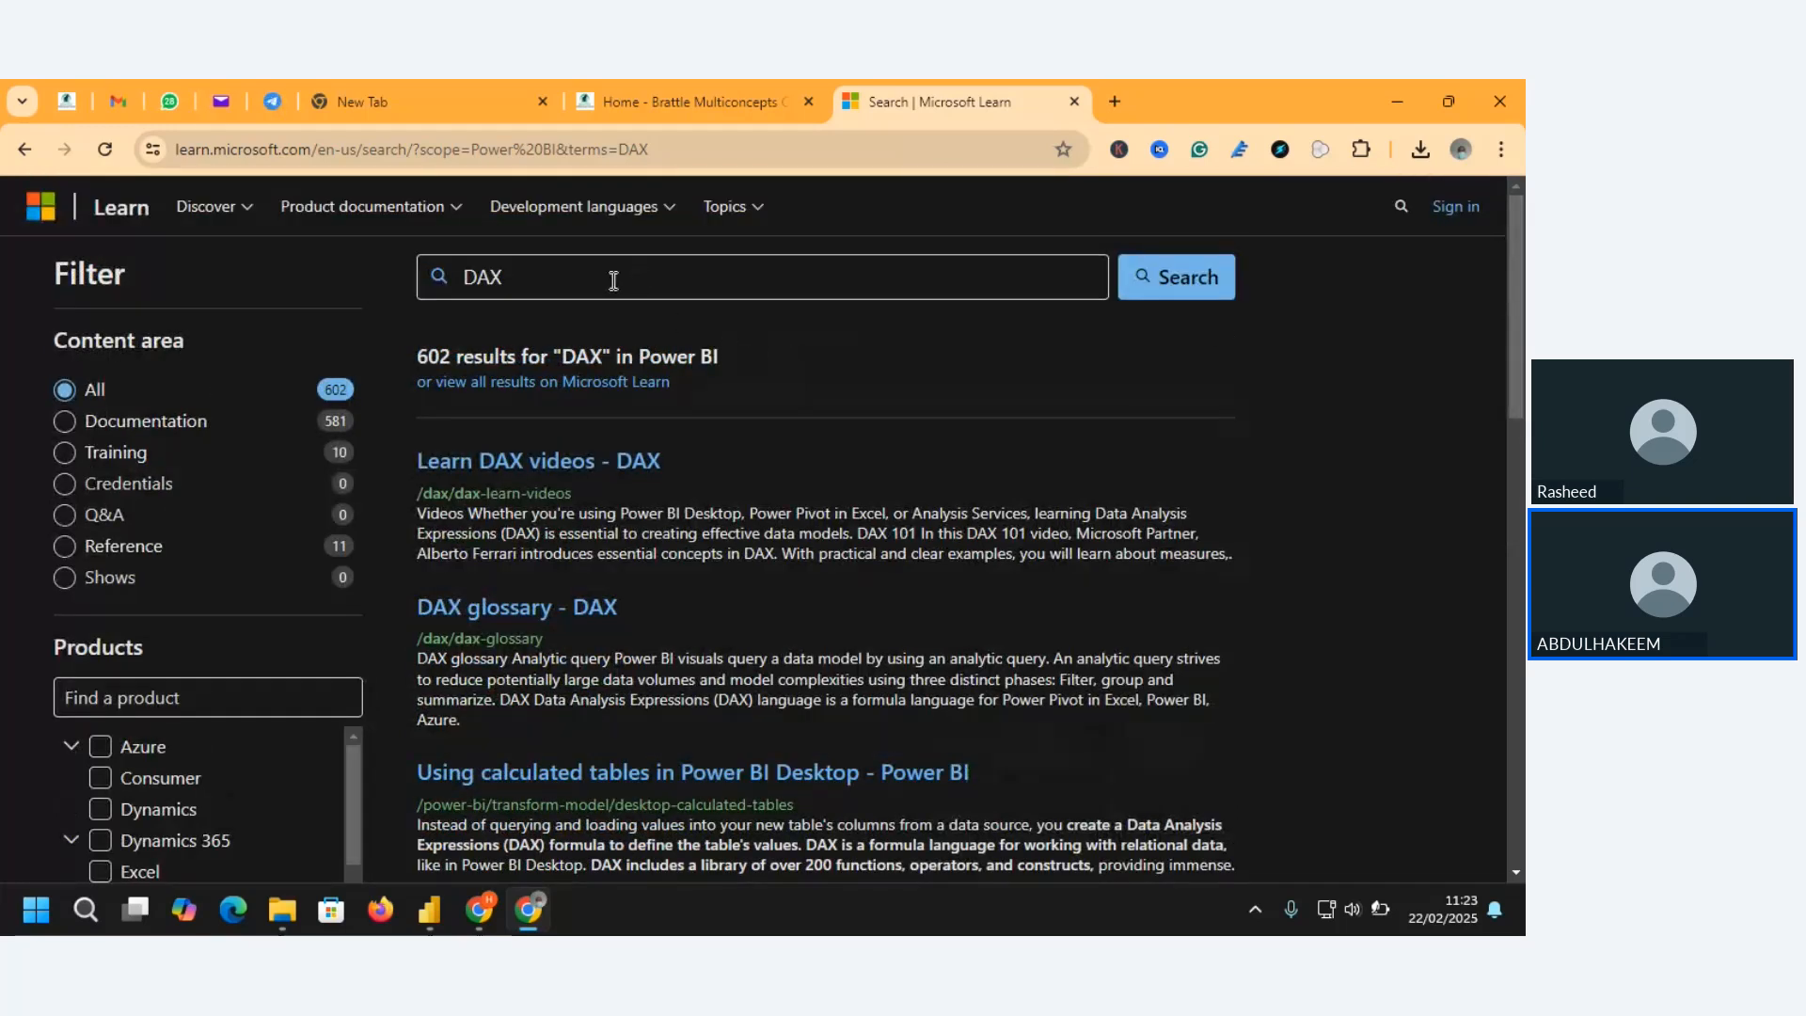
click(513, 611)
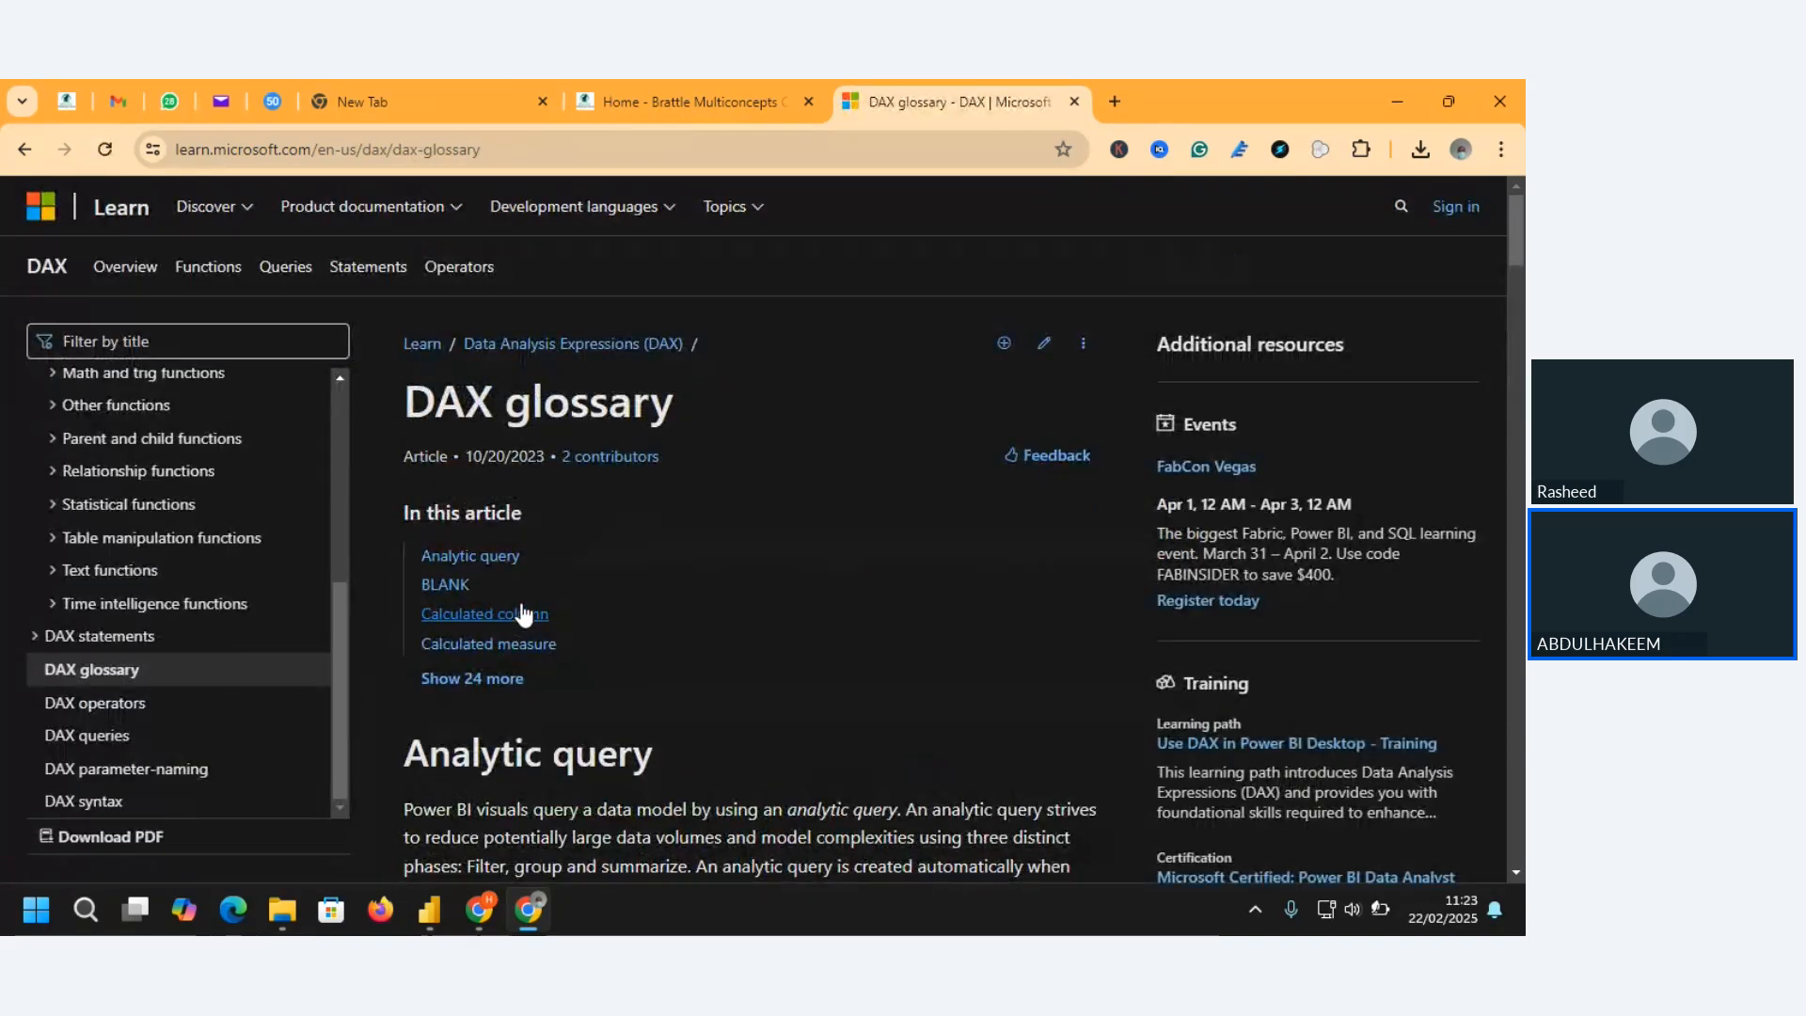
click(143, 473)
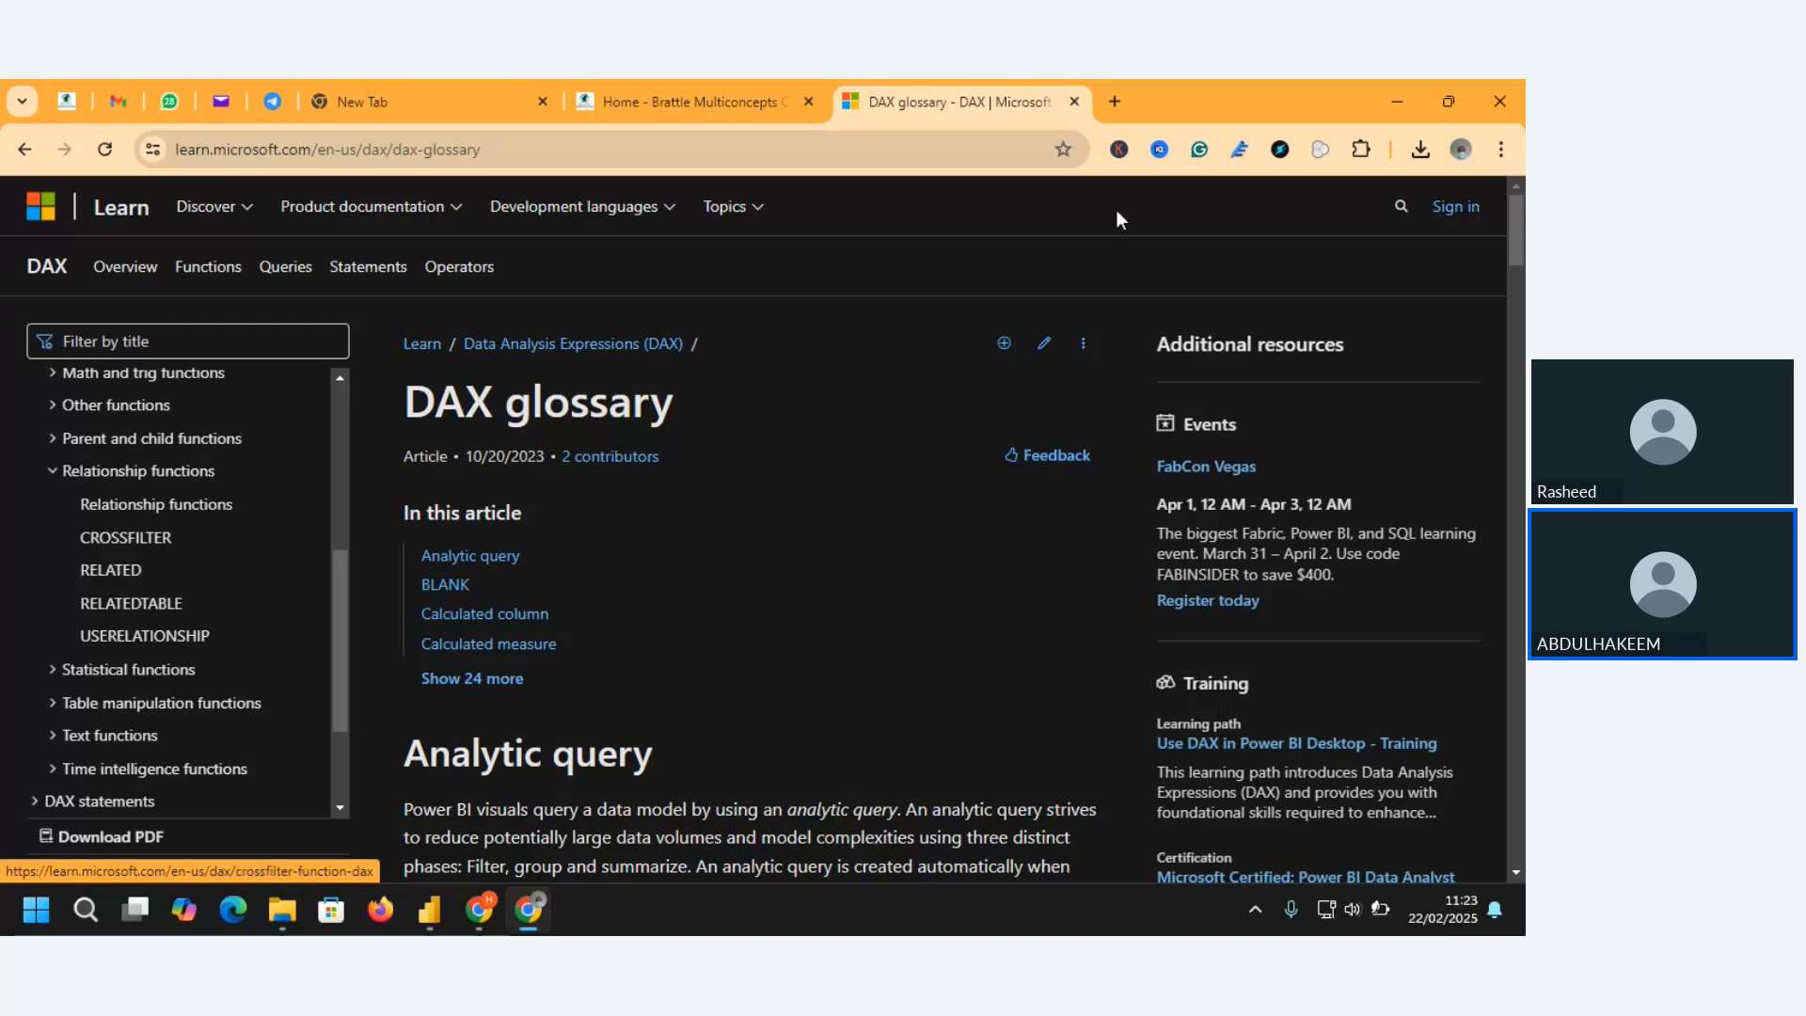
Minimize the browser to return to Power BI Desktop and show the report's Page 3
click(1399, 104)
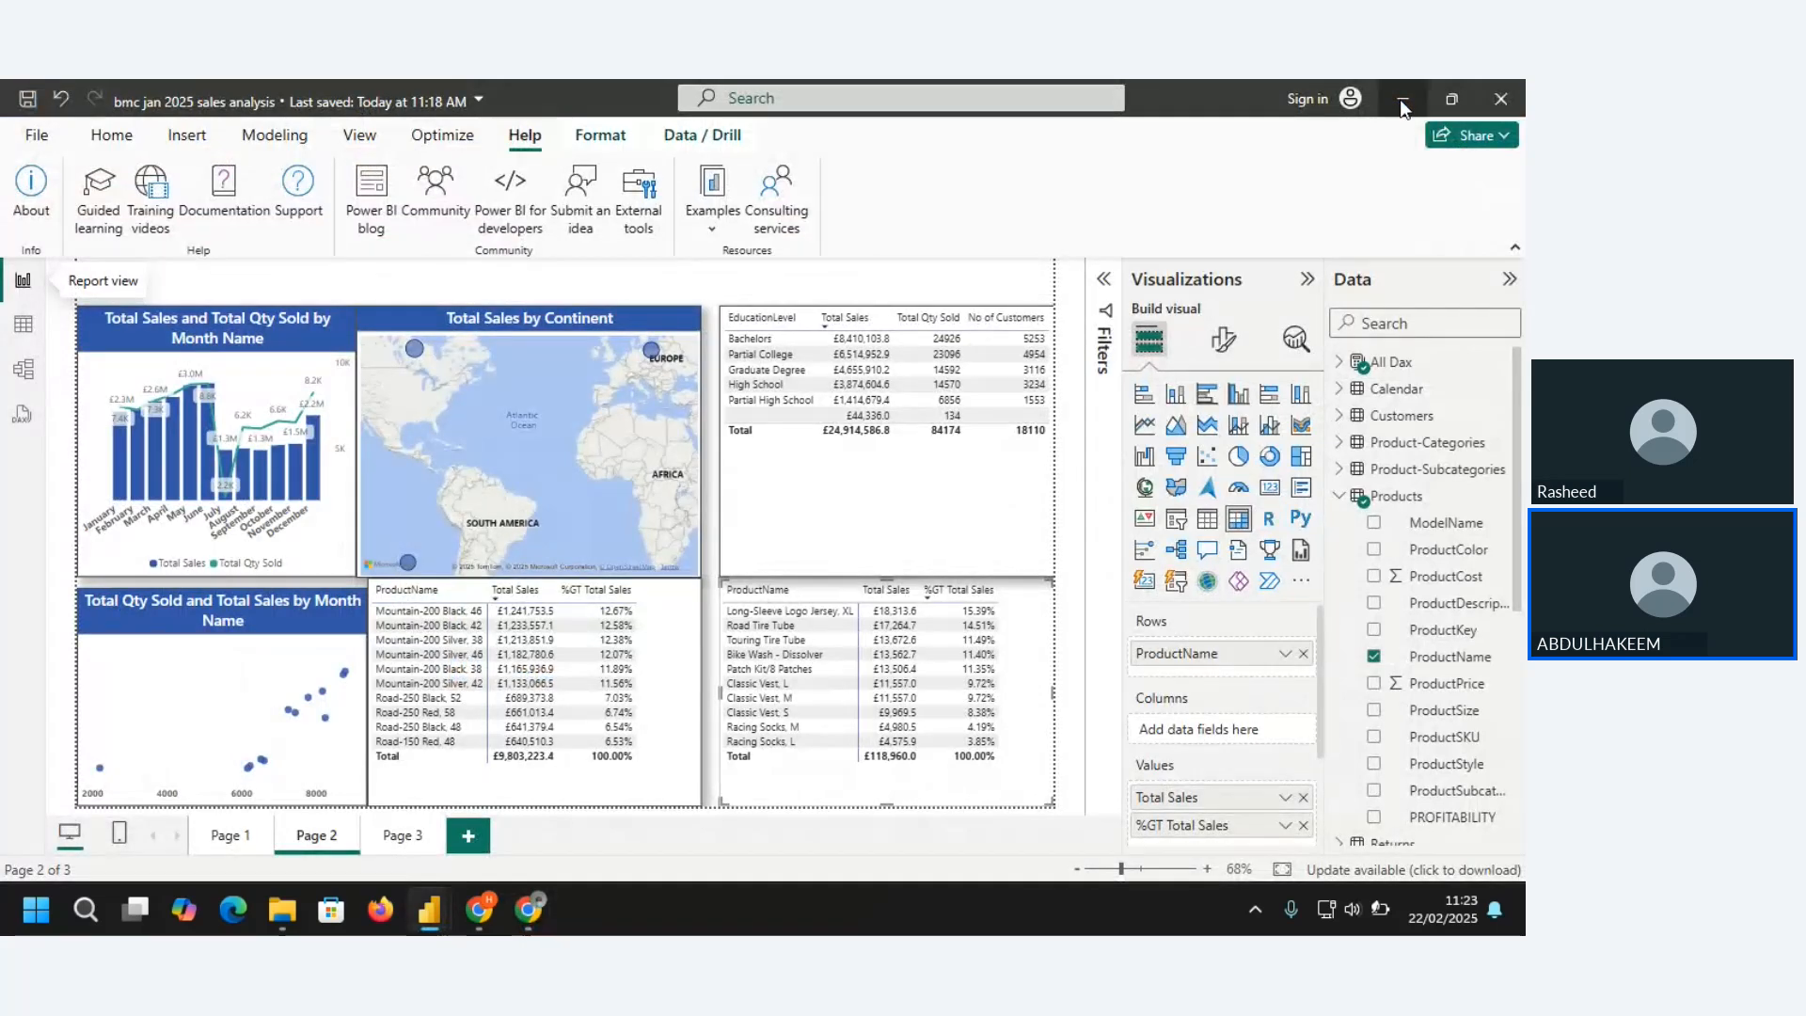
click(399, 837)
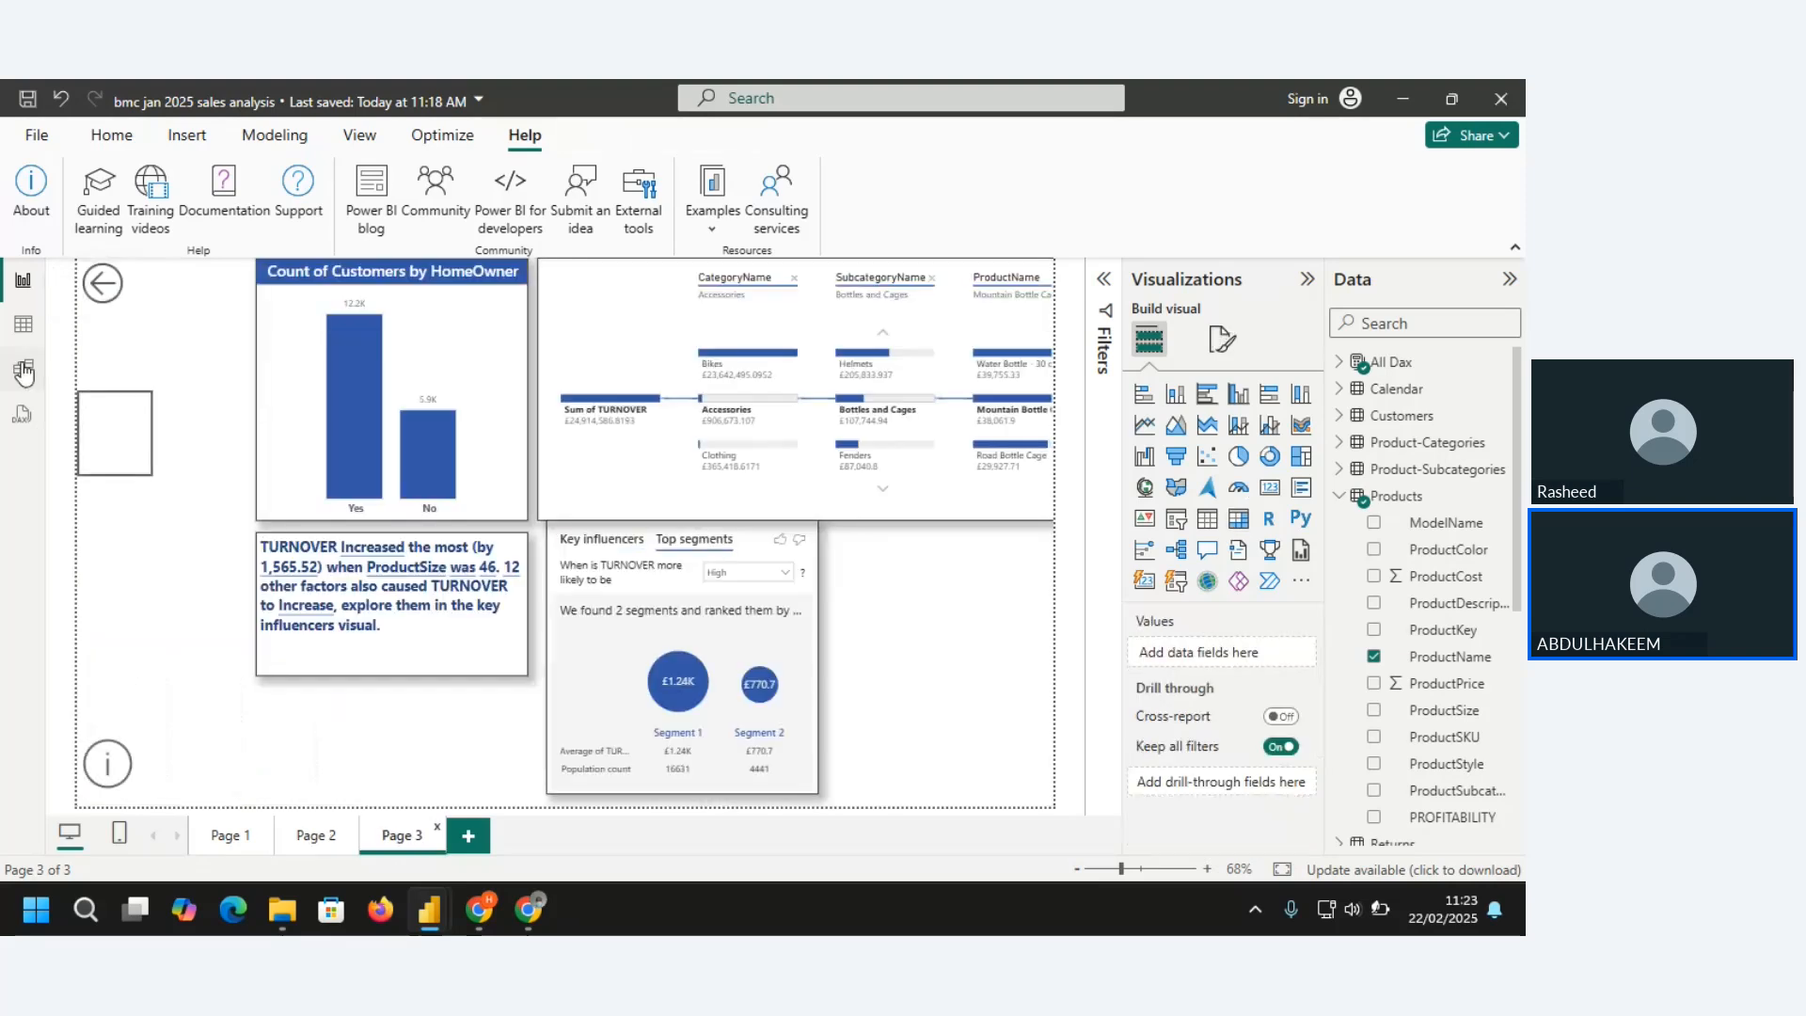
click(23, 372)
click(26, 282)
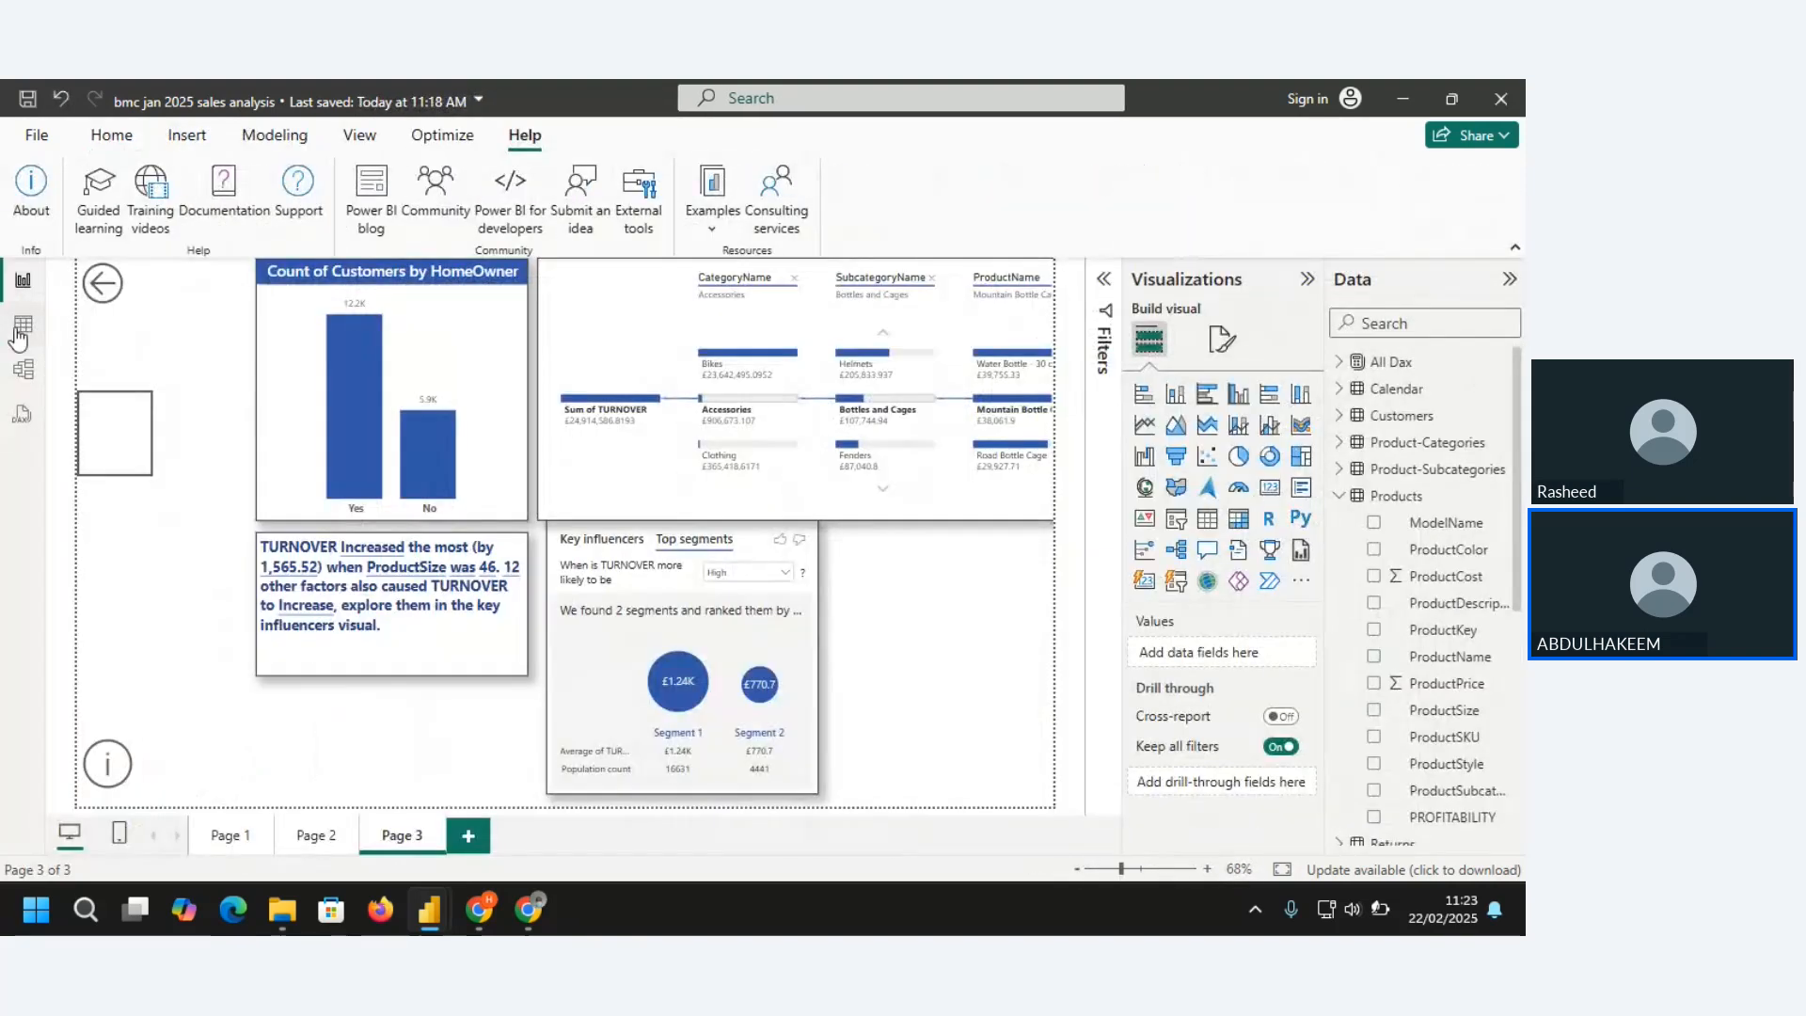
In Table view, collapse the Calendar table, display the Sales Table's data and expand its column list
click(20, 329)
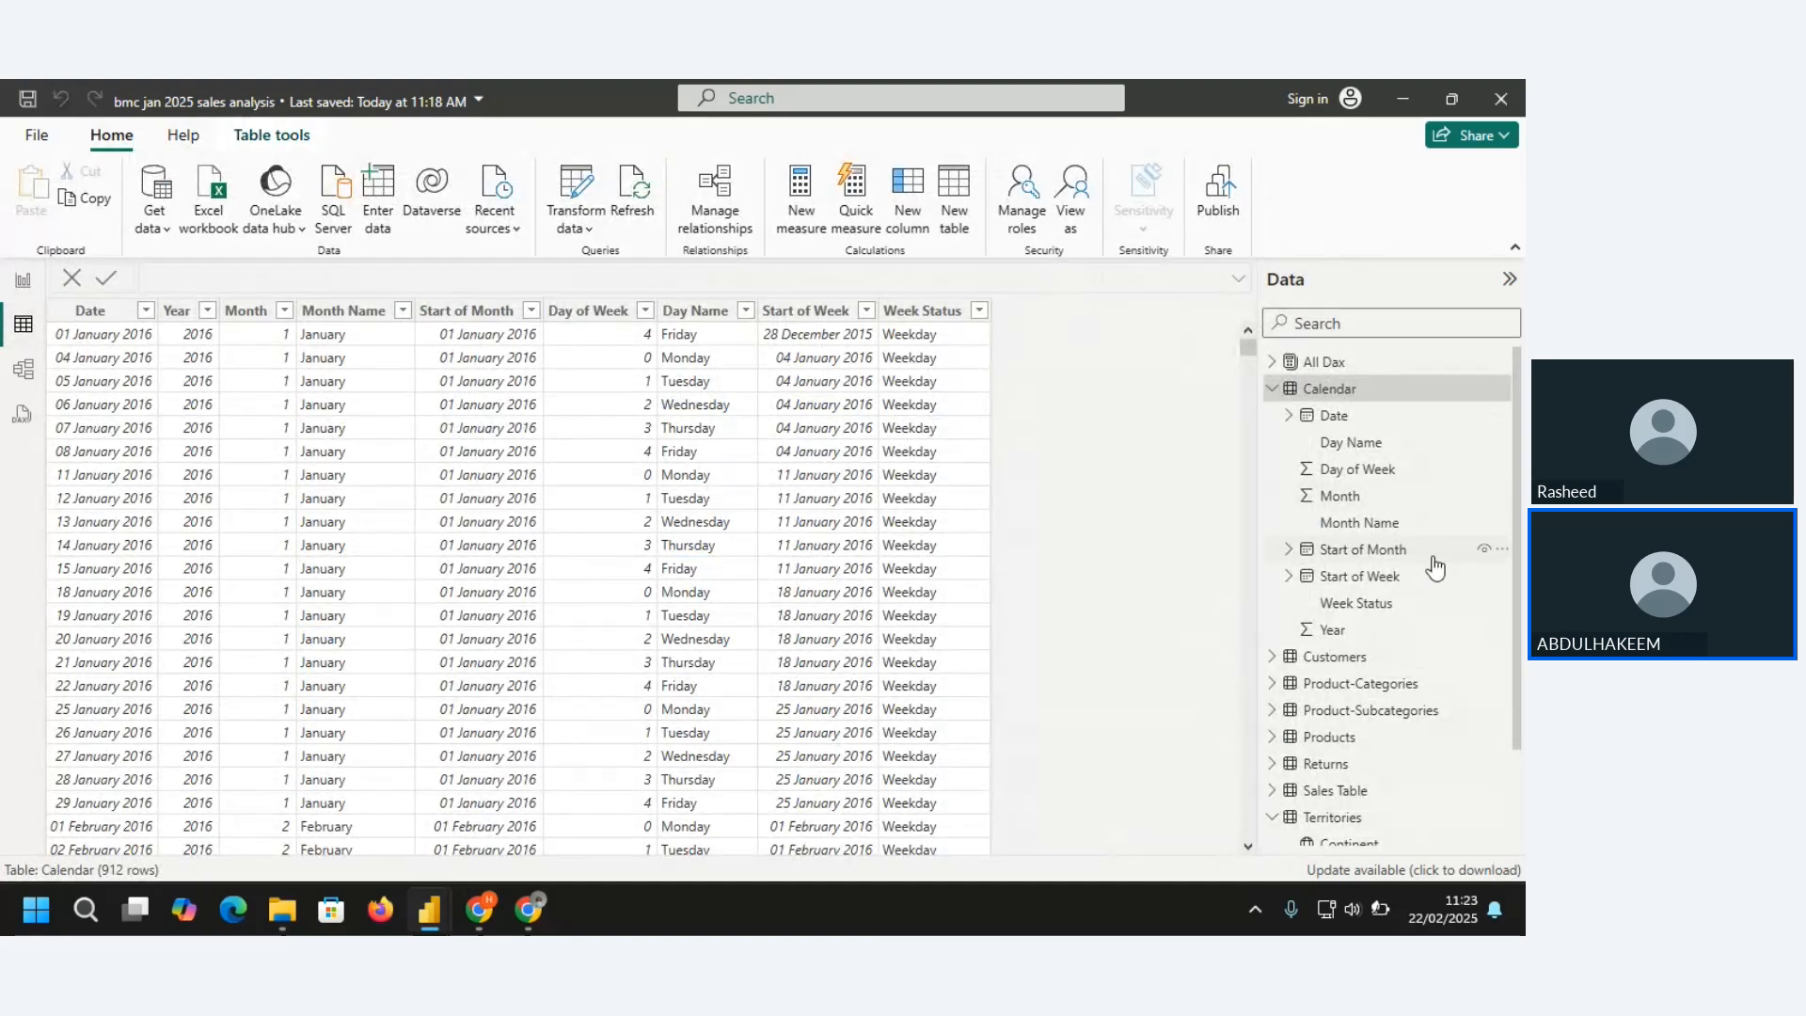
click(1273, 389)
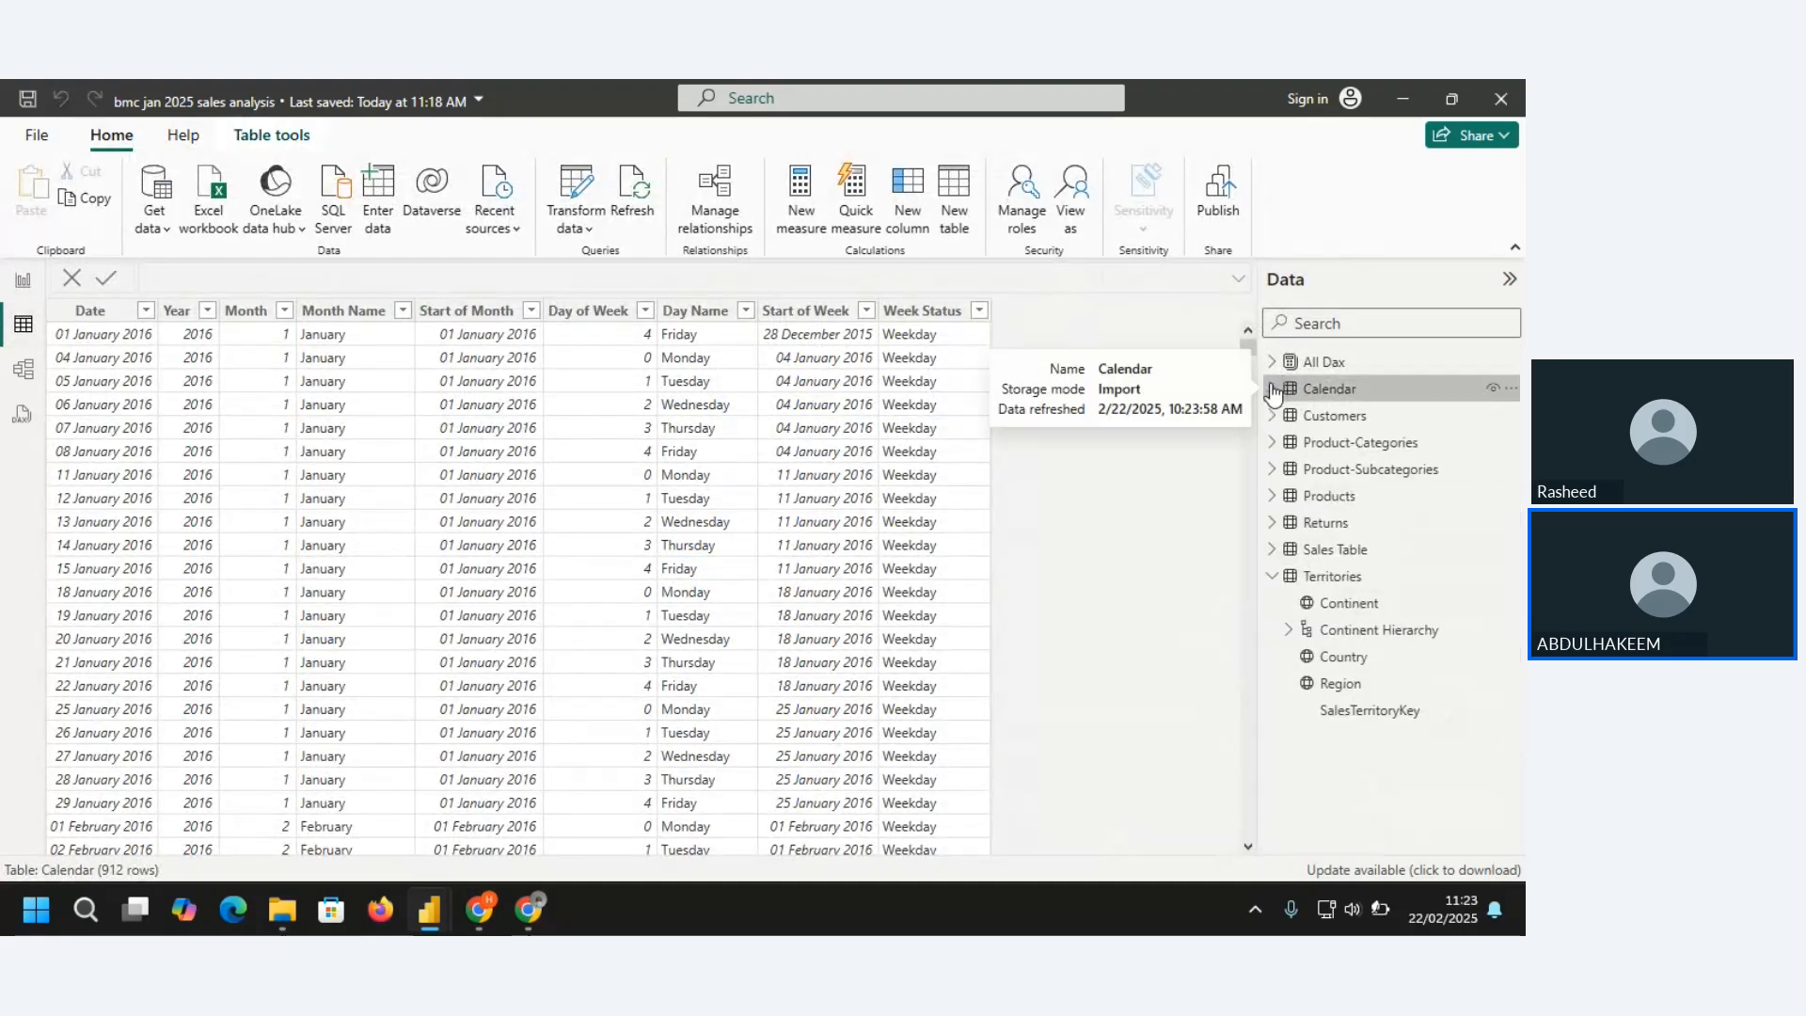
click(1342, 555)
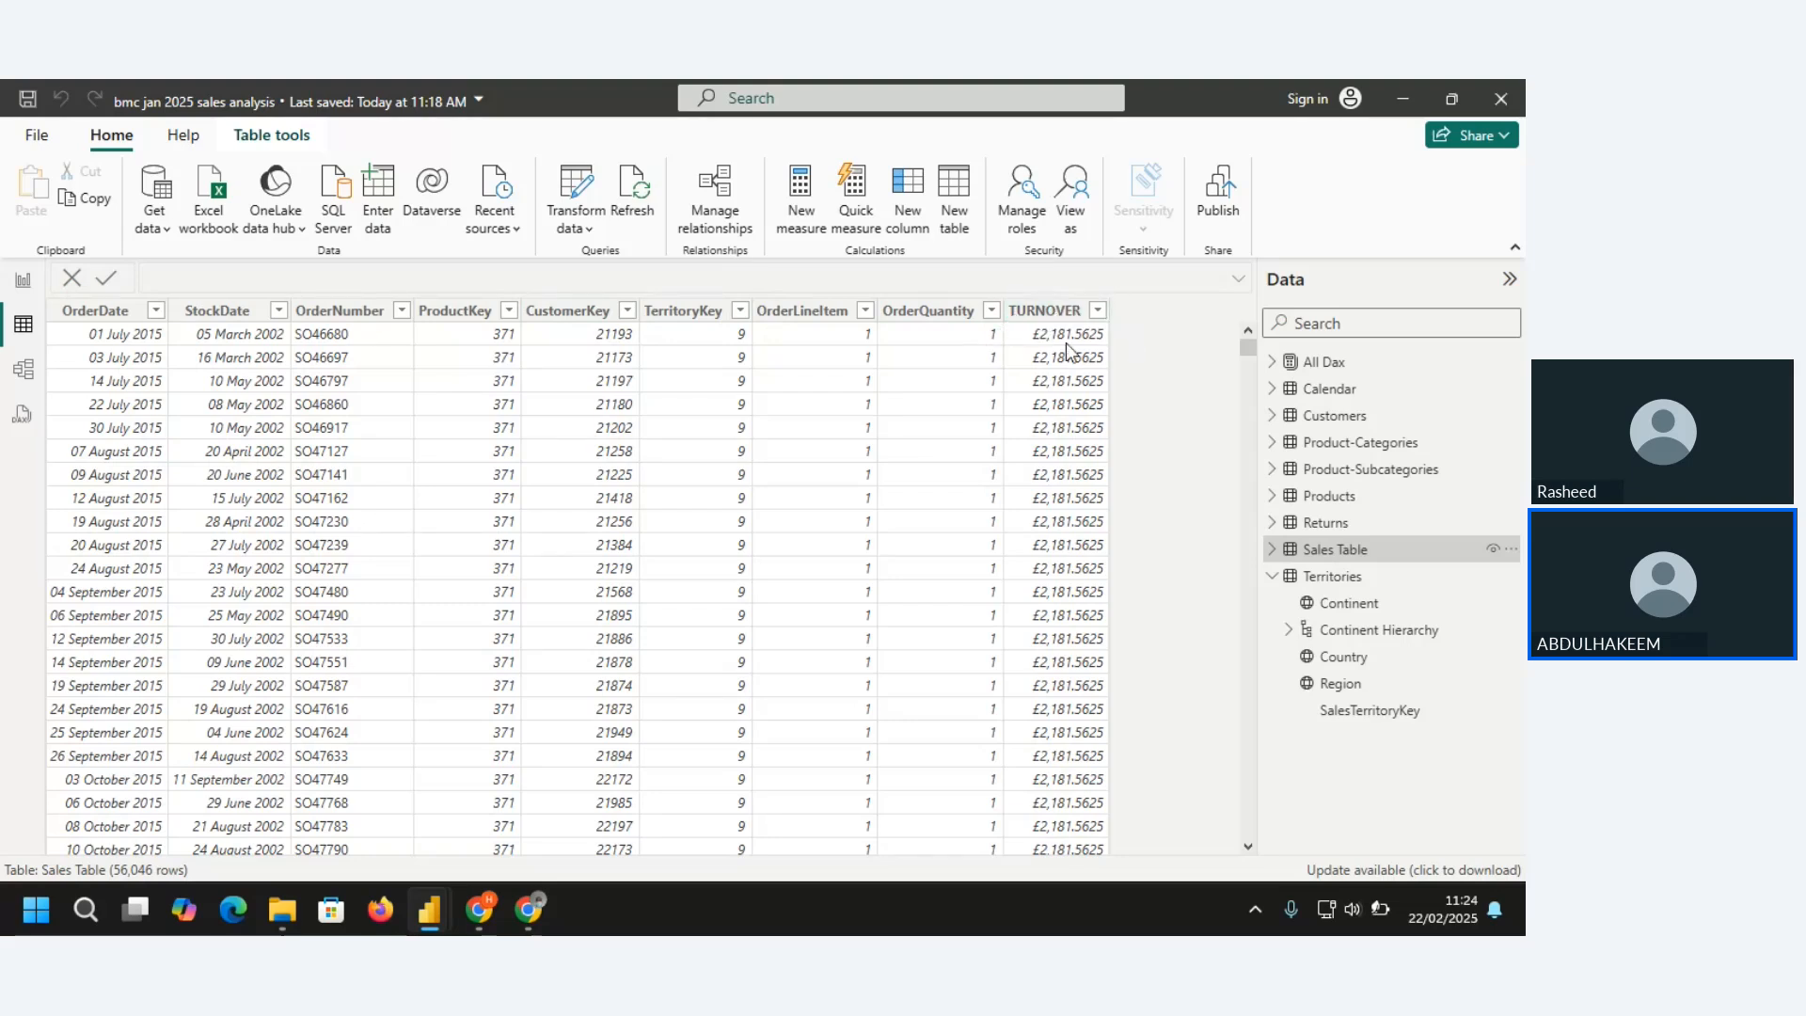
click(1272, 553)
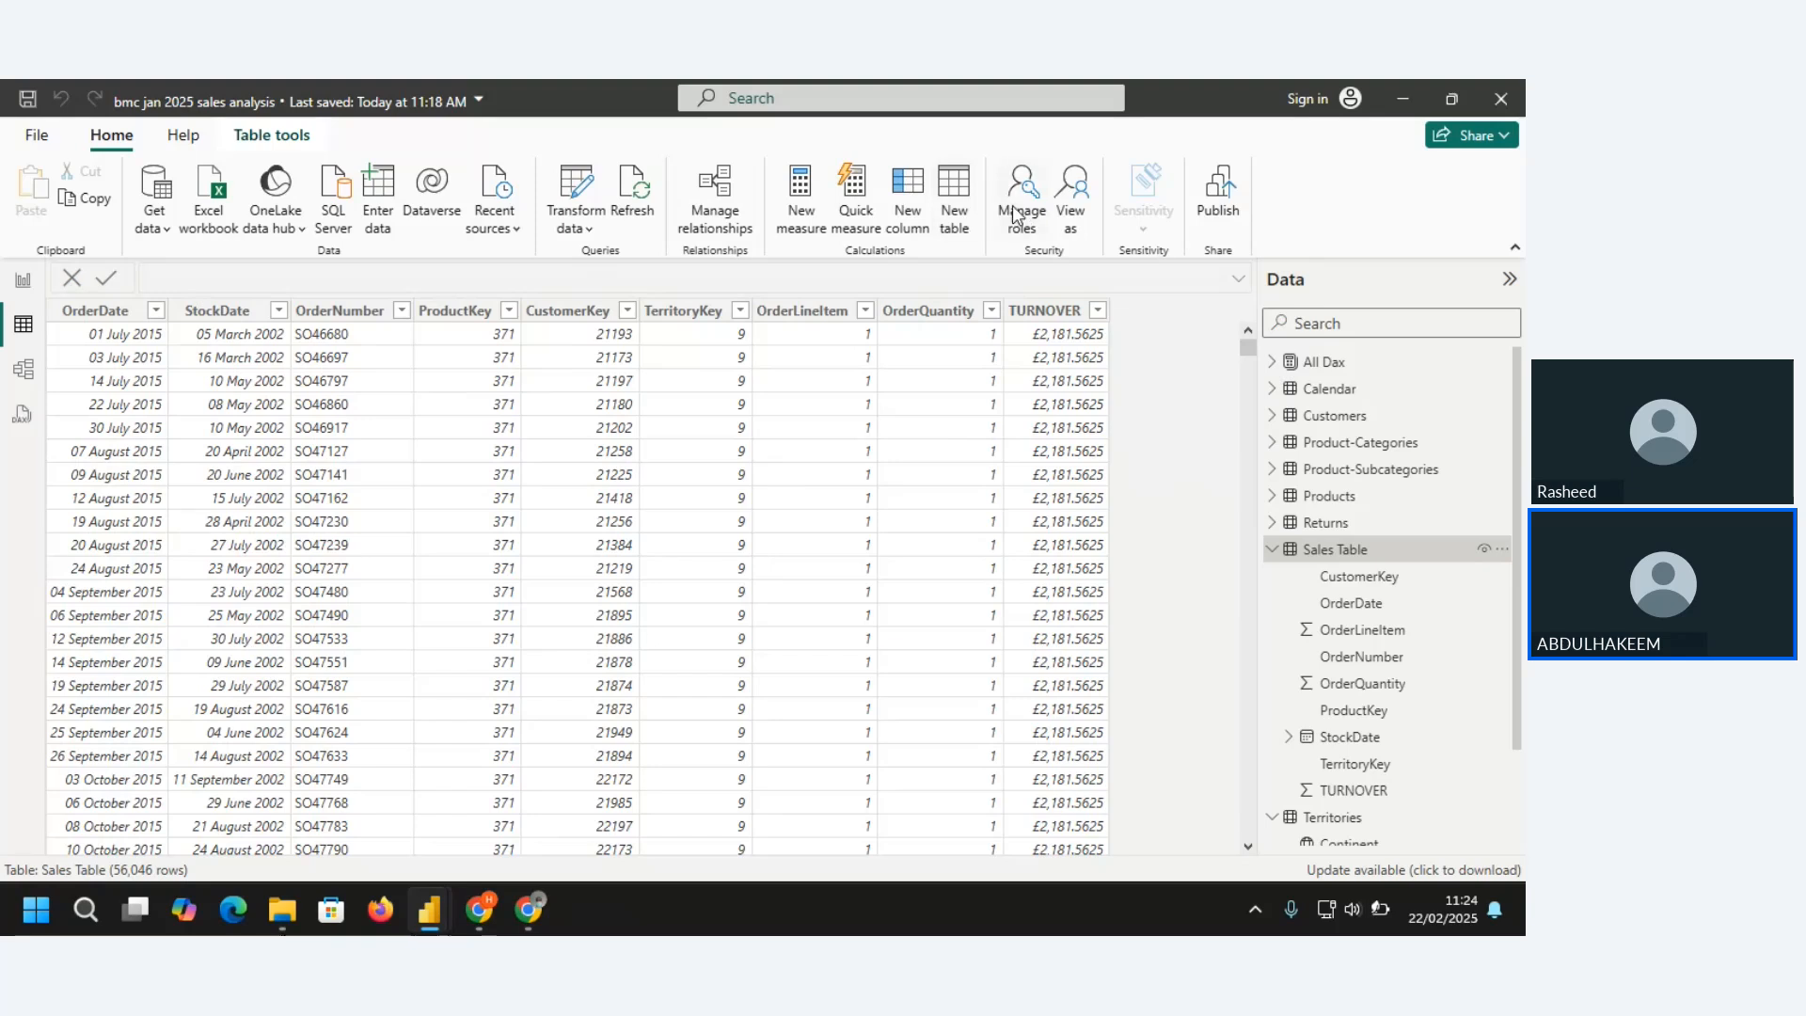
Add a new calculated column to the Sales Table and name it COST 2 in its formula
click(908, 197)
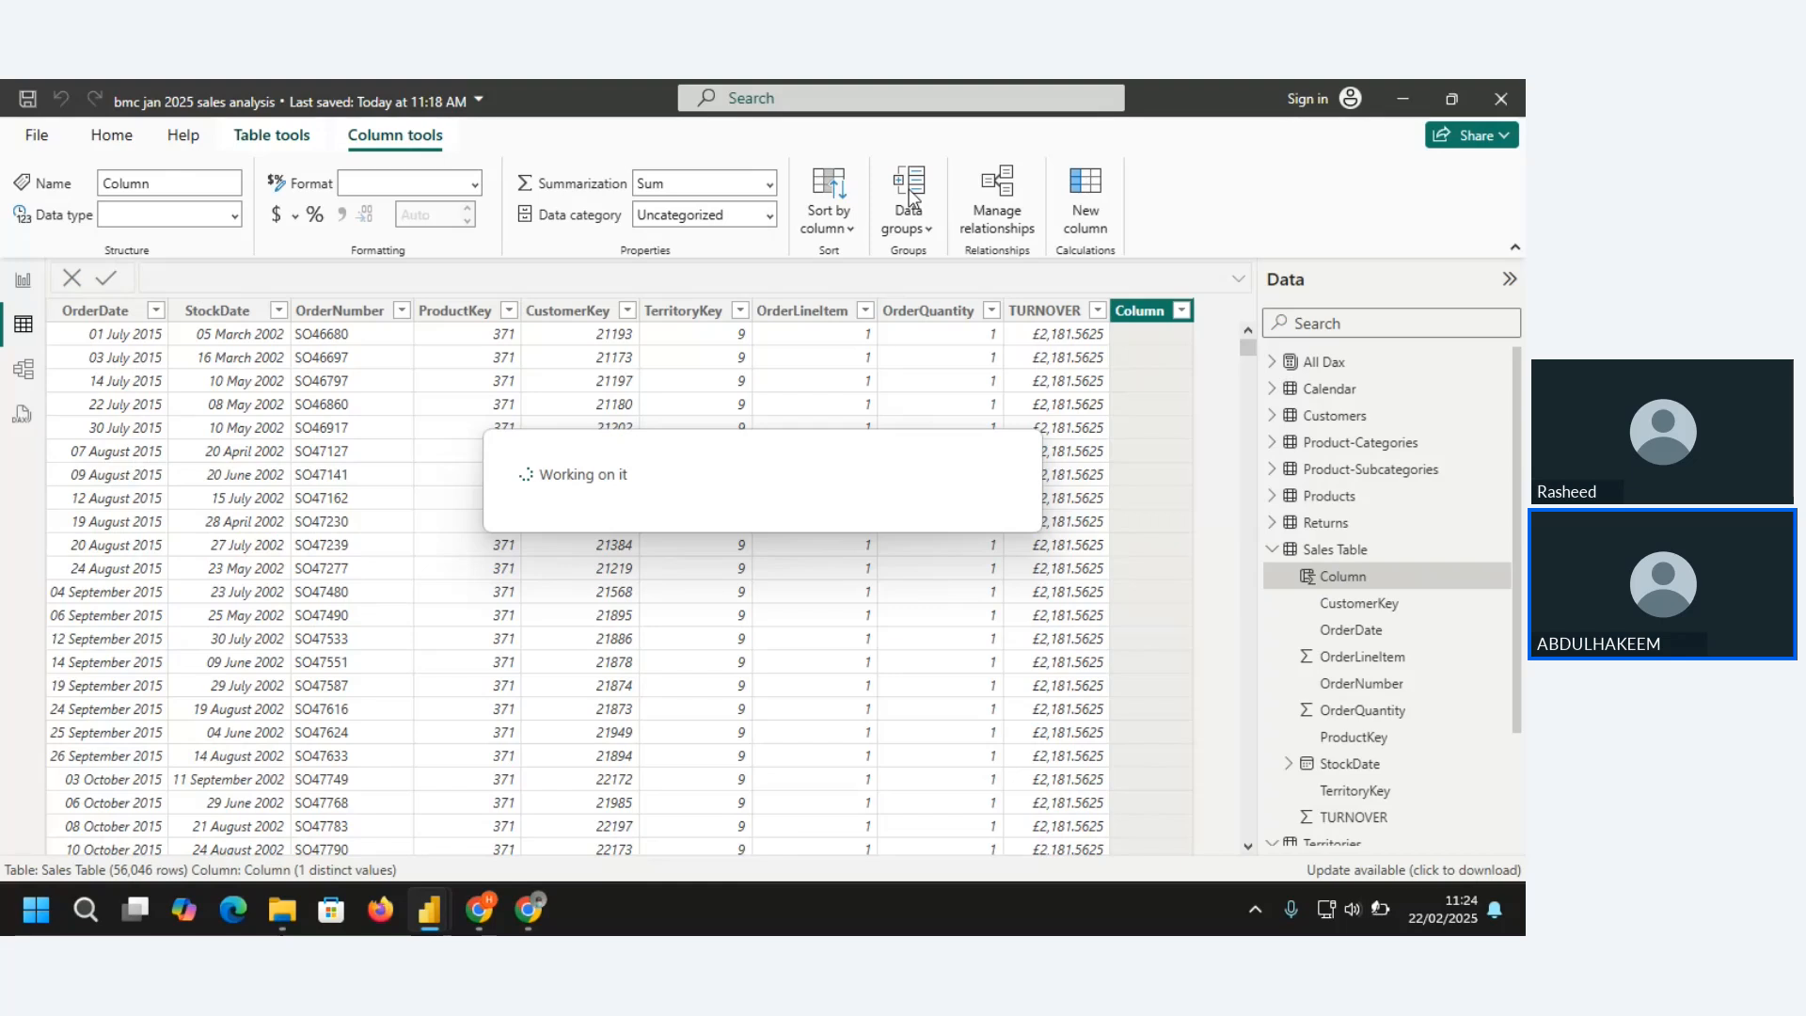
mouse_move(549, 916)
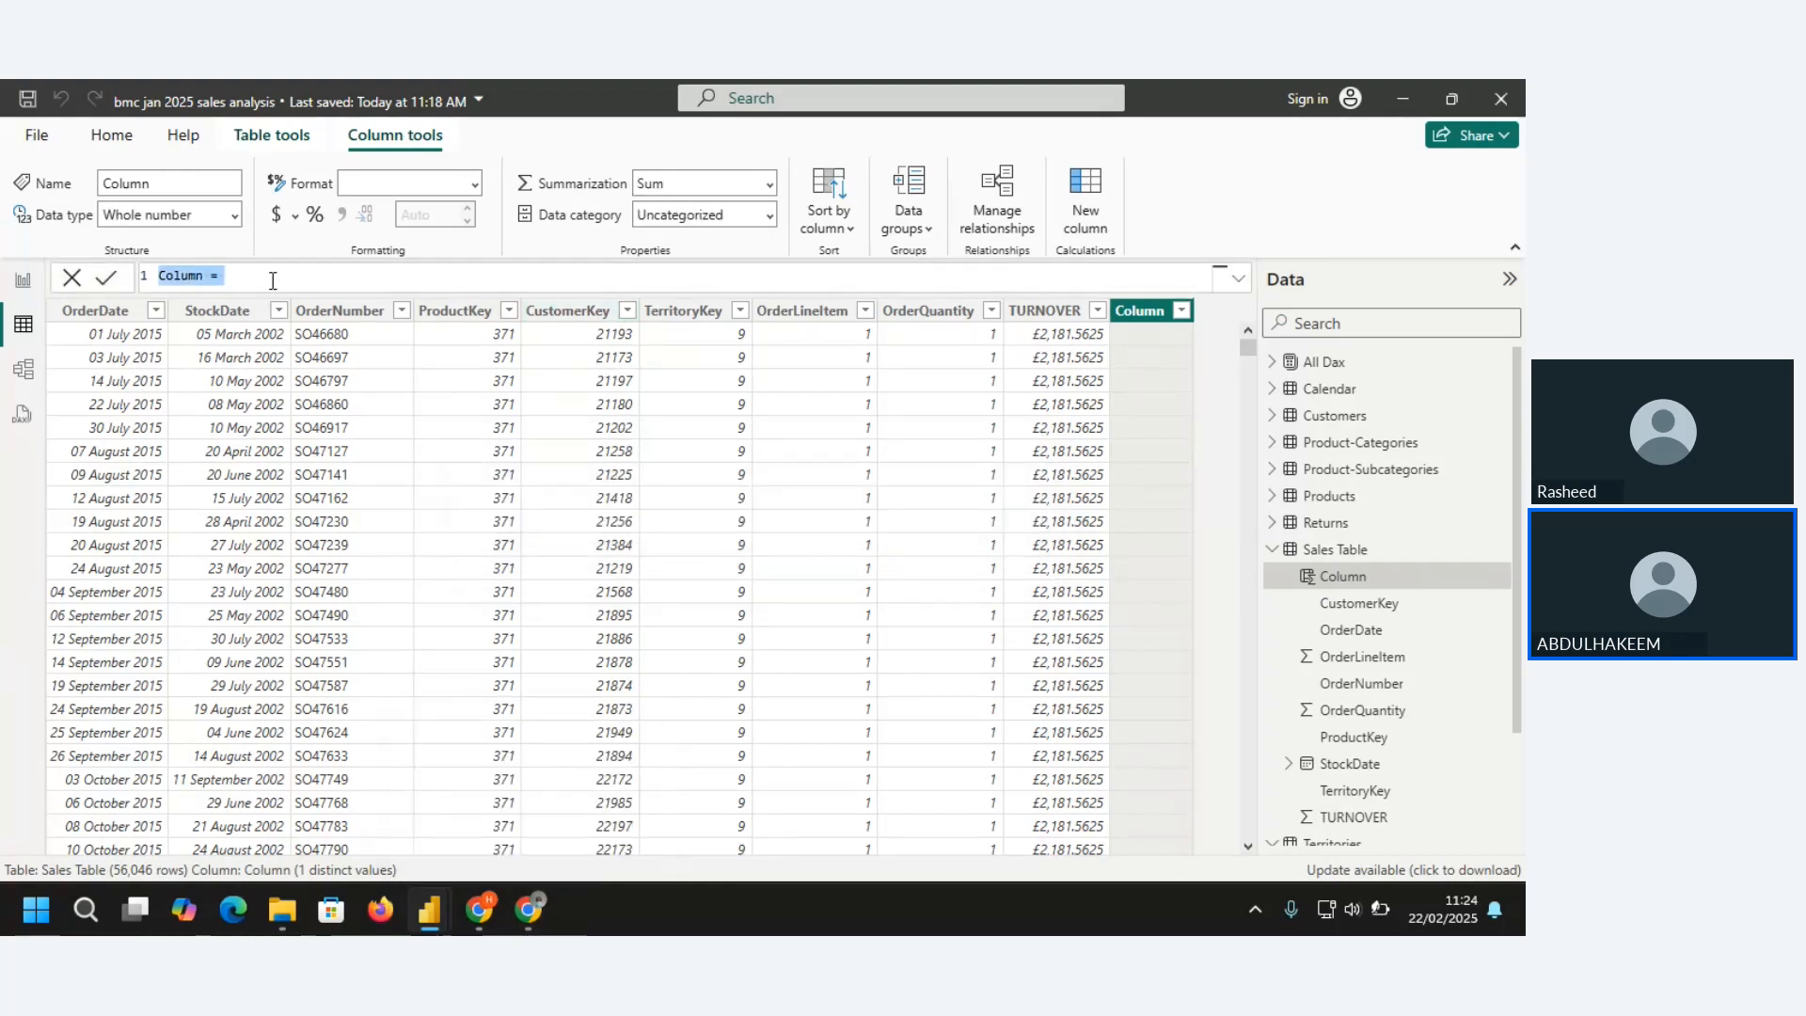
click(203, 275)
double_click(203, 275)
key(BackSpace)
text(cost)
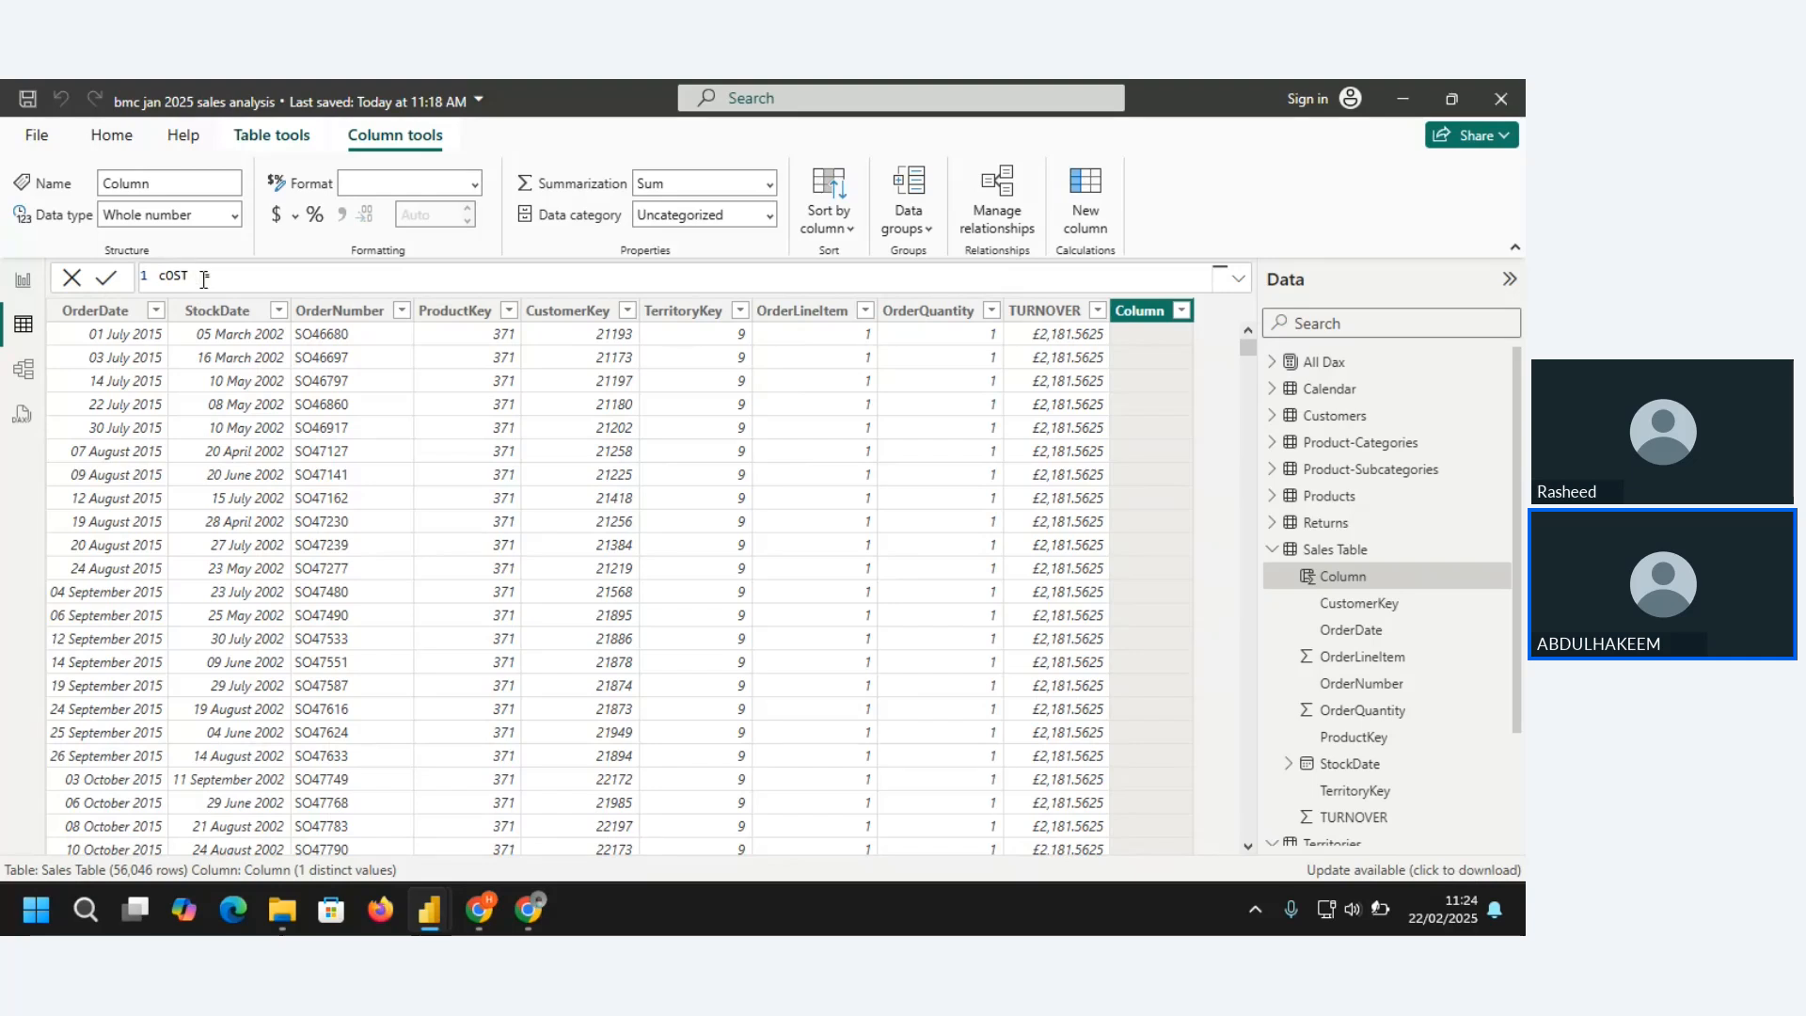
key(BackSpace)
key(BackSpace)
key(BackSpace)
text(COST)
Define COST 2 as RELATED(Products[ProductCost]) and commit the formula
text(RELATED)
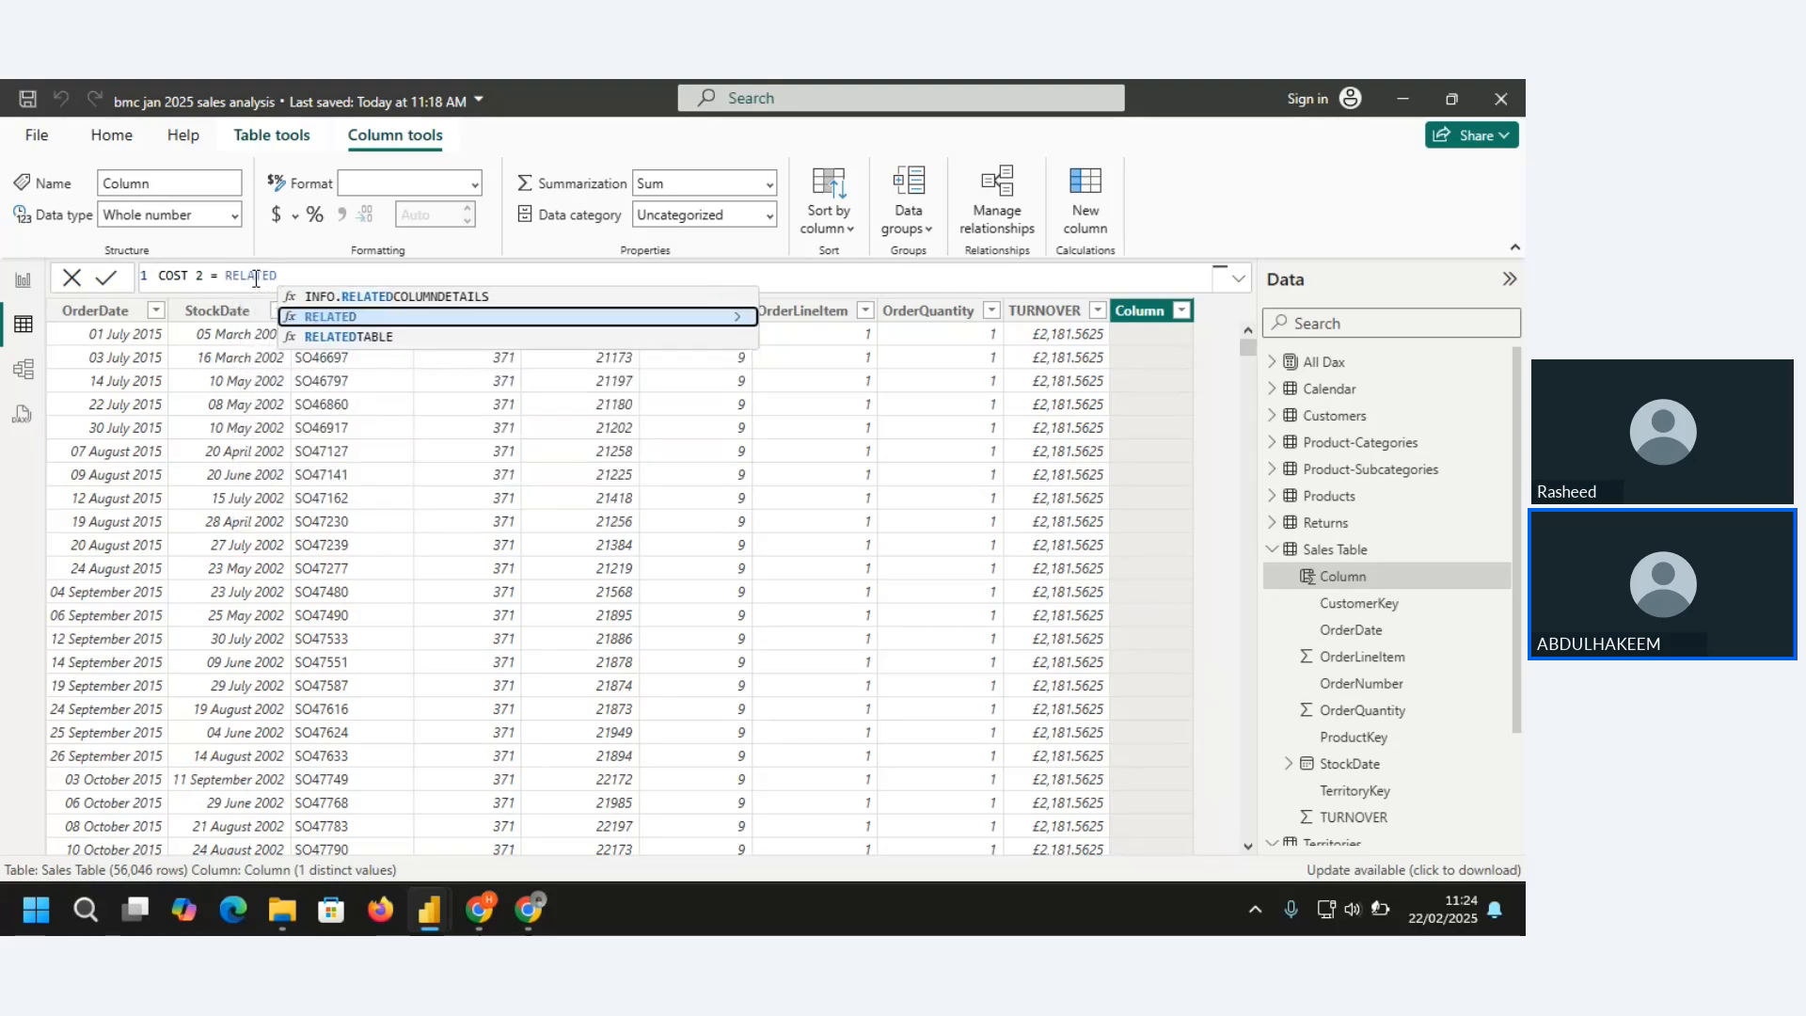
text(()
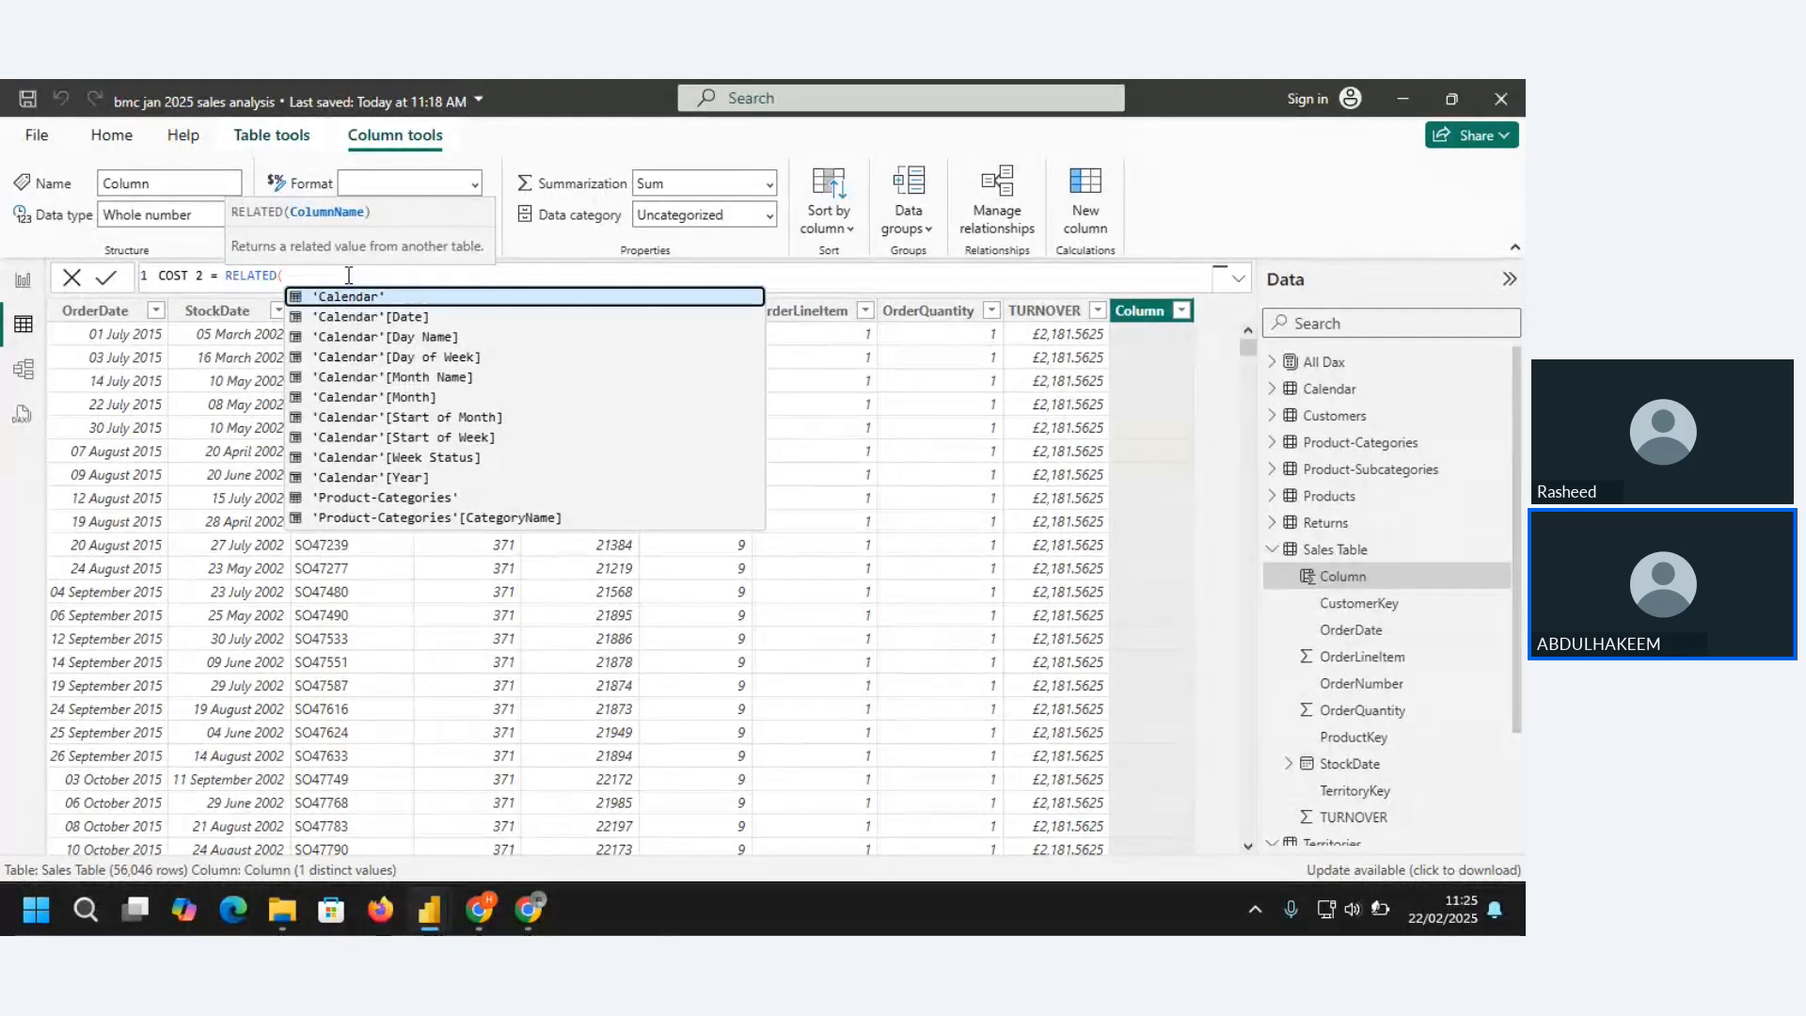
text(COST)
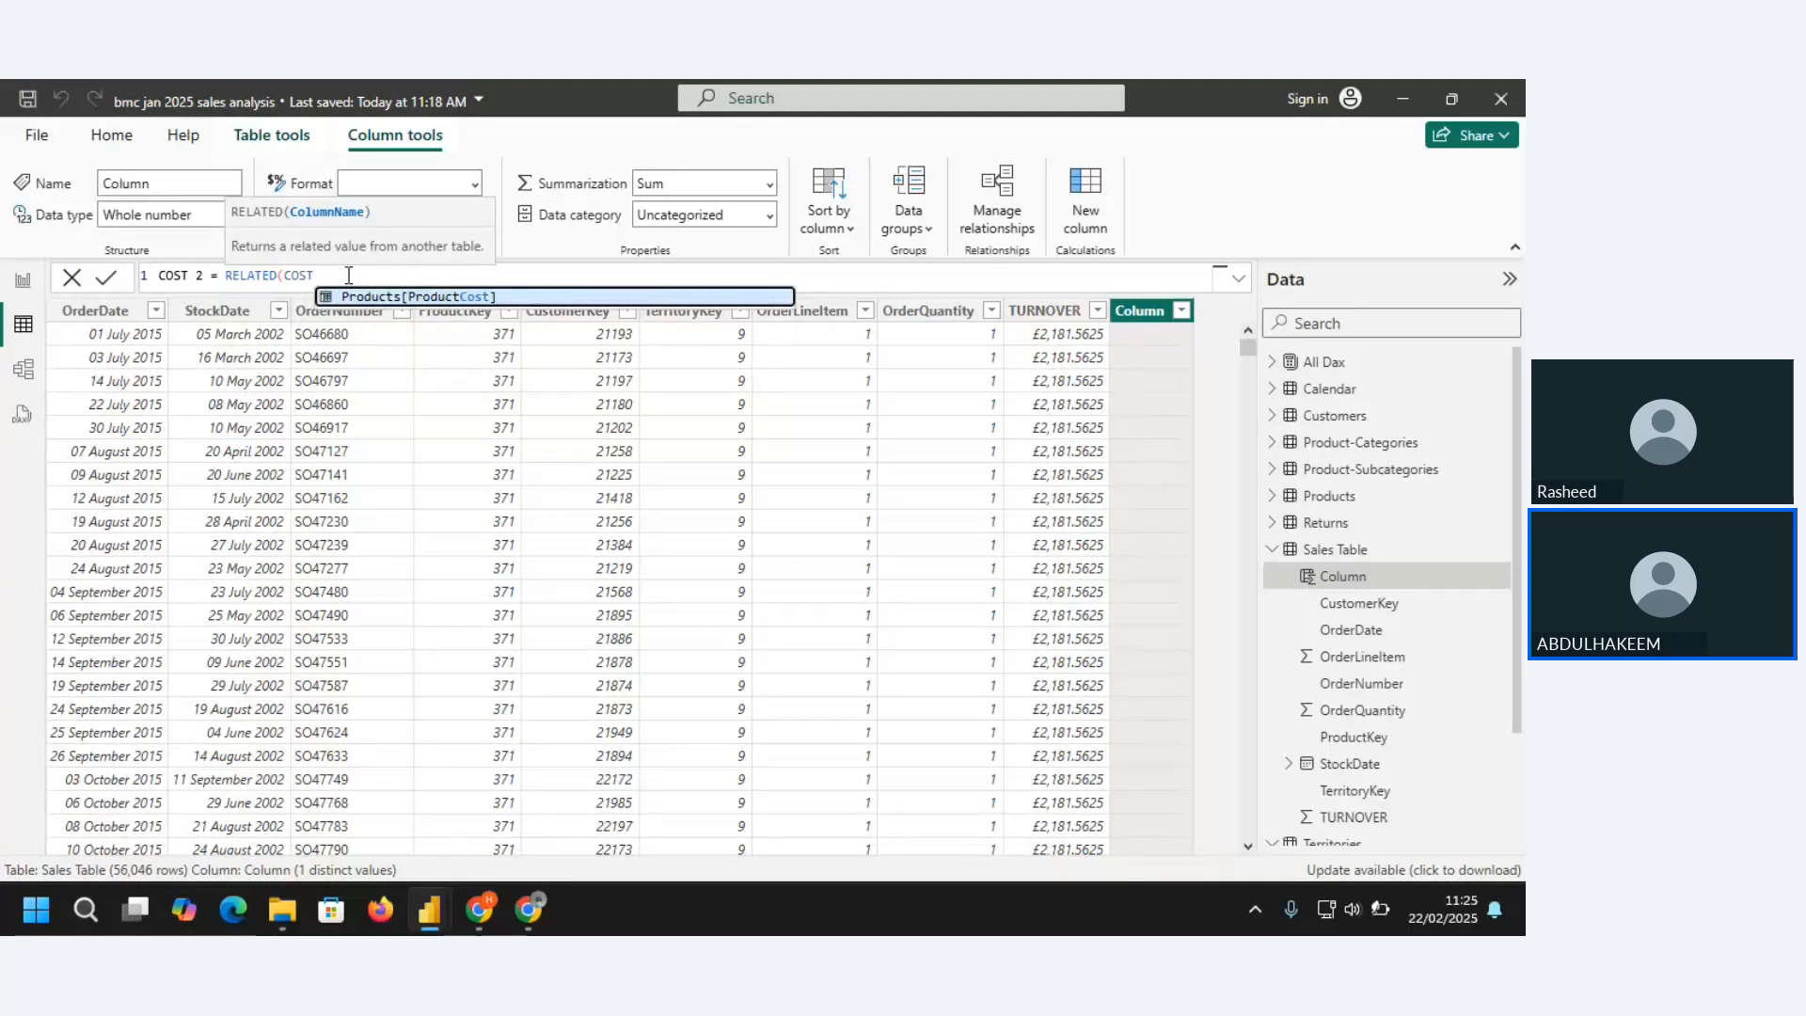
click(458, 298)
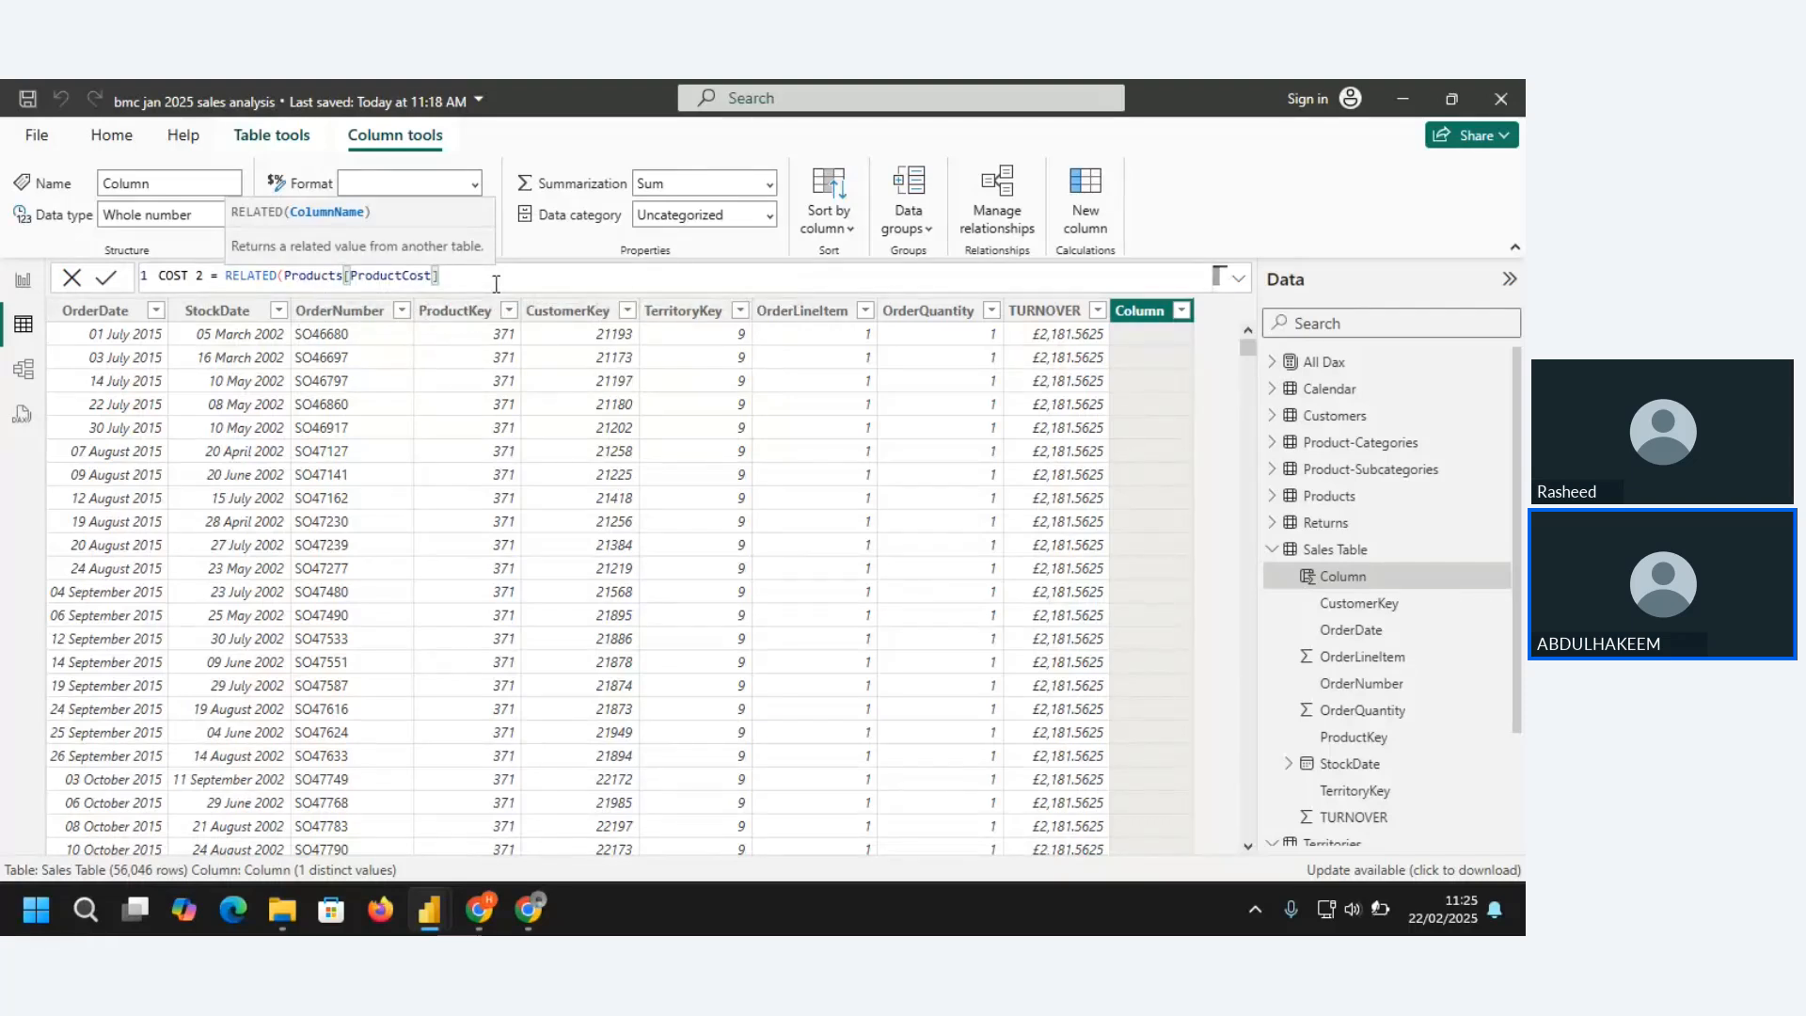
text())
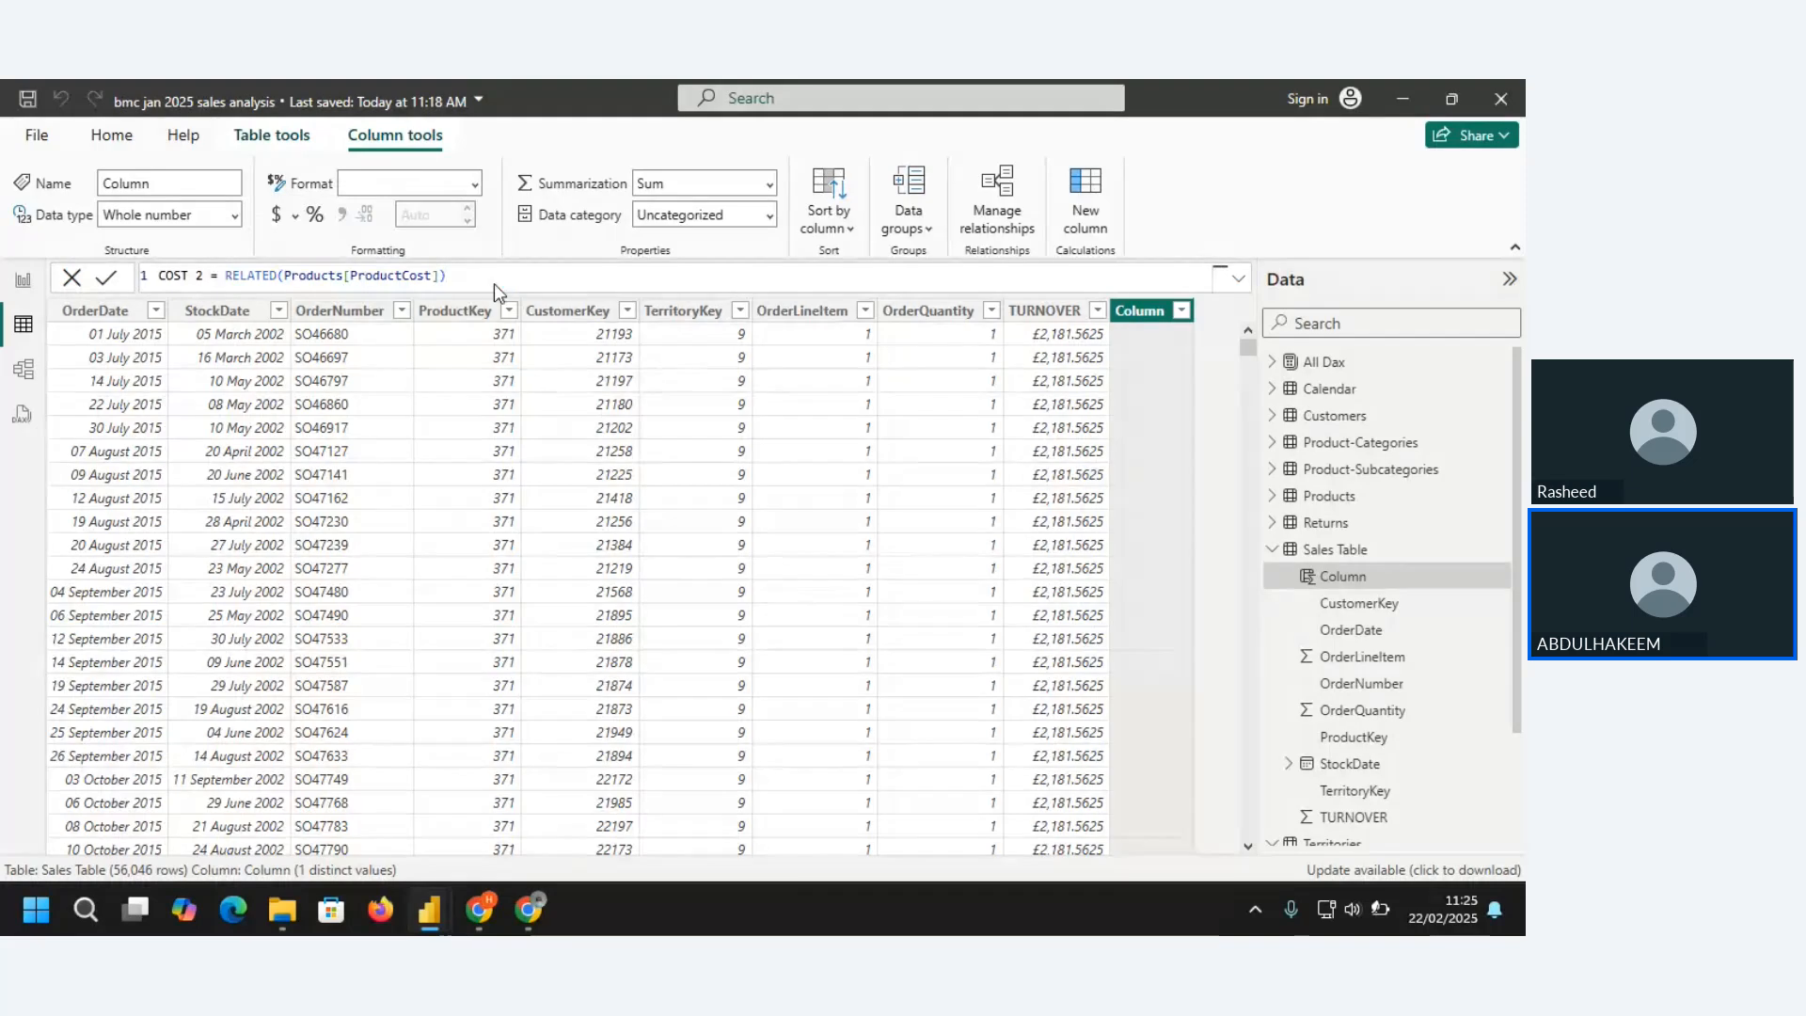
key(Return)
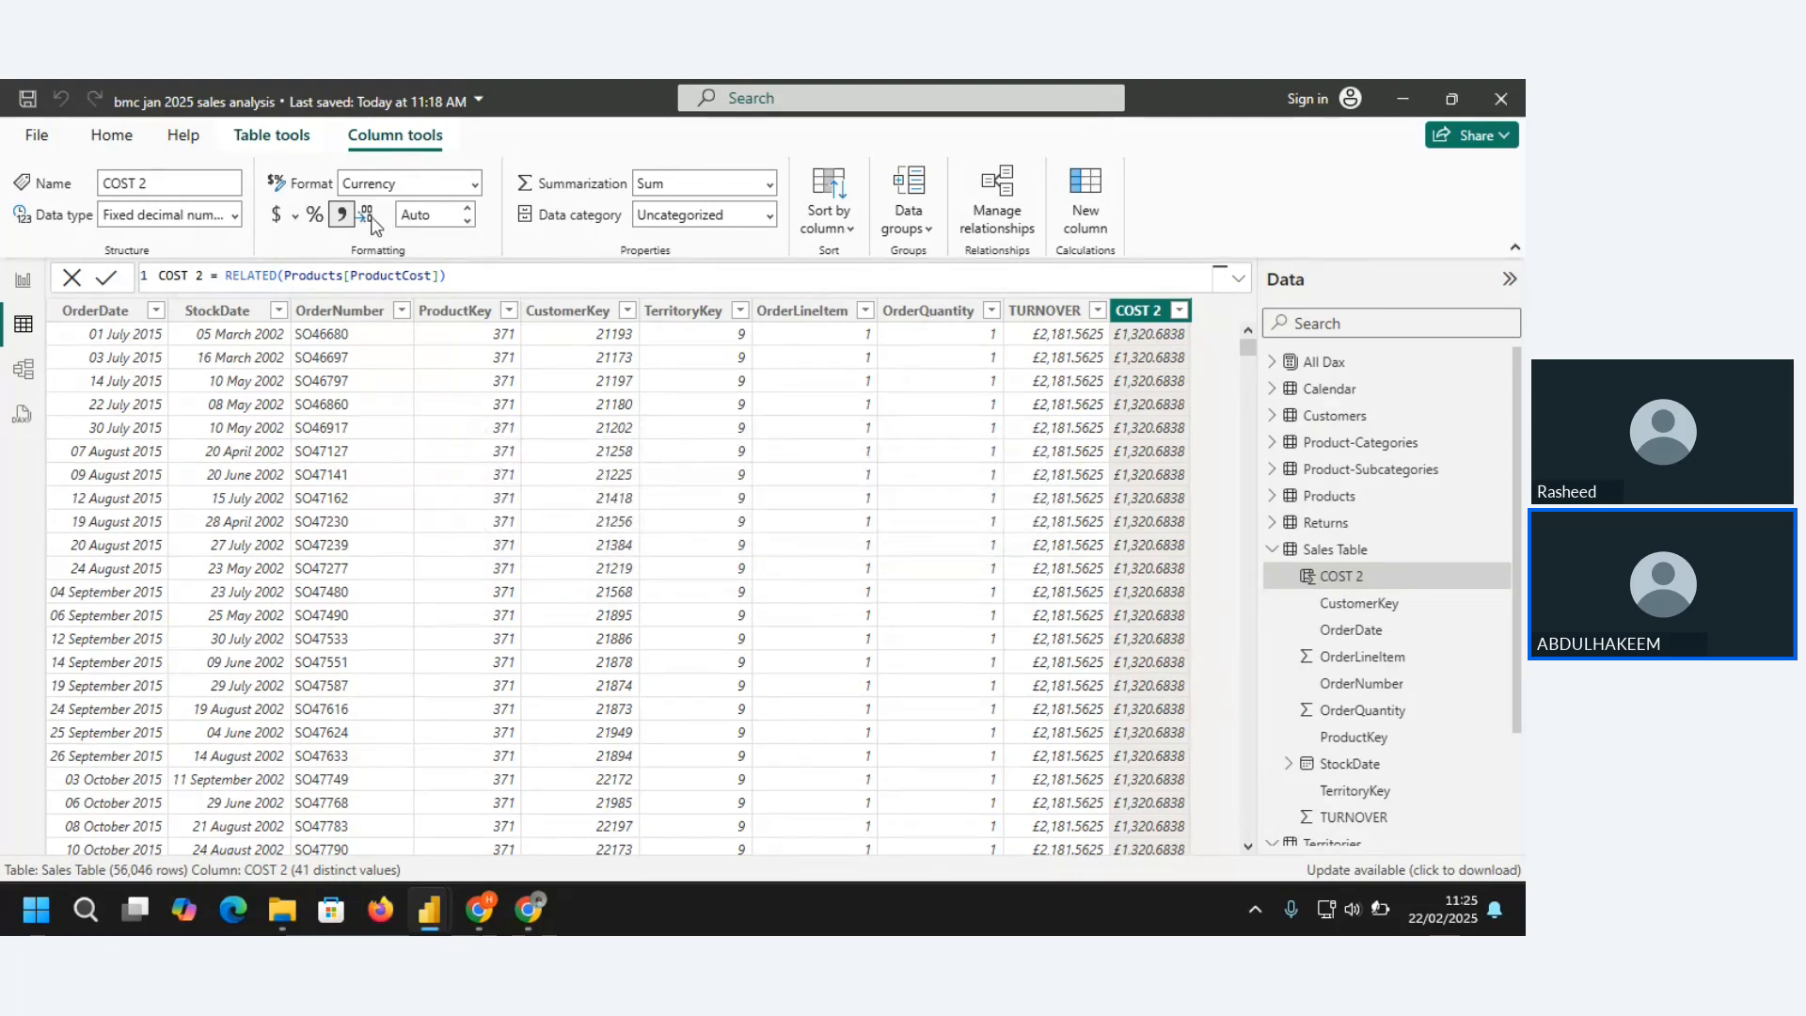
Set the COST 2 column to two decimal places and look through its values down the table
click(465, 222)
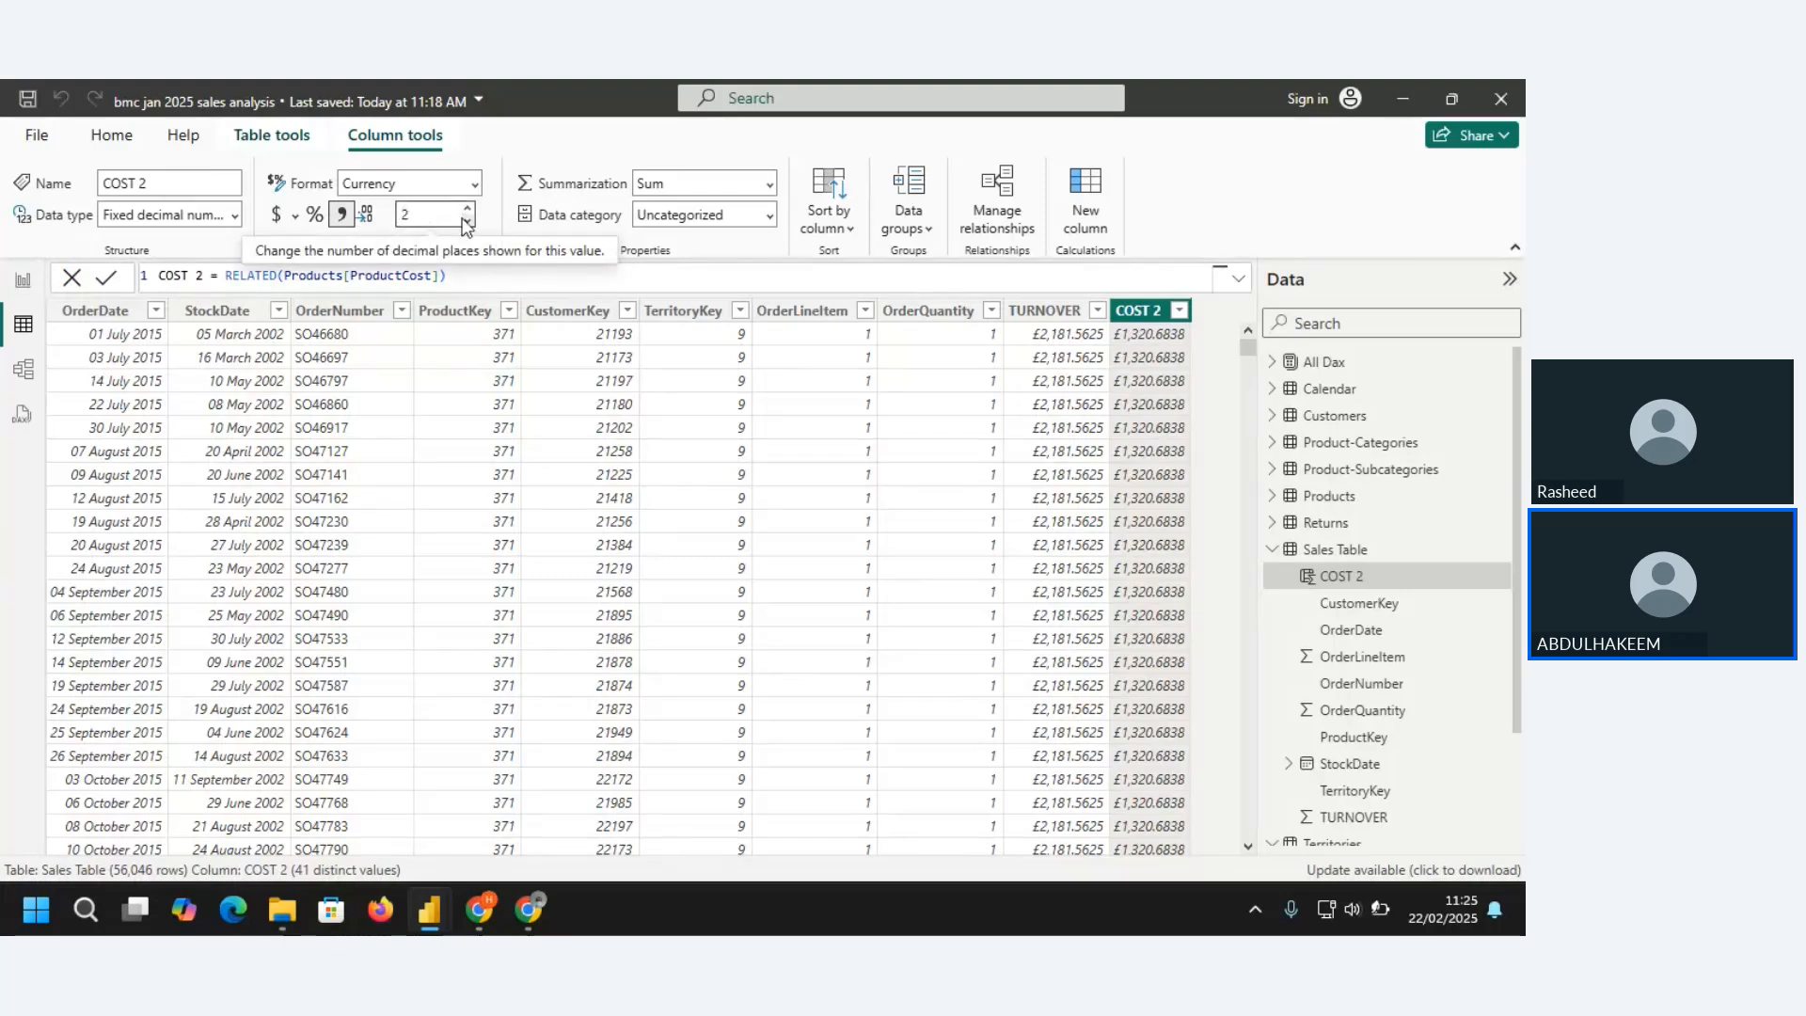
click(465, 222)
click(465, 222)
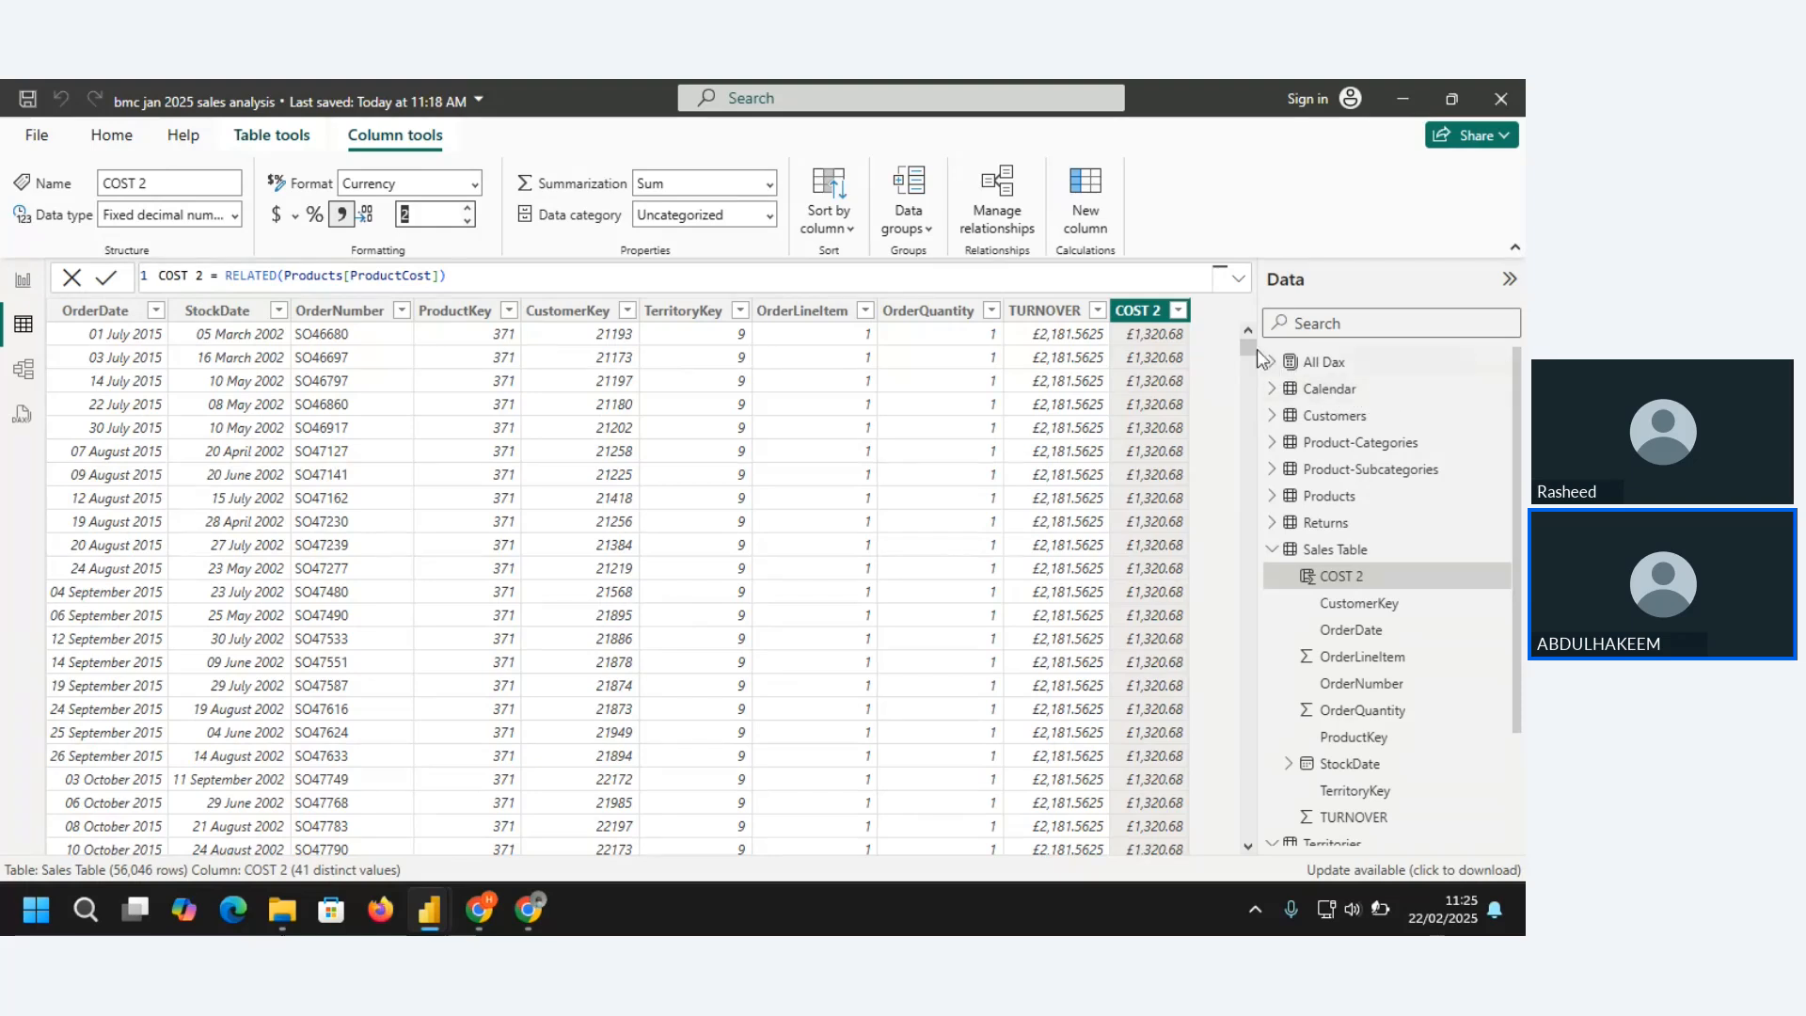
drag(1250, 350, 1251, 465)
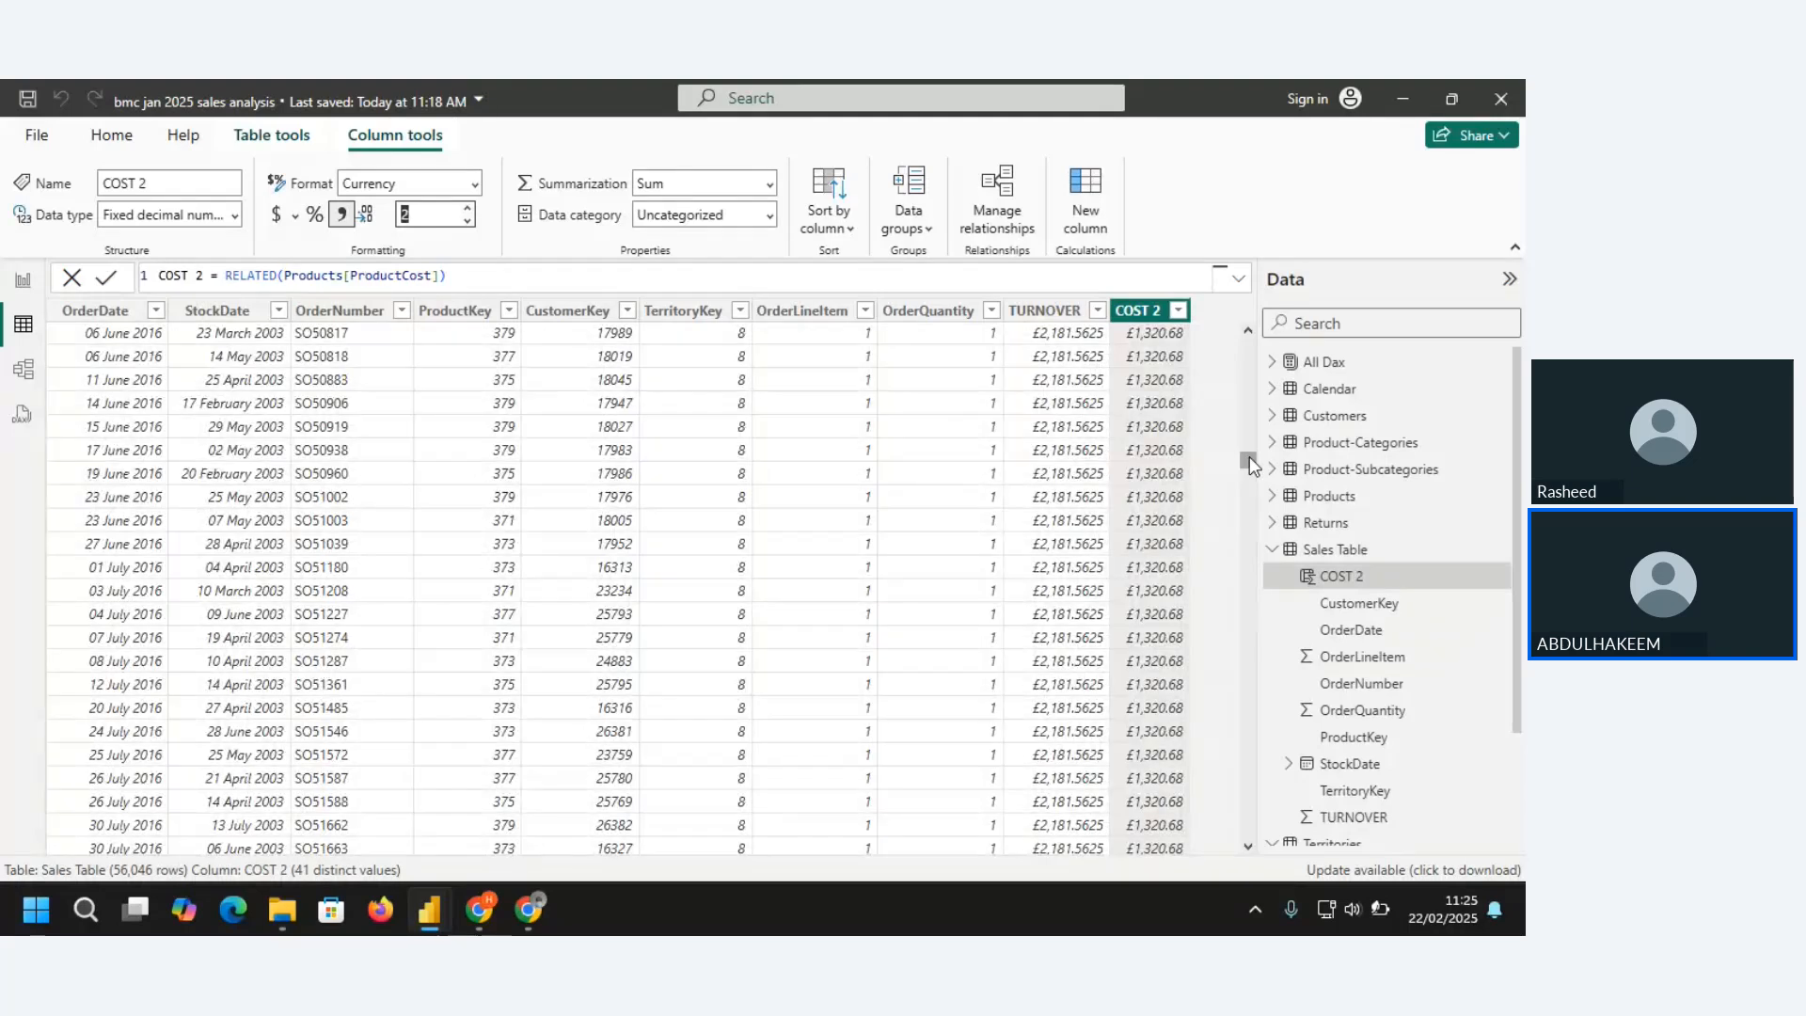
drag(1252, 464, 1200, 290)
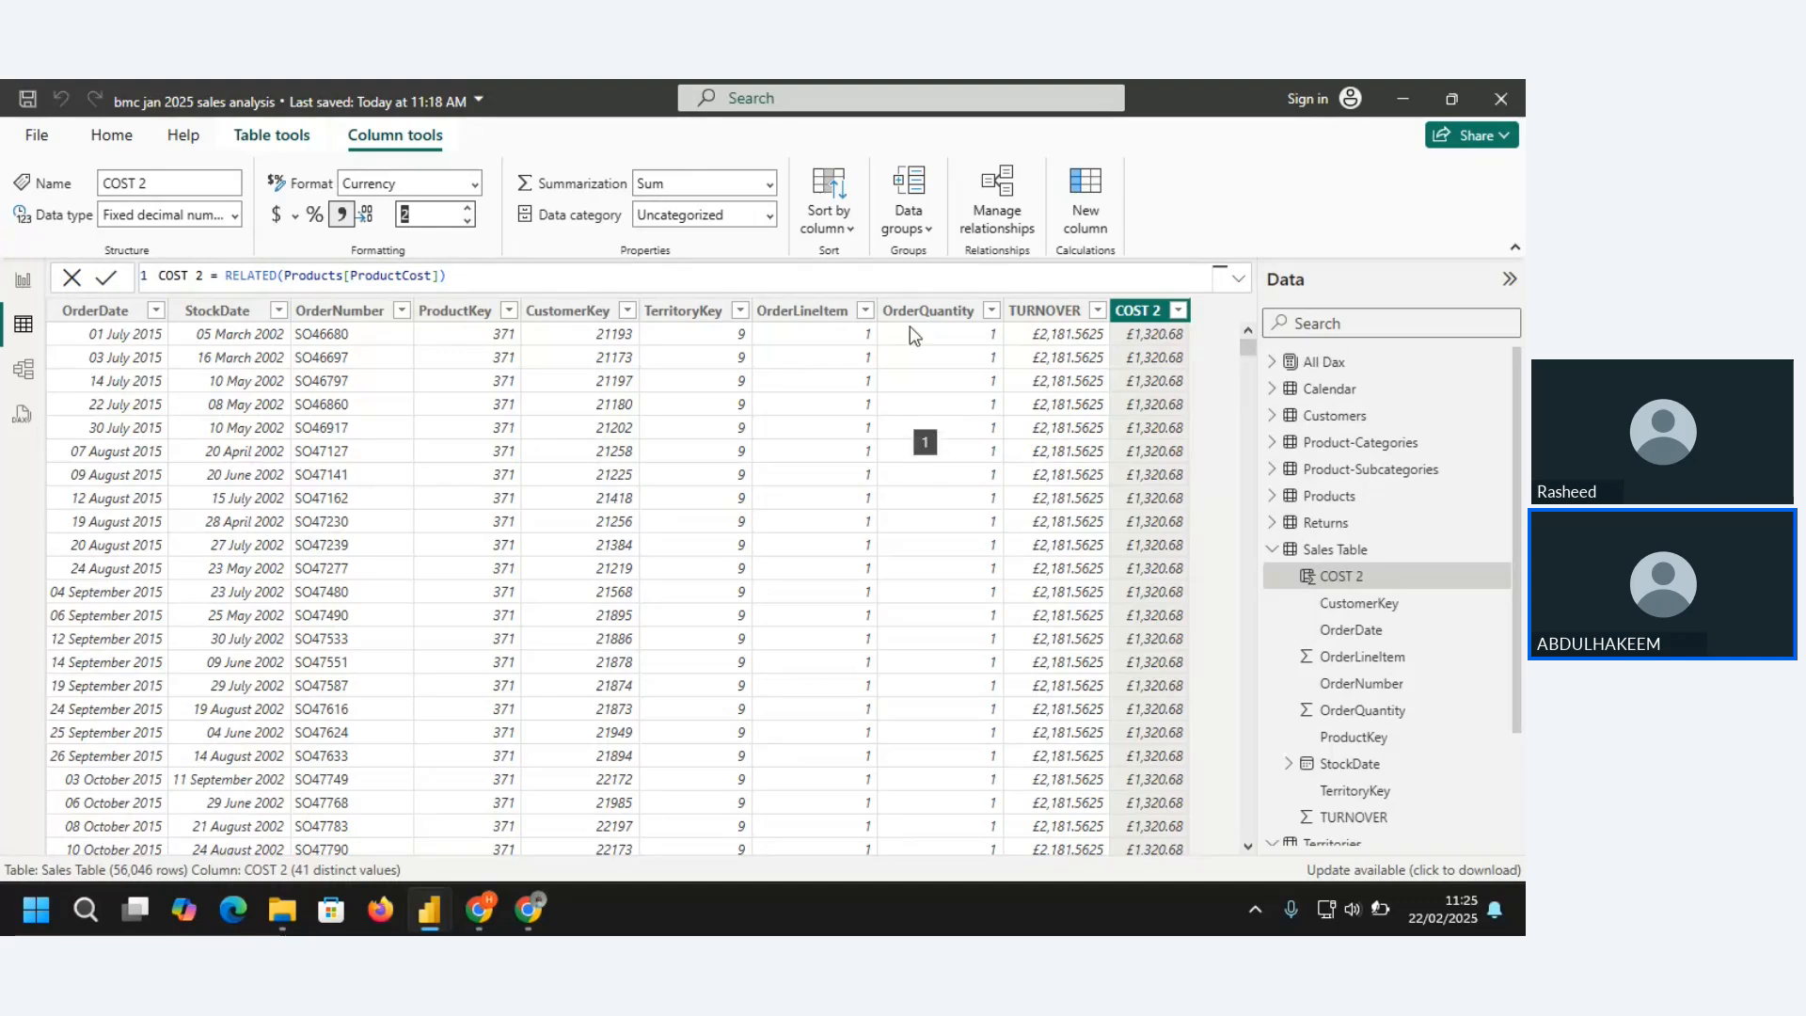
Minimize Power BI Desktop, switch to the DAX documentation in Chrome, and review the RELATED function's syntax, parameters and remarks
click(1402, 97)
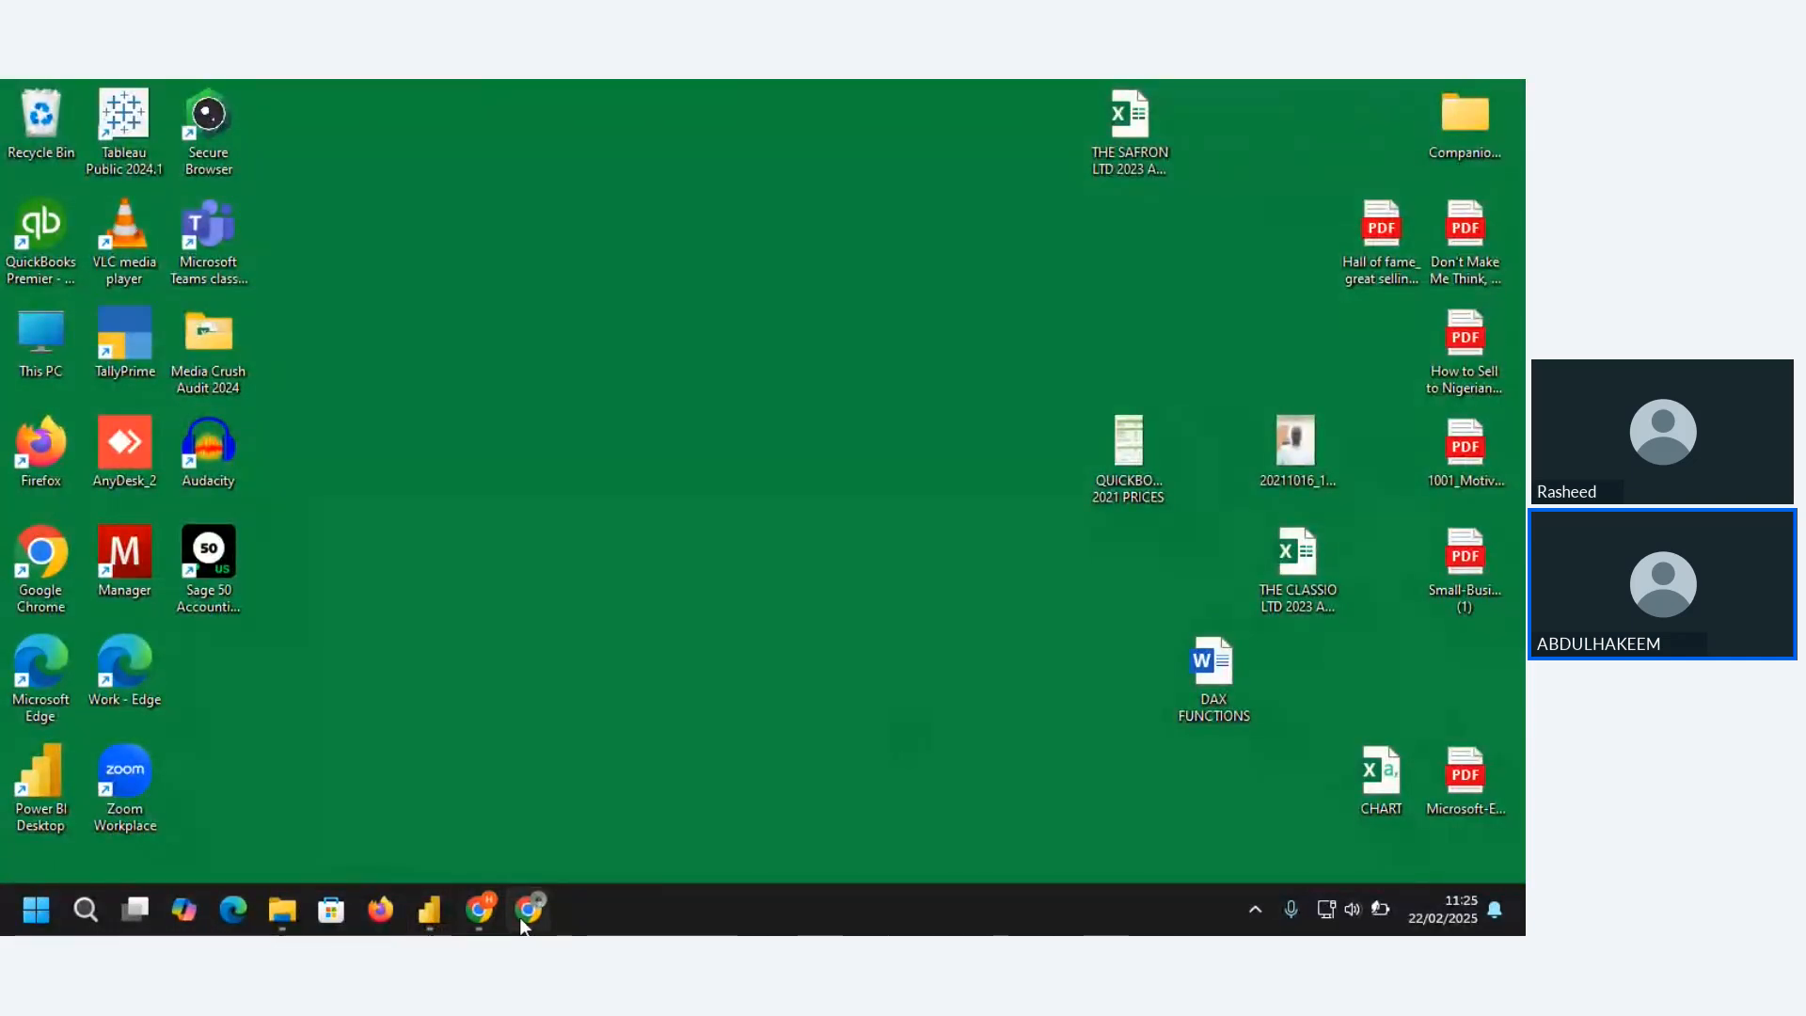
mouse_move(532, 914)
click(552, 817)
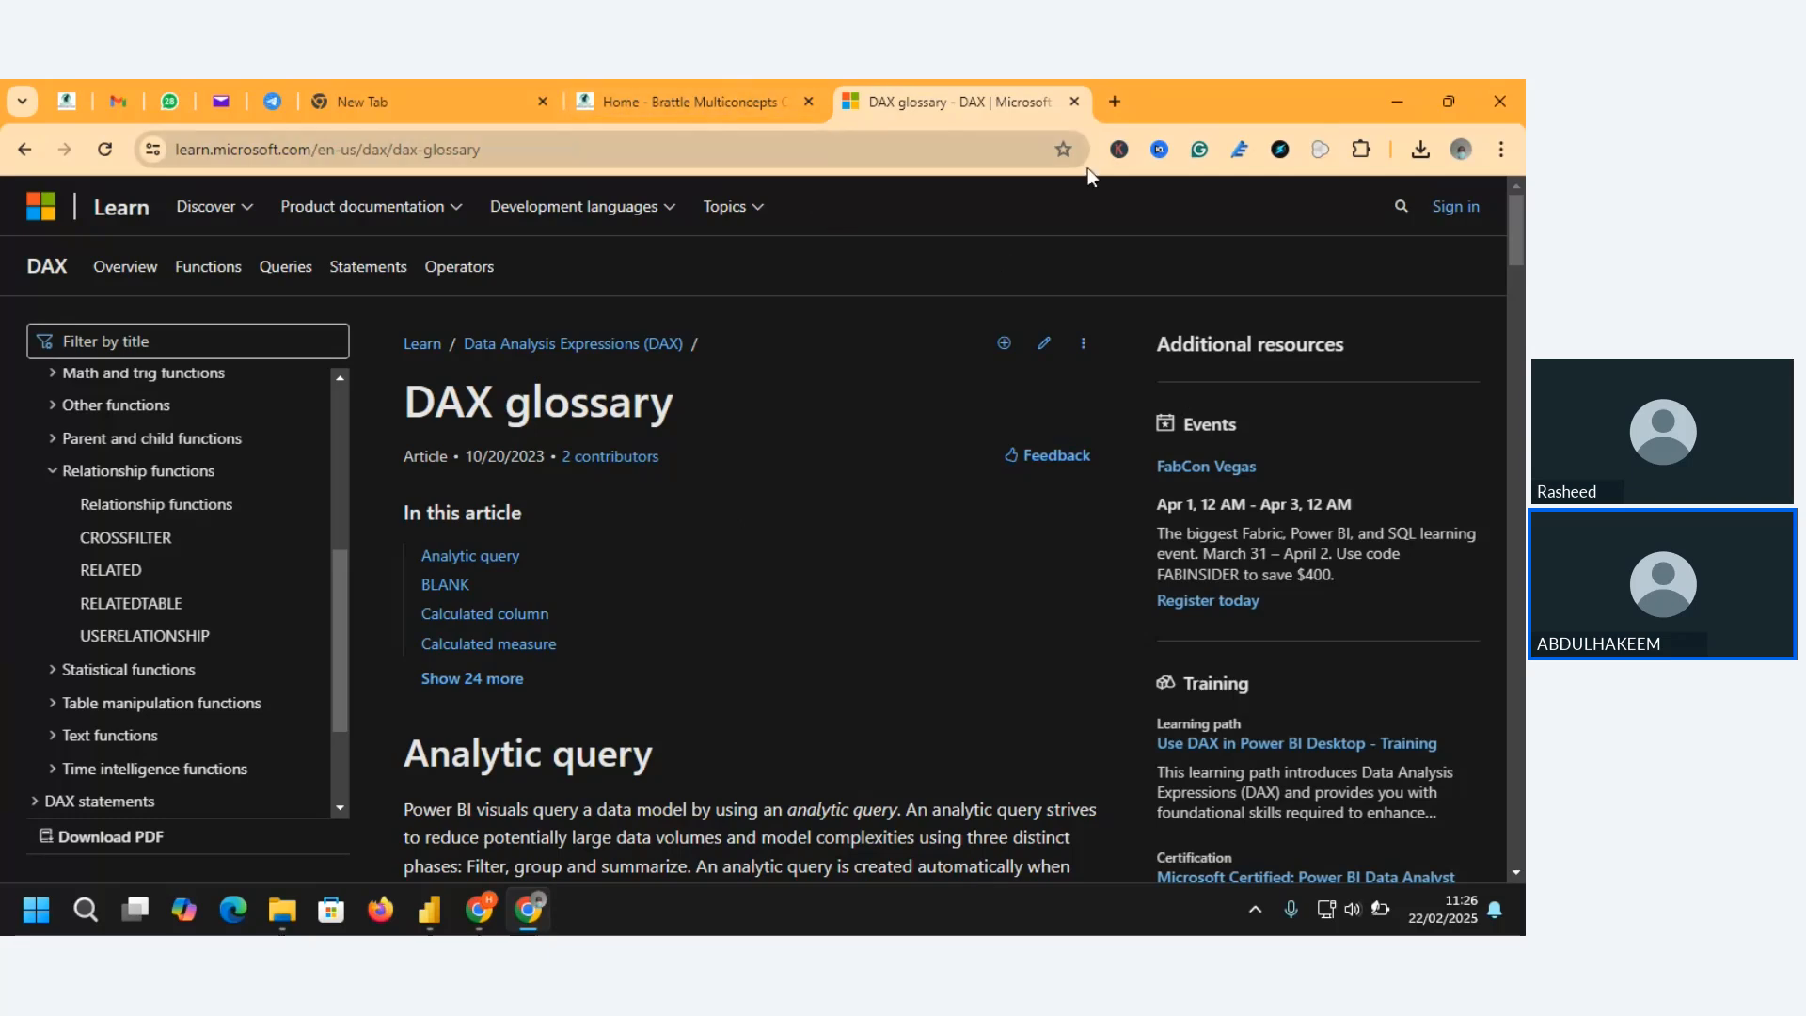
click(113, 571)
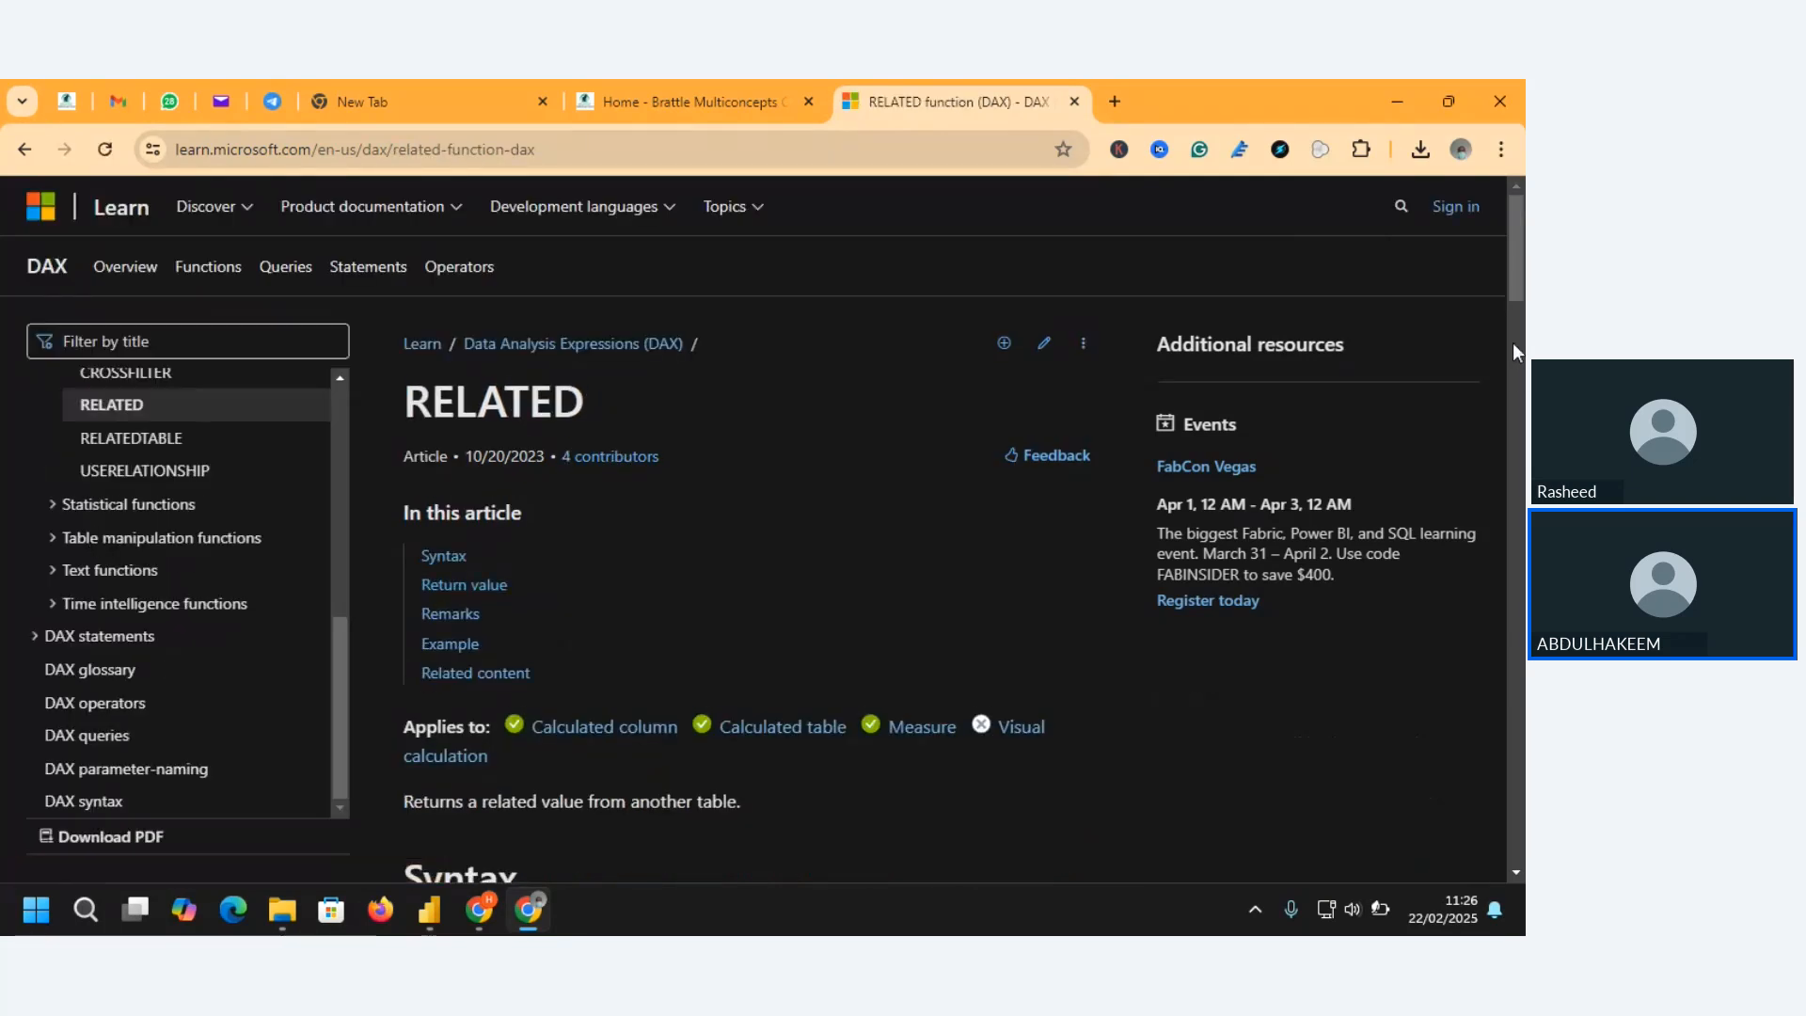
drag(1514, 273, 1514, 409)
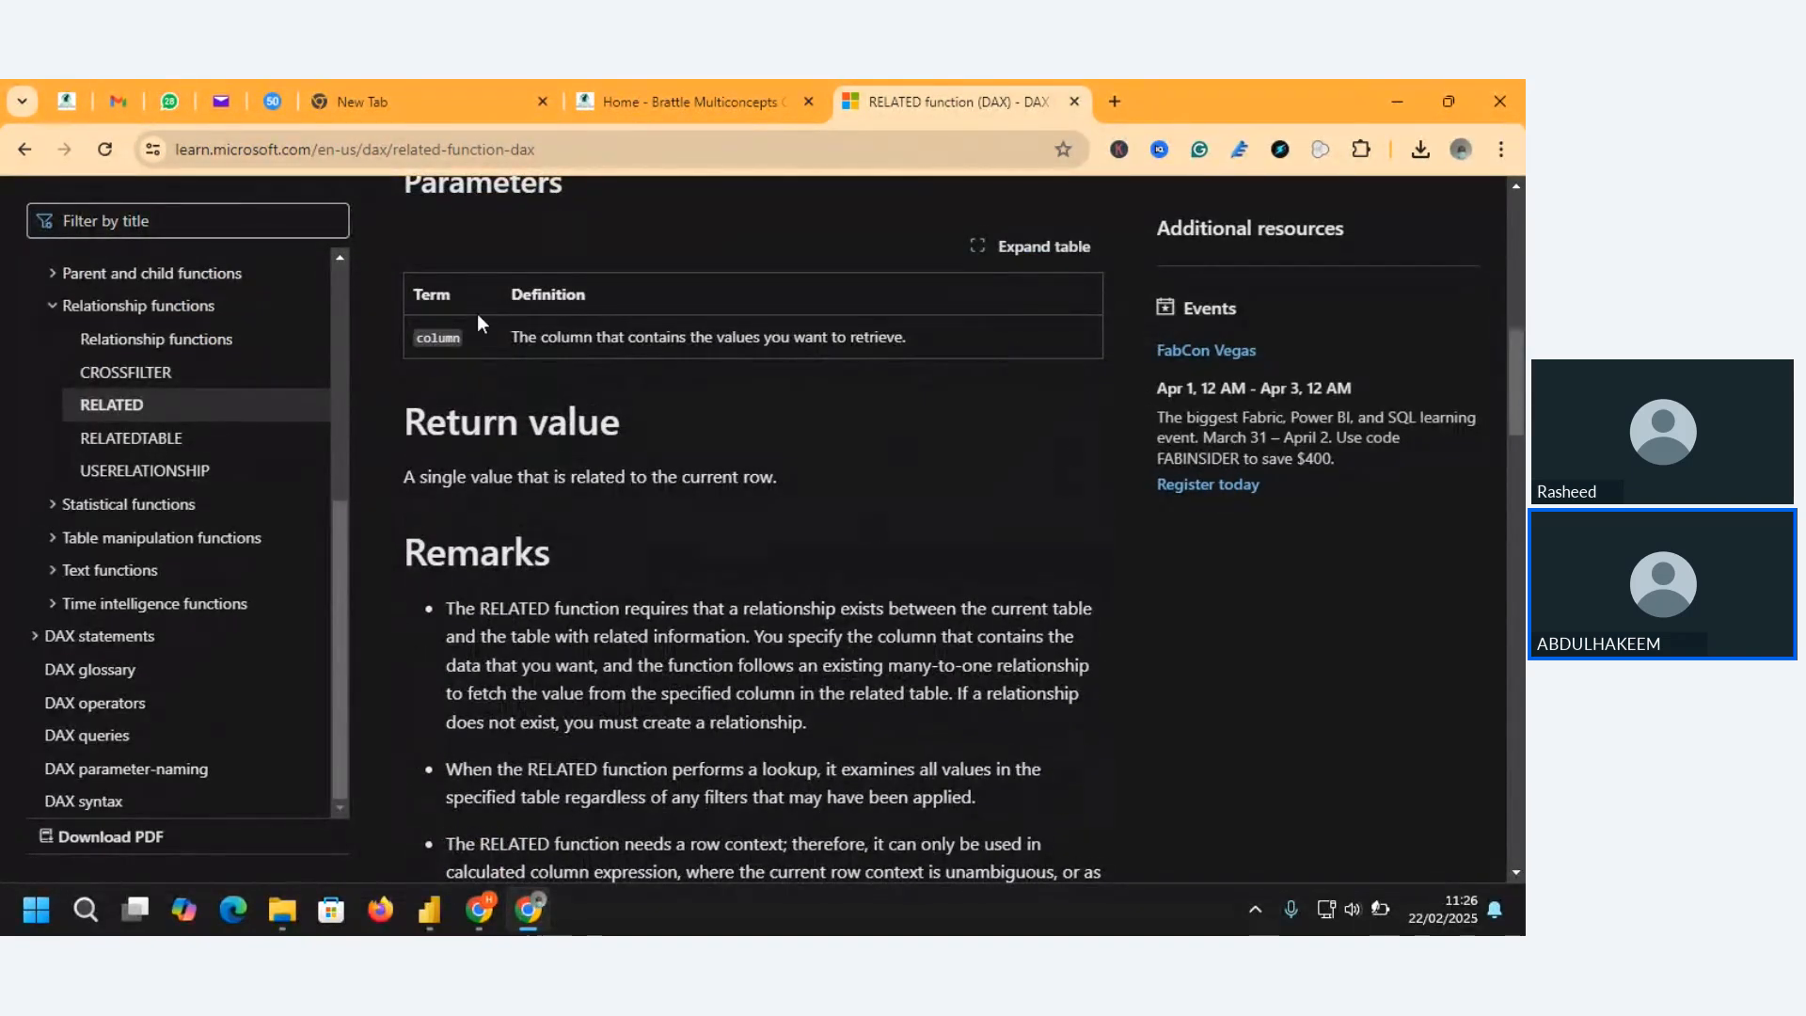
scroll(1521, 390, up, 3)
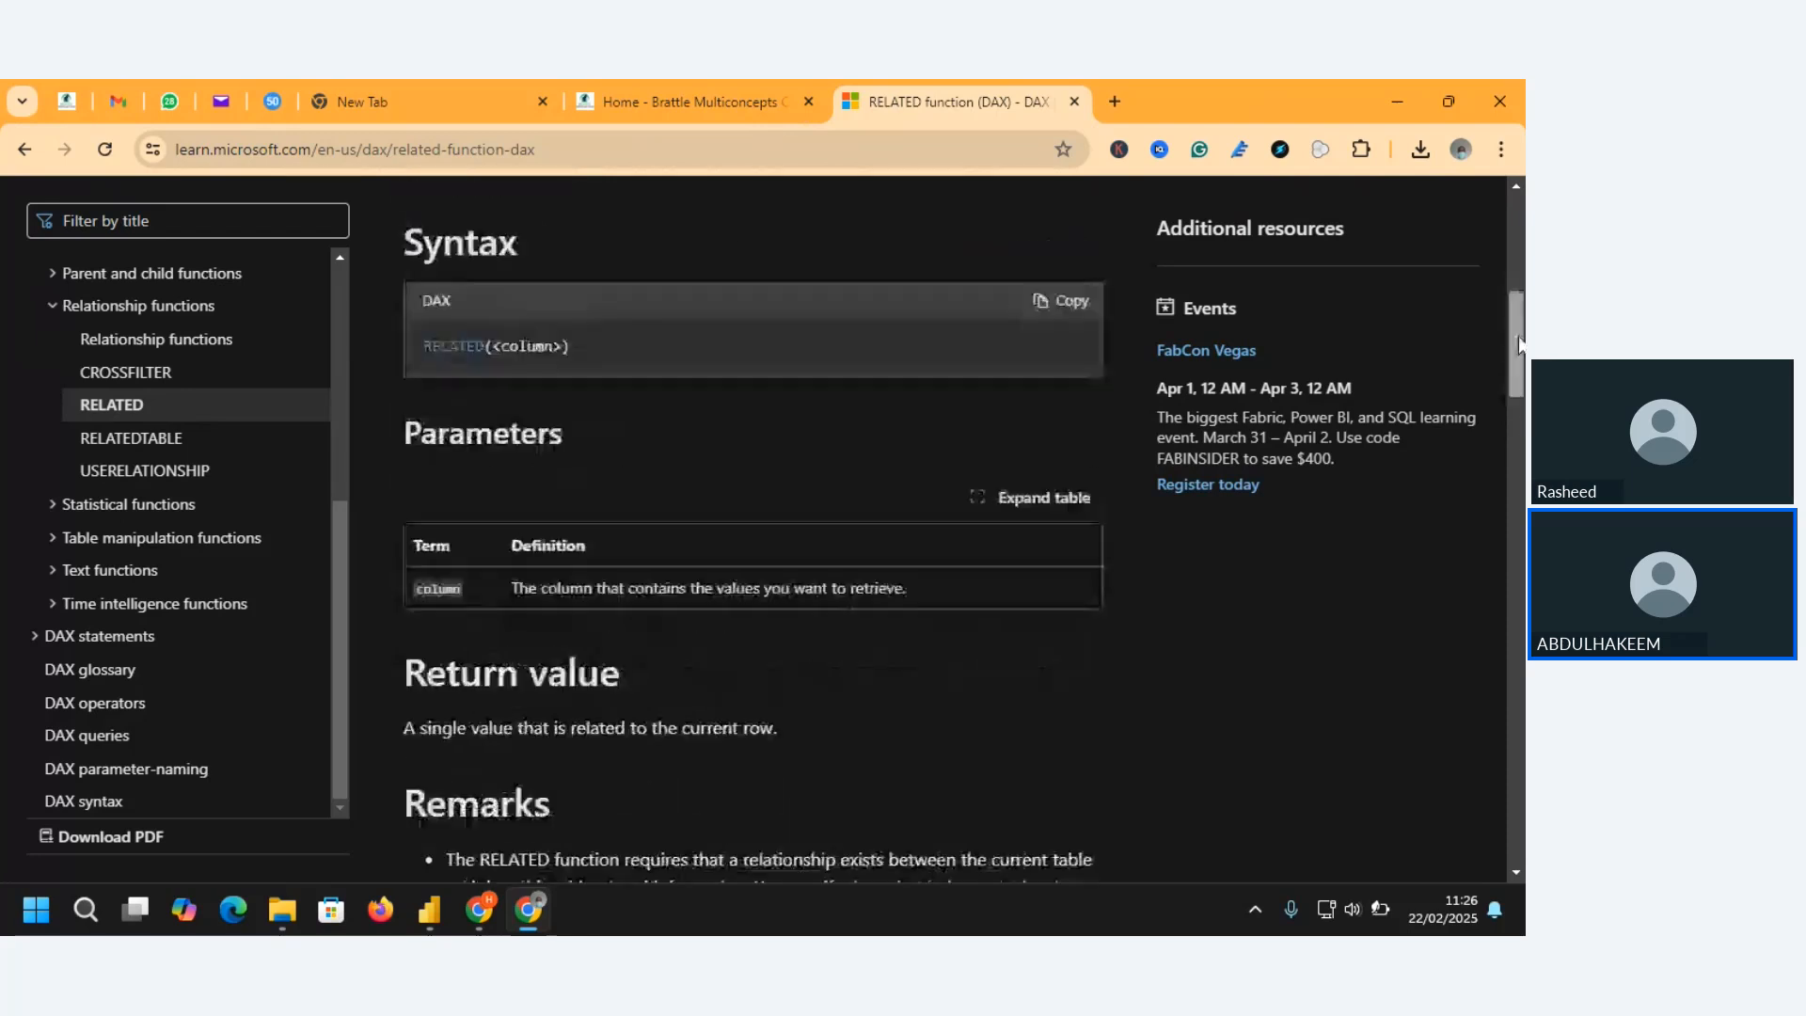
Open the RELATEDTABLE function article and review its description, syntax and parameters
click(170, 442)
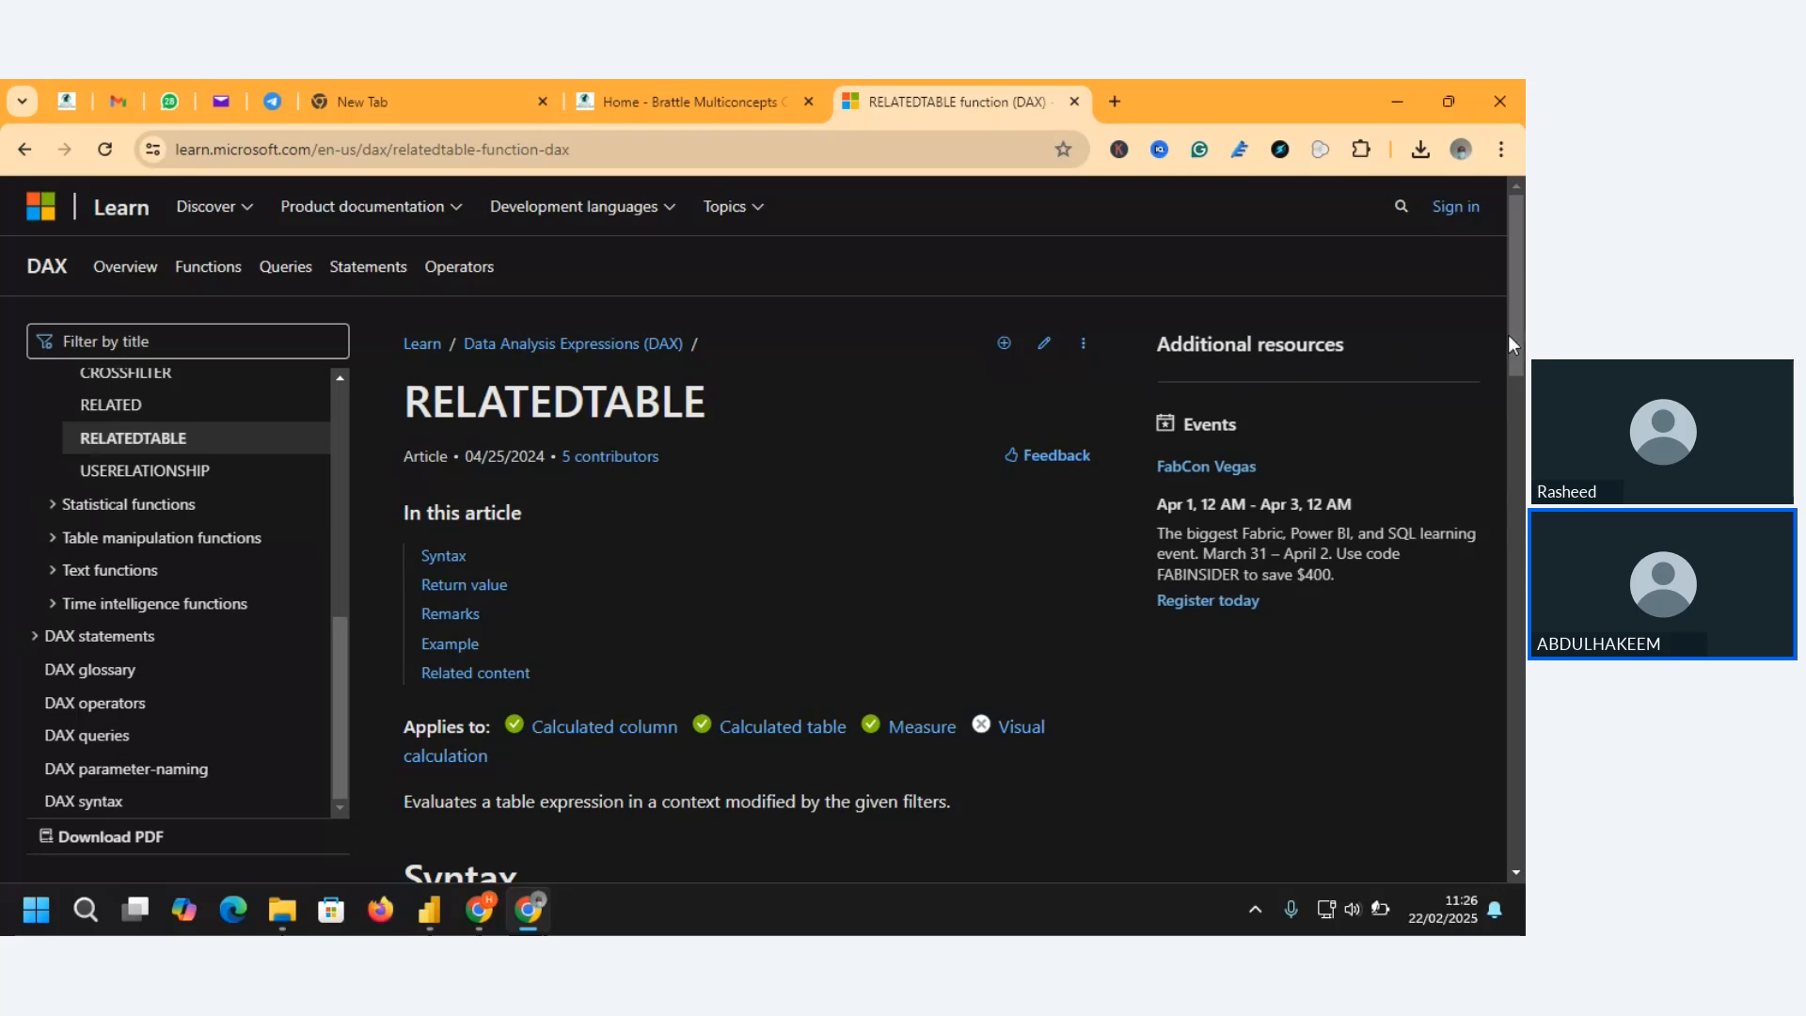
scroll(1516, 318, down, 3)
scroll(766, 478, down, 1)
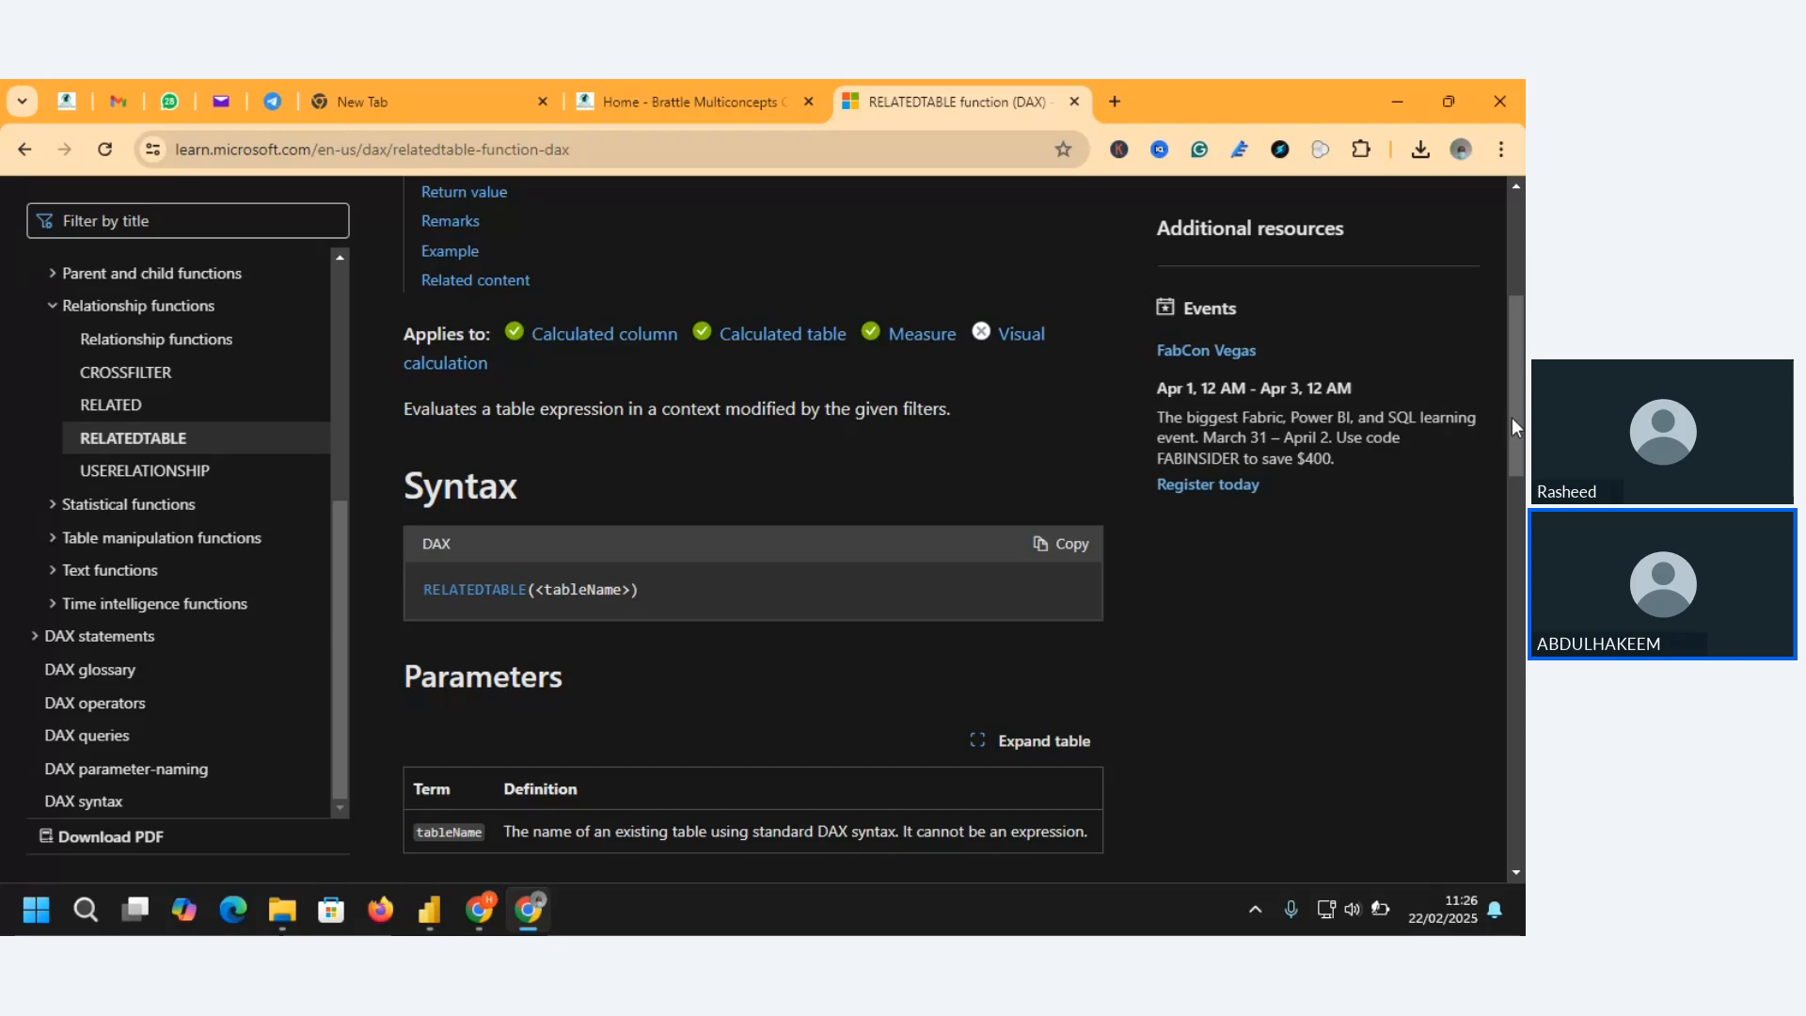
scroll(1521, 411, up, 1)
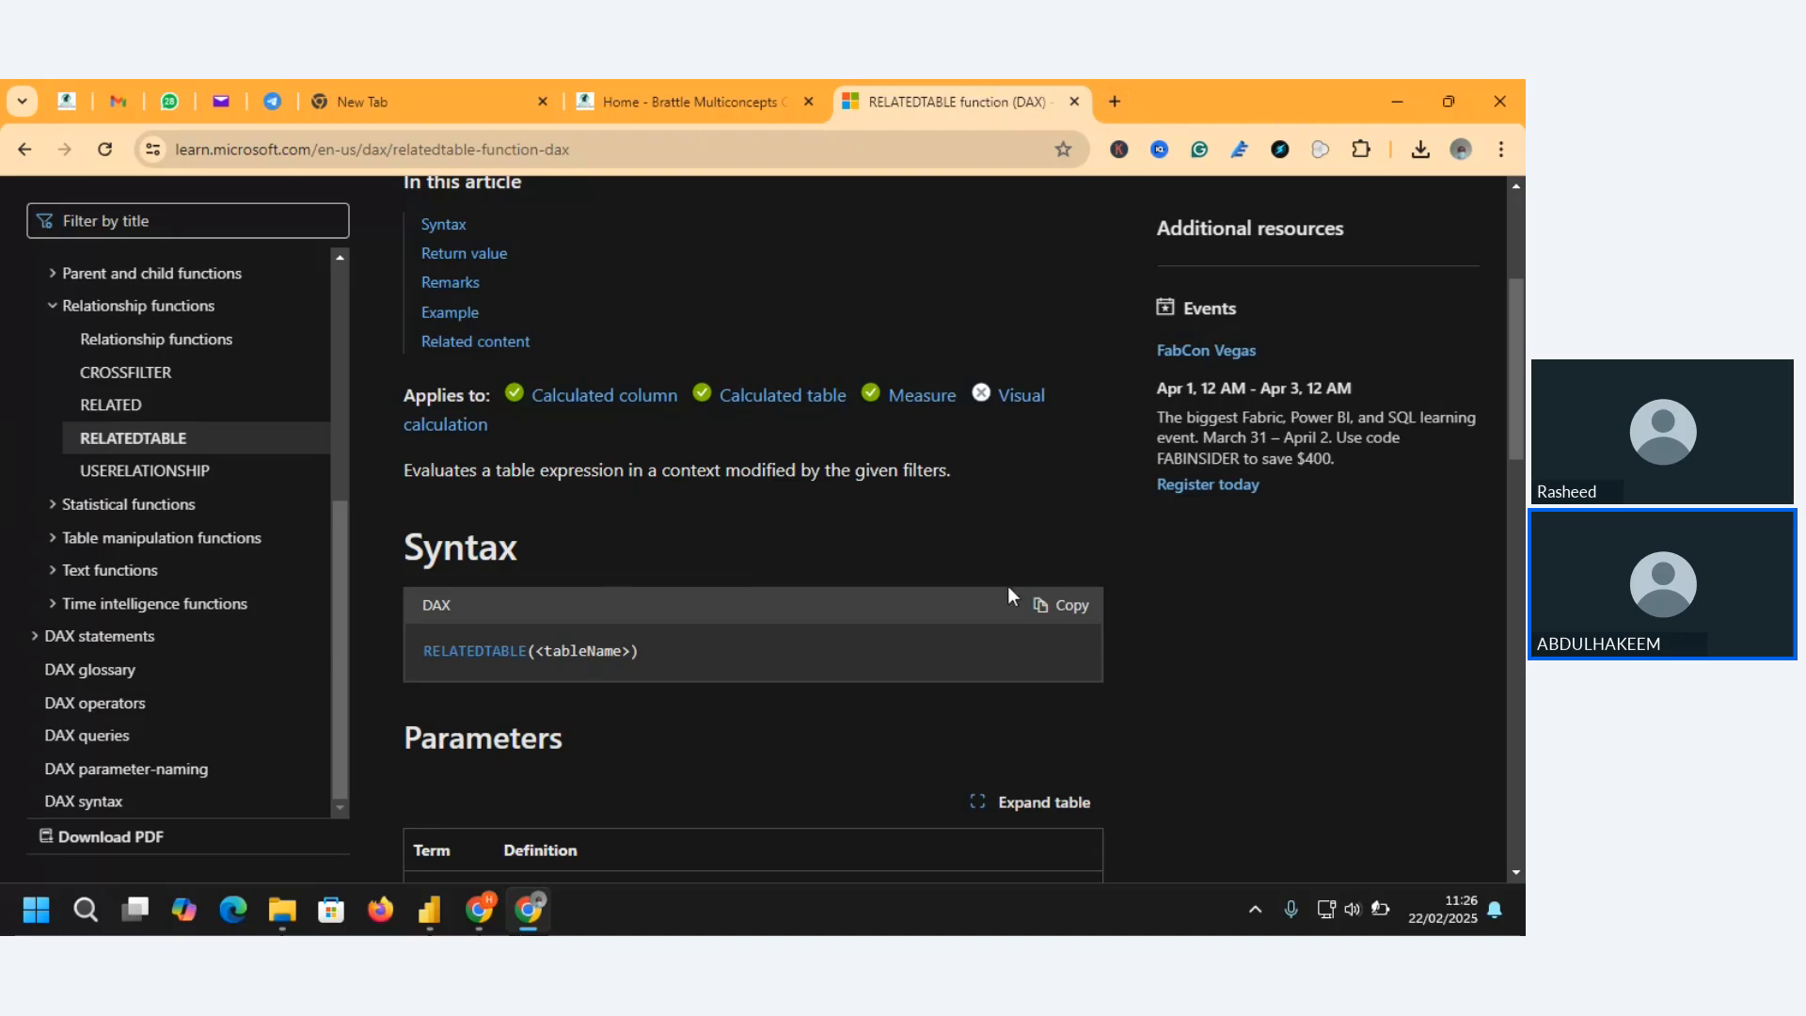
Switch to the Zoho Meeting window showing the meeting controls
mouse_move(465, 912)
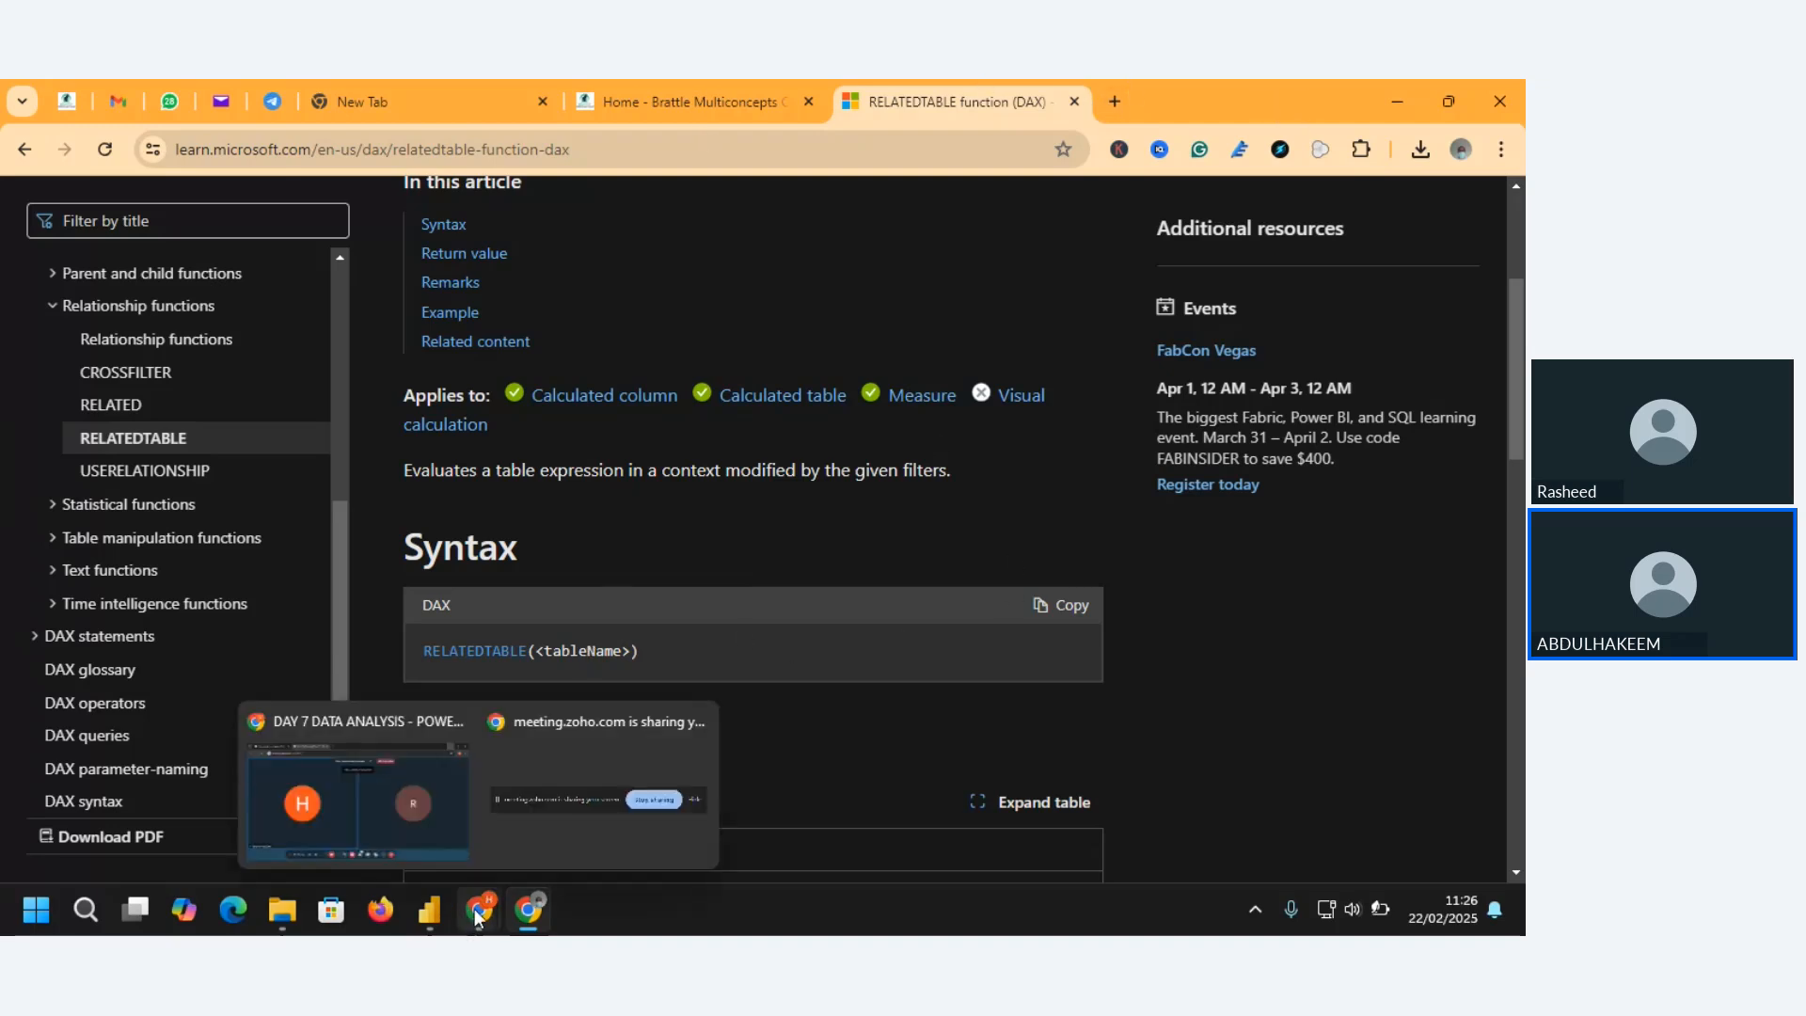
click(397, 808)
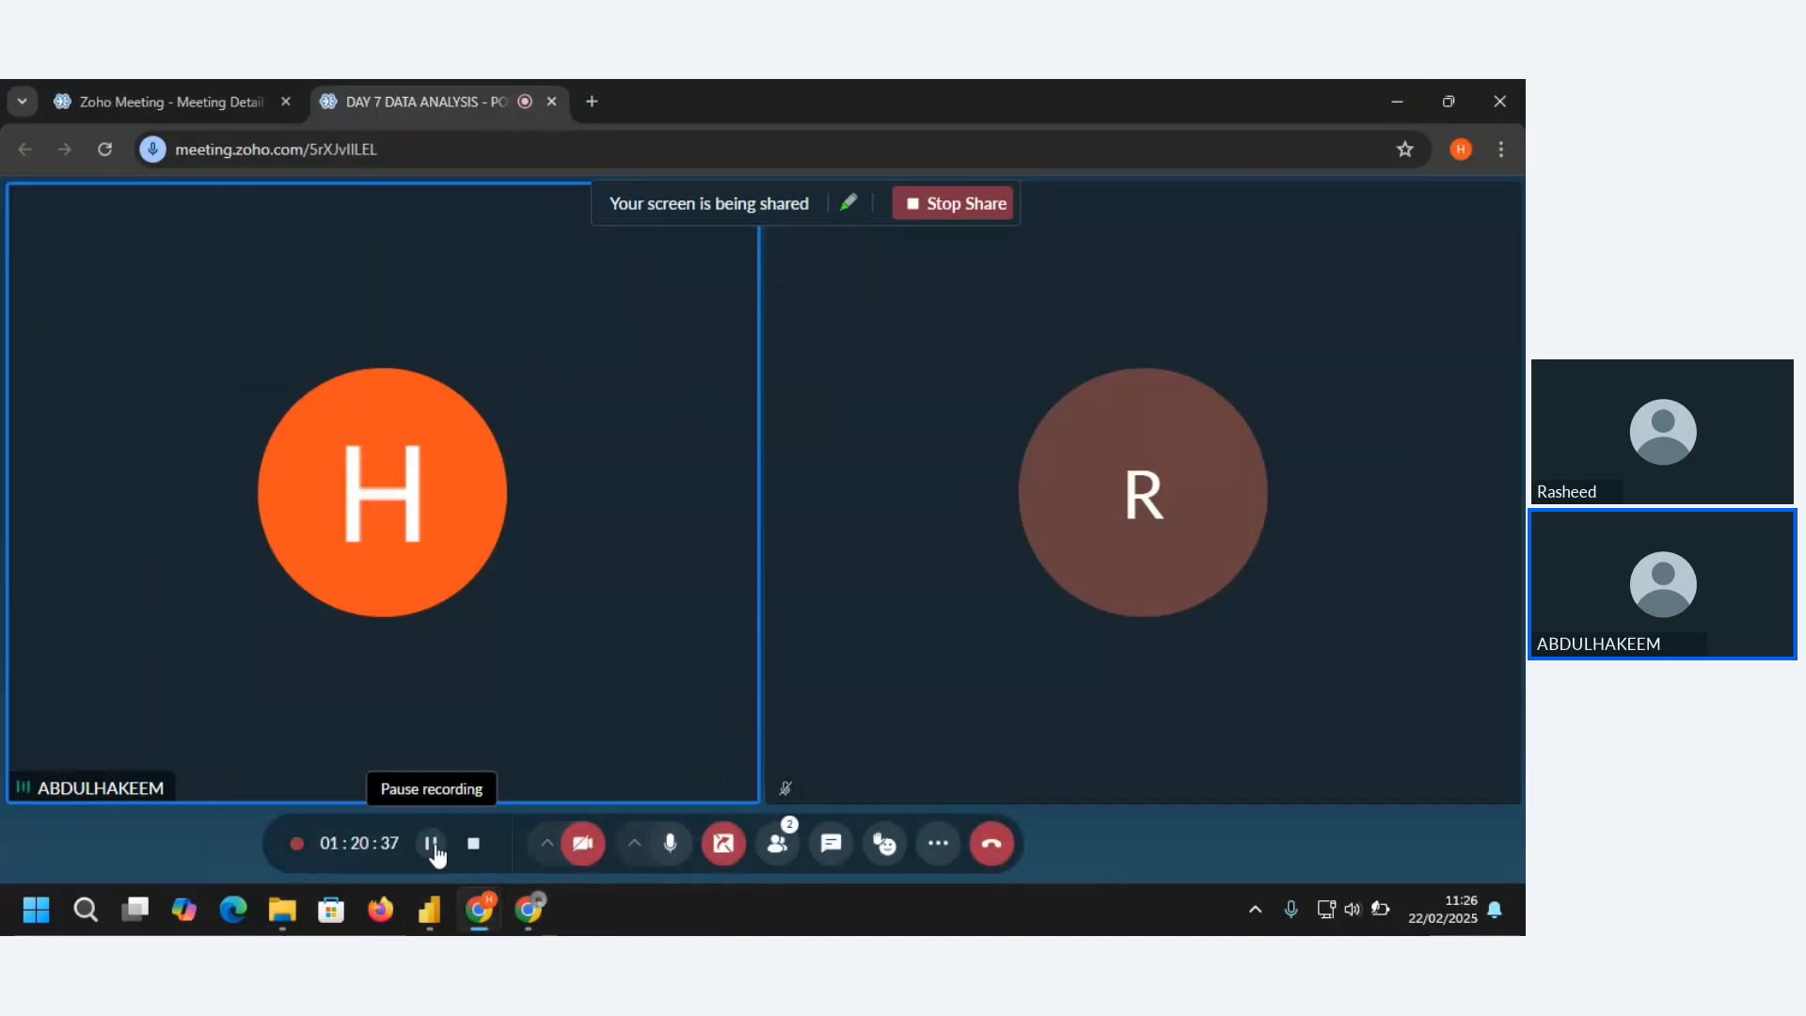